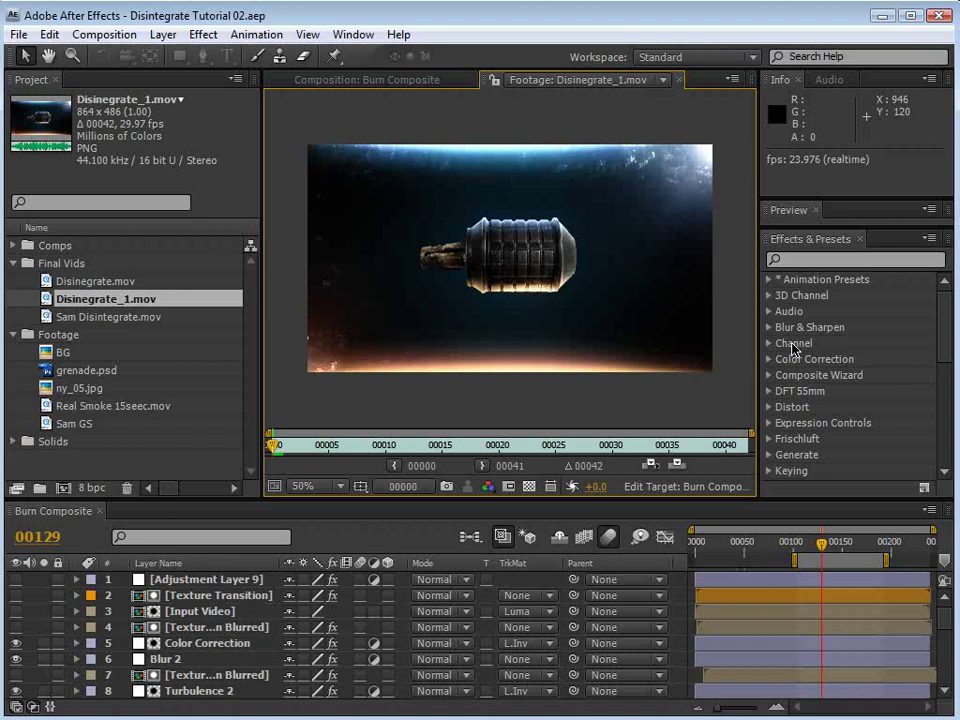
Step: Switch to Firefox and look through the older entries in the Video Copilot tutorials list
key(alt+Tab)
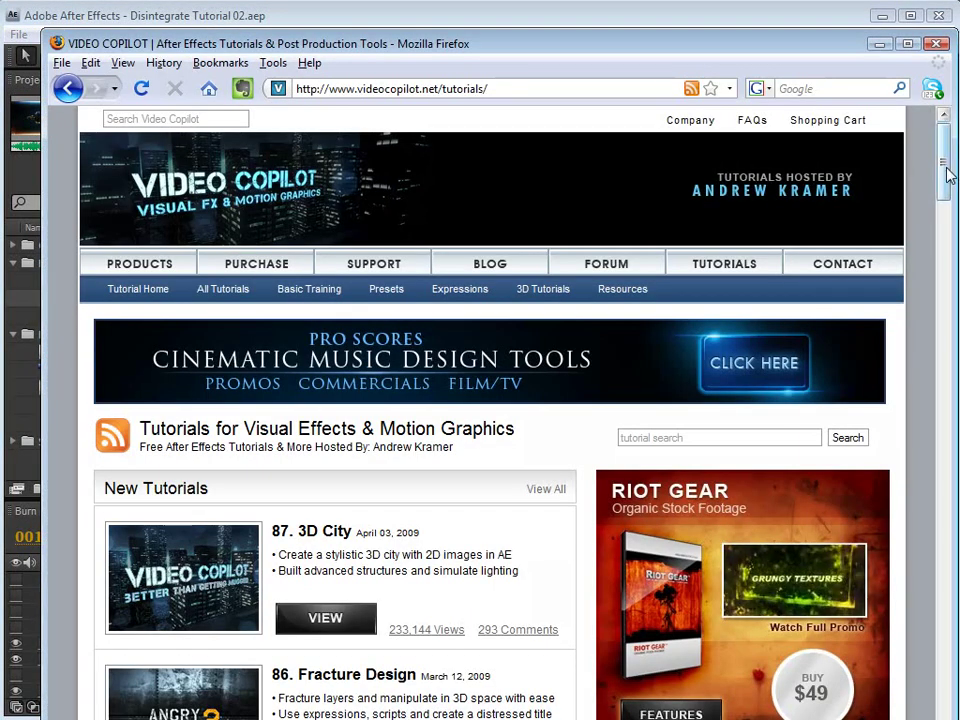
drag(946, 150, 928, 590)
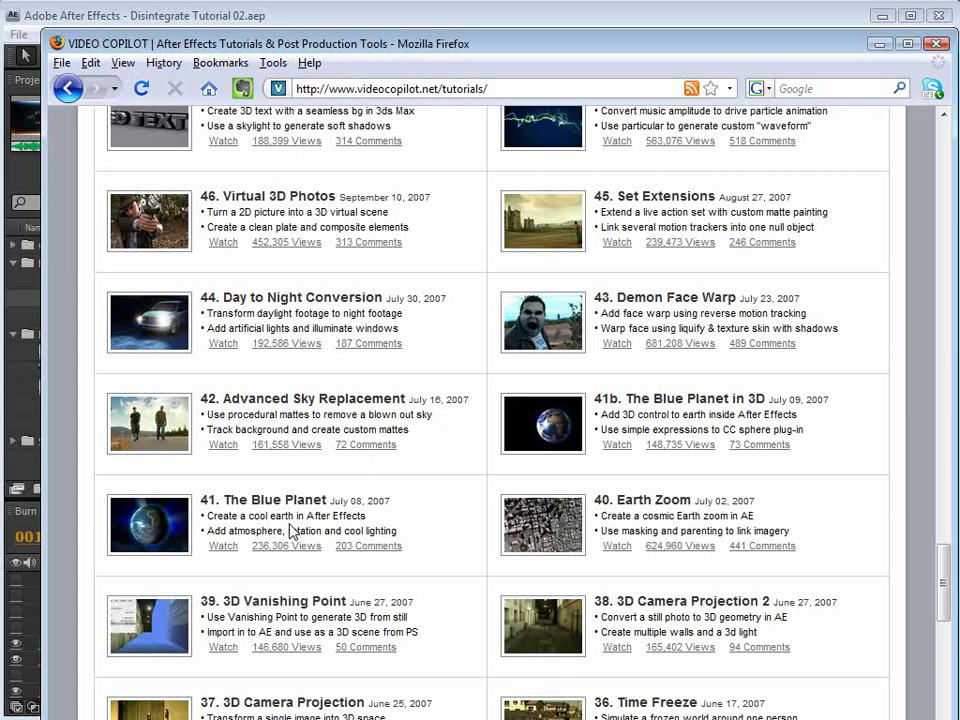
drag(944, 600, 955, 520)
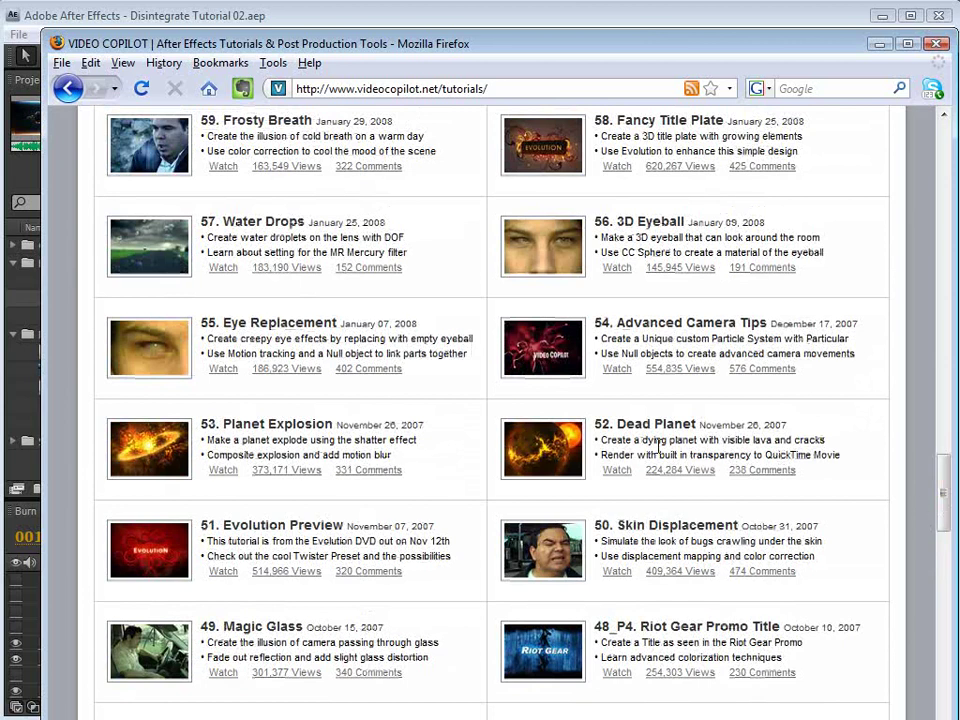
mouse_move(526, 452)
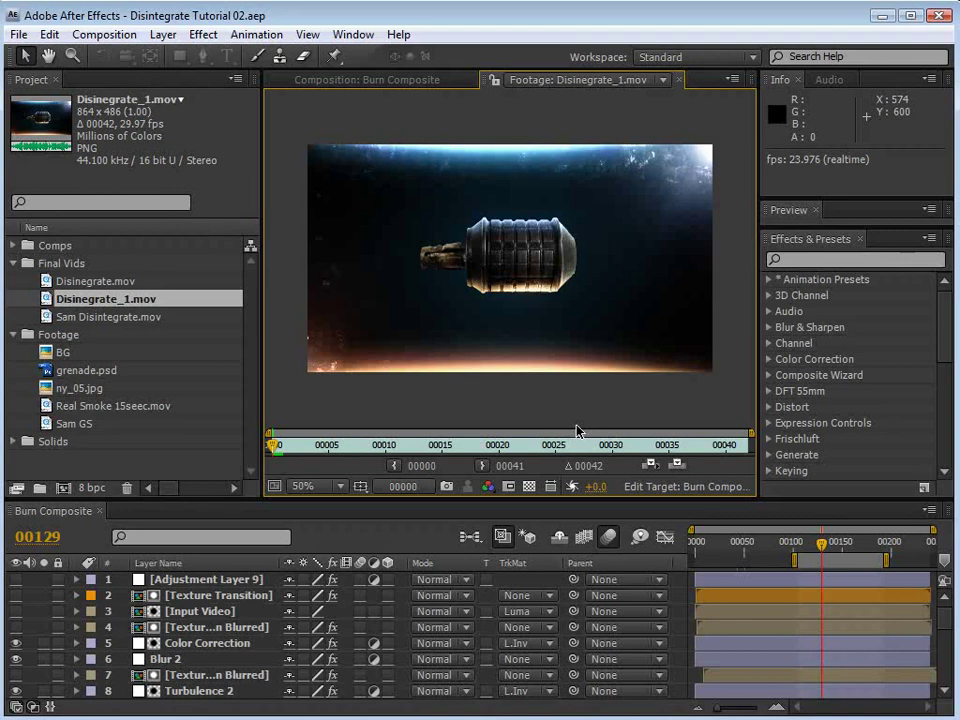
Step: Switch to the Disinegrate_1 movie player, play the grenade clip and jump back to the middle of the burn
key(alt+Tab)
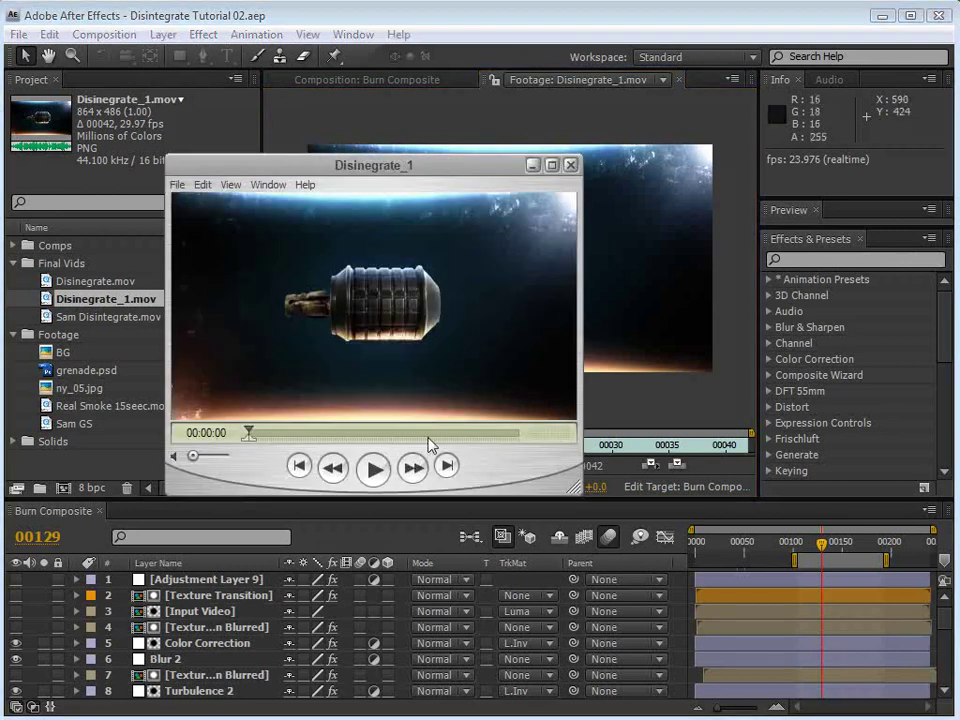
click(375, 471)
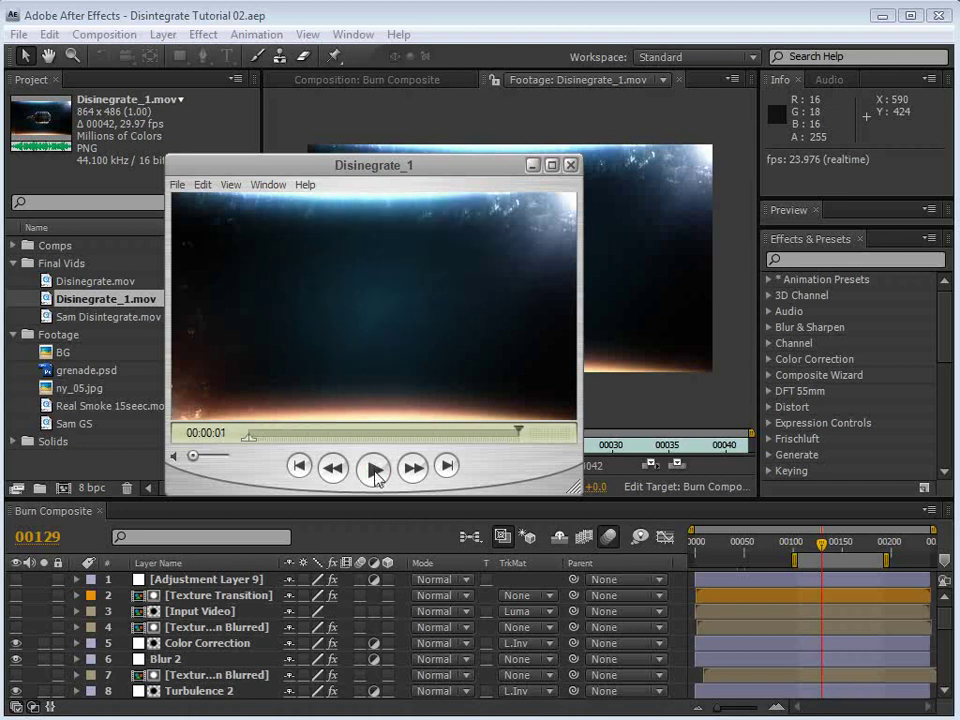
click(349, 433)
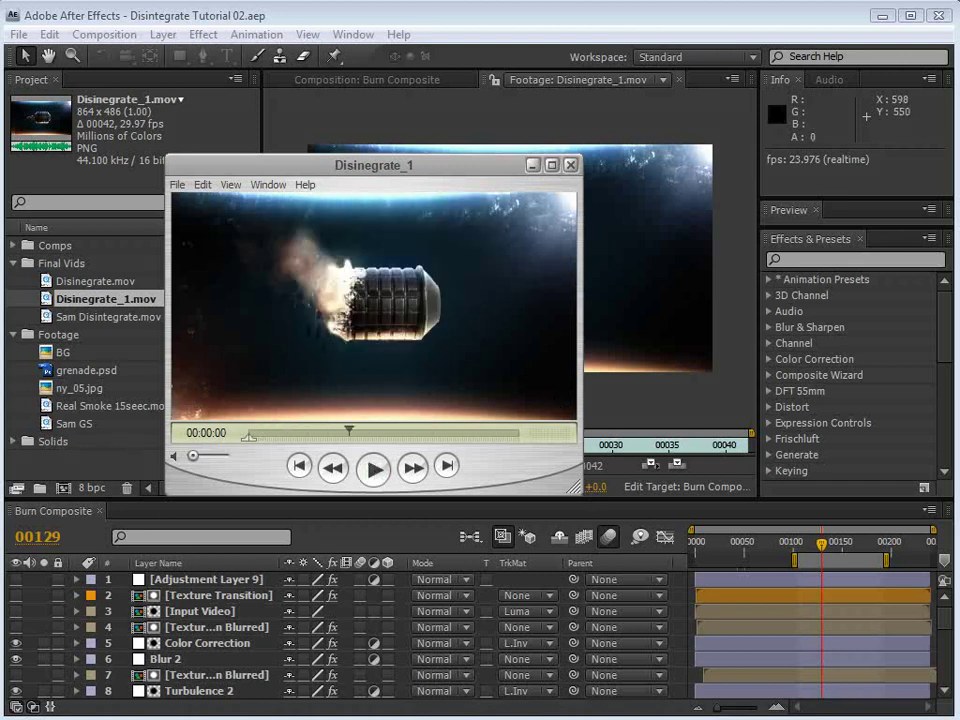
Step: Play the Disinegrate logo movie, place its player beside Disinegrate_1 and compare both clips partway through the burn
key(alt+Tab)
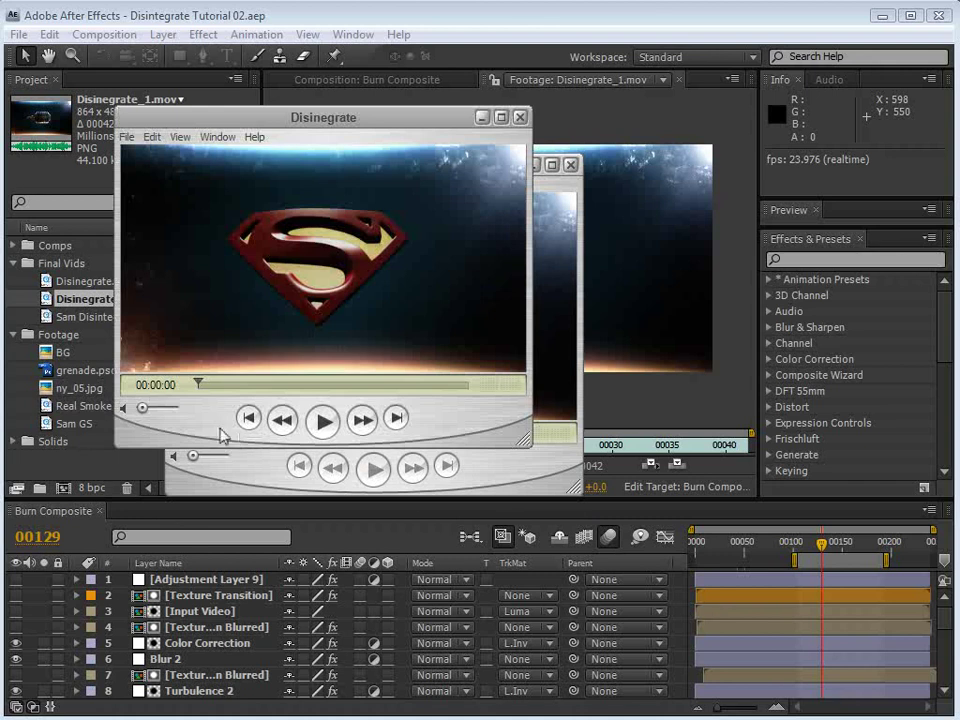
click(320, 422)
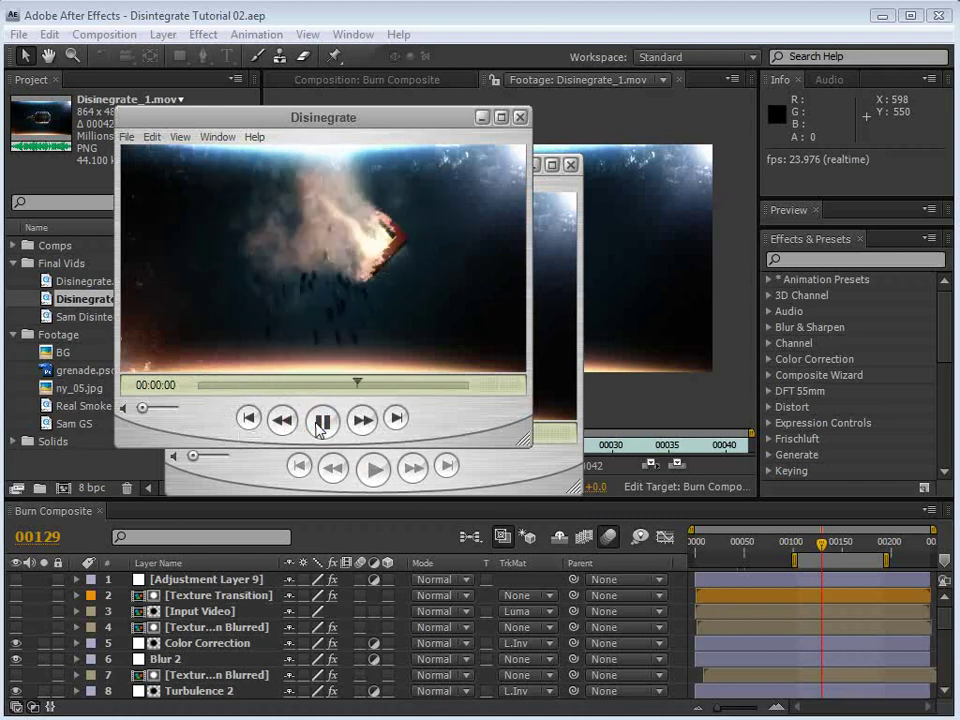
drag(321, 118, 673, 160)
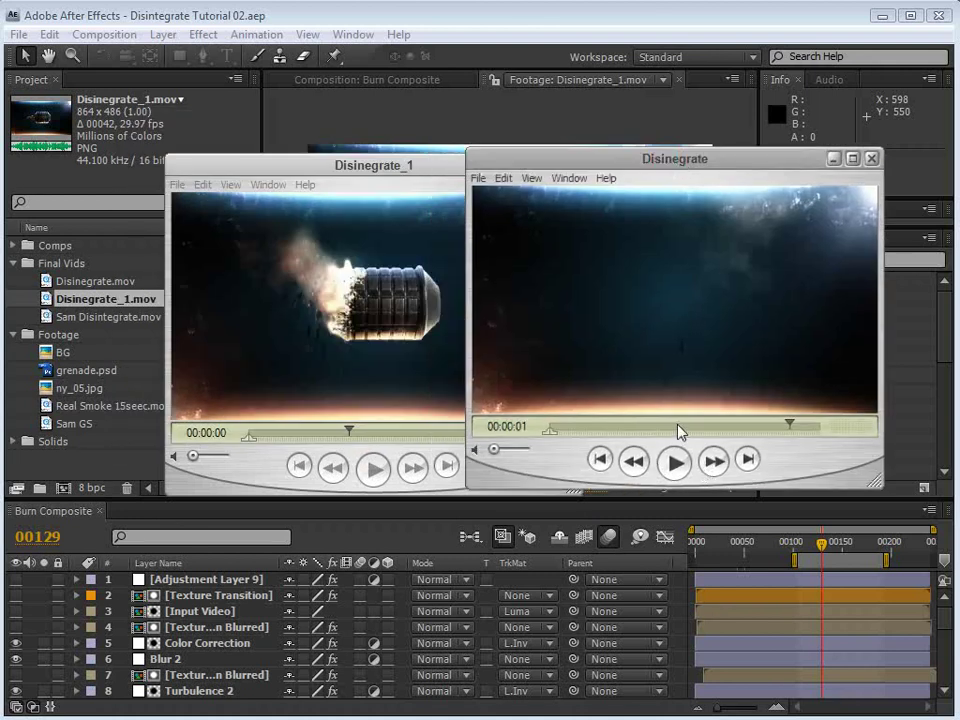
click(644, 428)
click(399, 428)
drag(399, 428, 376, 440)
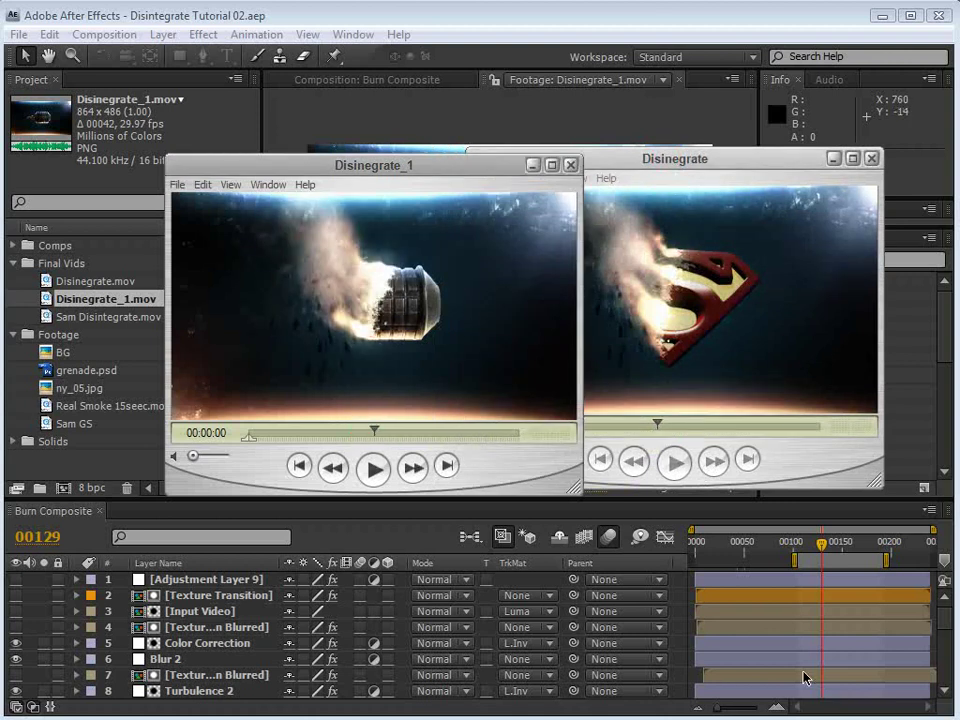
Step: Play the Sam Disintegrate movie and scrub through the moment where the man disintegrates
click(838, 718)
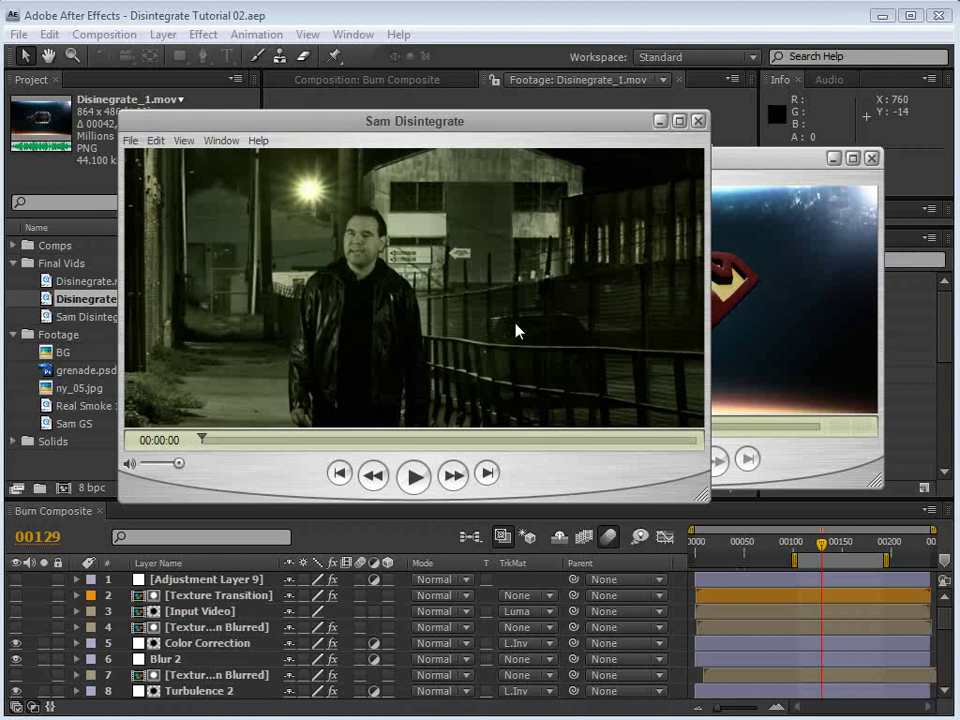
click(414, 478)
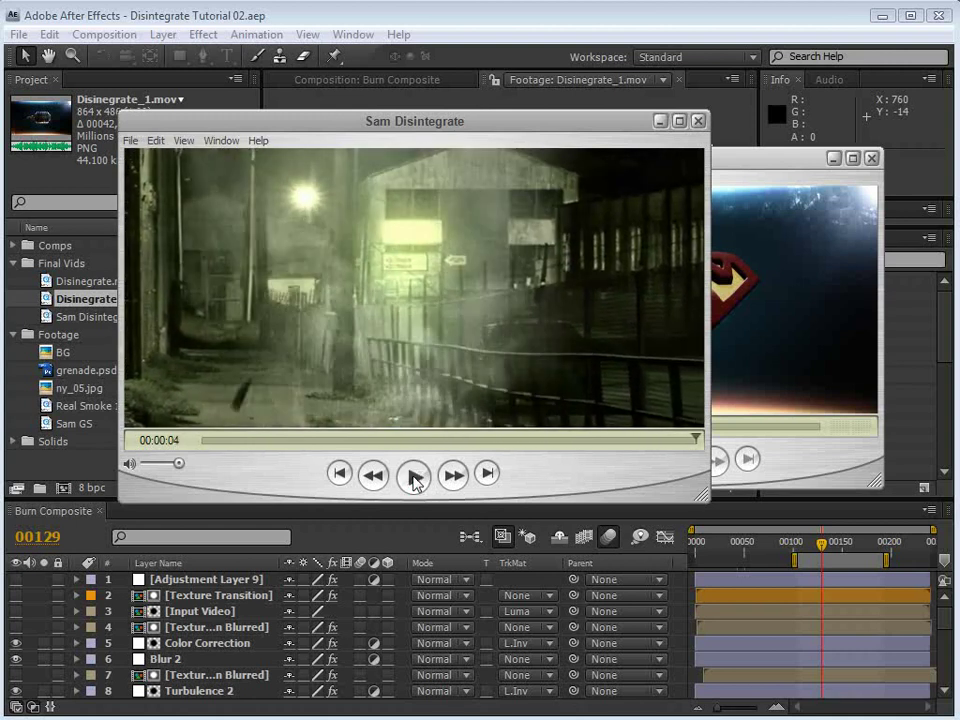
click(361, 440)
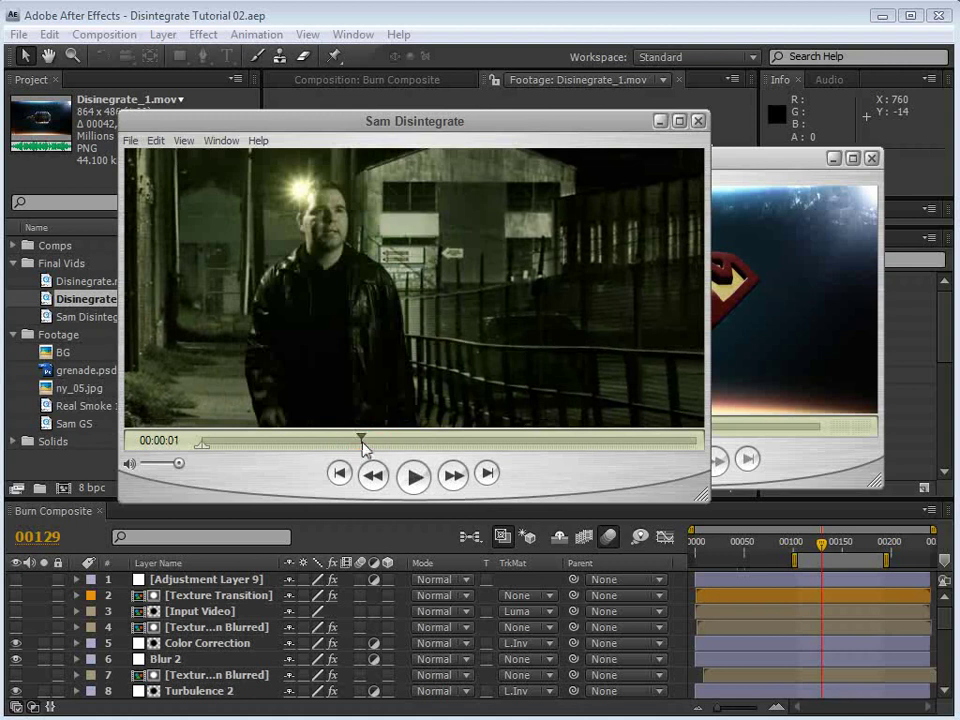
mouse_move(470, 445)
mouse_down()
mouse_move(570, 458)
mouse_move(536, 455)
mouse_move(582, 447)
mouse_move(534, 446)
mouse_move(597, 458)
mouse_up()
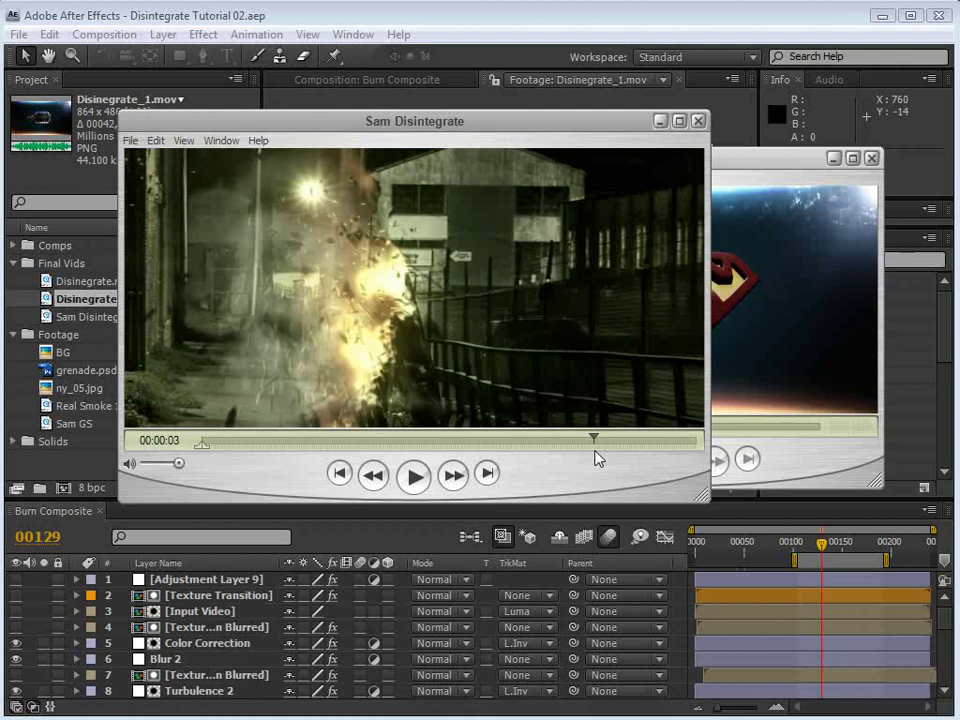
drag(594, 441, 570, 446)
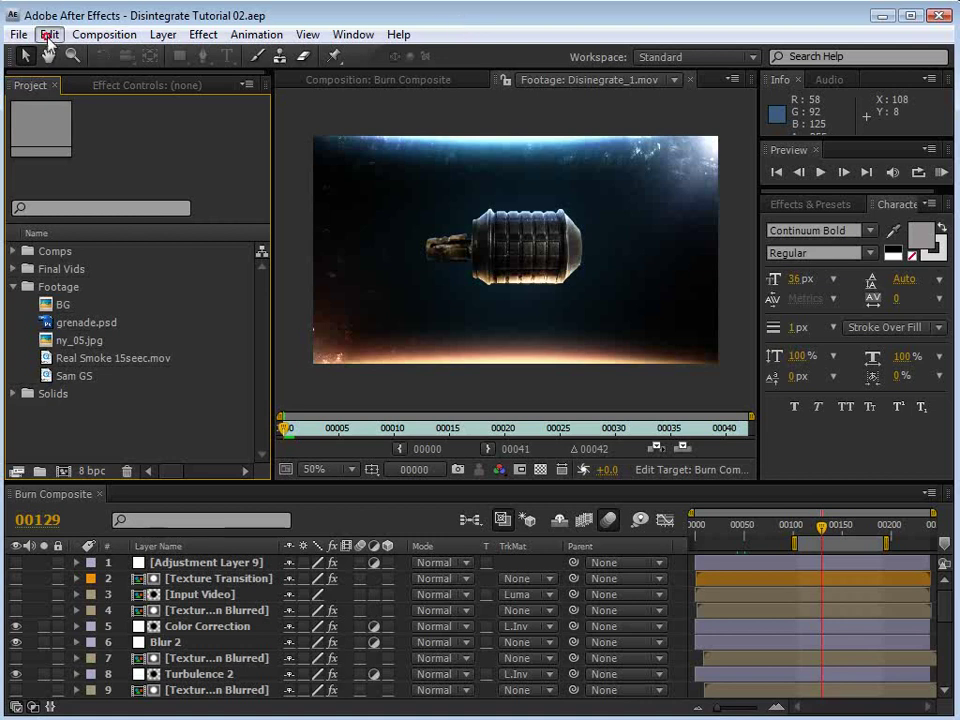
Step: Raise the After Effects interface brightness in the appearance preferences to about 80% of its range
click(49, 40)
mouse_move(129, 514)
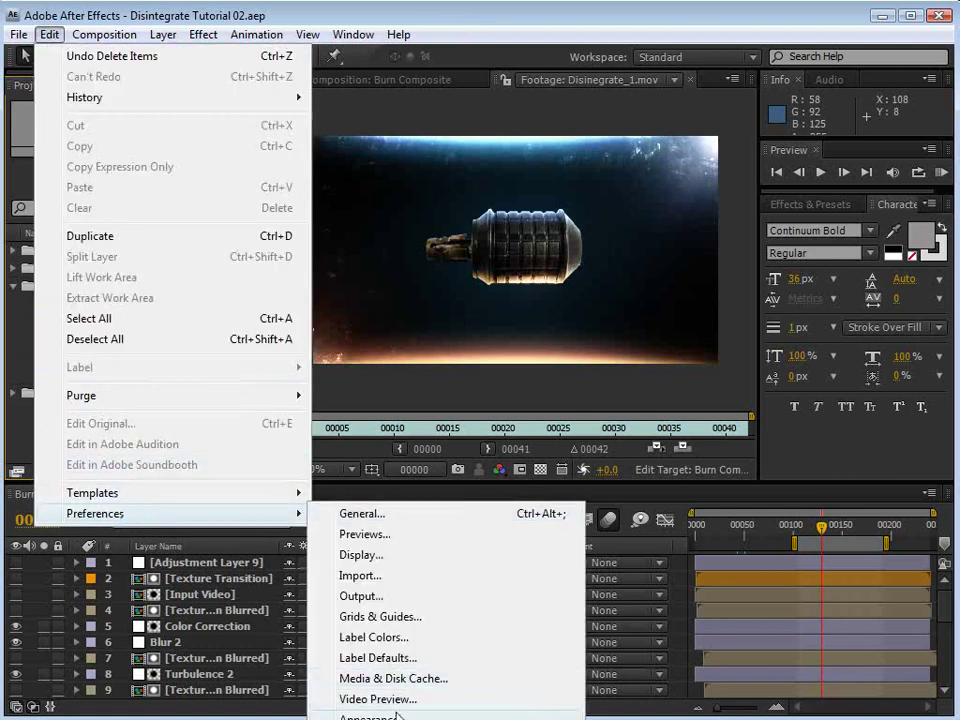
click(398, 716)
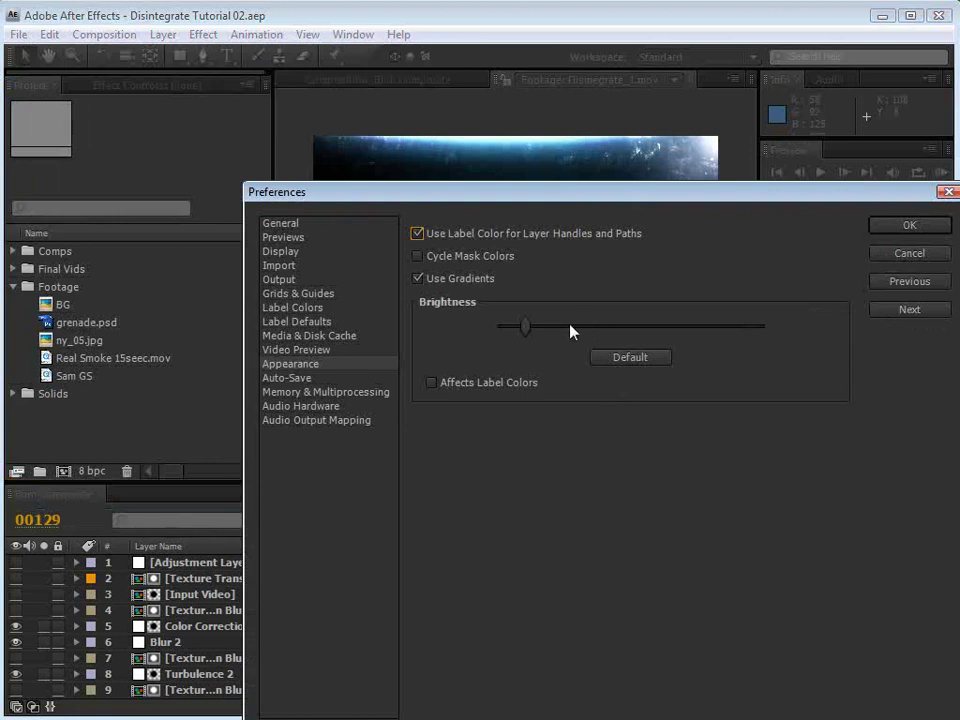
drag(525, 326, 716, 343)
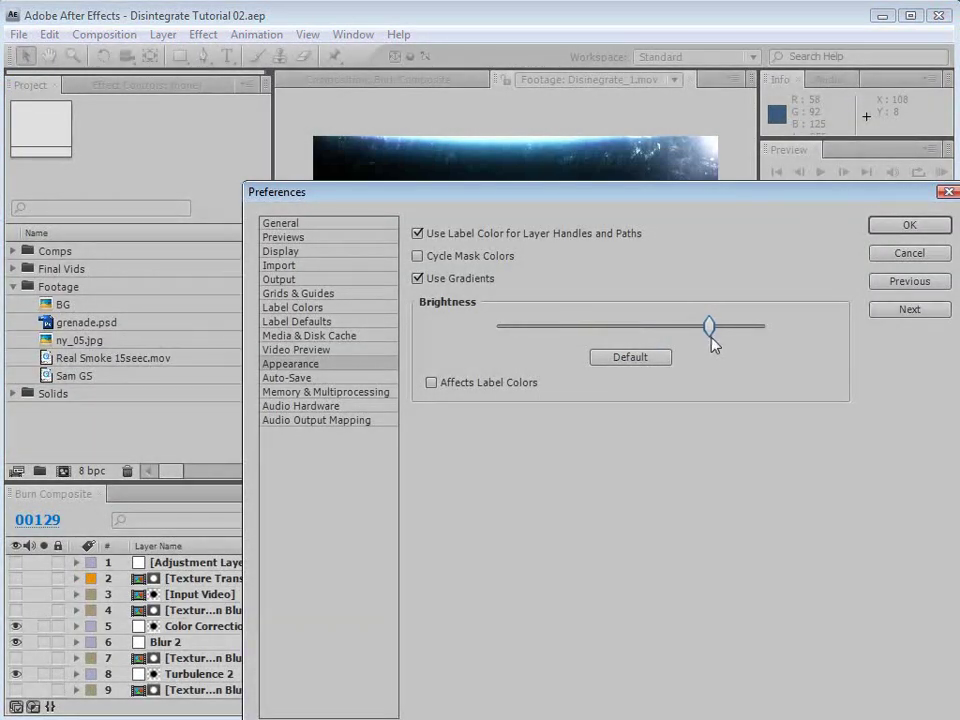
click(909, 225)
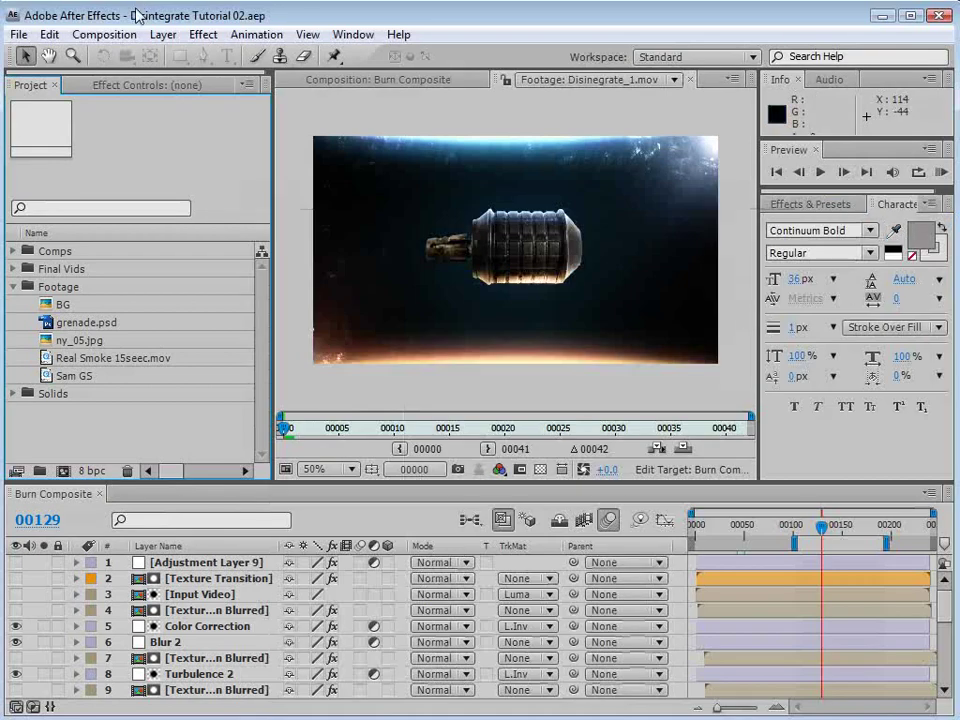
Step: Create a composition named TEXTURE COMP with the NTSC D1 Widescreen Square Pixel preset and a frame rate of 23.976 fps
click(103, 34)
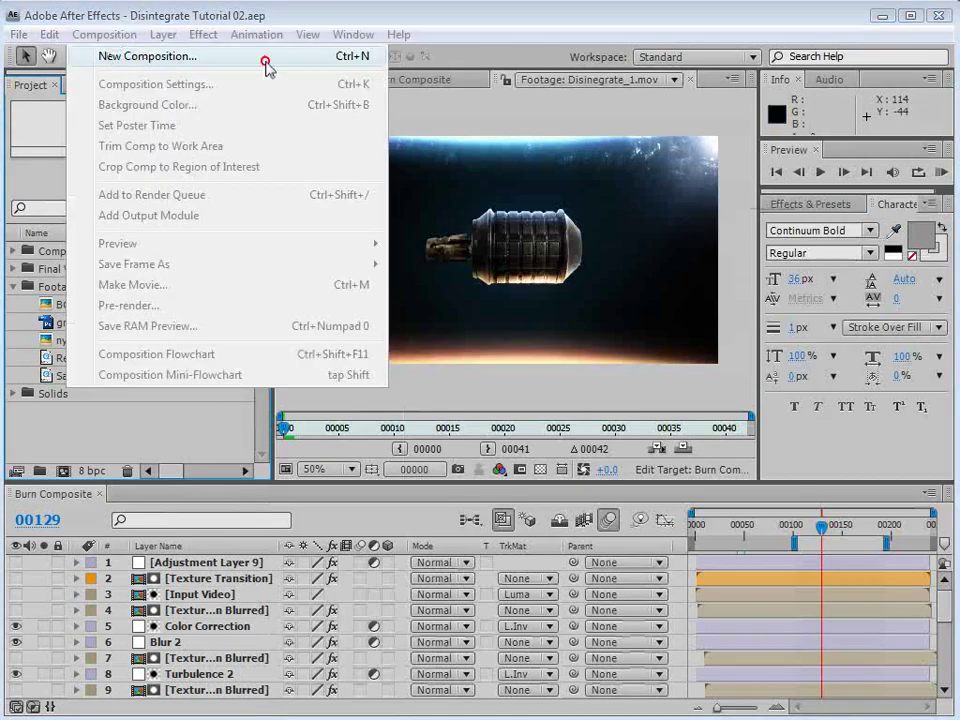
click(266, 62)
text(TEX)
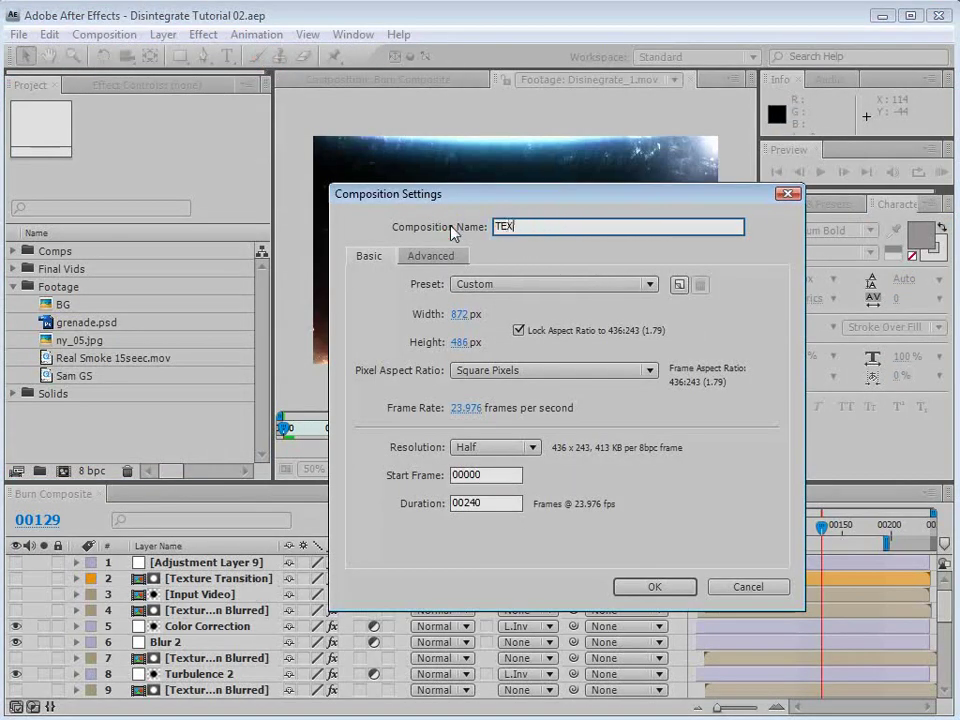
text(TURE COMP)
click(520, 284)
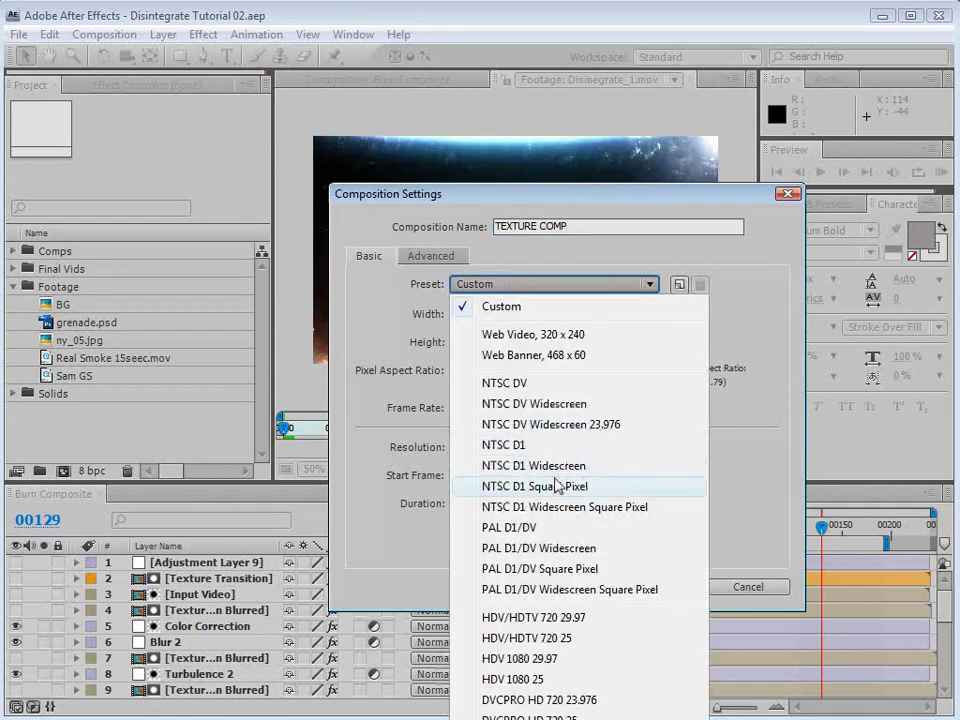
click(578, 507)
click(463, 407)
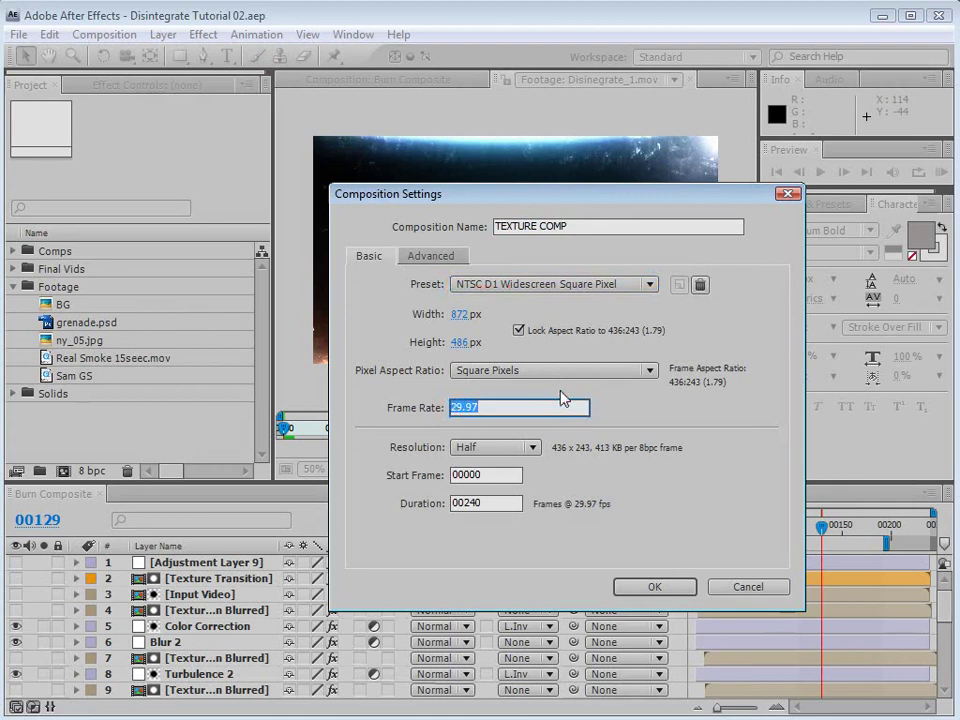
text(23.97)
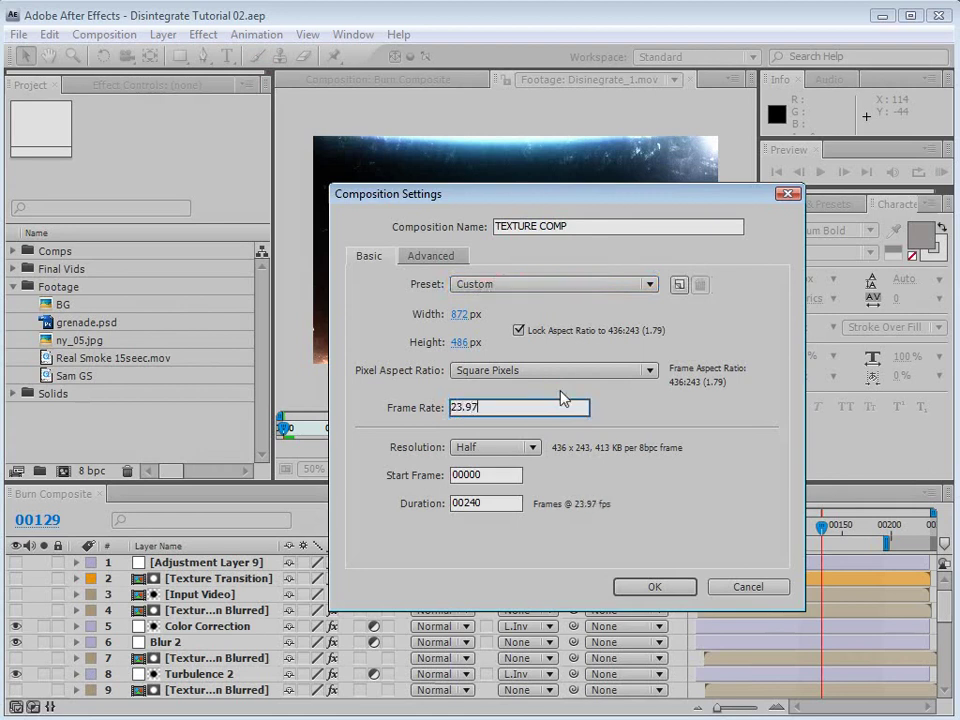
text(6)
click(650, 590)
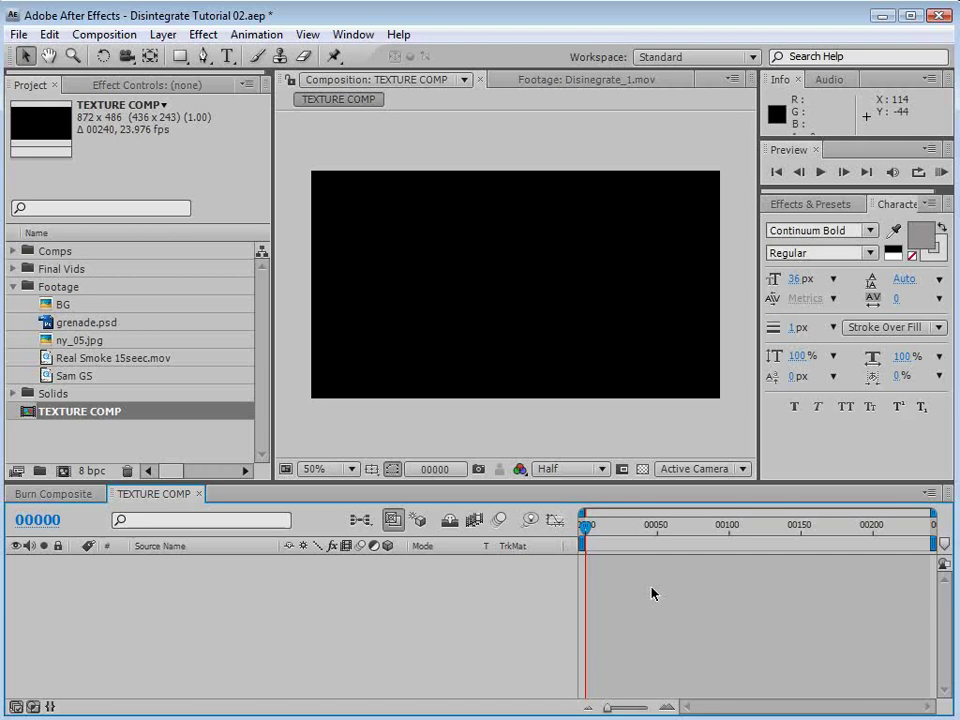
Step: Add ny_05.jpg to TEXTURE COMP, then scale it down and shift it so it just covers the frame
drag(80, 340, 576, 563)
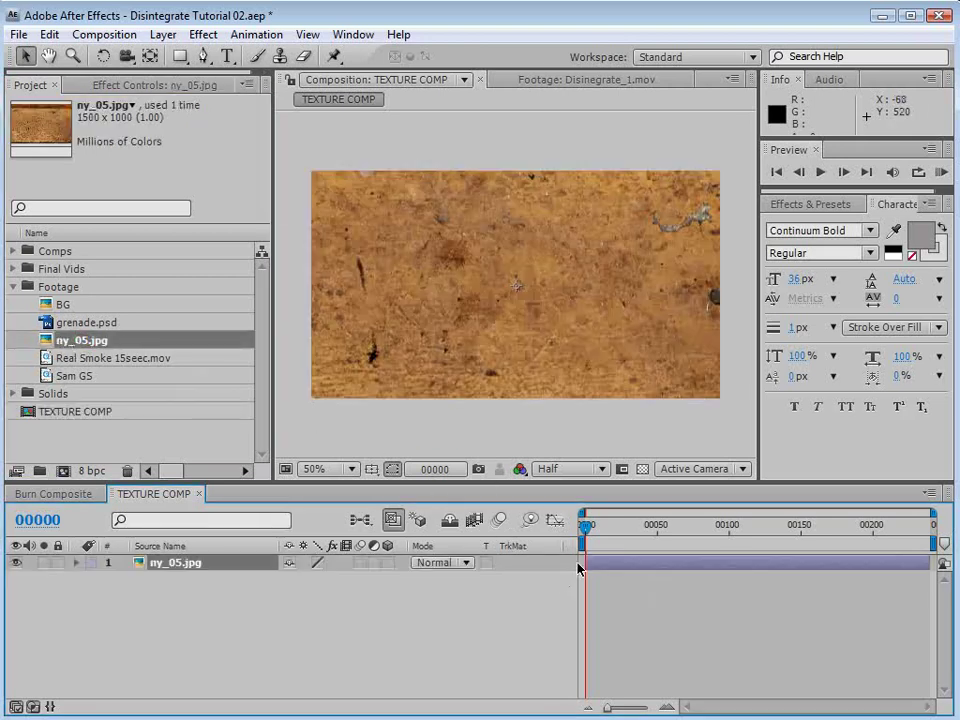
key(comma)
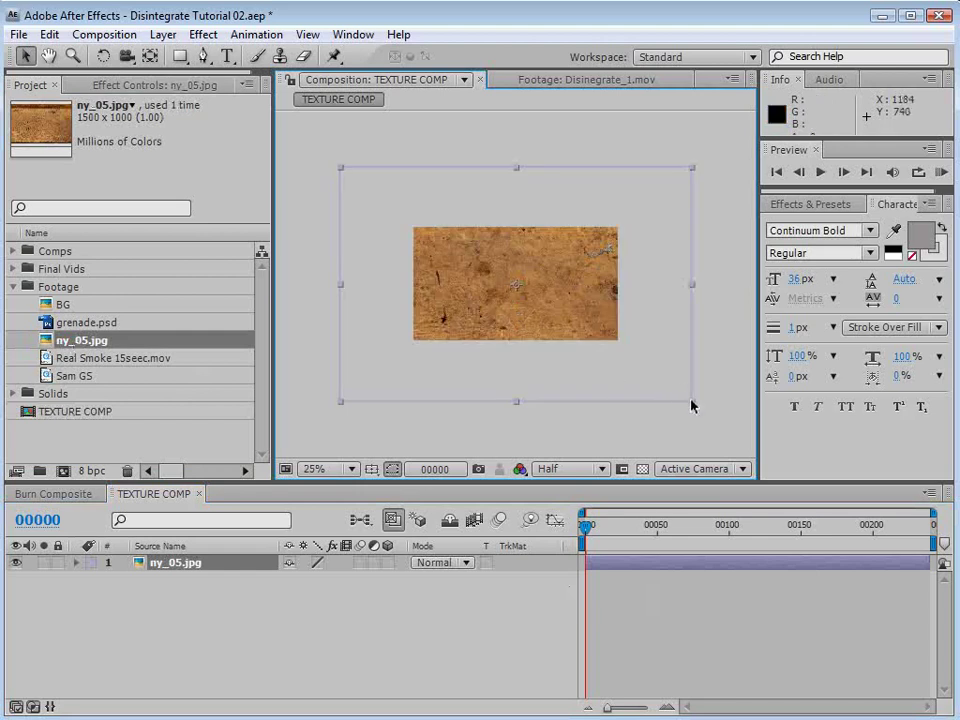
drag(690, 401, 628, 362)
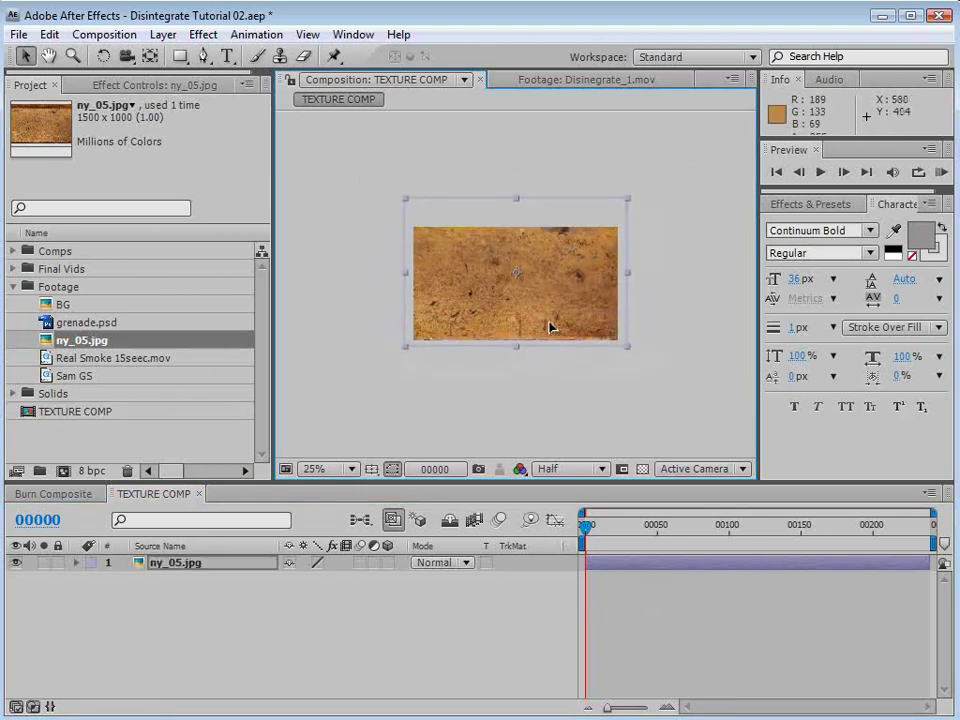
click(549, 392)
key(period)
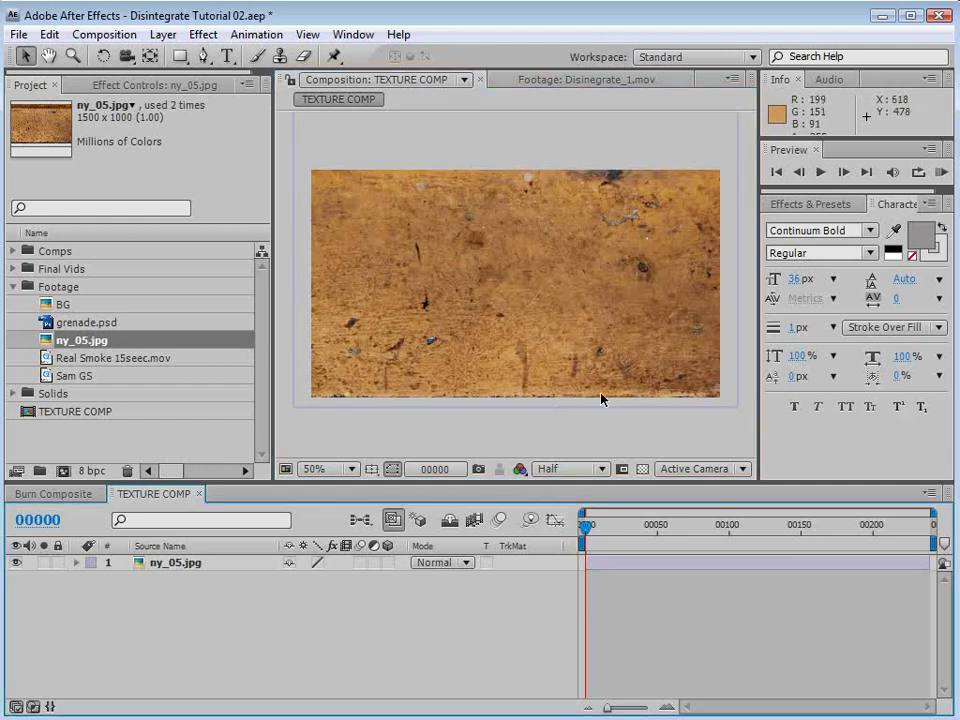
Step: Create a new solid layer named trans above the ny_05.jpg layer
click(176, 35)
mouse_move(189, 60)
click(562, 78)
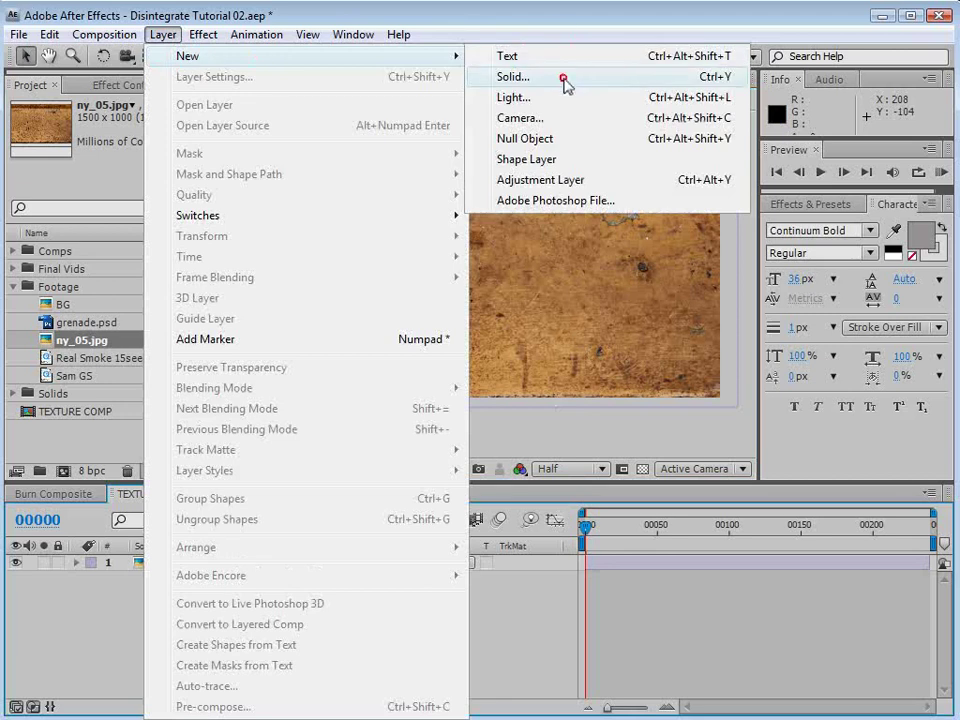
text(trans)
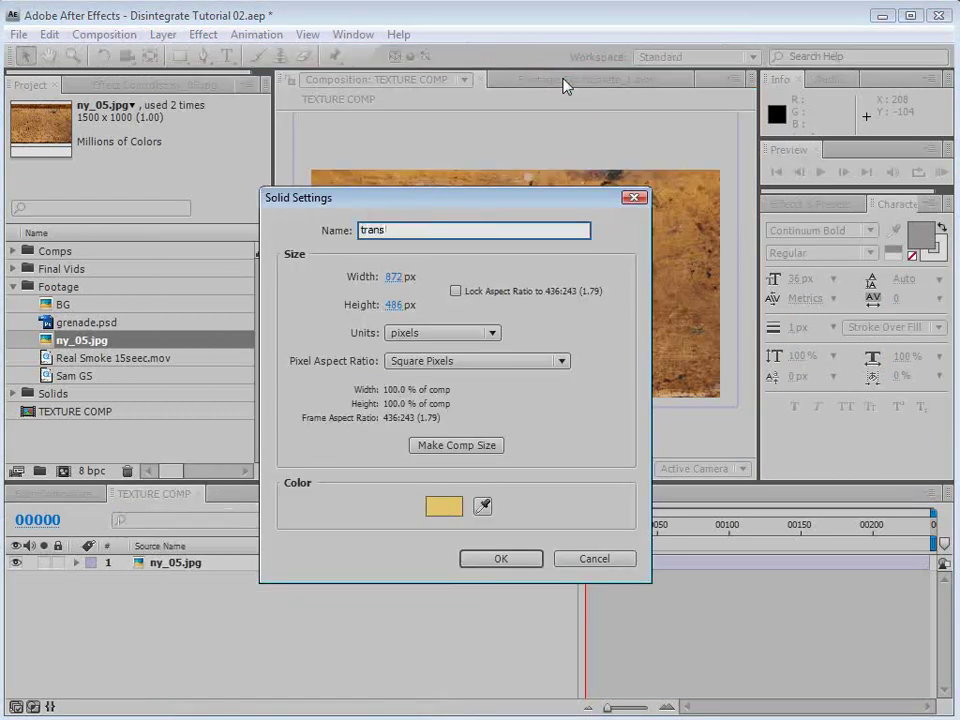
click(502, 559)
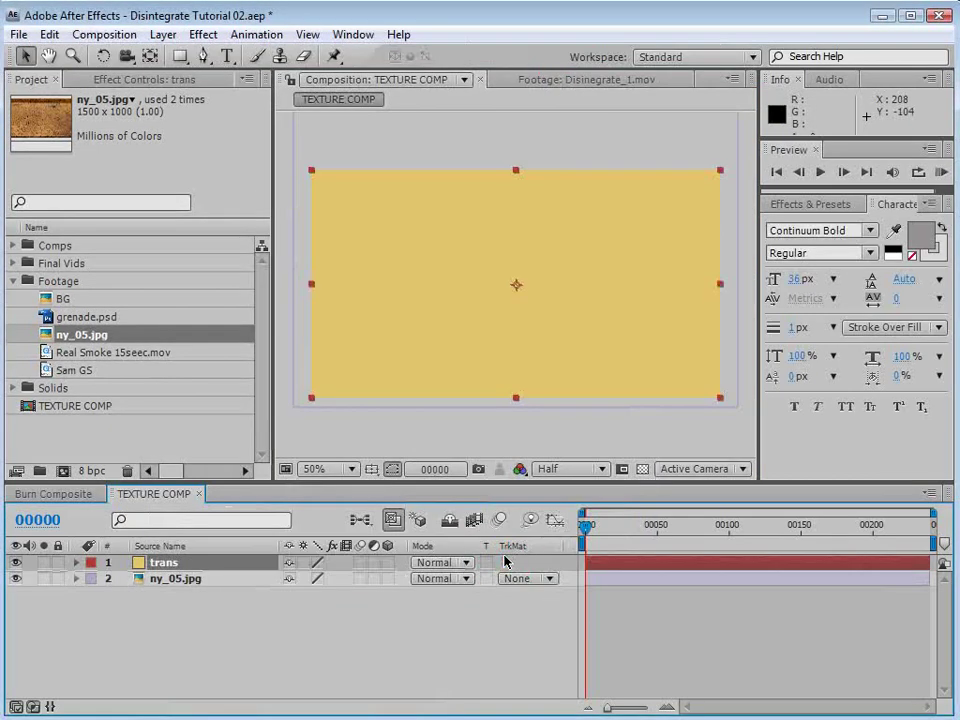
Step: Apply the Linear Wipe transition effect to the trans layer
click(203, 34)
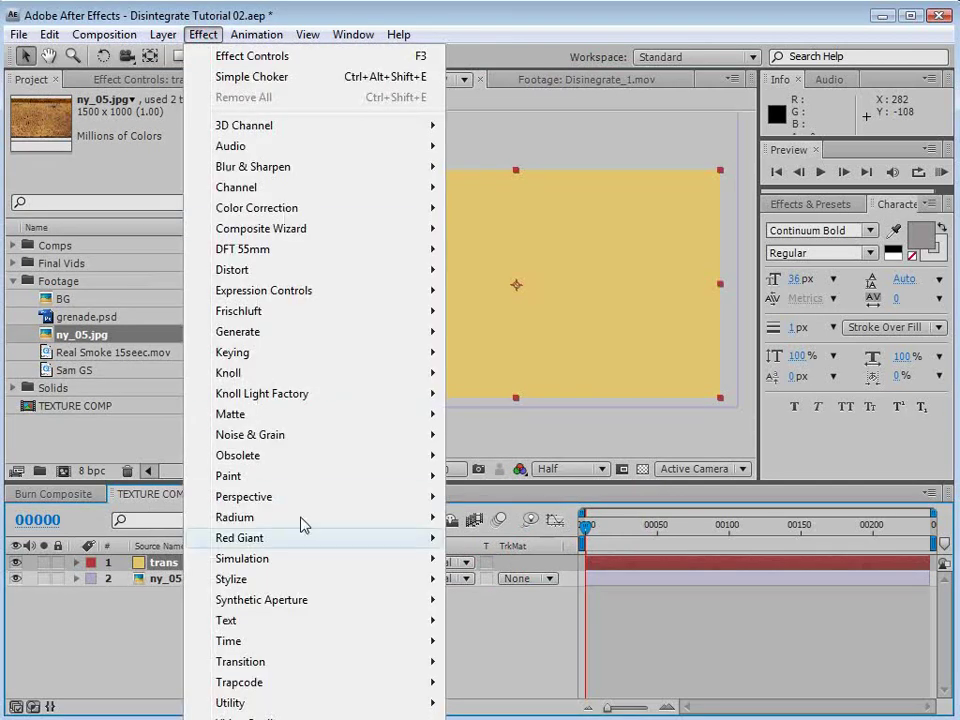
mouse_move(268, 665)
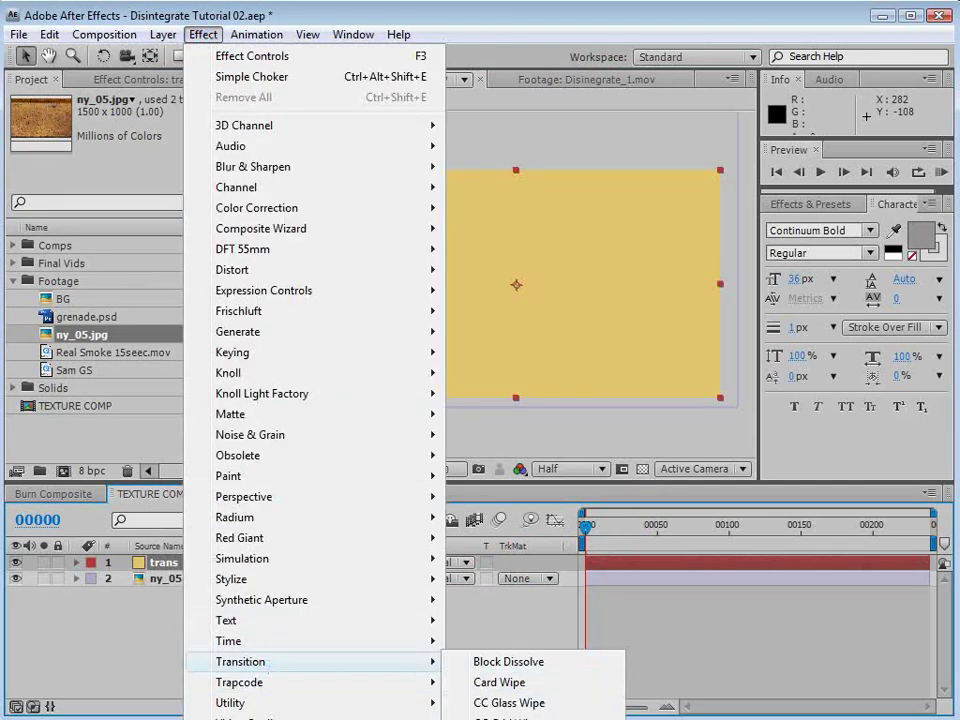
click(505, 718)
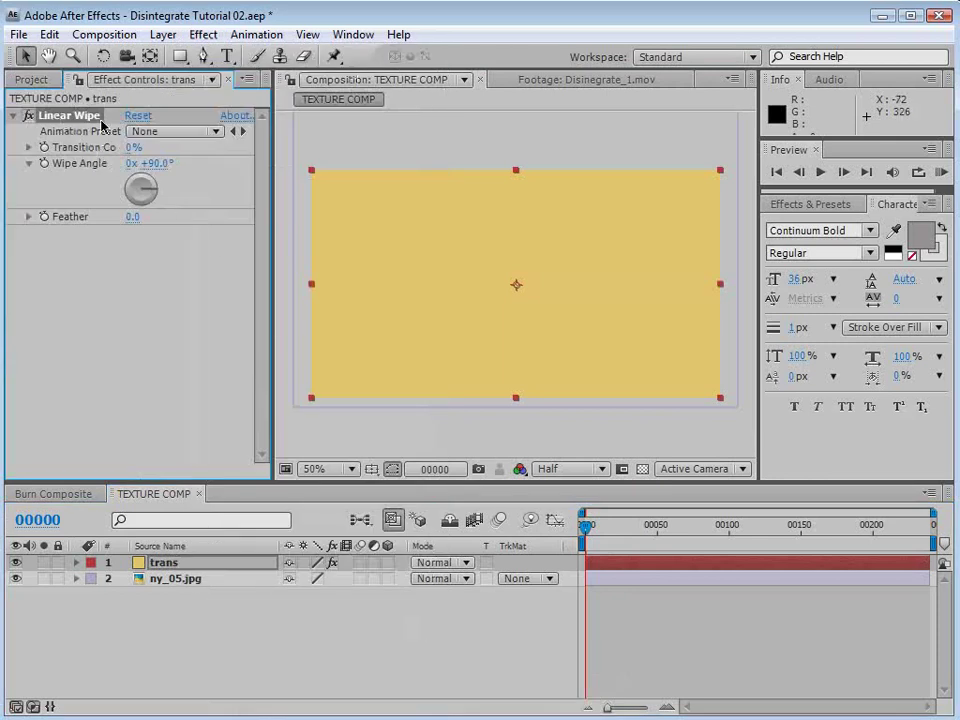
Step: Keyframe the Linear Wipe's Transition Completion from 0% at frame 101 to 100% at frame 160, then preview the wipe
drag(649, 521, 729, 557)
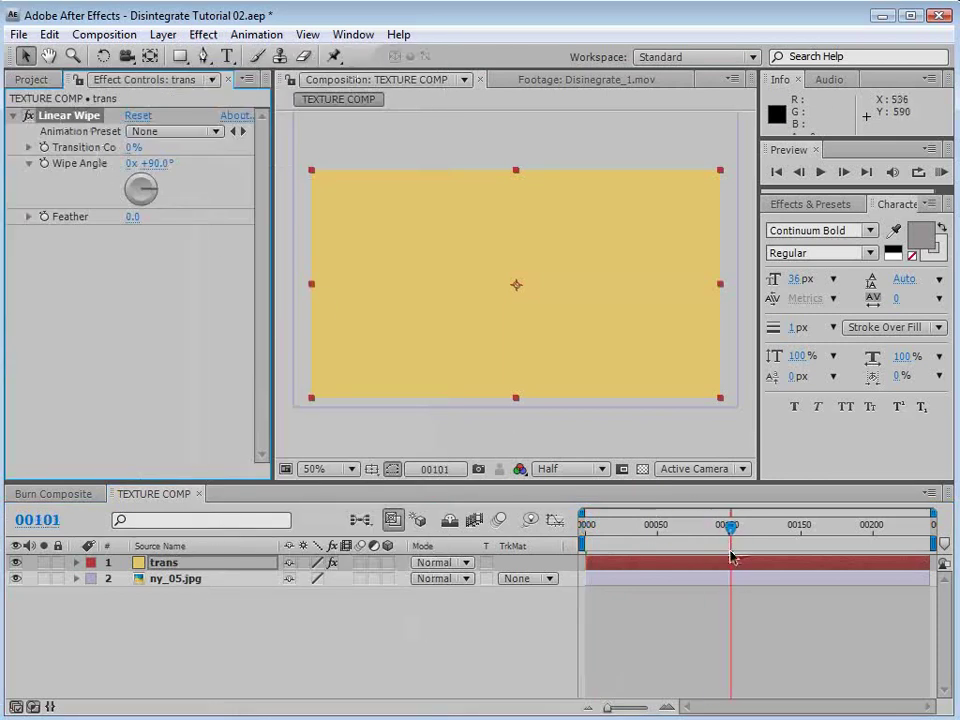
click(43, 148)
click(813, 527)
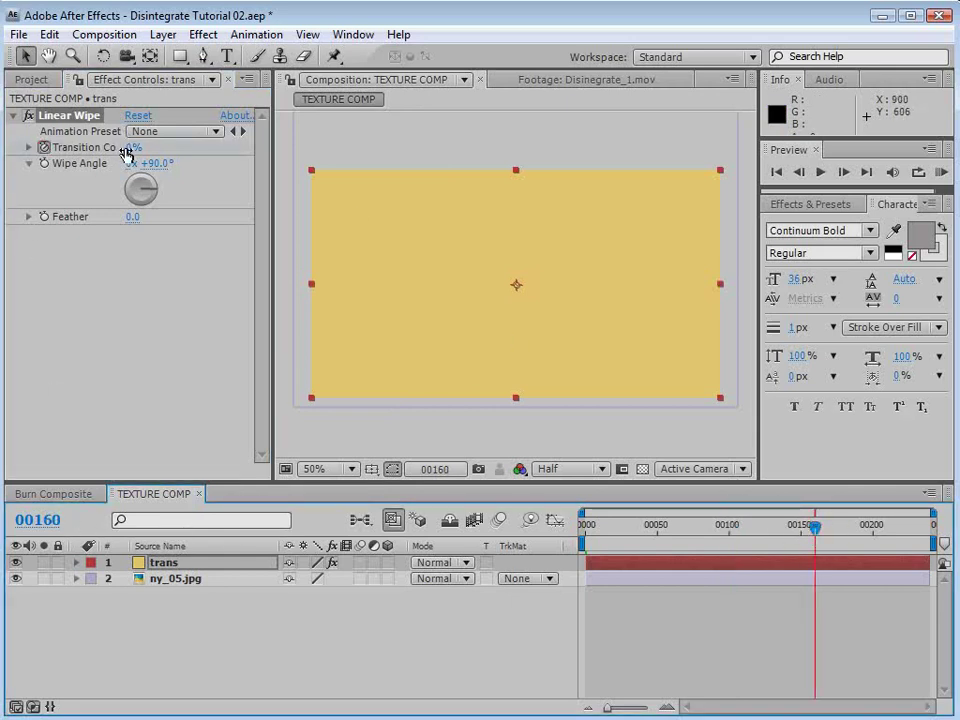
drag(129, 148, 336, 156)
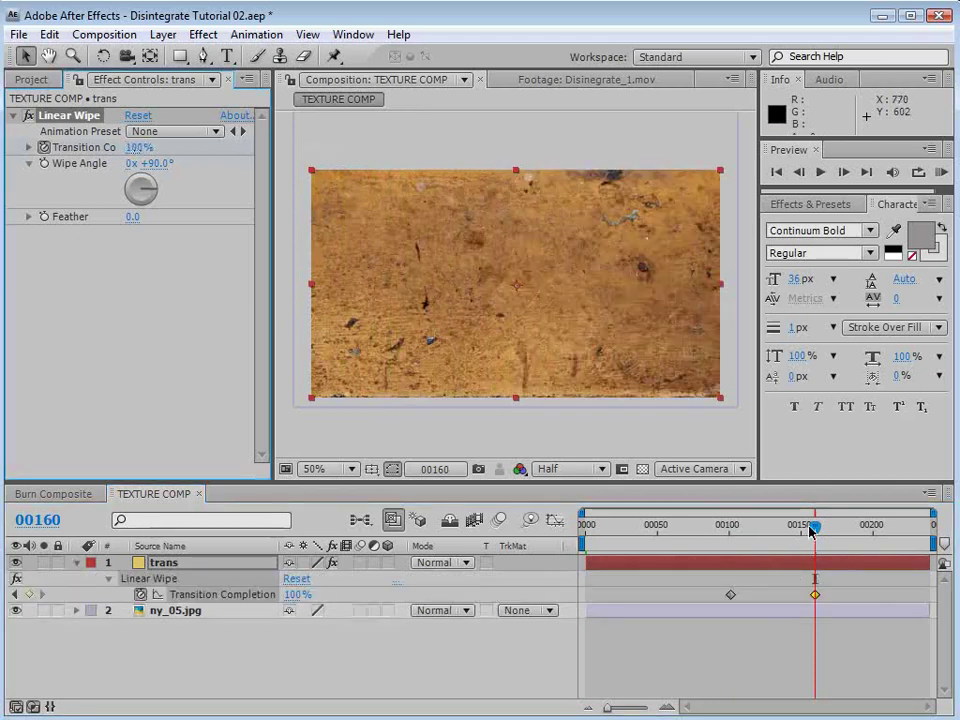
drag(812, 530, 756, 528)
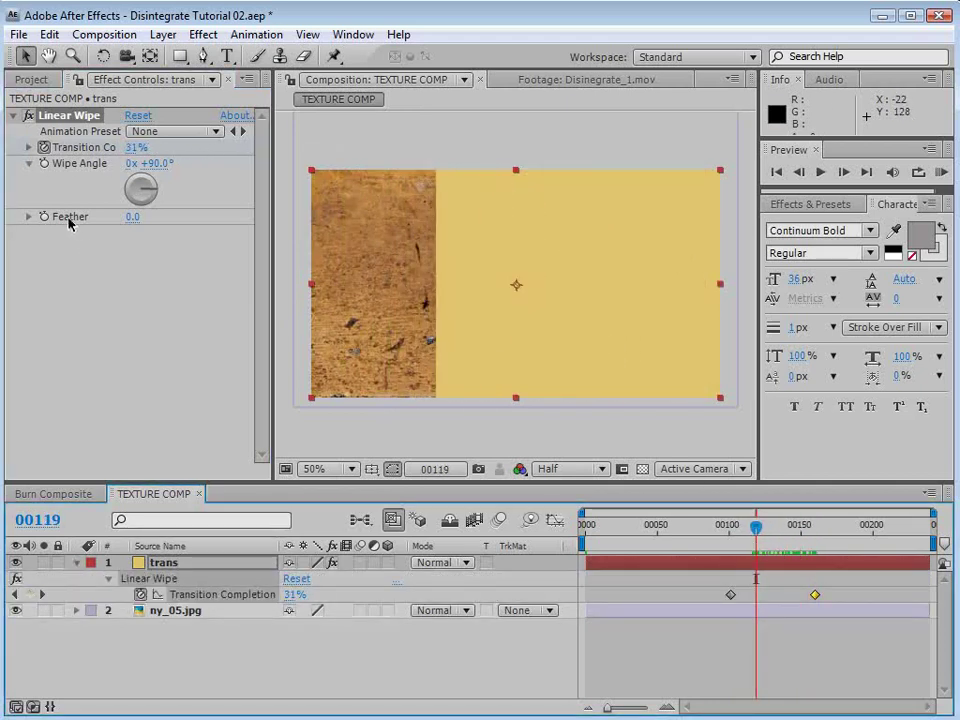
Step: Set the Linear Wipe's Feather to 400 and scrub through the softened wipe
click(131, 216)
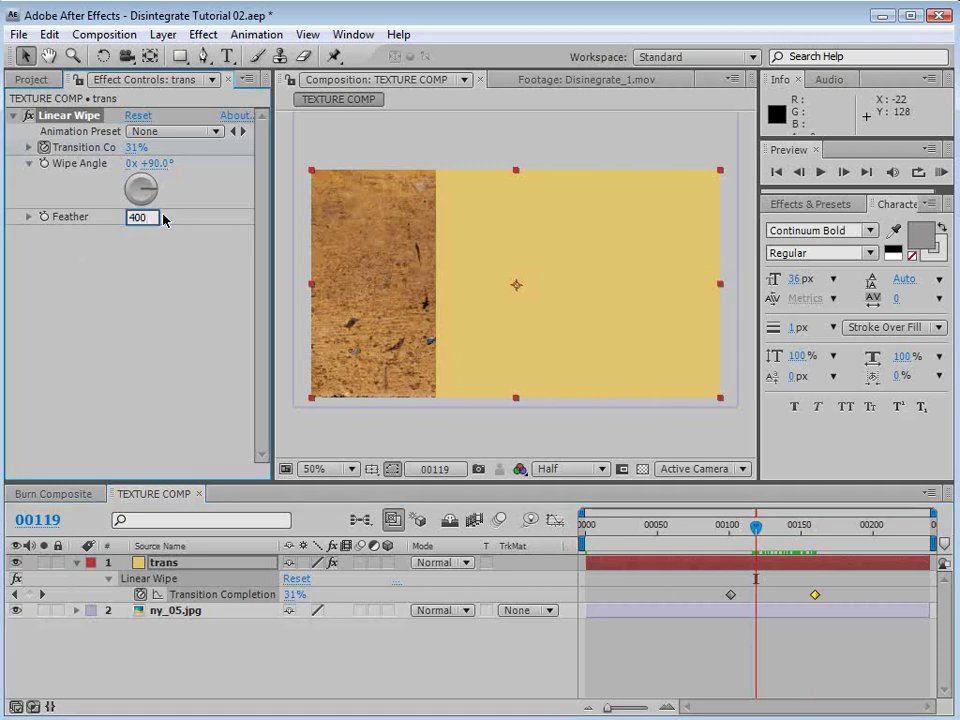
key(Return)
mouse_move(770, 540)
mouse_down()
mouse_move(746, 545)
mouse_move(784, 550)
mouse_move(768, 562)
mouse_up()
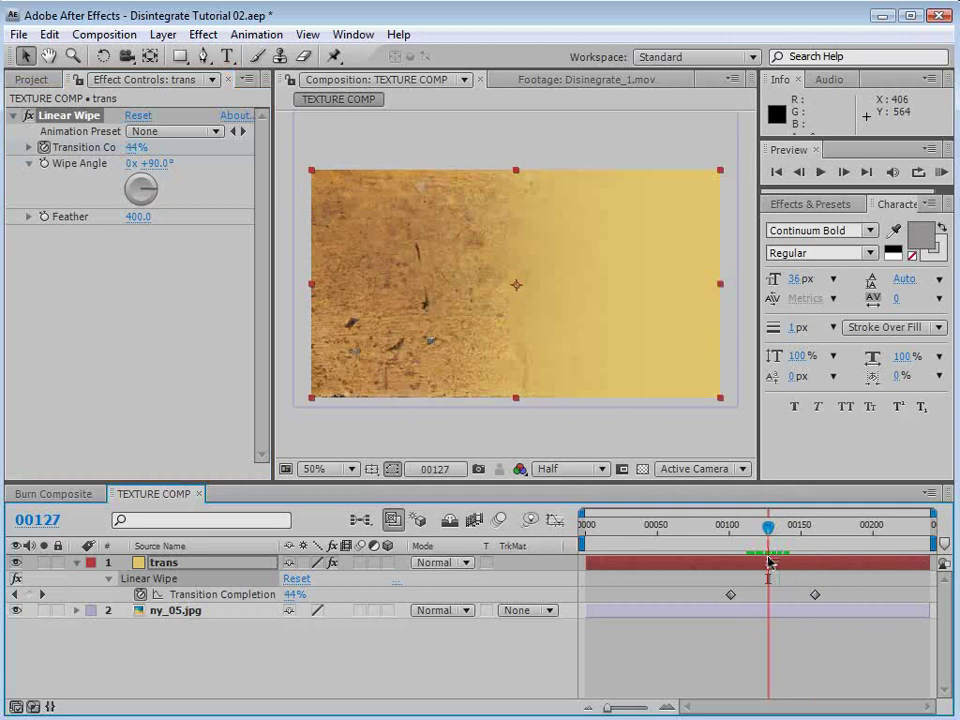
Step: Hide the ny_05.jpg layer and turn on the transparency grid to inspect the feathered edge of trans
click(16, 610)
click(642, 468)
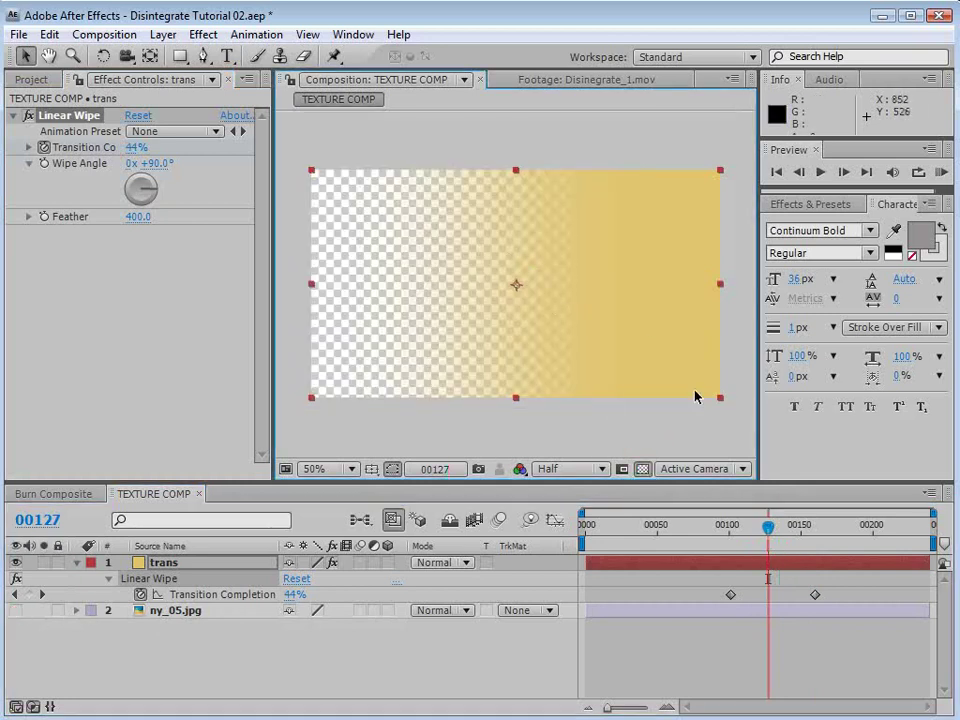
drag(779, 530, 768, 552)
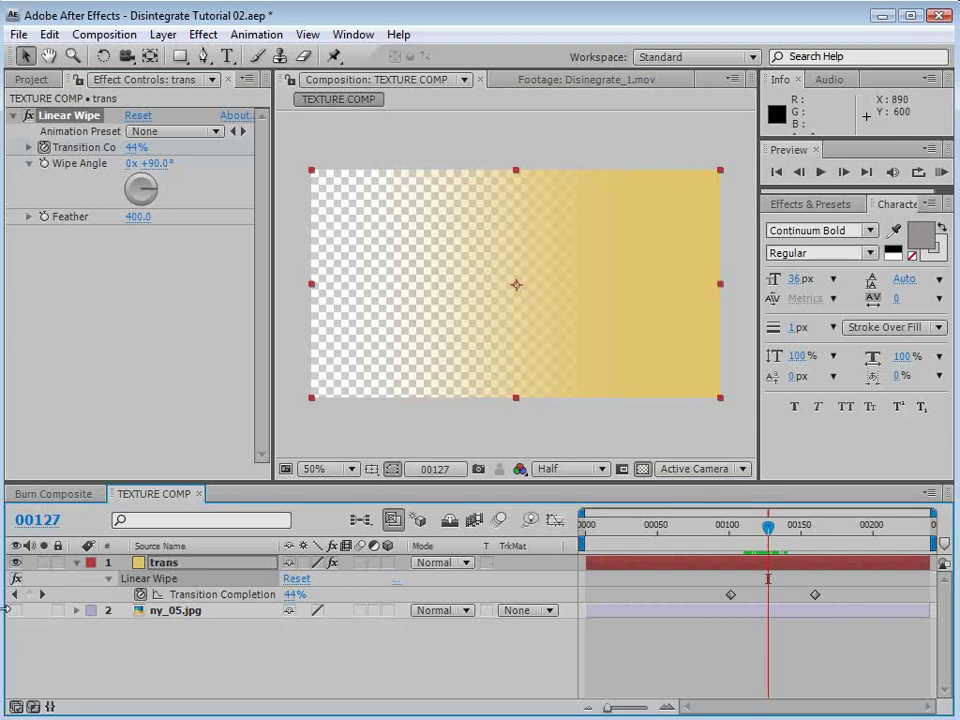
Step: Apply the Colorama color correction effect to the trans layer
click(657, 566)
click(210, 36)
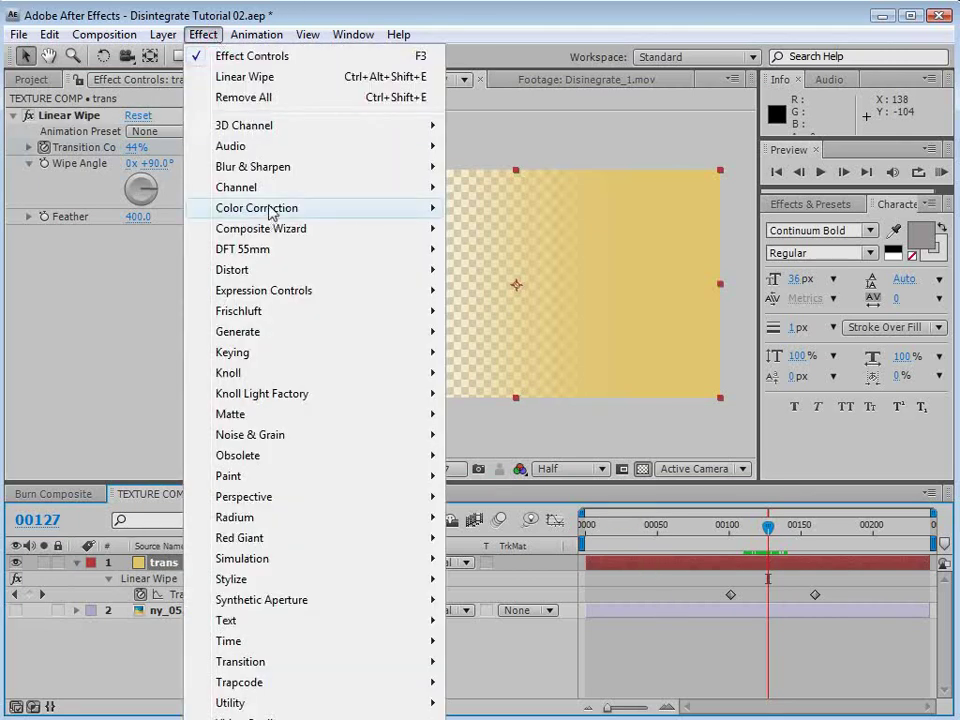
mouse_move(272, 208)
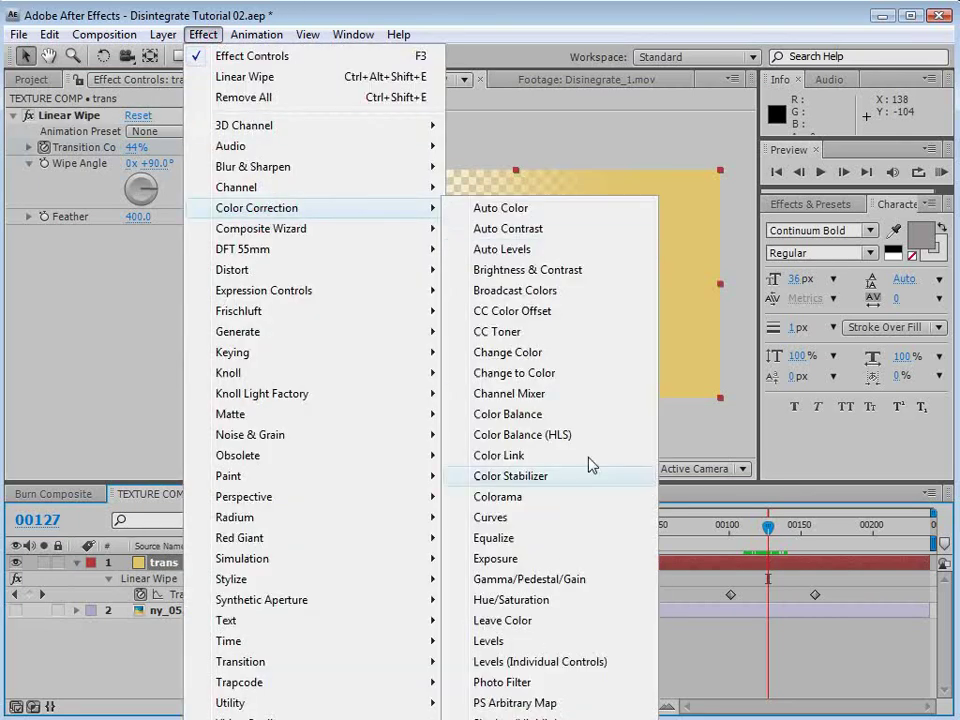
click(530, 498)
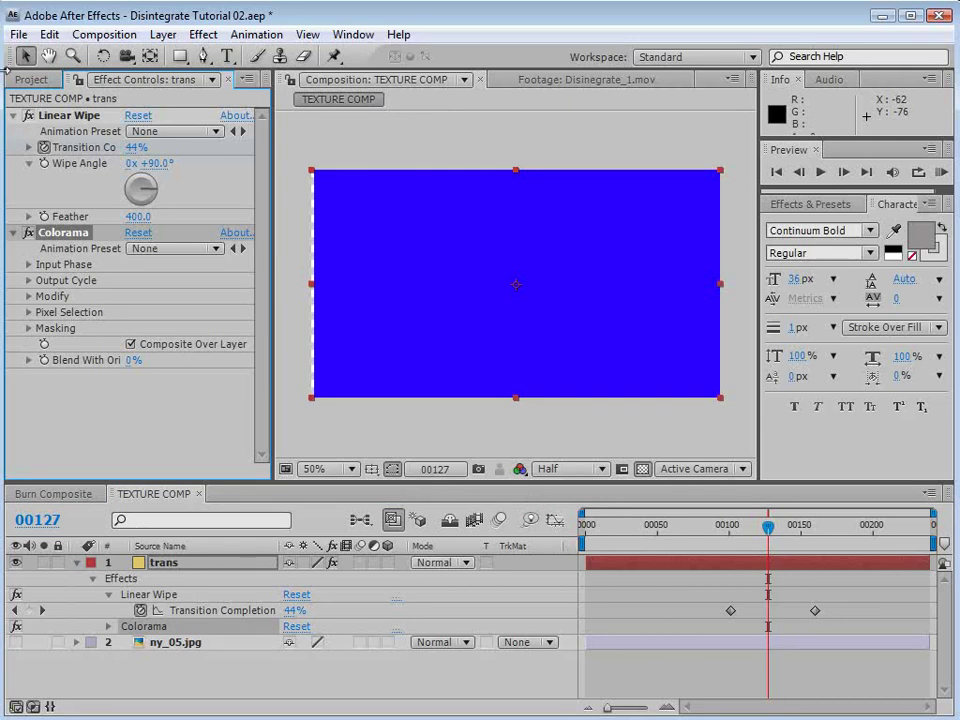
Step: Set Colorama's Get Phase to Alpha and its Output Cycle preset palette to Ramp Grey
click(30, 265)
click(157, 283)
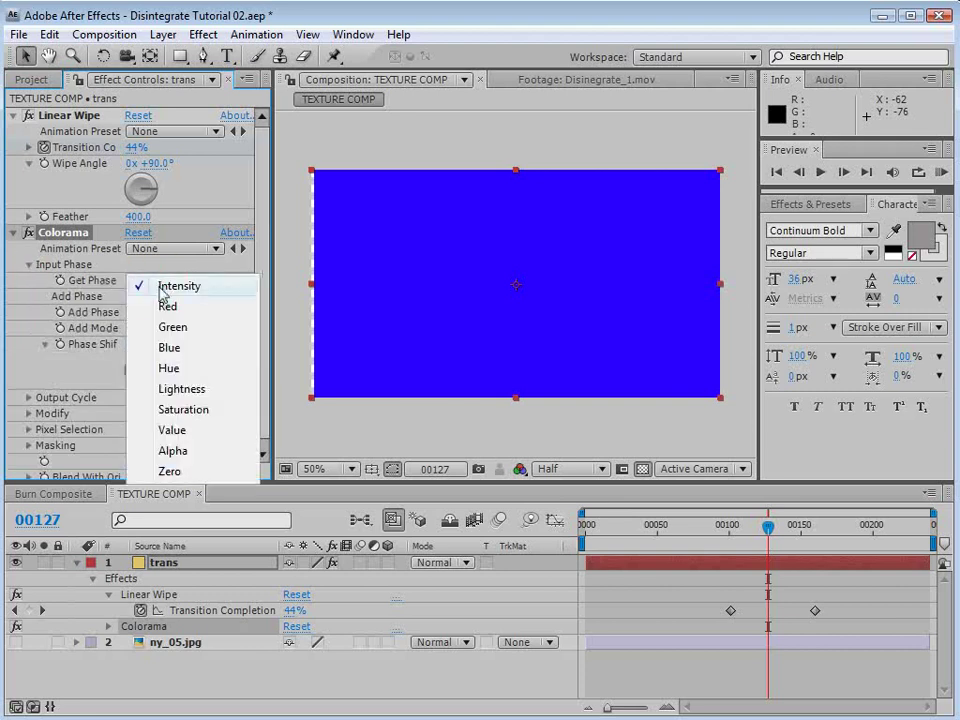
click(174, 452)
scroll(40, 398, down, 1)
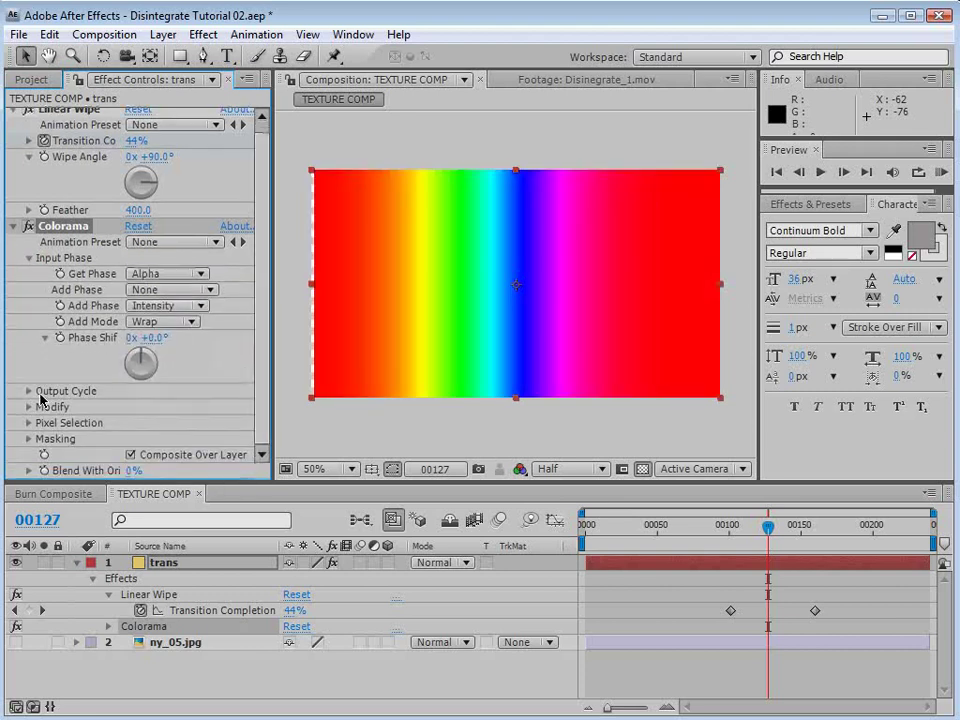
click(29, 391)
click(160, 228)
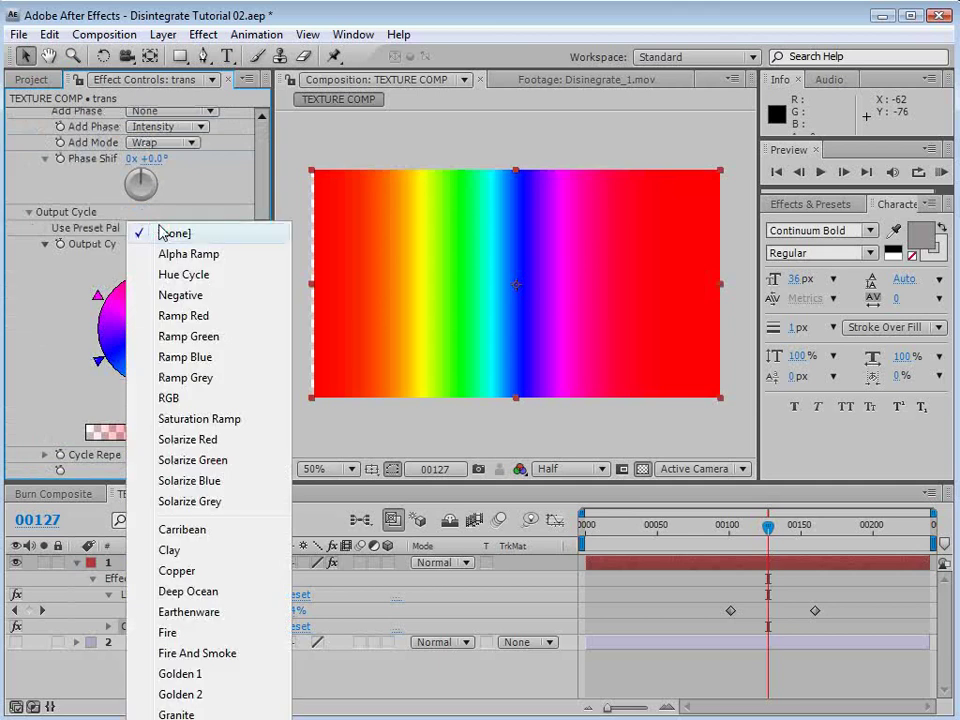
click(191, 376)
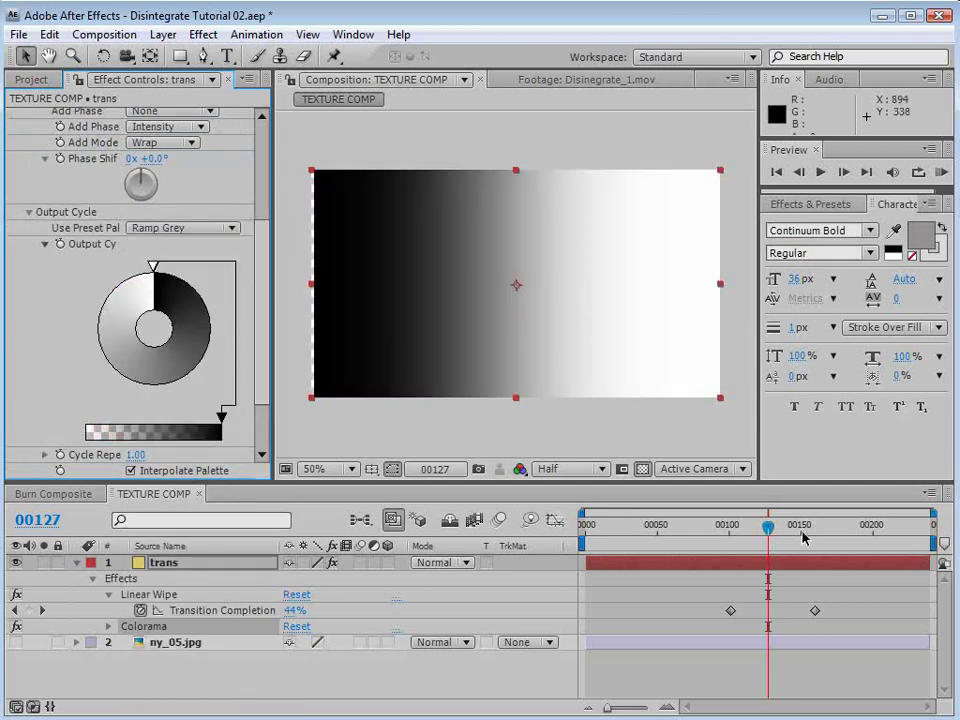
drag(768, 526, 788, 553)
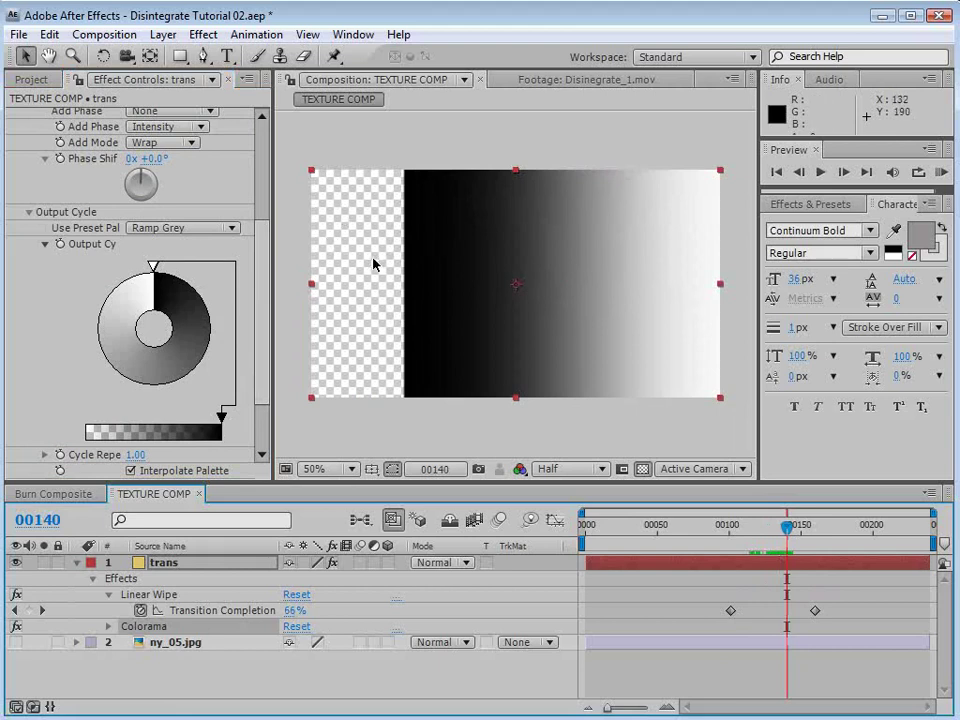
Step: Enable Change Empty Pixels in Colorama's Modify settings and scrub the timeline to check the gradient
drag(265, 283, 258, 357)
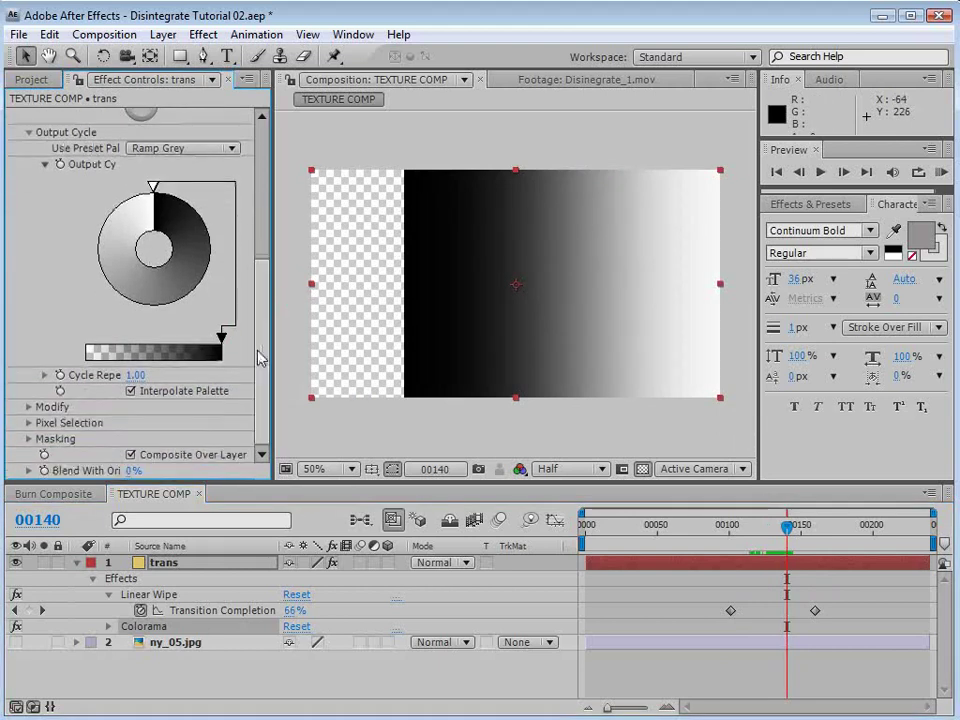
click(29, 407)
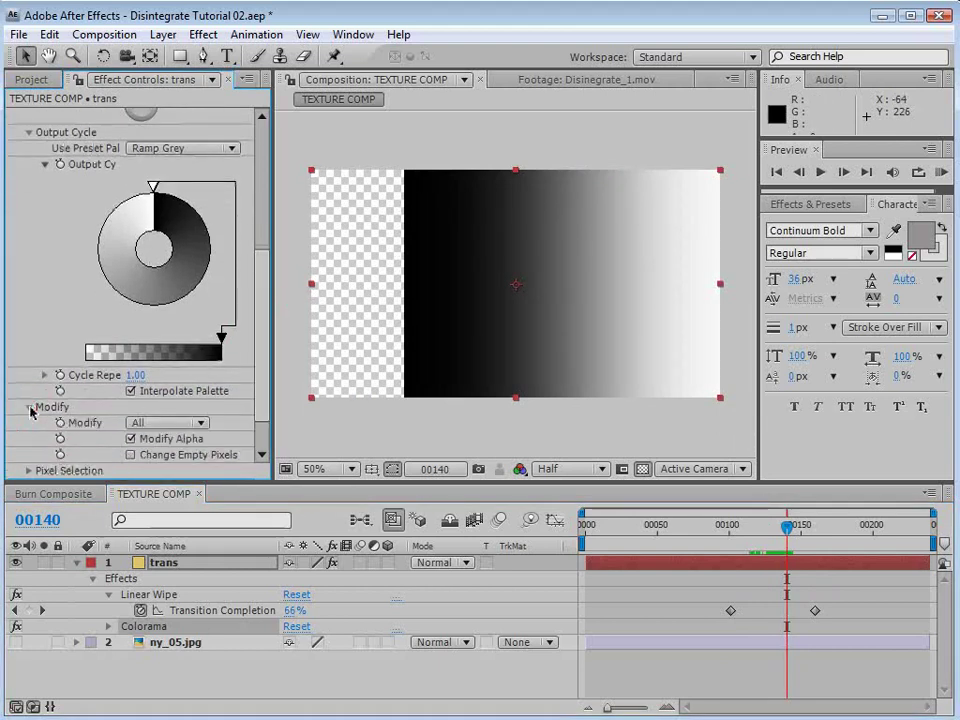
click(130, 455)
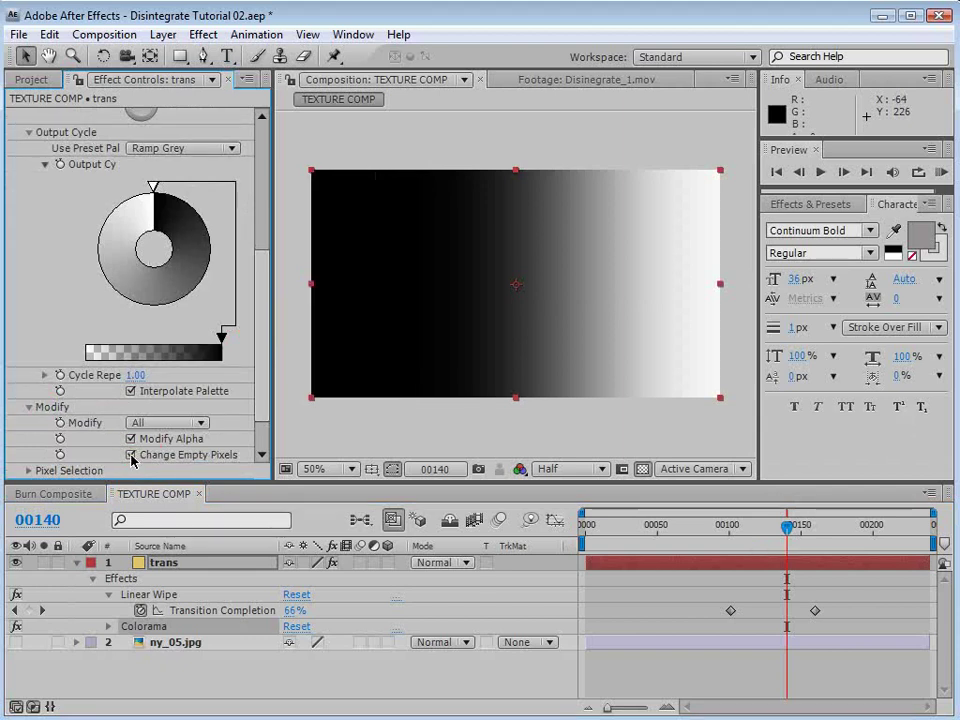
mouse_move(787, 525)
mouse_down()
mouse_move(735, 530)
mouse_move(776, 526)
mouse_move(778, 540)
mouse_up()
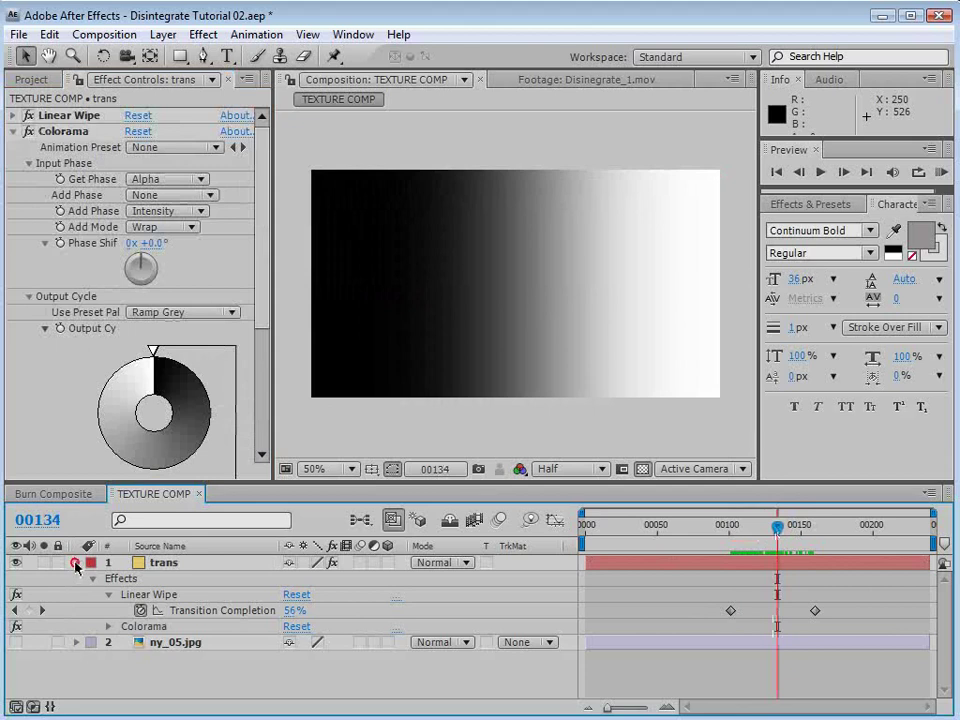
Step: Collapse the trans layer's properties and make the ny_05.jpg layer visible again
click(76, 563)
click(15, 579)
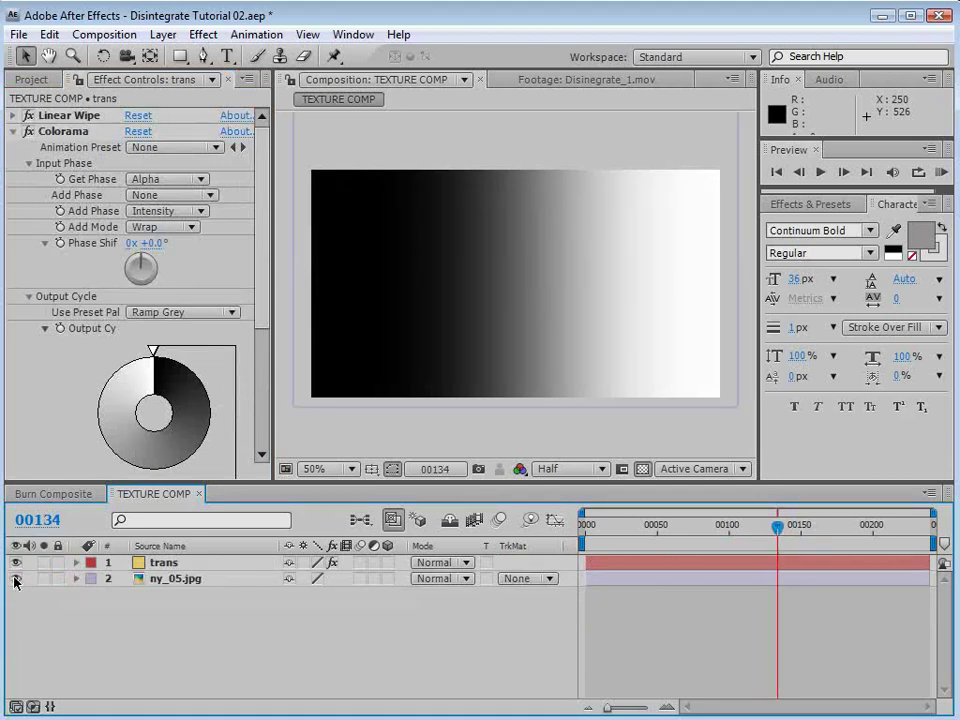
Step: Try the Linear Light and Hard Light blending modes on the trans layer
click(433, 568)
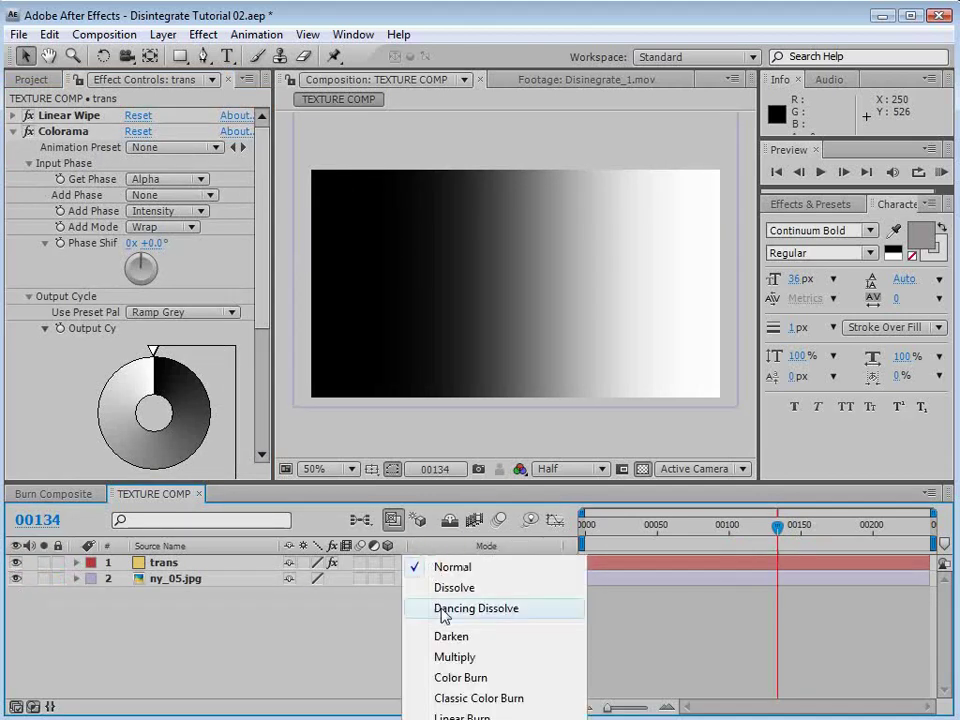
click(440, 714)
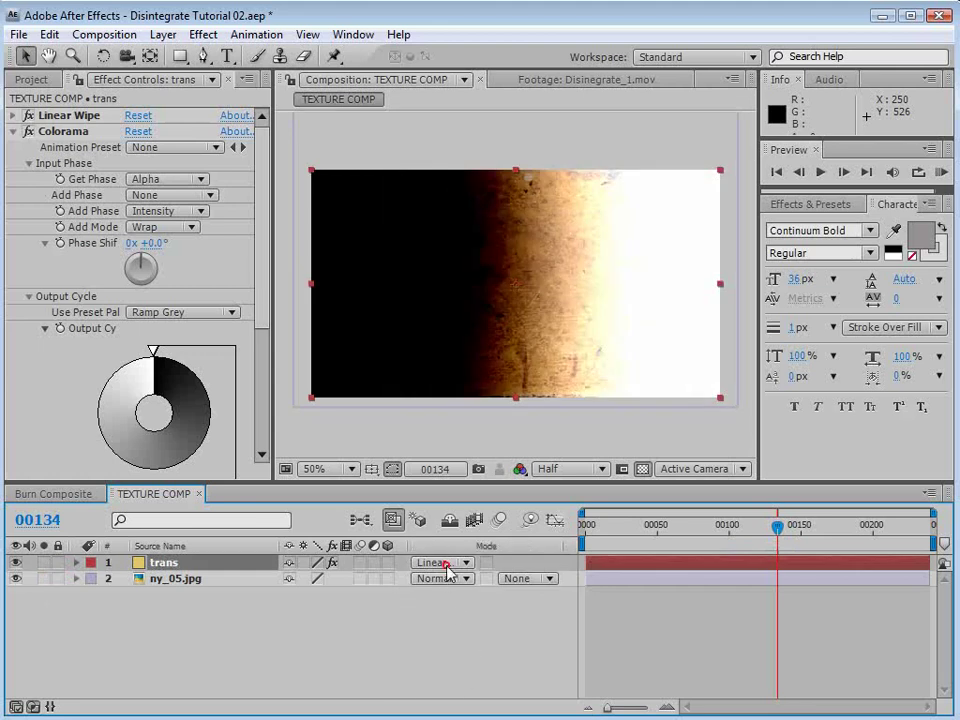
click(452, 563)
click(461, 543)
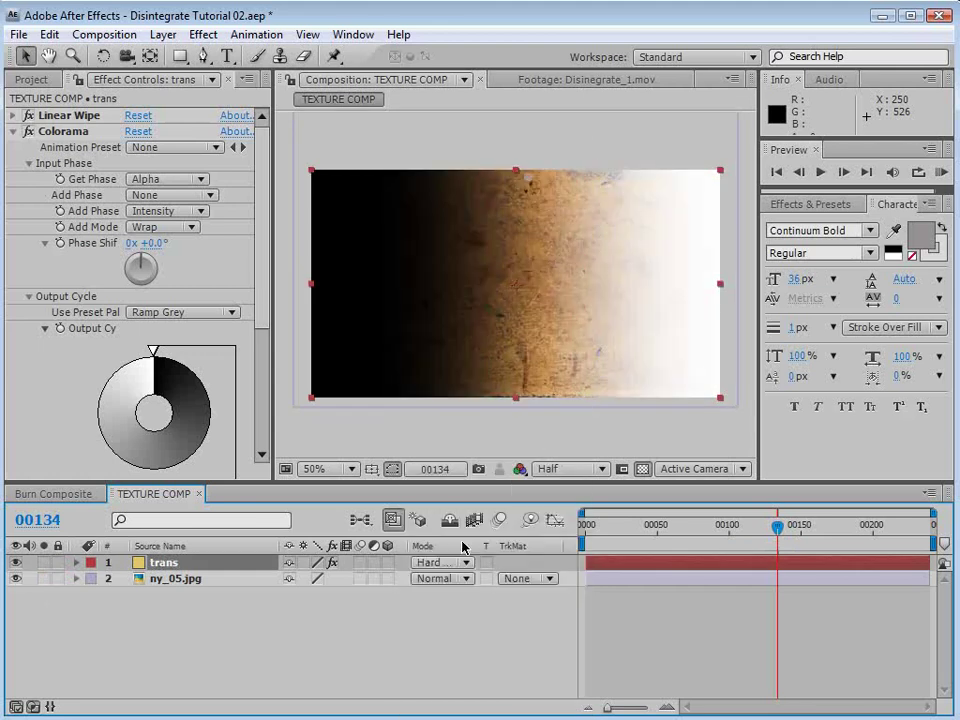
Step: Set the trans layer's blending mode to Vivid Light and scrub back to frame 113
click(435, 567)
click(446, 604)
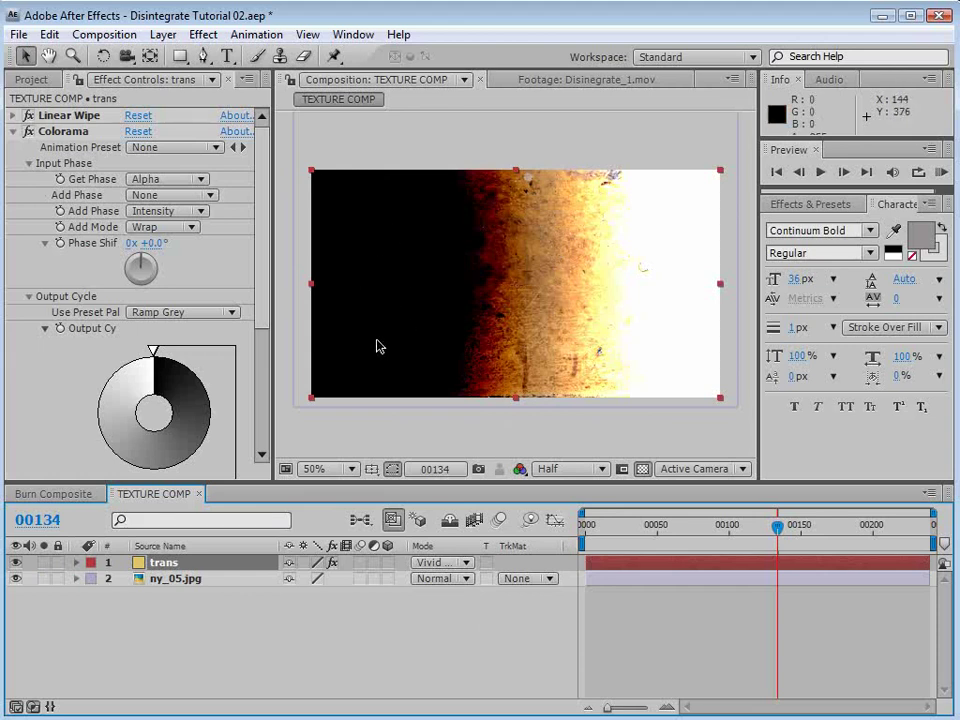
drag(778, 527, 748, 525)
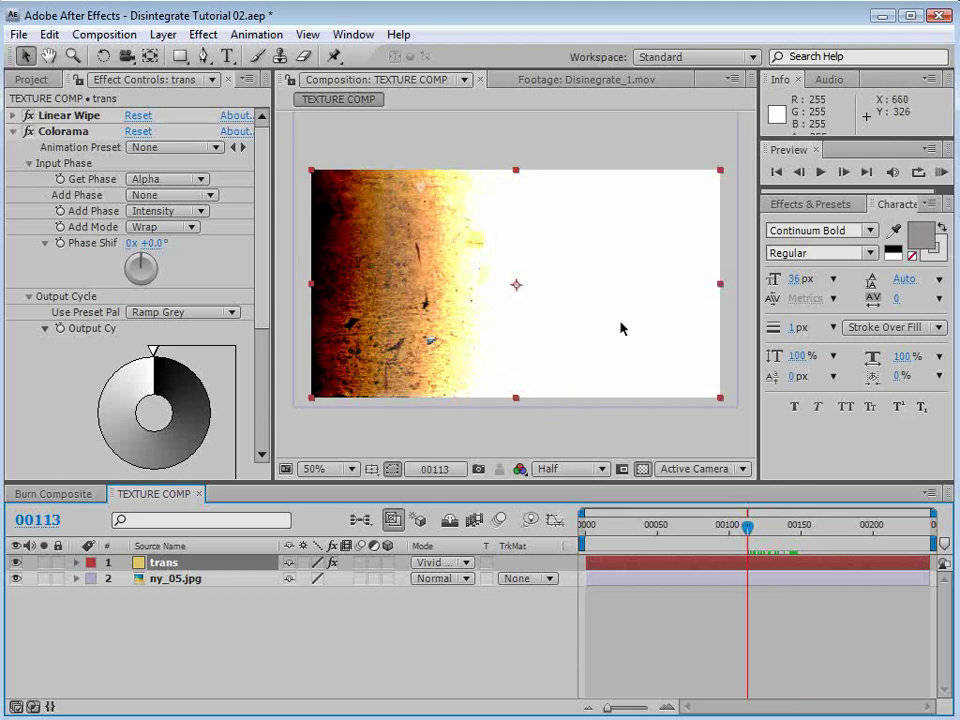
Step: Apply the Tint effect to the ny_05.jpg layer to make the texture black and white
click(200, 635)
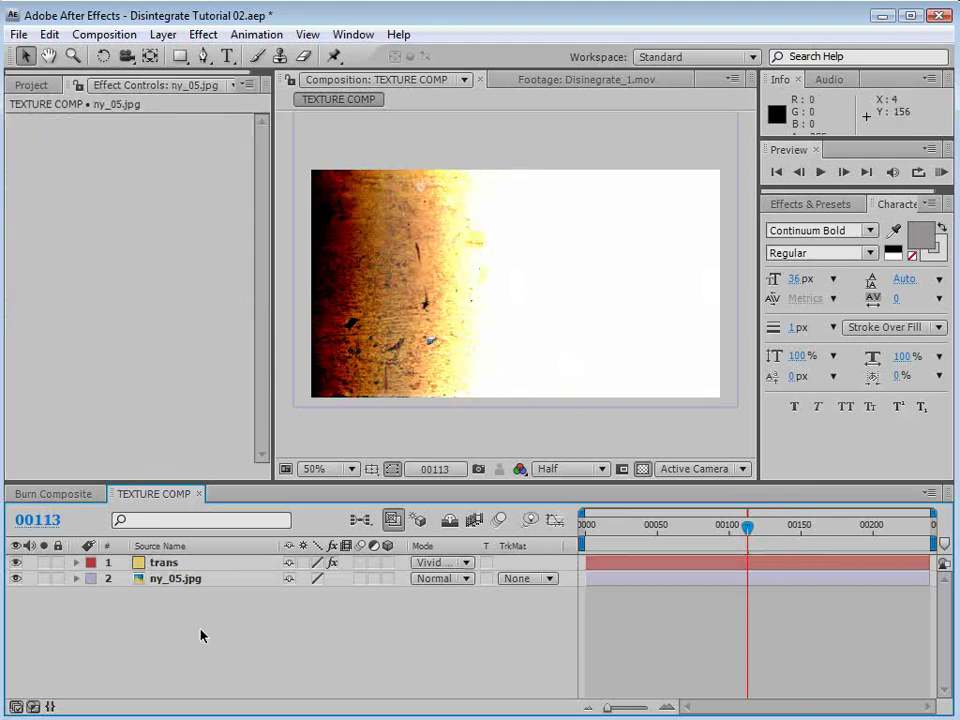
click(173, 580)
click(204, 34)
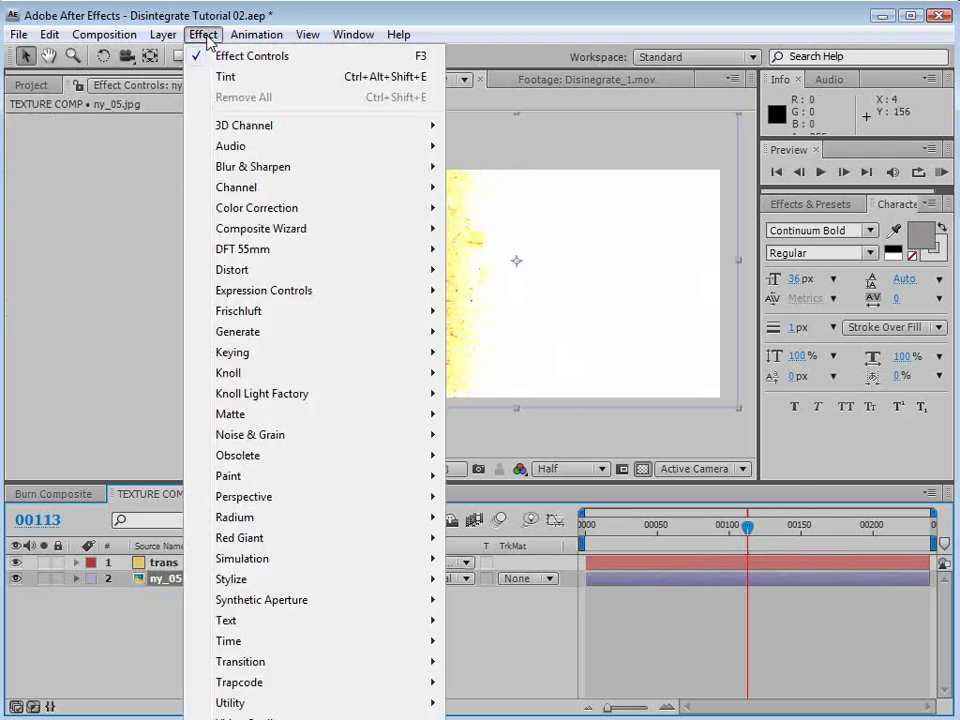
mouse_move(252, 218)
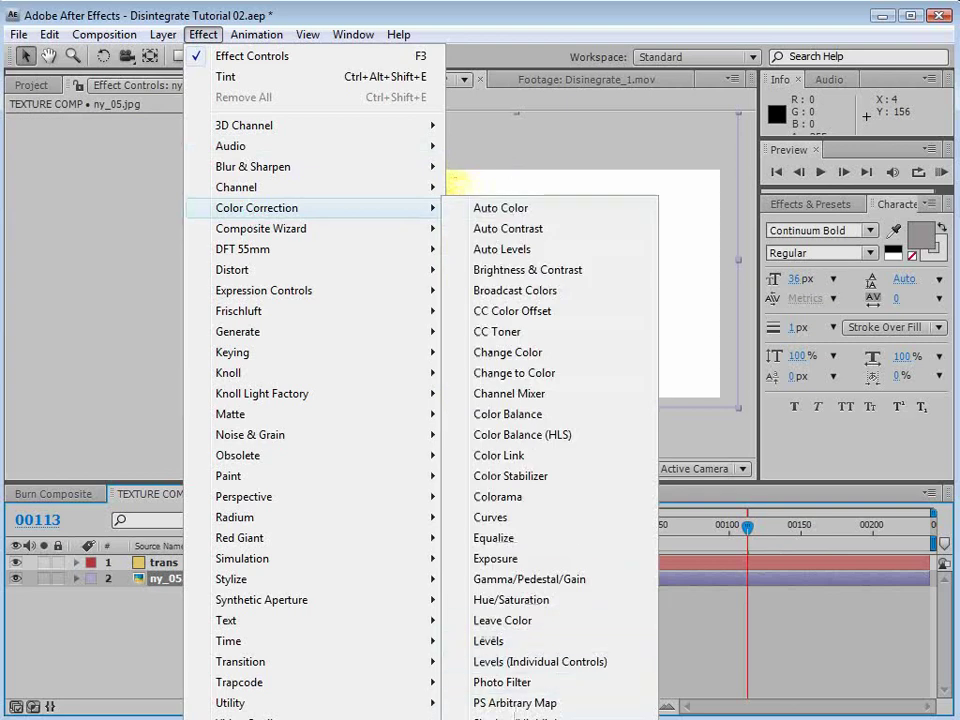
click(515, 719)
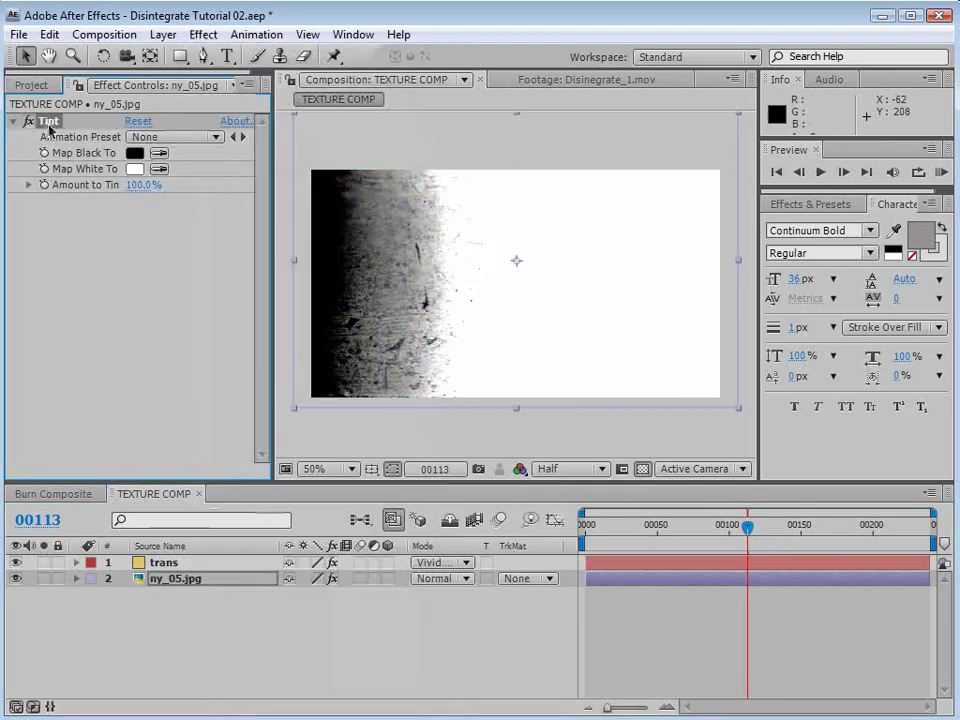
Step: Add the Curves color correction effect to the ny_05.jpg layer
click(203, 34)
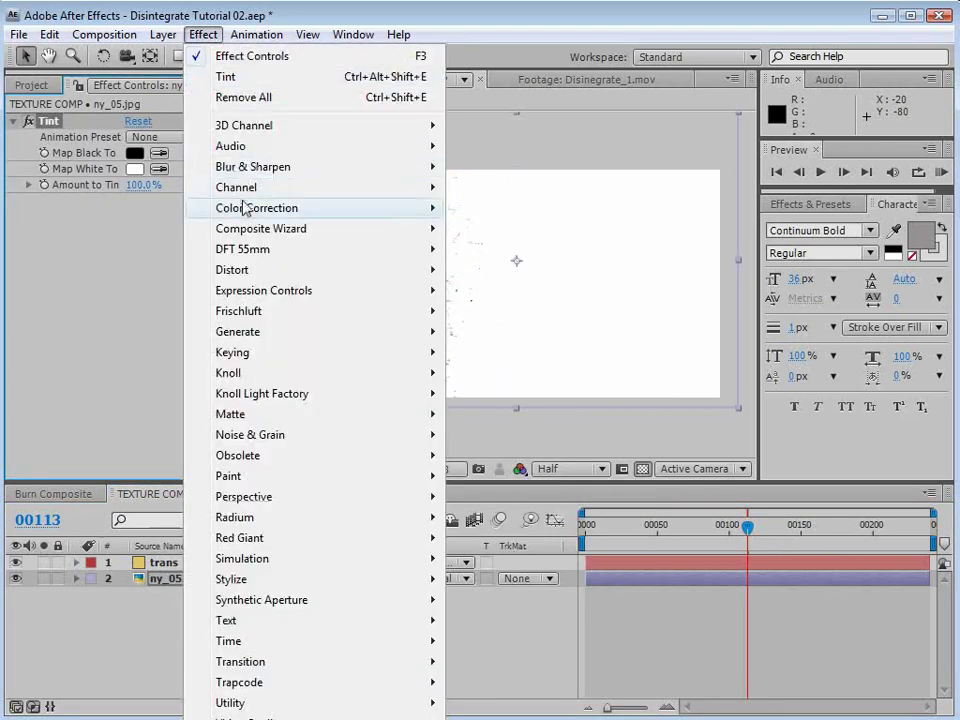
mouse_move(300, 208)
click(490, 517)
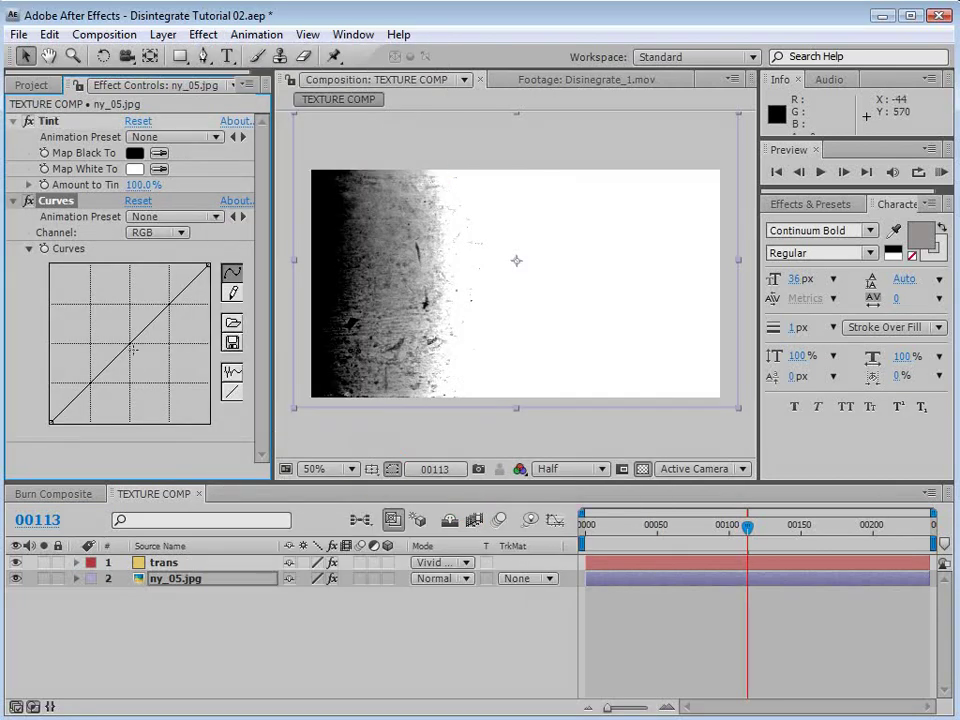
Step: Shape the ny_05.jpg RGB curve into a gentle S to raise the texture's contrast
drag(132, 346, 156, 299)
drag(100, 365, 107, 372)
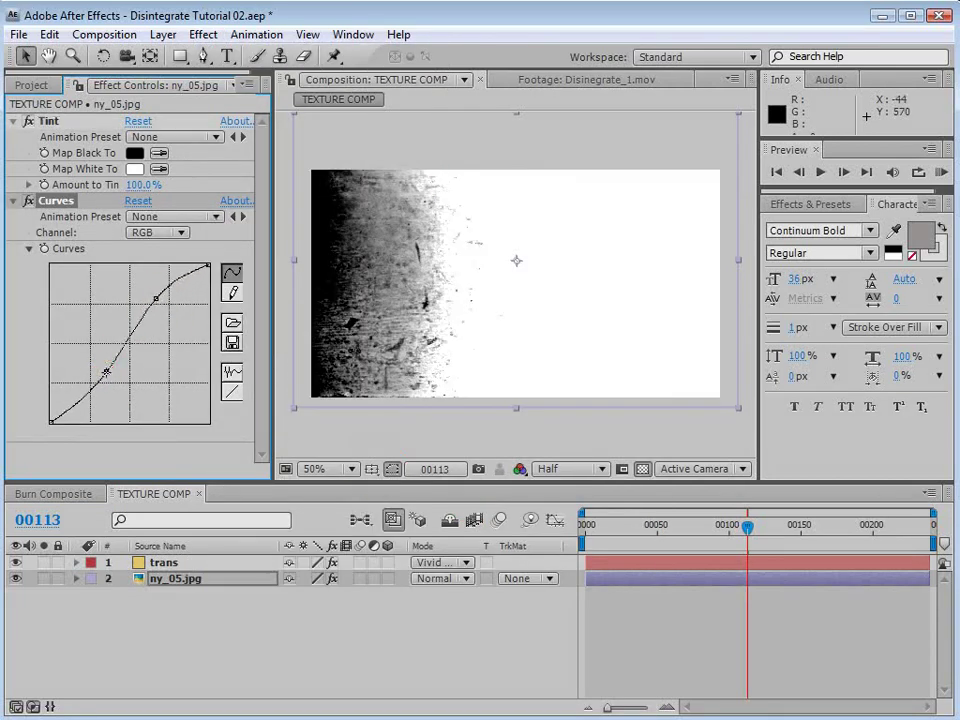
Step: Set the trans layer's blending mode to Linear Light
click(456, 563)
click(440, 563)
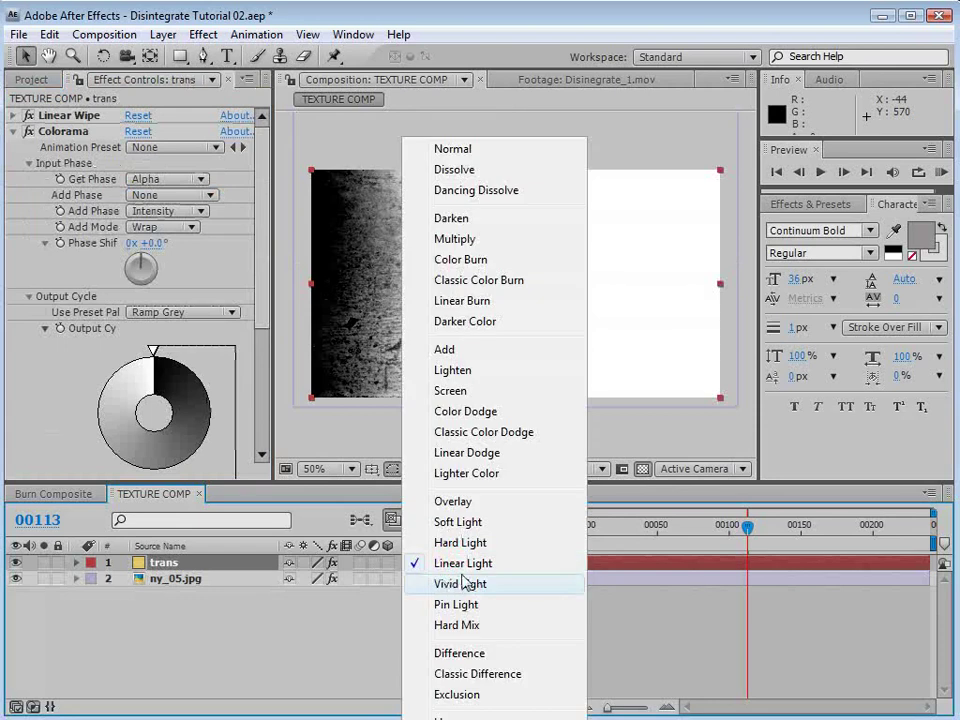
click(455, 564)
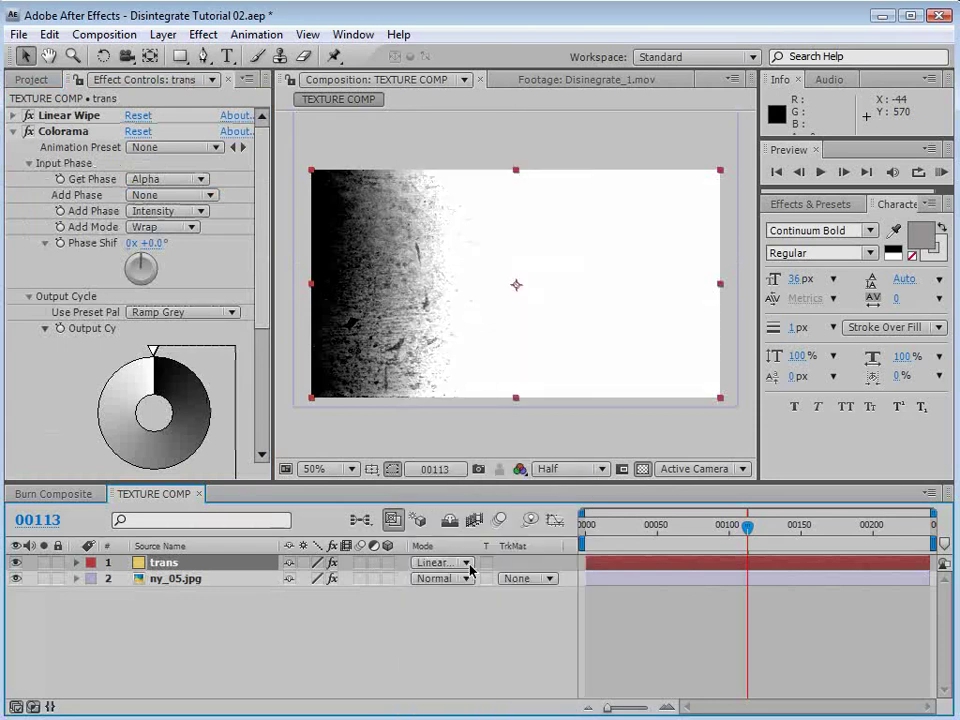
Step: Create a new composition from TEXTURE COMP, nesting it as a layer
click(31, 79)
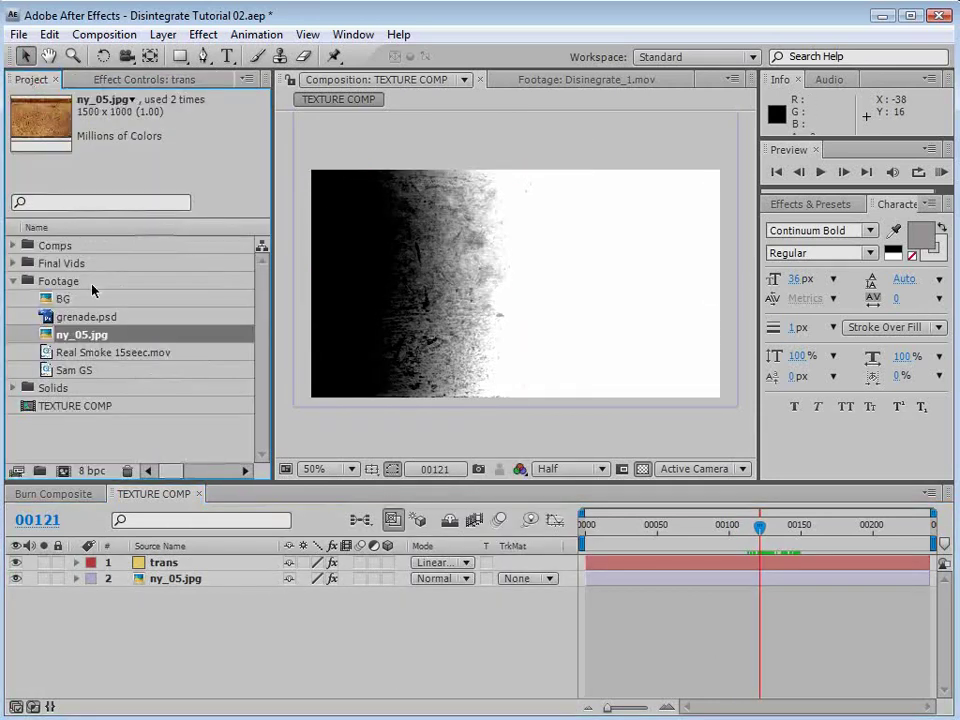
click(80, 406)
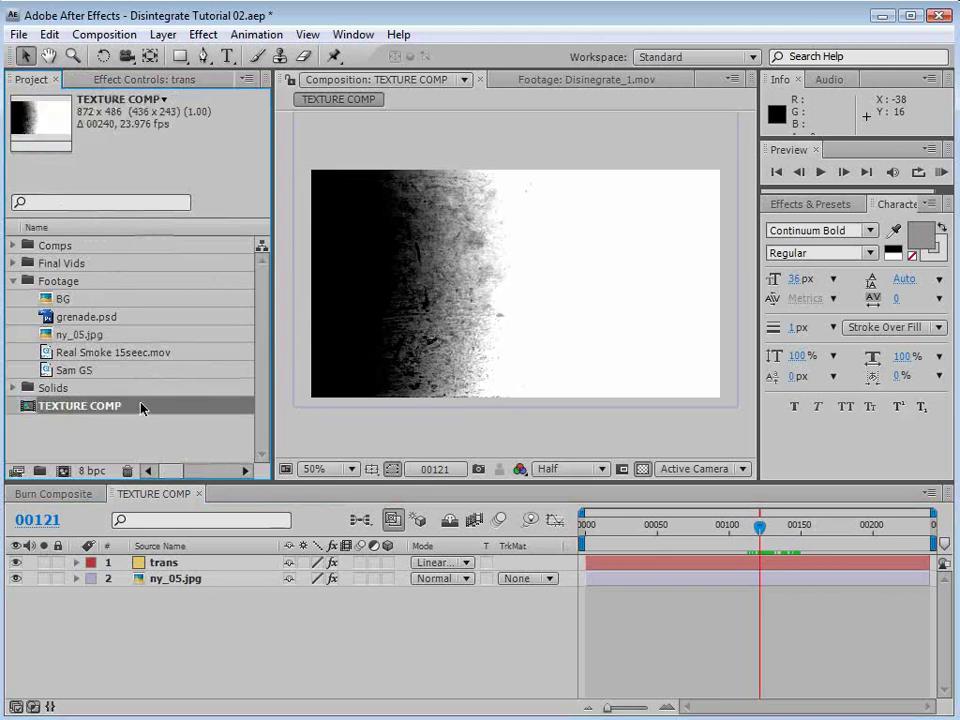
drag(80, 406, 64, 471)
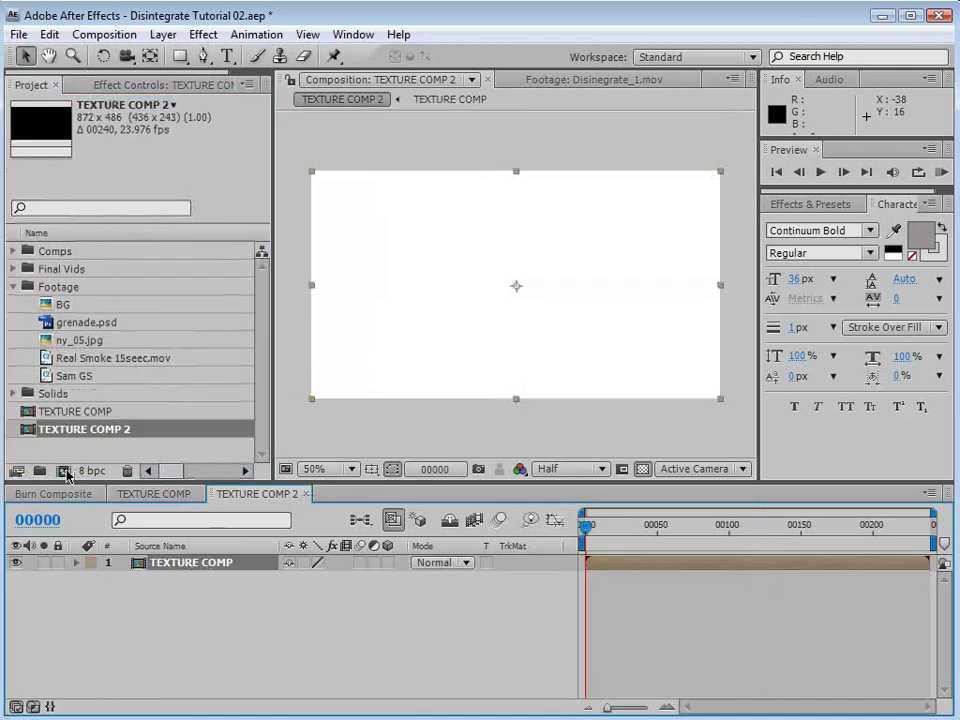
Step: Add a text layer reading VIDEO COPILOT near the middle of the composition
click(227, 57)
click(416, 279)
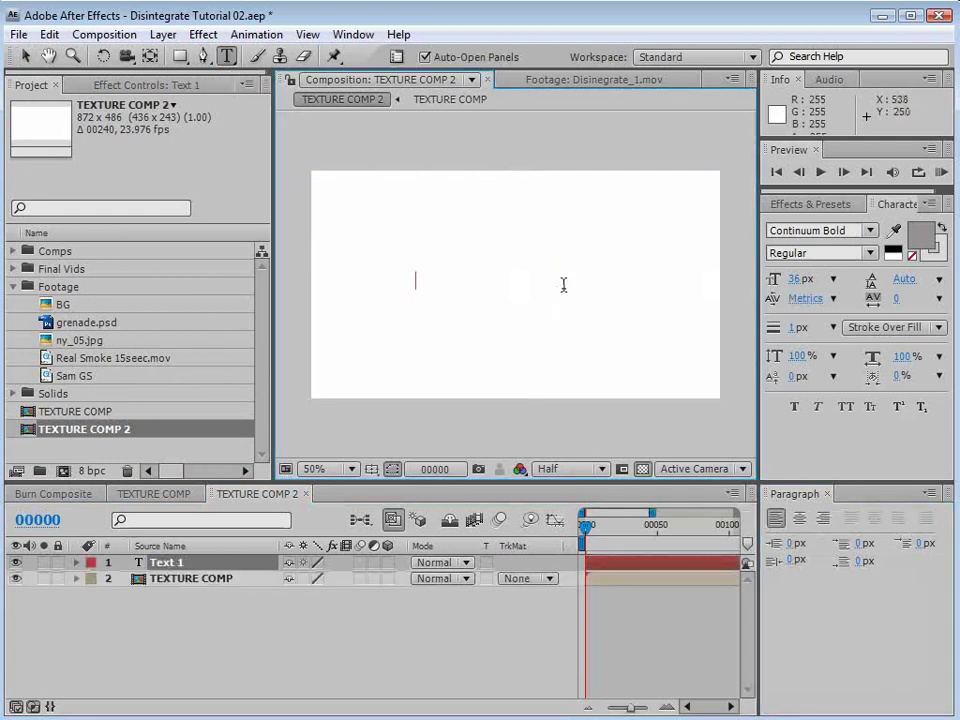
text(VIDEO COPILOT)
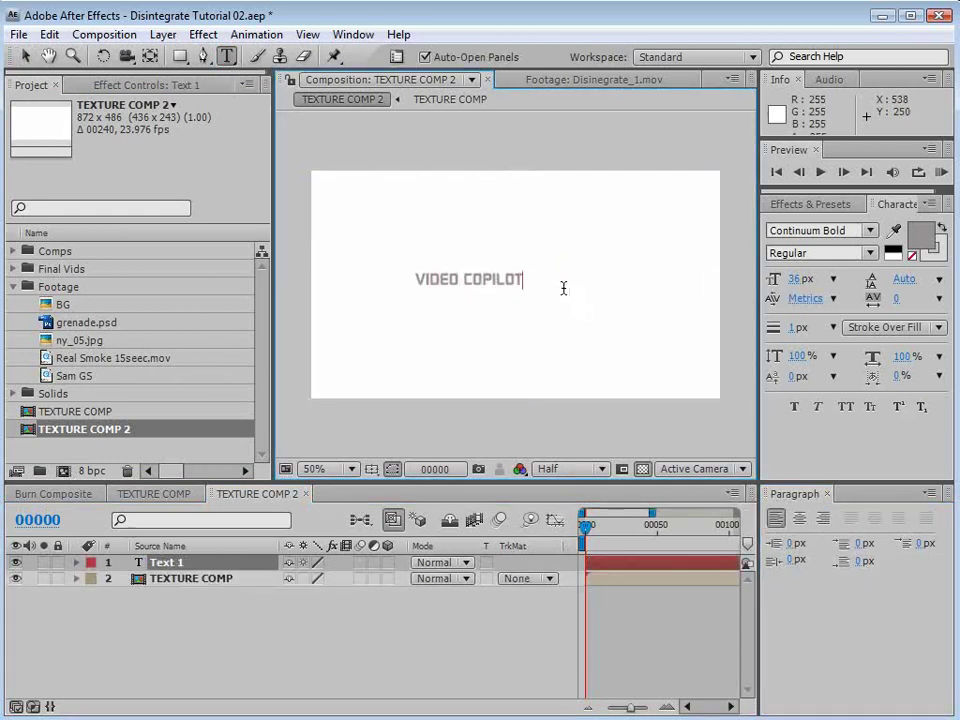
click(26, 57)
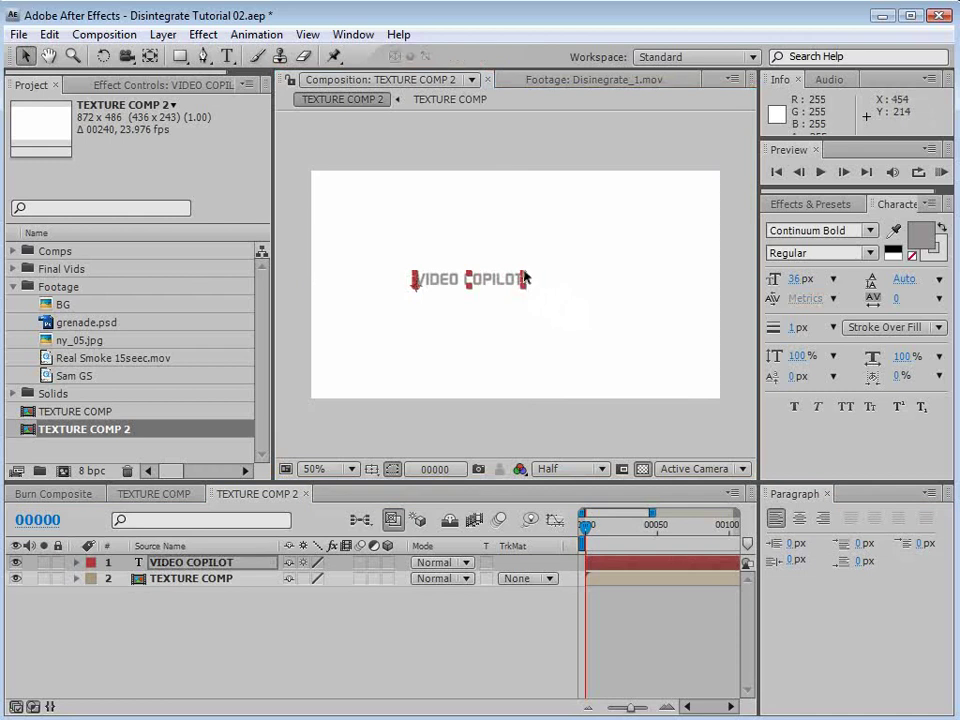
Step: Enlarge the VIDEO COPILOT text, centre it roughly in the frame and remove its stroke
drag(524, 271, 643, 260)
drag(593, 280, 577, 302)
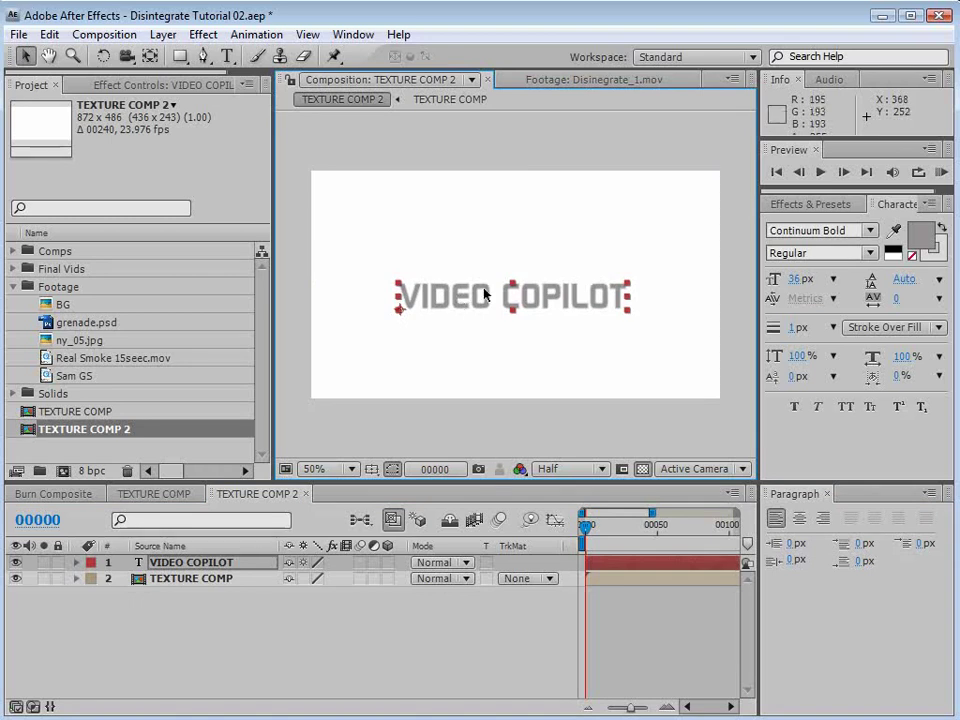
click(940, 257)
click(910, 257)
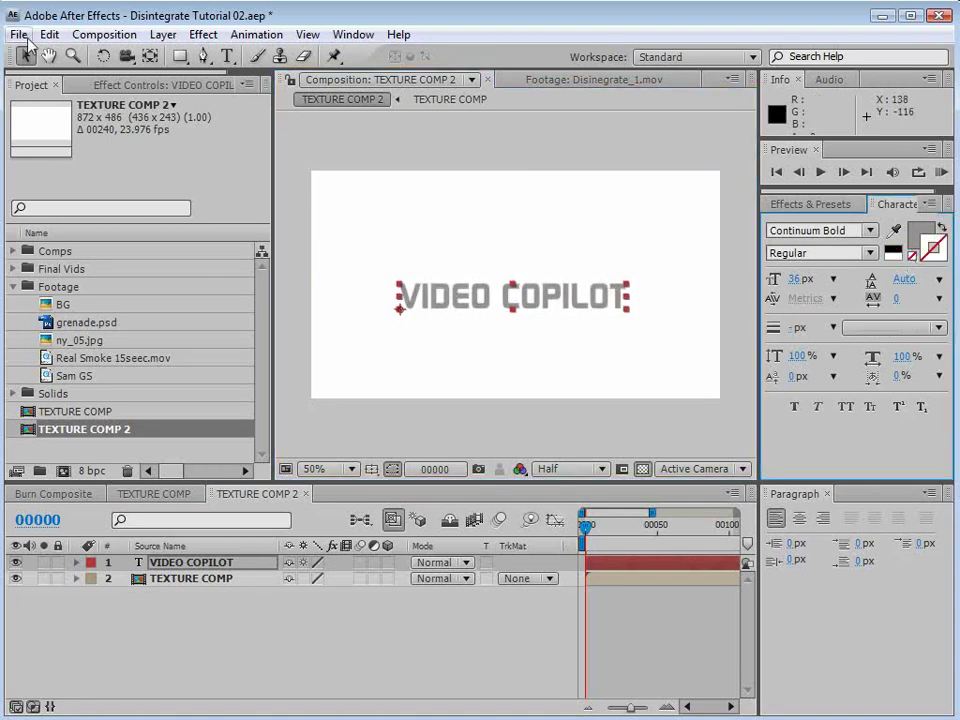
Step: Place the VIDEO COPILOT layer below TEXTURE COMP, give it a Luma Inverted track matte and hide the mode columns
drag(180, 570, 186, 586)
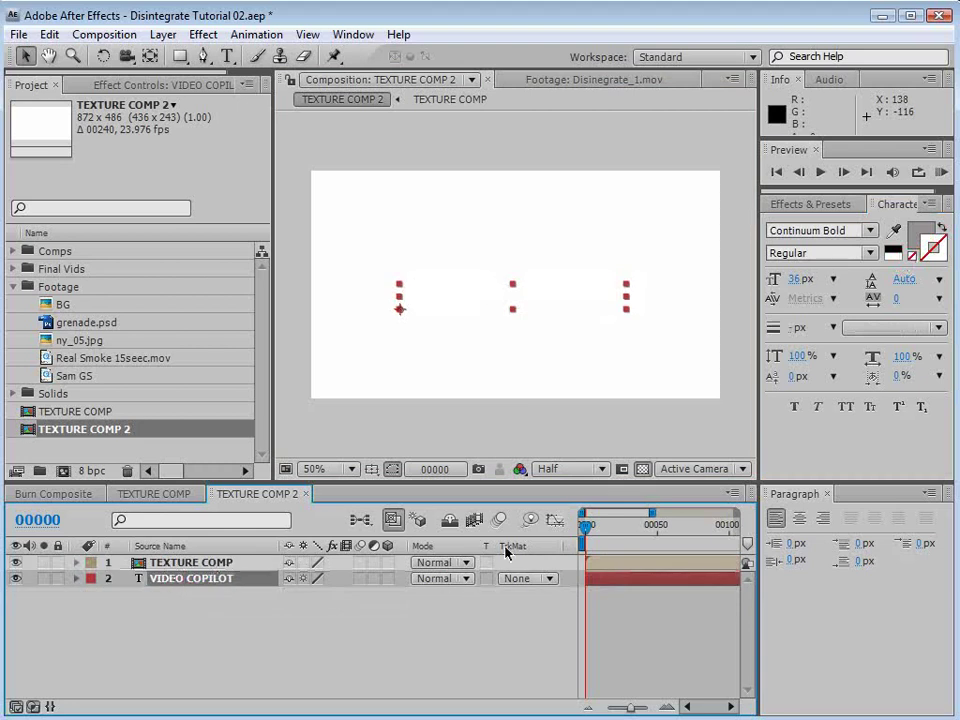
click(528, 579)
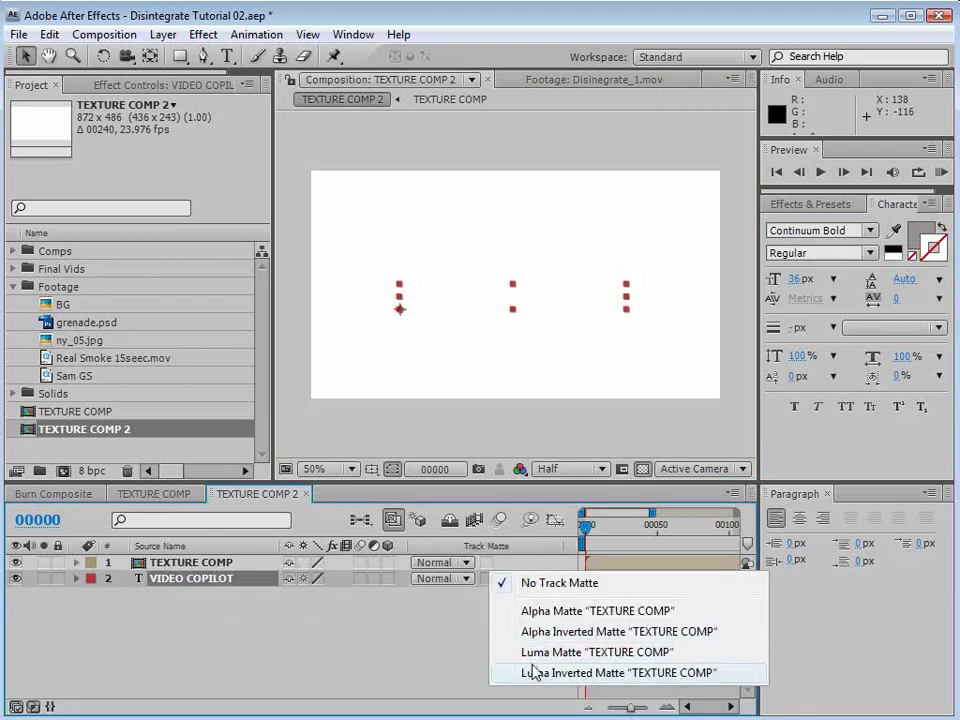
click(534, 672)
right_click(531, 549)
click(553, 558)
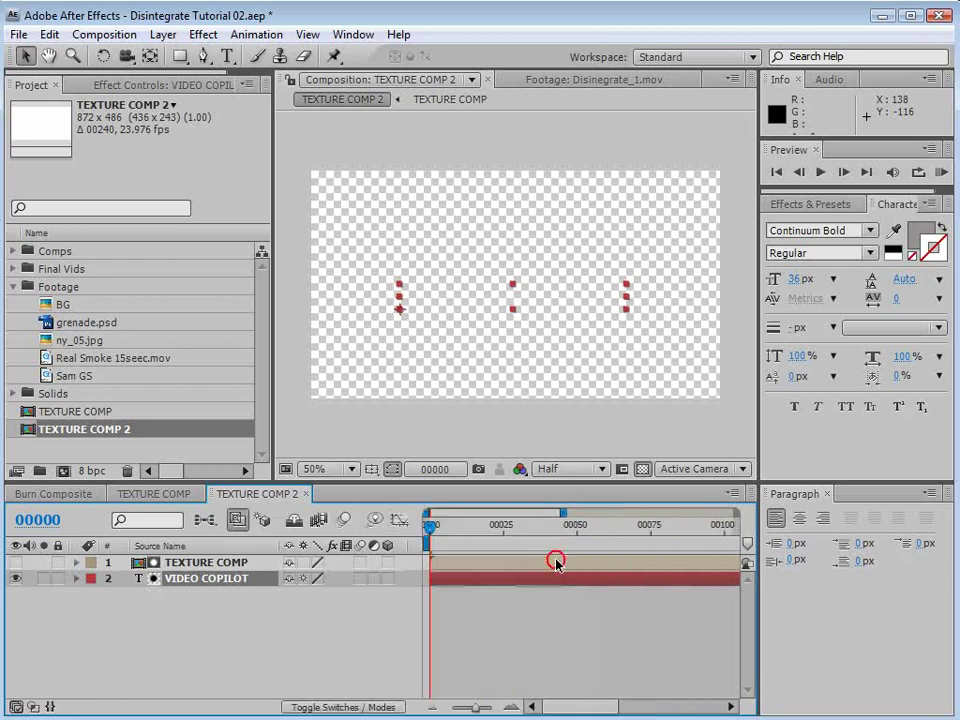
Step: Turn off the transparency grid and preview the text reveal at frame 121 with the whole timeline in range
drag(428, 525, 642, 552)
click(642, 468)
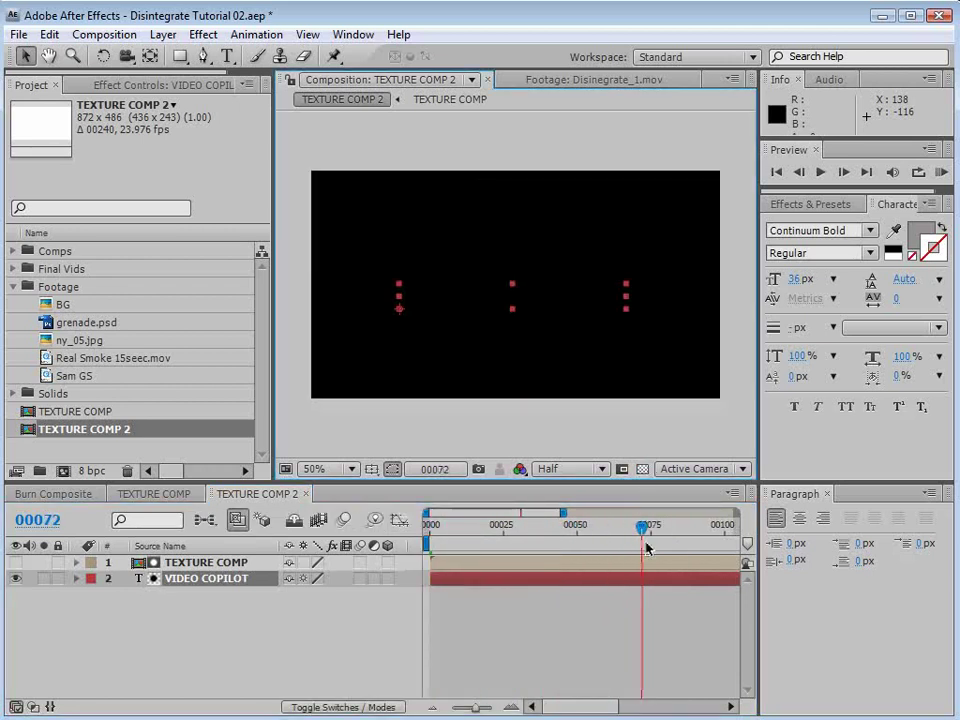
key(minus)
key(minus)
drag(549, 537, 583, 540)
scroll(455, 319, up, 1)
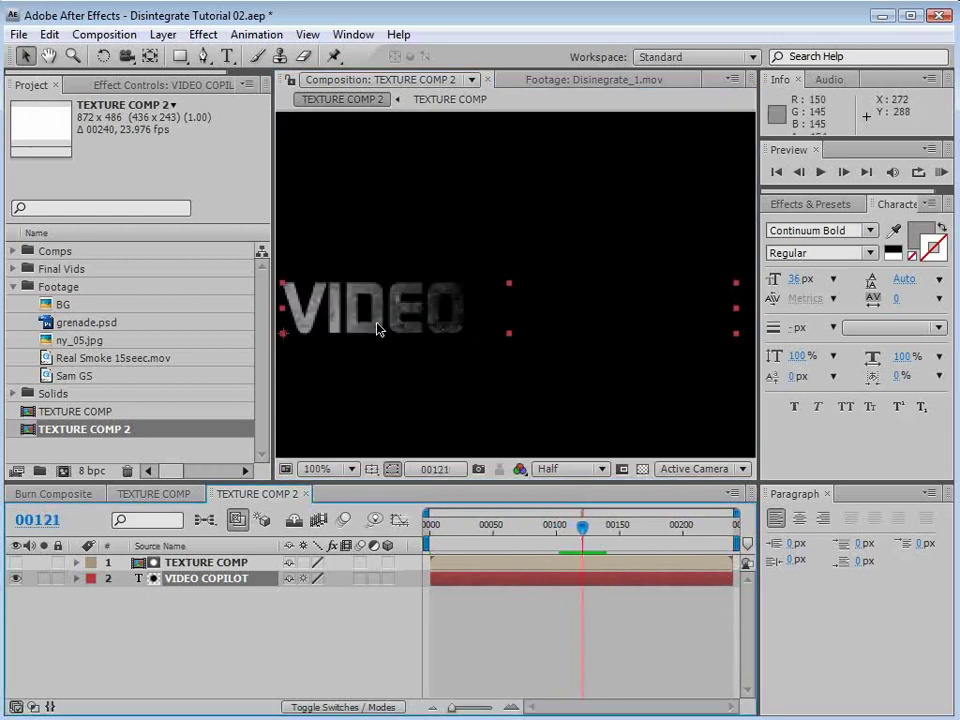
Step: Set the preview resolution to Full and scrub through the text reveal, stopping at frame 129
click(574, 472)
click(575, 475)
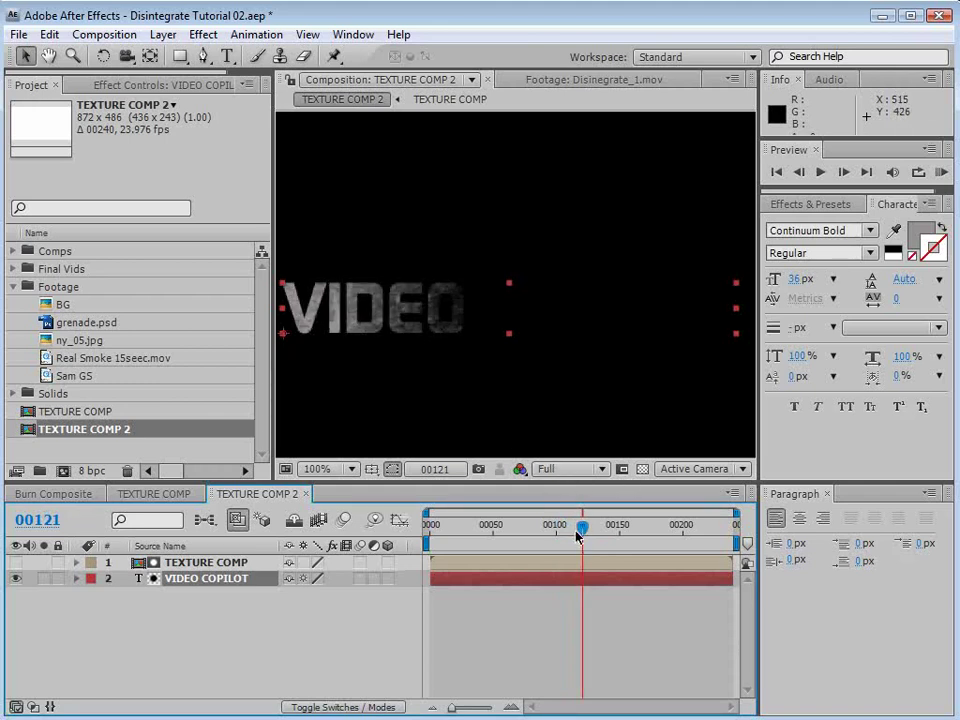
mouse_move(583, 528)
mouse_down()
mouse_move(603, 533)
mouse_move(580, 548)
mouse_up()
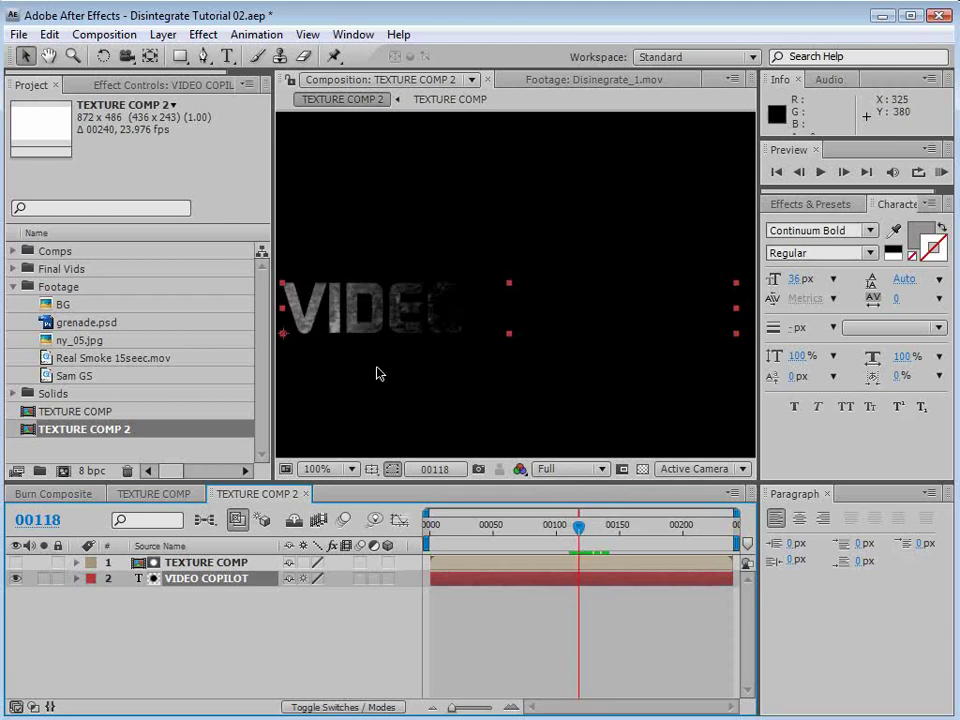
mouse_move(590, 530)
mouse_down()
mouse_move(606, 537)
mouse_move(597, 536)
mouse_up()
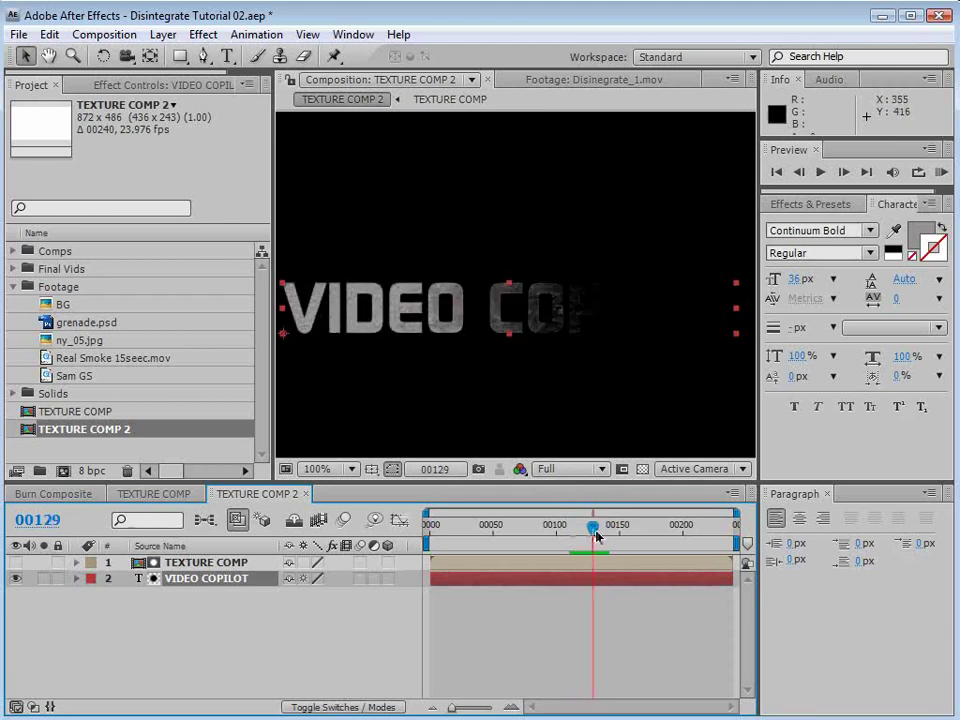
Step: Apply Curves to the TEXTURE COMP layer with a steep S-curve to harden the matte, and check it at frame 130
click(183, 563)
click(203, 34)
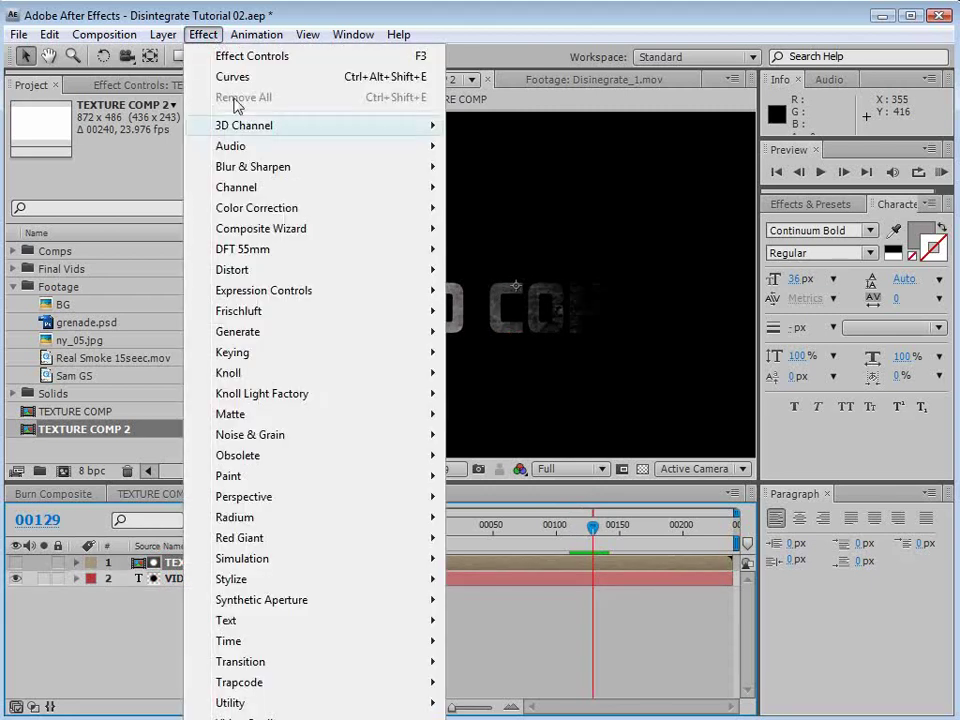
mouse_move(272, 208)
click(489, 516)
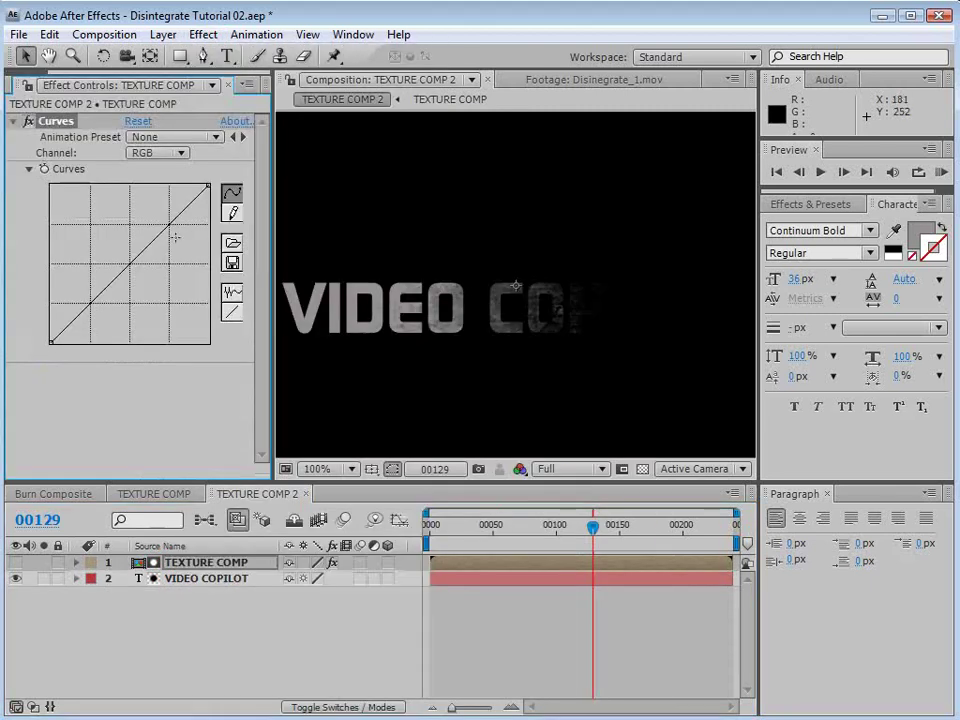
drag(152, 215, 152, 207)
drag(112, 257, 134, 270)
mouse_move(592, 527)
mouse_down()
mouse_move(574, 528)
mouse_move(581, 540)
mouse_move(622, 540)
mouse_move(594, 540)
mouse_up()
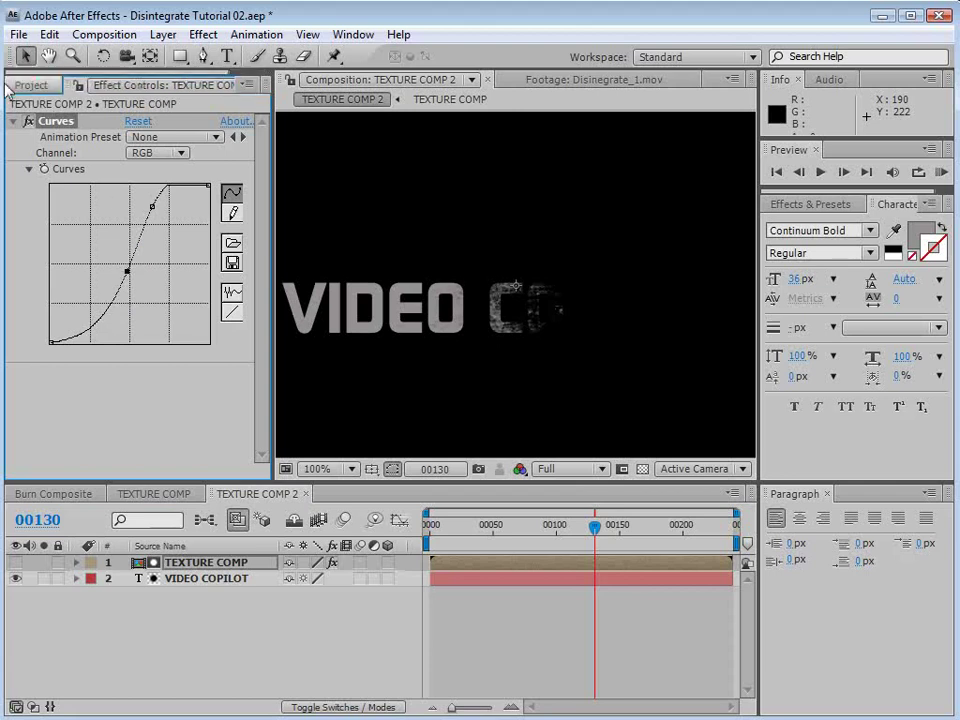
Step: Delete the VIDEO COPILOT text layer and save the project
click(40, 85)
click(219, 580)
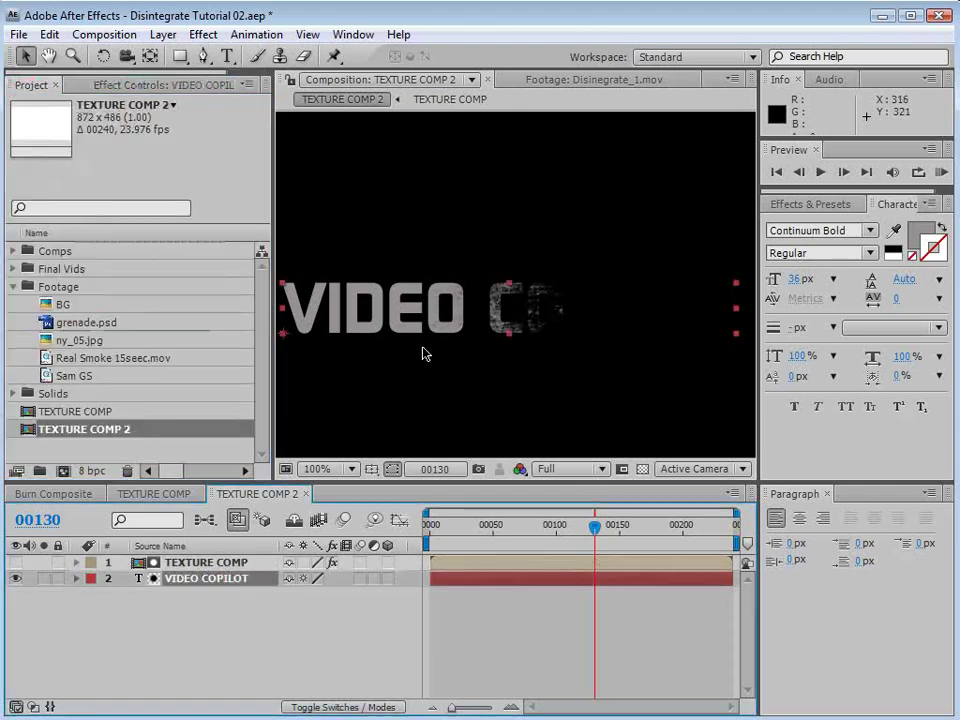
key(Delete)
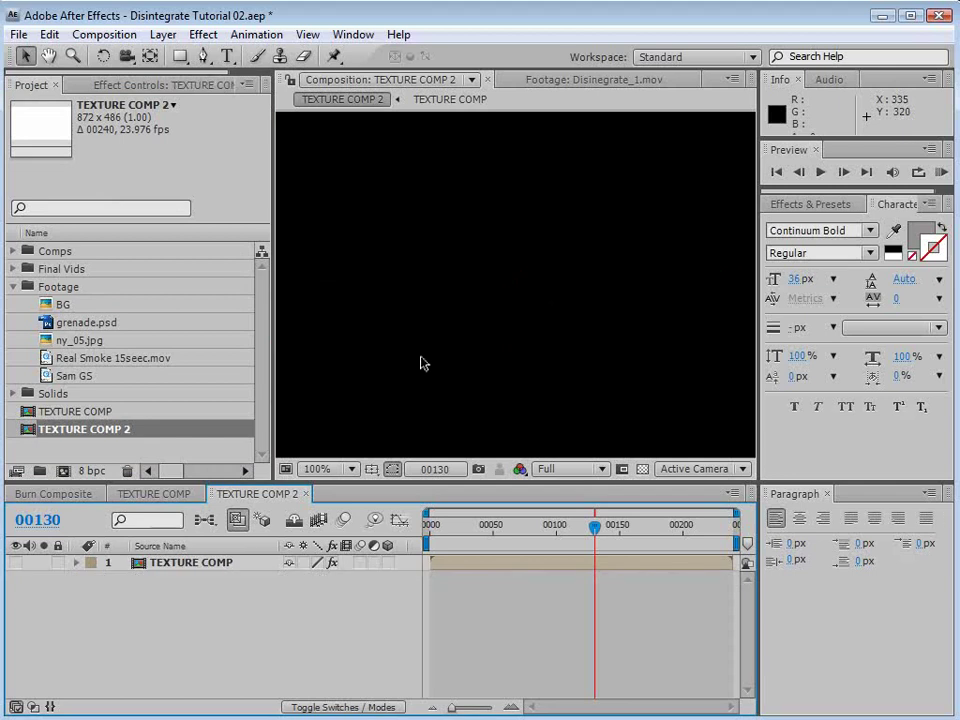
key(ctrl+s)
Step: Place grenade.psd in the centre of TEXTURE COMP 2, turned 90° counter-clockwise and scaled down to fit well inside the frame
scroll(421, 362, down, 2)
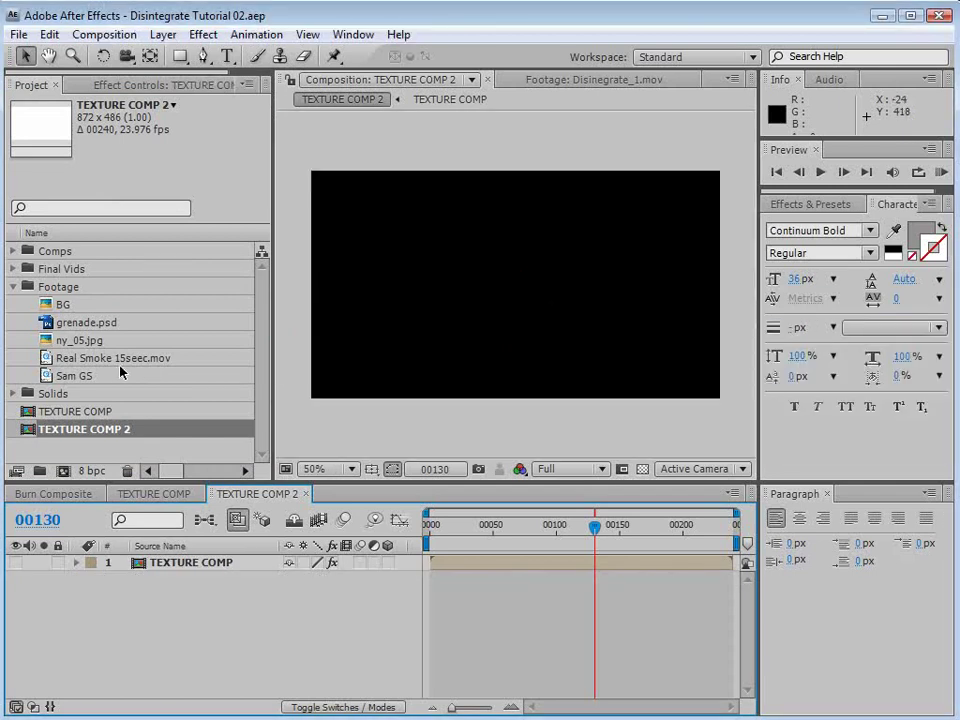
drag(45, 326, 513, 283)
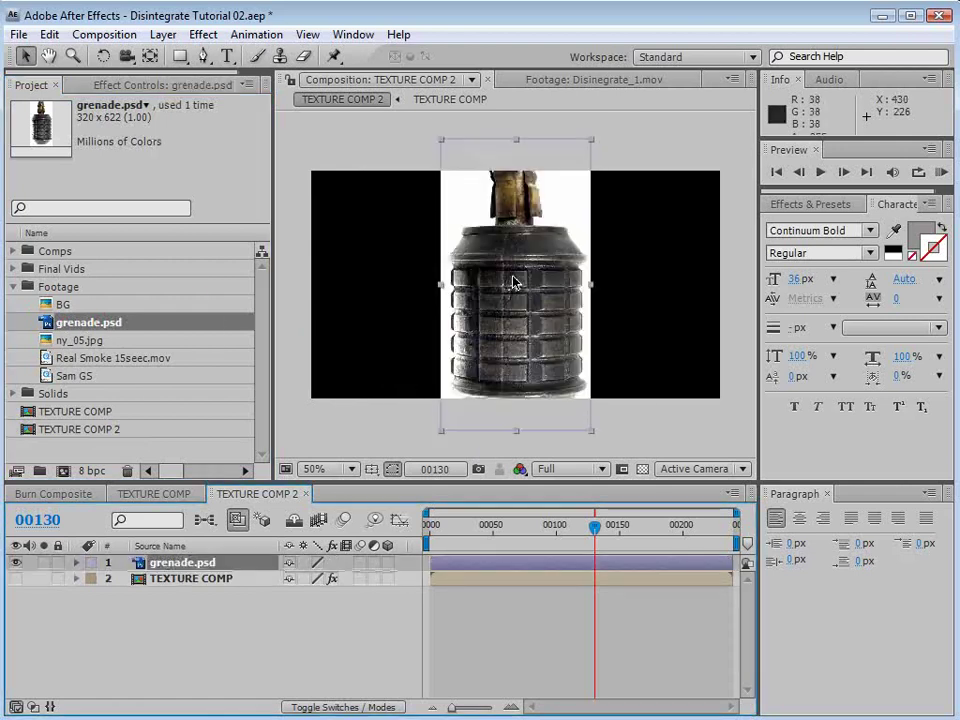
key(w)
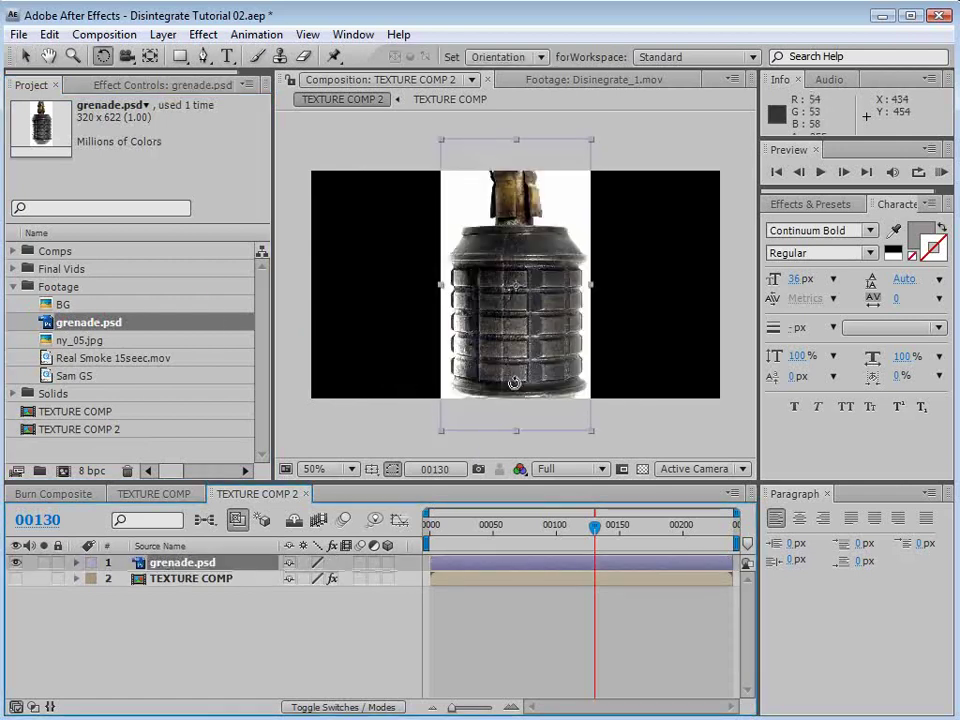
drag(514, 381, 603, 295)
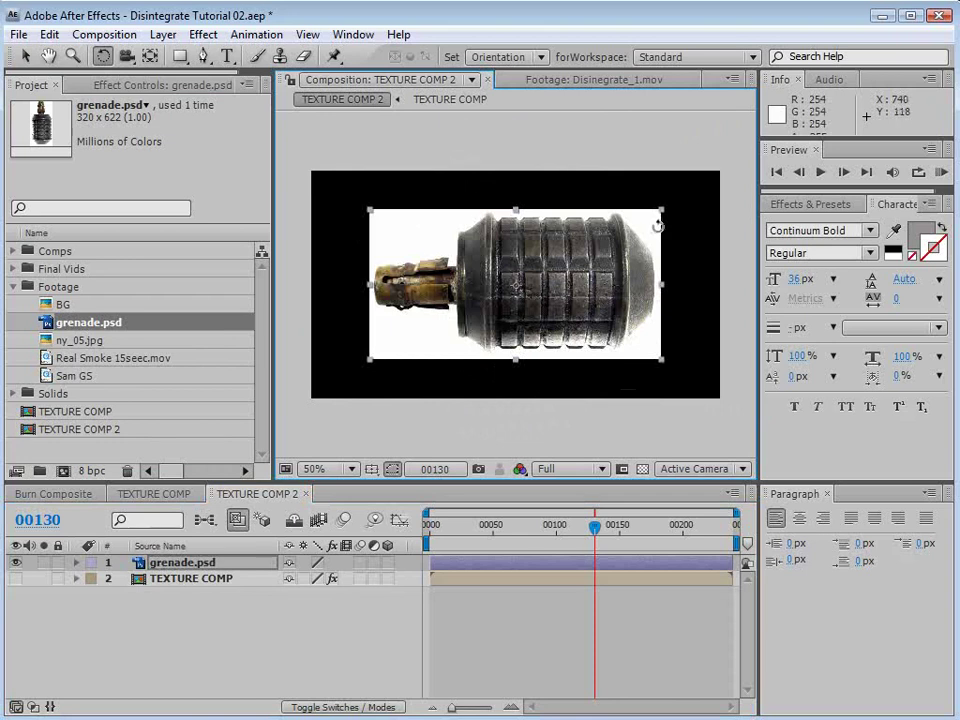
key(v)
drag(661, 211, 604, 240)
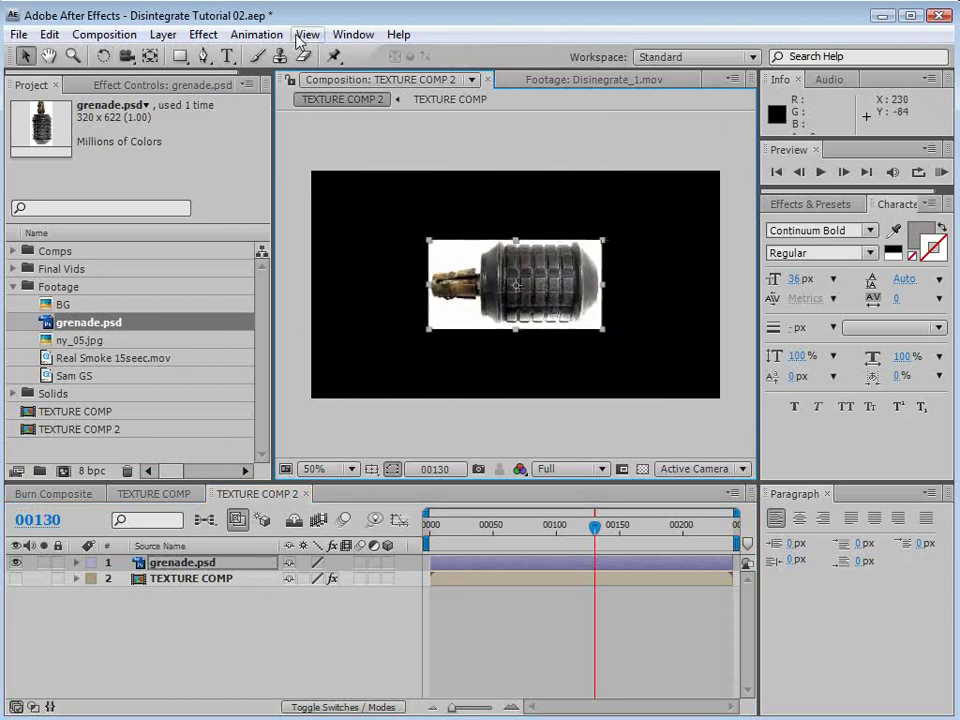
Step: Apply Luma Key to the grenade.psd layer with Key Out Brighter and a threshold of 233 to remove the white background
click(203, 34)
mouse_move(263, 271)
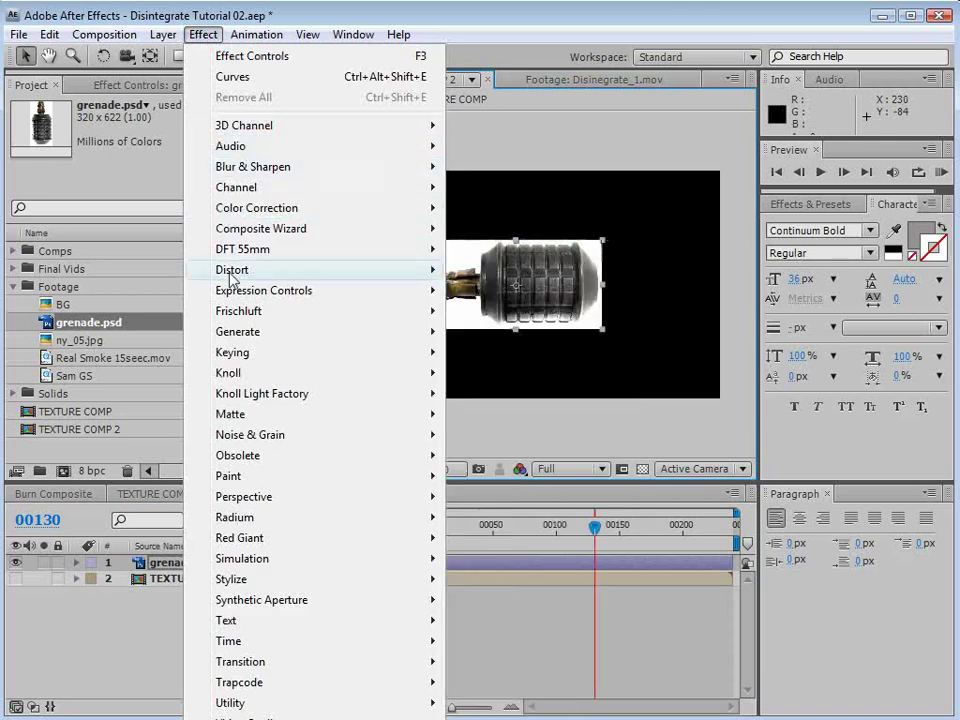
mouse_move(204, 355)
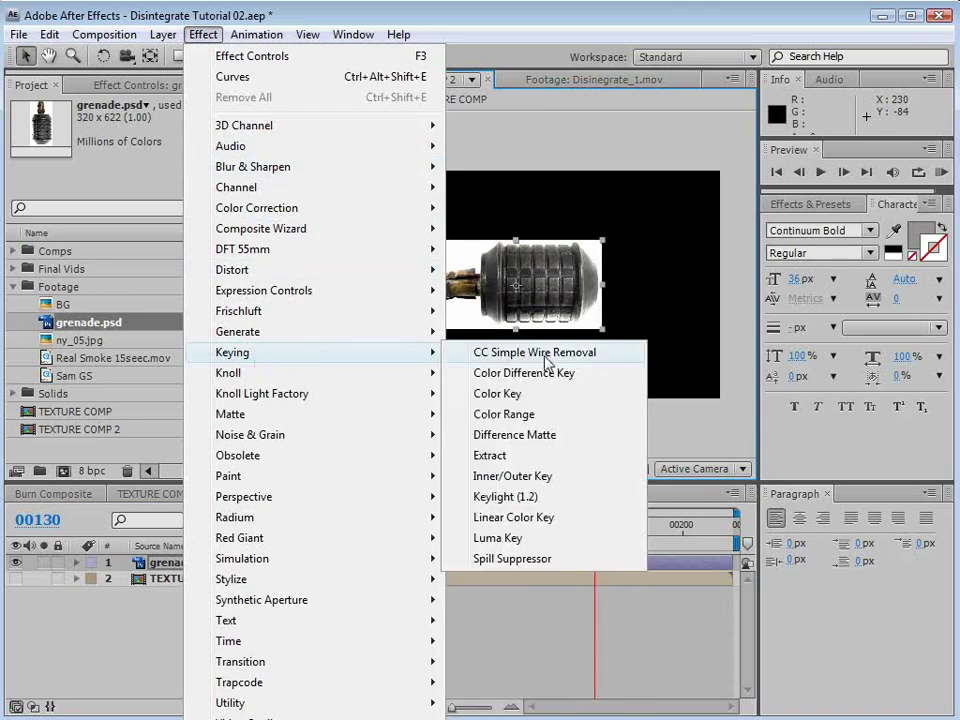
click(533, 546)
click(172, 156)
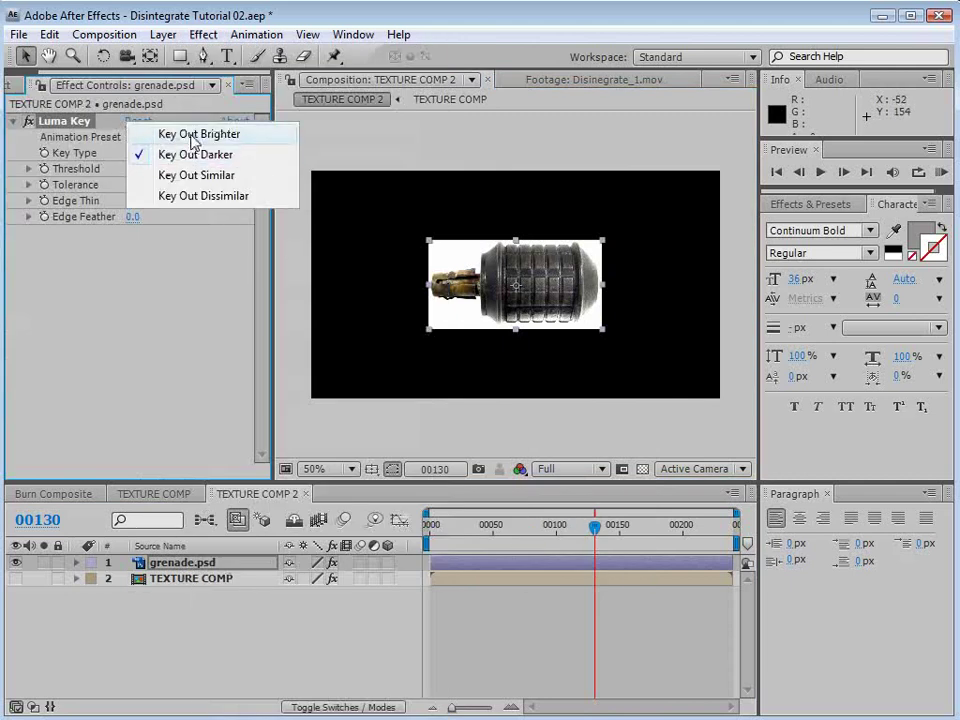
click(192, 135)
drag(130, 168, 360, 176)
scroll(487, 278, up, 2)
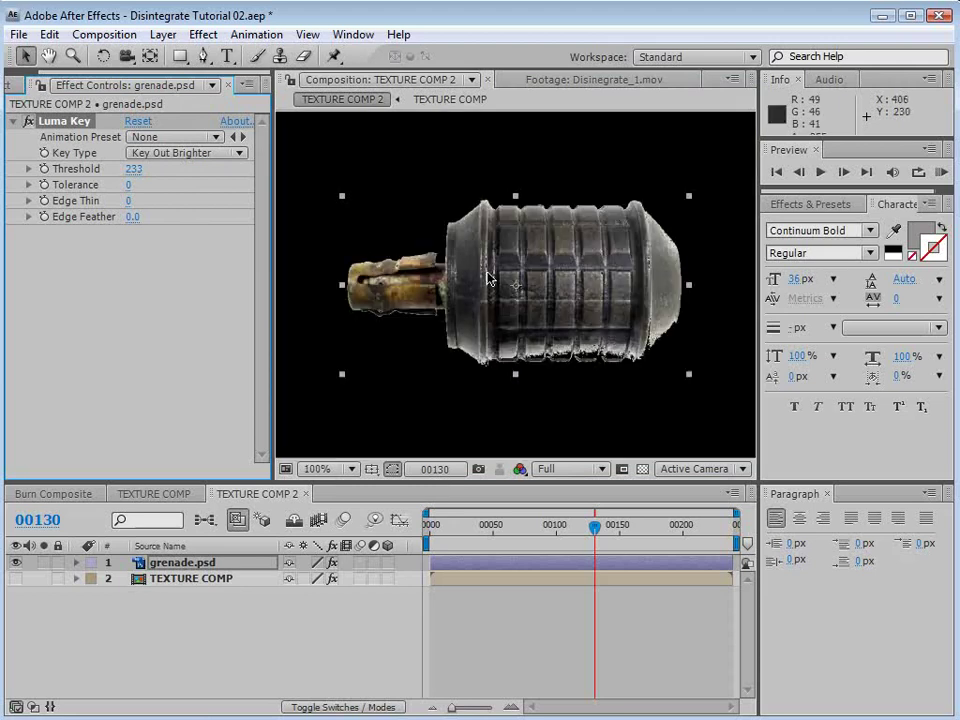
Step: Add the Simple Choker matte effect to the grenade.psd layer
click(203, 34)
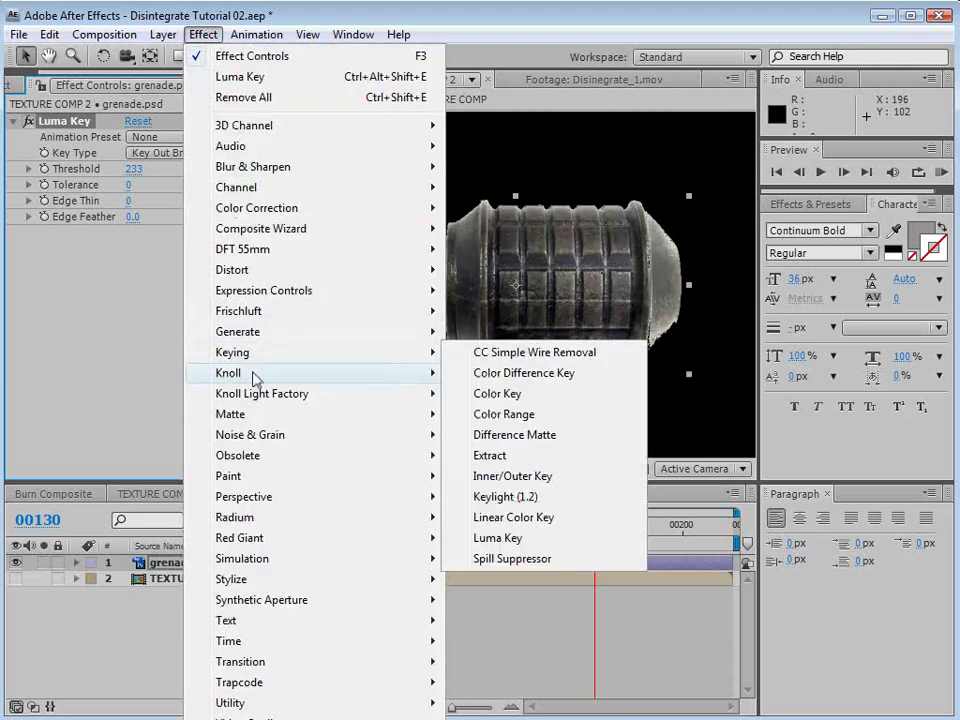
mouse_move(240, 414)
click(518, 436)
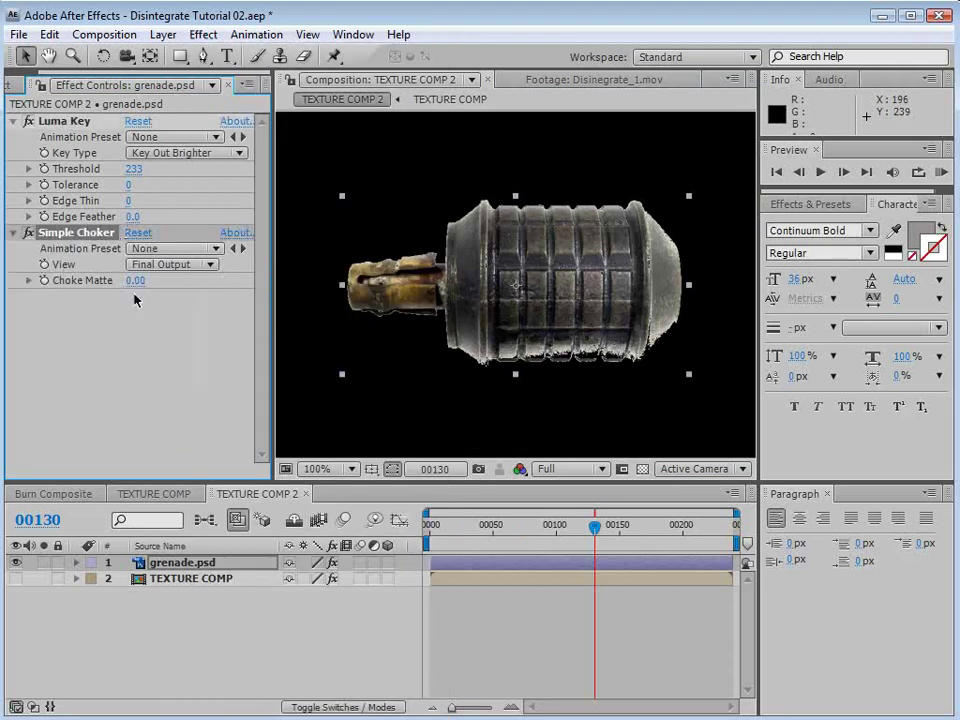
Step: Set the Simple Choker's Choke Matte on grenade.psd to 12.70 to clean up the keyed edges
drag(134, 280, 251, 280)
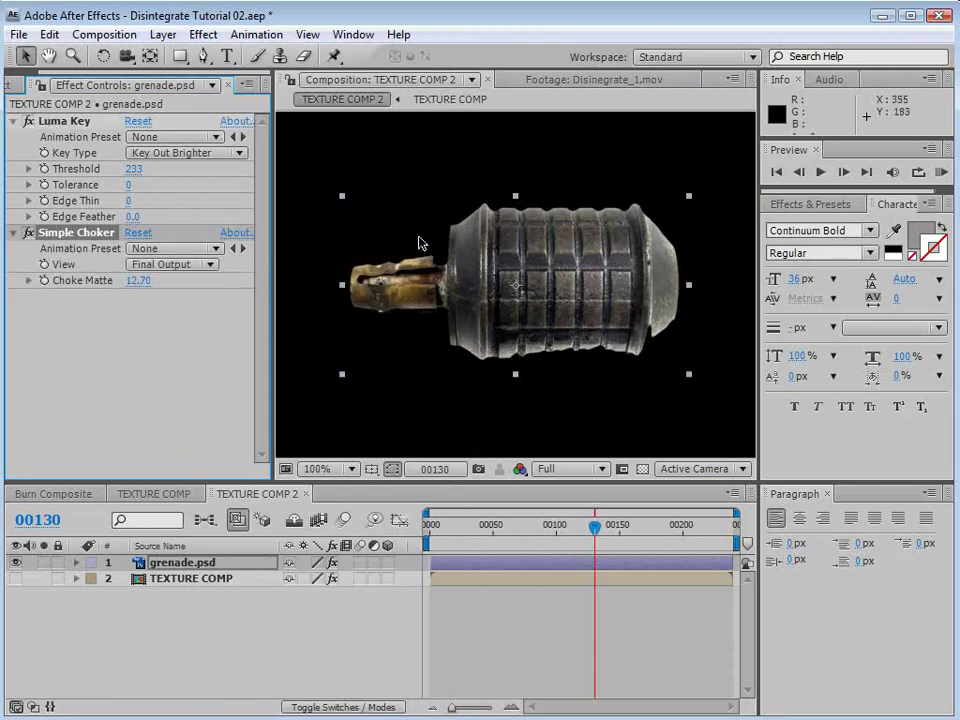
click(617, 541)
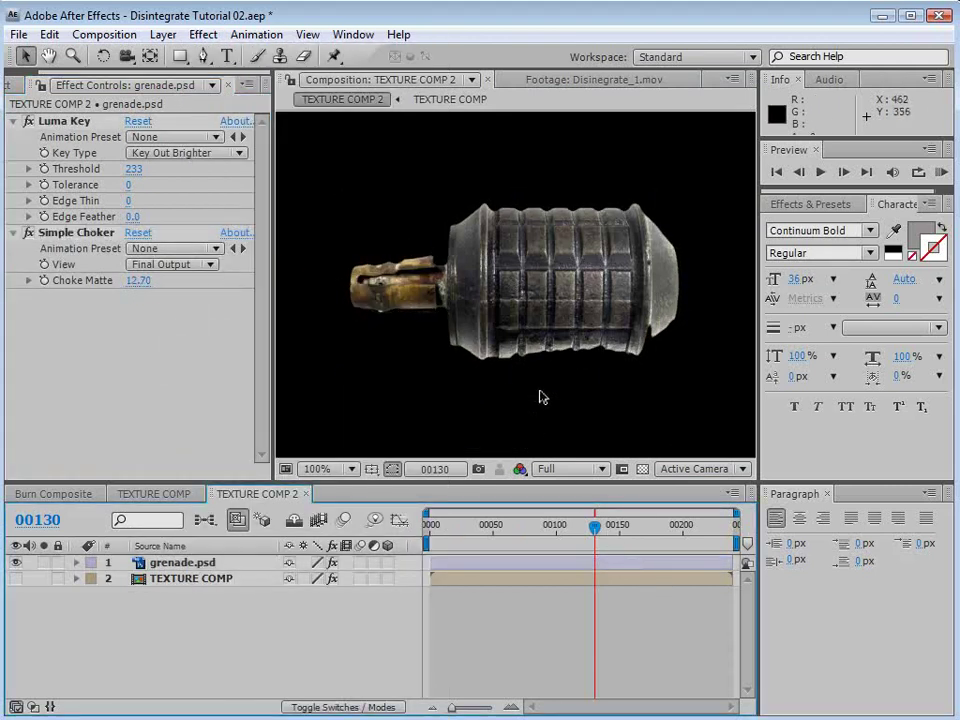
key(comma)
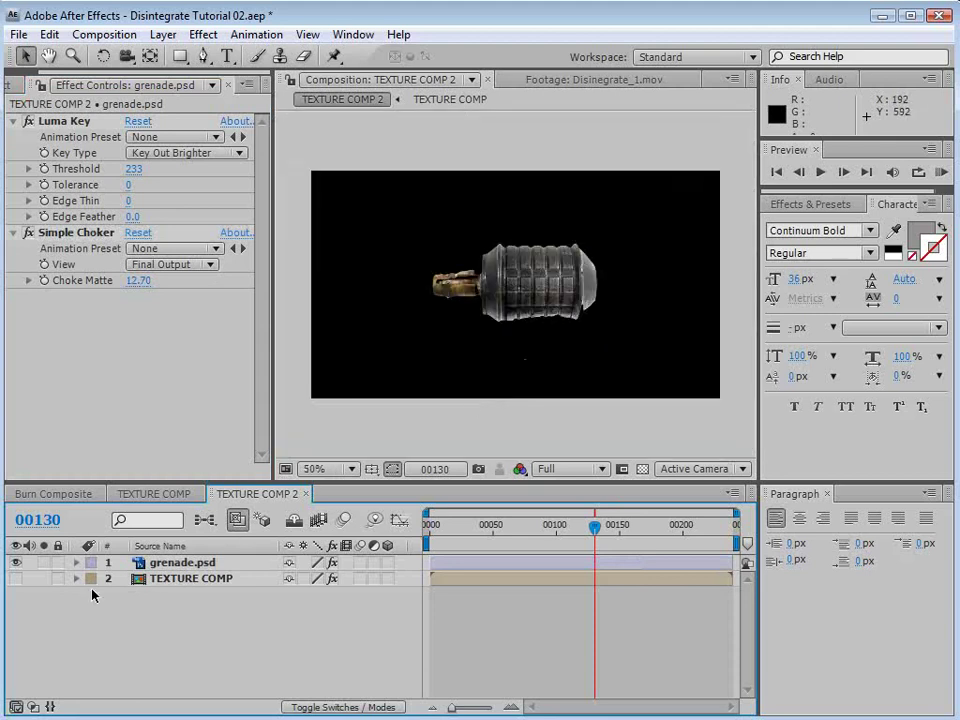
Step: Pre-compose the grenade.psd layer as VIDEO SOURCE, moving all attributes into the new composition
click(165, 568)
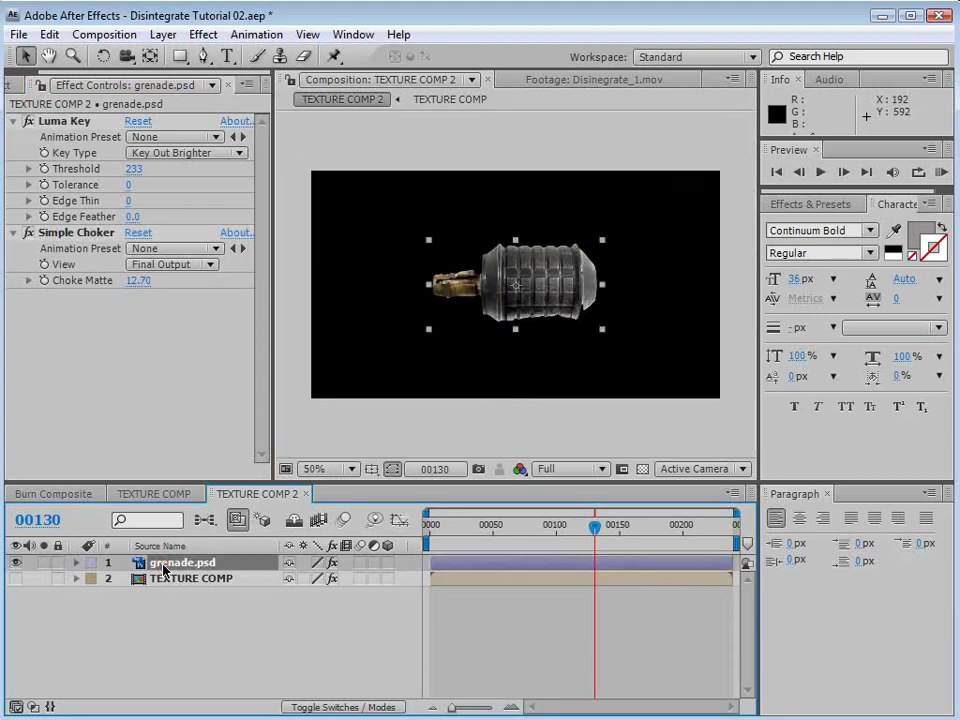
click(163, 35)
click(210, 707)
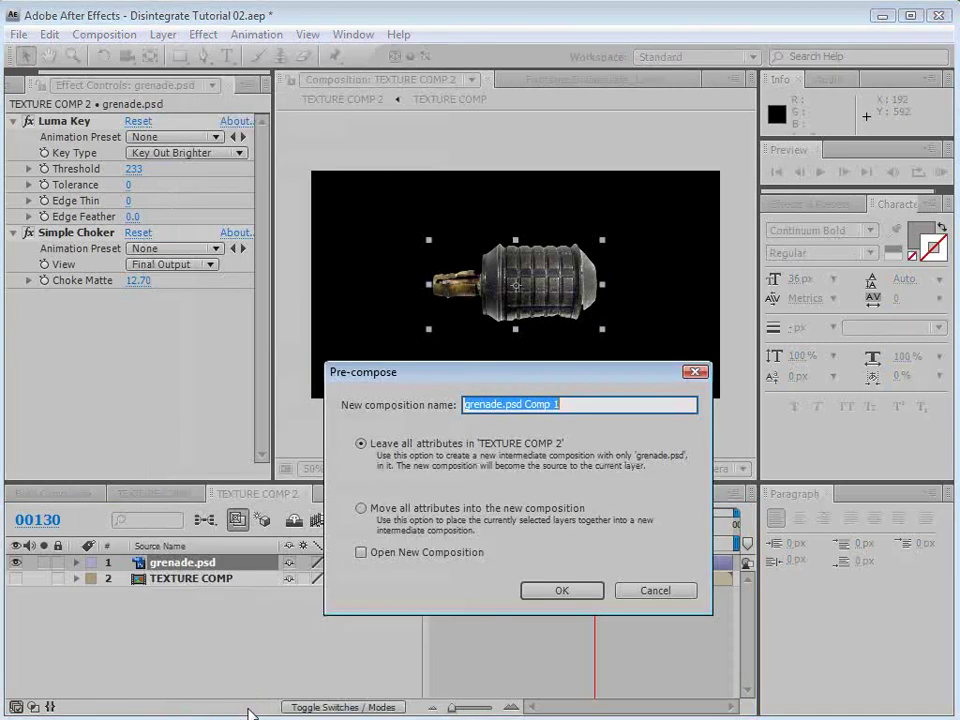
text(VIDEO SOURCE)
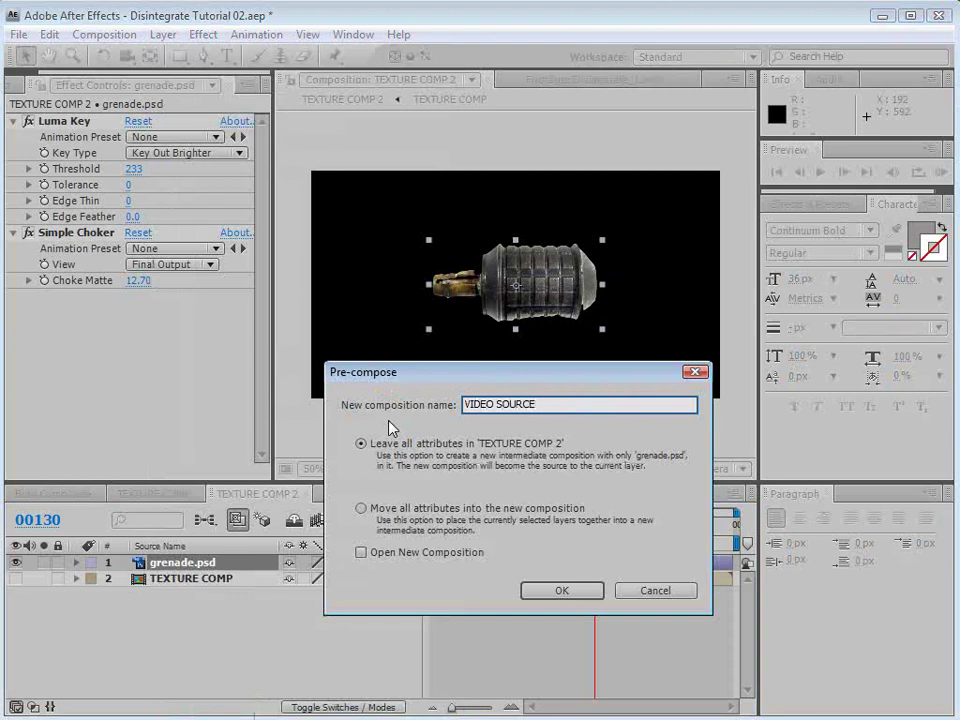
click(364, 508)
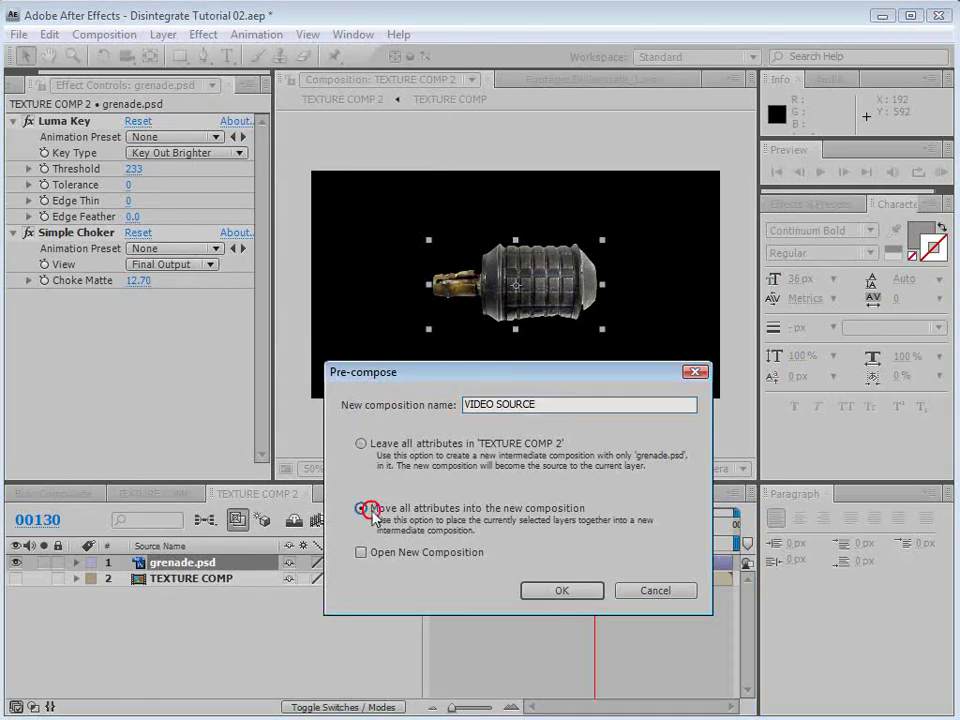
click(559, 591)
click(545, 615)
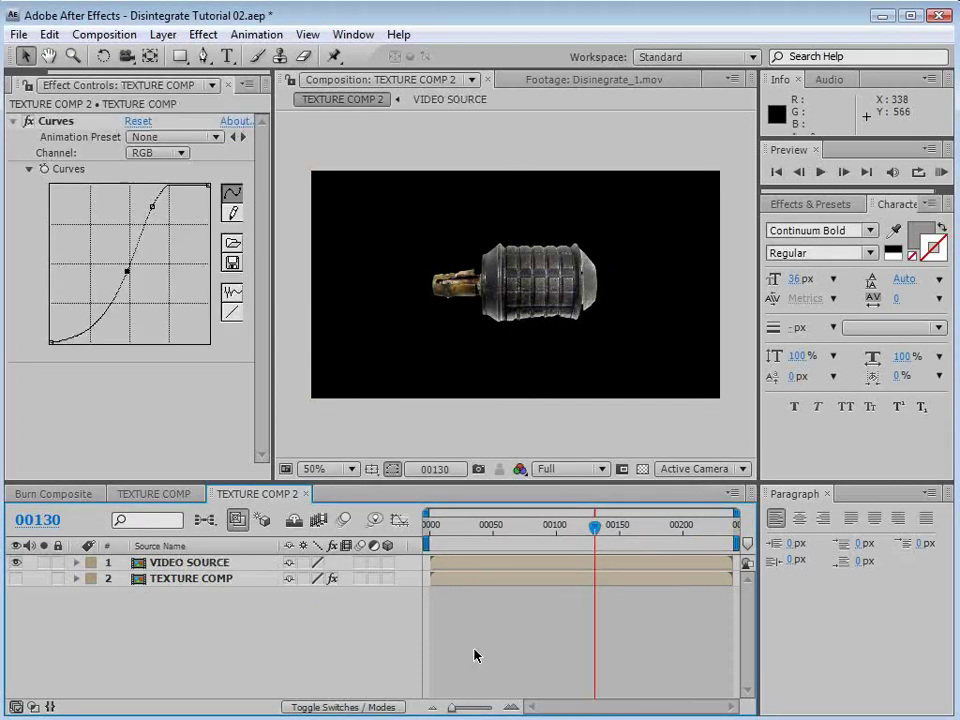
Step: Pre-compose the VIDEO SOURCE layer into another composition named VIDEO INPUT, moving all attributes
click(182, 566)
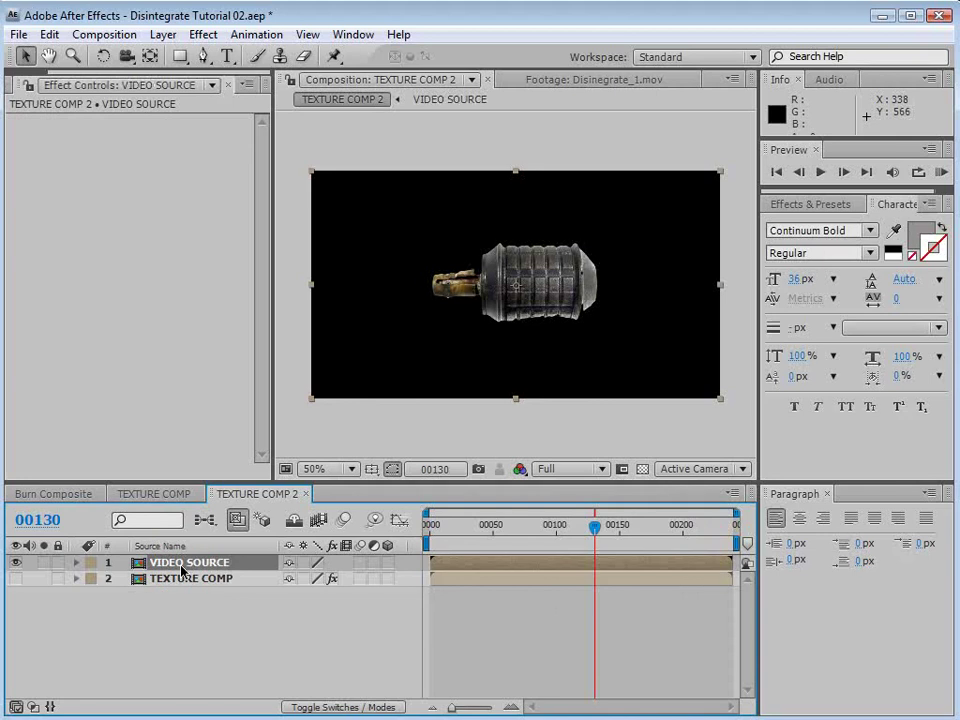
click(163, 36)
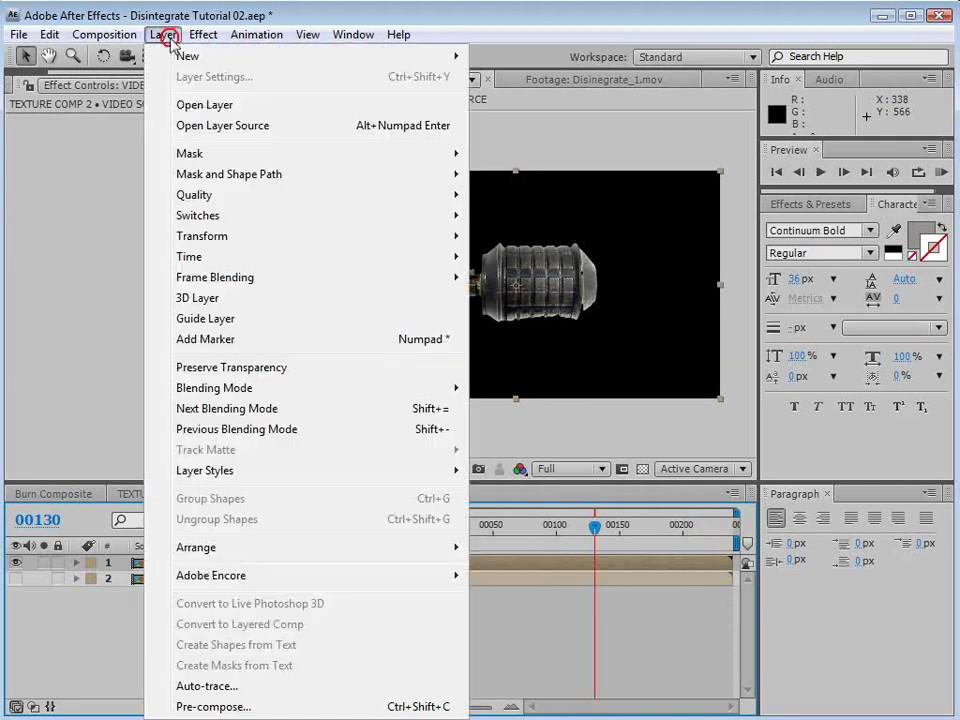
click(216, 707)
text(VIDEO INPUT)
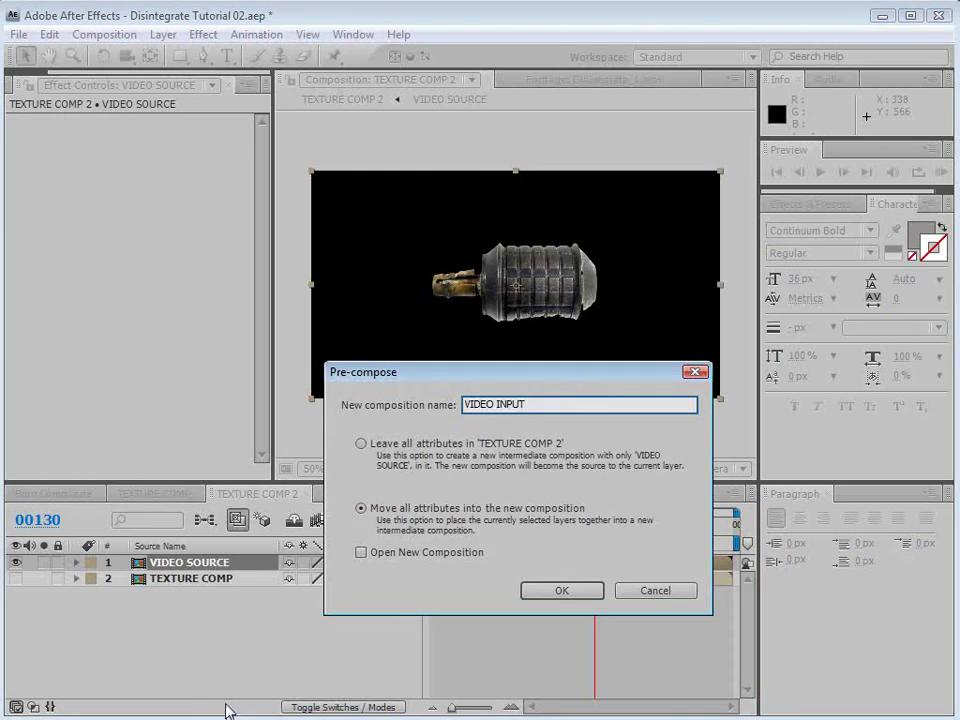
click(565, 592)
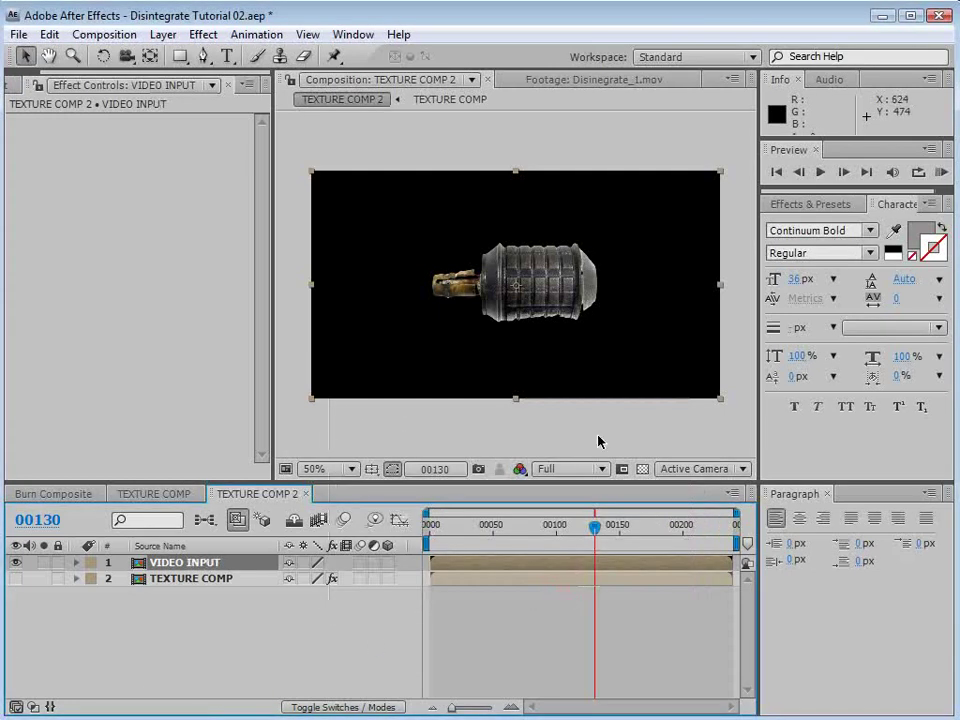
Step: Place VIDEO INPUT below TEXTURE COMP in the layer stack and make TEXTURE COMP visible to preview its wipe around frame 126
drag(160, 563, 163, 590)
click(16, 563)
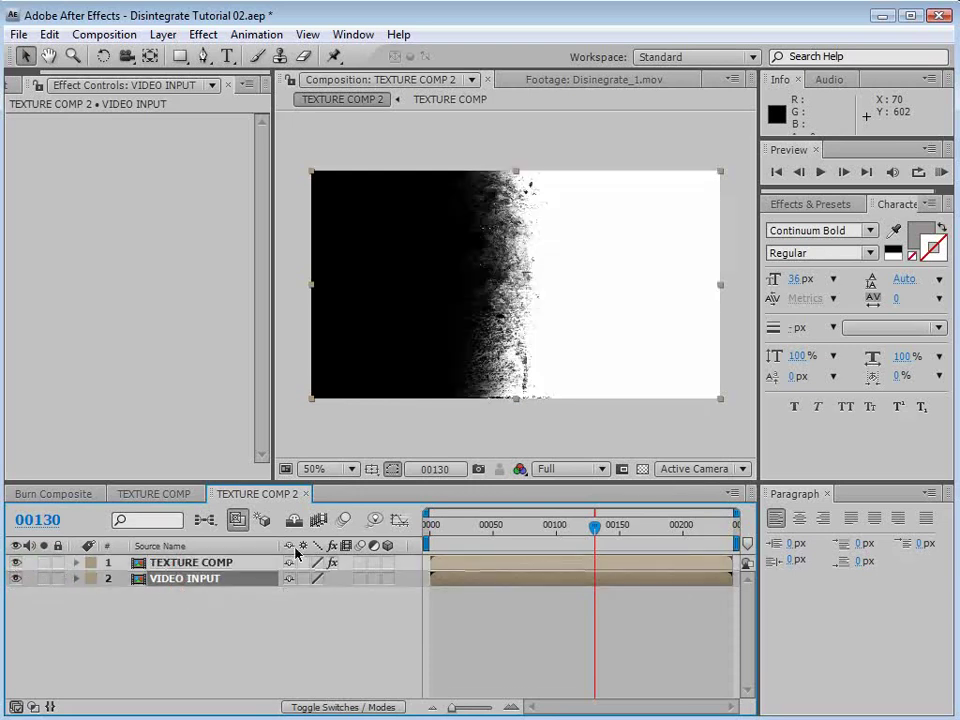
mouse_move(574, 527)
mouse_down()
mouse_move(558, 532)
mouse_move(603, 537)
mouse_move(589, 532)
mouse_up()
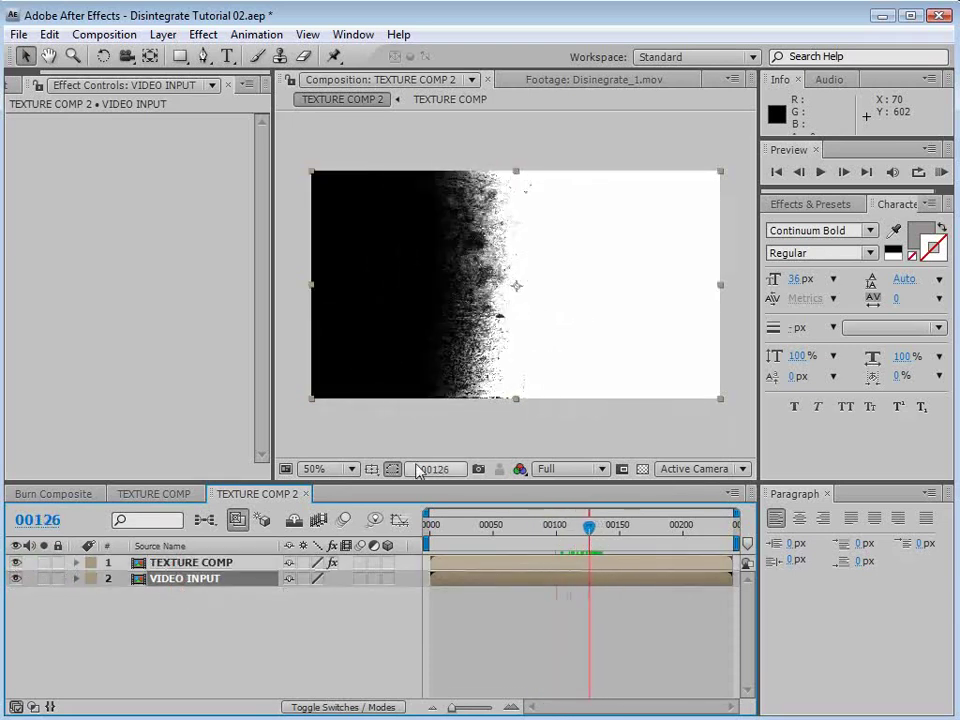
Step: Soften the Curves contrast on TEXTURE COMP by flattening the S-curve at its upper and lower points
click(188, 563)
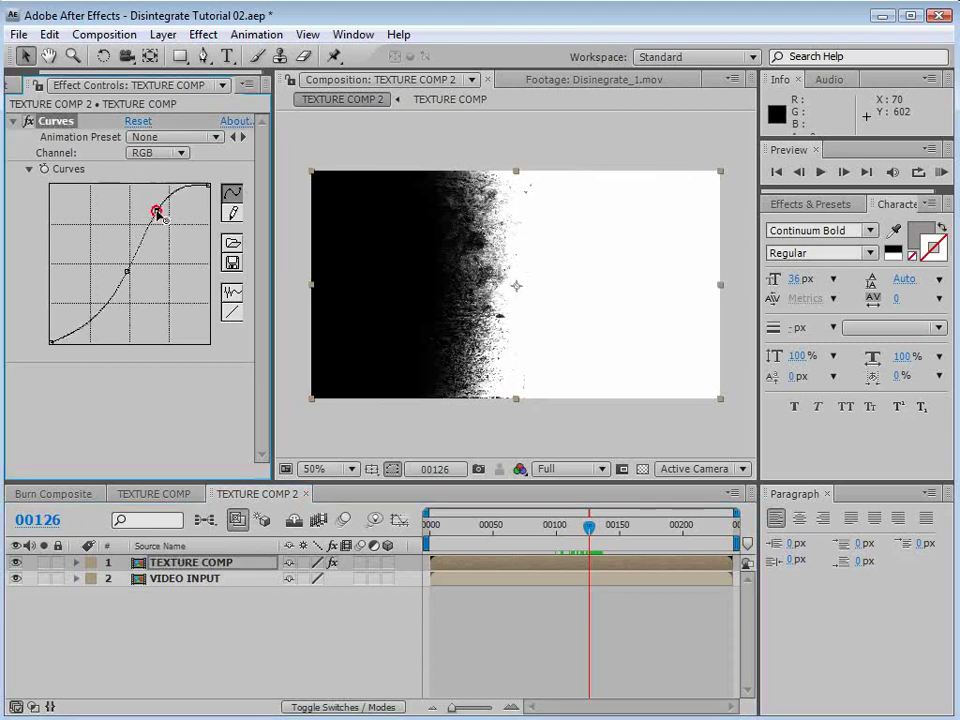
drag(155, 207, 162, 214)
drag(128, 271, 101, 302)
Step: Set VIDEO INPUT's track matte to Luma Matte "TEXTURE COMP" and preview the dissolve near frame 123
click(203, 579)
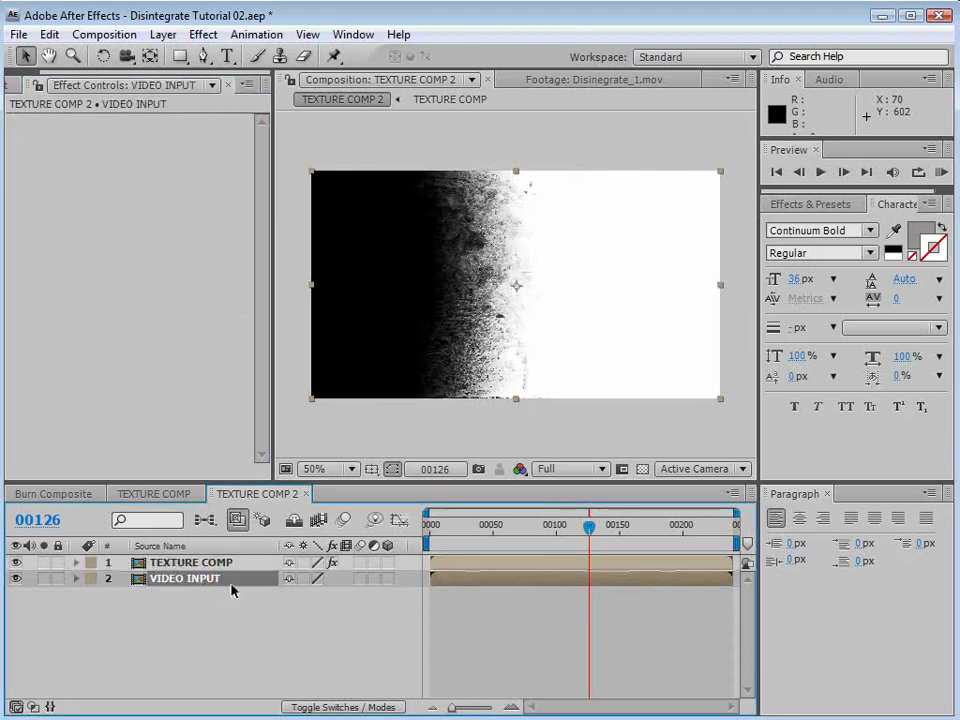
click(350, 707)
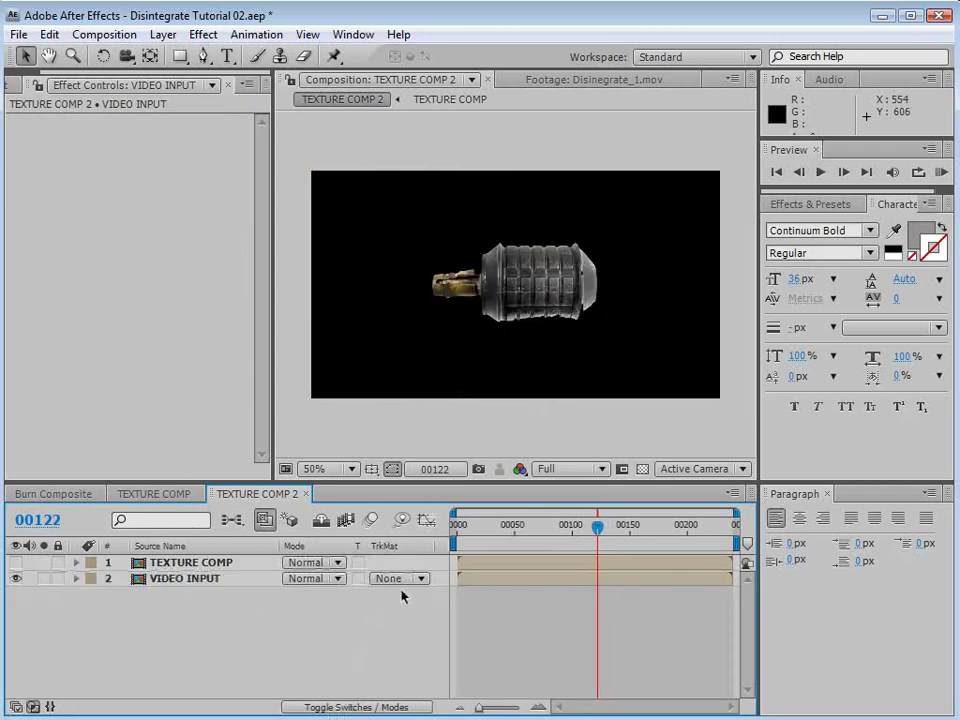
click(400, 578)
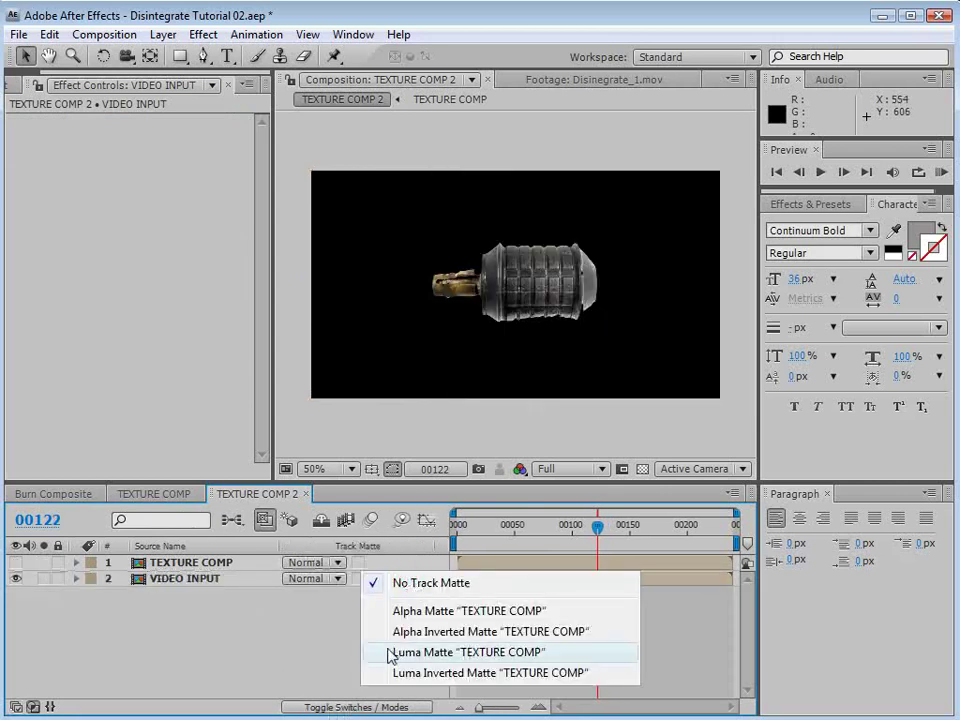
click(449, 654)
mouse_move(600, 527)
mouse_down()
mouse_move(621, 526)
mouse_move(614, 541)
mouse_move(598, 541)
mouse_up()
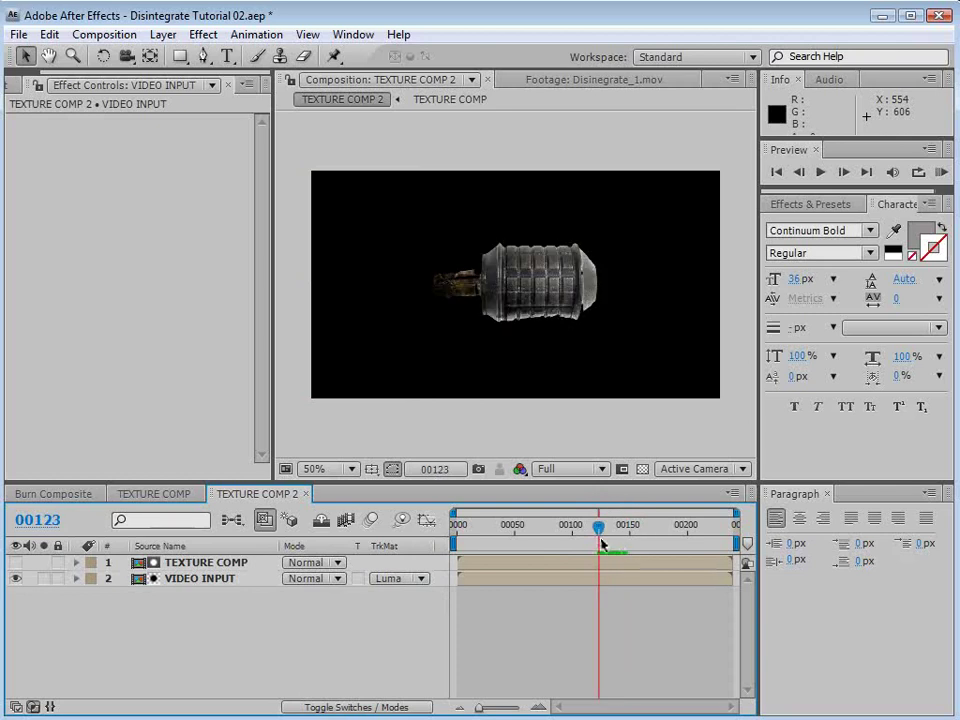
Step: Add an adjustment layer above the other layers and apply the Displacement Map effect to it
click(163, 34)
mouse_move(168, 57)
click(523, 181)
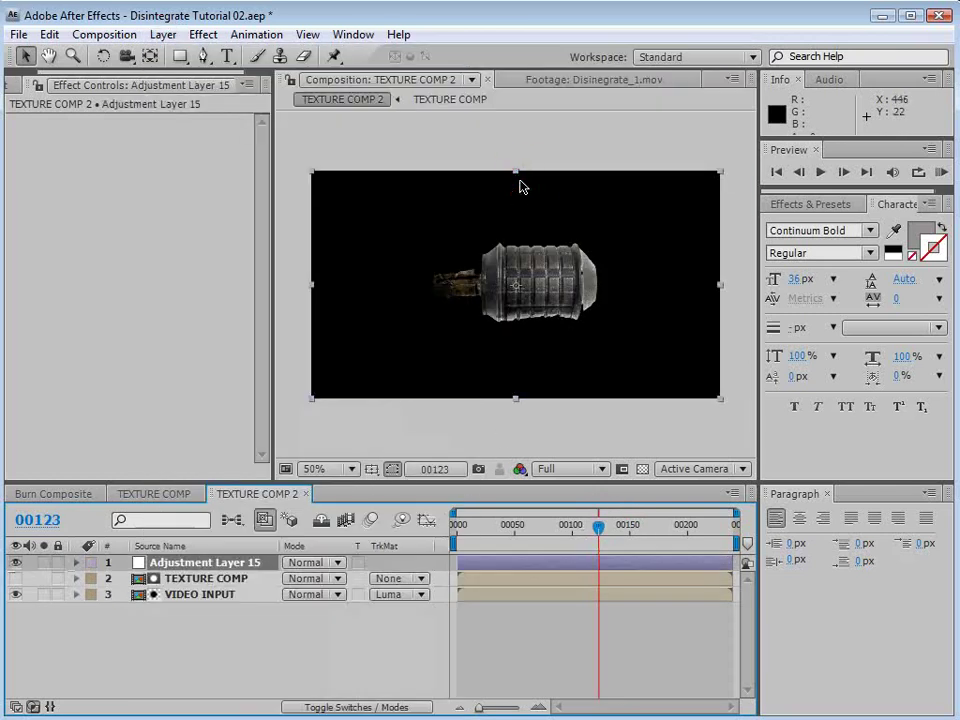
click(203, 34)
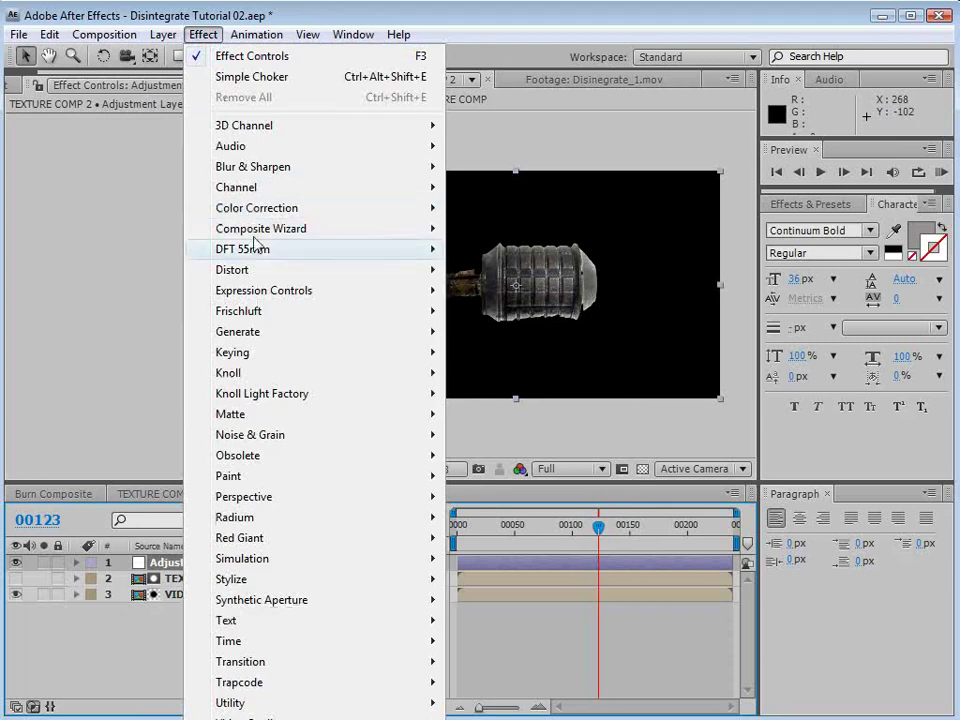
mouse_move(247, 270)
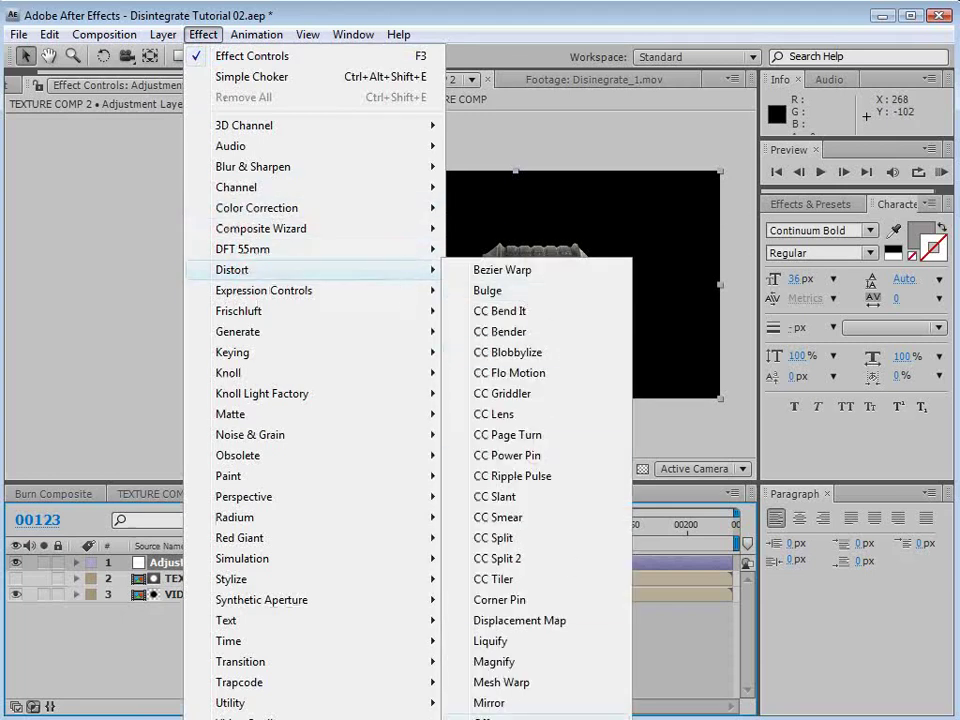
click(568, 624)
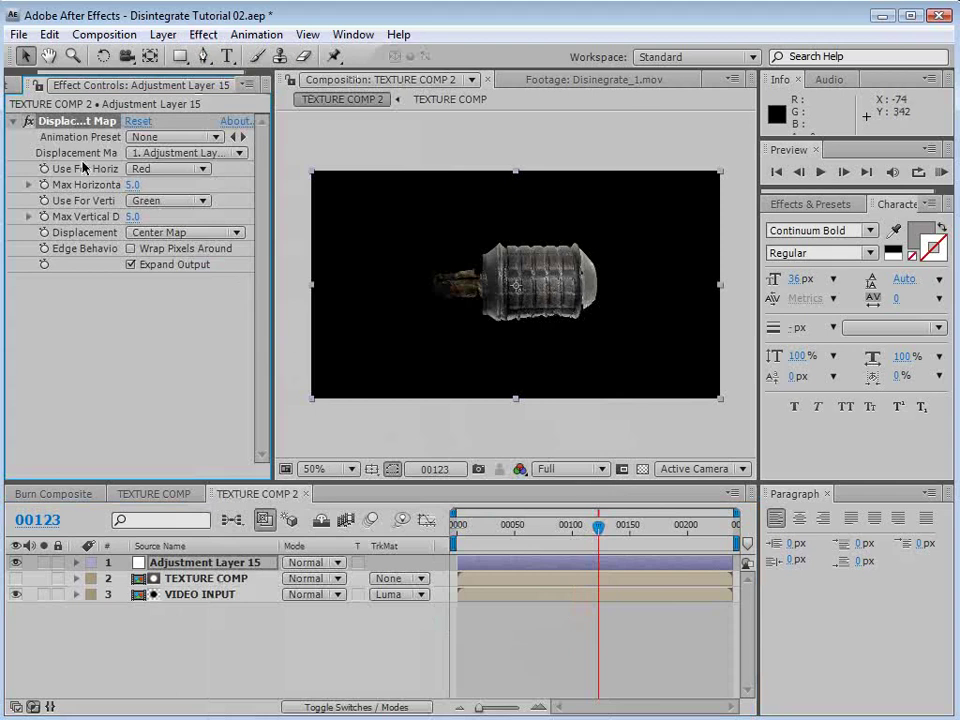
Step: Duplicate the TEXTURE COMP layer, place the copy below VIDEO INPUT, and give it a red label
click(153, 579)
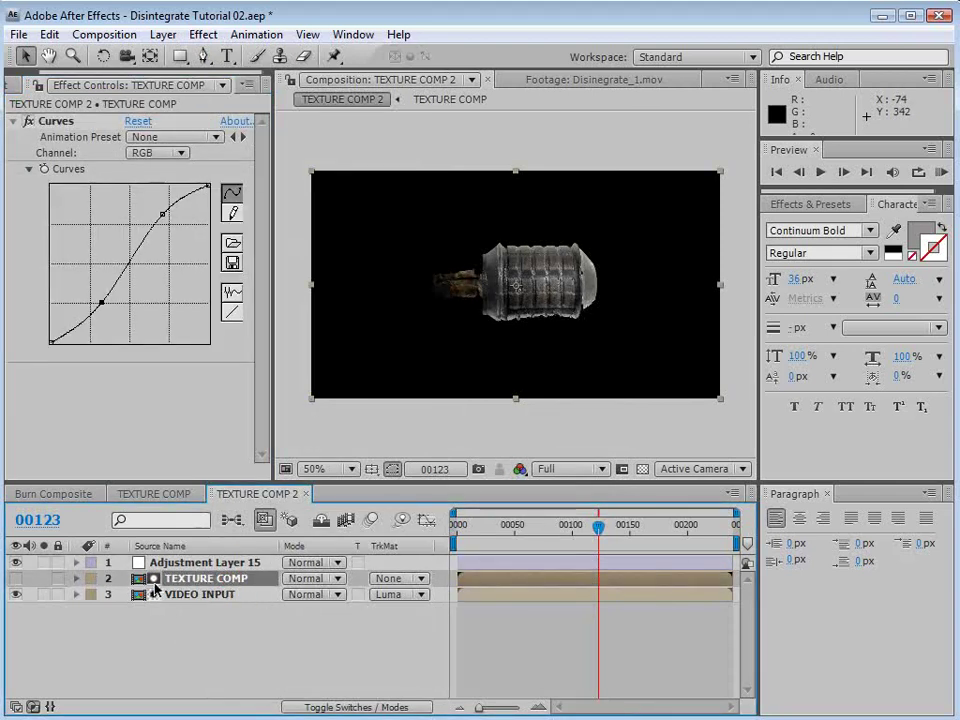
key(ctrl+d)
drag(168, 585, 175, 618)
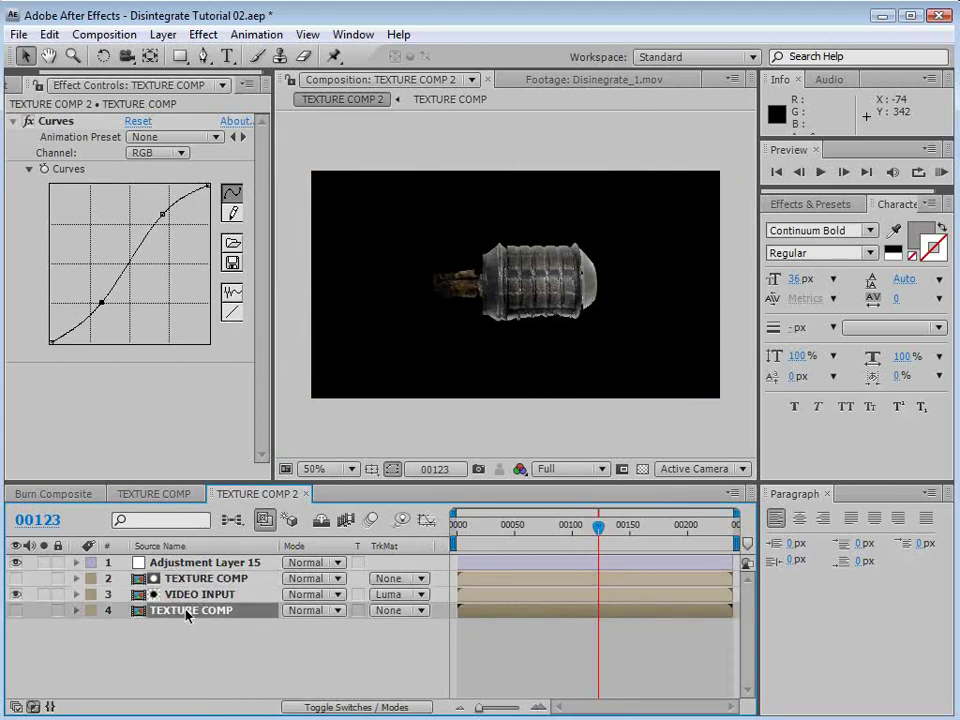
click(88, 611)
click(123, 688)
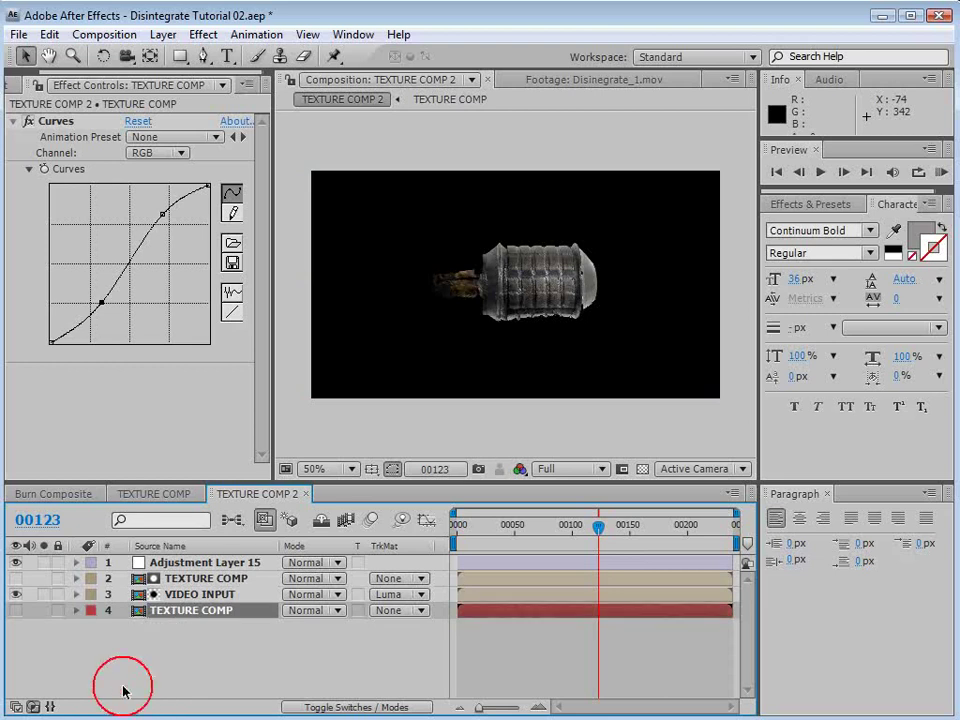
click(244, 643)
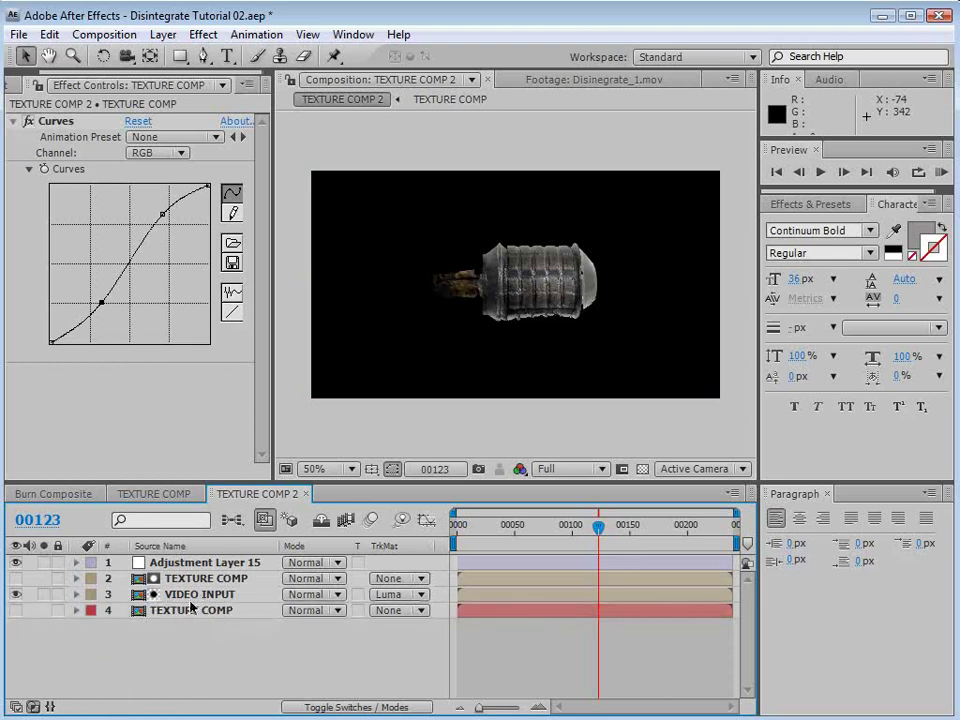
Step: Rename the red TEXTURE COMP copy at the end of the layer stack as Displace
click(178, 611)
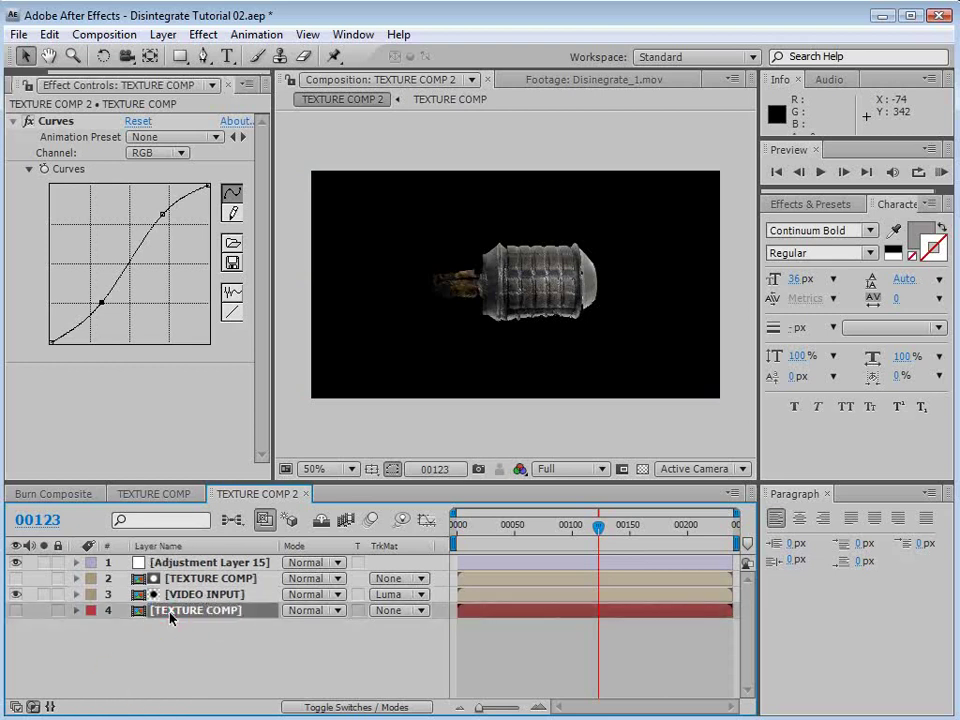
key(Return)
text(Displace)
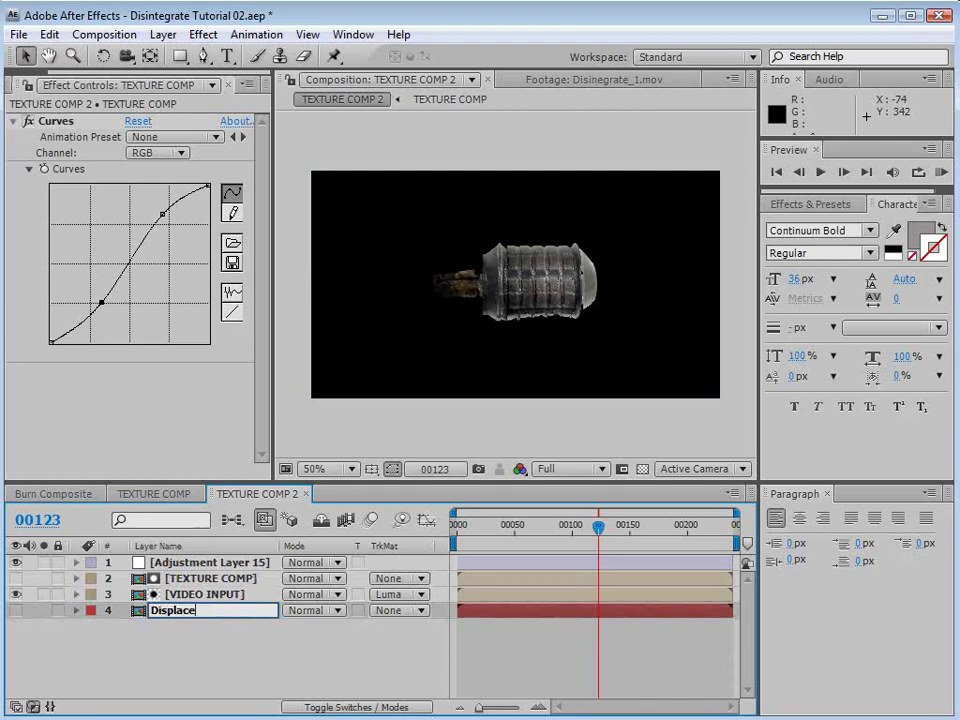
click(165, 645)
Step: Rename the adjustment layer as Displacement
click(145, 563)
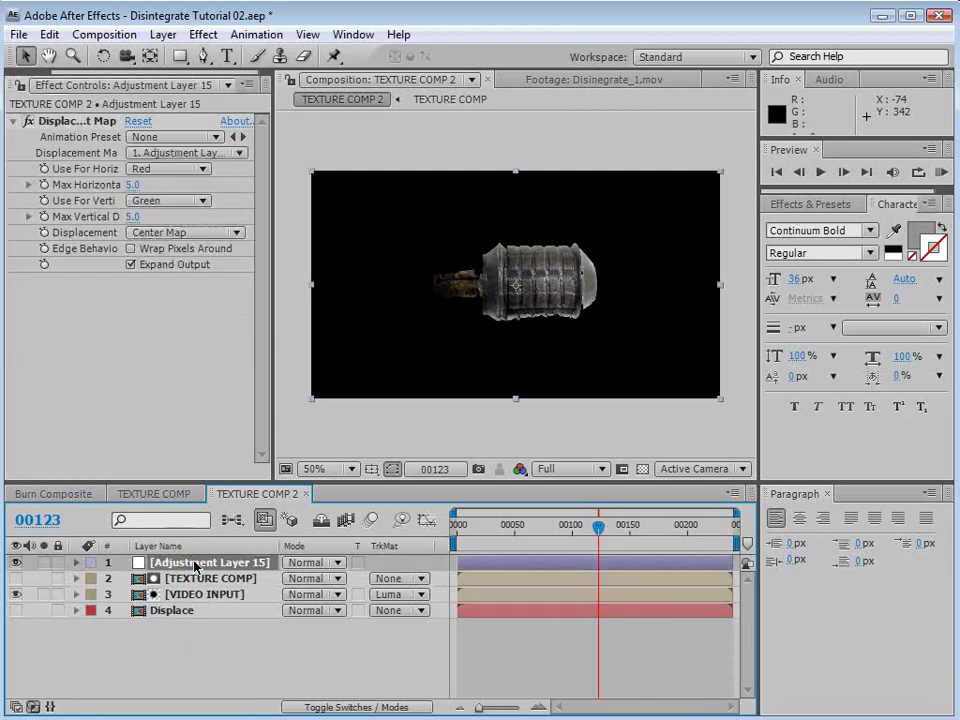
key(Return)
text(Displ)
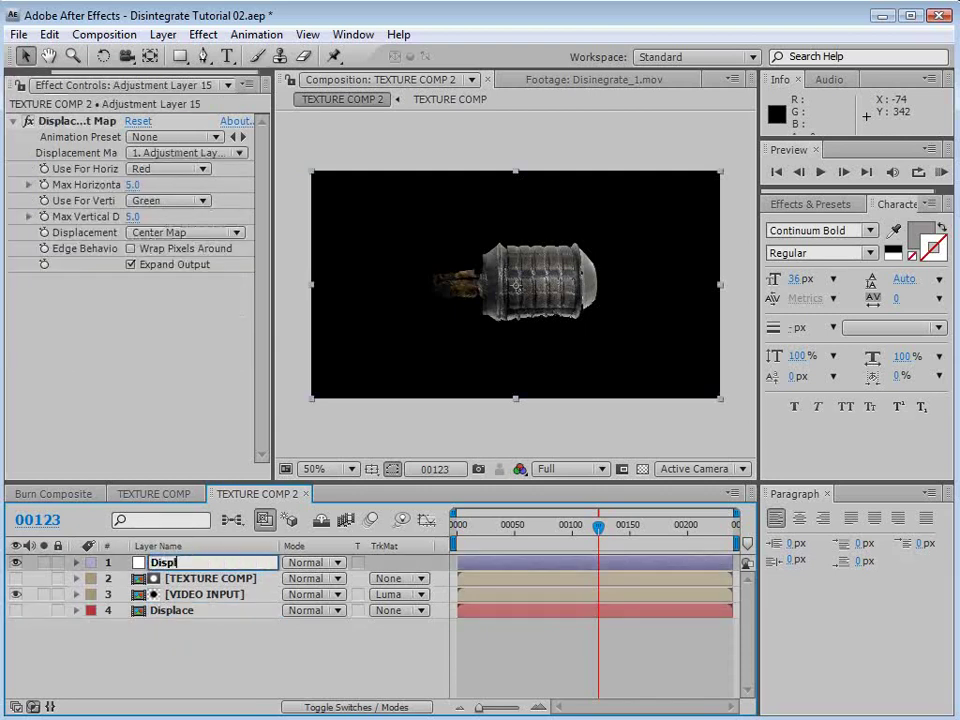
text(acement)
key(Return)
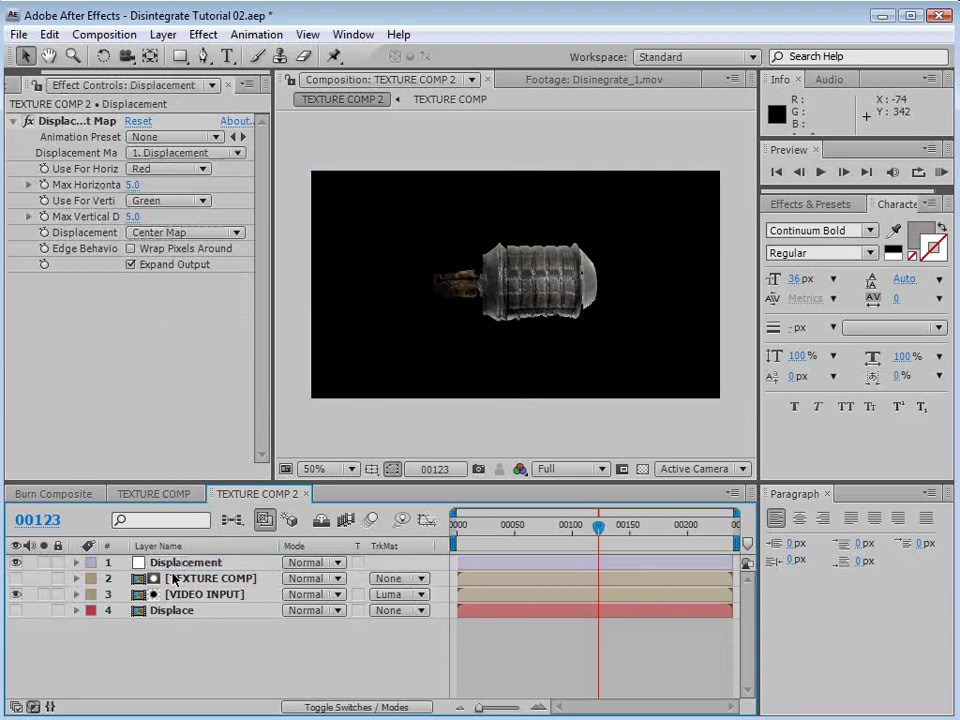
Step: Set the Displacement adjustment layer's Displacement Map effect to use the Displace layer as its map
click(168, 612)
click(168, 611)
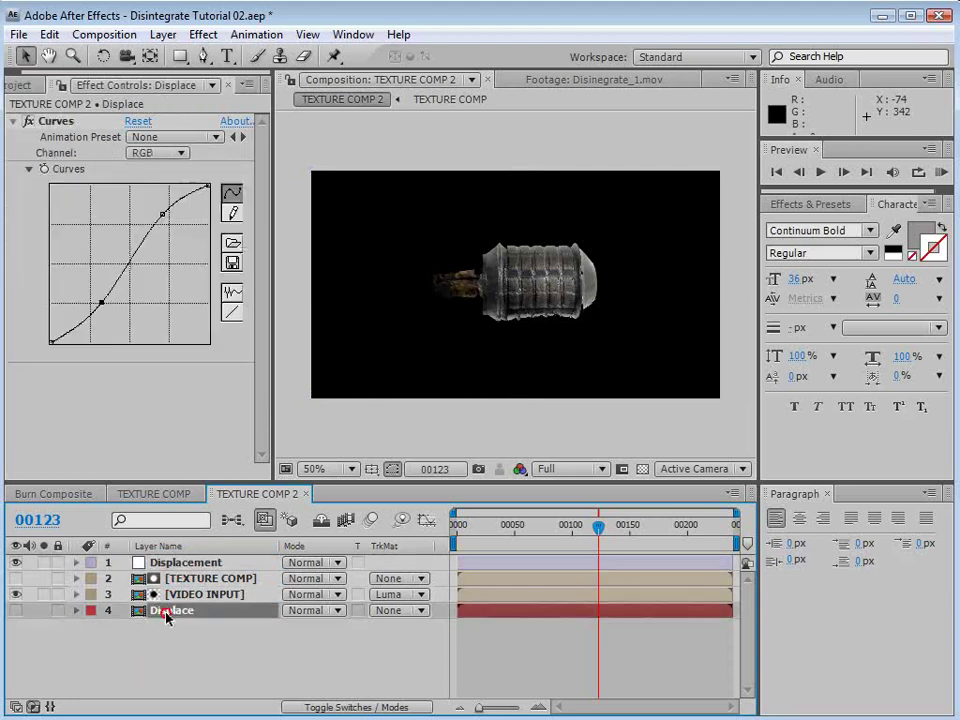
click(137, 561)
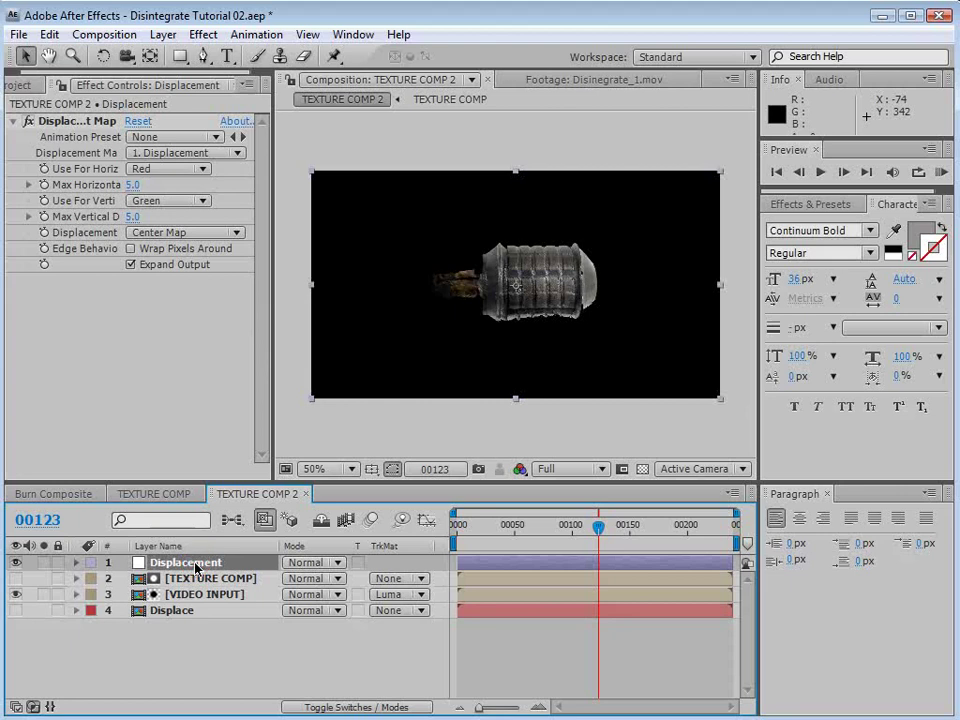
click(150, 154)
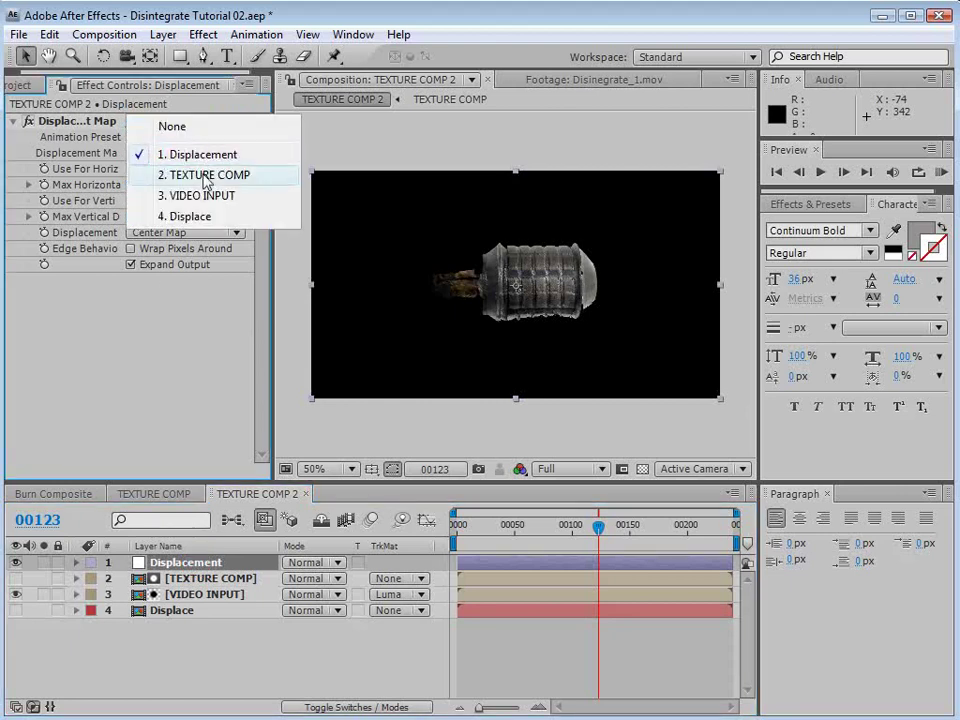
click(190, 216)
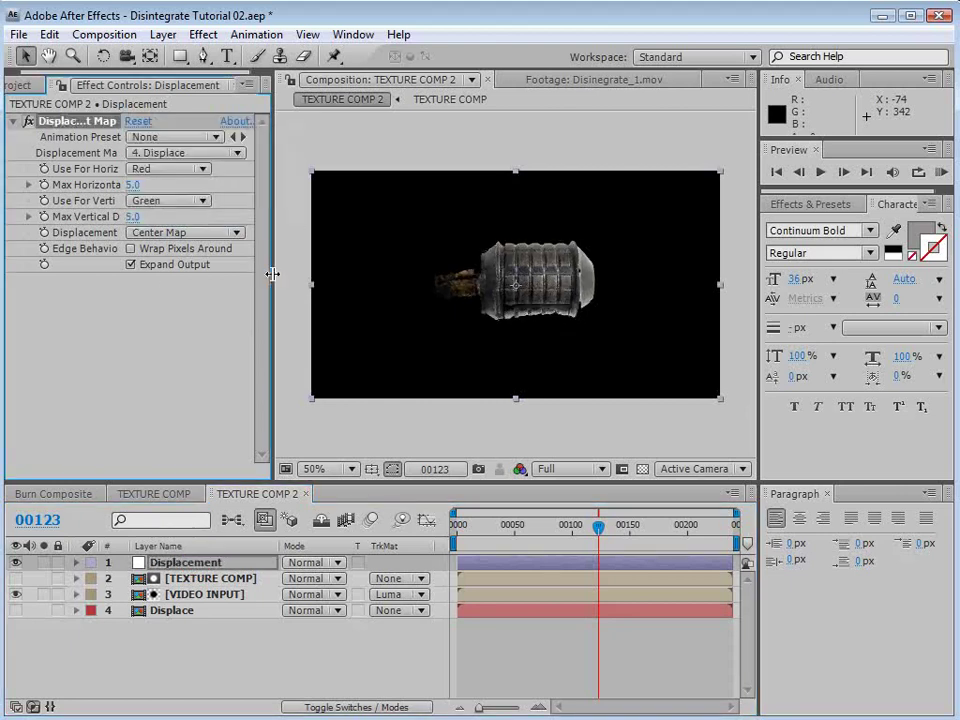
Step: Set the Displacement Map's maximum horizontal and maximum vertical displacement to 0
drag(272, 273, 321, 274)
drag(156, 211, 133, 210)
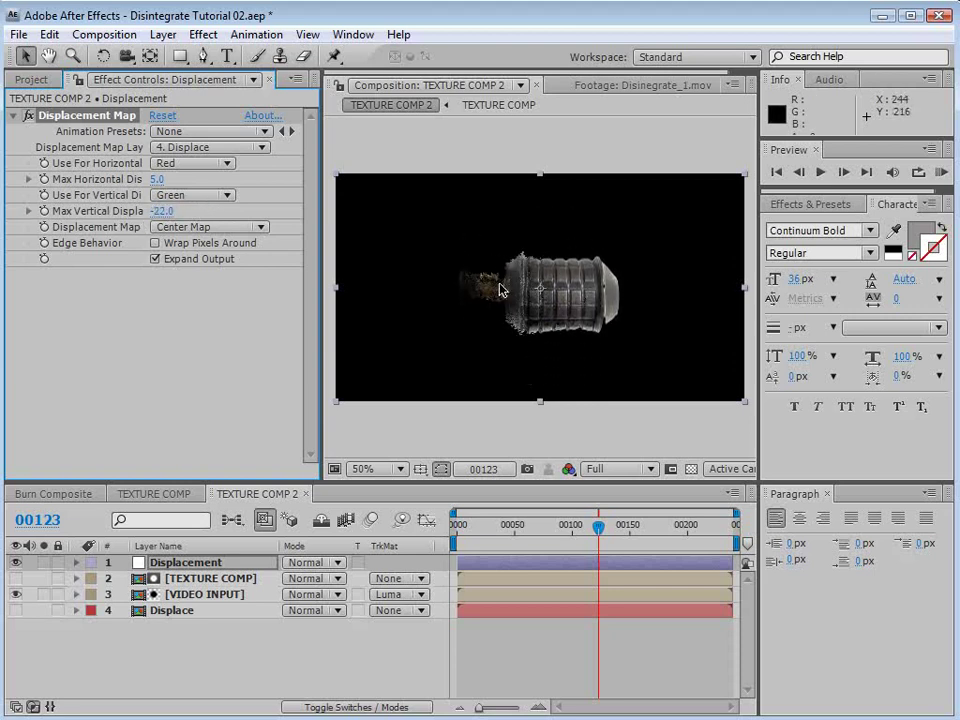
click(160, 211)
text(0)
key(Return)
click(157, 179)
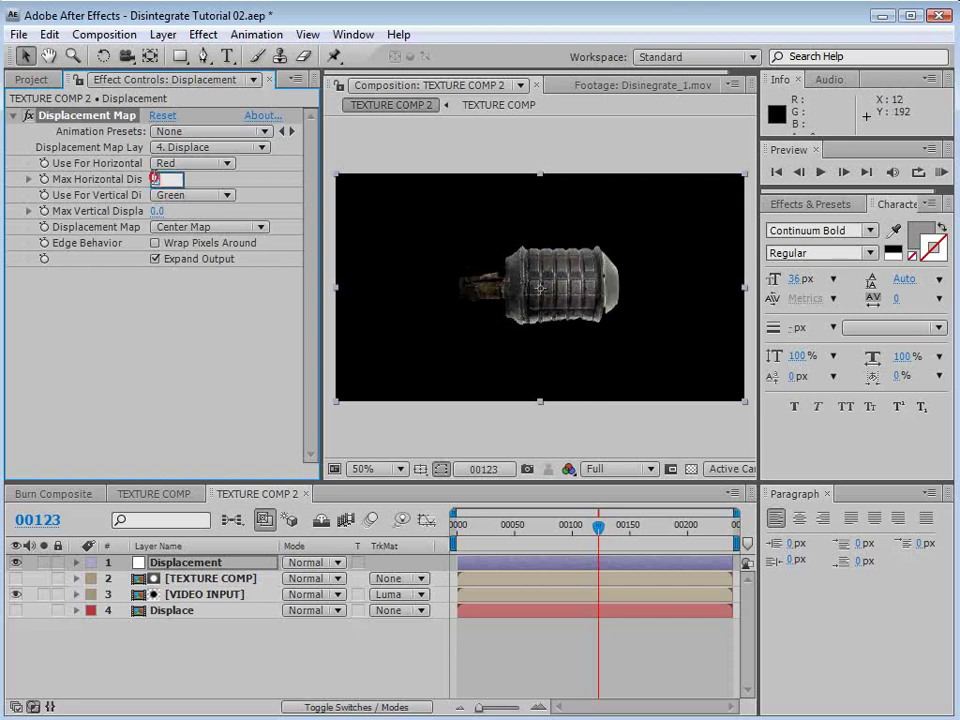
key(Return)
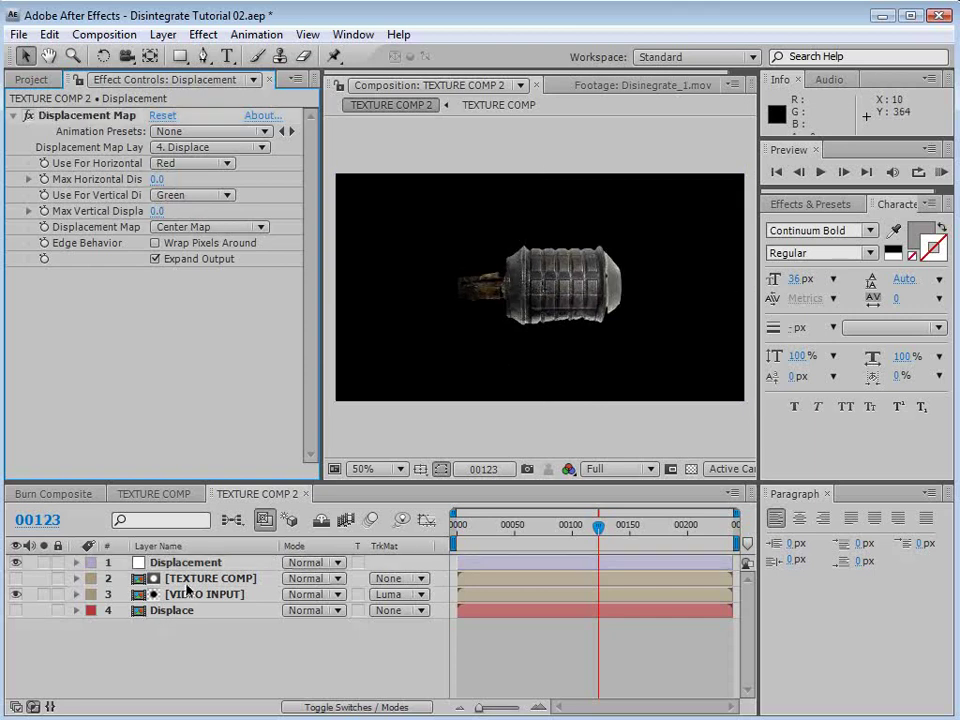
Step: Apply the Distort Transform effect to the Displacement adjustment layer
click(186, 563)
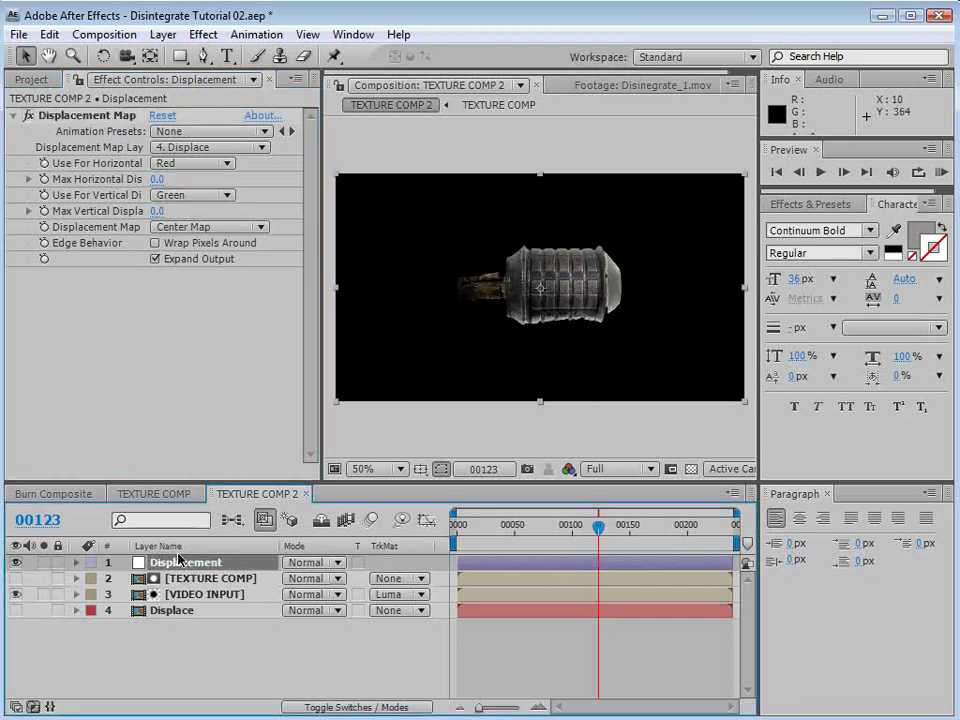
click(203, 34)
click(258, 271)
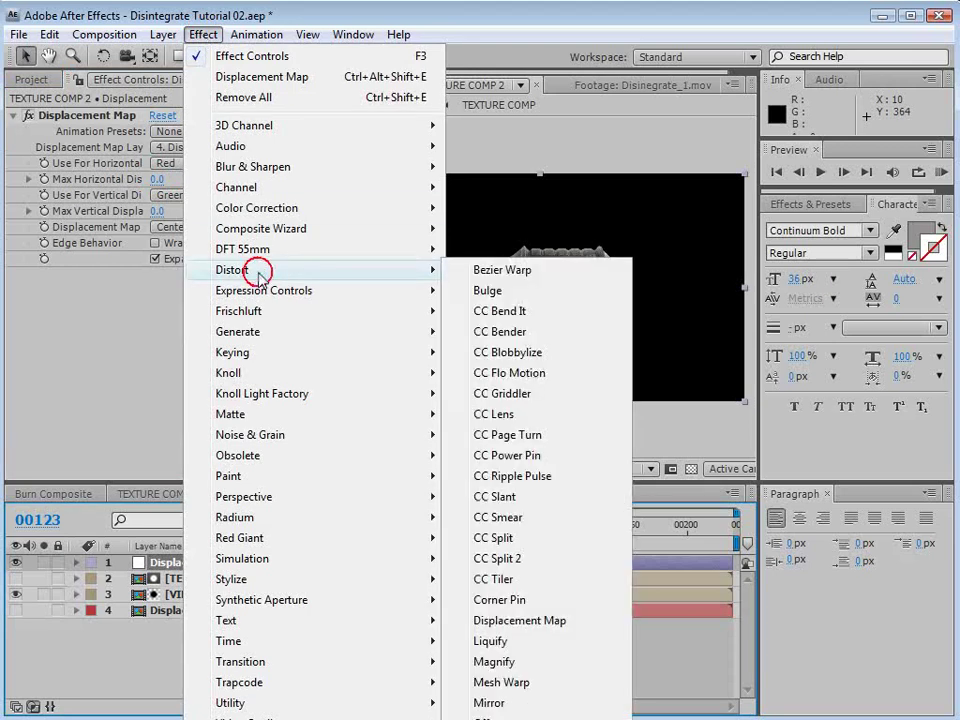
click(495, 718)
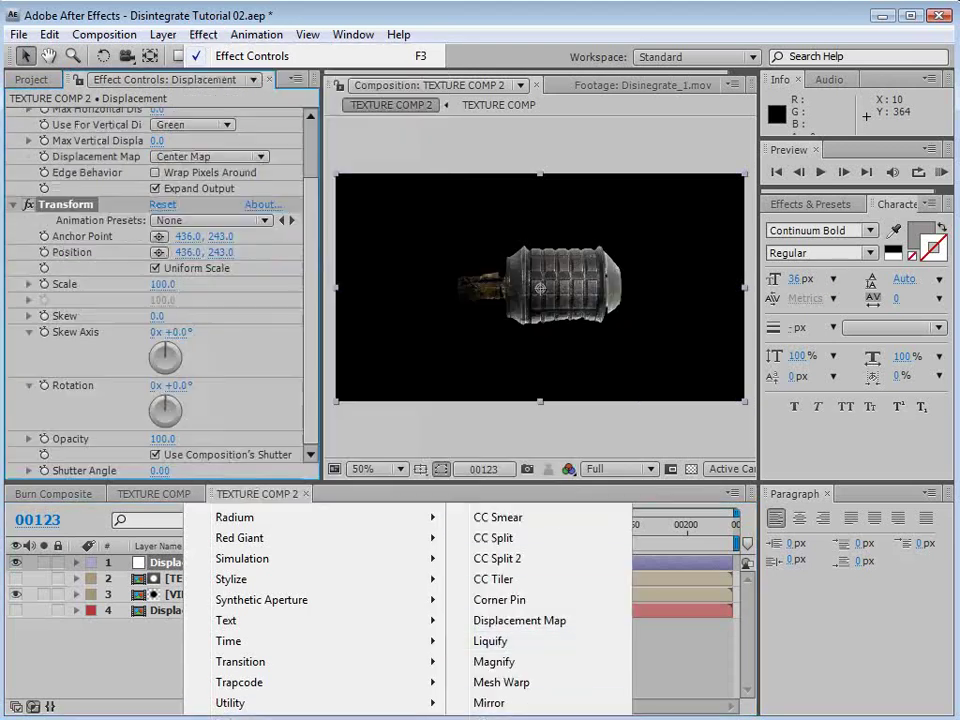
click(66, 207)
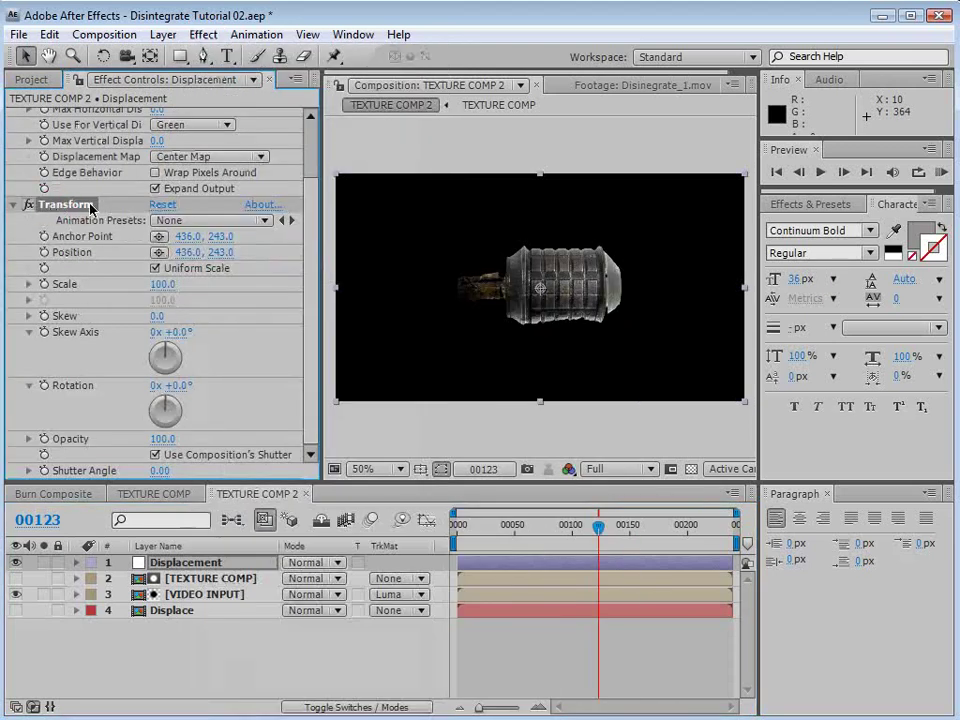
Step: Give the Transform effect's Position the expression value+[effect("Displacement Map")("Max Horizontal Displacement"),effect("Displacement Map")("Max Vertical Displacement")]
scroll(313, 250, up, 2)
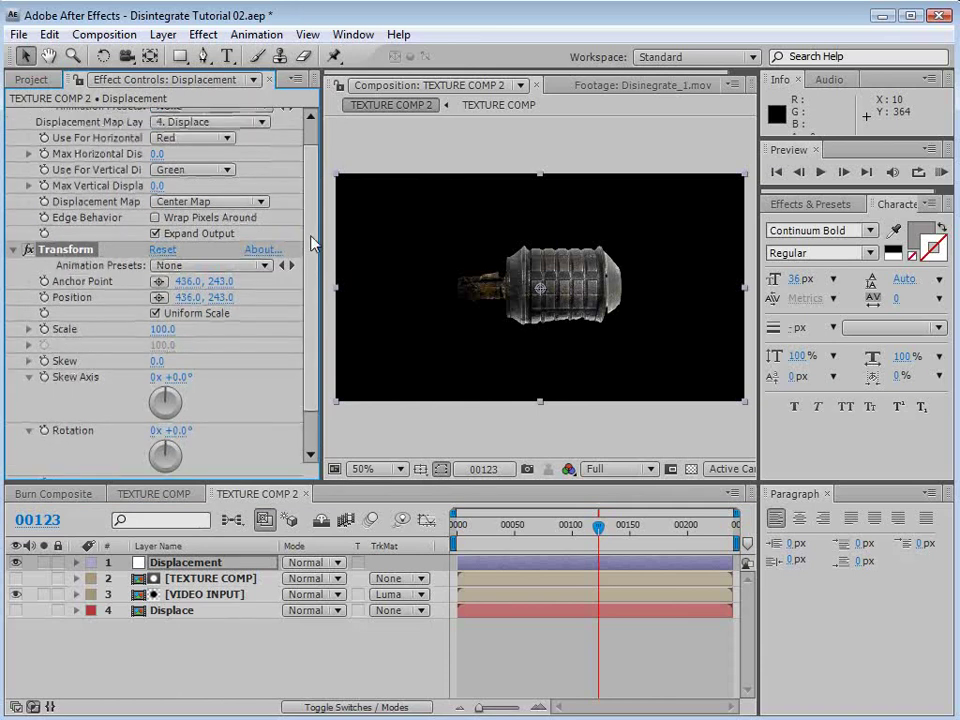
alt+click(44, 298)
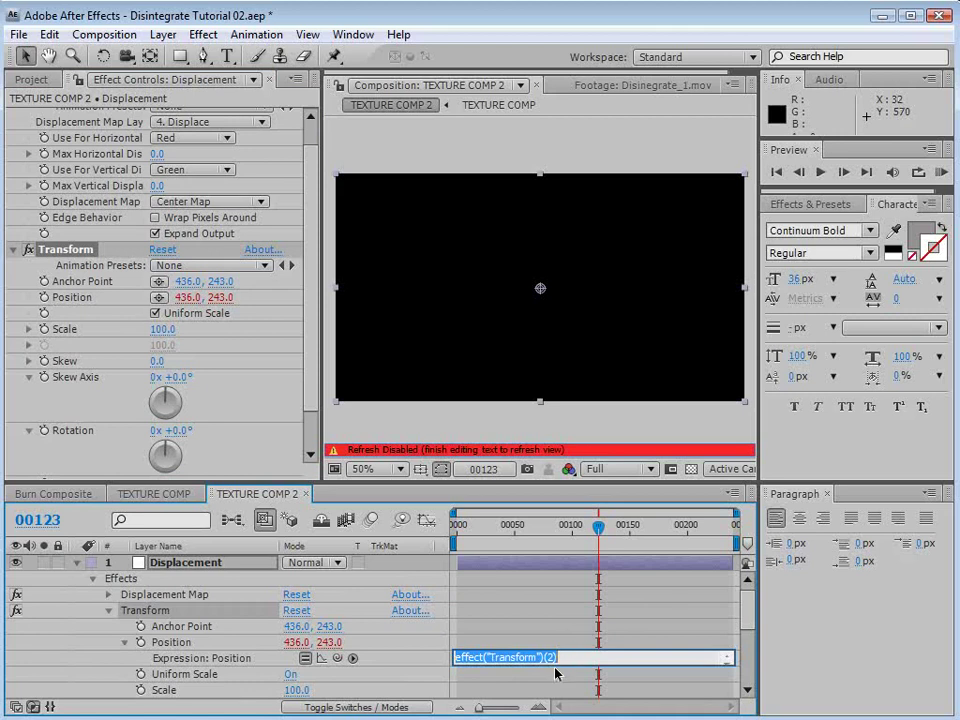
text(va)
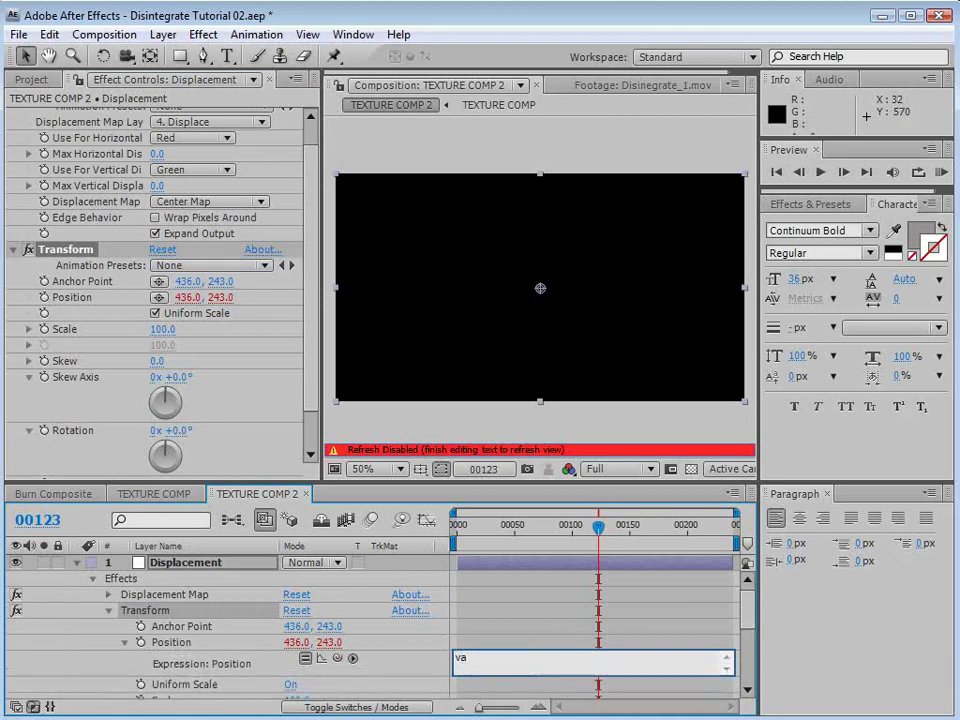
text(lue+[])
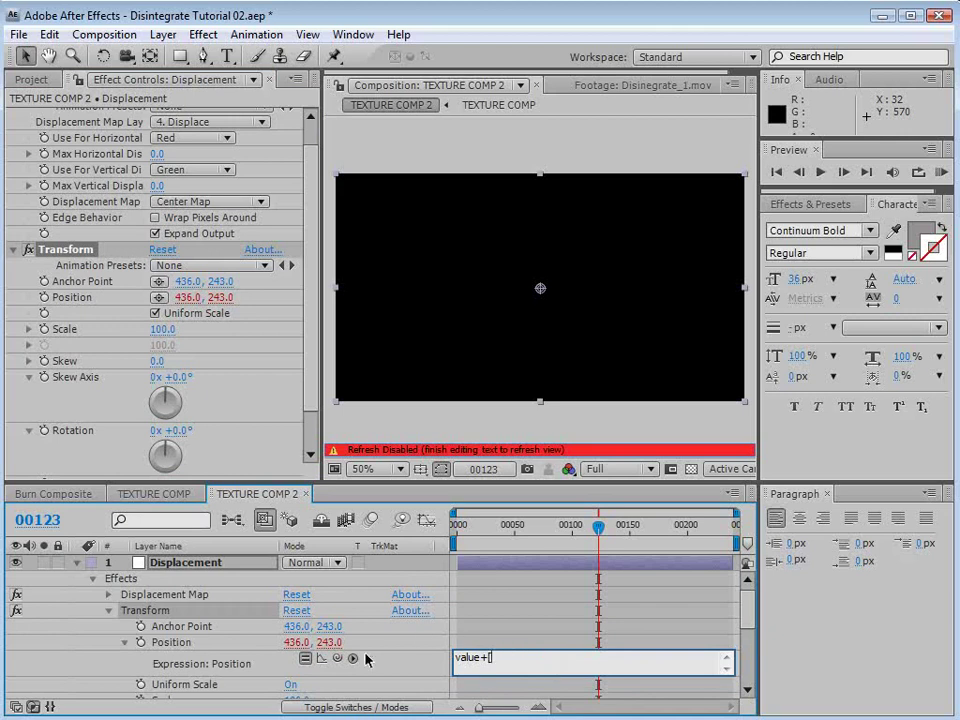
drag(338, 663, 122, 155)
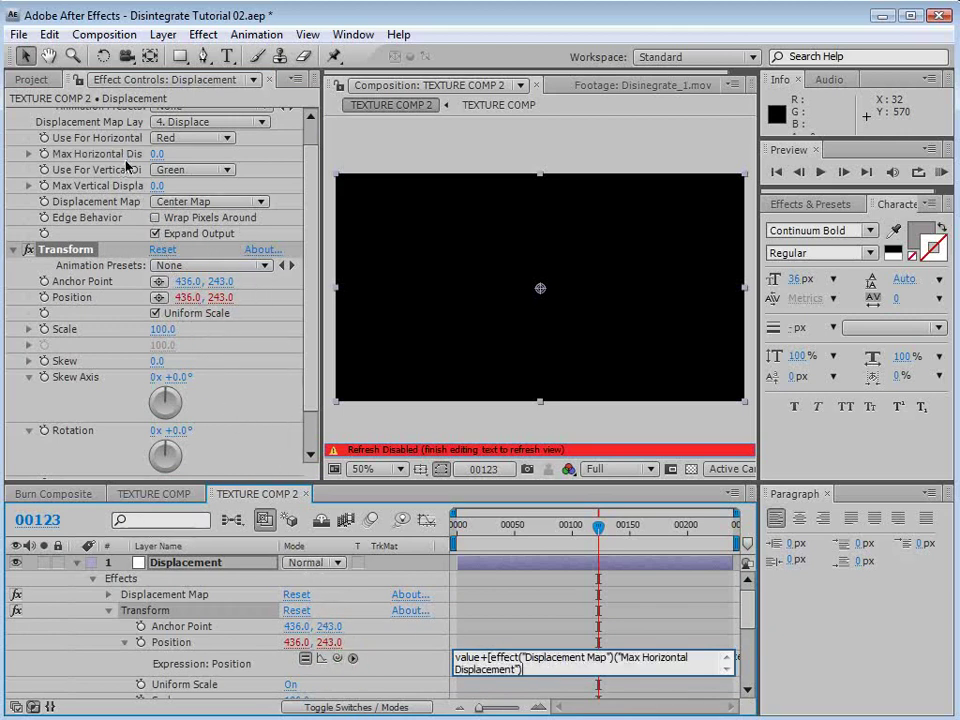
drag(337, 657, 108, 190)
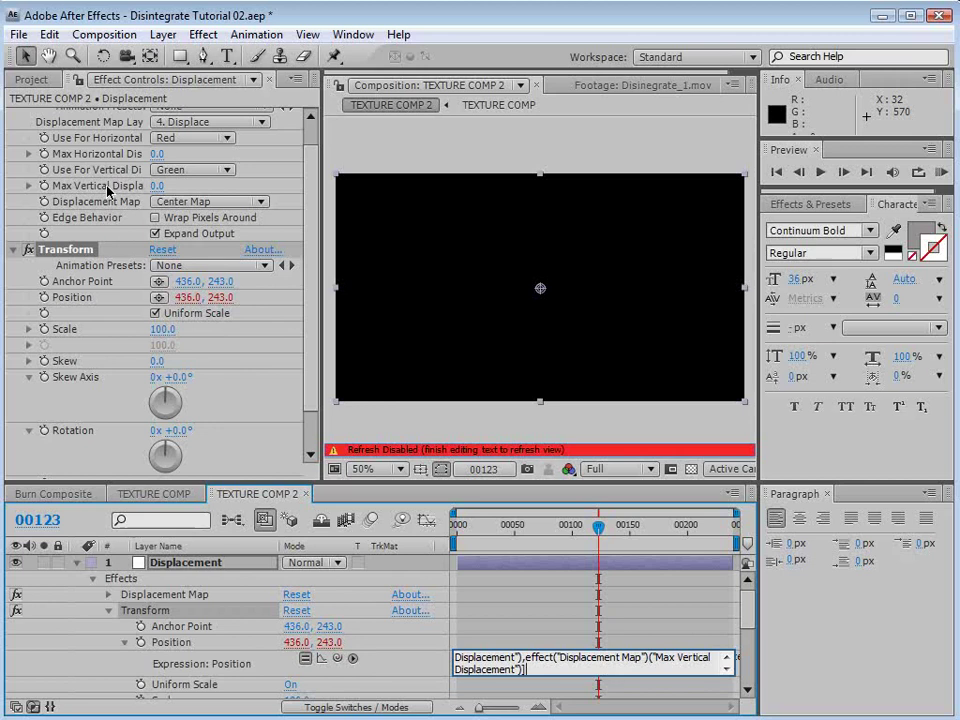
text(])
drag(597, 676, 596, 681)
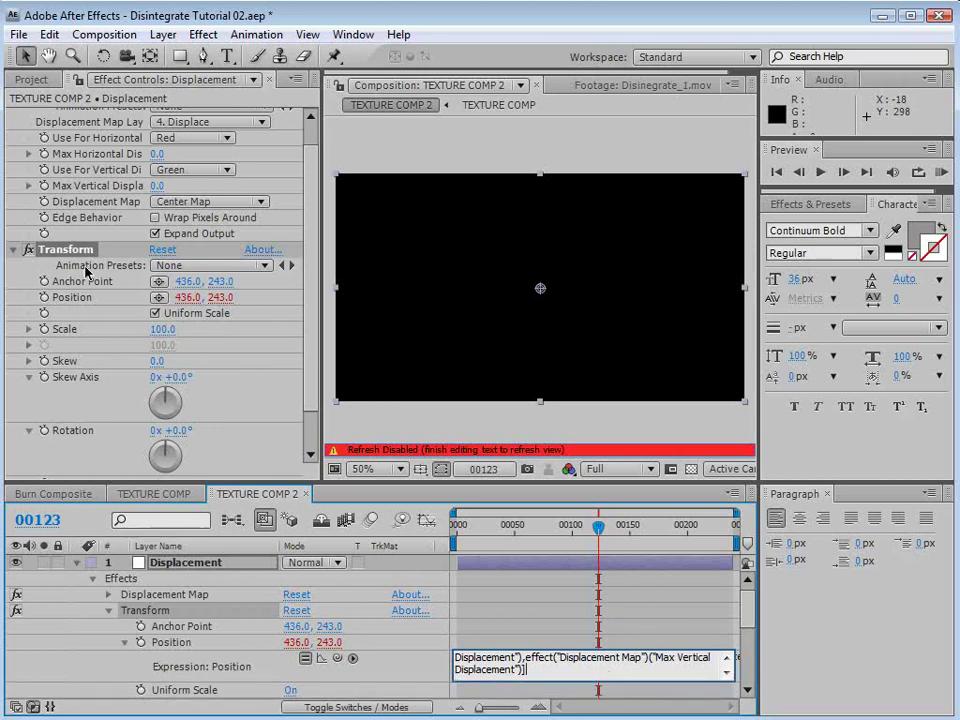
click(470, 582)
Step: Move the Transform effect above Displacement Map on the adjustment layer and collapse its settings
click(311, 330)
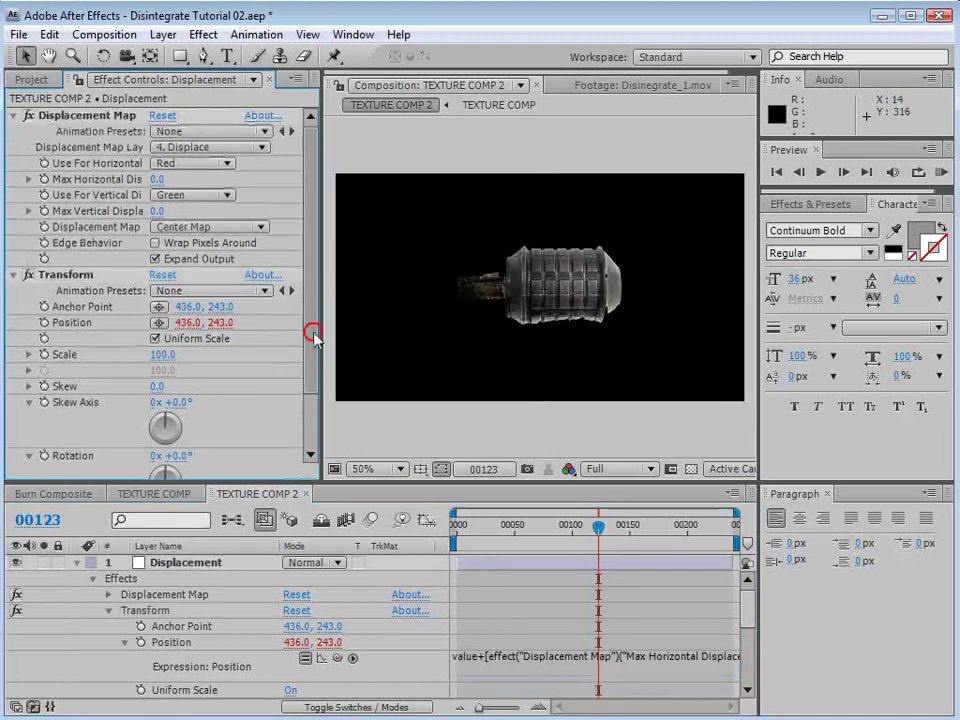
drag(64, 276, 63, 111)
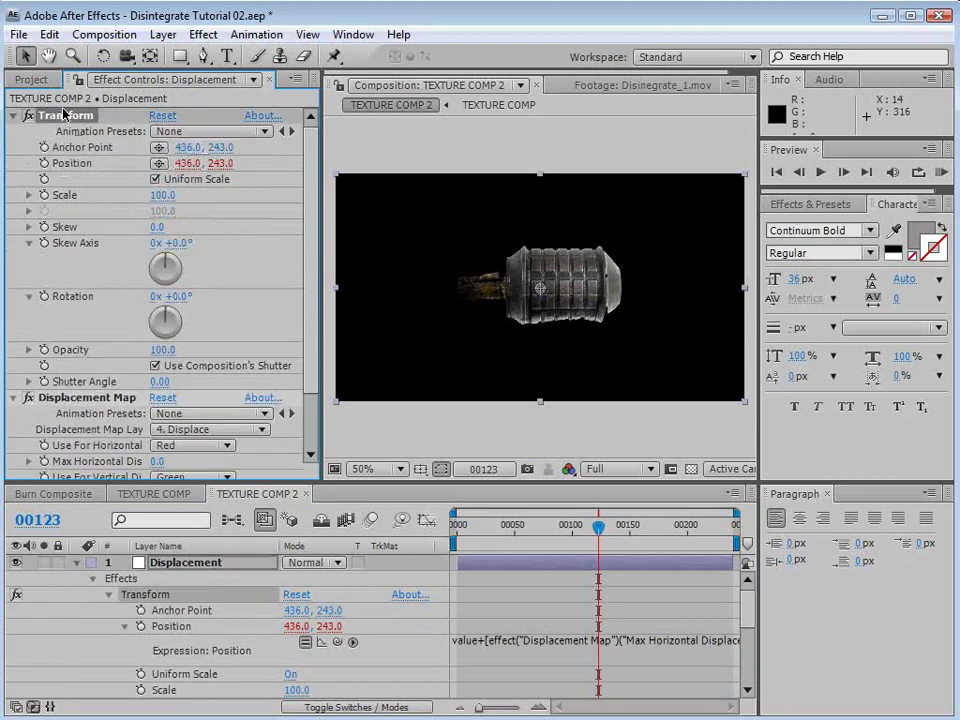
click(12, 115)
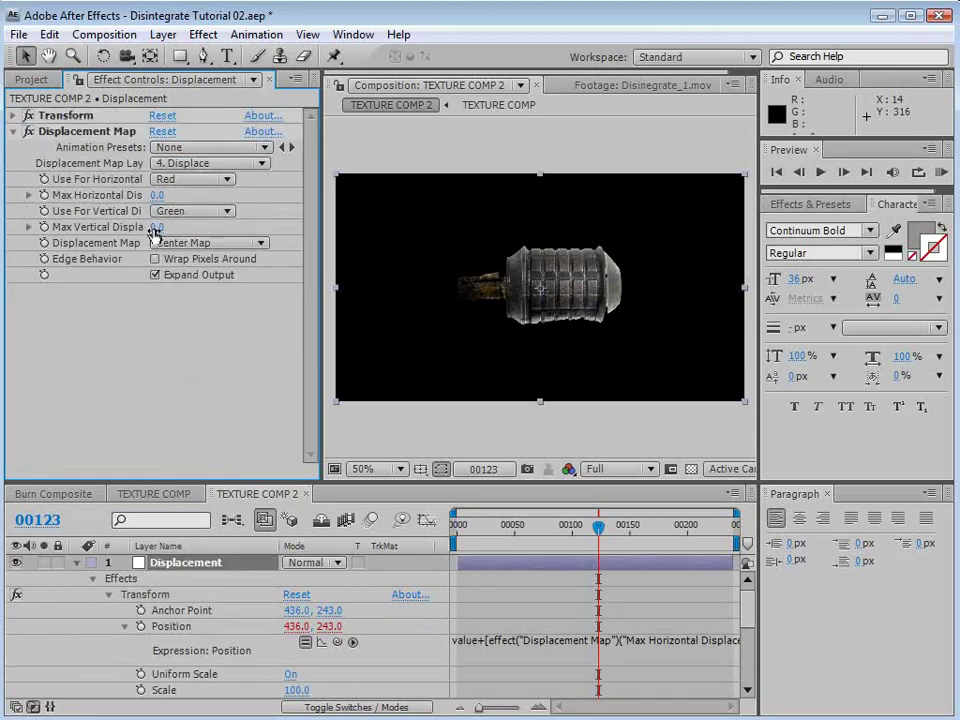
Step: Move to frame 127 and set the Displacement Map's maximum horizontal displacement to -27 and maximum vertical displacement to -94
drag(155, 232, 114, 250)
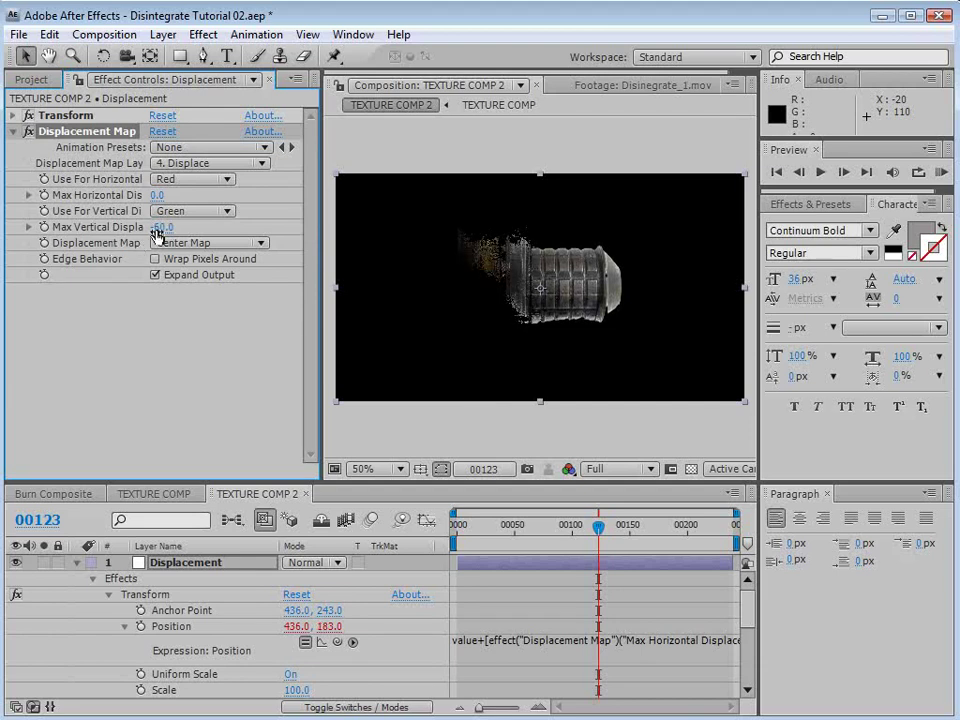
drag(157, 195, 121, 198)
mouse_move(172, 227)
mouse_down()
mouse_move(150, 230)
mouse_move(158, 230)
mouse_up()
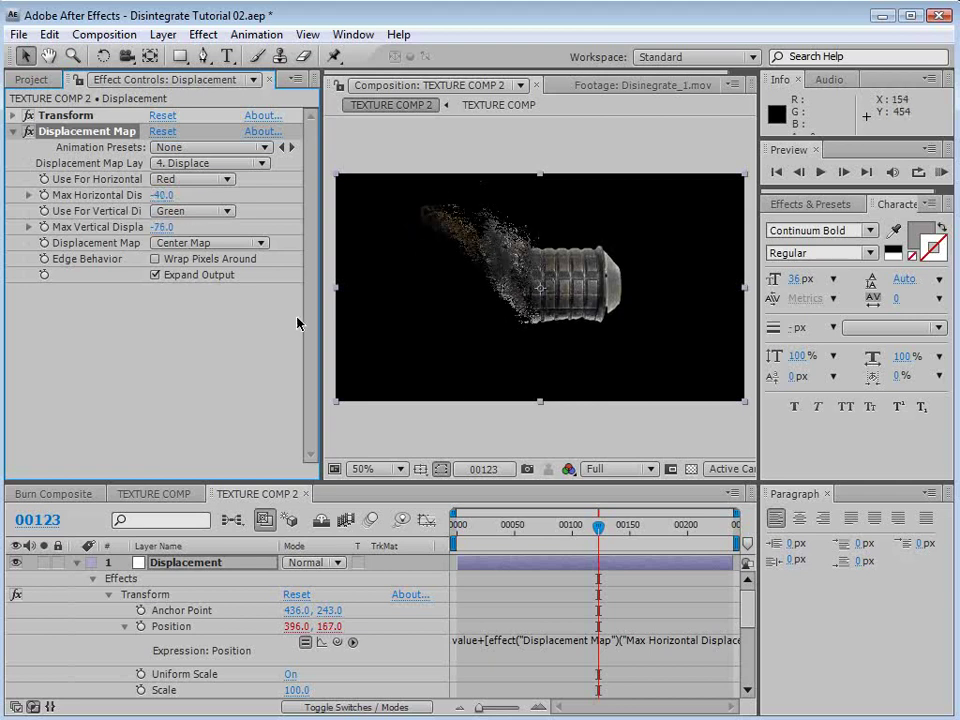
mouse_move(594, 526)
mouse_down()
mouse_move(562, 530)
mouse_move(613, 531)
mouse_move(604, 535)
mouse_up()
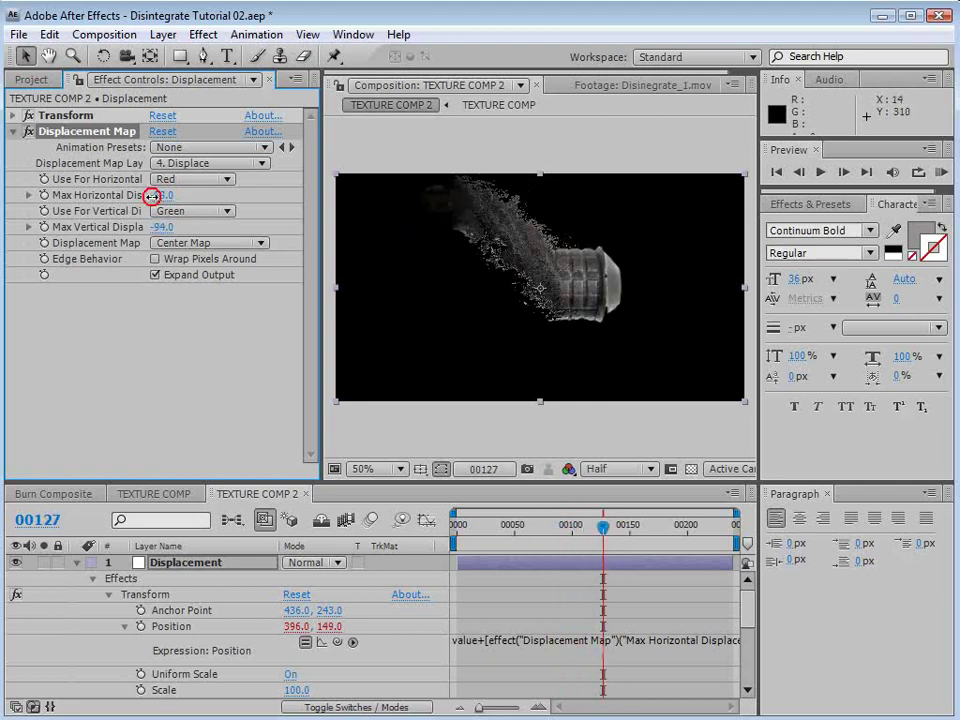
drag(152, 196, 185, 200)
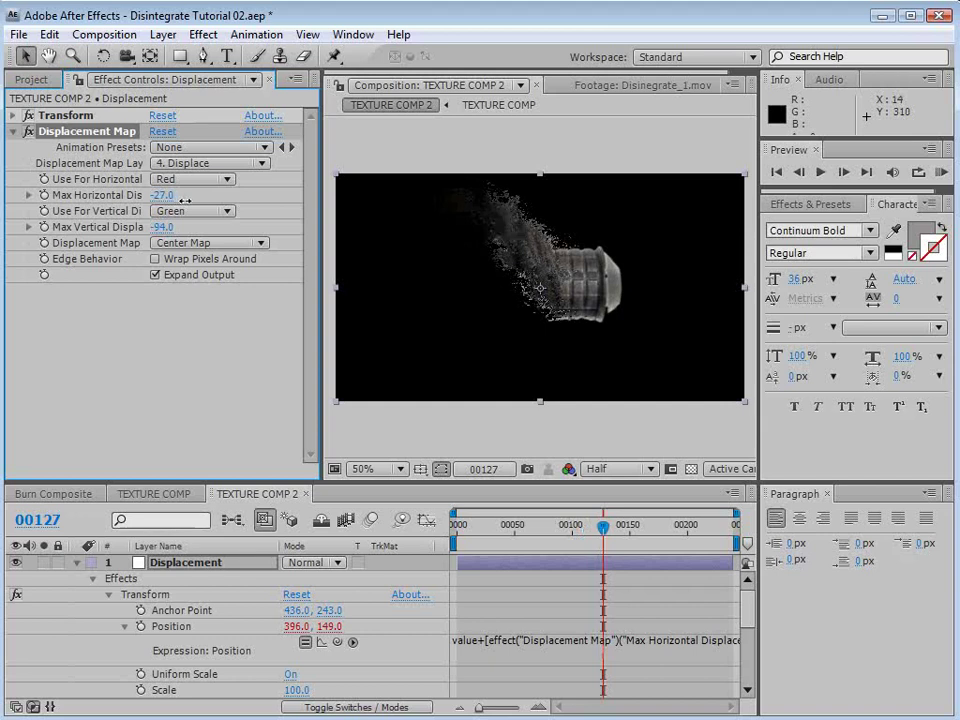
click(542, 448)
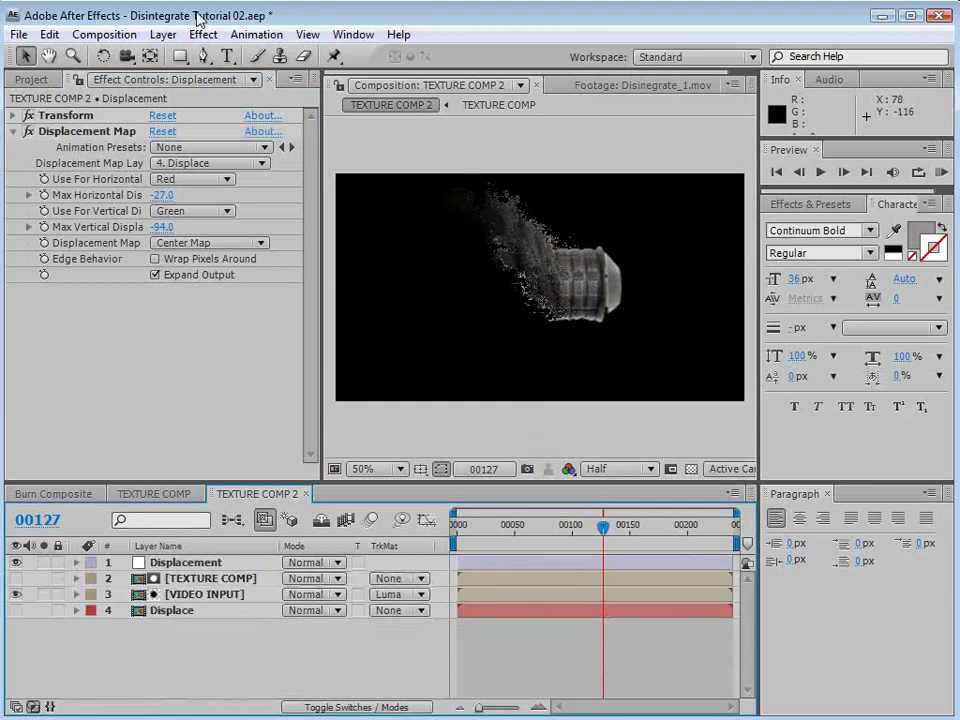
Step: Add a new adjustment layer above the Displacement layer and name it Blur
click(171, 39)
mouse_move(200, 56)
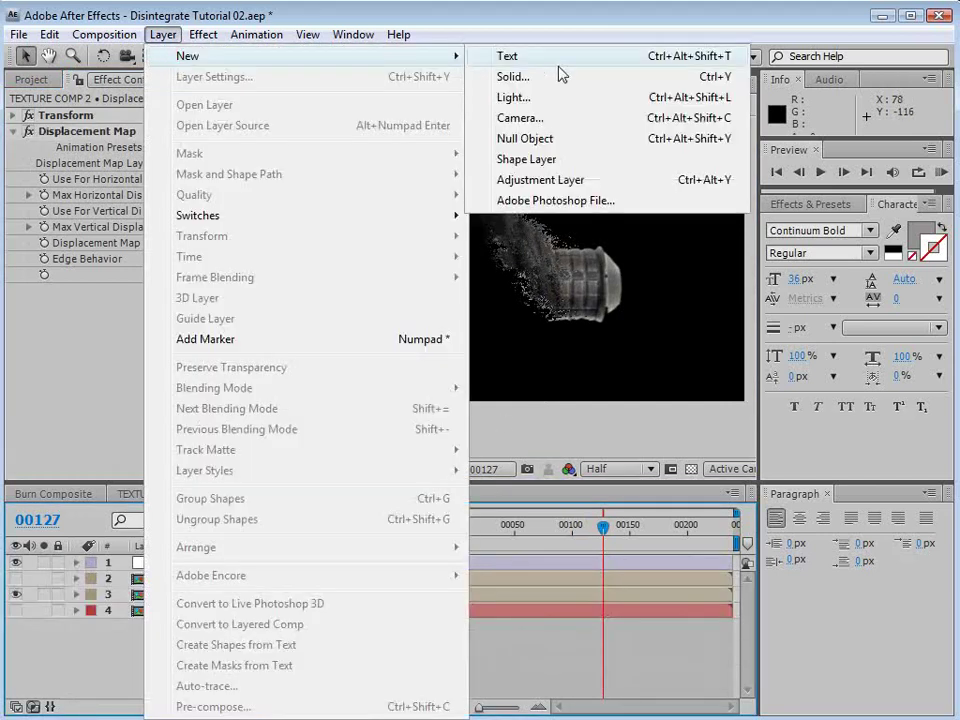
click(508, 178)
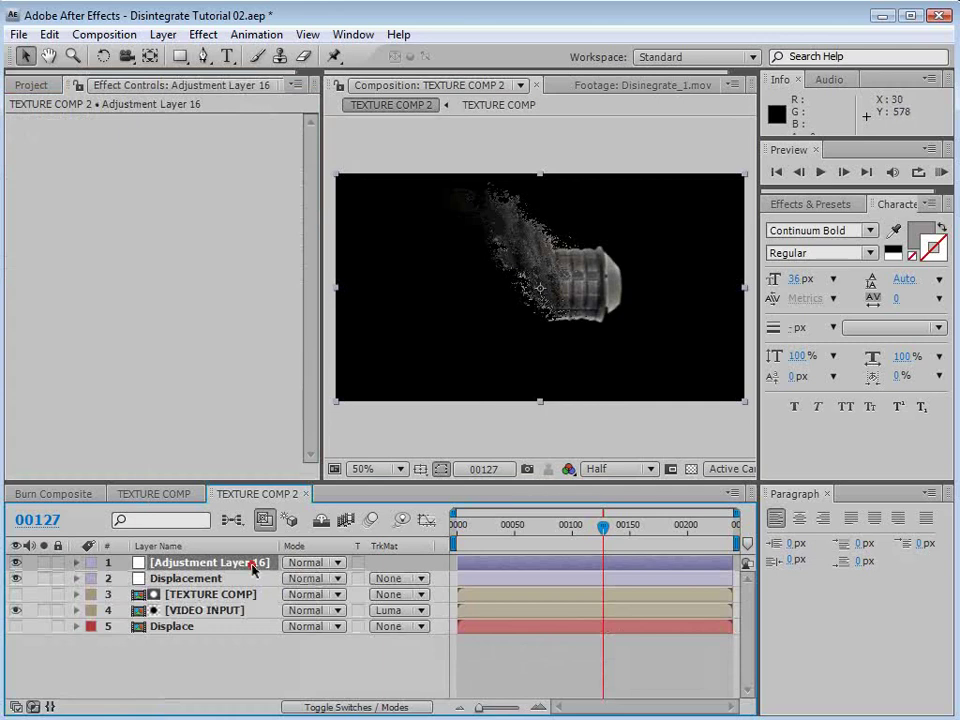
key(Return)
text(Blur)
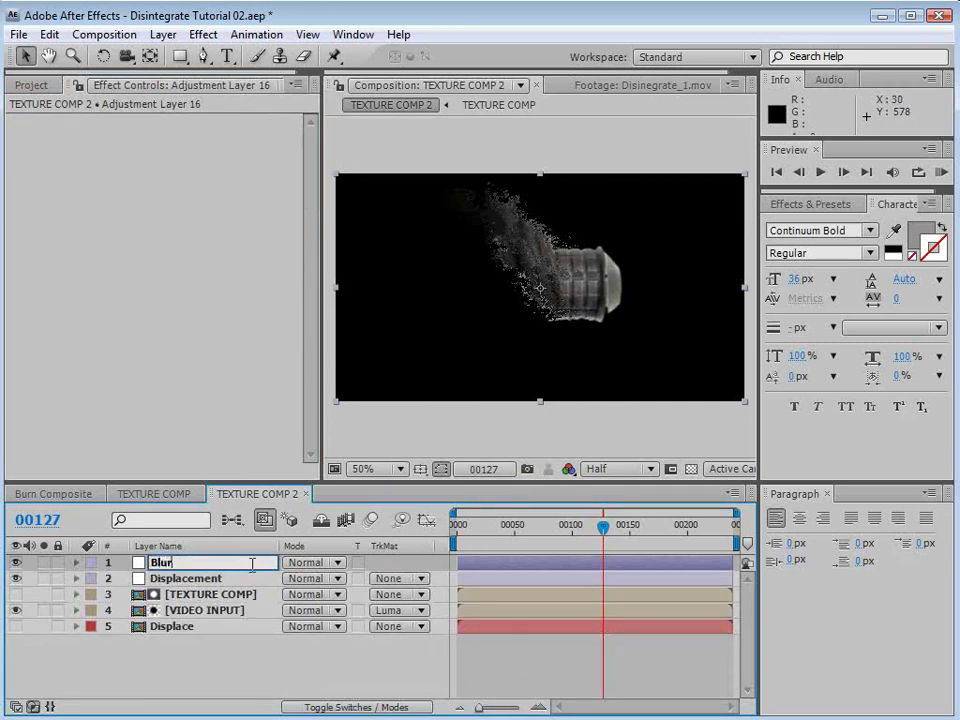
key(Return)
Step: Apply the Compound Blur effect to the Blur adjustment layer
click(204, 35)
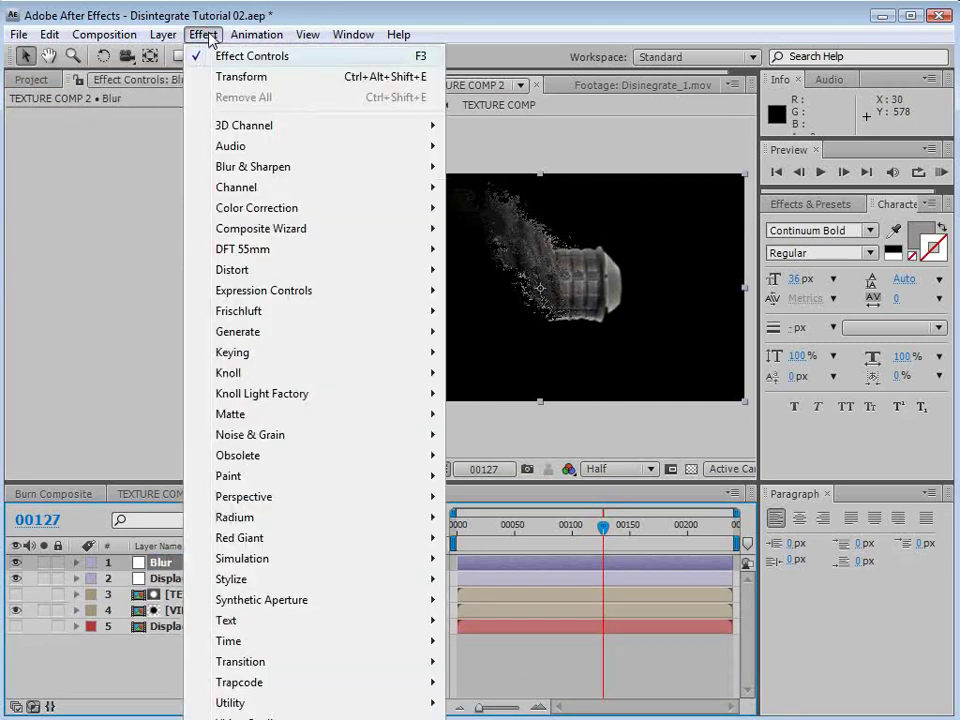
mouse_move(246, 165)
click(546, 356)
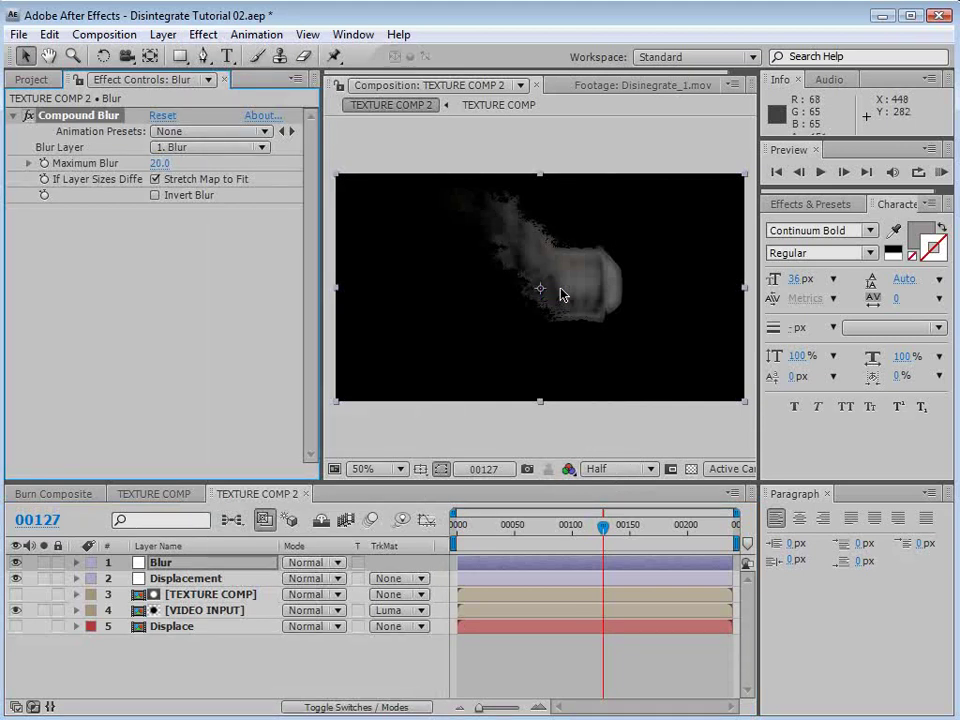
Step: Duplicate the red Displace layer, rename the copy Blur, and select it
click(160, 627)
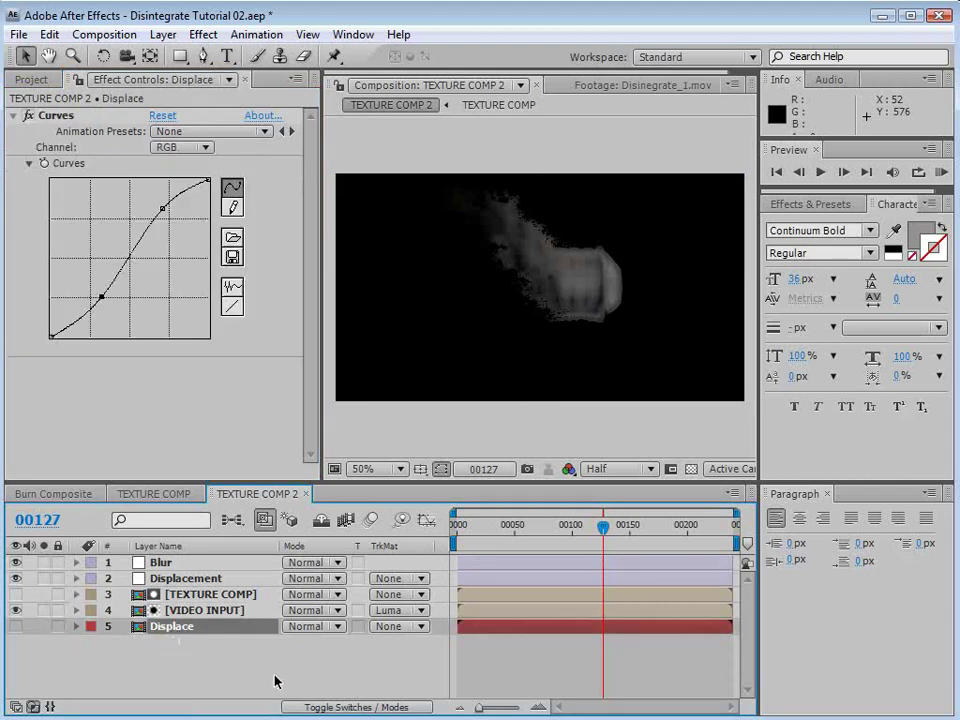
key(ctrl+d)
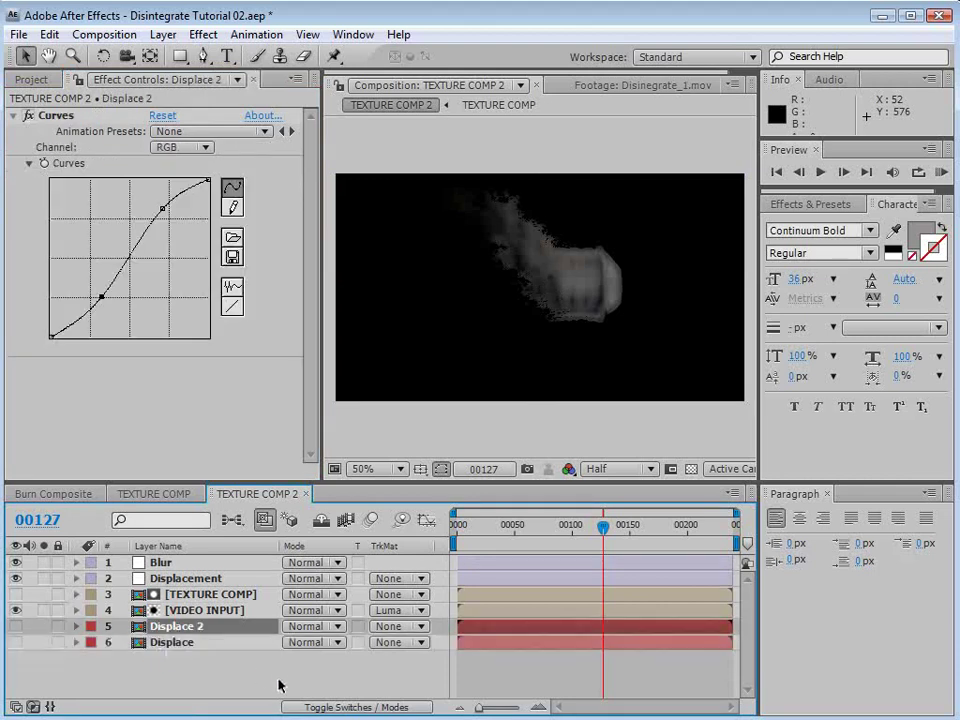
key(Return)
text(Blur)
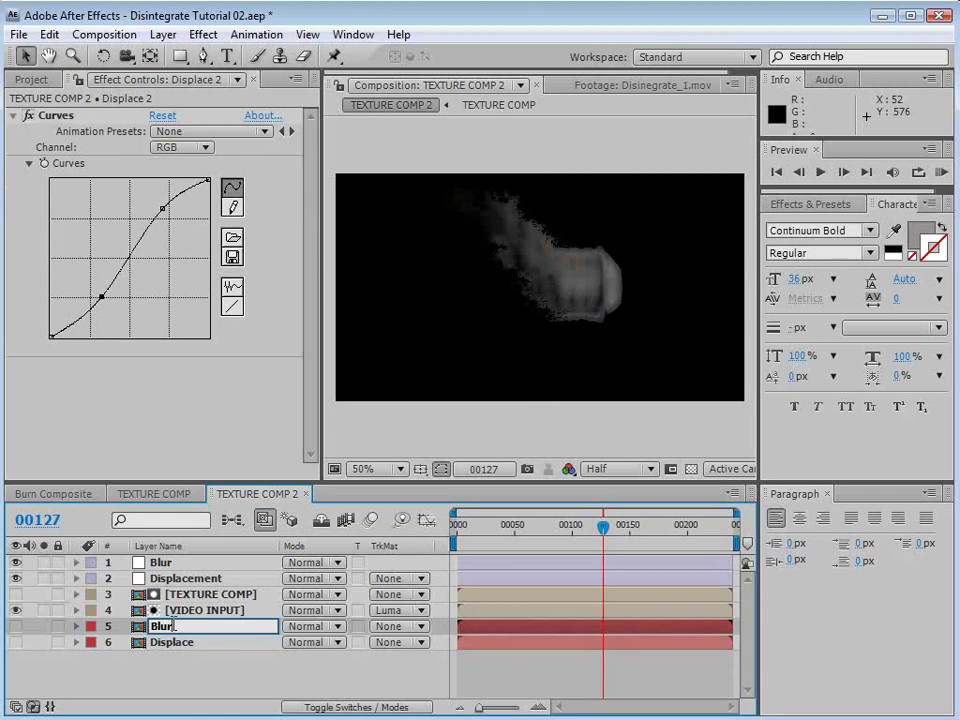
click(197, 671)
click(166, 628)
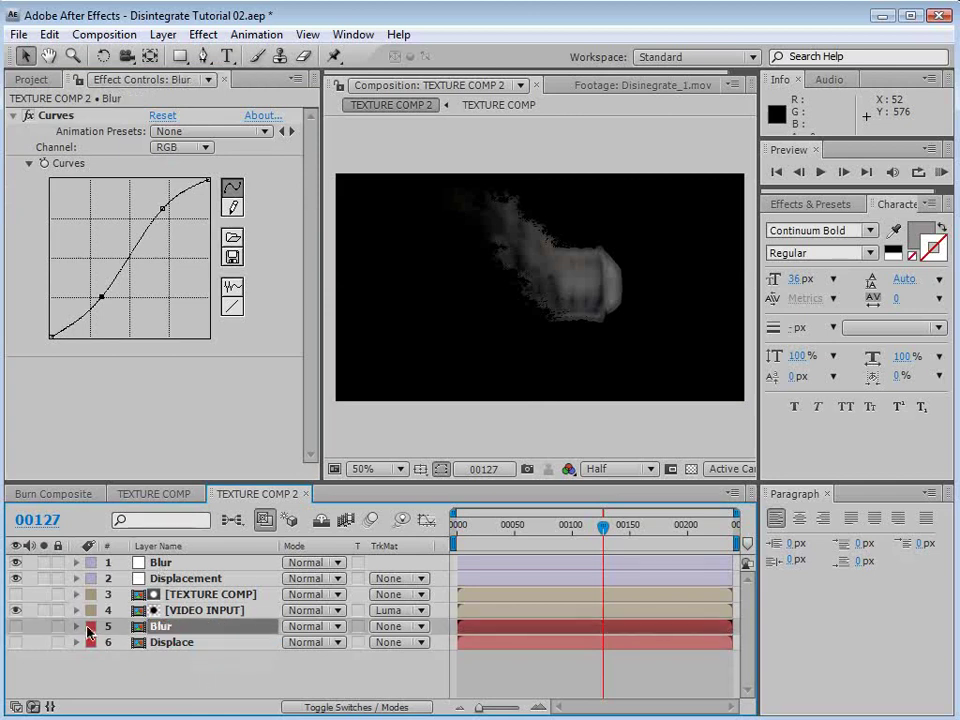
Step: Give both Blur layers a blue label and the Displacement adjustment layer a red label
click(89, 627)
click(145, 718)
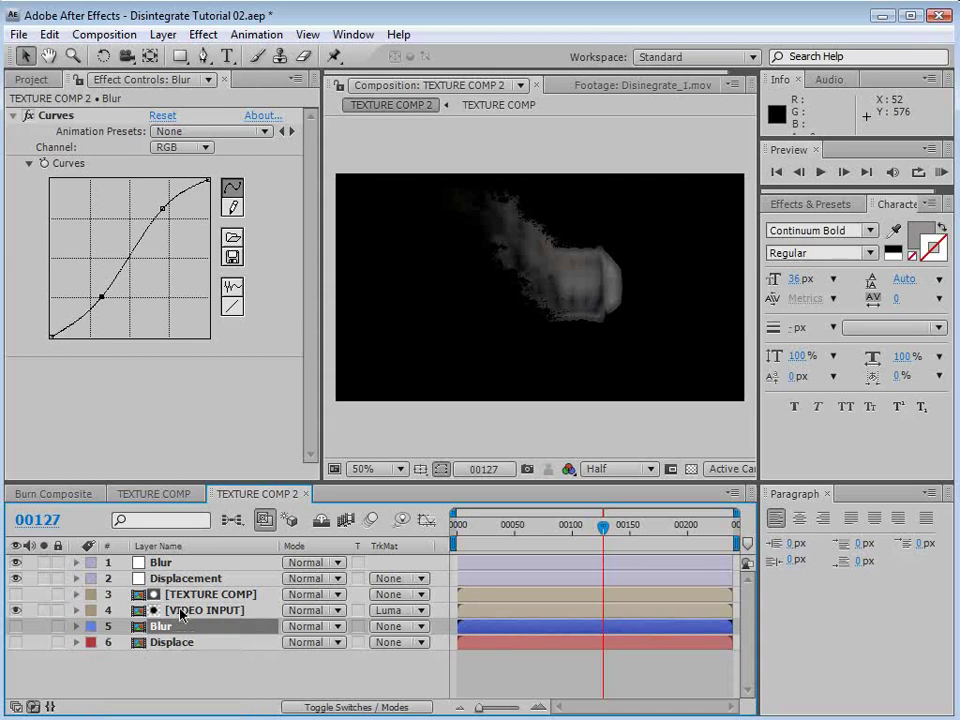
click(155, 565)
click(89, 563)
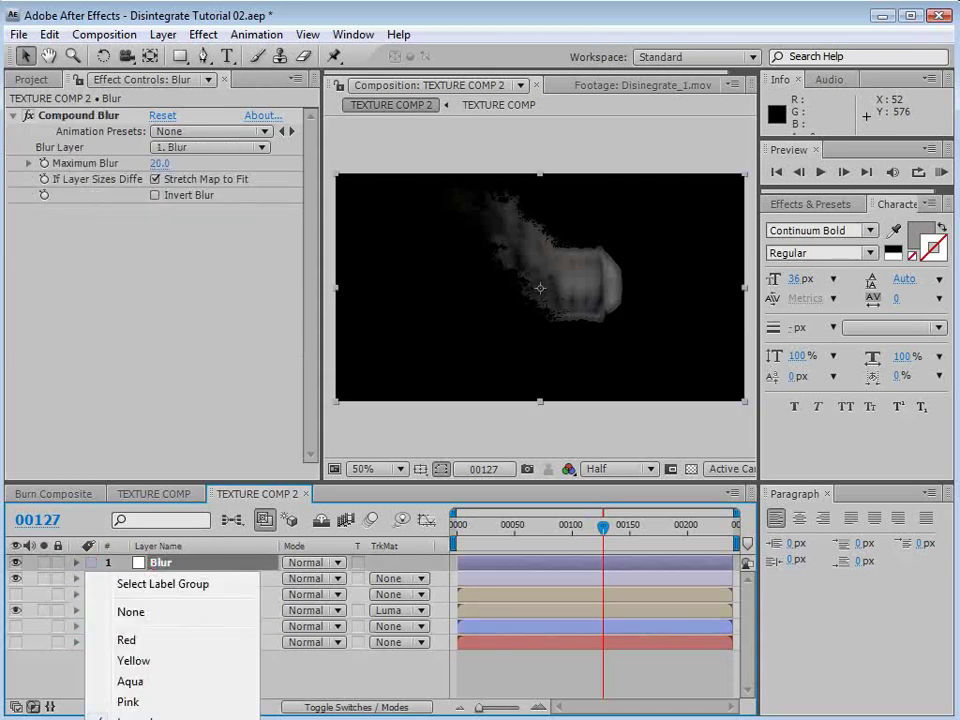
click(145, 718)
click(183, 580)
click(89, 578)
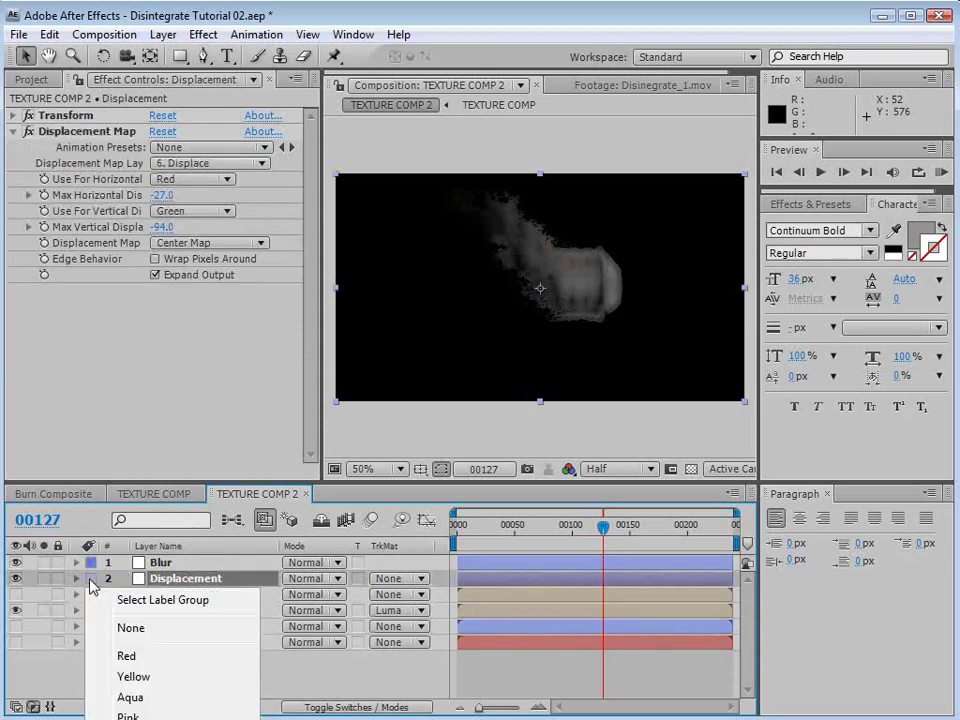
click(130, 660)
Step: Reorder the layers so the Displace map sits below the Displacement adjustment layer and the Blur map below the Blur adjustment layer
drag(162, 643, 155, 617)
drag(157, 643, 158, 590)
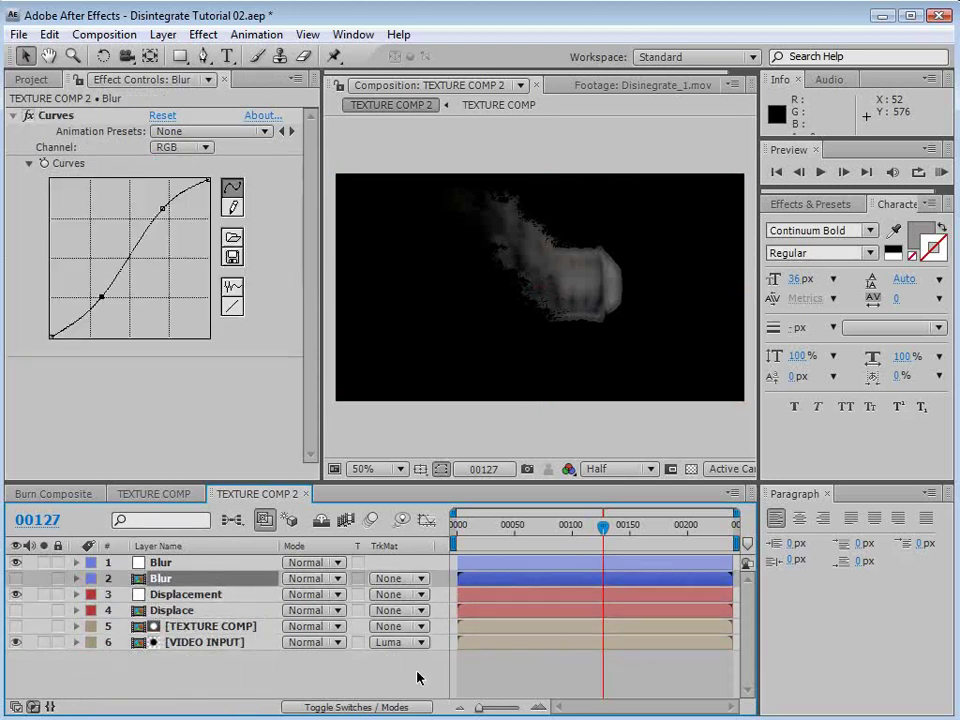
click(493, 696)
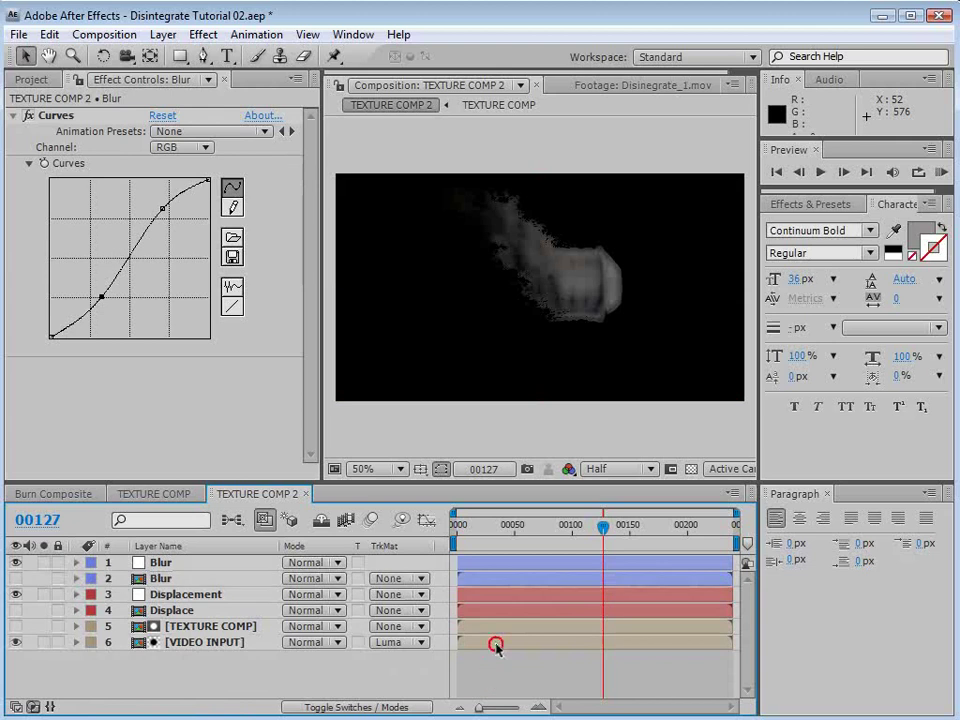
Step: Set the Compound Blur's blur layer to 2. Blur, turn on Invert Blur, and preview the result up to frame 128
click(160, 562)
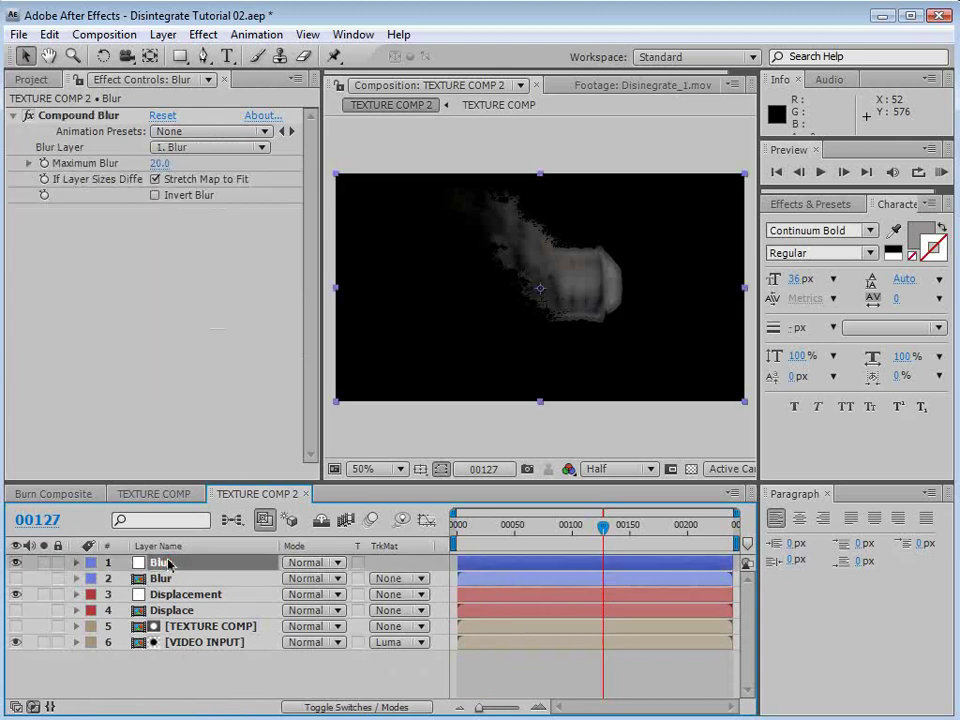
click(208, 148)
click(208, 170)
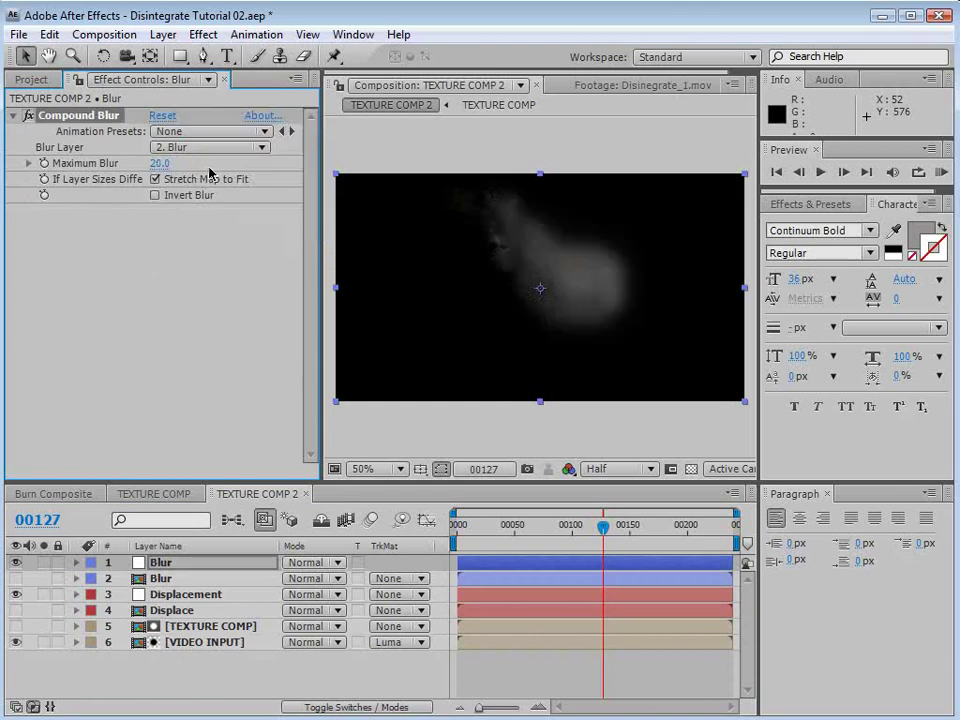
click(155, 197)
key(period)
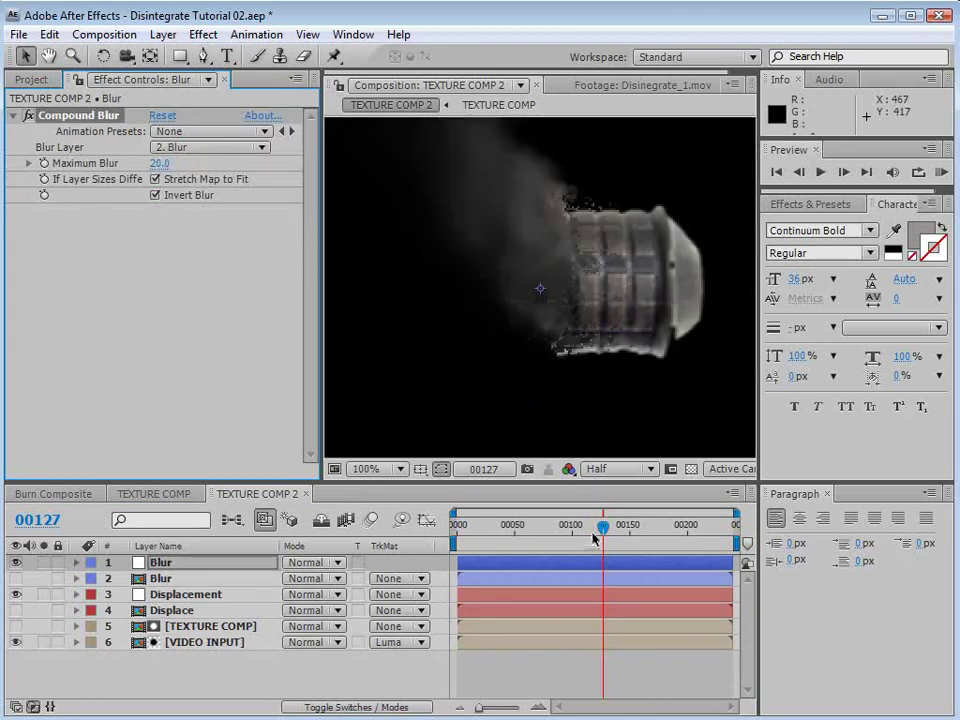
mouse_move(593, 538)
mouse_down()
mouse_move(583, 538)
mouse_move(598, 543)
mouse_up()
key(comma)
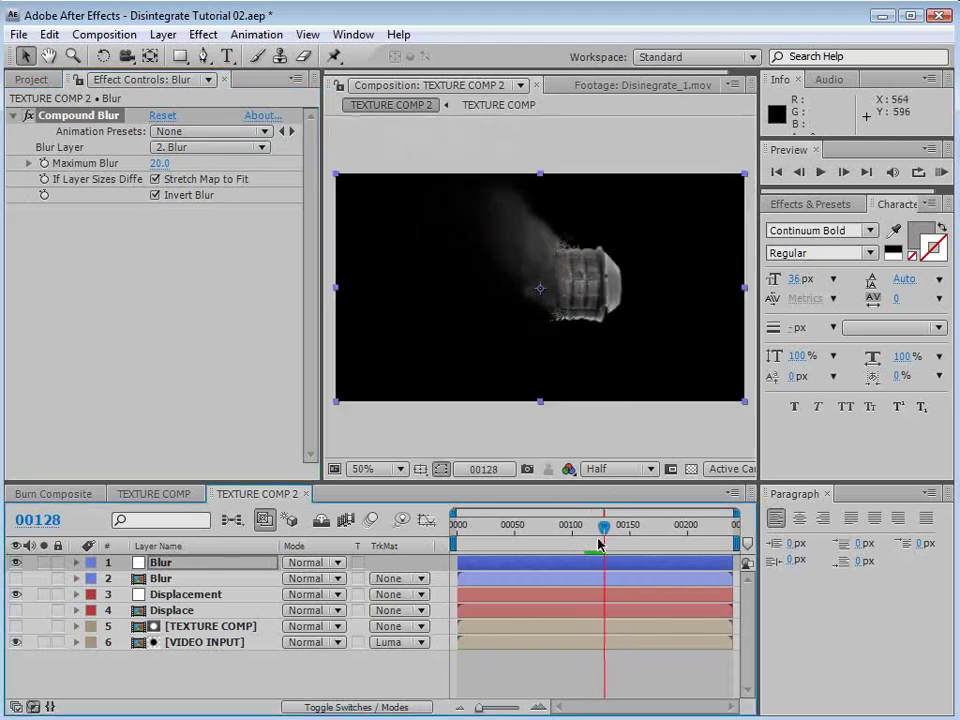
Step: Try shifting the Blur map layer slightly earlier, compare the blur at frame 118, and return the layer to its original start
click(156, 578)
click(167, 612)
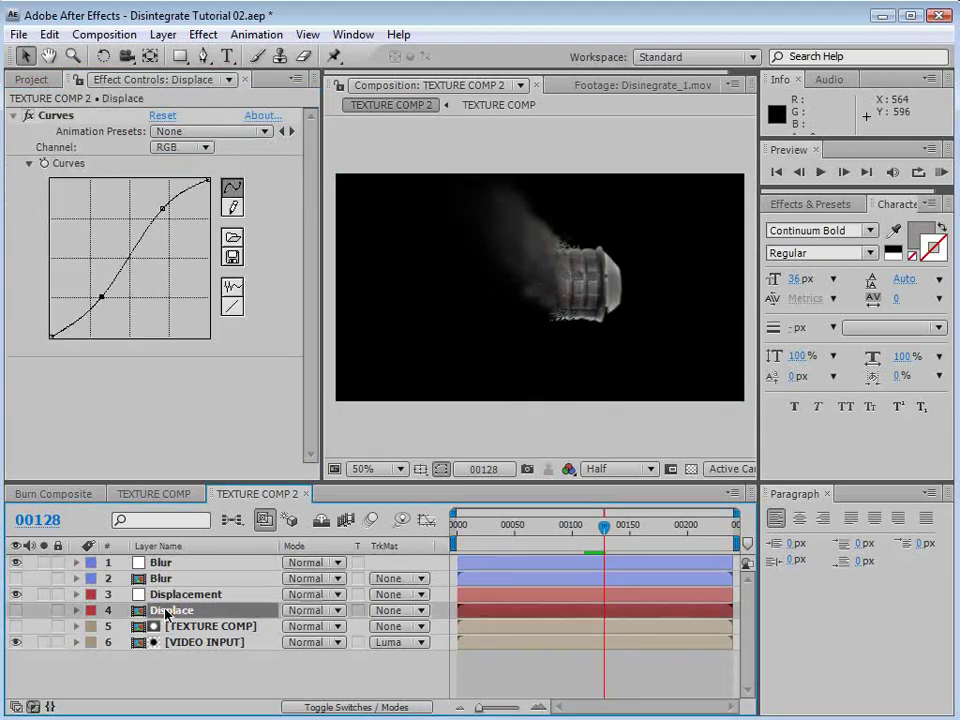
click(167, 585)
key(period)
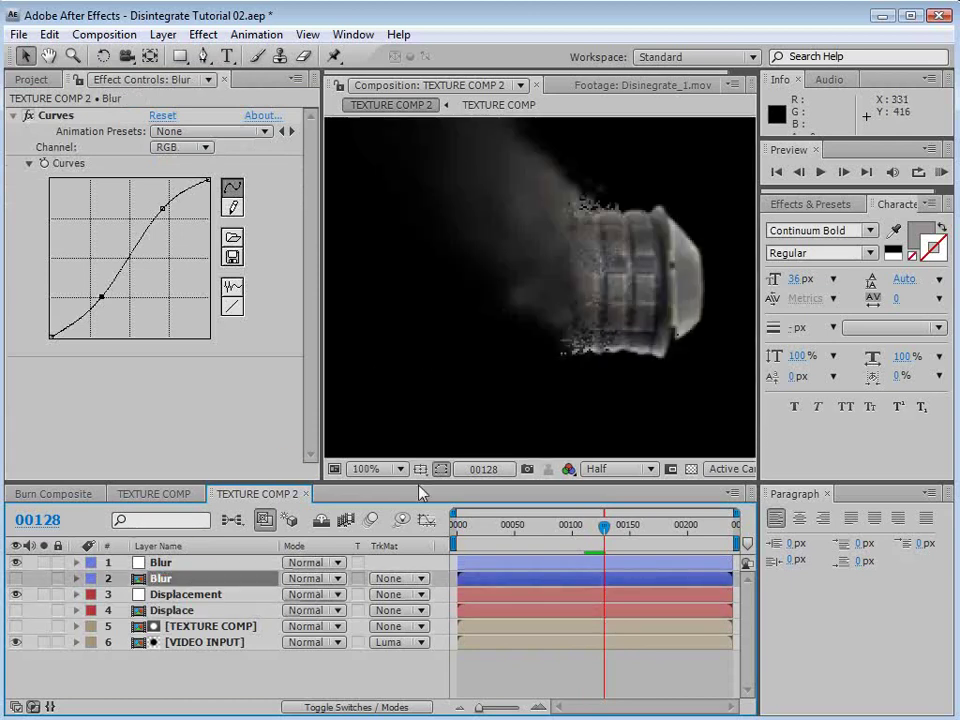
mouse_move(493, 577)
mouse_down()
mouse_move(502, 579)
mouse_move(491, 583)
mouse_up()
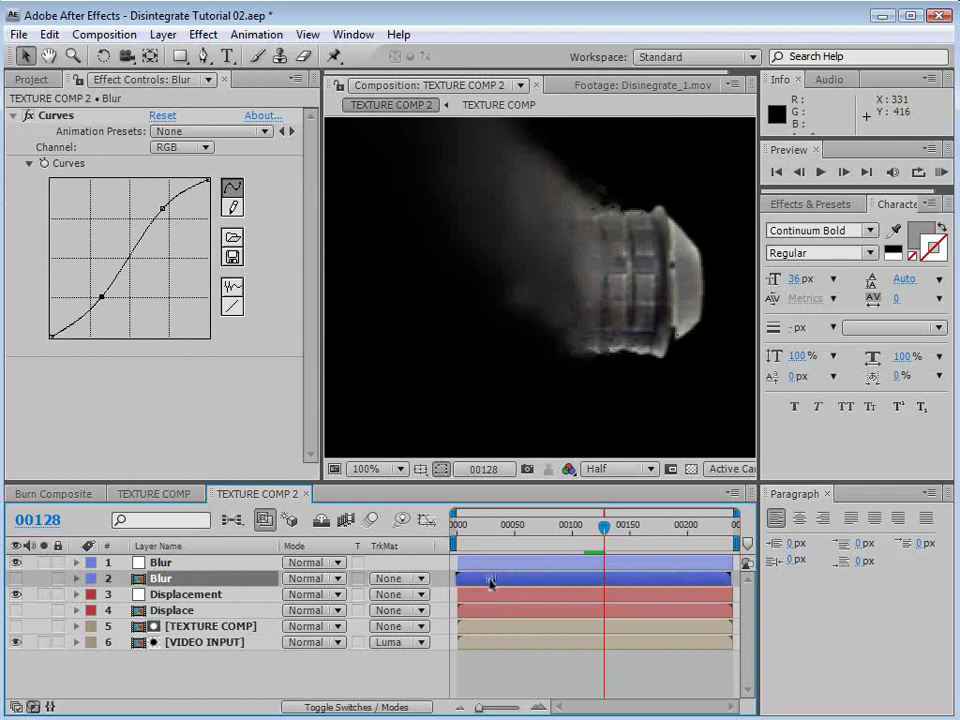
click(596, 528)
mouse_move(596, 530)
mouse_down()
mouse_move(576, 529)
mouse_move(598, 530)
mouse_move(593, 543)
mouse_up()
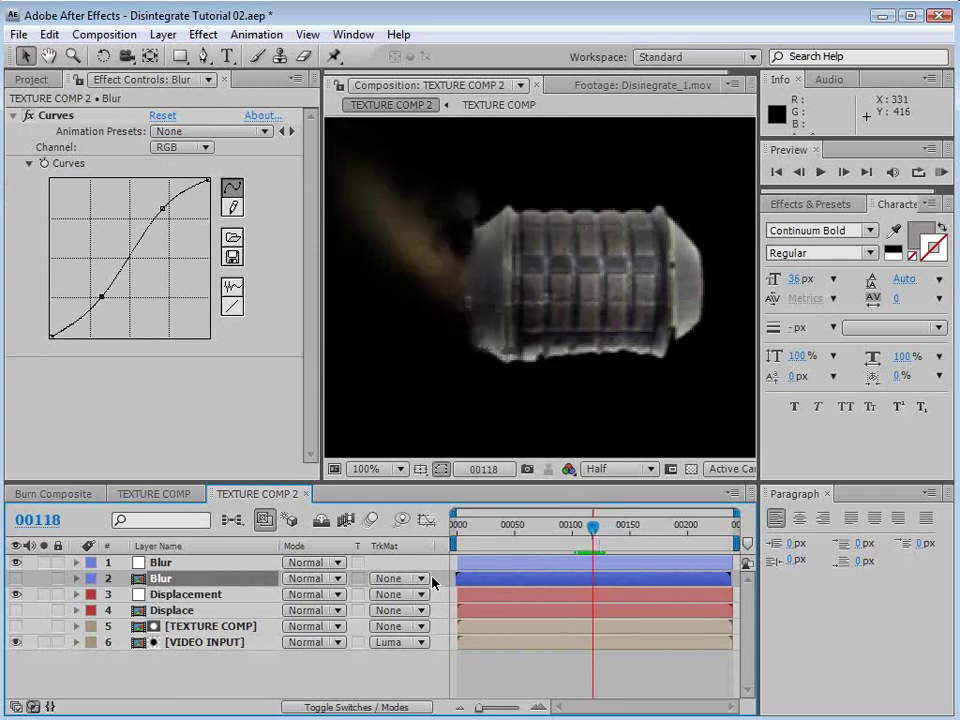
drag(469, 579, 472, 579)
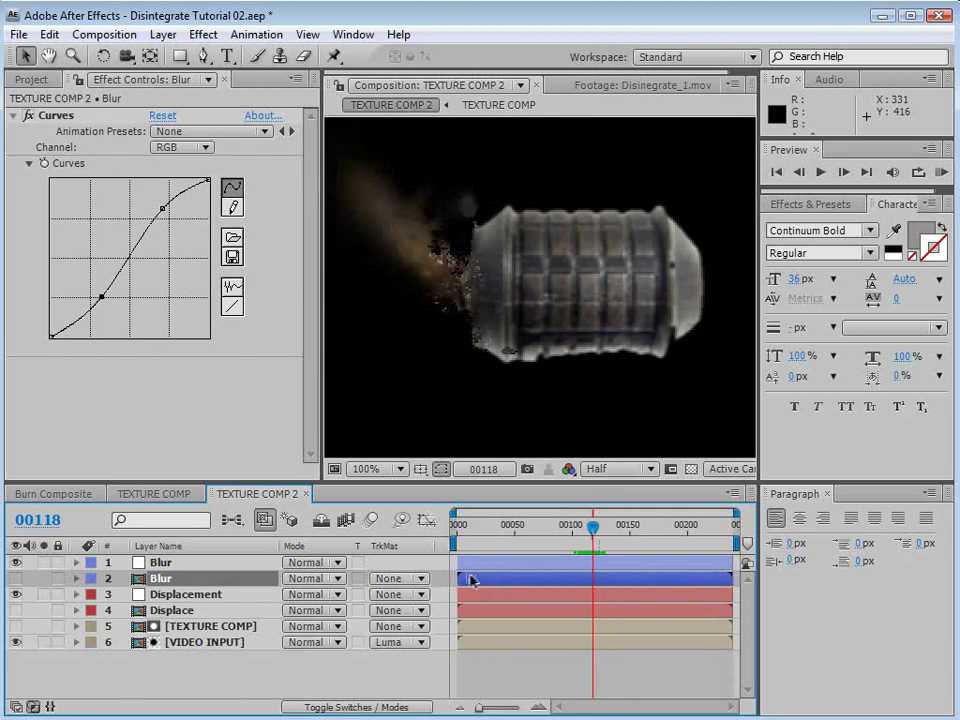
click(500, 679)
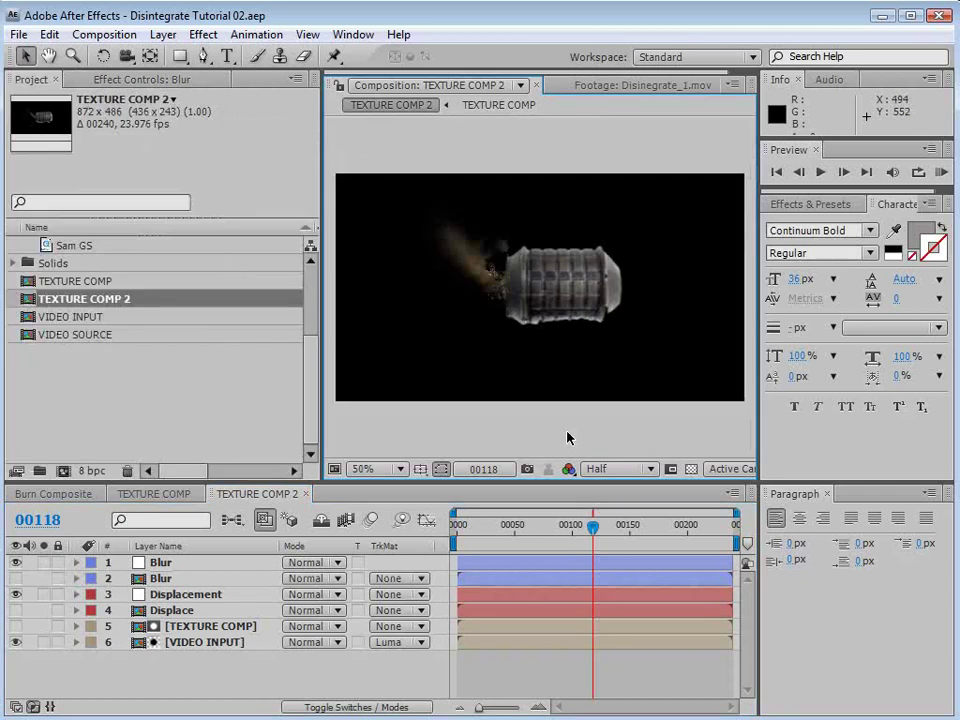
Step: Rename the TEXTURE COMP 2 composition as Disintegrate
click(112, 33)
click(114, 84)
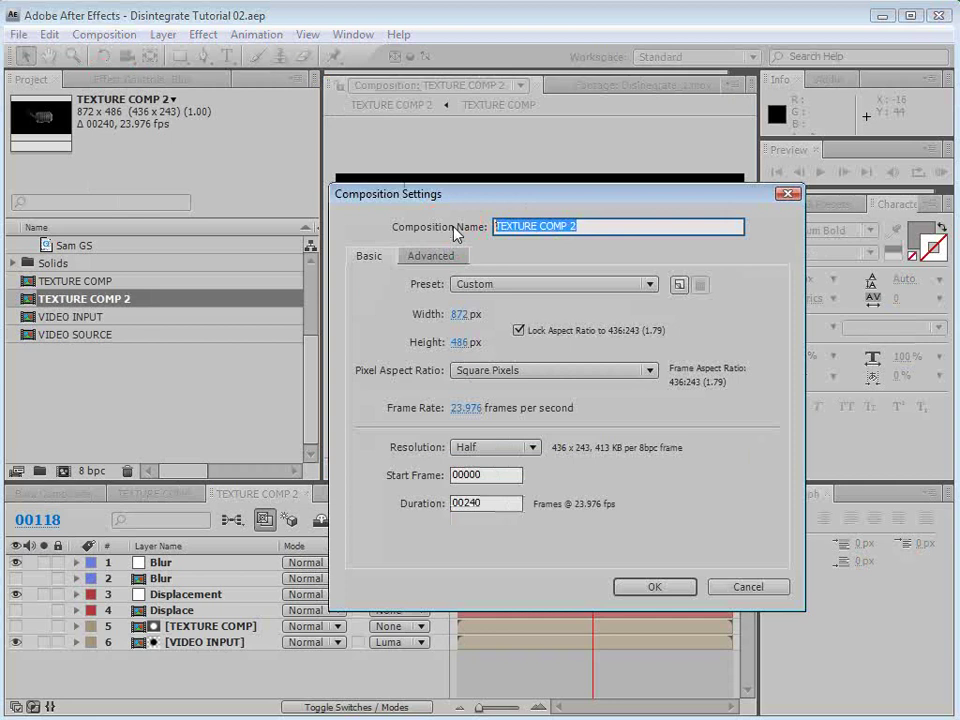
text(Disinteg)
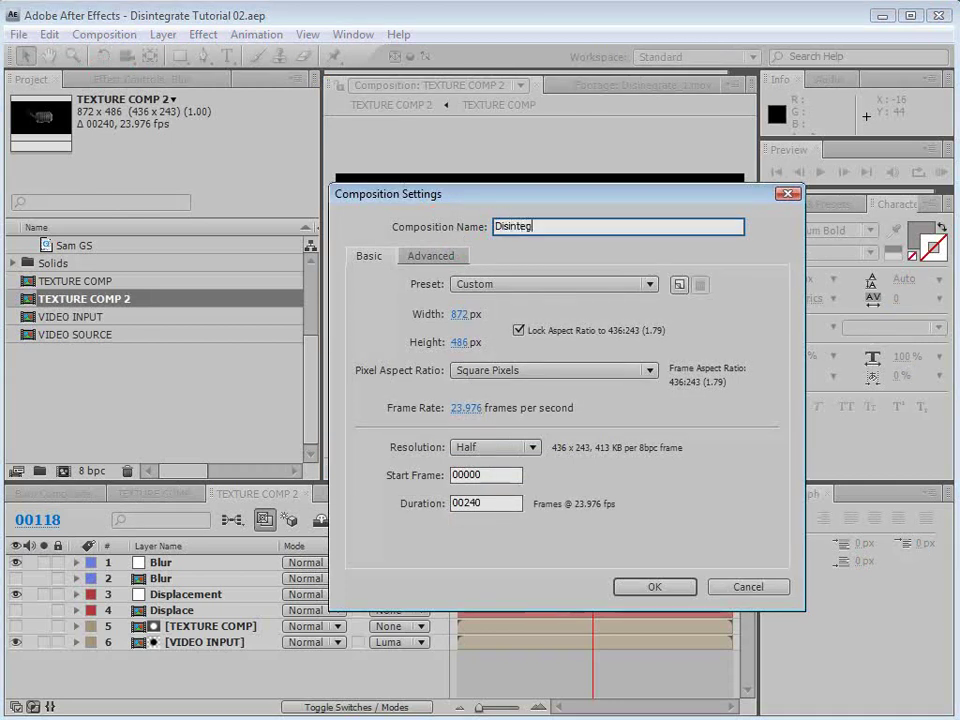
text(rate)
click(655, 587)
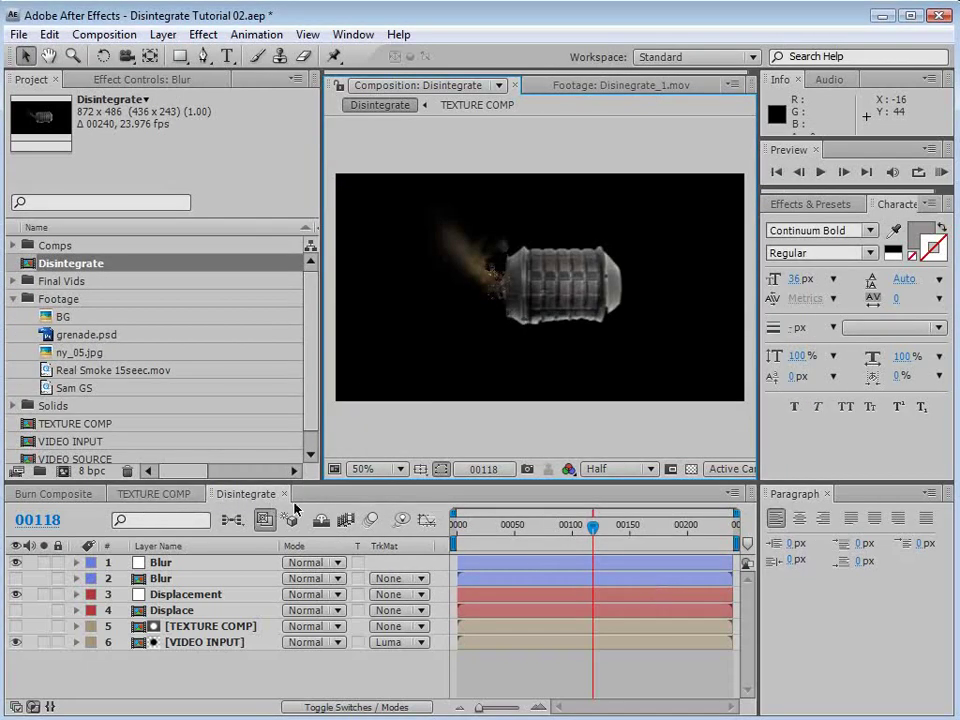
Step: Open the TEXTURE COMP composition and hide the Mode and TrkMat columns in its timeline
click(310, 452)
click(81, 406)
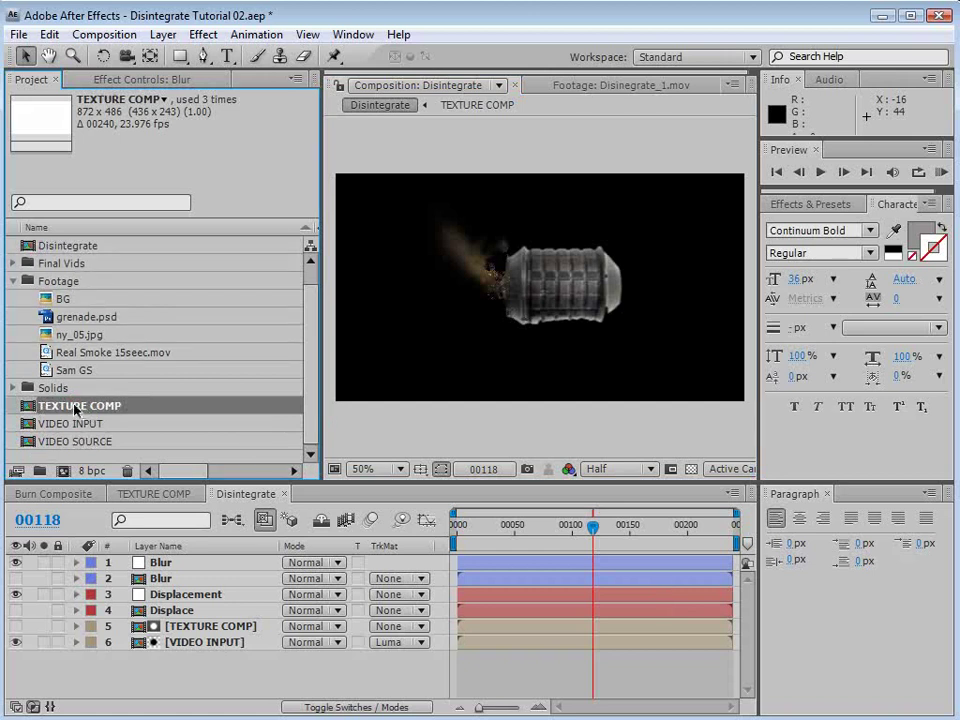
double_click(75, 408)
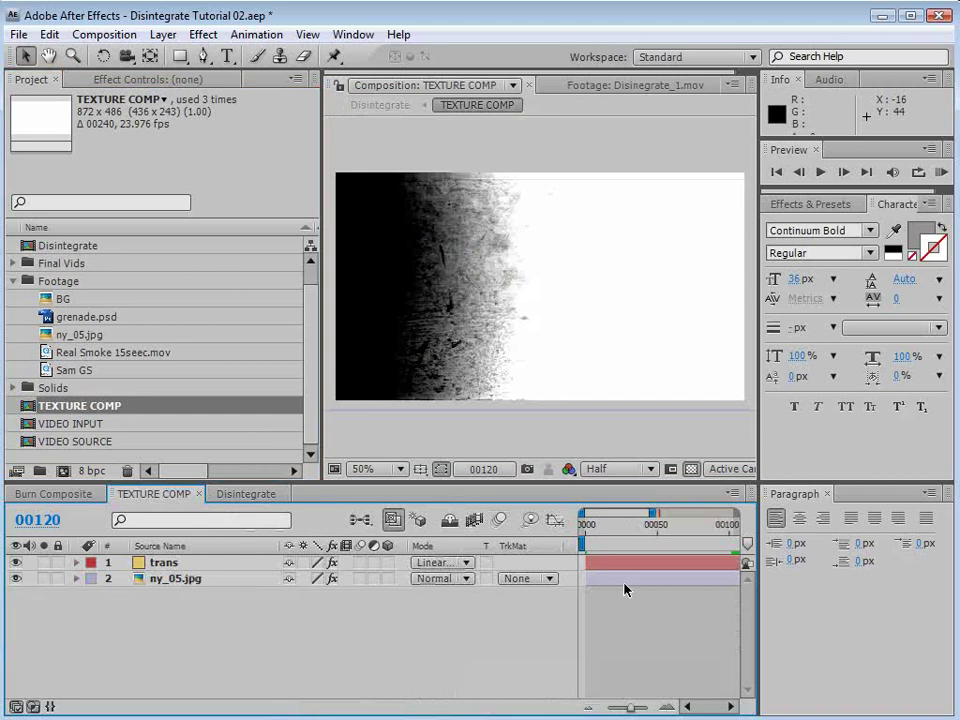
right_click(517, 545)
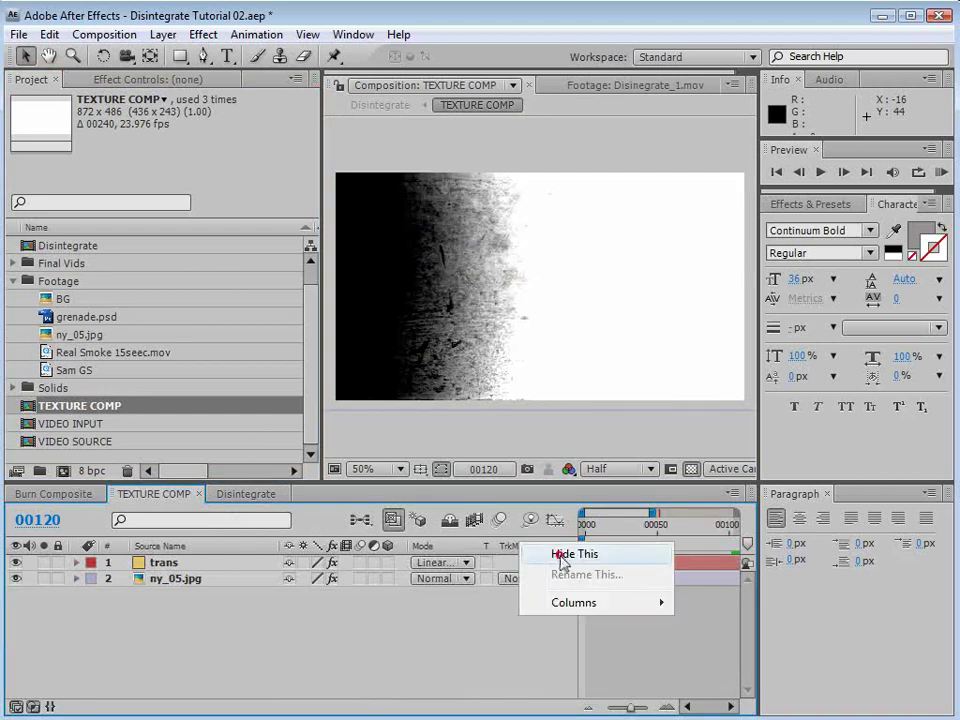
click(561, 559)
click(490, 566)
click(501, 630)
key(minus)
key(minus)
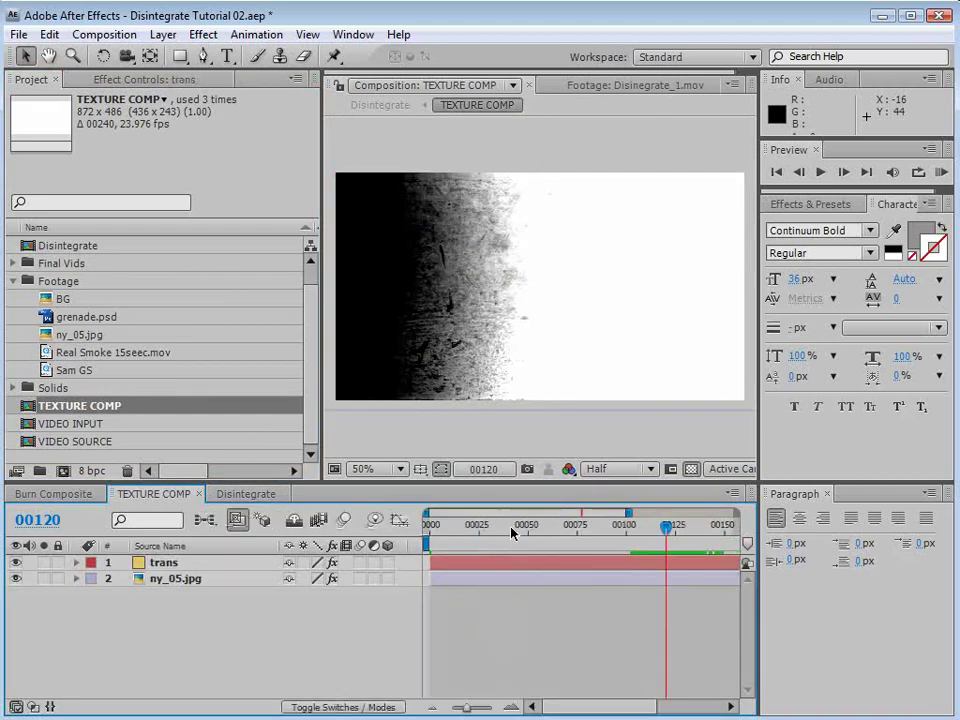
Step: Pre-compose the trans and ny_05.jpg layers into a composition named Original Texture Comp, moving all attributes into it
click(178, 565)
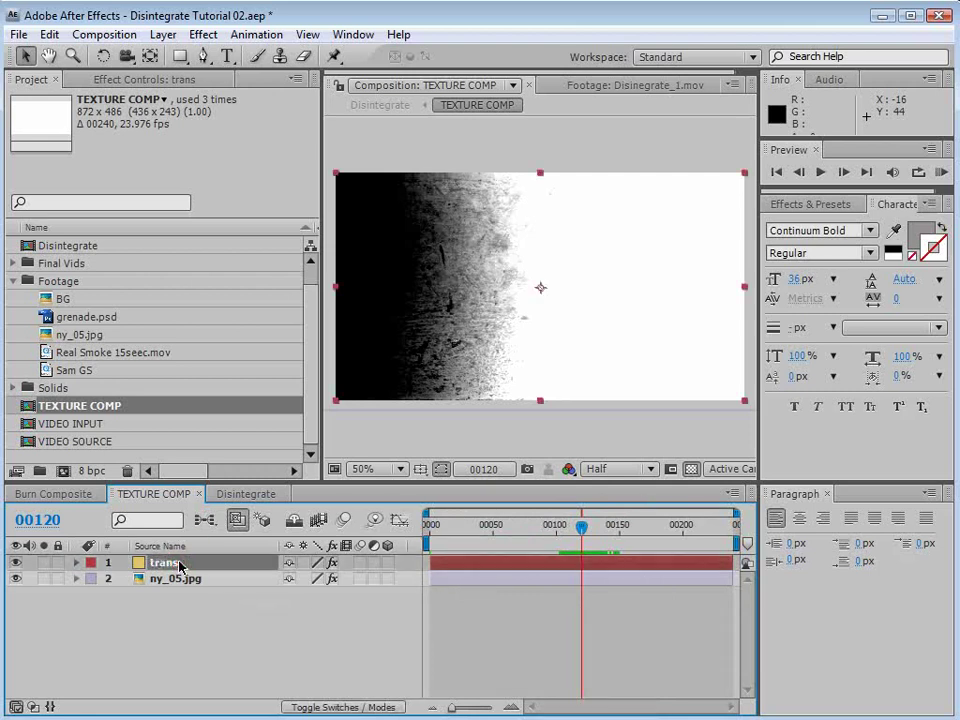
shift+click(190, 580)
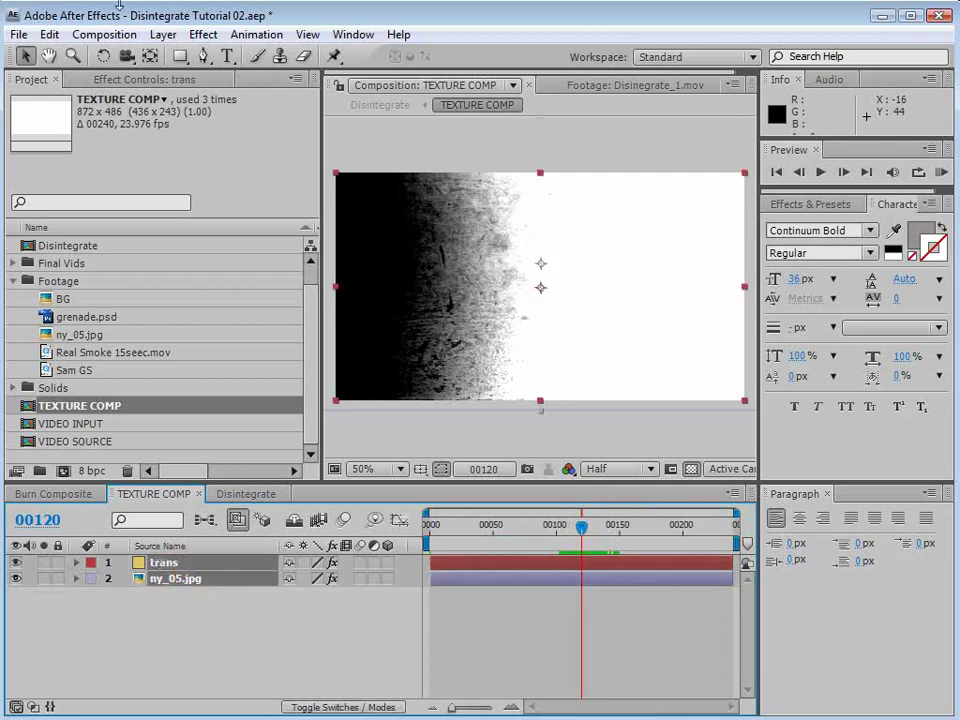
click(163, 34)
click(229, 706)
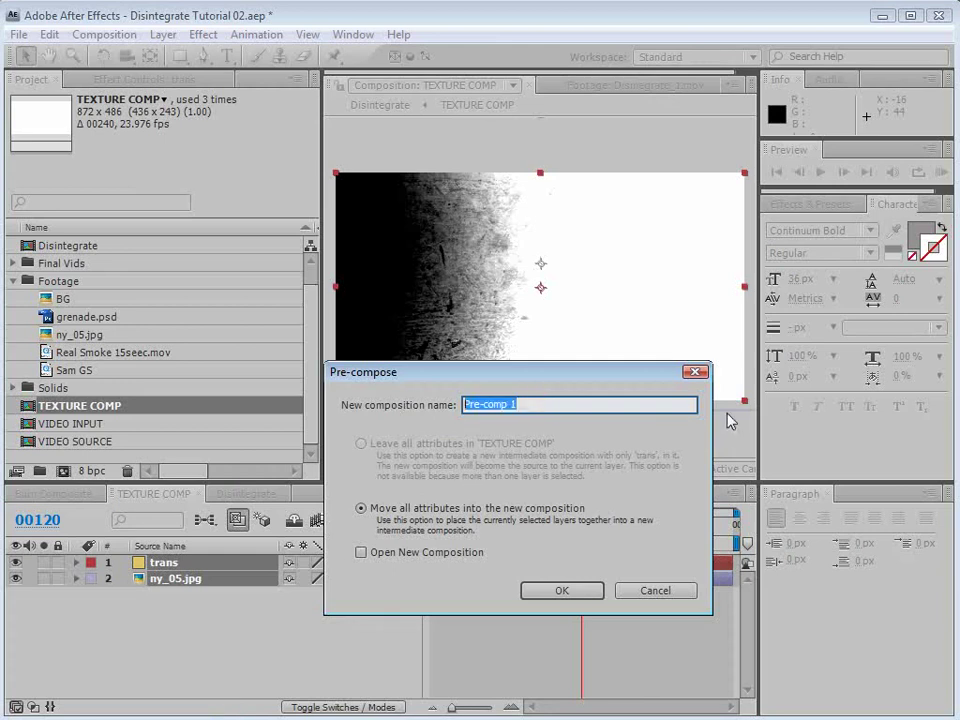
text(O)
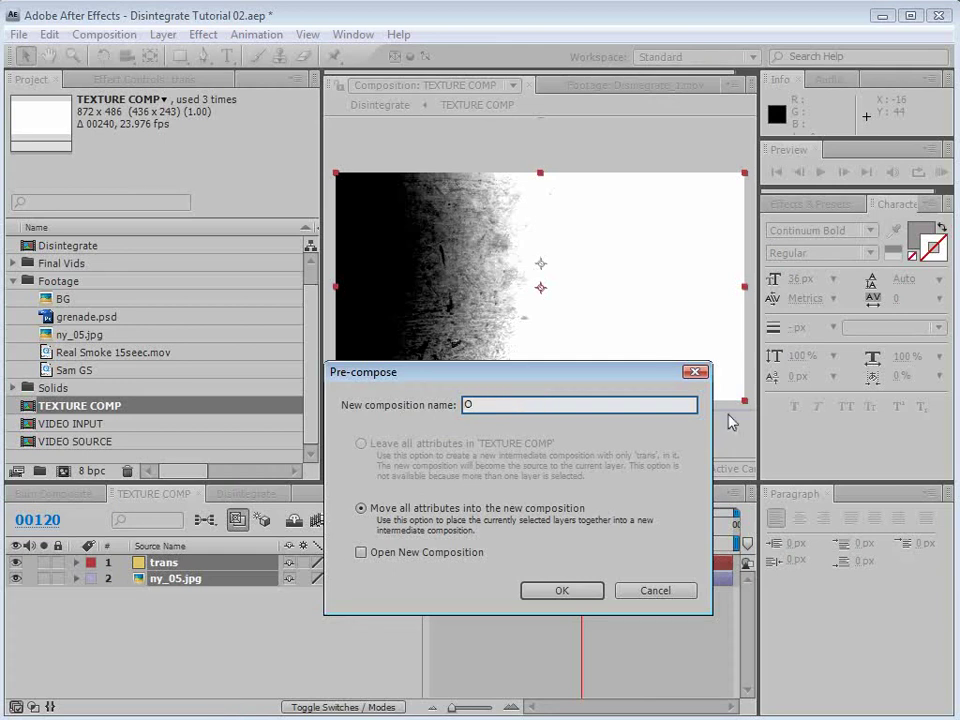
text(riginal Texture )
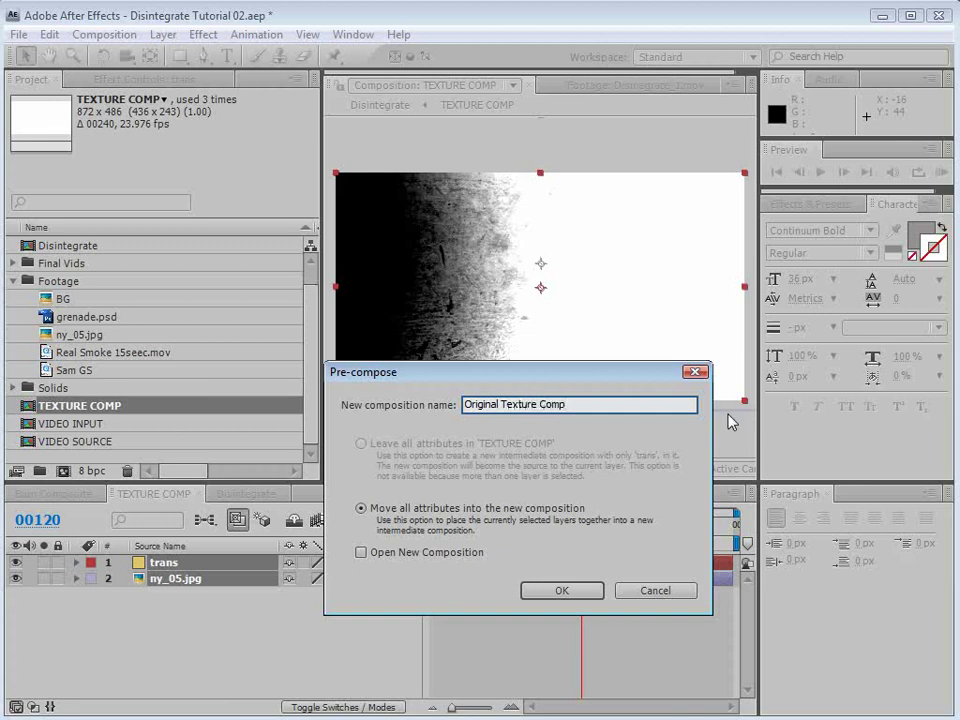
text(Comp)
click(562, 591)
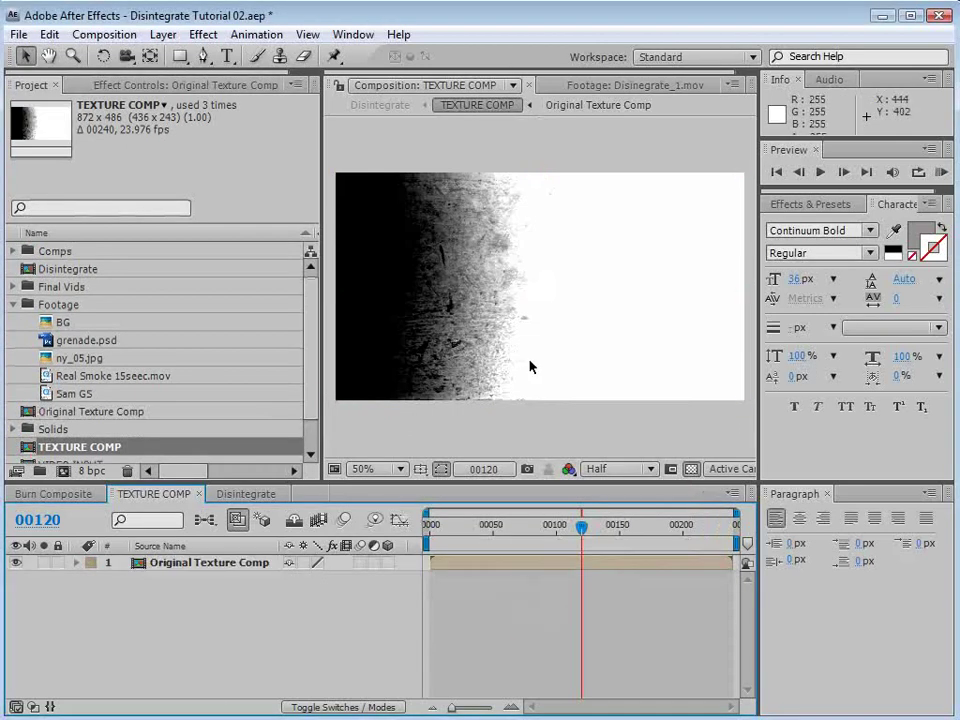
Step: Apply the Fast Blur and Turbulent Displace effects to the Original Texture Comp layer
click(440, 560)
click(203, 35)
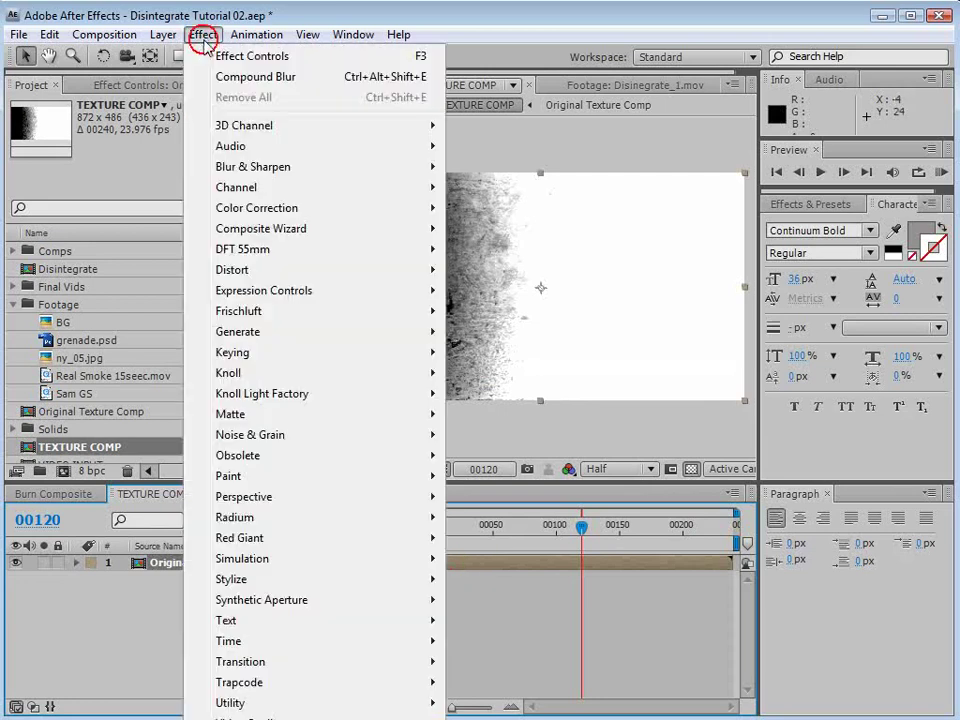
mouse_move(206, 167)
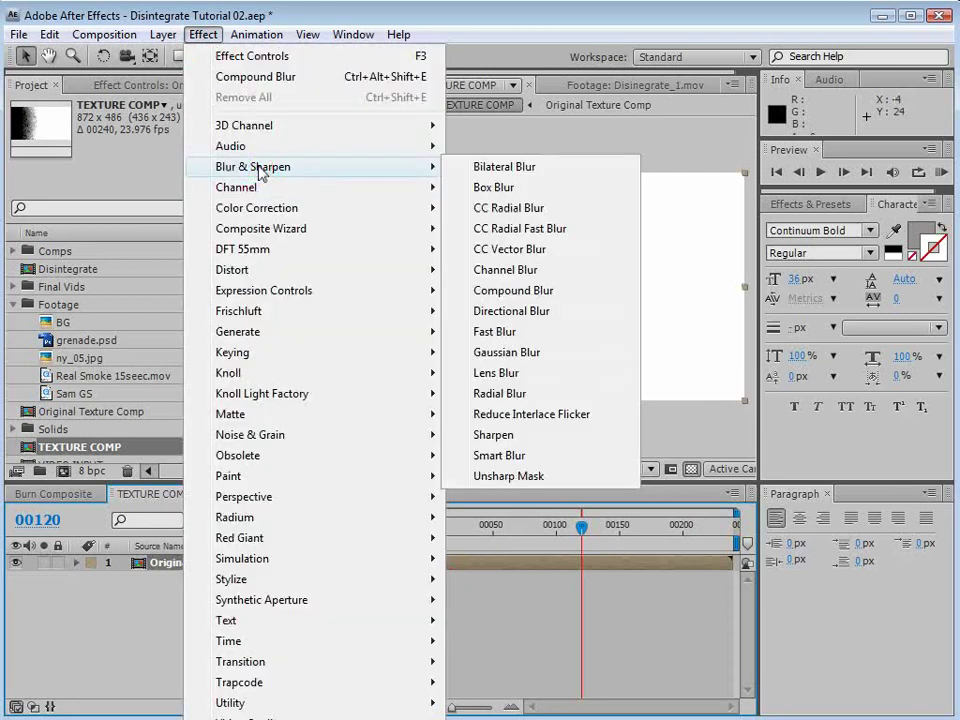
click(503, 334)
click(203, 35)
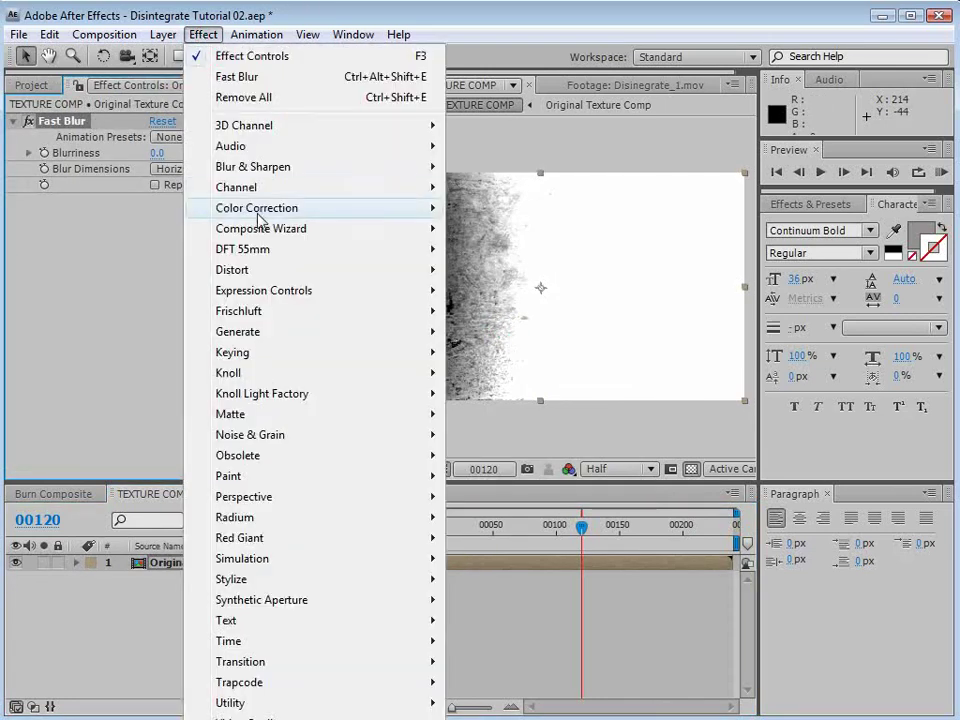
click(262, 212)
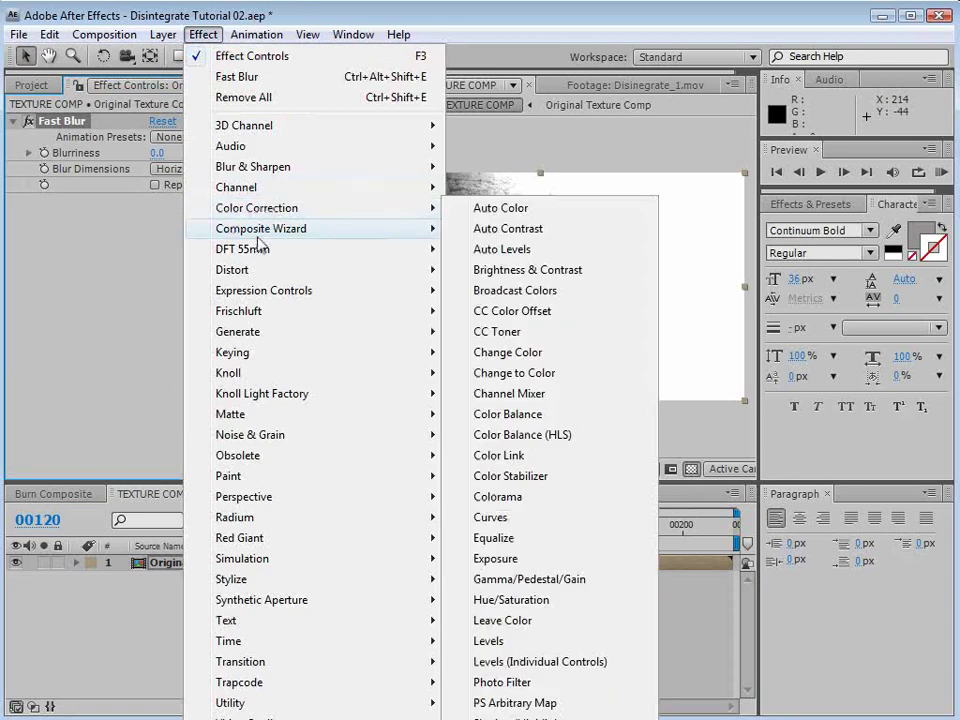
click(257, 270)
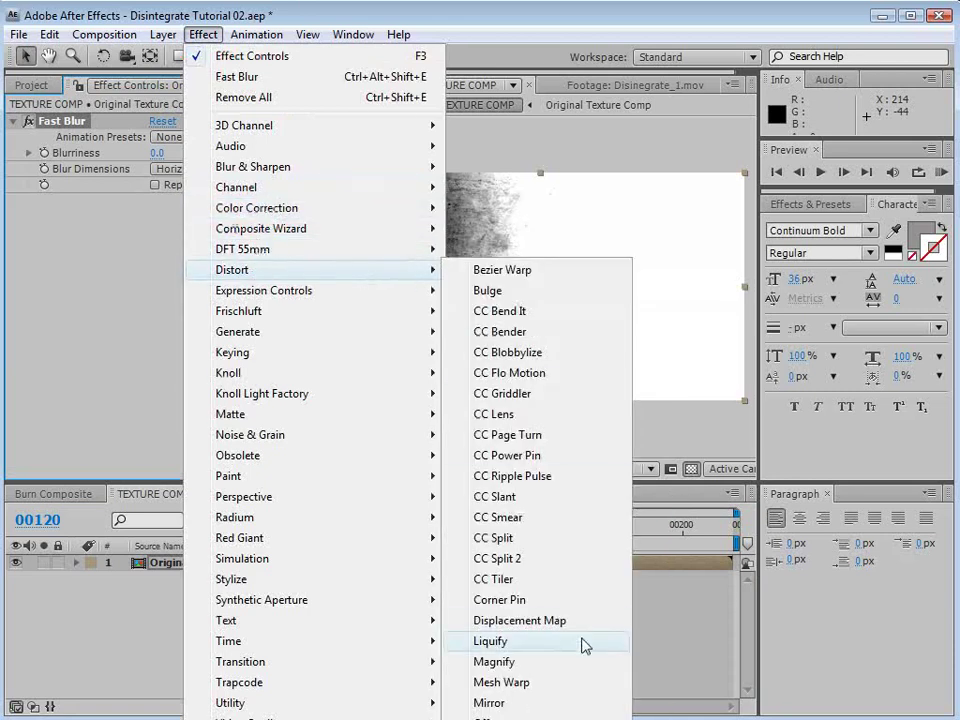
click(515, 718)
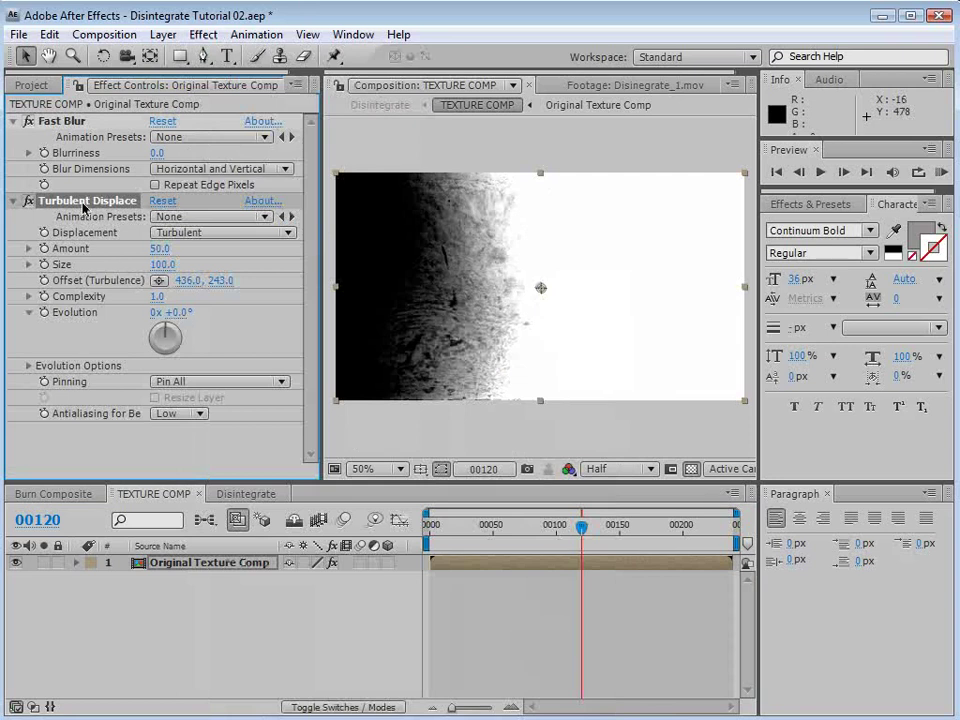
Step: Set the Turbulent Displace effect's size to 28
click(160, 264)
text(24)
key(Return)
drag(108, 277, 111, 276)
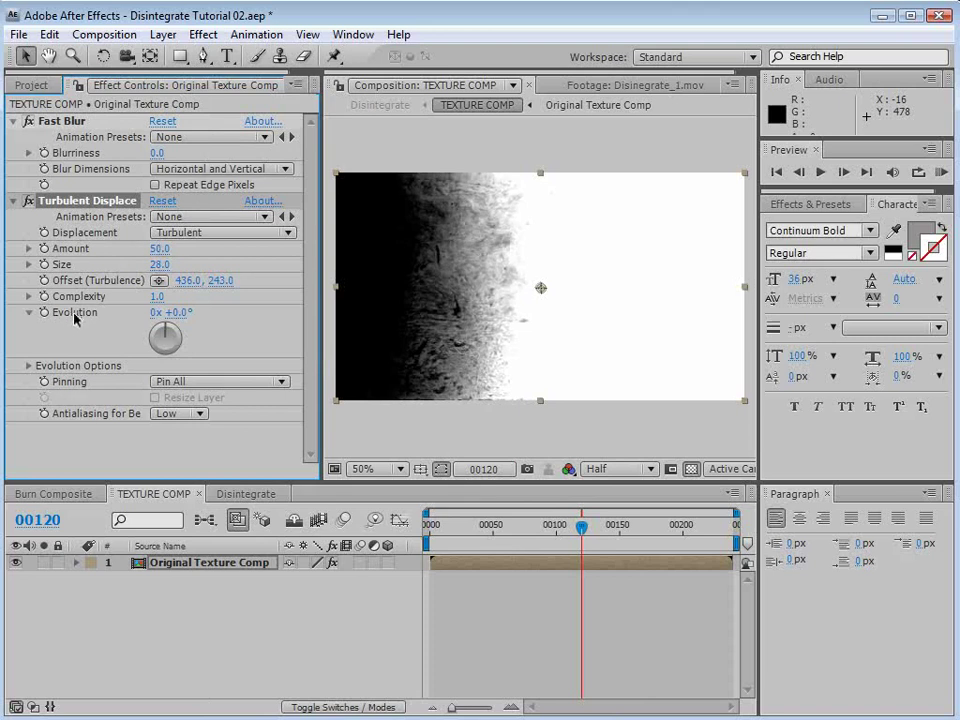
Step: Animate the Turbulent Displace Evolution on Original Texture Comp with the expression time*250 and scrub through the result
alt+click(43, 313)
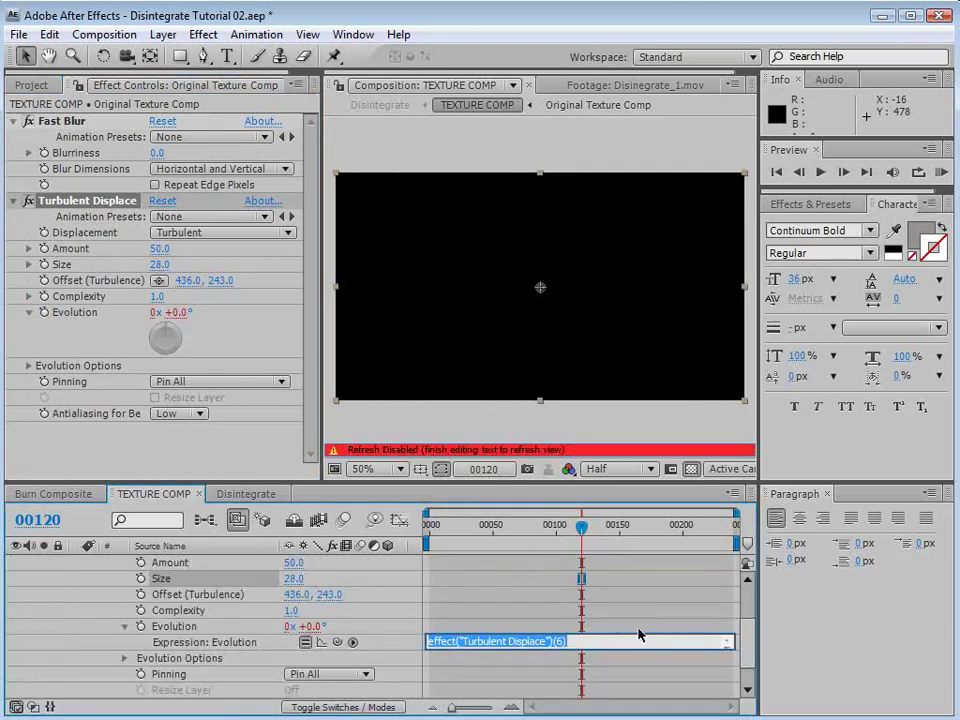
text(tim)
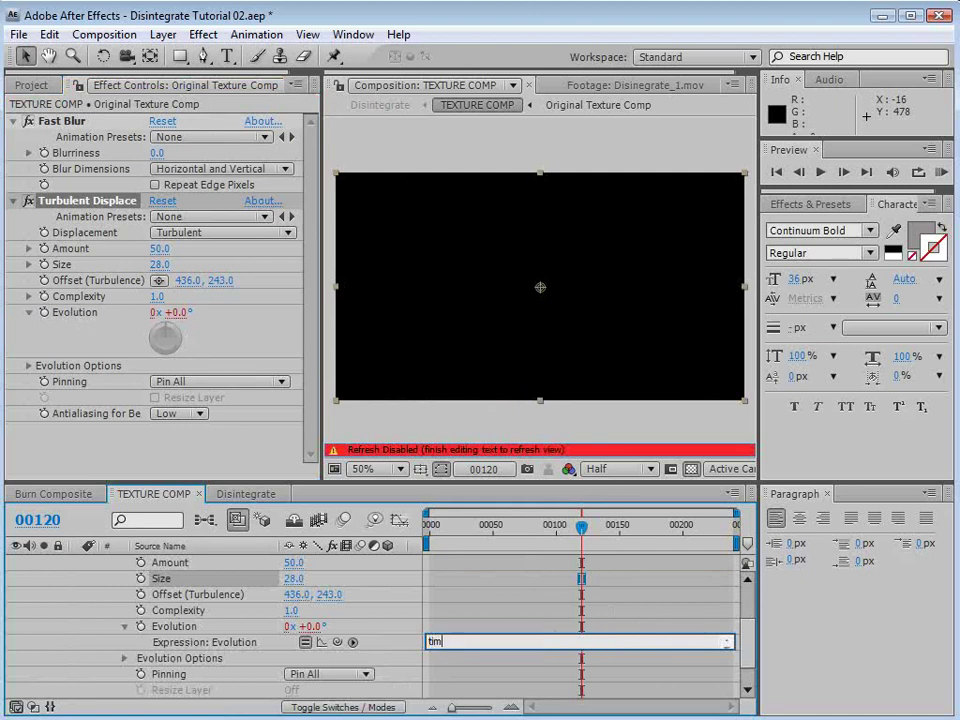
text(e*250)
click(450, 567)
drag(470, 523, 580, 557)
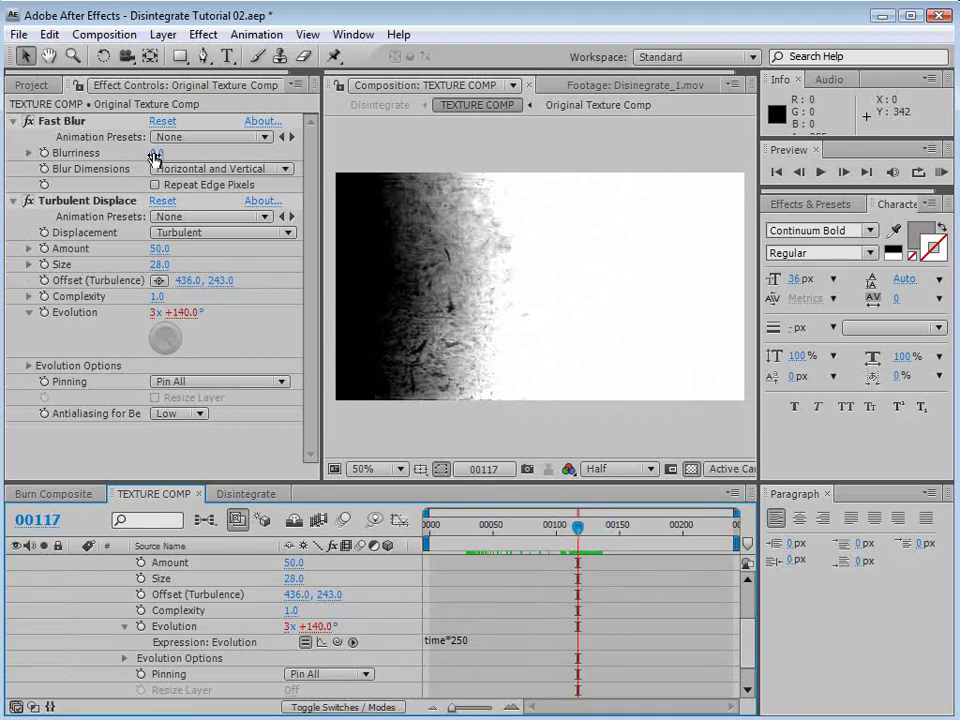
Step: Move Fast Blur below Turbulent Displace, set its Blurriness to 10, and enable Repeat Edge Pixels
drag(82, 123, 58, 325)
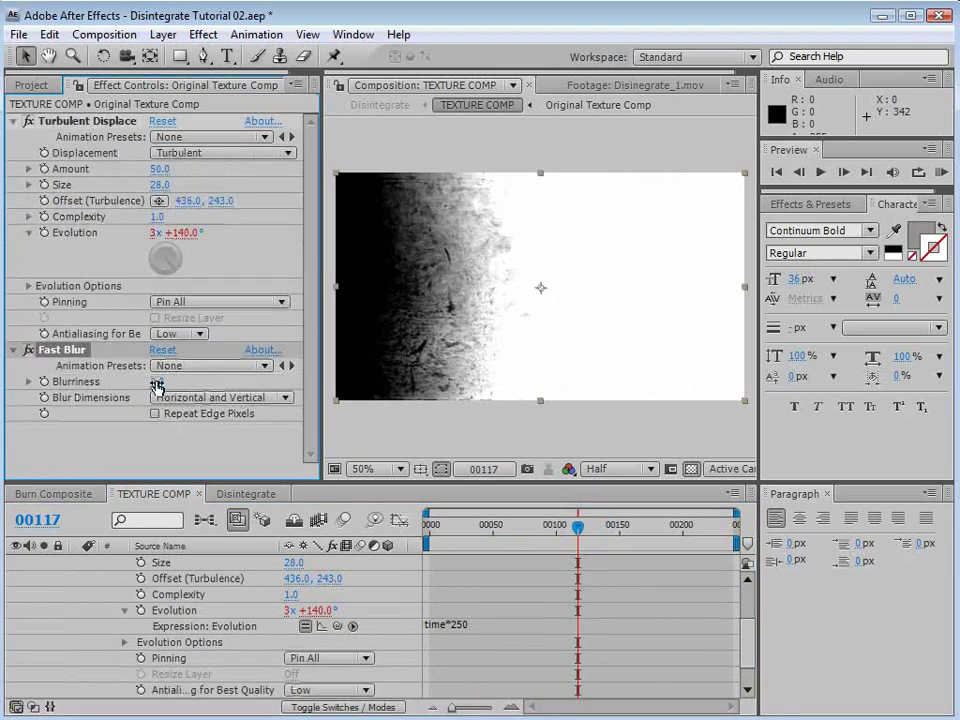
click(157, 381)
text(10)
key(Return)
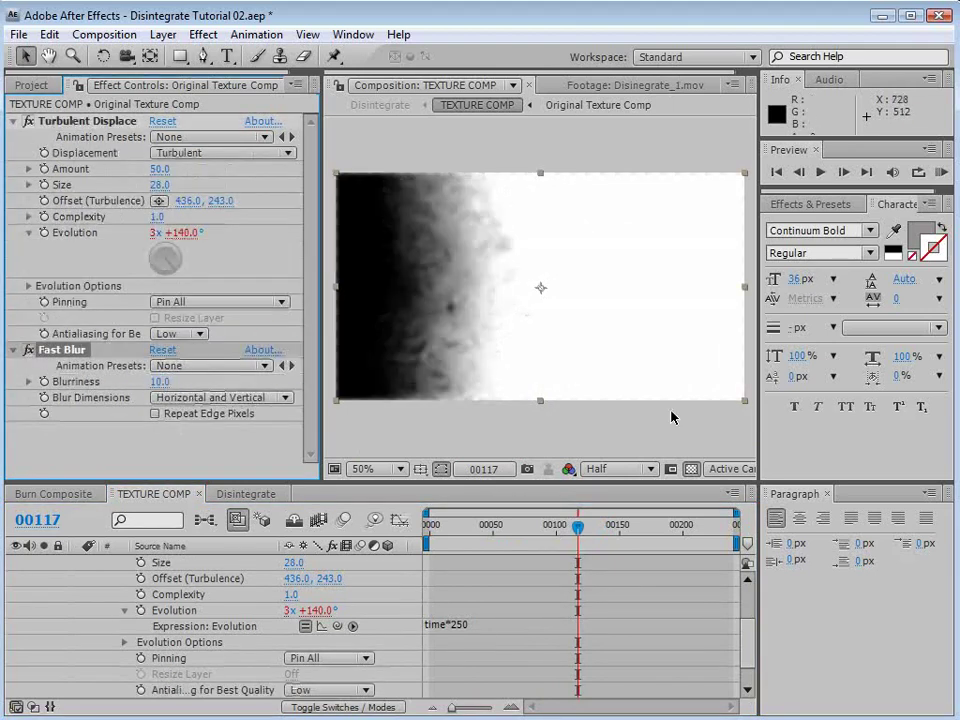
click(155, 413)
mouse_move(577, 526)
mouse_down()
mouse_move(592, 526)
mouse_move(580, 538)
mouse_move(617, 532)
mouse_move(590, 528)
mouse_up()
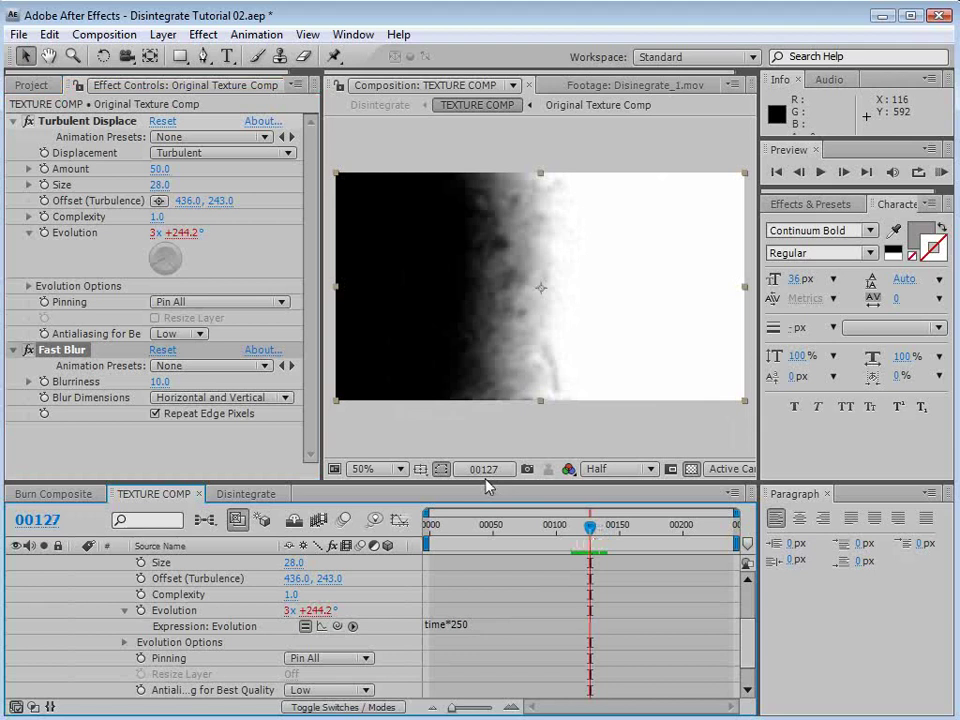
Step: Inspect the Blur map layer on its own in the Disintegrate composition, restore its hidden state, and scrub the composite
click(240, 496)
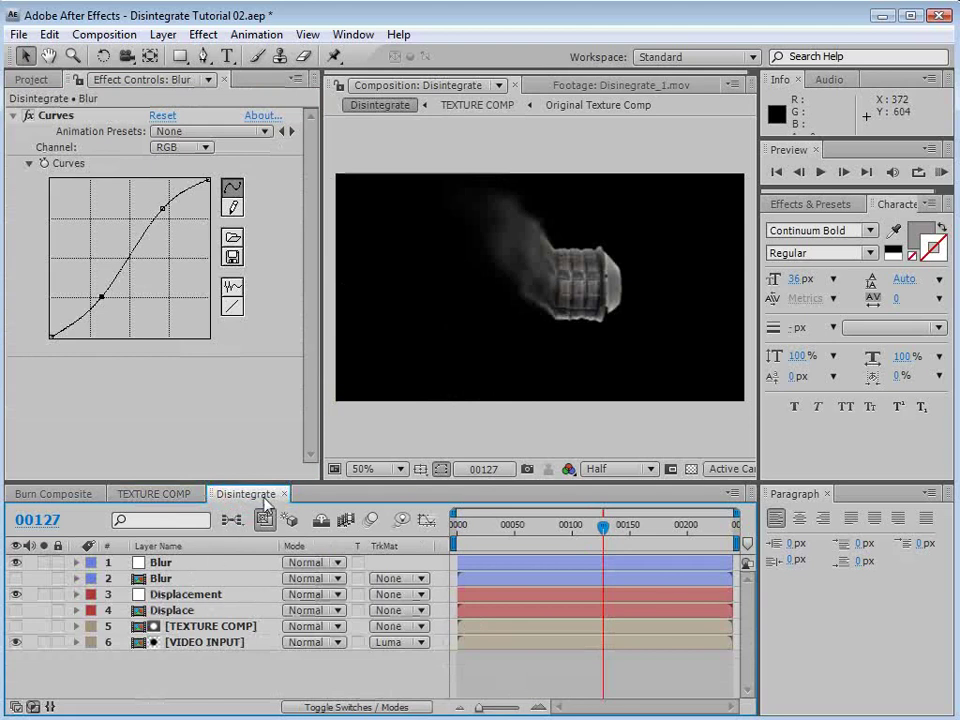
click(16, 578)
click(43, 578)
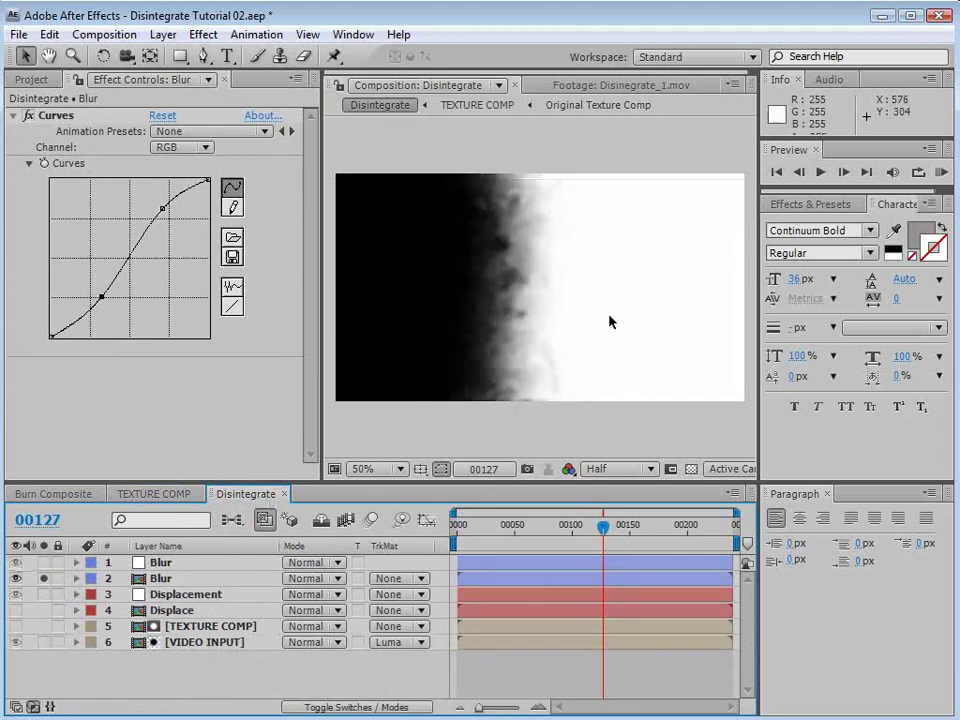
click(43, 579)
click(16, 579)
click(150, 492)
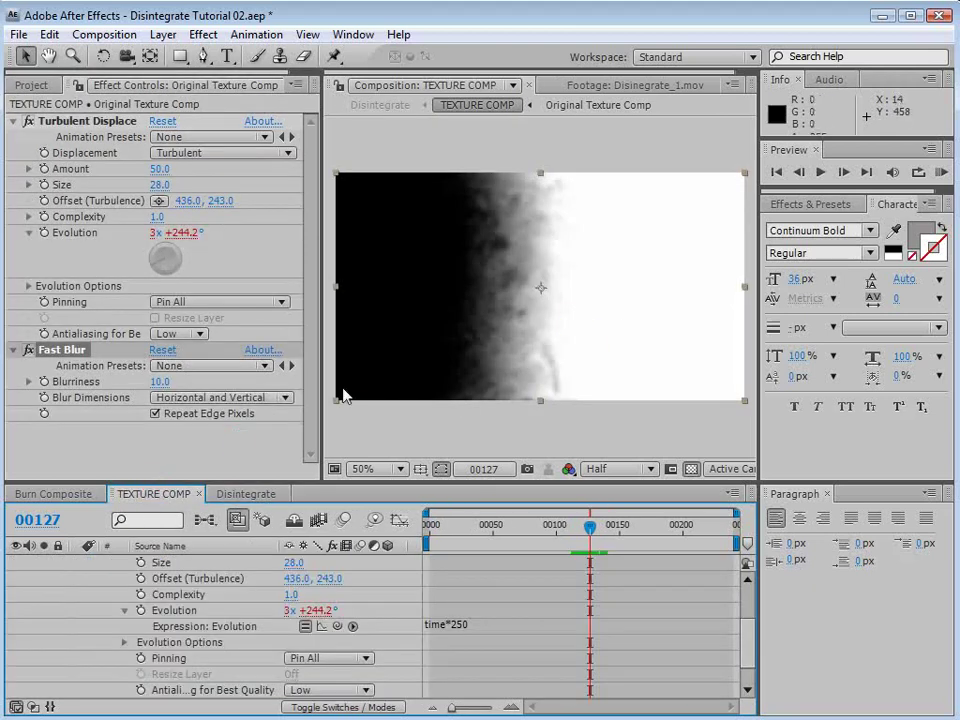
click(246, 493)
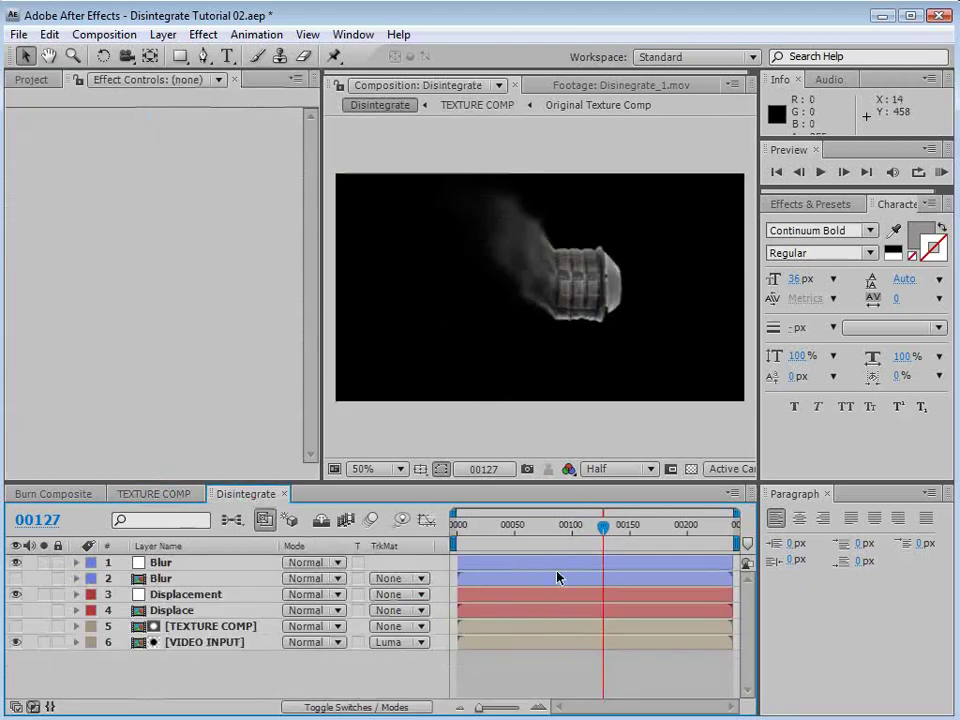
drag(603, 526, 587, 532)
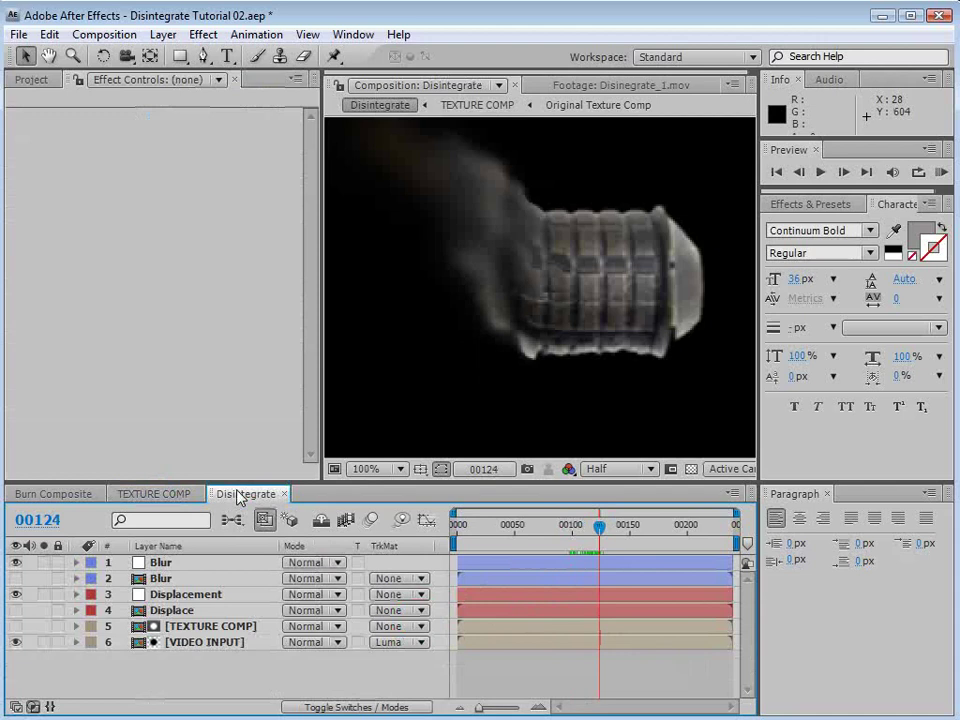
Step: Turn off Fast Blur on Original Texture Comp and examine the dissolving edge in the Disintegrate composition
click(140, 493)
click(28, 352)
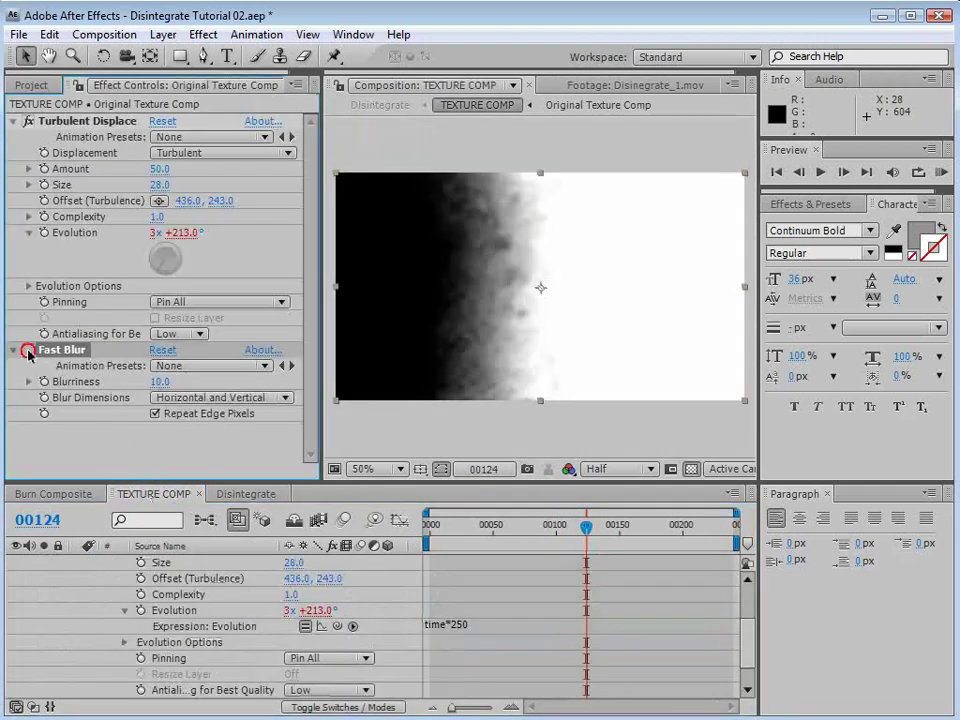
click(244, 493)
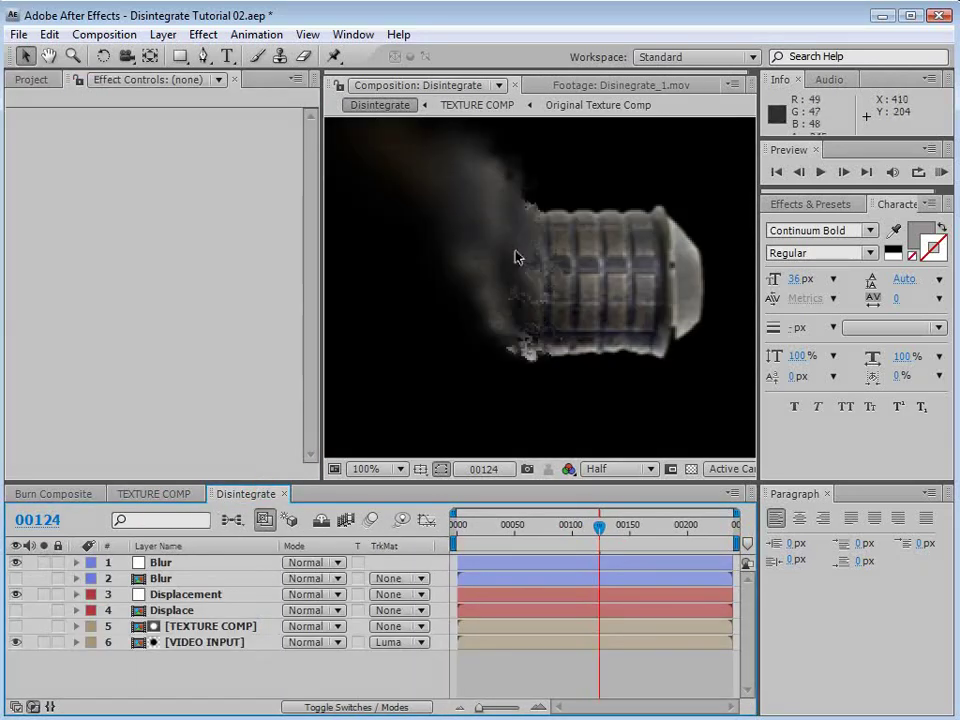
scroll(517, 257, up, 1)
scroll(538, 360, down, 1)
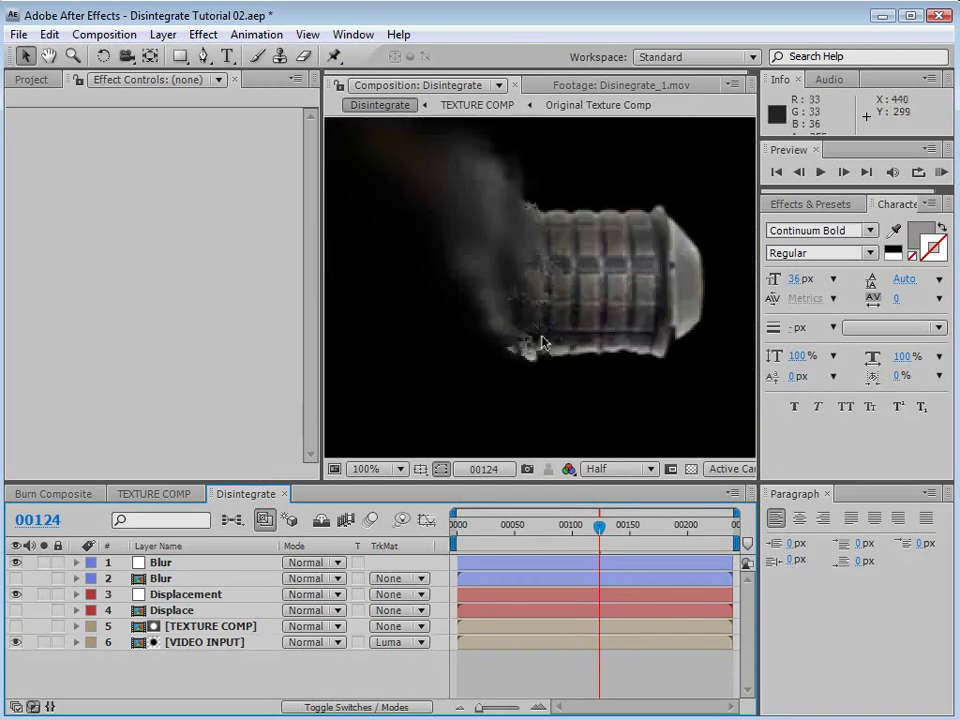
Step: Set the Disintegrate preview to full resolution and turn Fast Blur back on for Original Texture Comp, checking frame 123
key(ctrl+j)
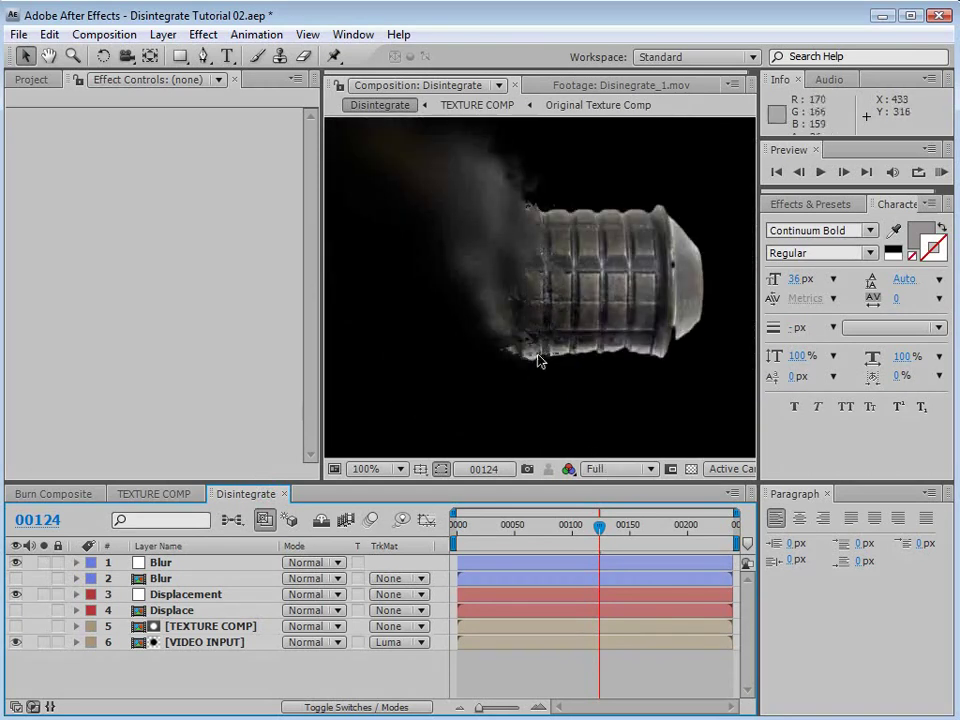
click(160, 494)
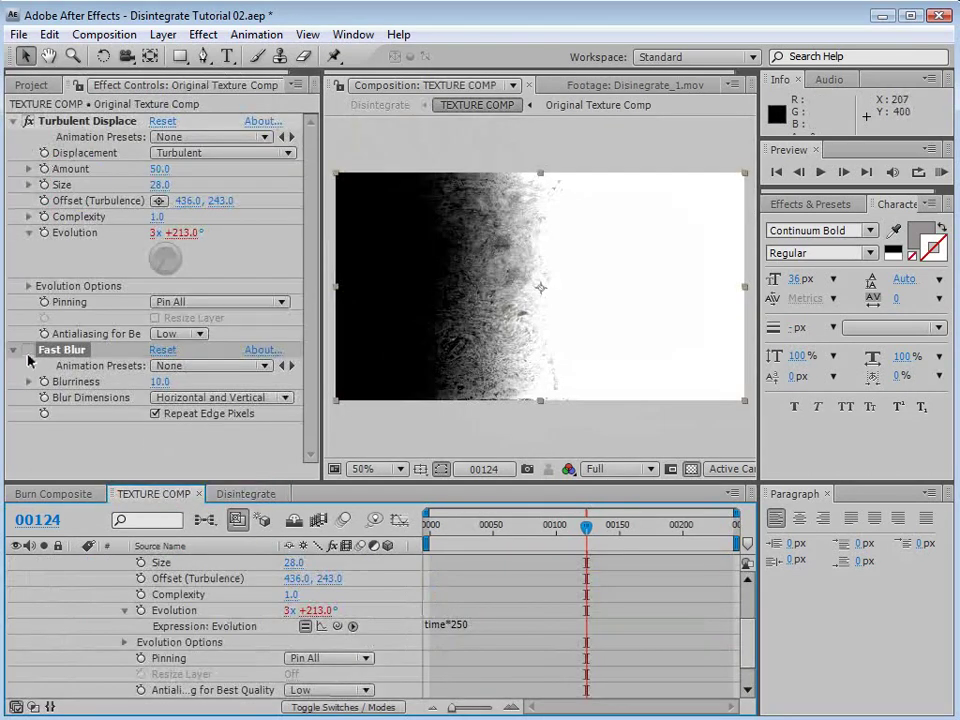
click(246, 494)
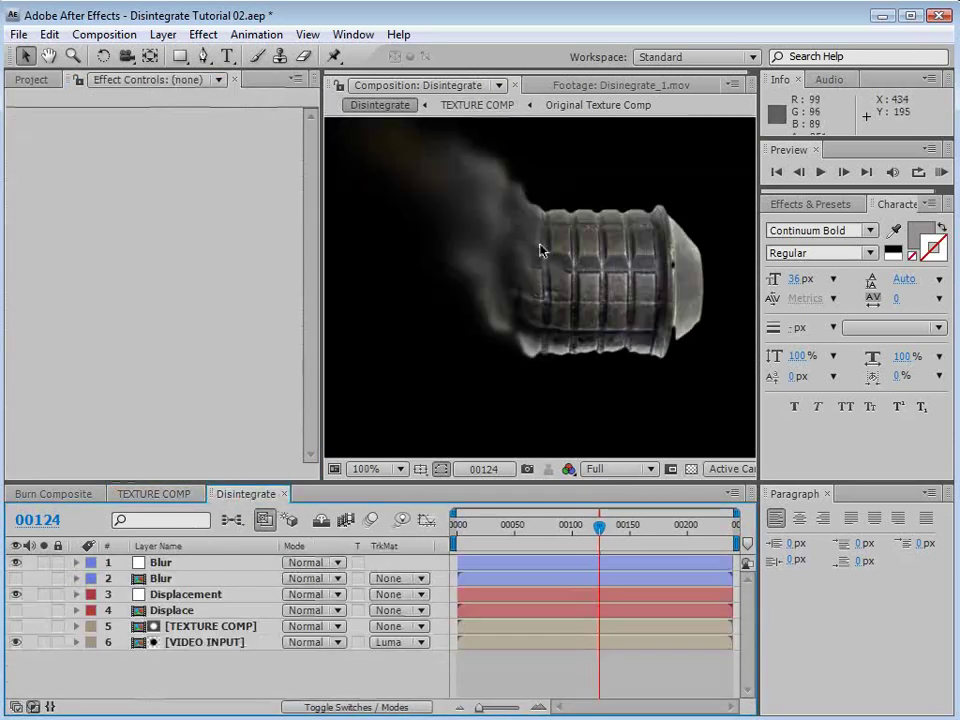
drag(598, 527, 589, 557)
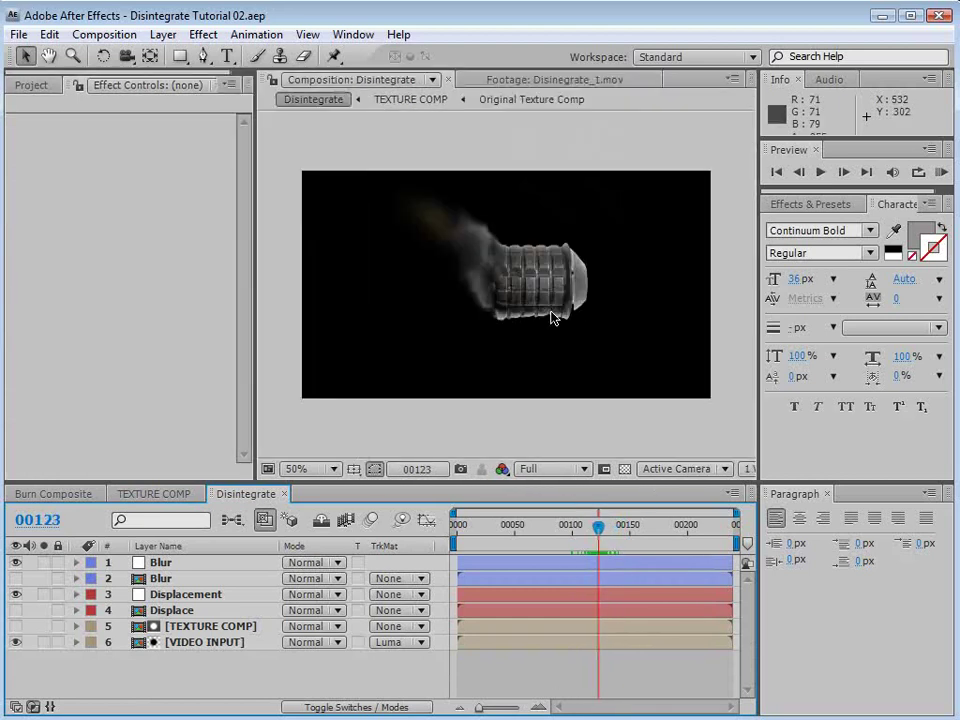
key(period)
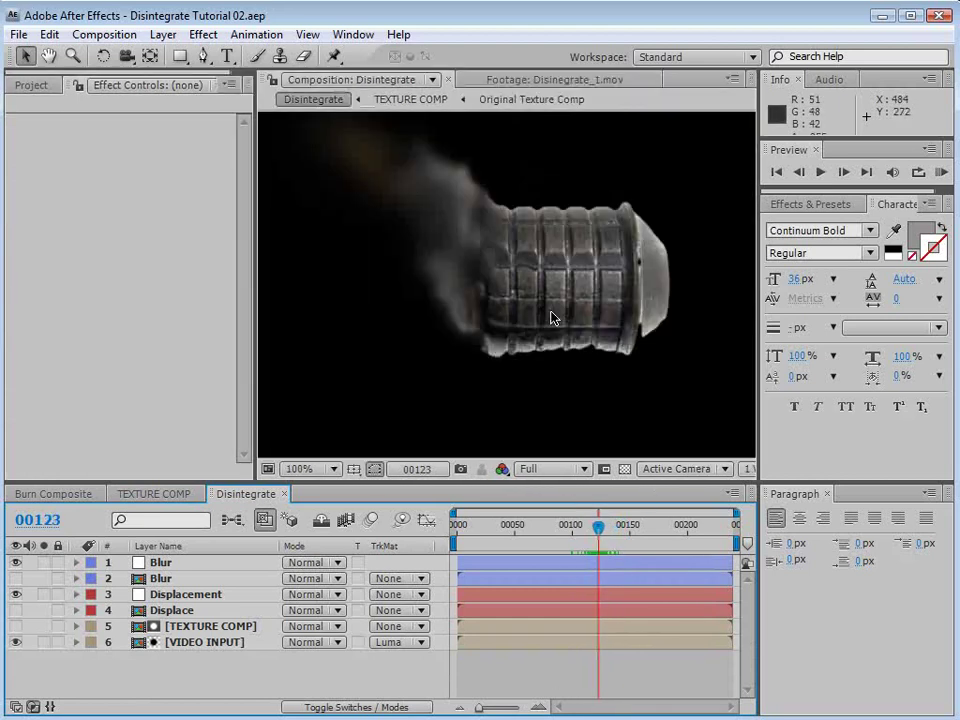
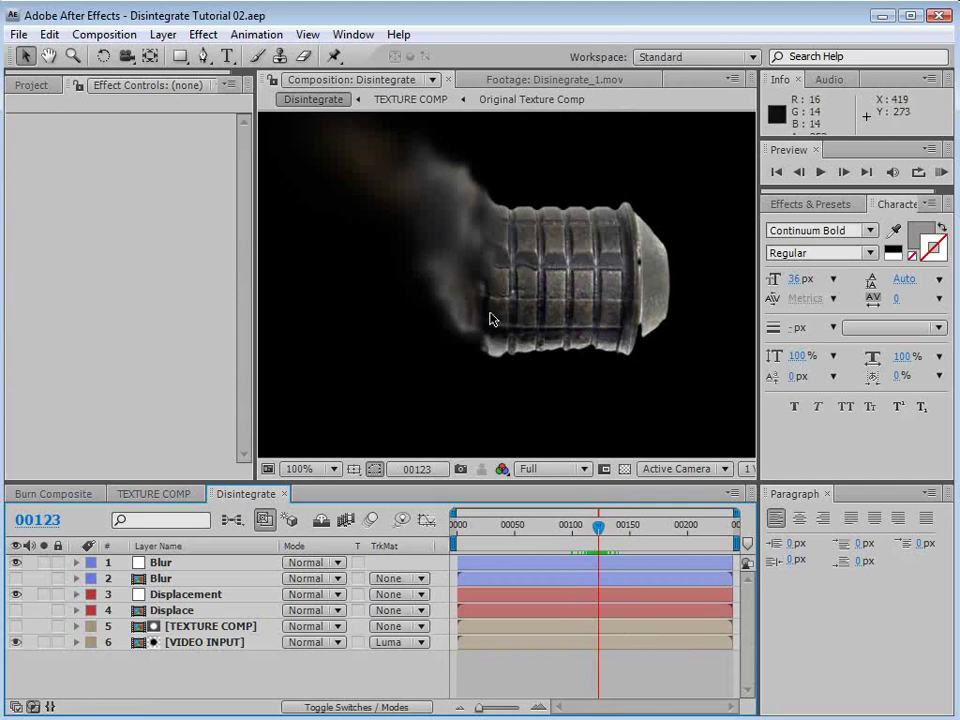
Step: Add an adjustment layer to the Disintegrate composition and name it Turbulence
click(166, 35)
click(180, 58)
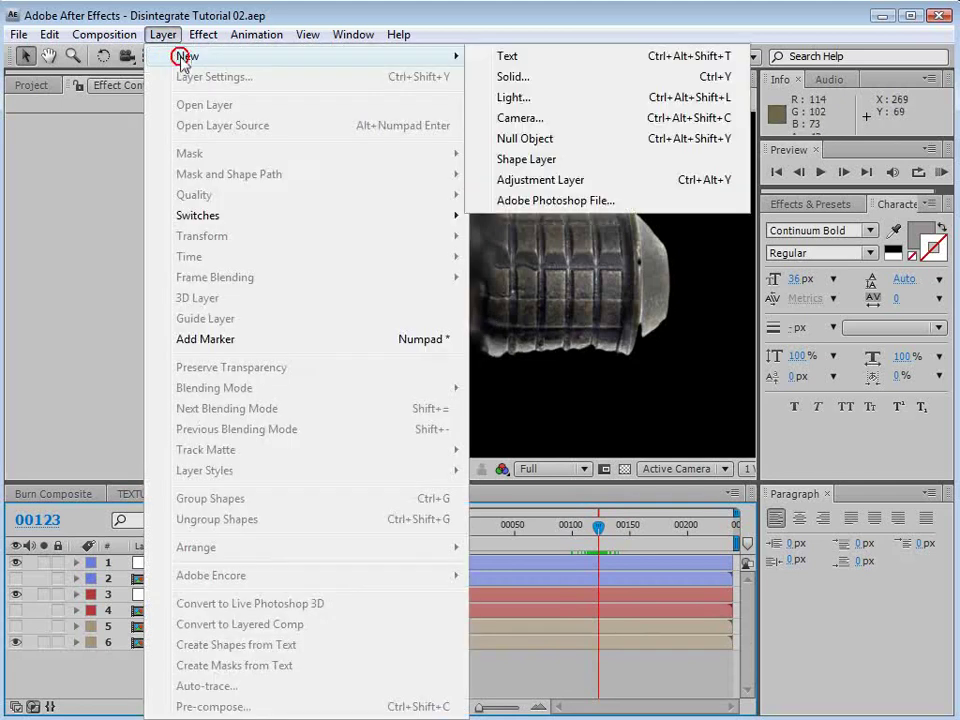
click(531, 178)
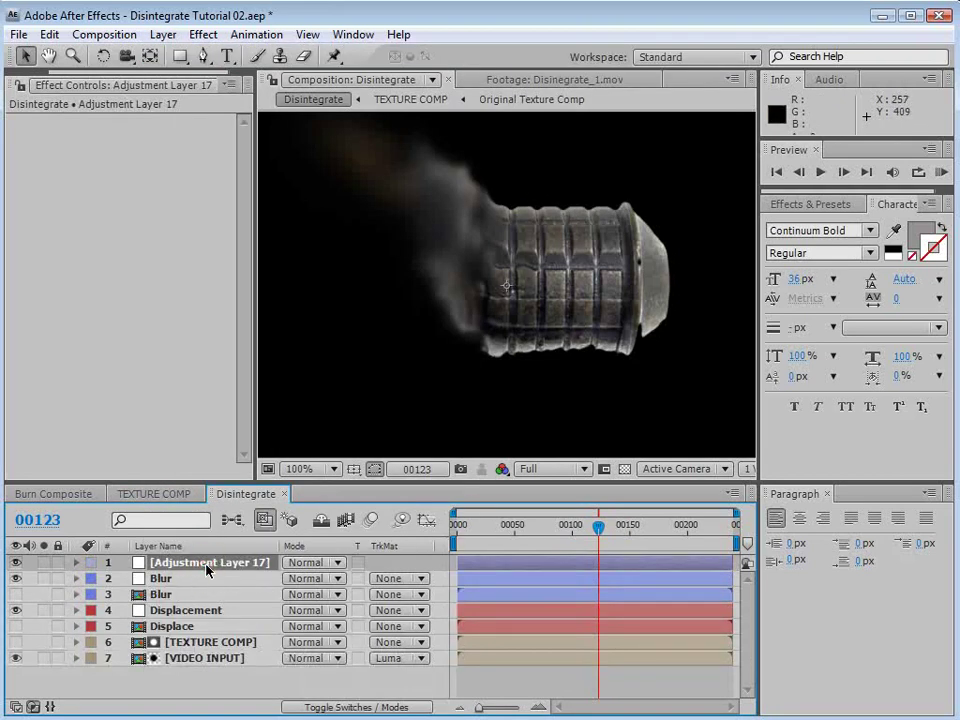
key(Return)
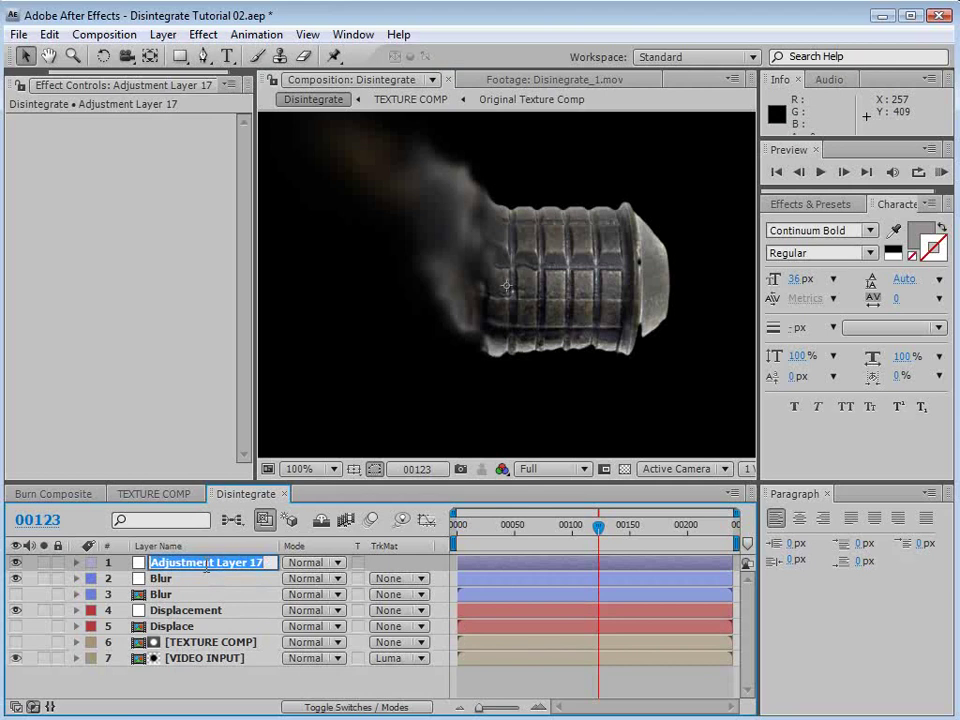
text(Turbulence)
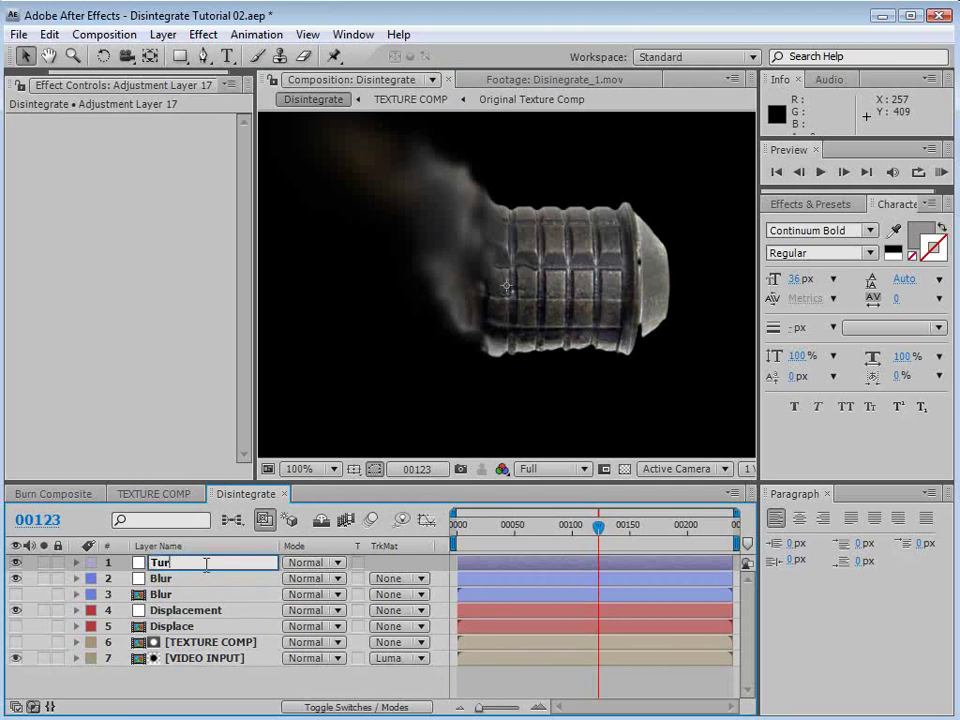
key(Return)
Step: Duplicate the hidden Blur map layer, move the copy above Turbulence, and rename it Texture Comp
click(163, 595)
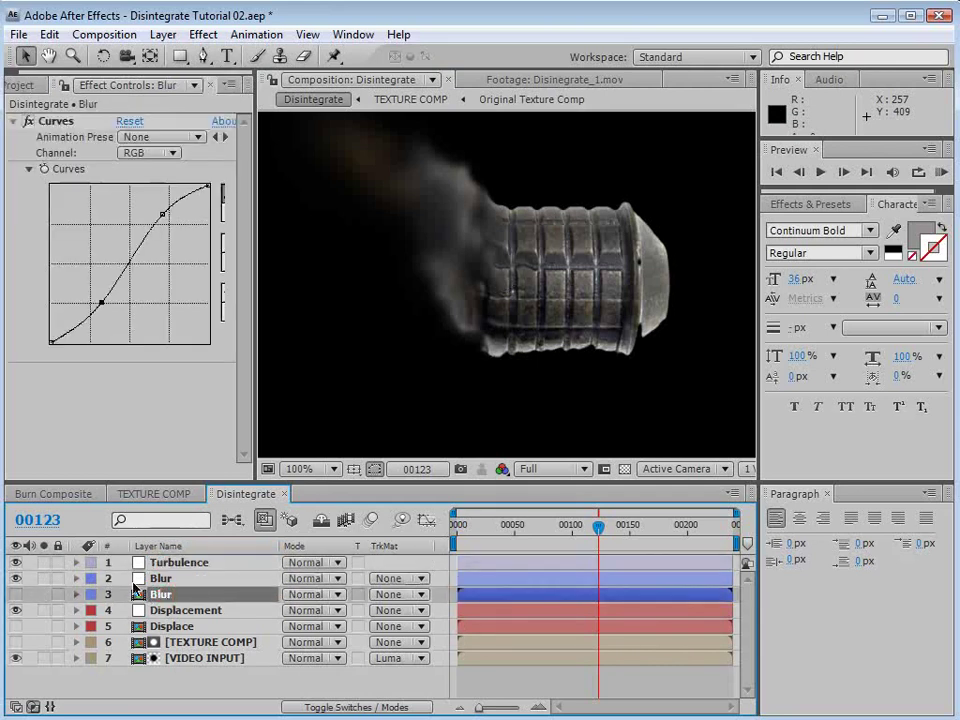
key(ctrl+d)
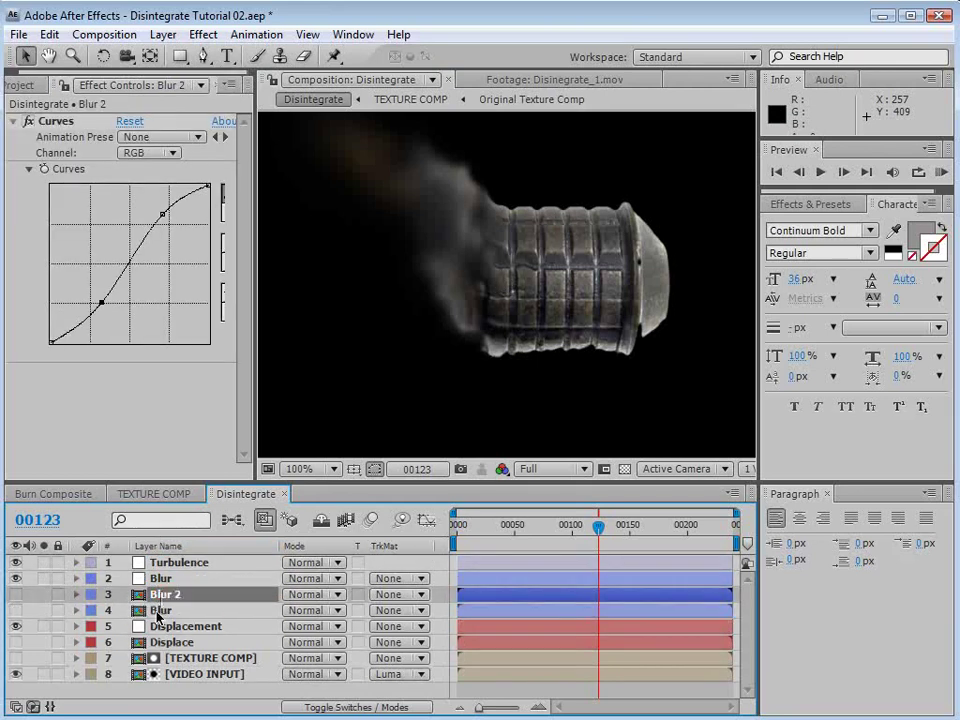
drag(163, 600, 166, 562)
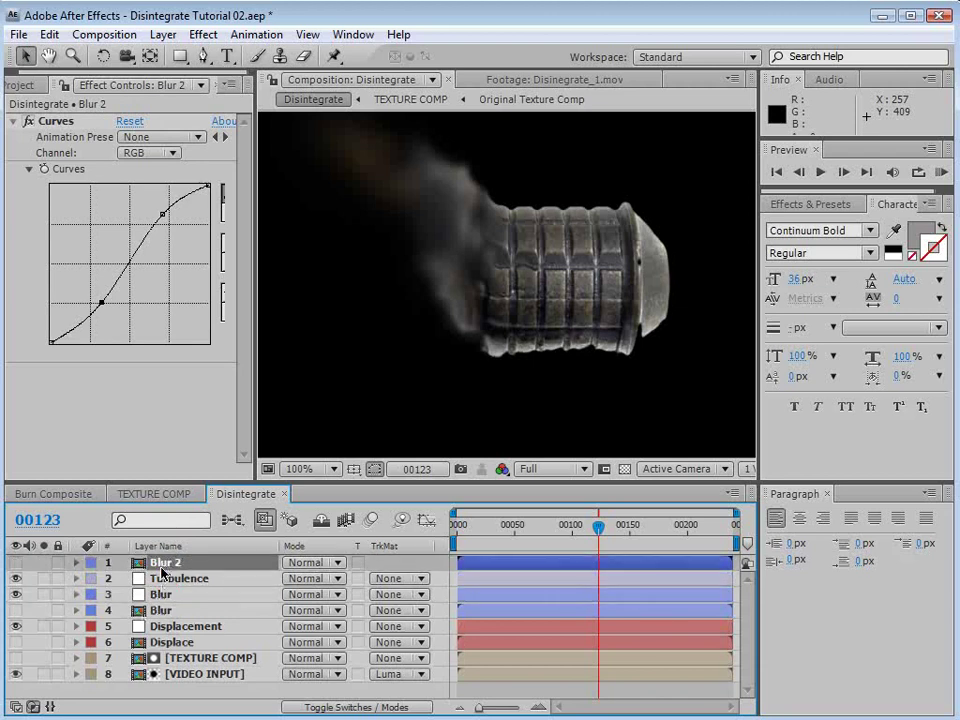
key(Return)
text(Texture)
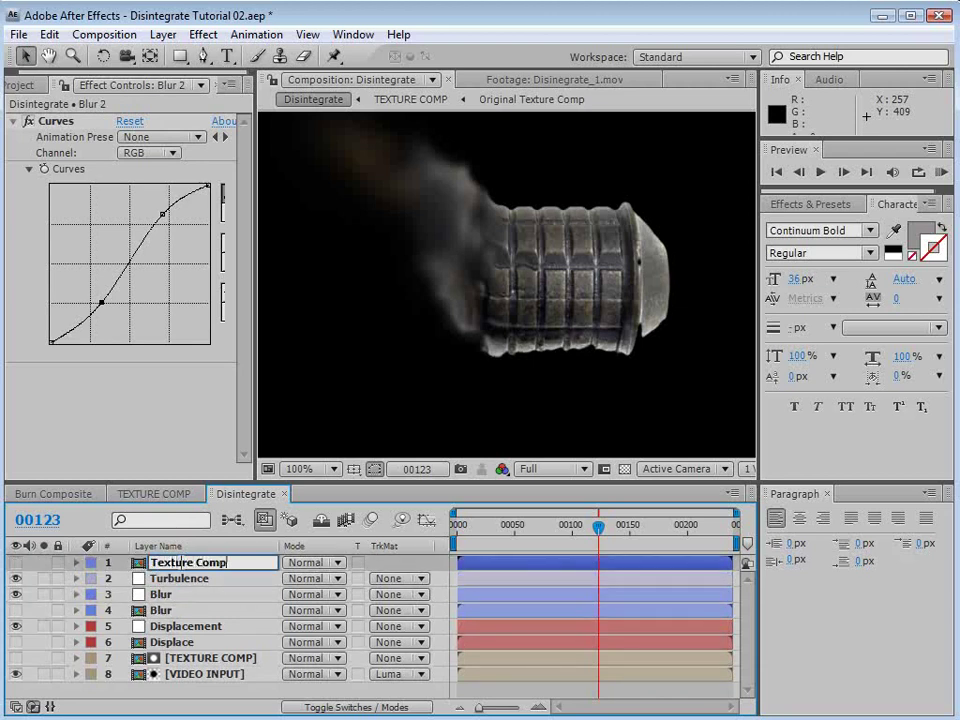
key(Return)
Step: Check the source names of the Disintegrate layers and return the timeline to showing layer names
click(180, 546)
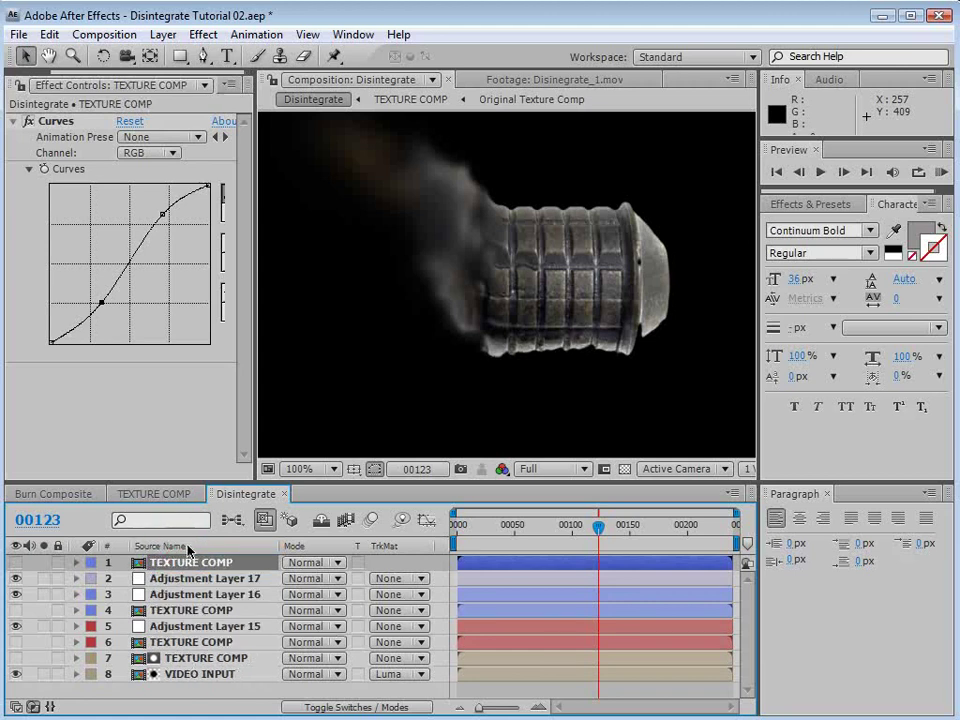
click(188, 547)
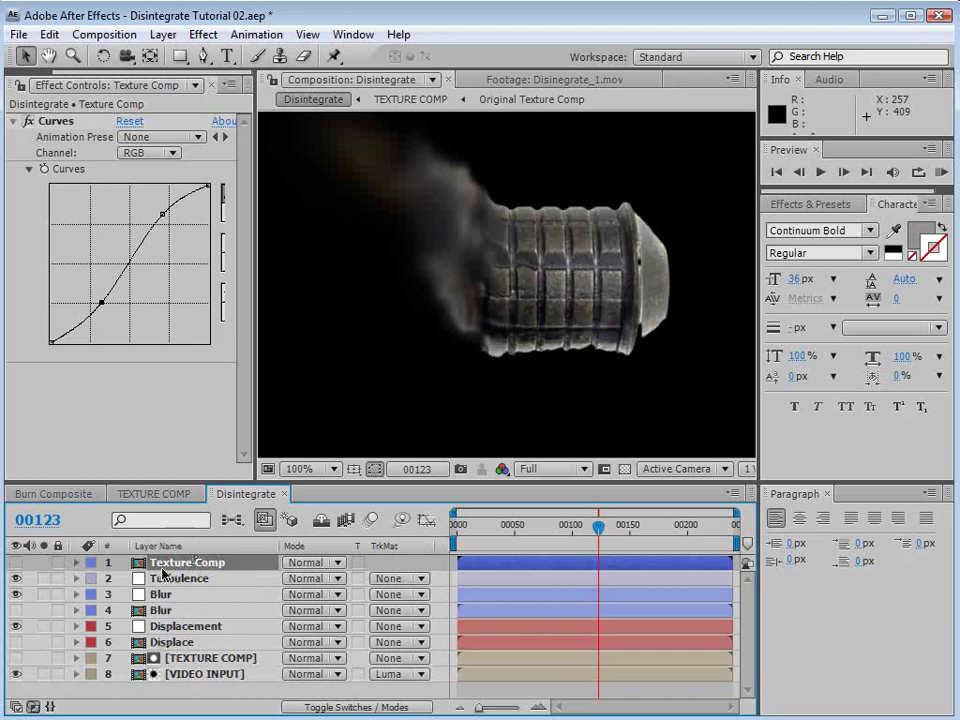
click(172, 546)
click(172, 546)
Step: Set the Turbulence layer's track matte to Luma Inverted, using the Texture Comp layer above it
key(comma)
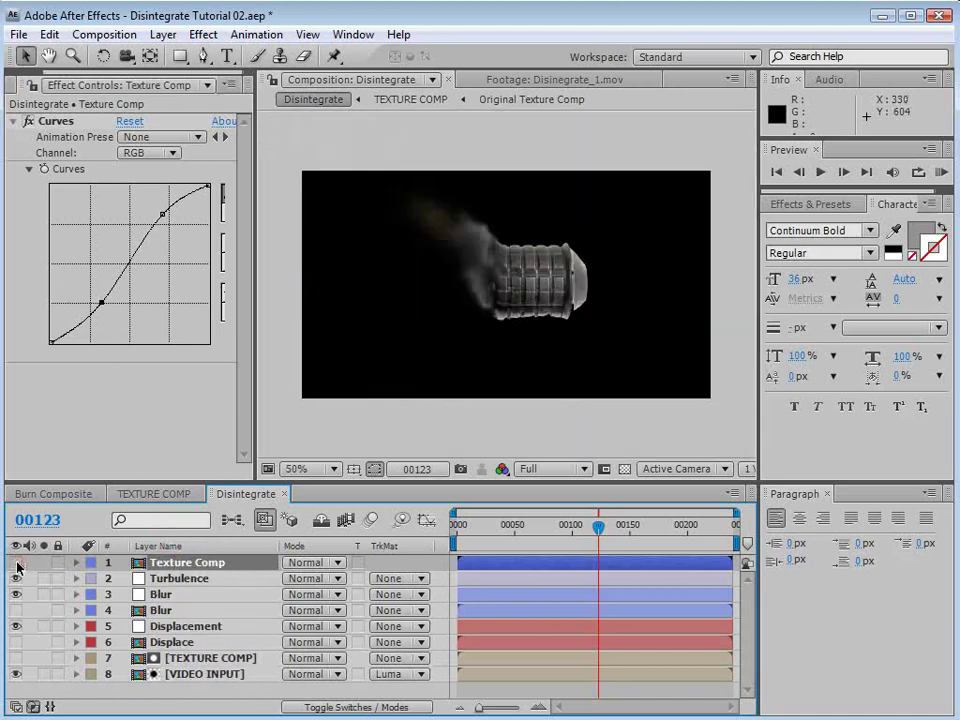
click(168, 580)
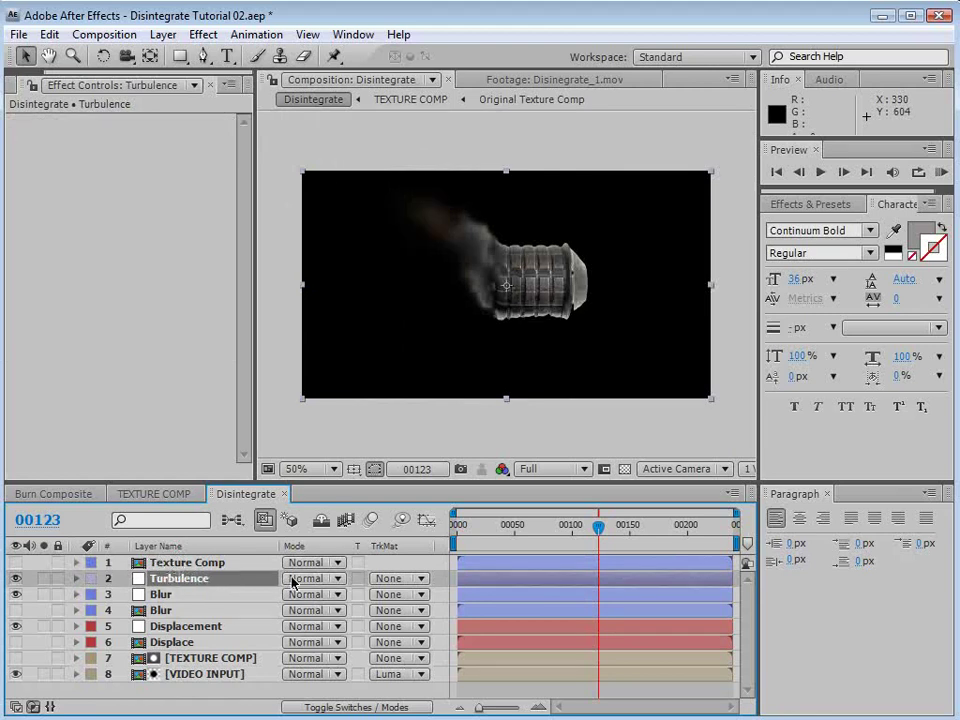
click(405, 578)
click(430, 673)
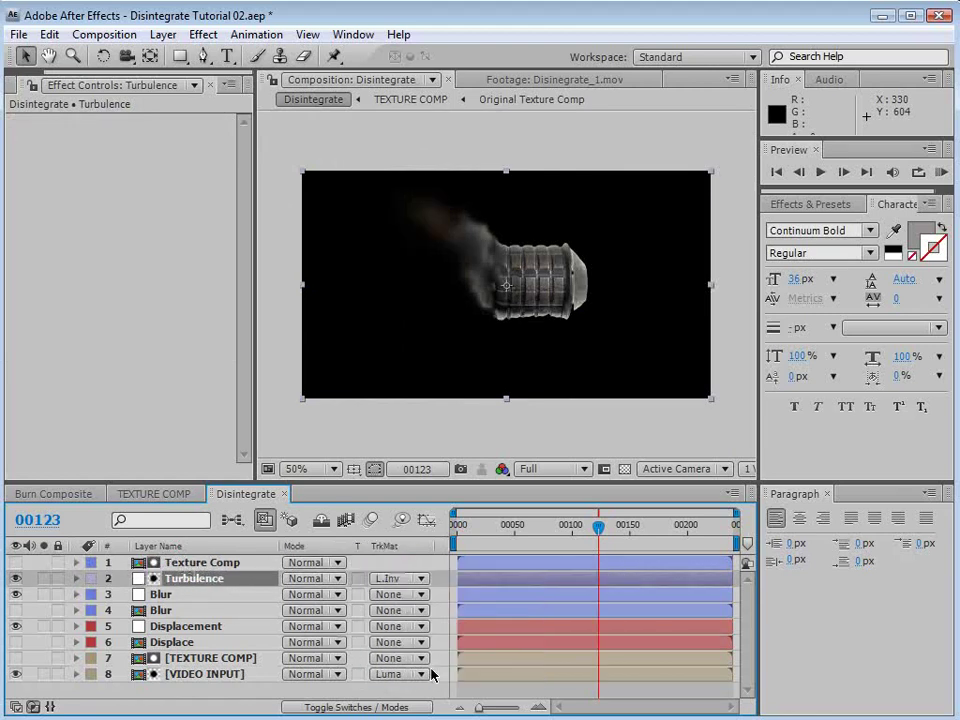
Step: Set the label color of the Texture Comp and Turbulence layers to green
shift+click(176, 566)
click(89, 578)
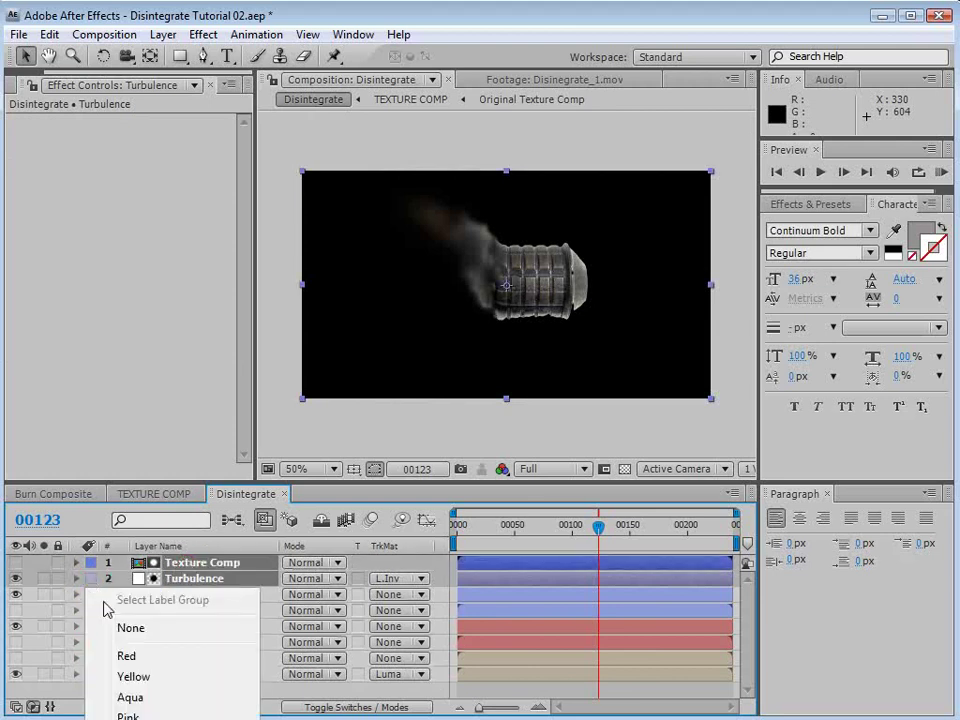
click(150, 718)
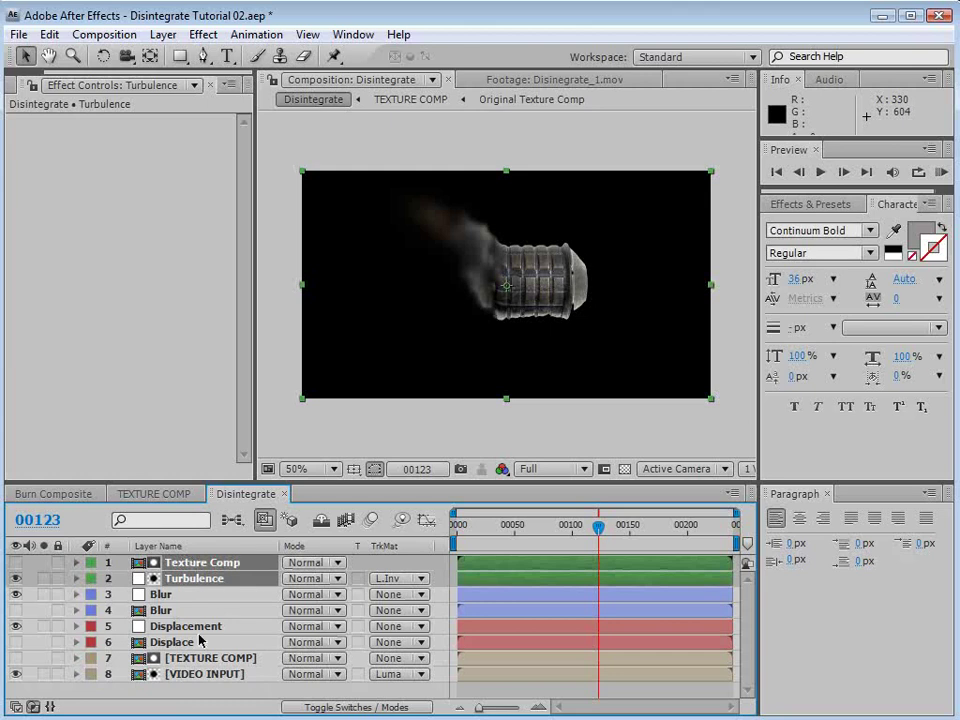
Step: Temporarily show the Texture Comp layer, shift it a few frames earlier in the timeline, and hide it again
click(155, 594)
click(184, 580)
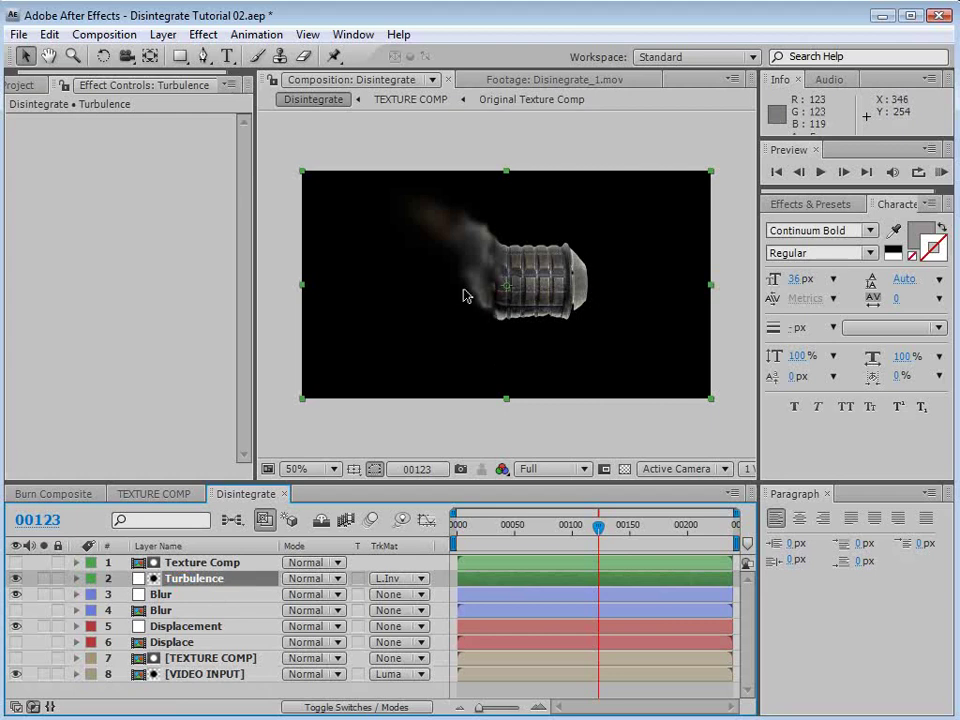
click(193, 560)
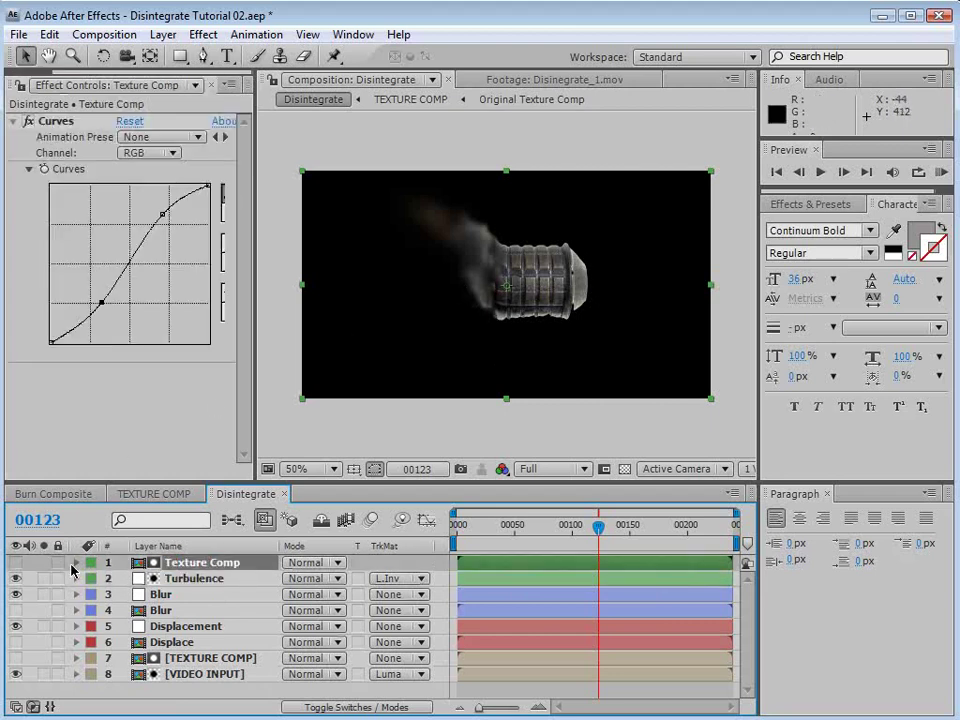
click(15, 562)
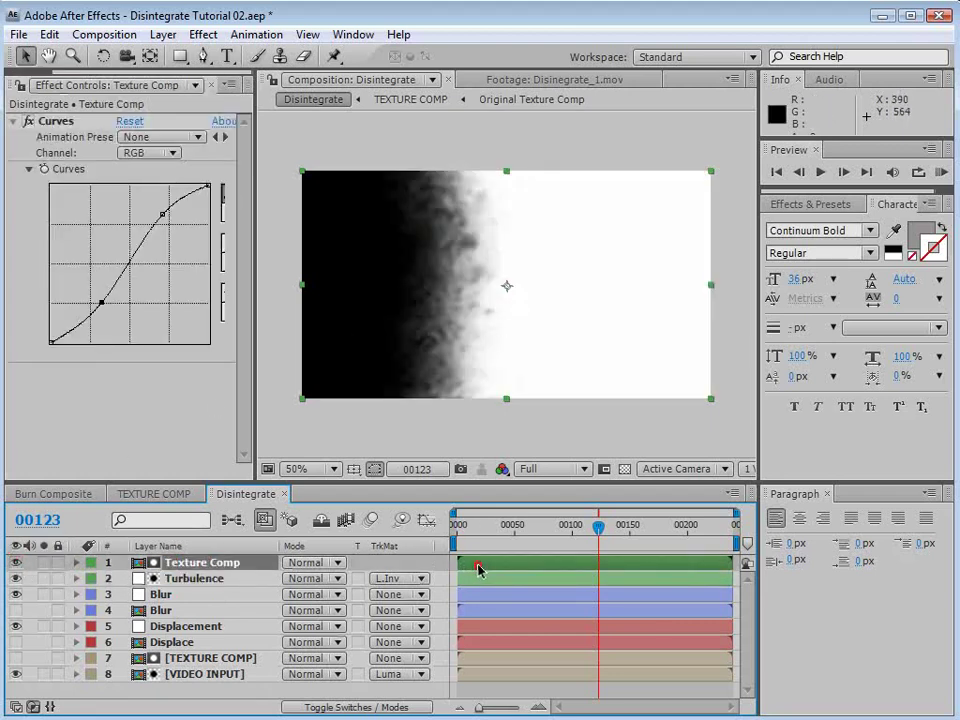
drag(478, 568, 473, 560)
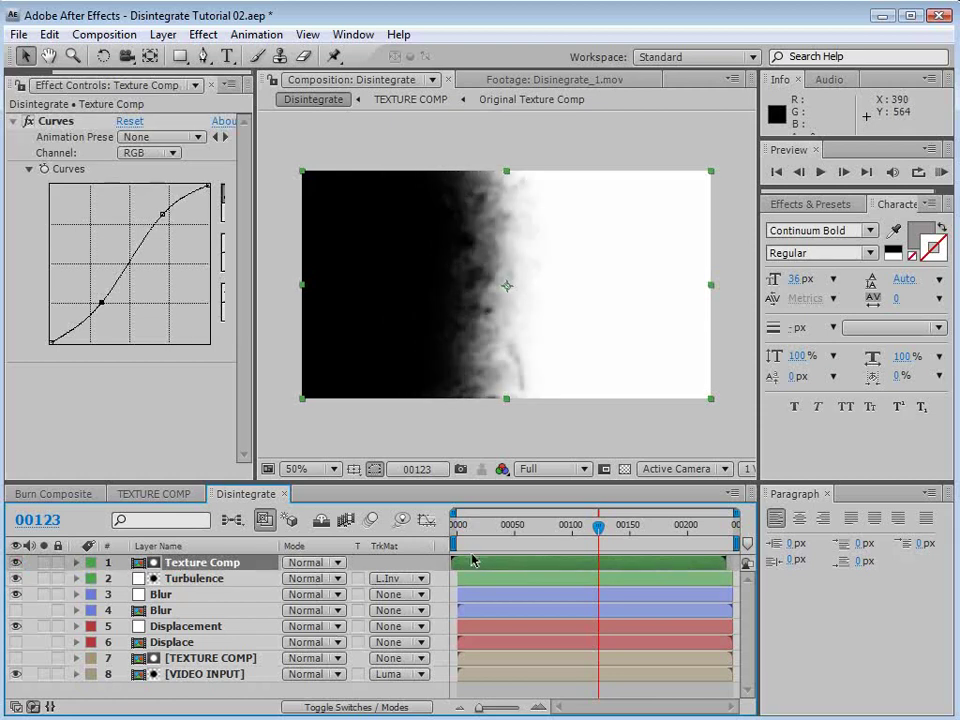
click(15, 562)
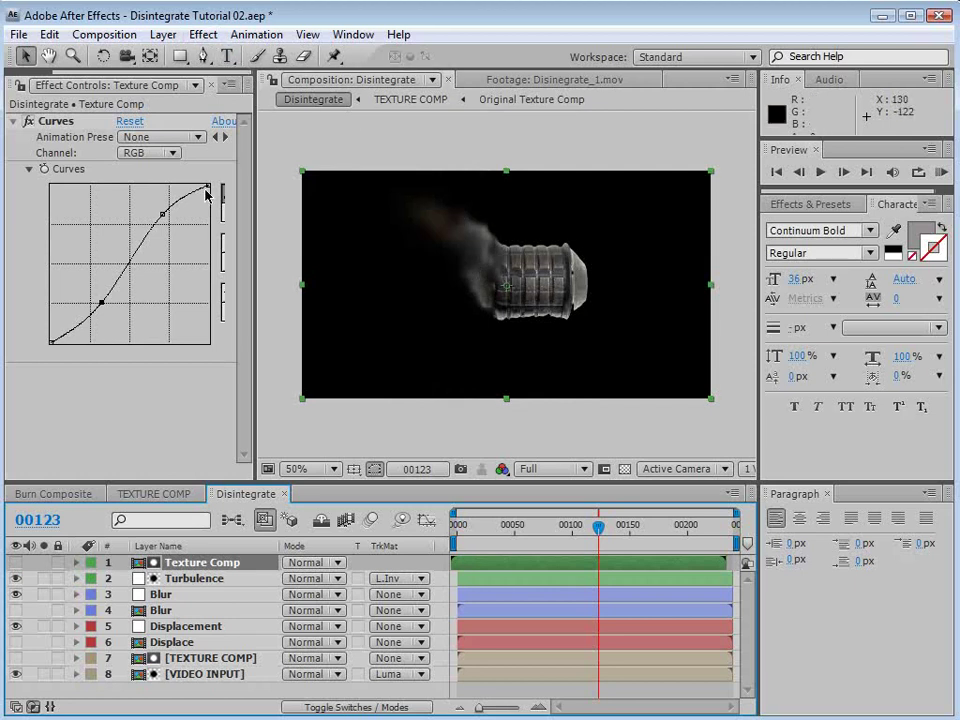
Step: Apply Turbulent Displace to the Turbulence layer with an Amount of 169 and a Size of 17
click(197, 580)
click(203, 34)
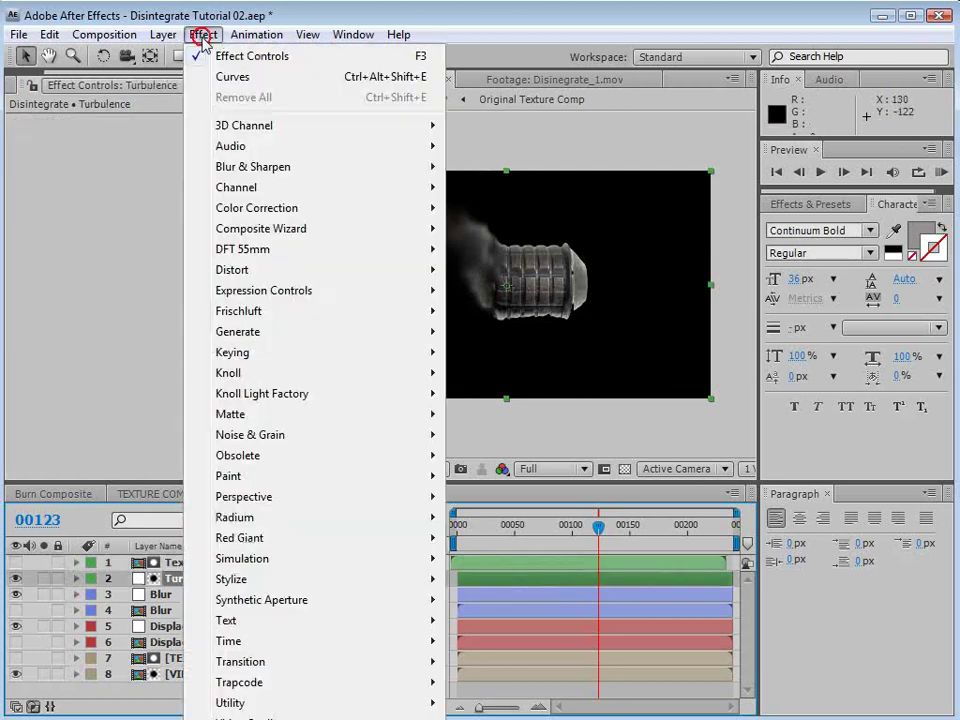
mouse_move(255, 270)
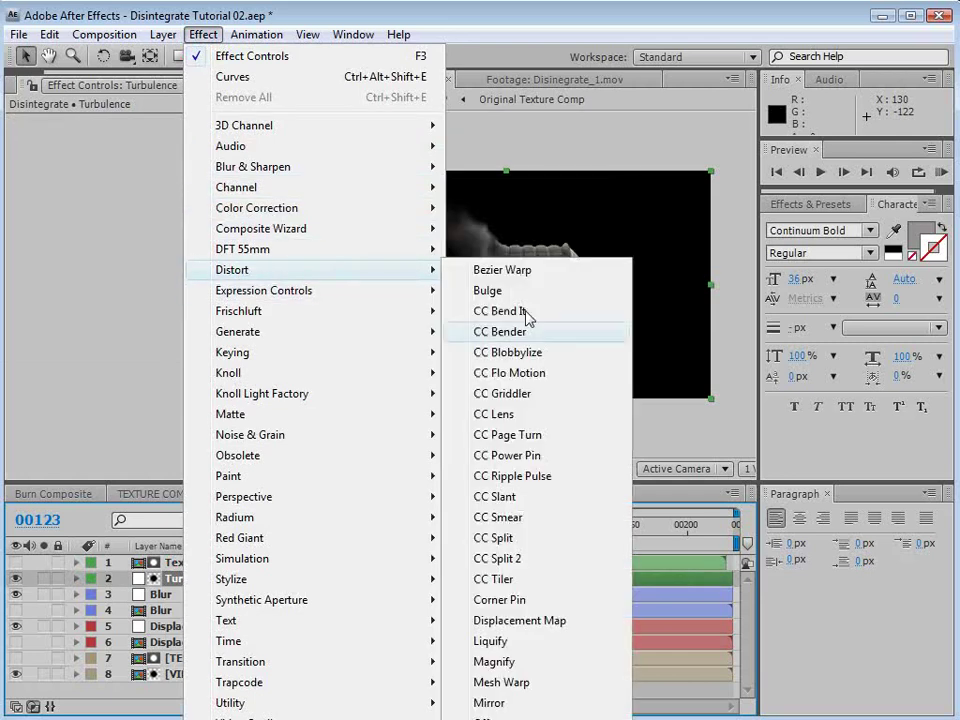
click(520, 719)
scroll(484, 267, up, 1)
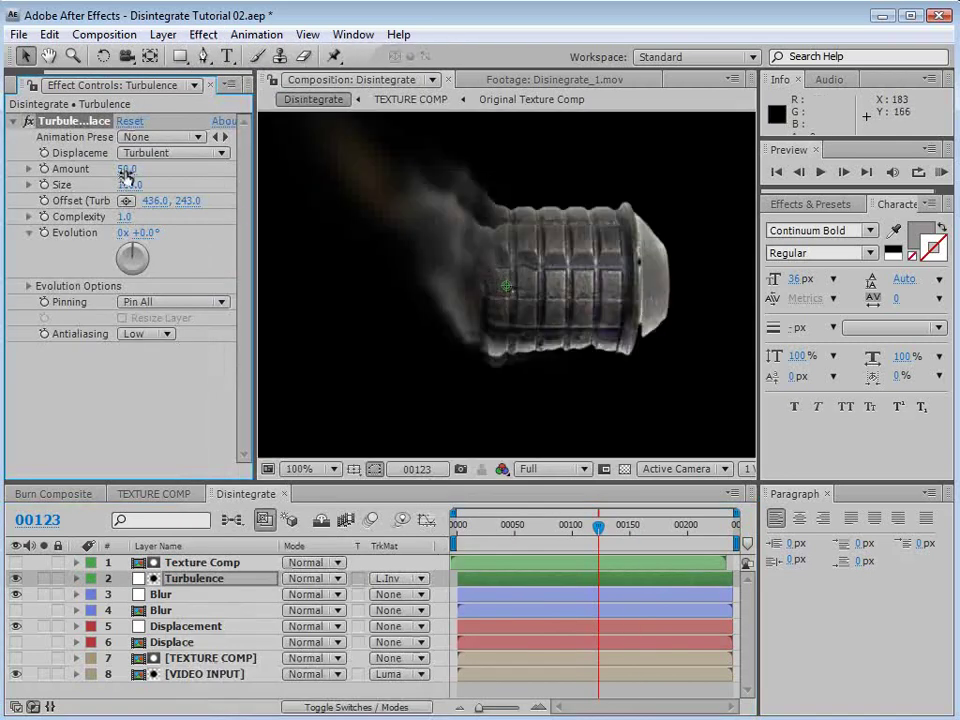
drag(127, 175, 18, 197)
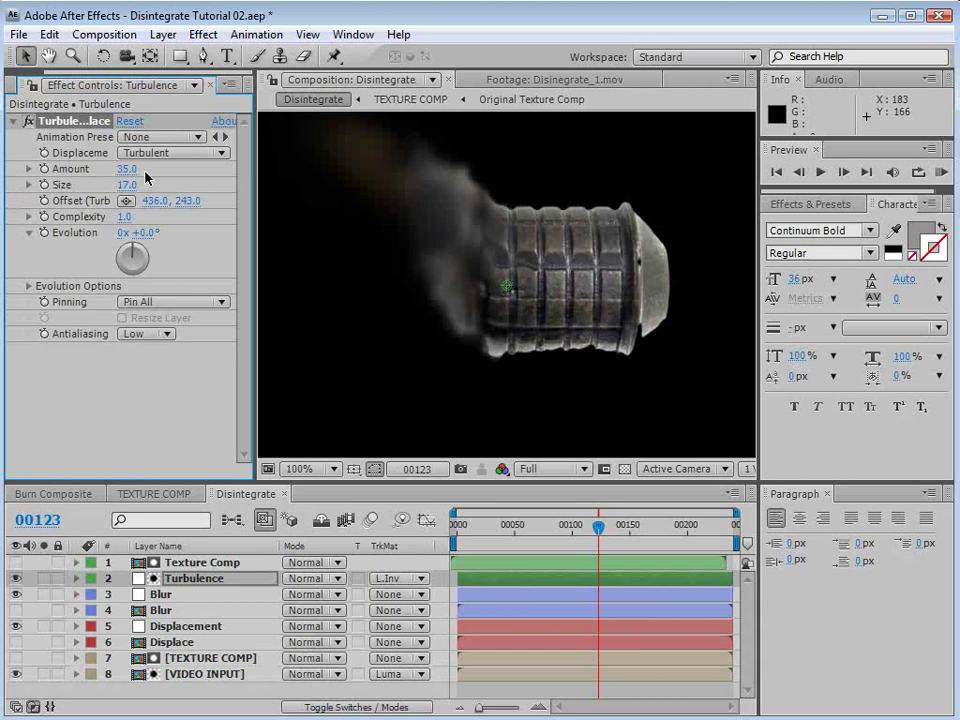
drag(130, 169, 235, 166)
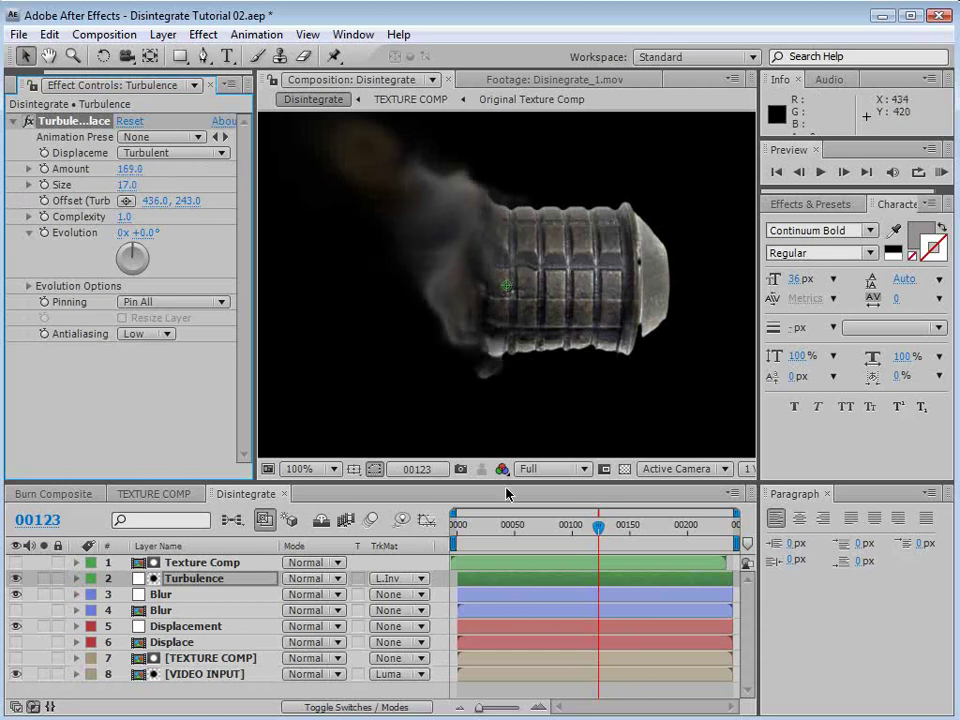
Step: Steepen the Curves contrast on the Texture Comp layer by lowering the shadow point and raising the highlight point, checking the matte meanwhile
click(168, 564)
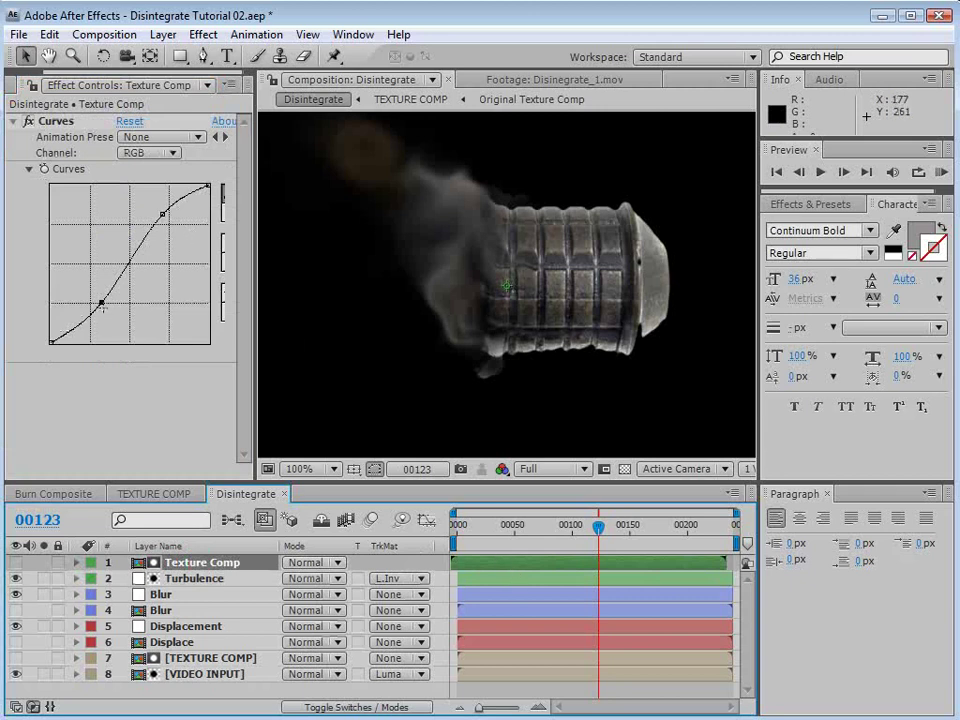
drag(101, 301, 109, 317)
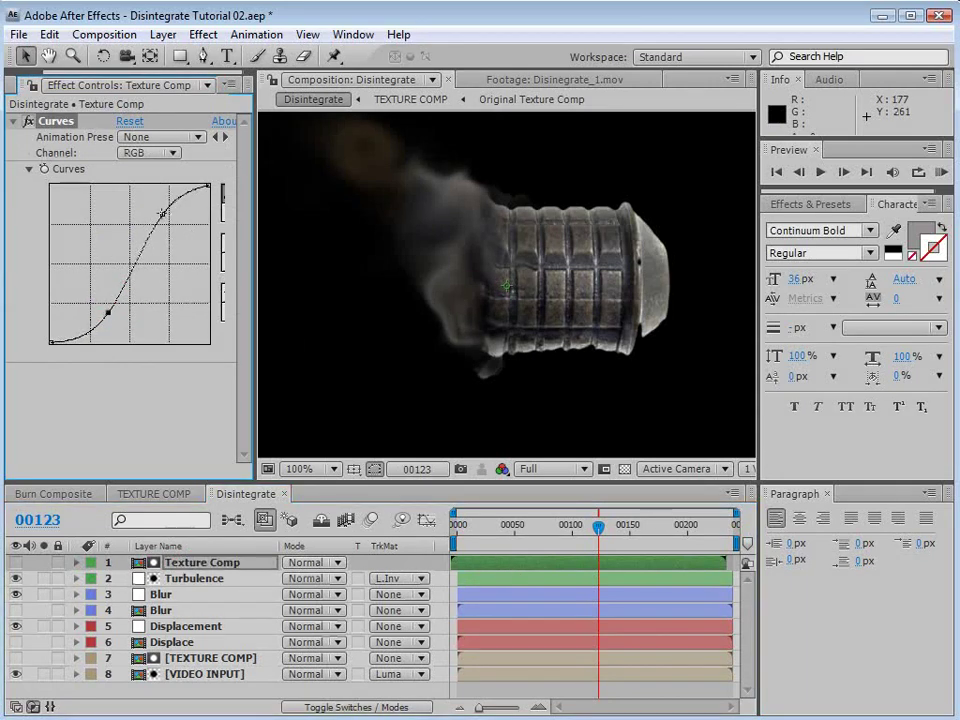
drag(162, 213, 160, 202)
click(15, 562)
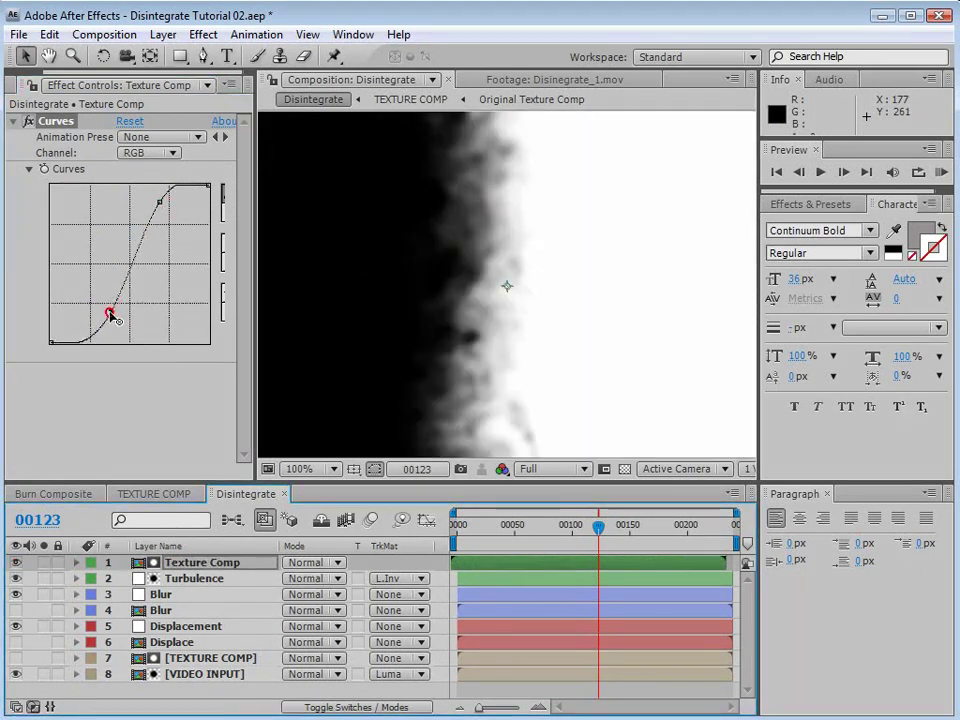
drag(111, 314, 111, 312)
drag(161, 202, 157, 197)
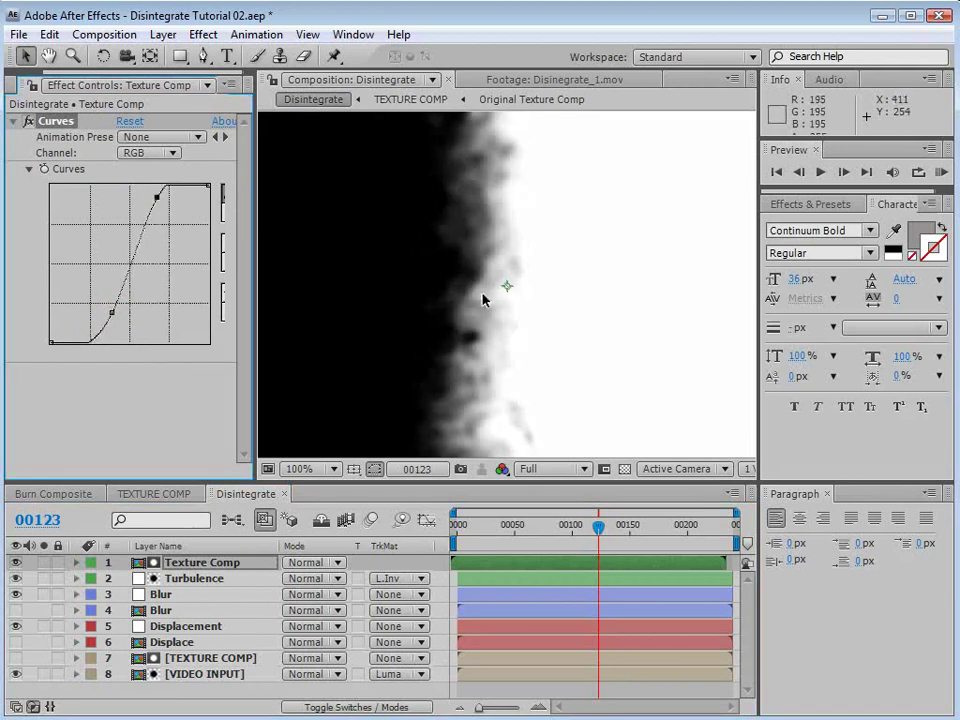
click(15, 562)
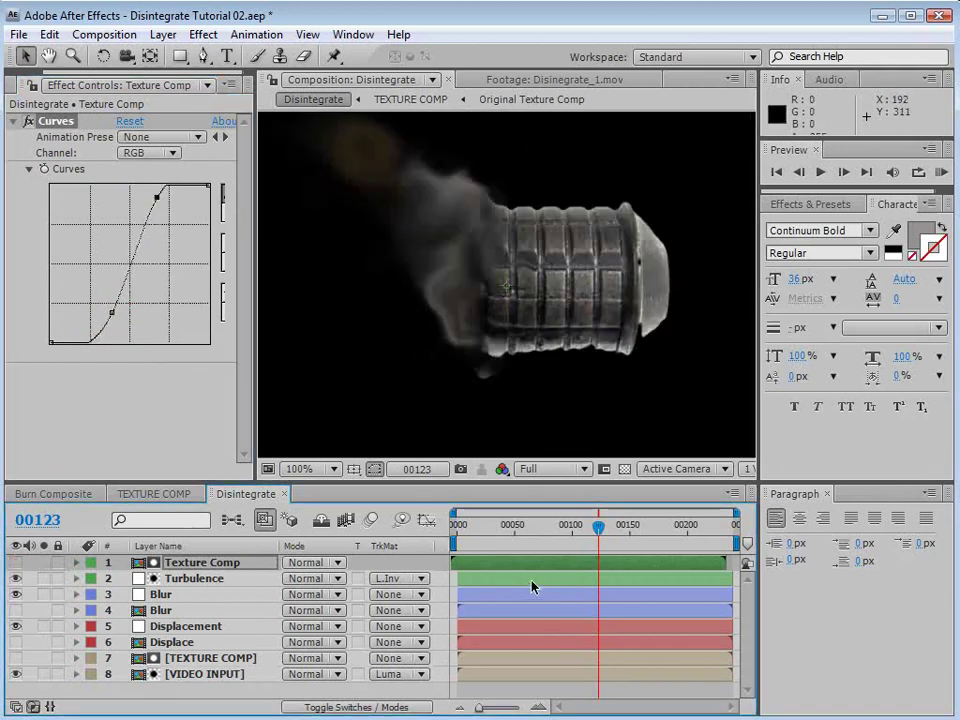
Step: Shift the Texture Comp layer slightly later in the timeline and scrub through the animation up to frame 122
mouse_move(519, 567)
mouse_down()
mouse_move(533, 566)
mouse_move(521, 567)
mouse_up()
drag(491, 527, 596, 538)
scroll(452, 320, down, 2)
Step: Add the expression time*250 to the Evolution property of Turbulent Displace on the Turbulence layer
click(200, 578)
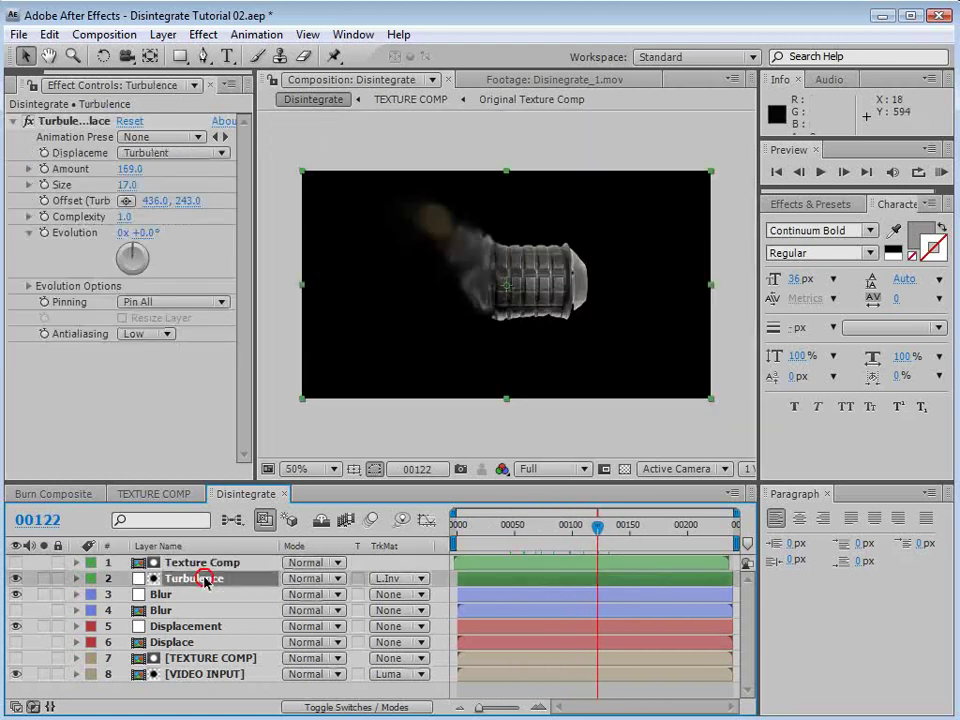
alt+click(44, 234)
text(time*250)
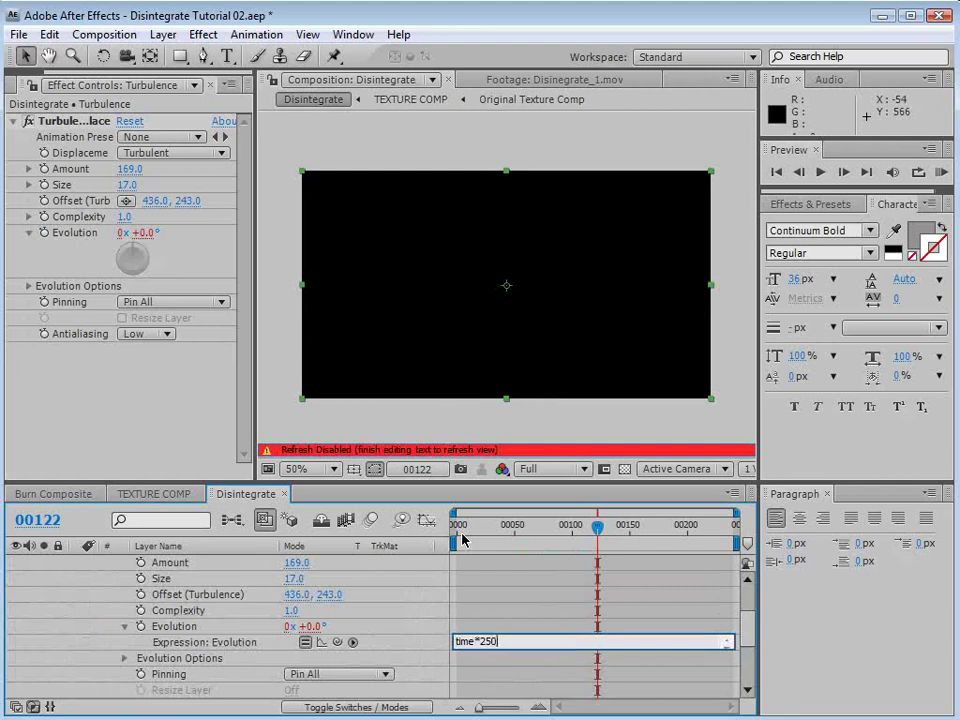
click(514, 622)
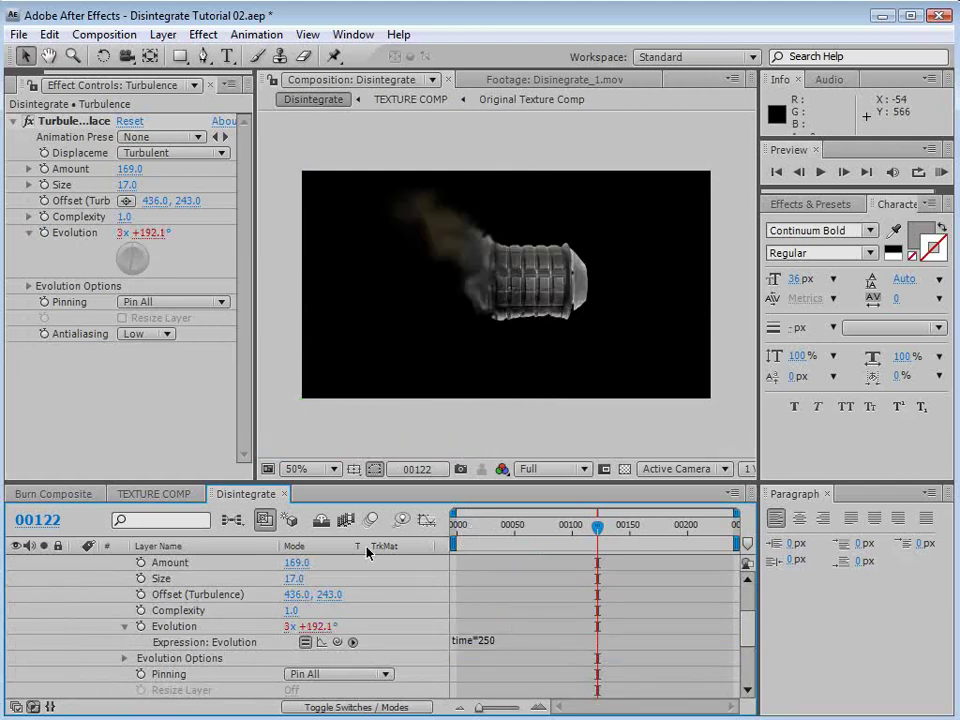
Step: Scrub the disintegration animation to frame 134 and close the Paragraph panel
drag(476, 549, 611, 541)
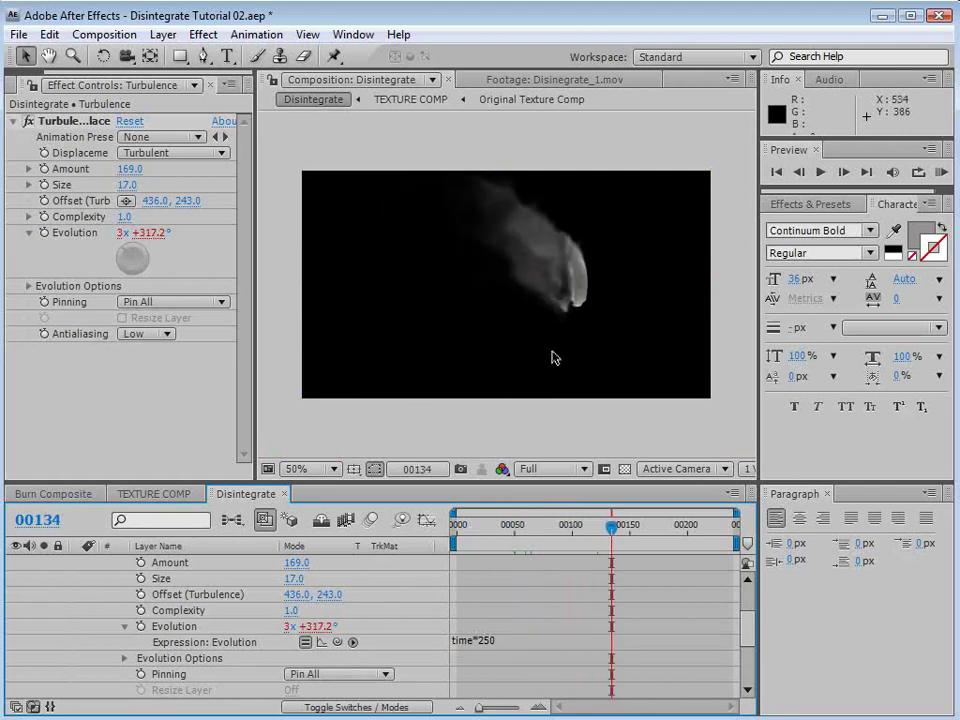
click(827, 493)
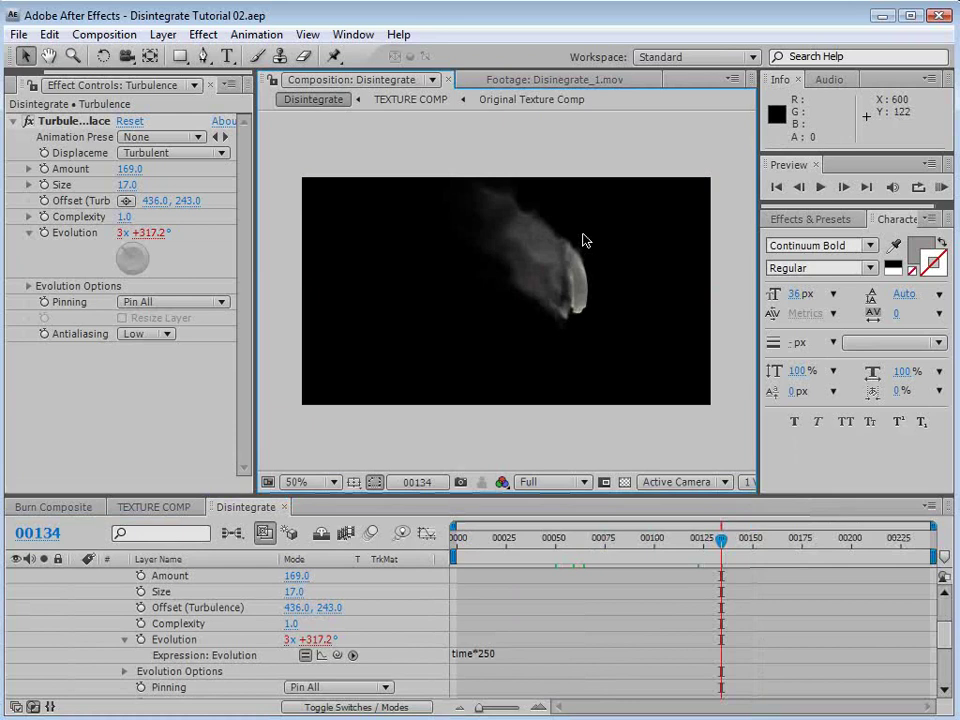
Step: Switch to the Sam Disintegrate movie, play and scrub it to review the finished effect, and return to After Effects
key(alt+Tab)
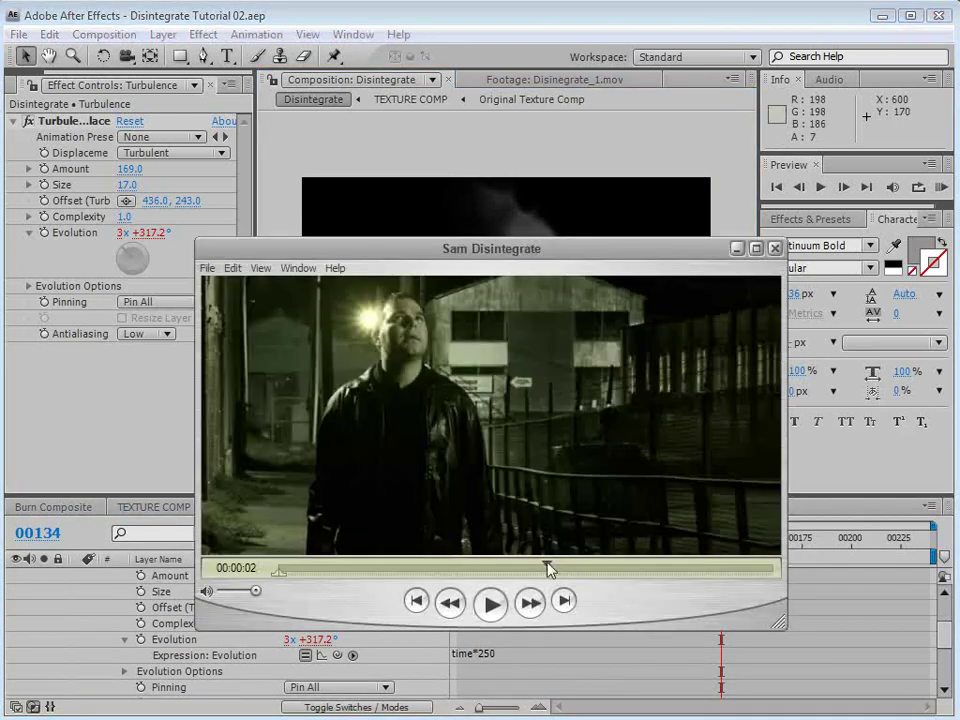
click(491, 604)
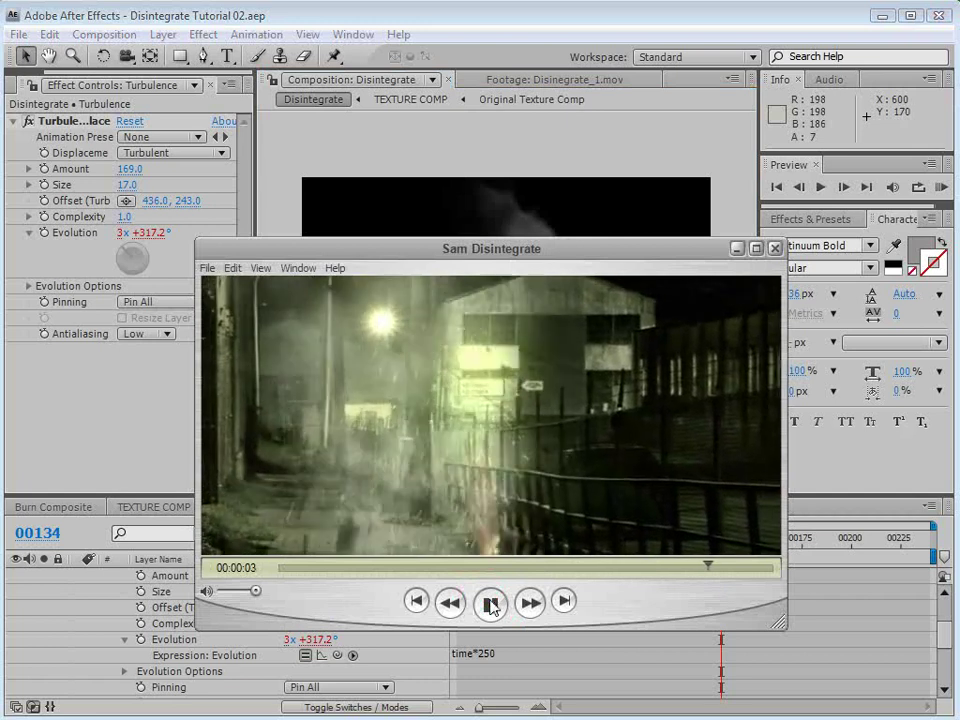
click(498, 604)
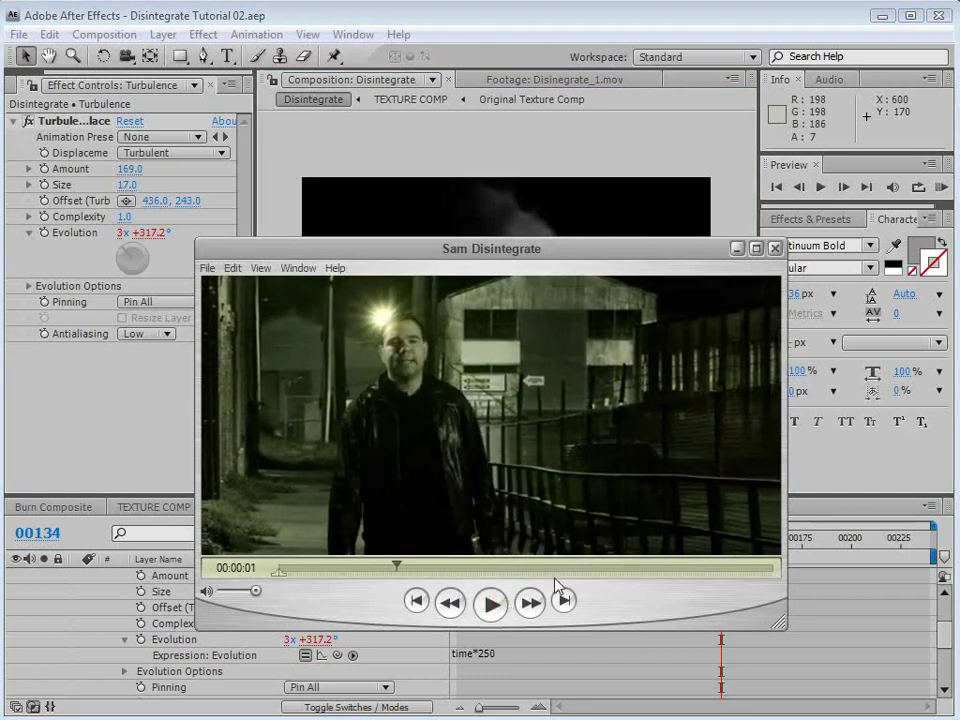
drag(571, 566, 634, 608)
click(513, 22)
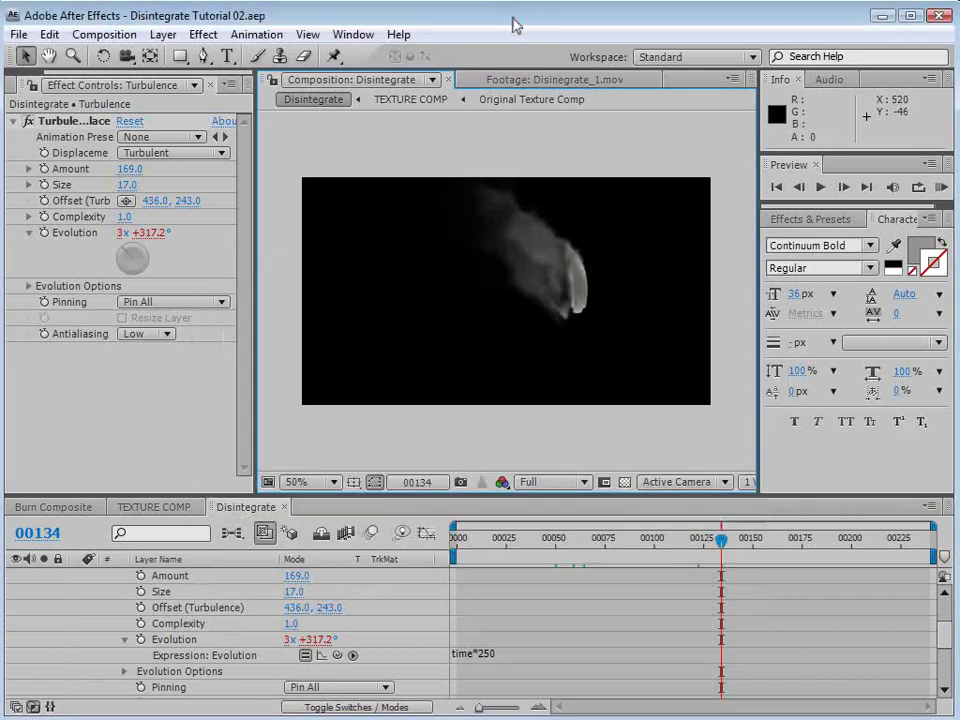
Step: Collapse the Turbulence layer's properties and set the opacity of the Blur adjustment layer to 90%
click(76, 591)
click(205, 591)
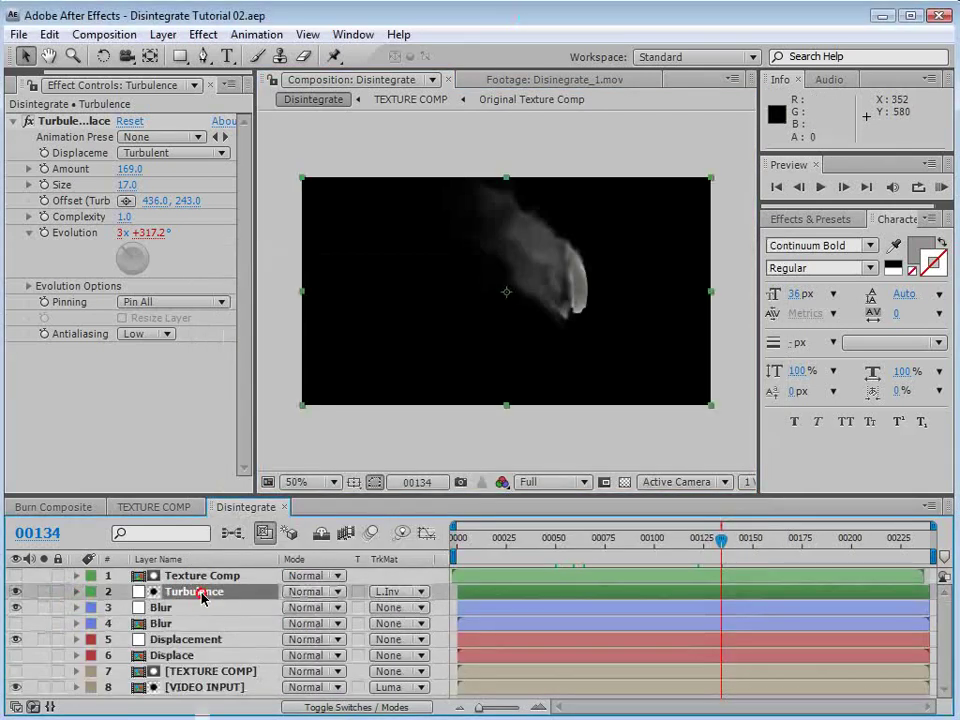
click(160, 607)
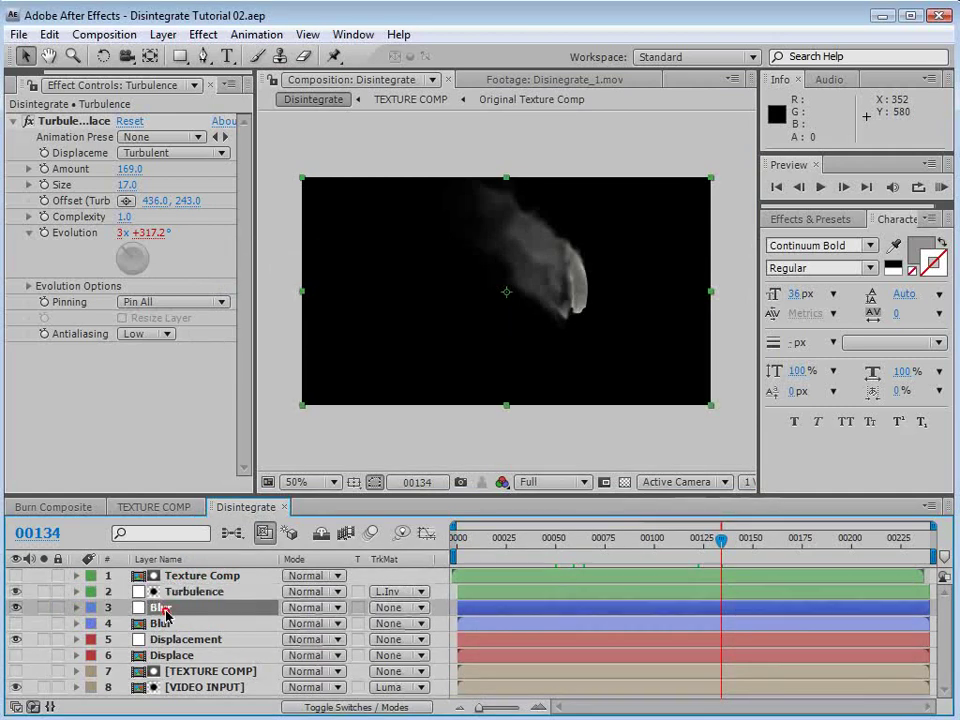
click(183, 593)
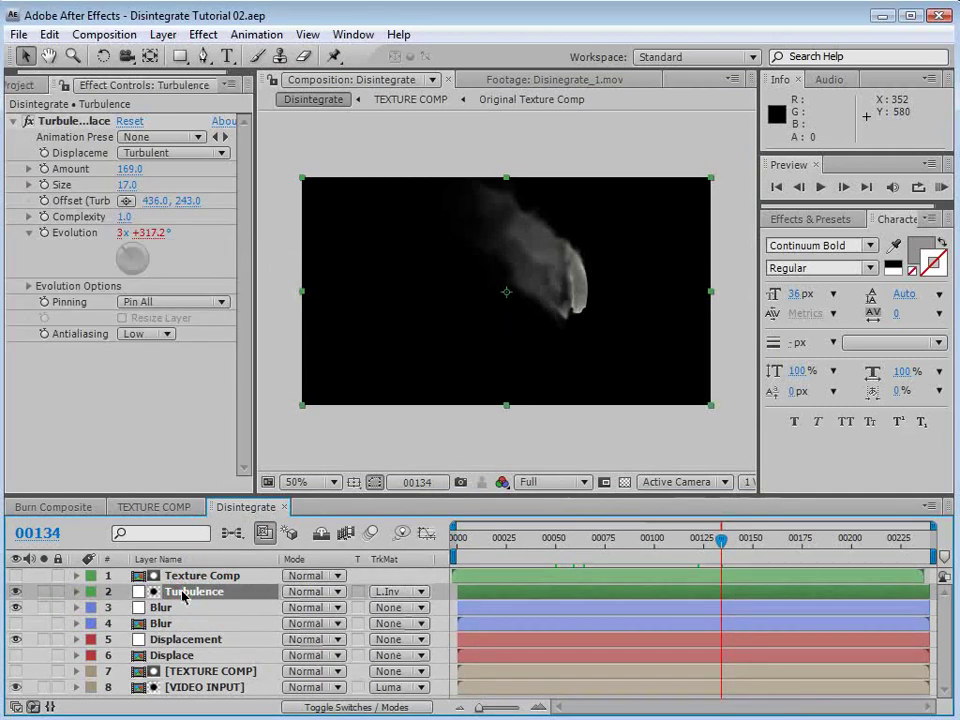
click(165, 607)
key(t)
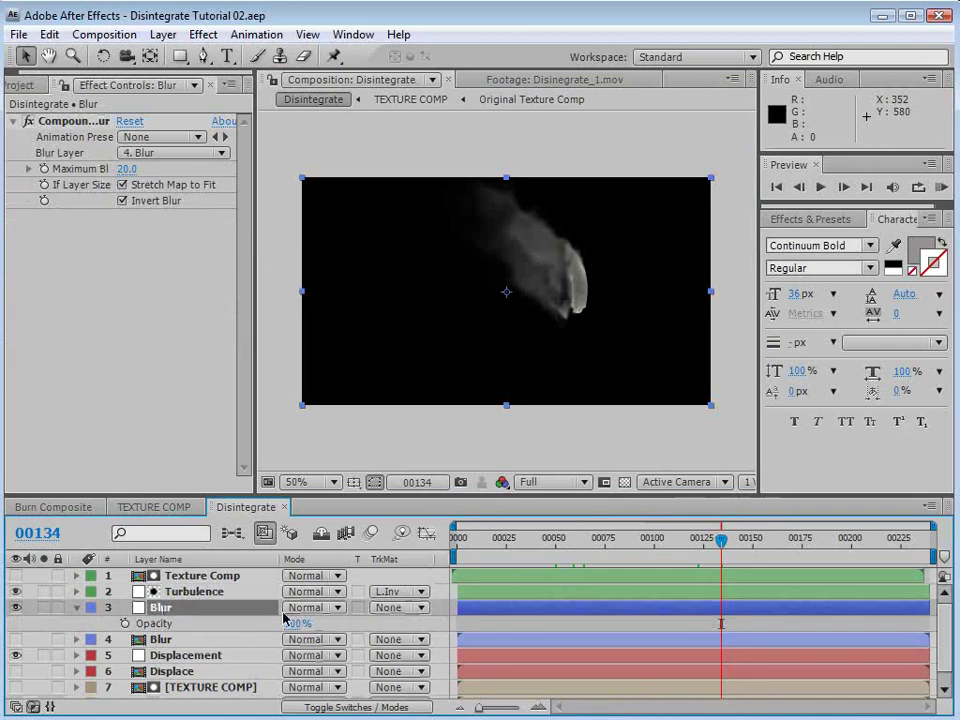
click(297, 623)
text(90)
key(Return)
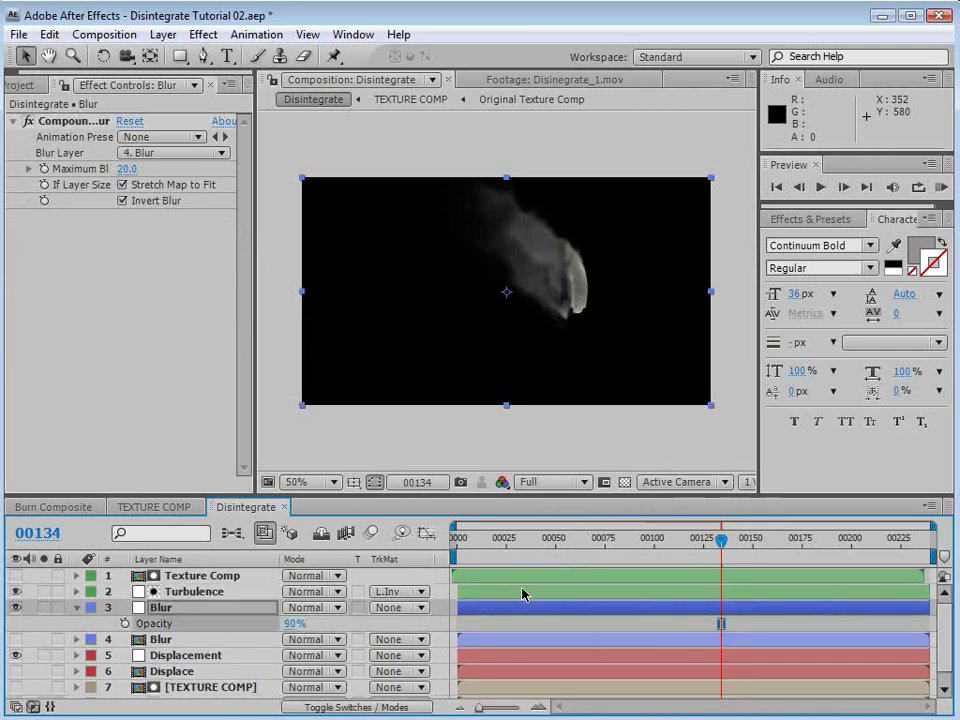
Step: Compare the smoke with the Blur adjustment layer's opacity at 0% and restore it to 90%
scroll(572, 349, up, 1)
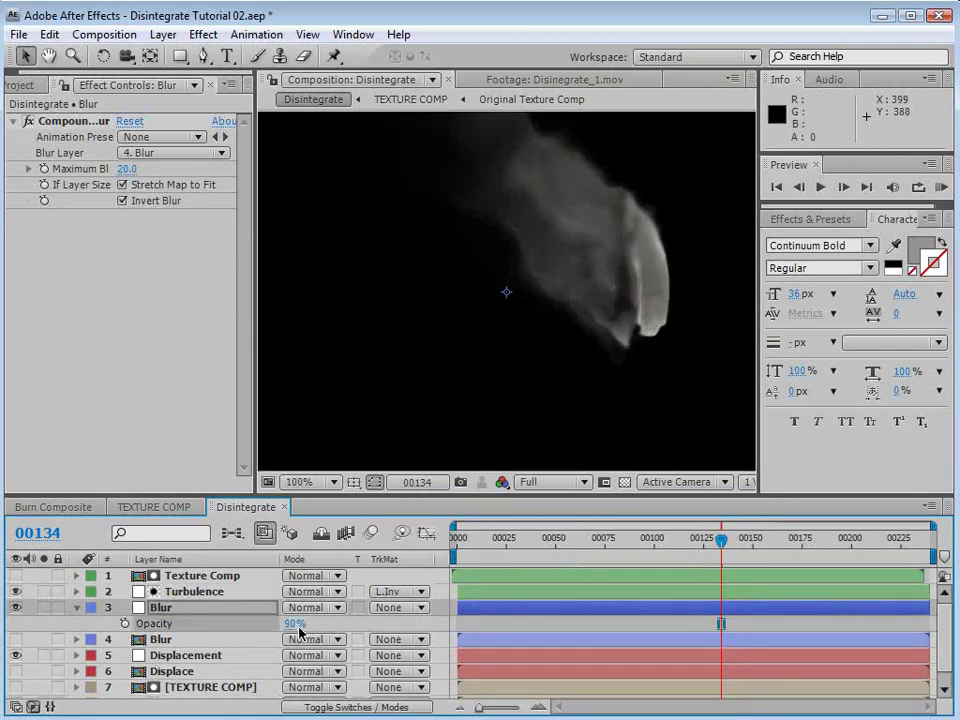
drag(298, 628, 246, 654)
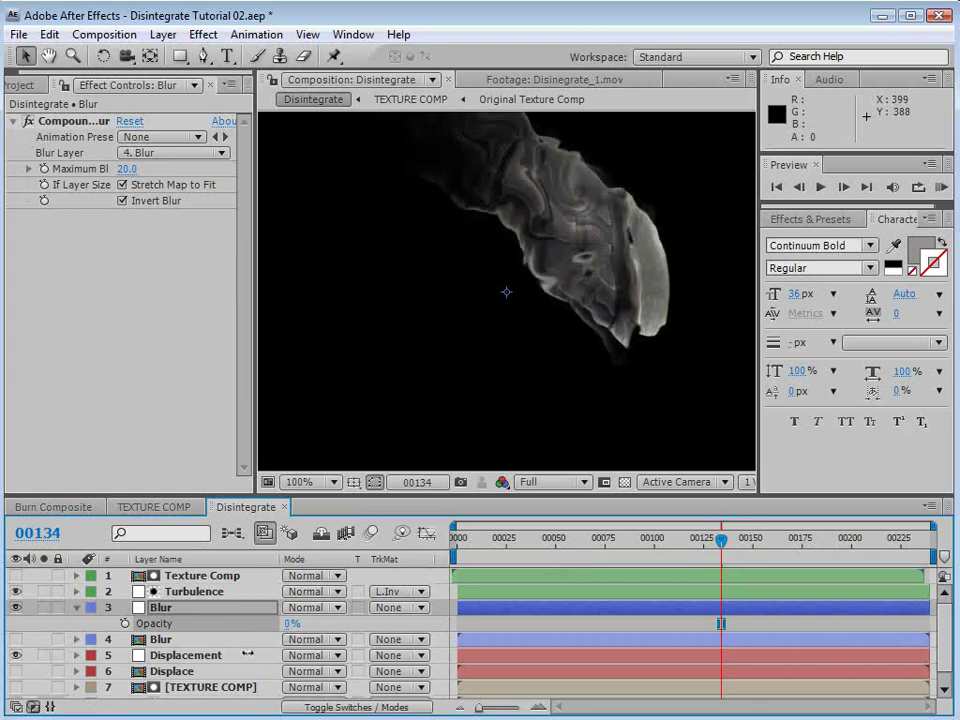
click(289, 624)
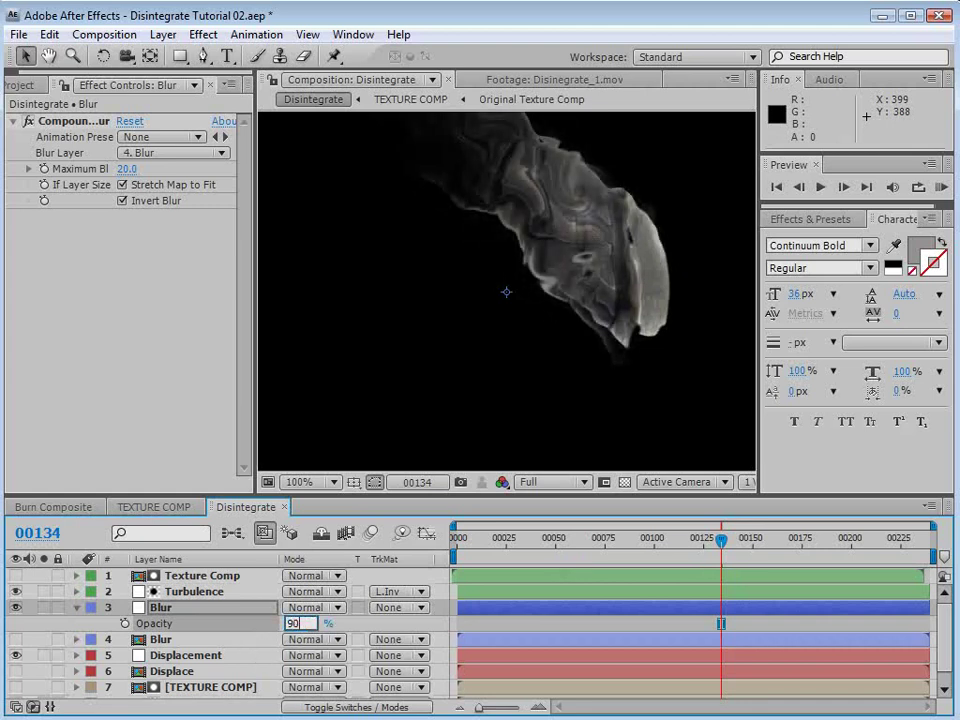
text(90)
key(Return)
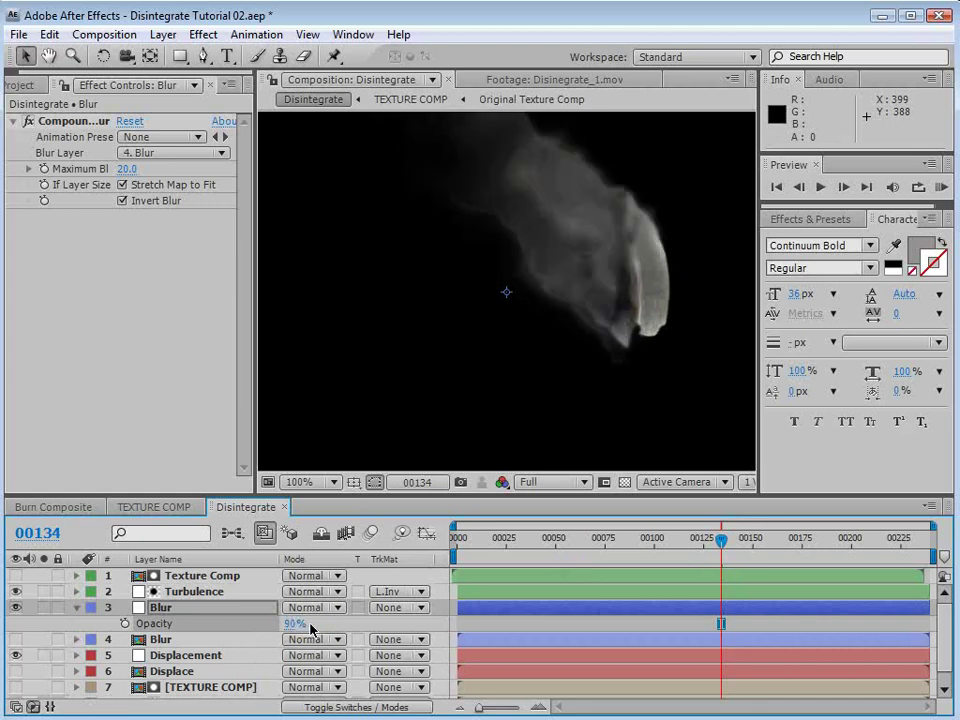
Step: Duplicate the top Texture Comp matte layer and the Turbulence adjustment layer together as a pair
click(192, 592)
ctrl+click(172, 579)
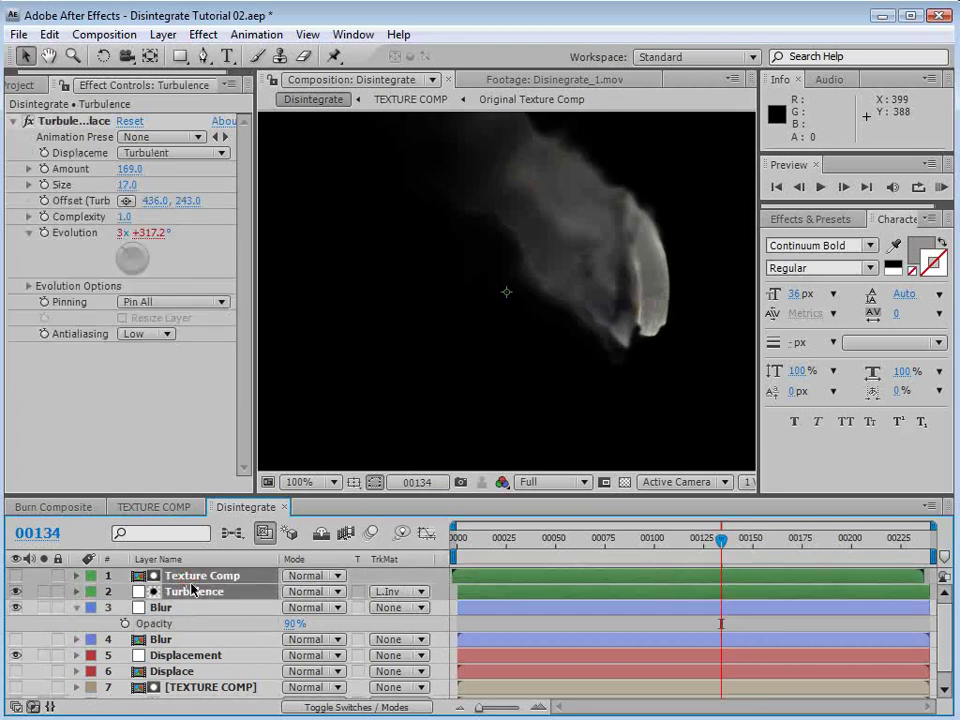
click(49, 35)
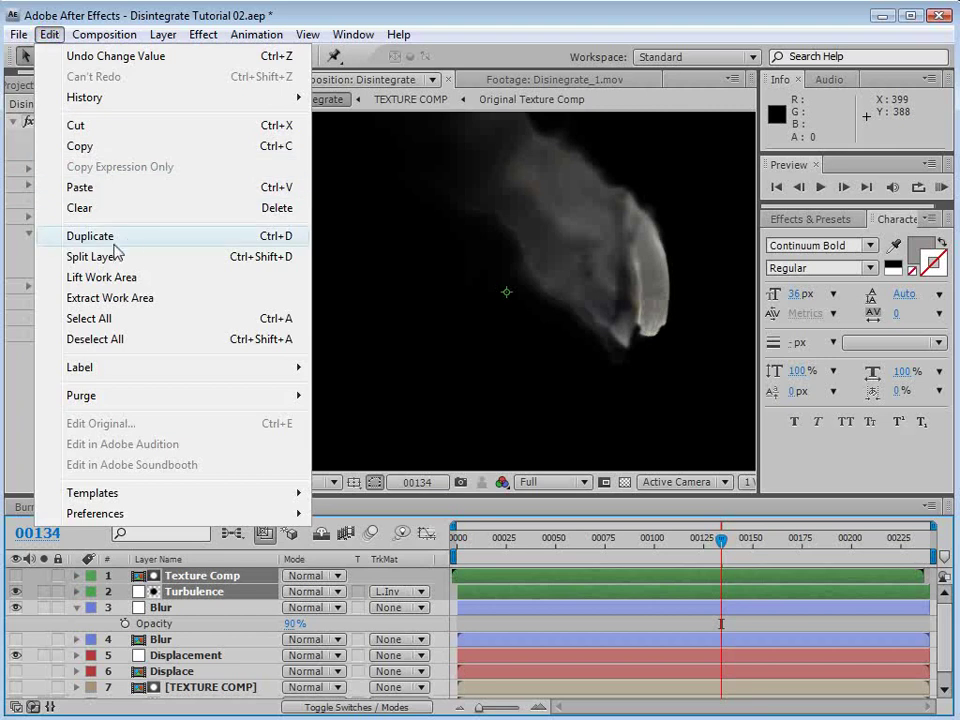
click(165, 238)
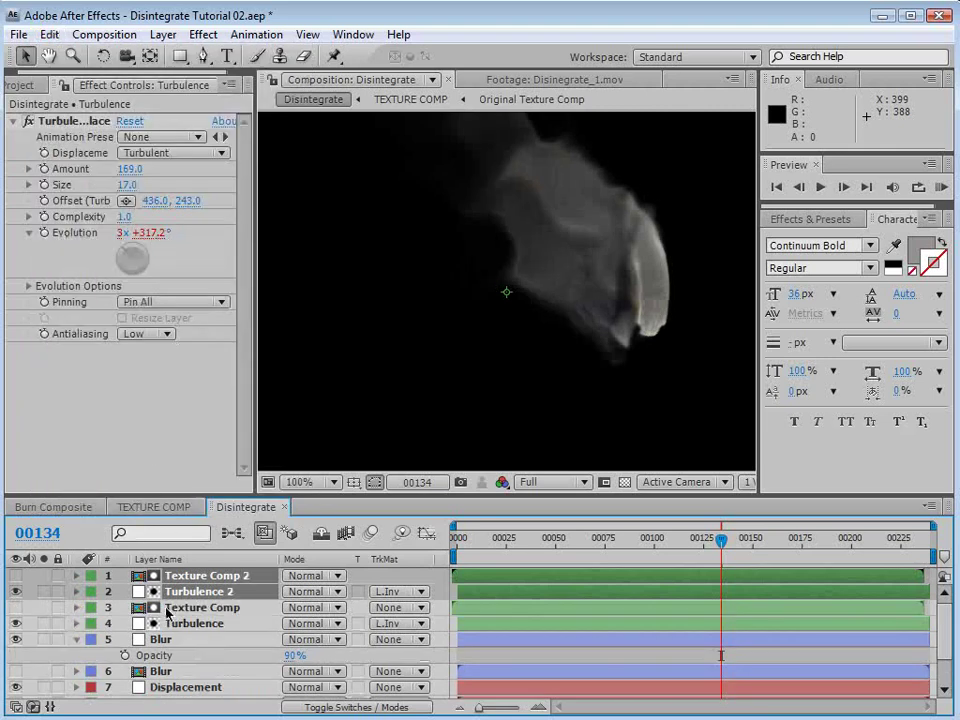
Step: Set the Turbulent Displace on the Turbulence 2 layer to an amount of 249 and a size of 21
click(197, 604)
click(197, 592)
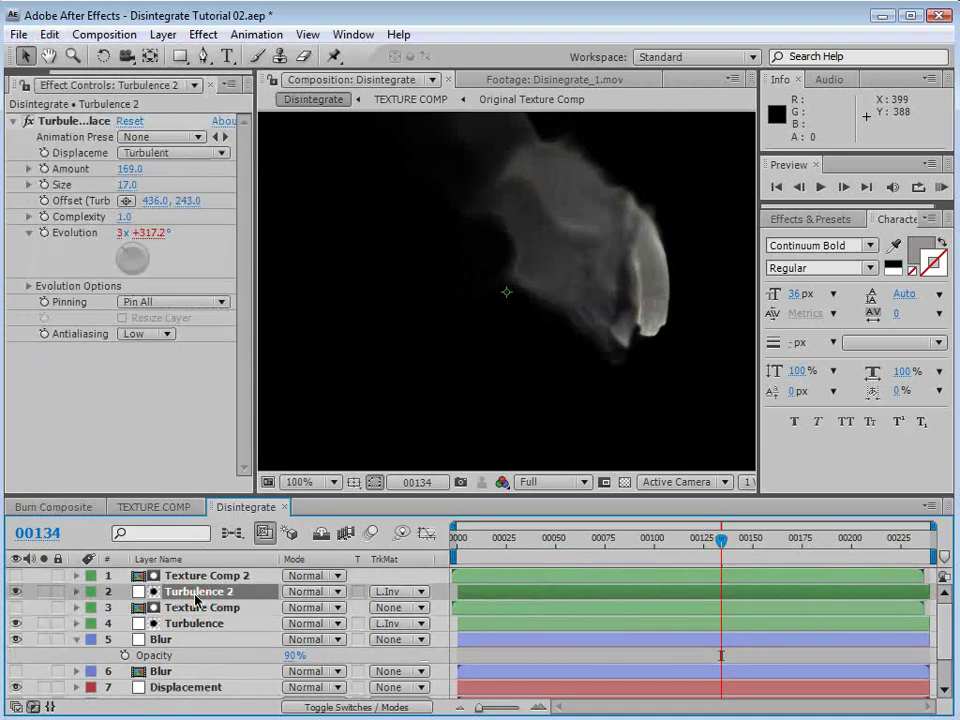
drag(130, 192, 212, 185)
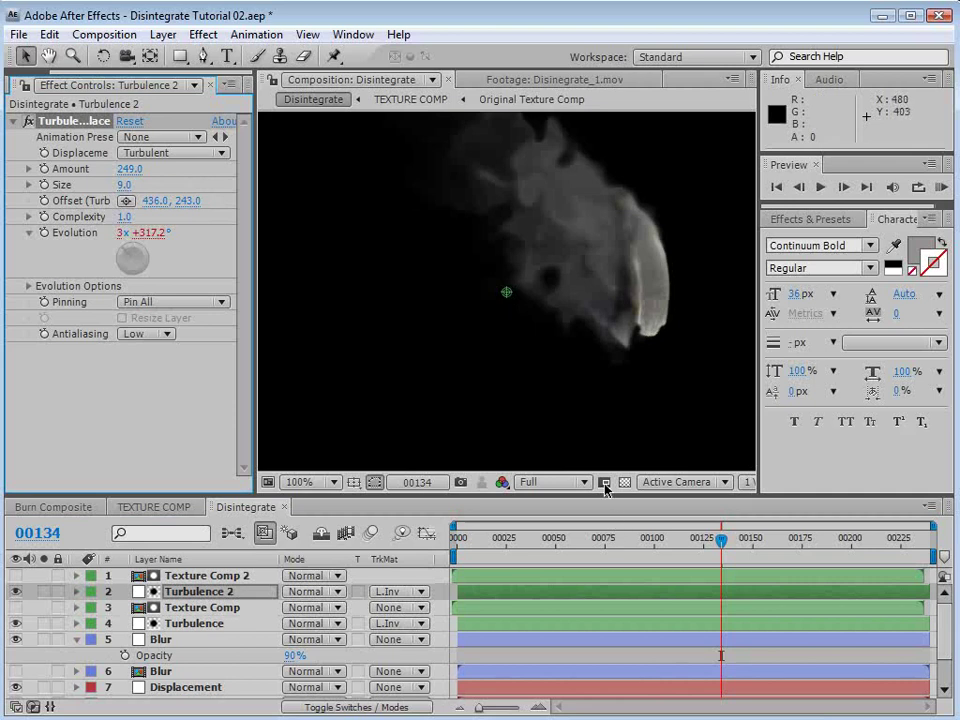
drag(128, 183, 131, 180)
Step: Reveal the opacity of the Turbulence 2 adjustment layer and set it to 60%
scroll(516, 329, down, 1)
click(193, 592)
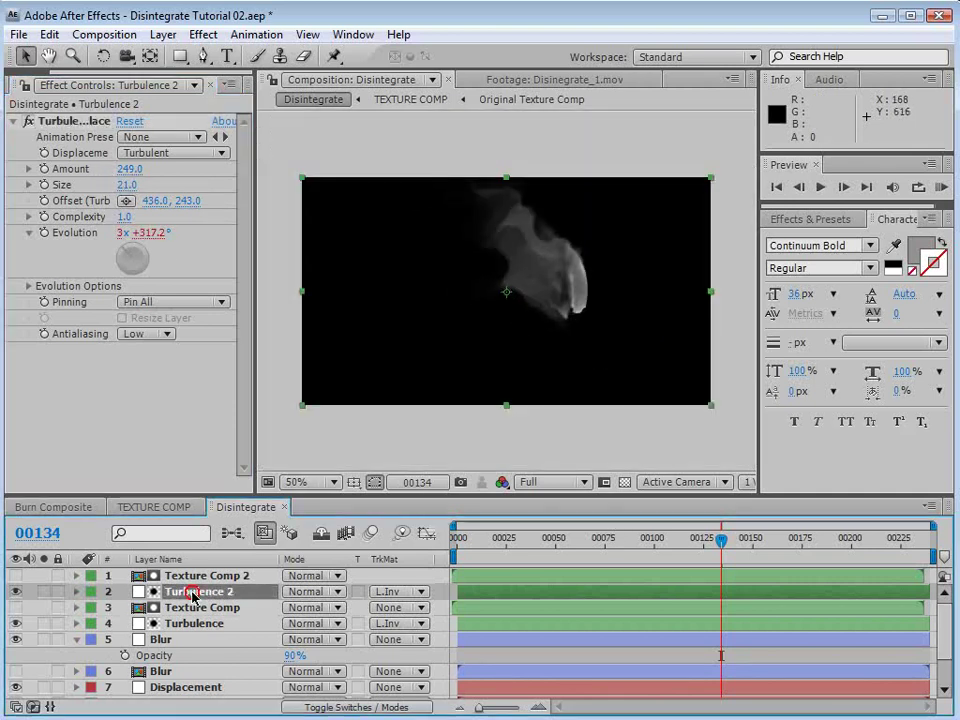
key(t)
click(292, 608)
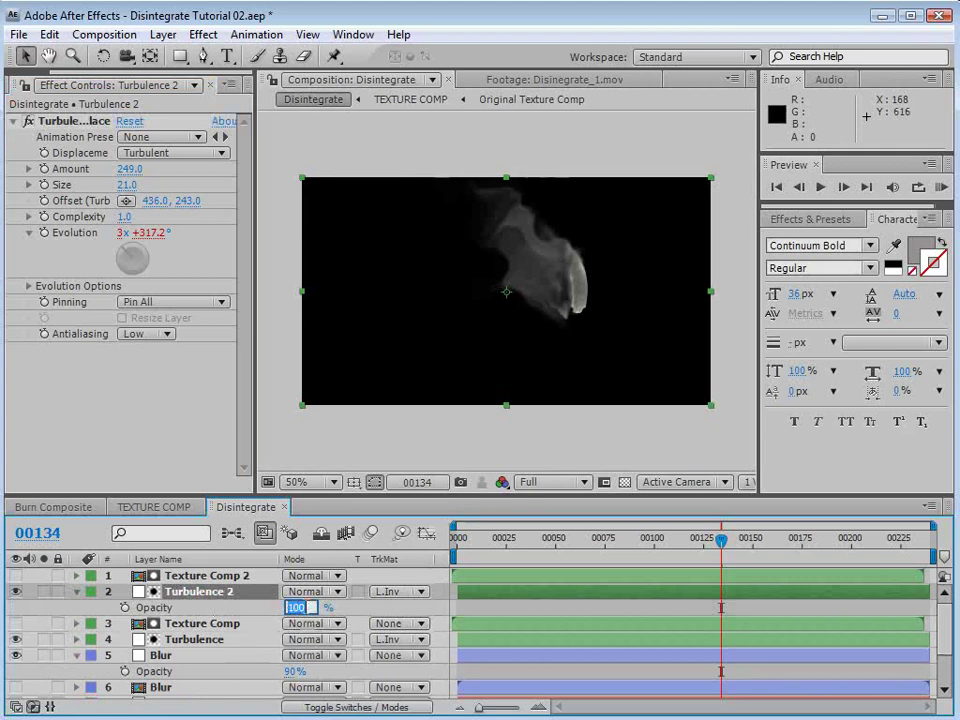
text(60)
key(Return)
scroll(365, 345, up, 1)
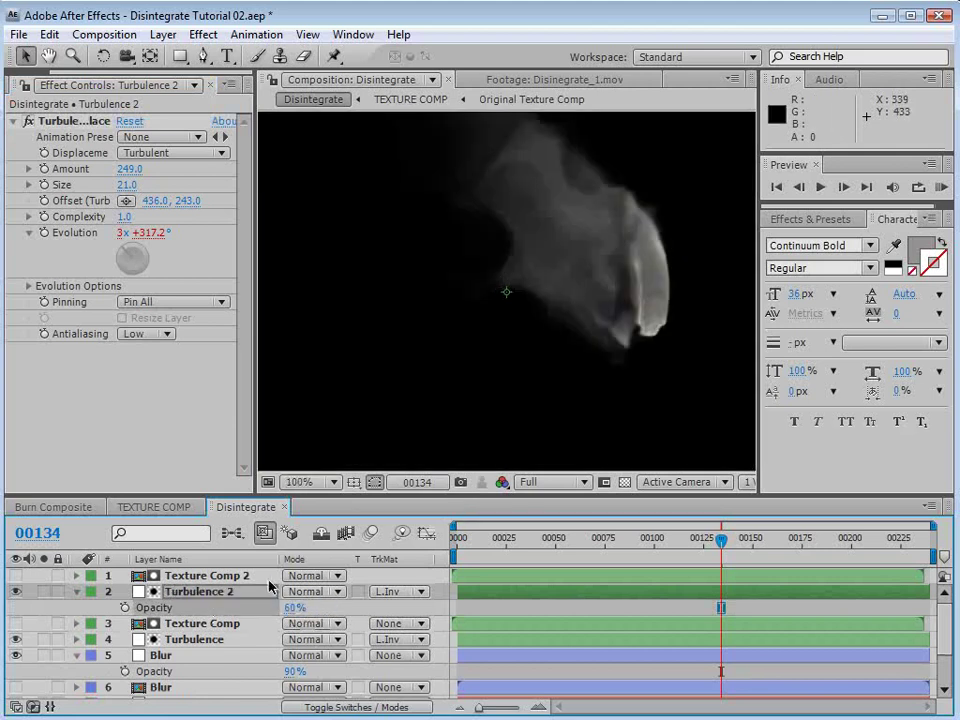
Step: Reveal the opacity property of the original Turbulence adjustment layer
click(190, 642)
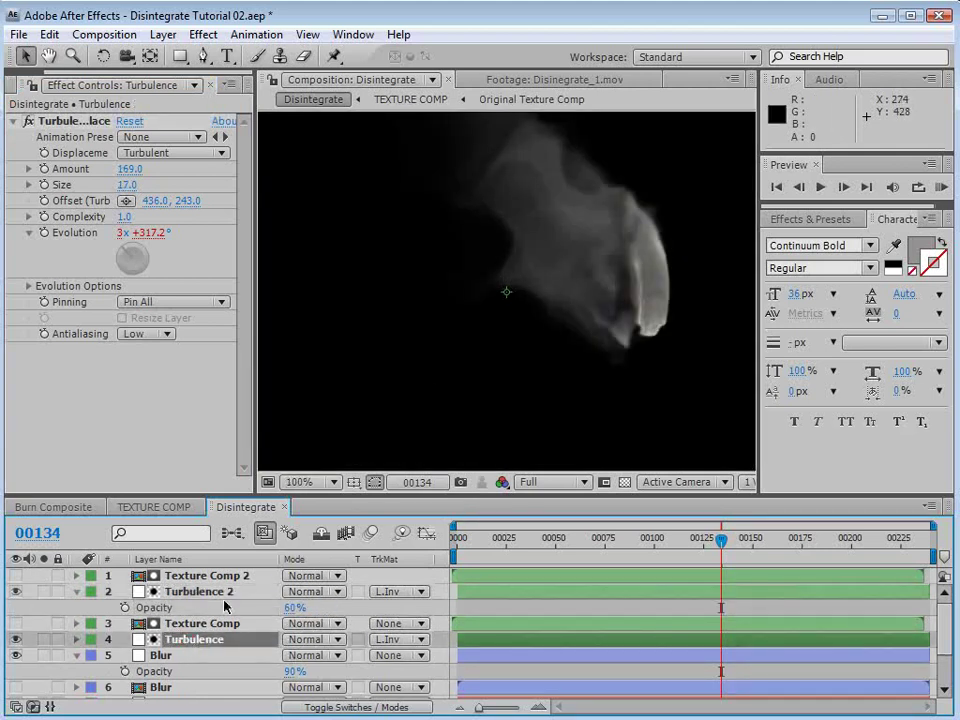
key(t)
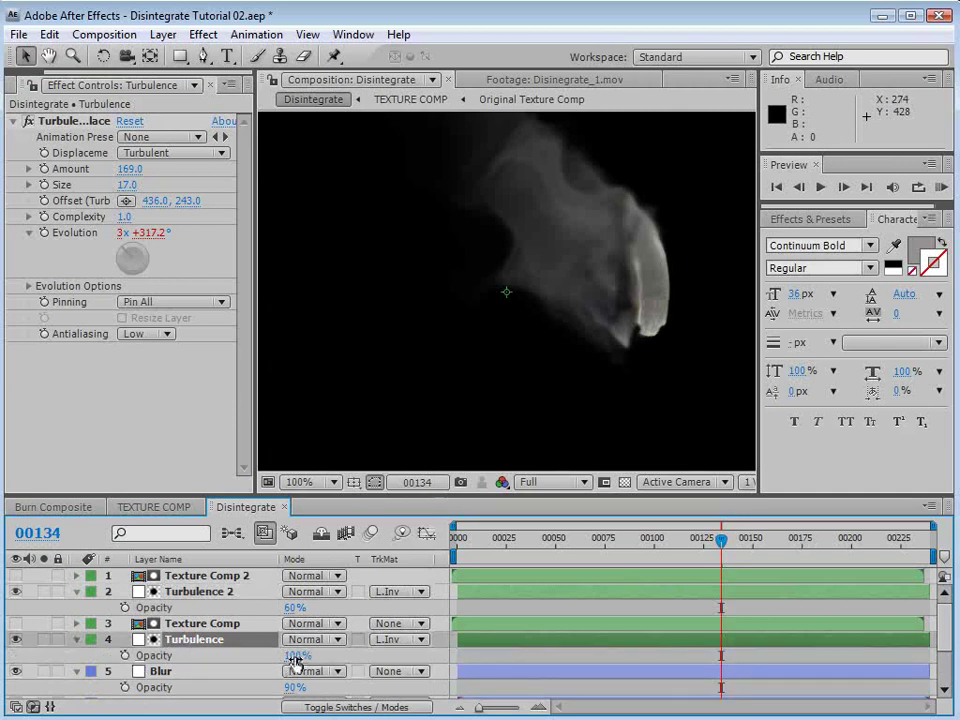
Step: Lower the Turbulence layer's opacity to 45% and save the project
drag(293, 657, 250, 663)
scroll(553, 285, up, 1)
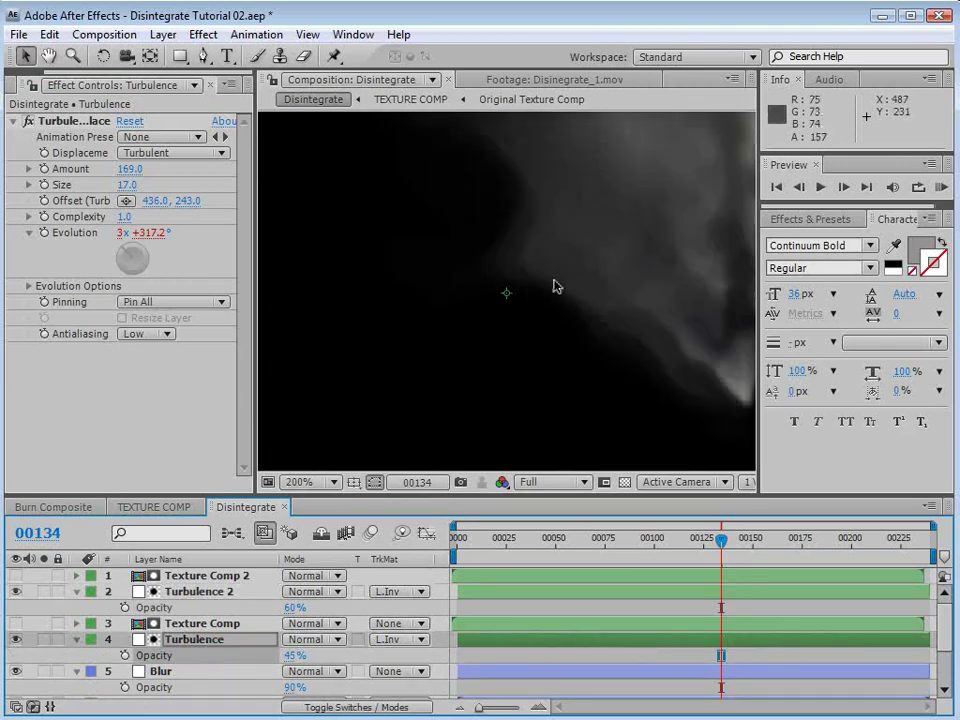
scroll(553, 306, down, 1)
key(space)
drag(642, 239, 501, 332)
key(ctrl+s)
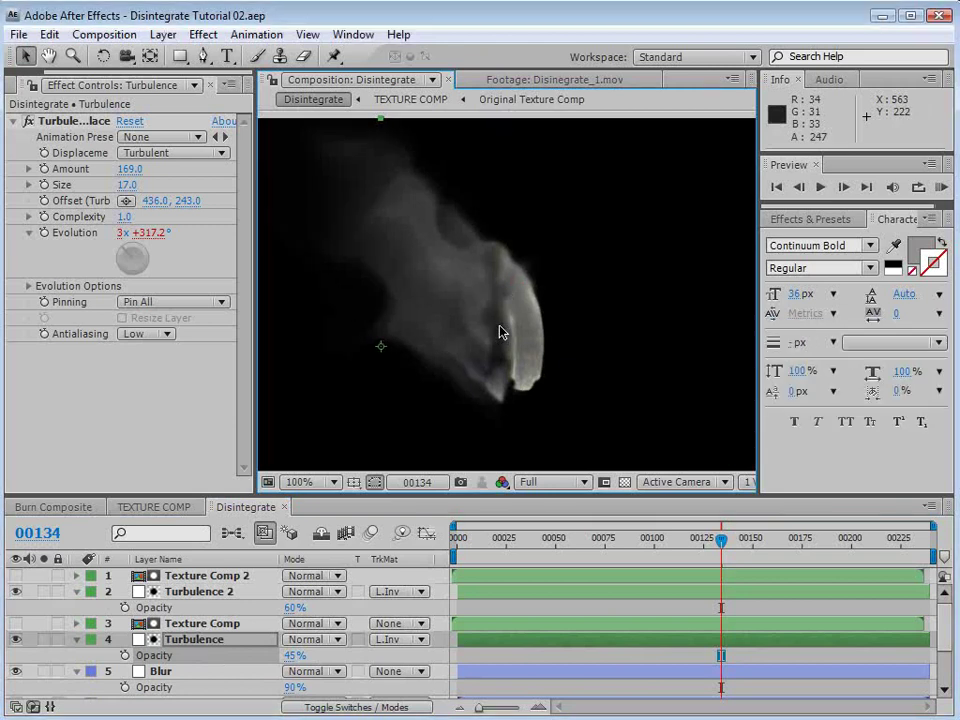
Step: Check the disintegrating grenade at frame 125 with the whole composition in view
mouse_move(721, 541)
mouse_down()
mouse_move(690, 545)
mouse_move(734, 548)
mouse_move(703, 549)
mouse_up()
key(comma)
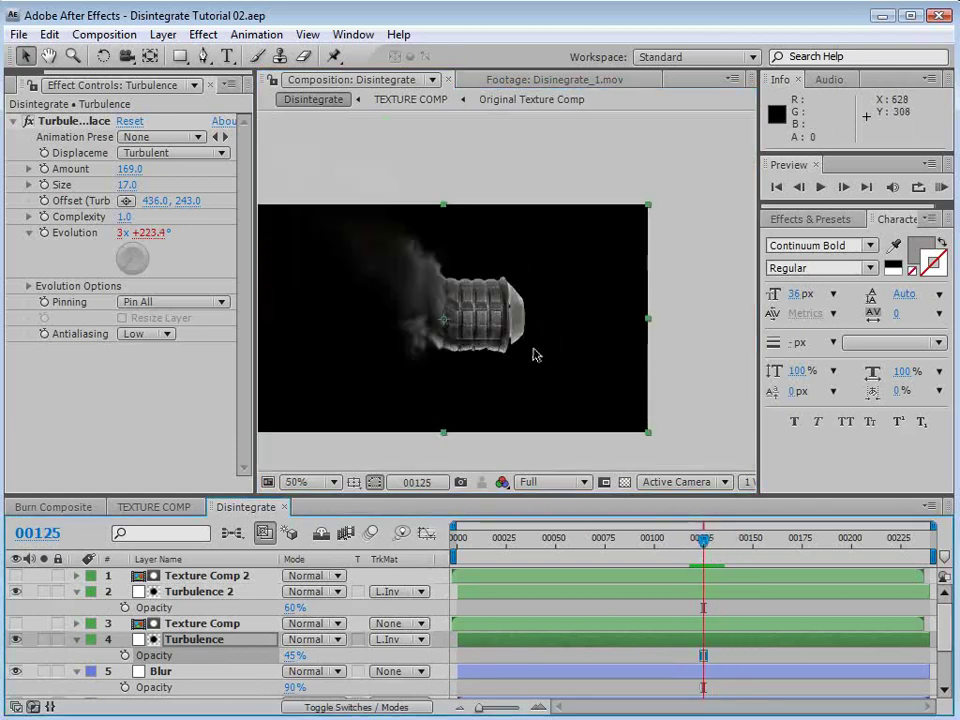
key(h)
drag(513, 384, 525, 349)
key(v)
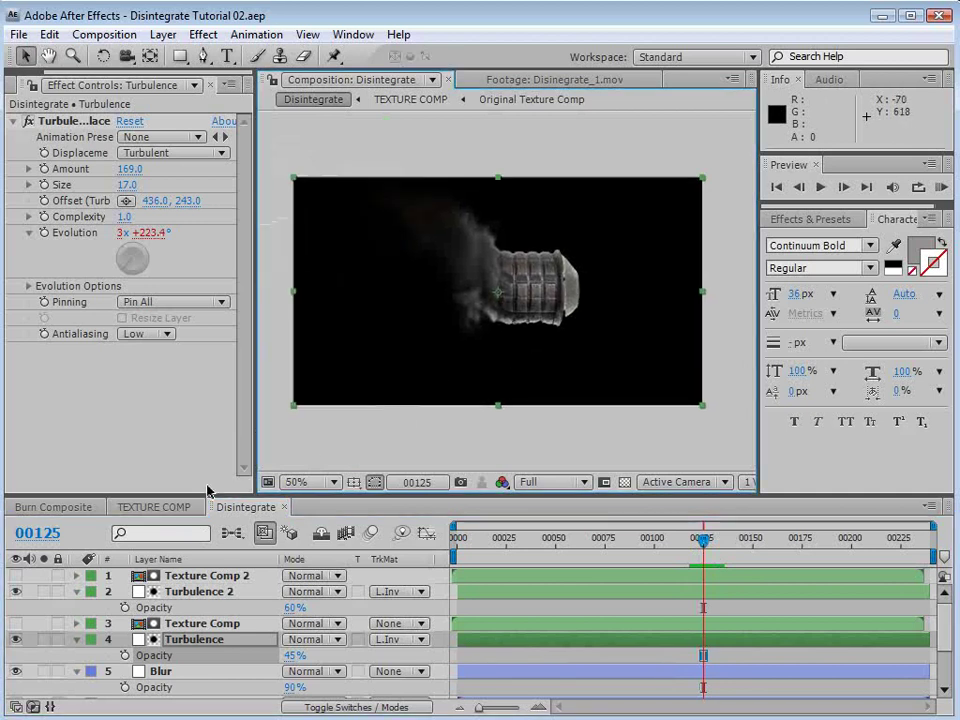
Step: Collapse the expanded layer properties and enlarge the timeline area so all ten Disintegrate layers fit
click(76, 591)
click(76, 623)
click(76, 576)
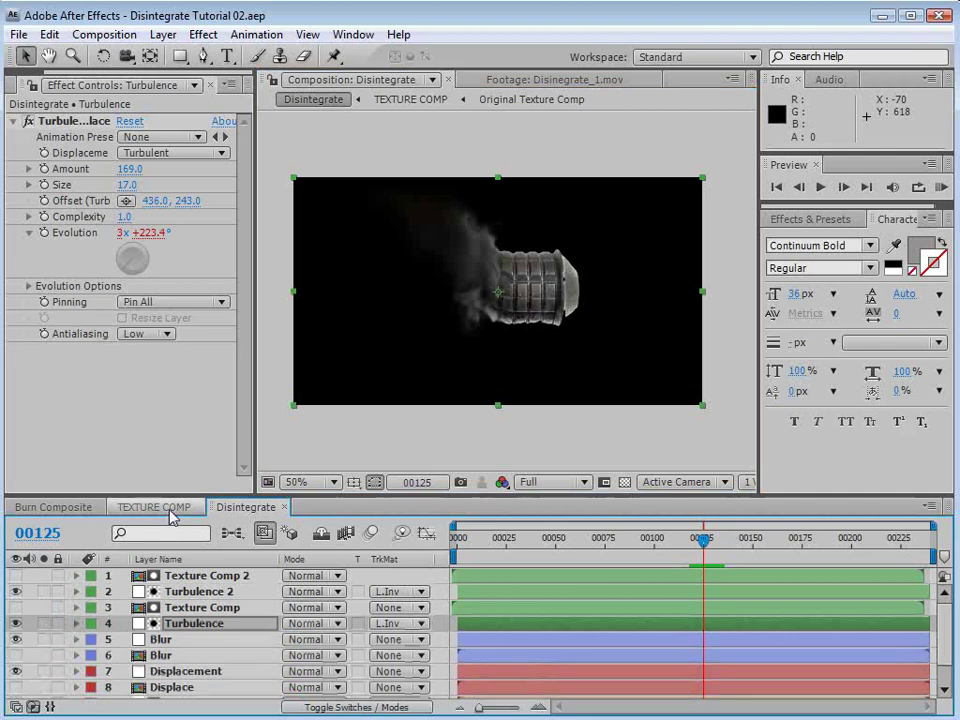
drag(180, 497, 185, 403)
click(188, 651)
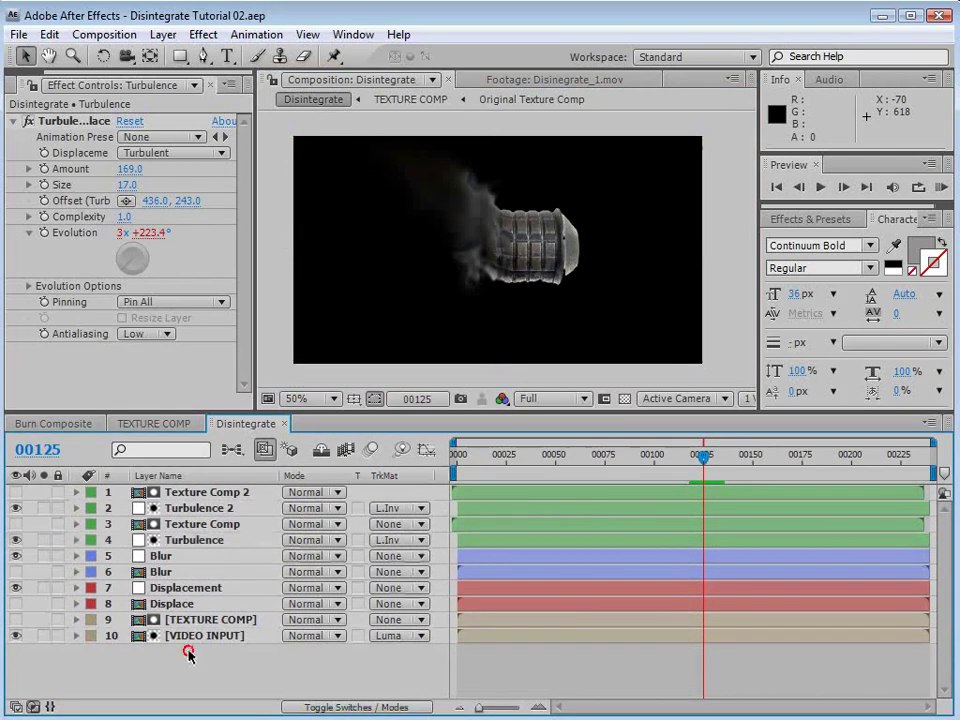
Step: Open the VIDEO SOURCE composition nested in VIDEO INPUT and add the text "COPILOT" over the grenade
double_click(195, 637)
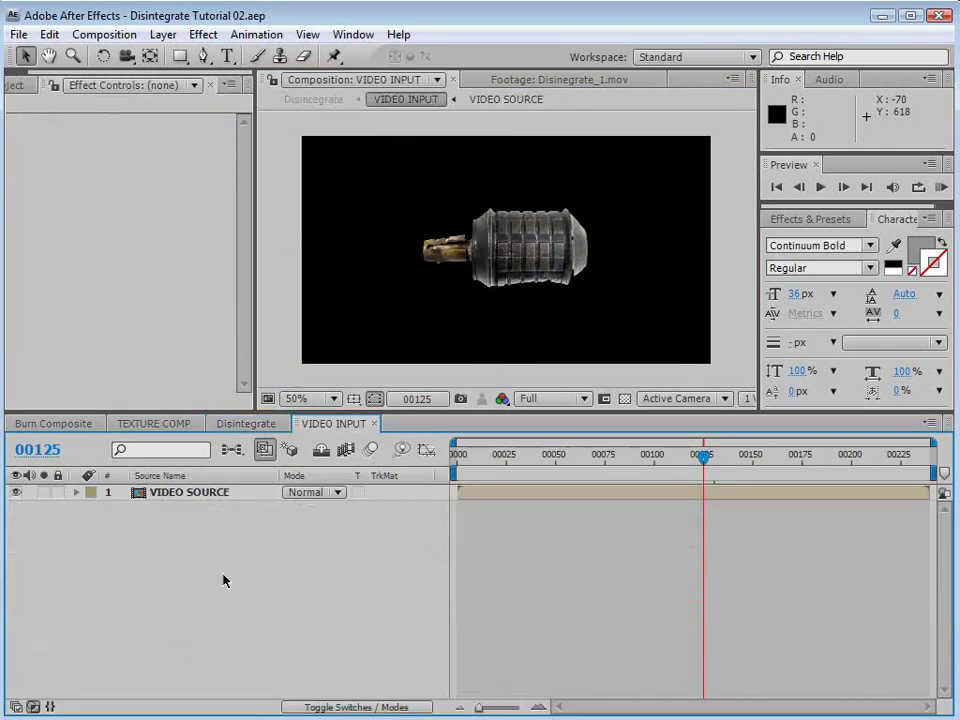
double_click(175, 493)
click(204, 554)
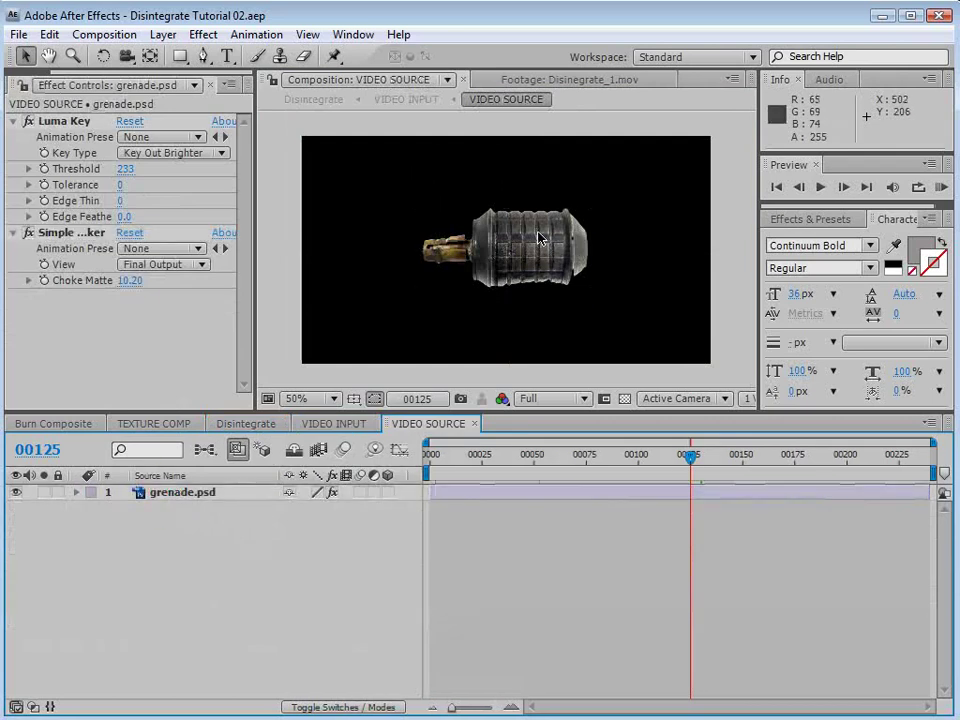
click(489, 252)
click(227, 56)
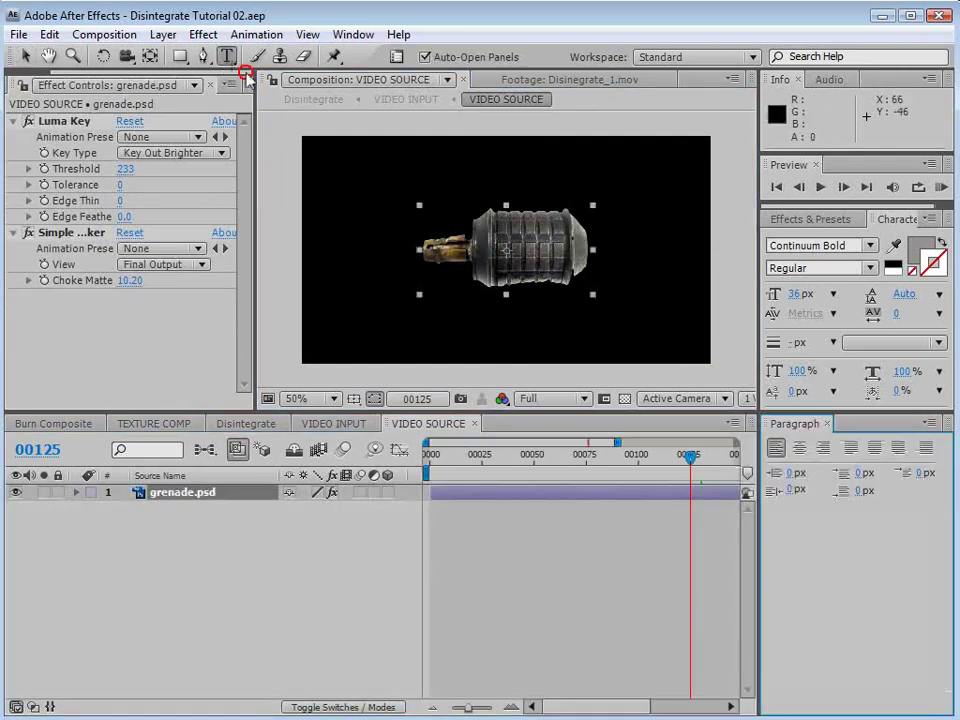
click(413, 247)
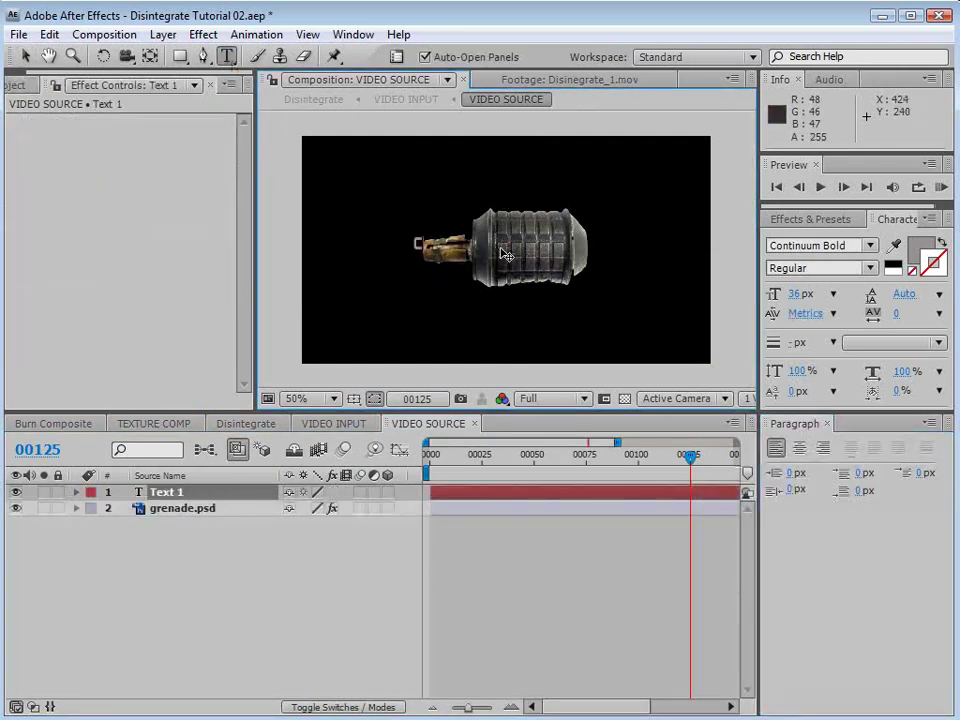
text(COPILOT)
Step: Enlarge the COPILOT text across the middle of the frame and hide the grenade.psd layer
click(25, 56)
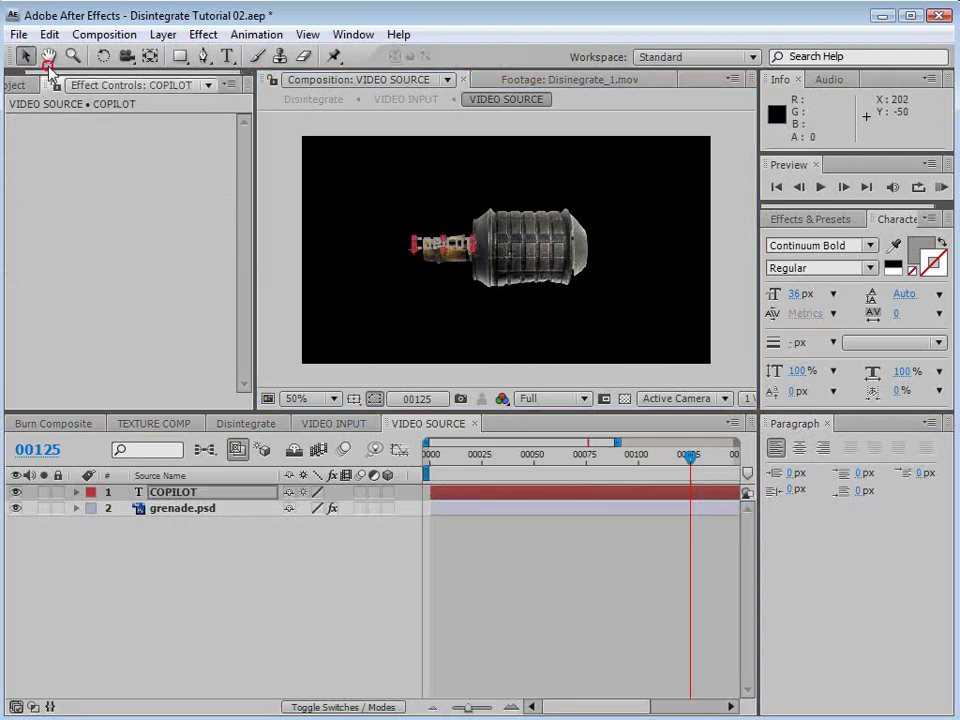
drag(439, 247, 547, 252)
click(15, 508)
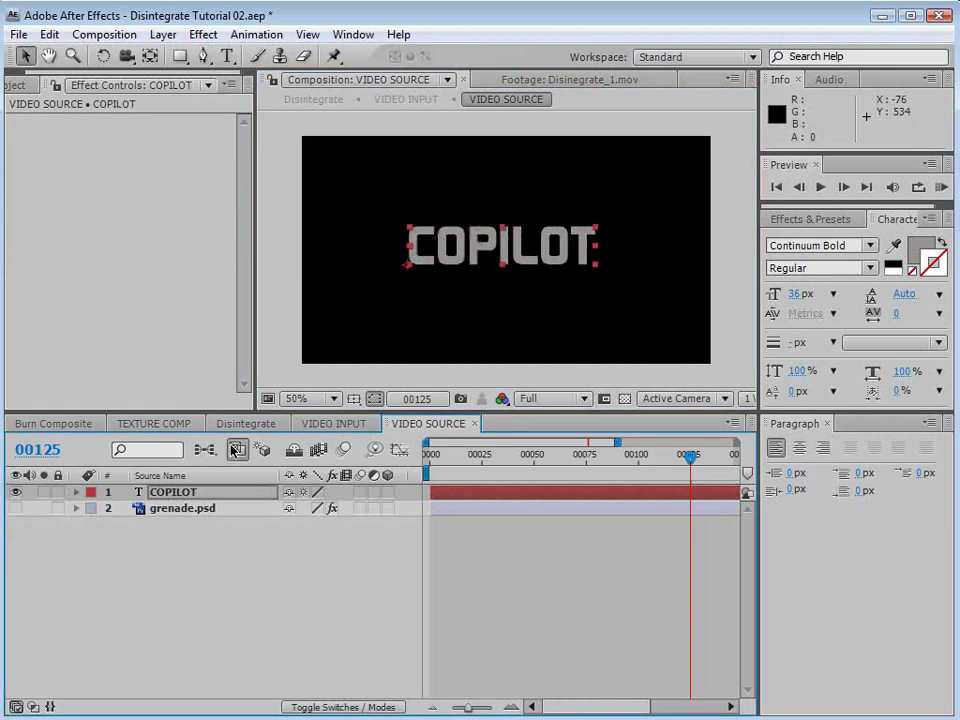
Step: Return to the Disintegrate composition and check how the COPILOT text disintegrates around frame 124
click(244, 423)
click(680, 458)
drag(680, 458, 701, 478)
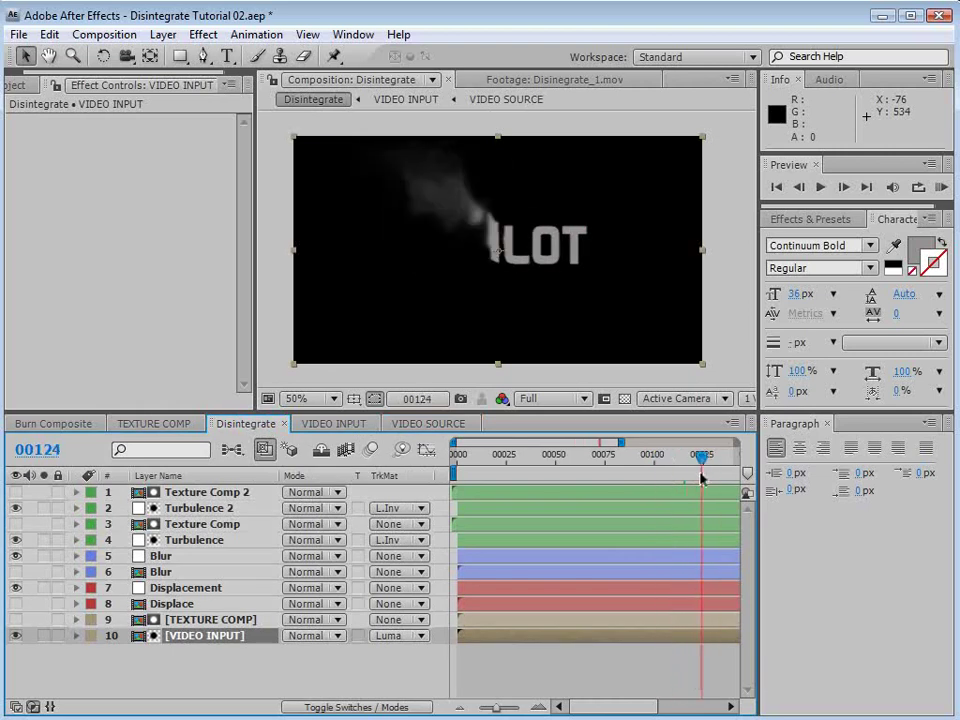
Step: Try a Max Vertical Displacement of 4 in the Displacement layer's Displacement Map and scrub to frame 107
click(183, 590)
drag(137, 232, 122, 236)
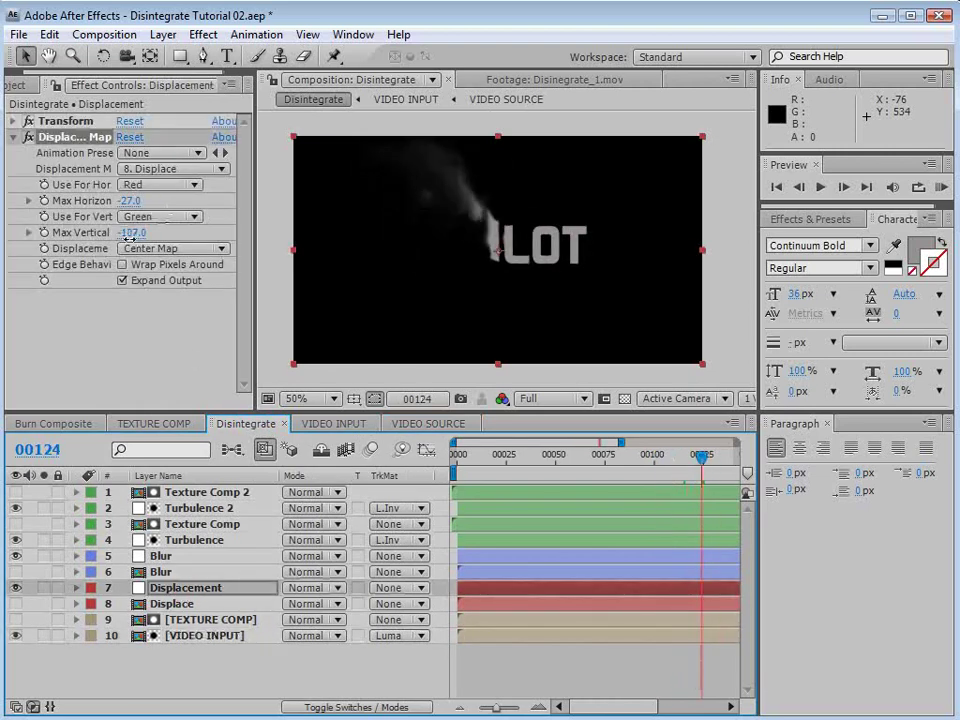
drag(224, 248, 248, 258)
drag(719, 457, 666, 468)
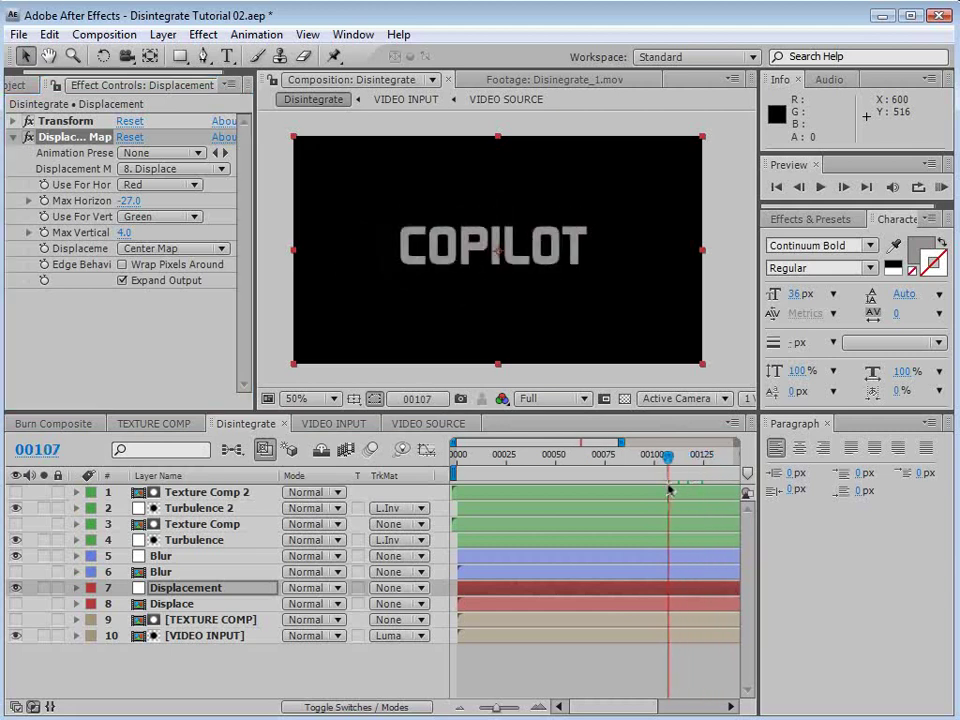
Step: Set the Displacement Map's Max Vertical Displacement to -90 and save the project
click(128, 232)
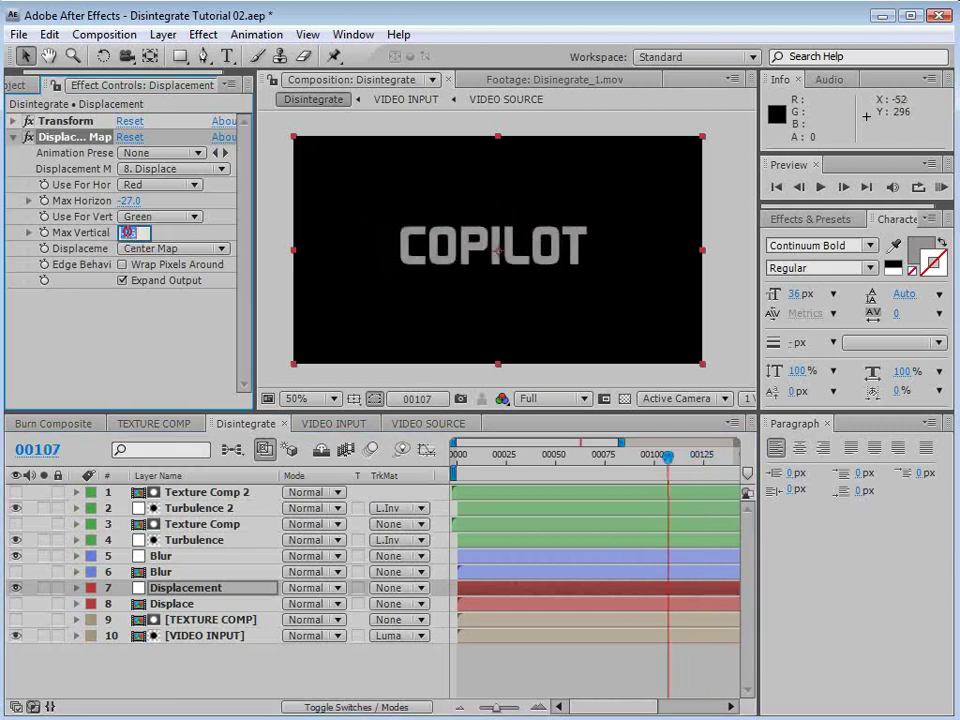
text(-90)
key(Return)
key(ctrl+s)
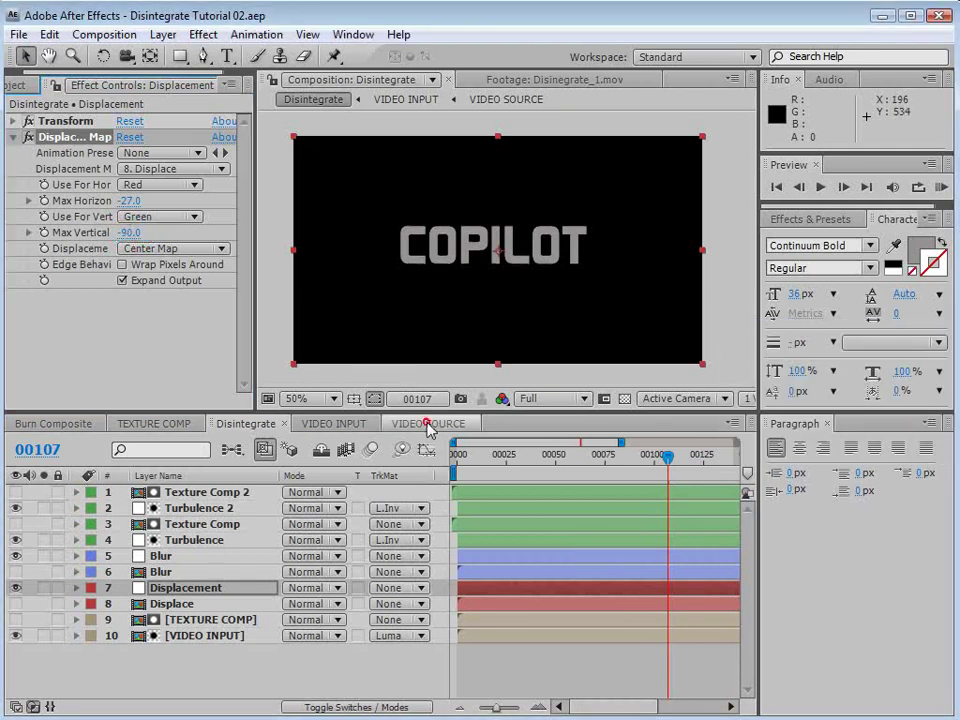
Step: Restore the grenade in place of the COPILOT text in VIDEO SOURCE and return to the Disintegrate composition
click(426, 423)
click(250, 423)
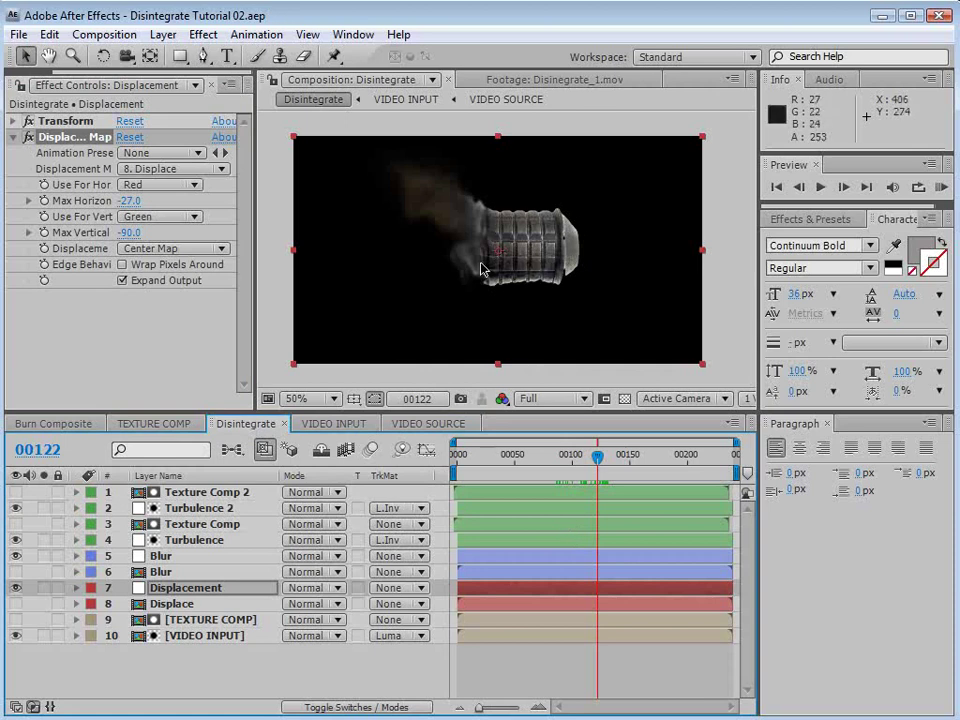
Step: Add a new adjustment layer above all other layers in the Disintegrate composition
click(553, 670)
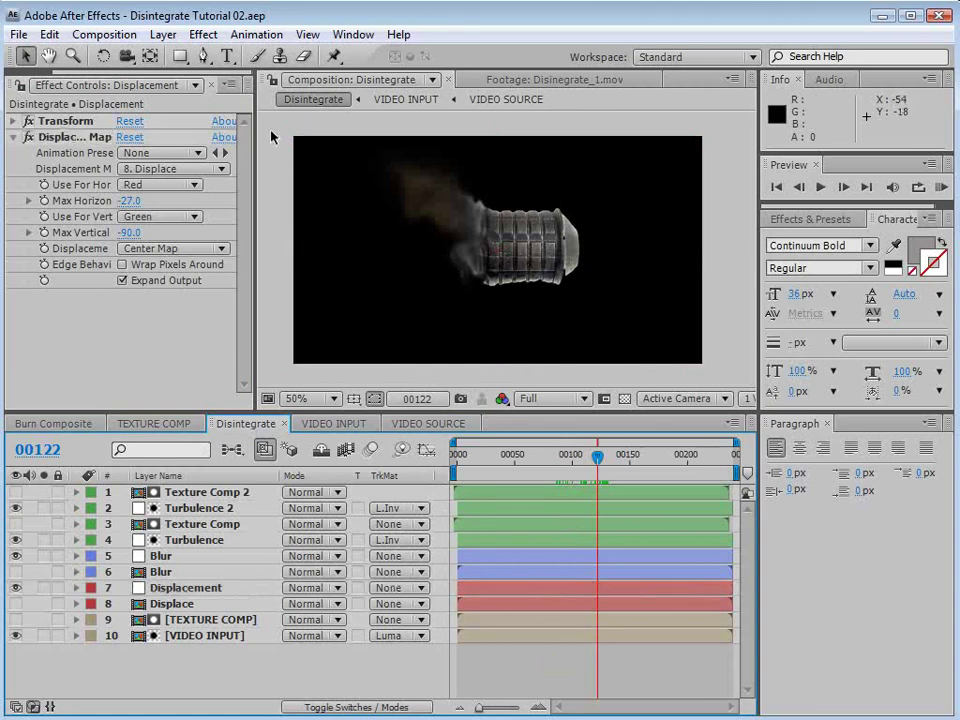
click(163, 34)
mouse_move(190, 56)
click(522, 180)
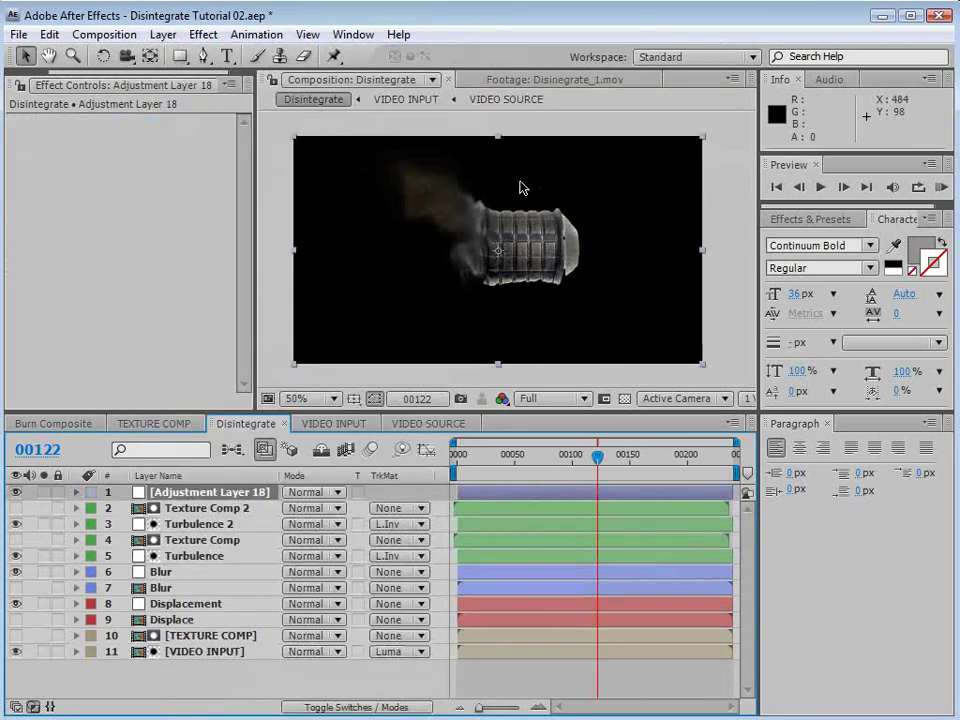
Step: Duplicate the Texture Comp 2 layer and place the copy above the new adjustment layer
click(181, 512)
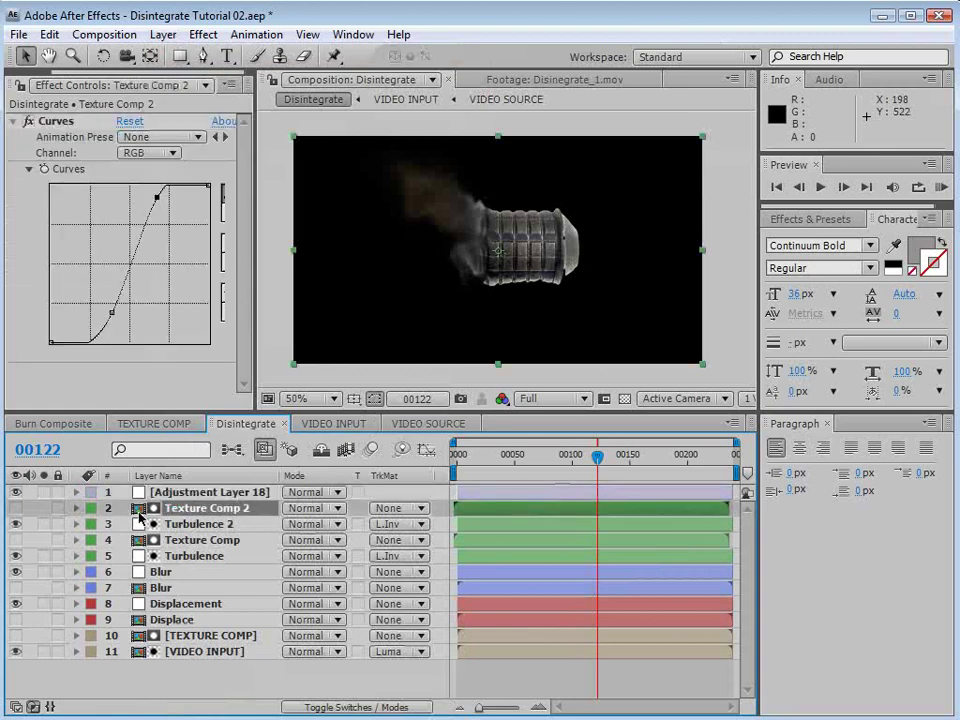
key(ctrl+d)
drag(184, 510, 174, 494)
Step: Give Texture Comp 3 and the adjustment layer a purple label colour
shift+click(88, 510)
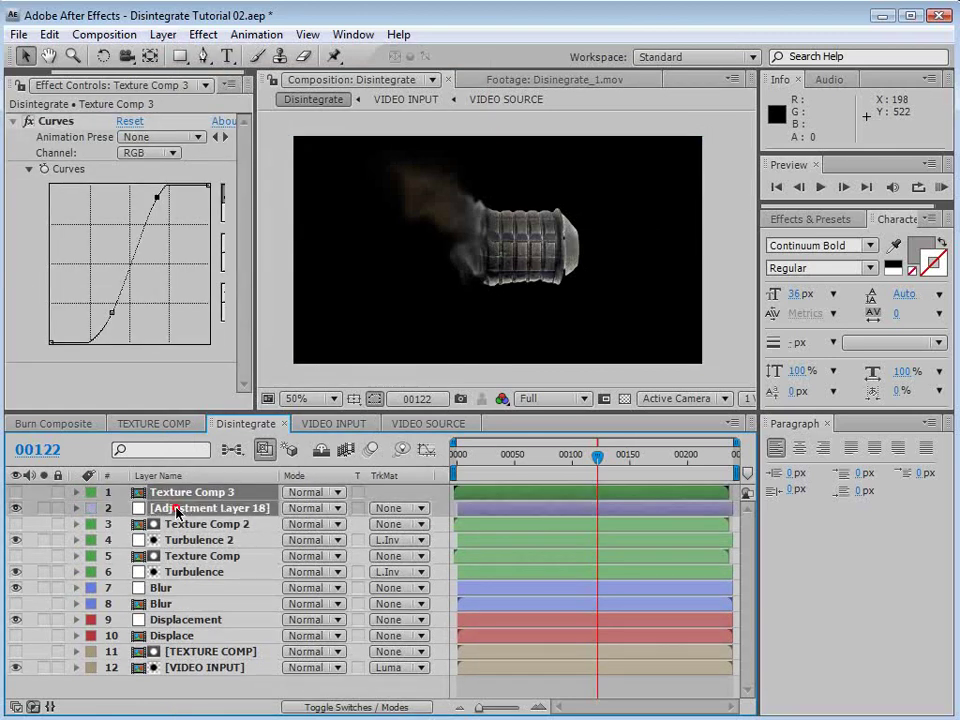
click(88, 510)
click(134, 719)
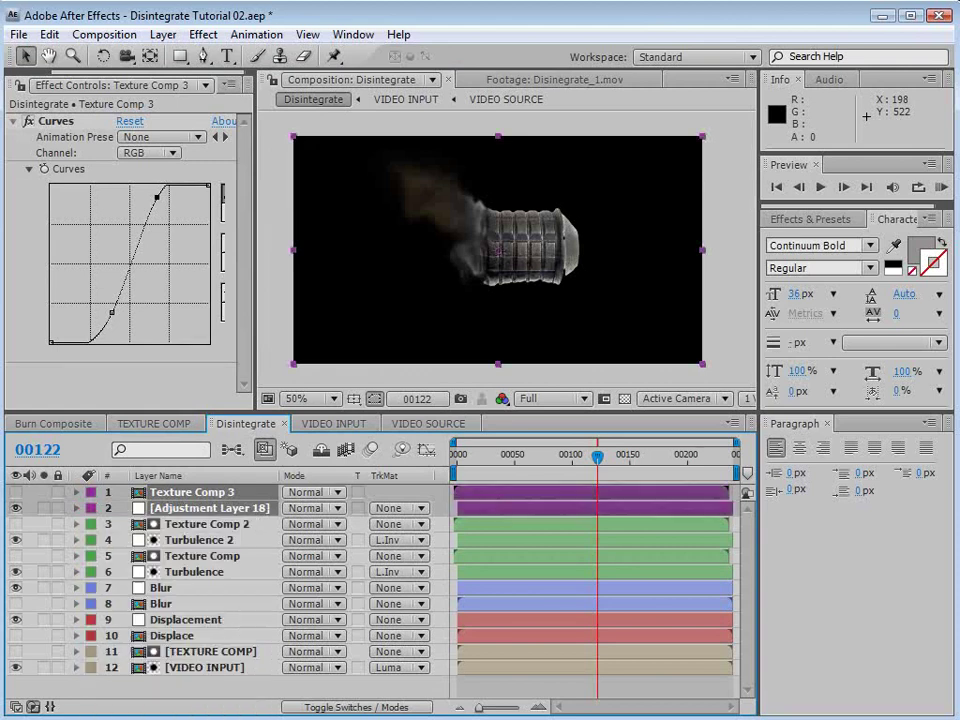
Step: Rename the new adjustment layer to "Hot Stuff"
click(186, 506)
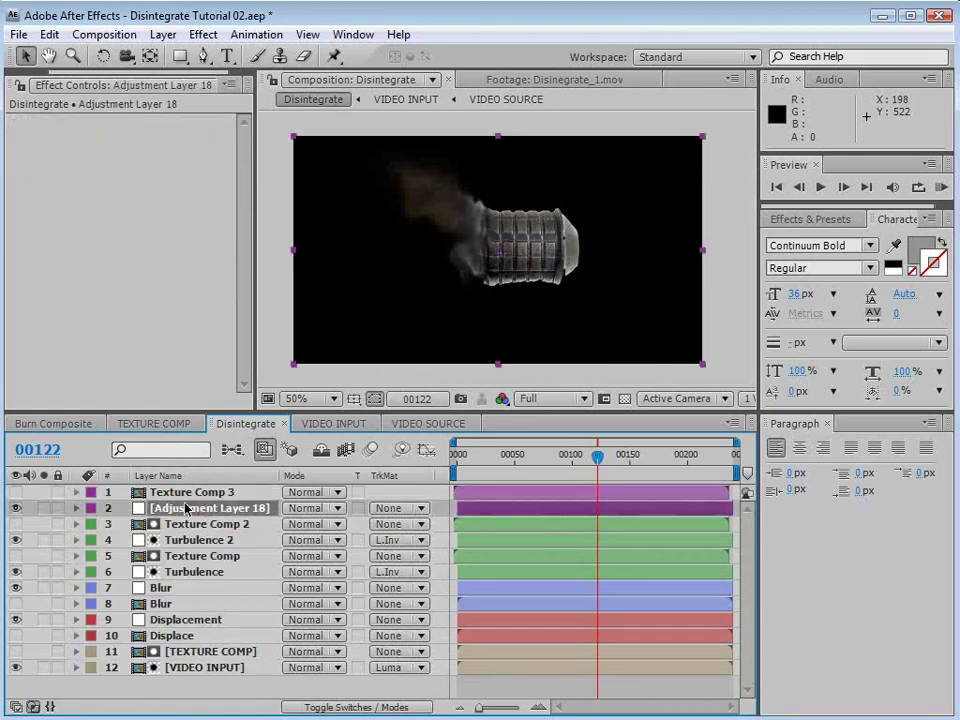
key(Return)
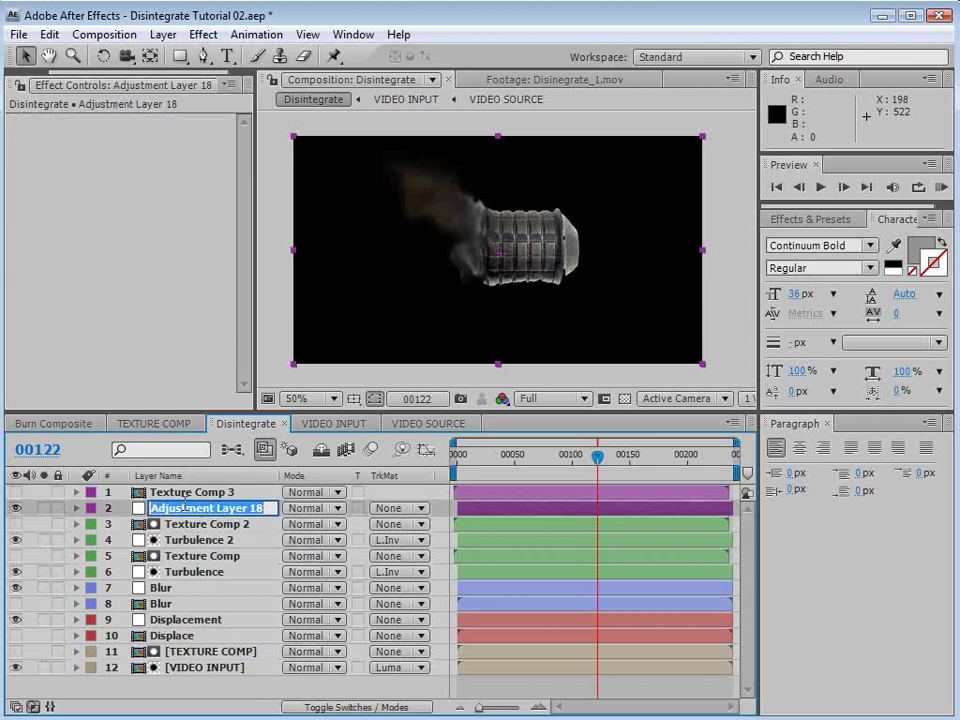
text(Hot St)
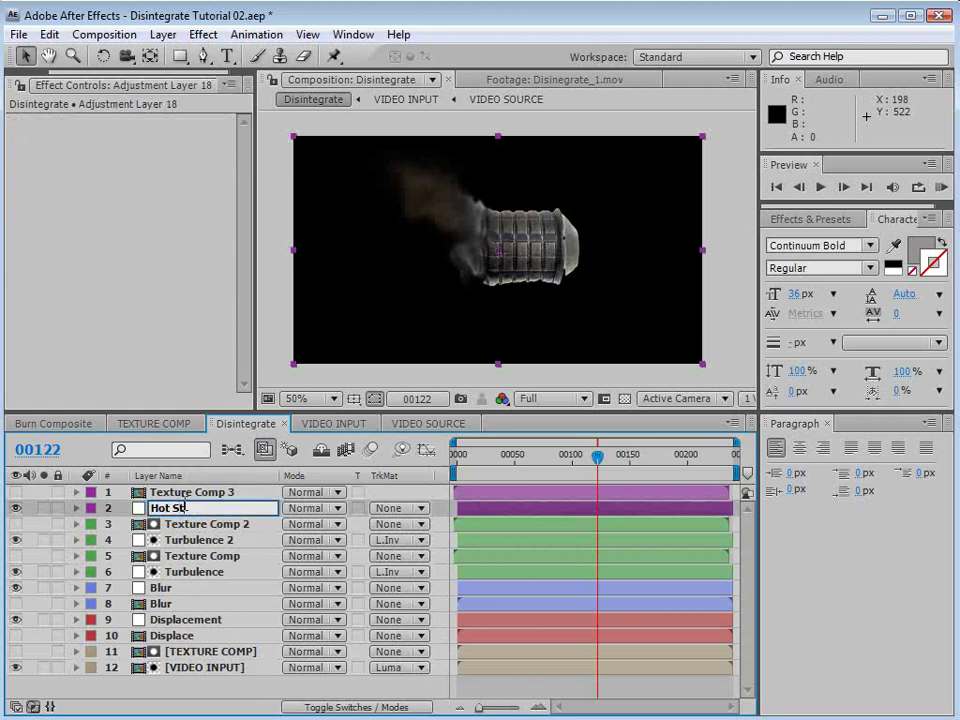
text(uff)
key(Return)
Step: Move Texture Comp 3 and Hot Stuff together to between the Blur layers and the Displacement layer
shift+click(167, 493)
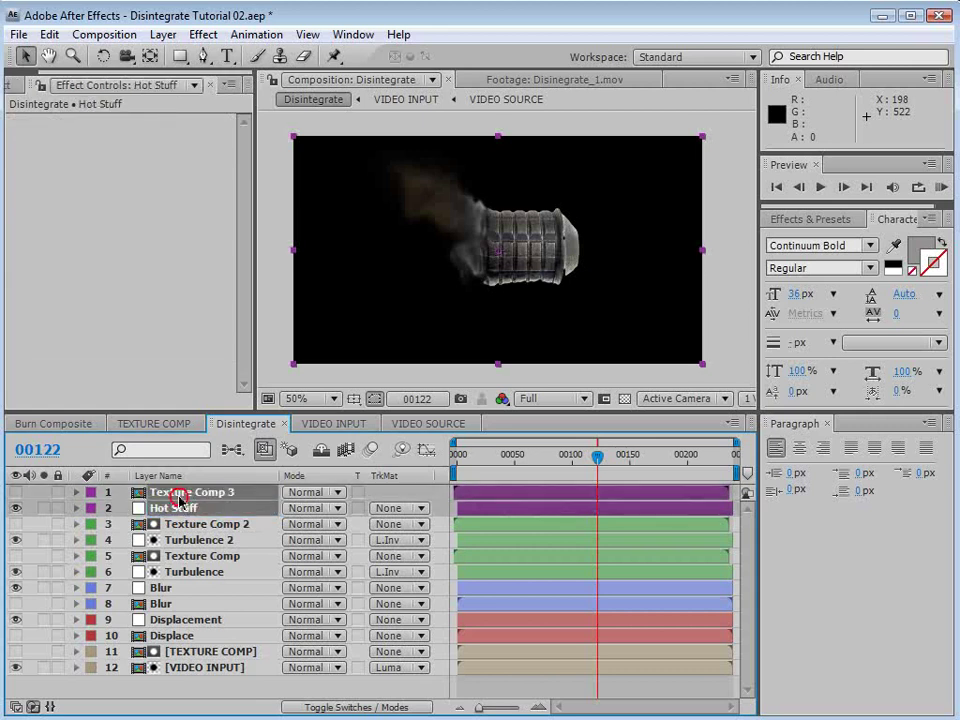
drag(176, 506, 177, 614)
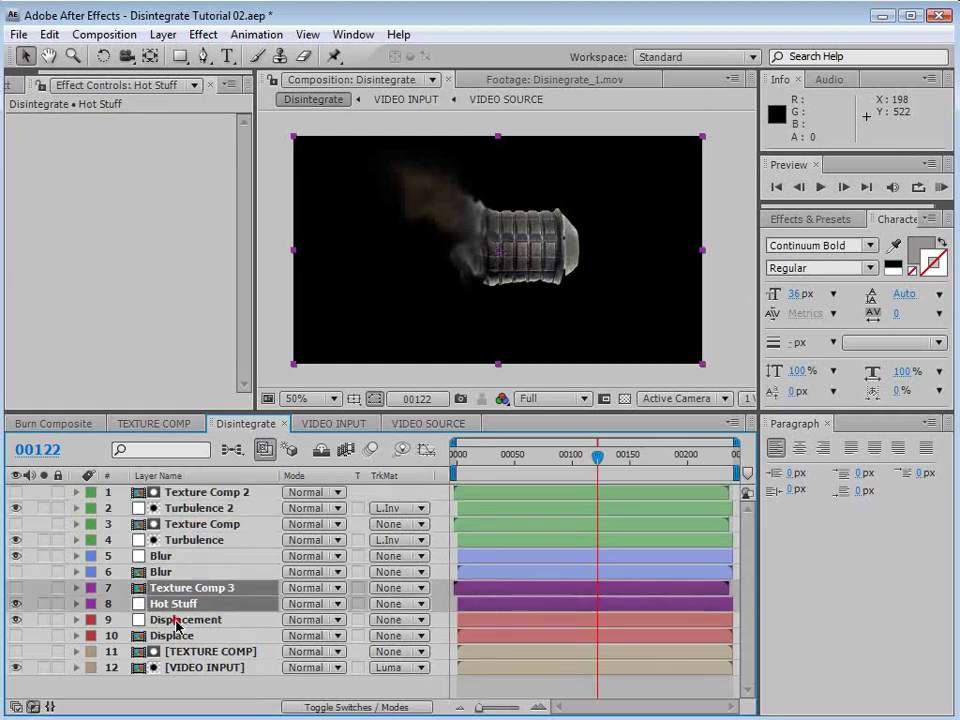
click(167, 606)
Step: Make the Texture Comp 3 layer visible and solo it
click(167, 586)
click(15, 589)
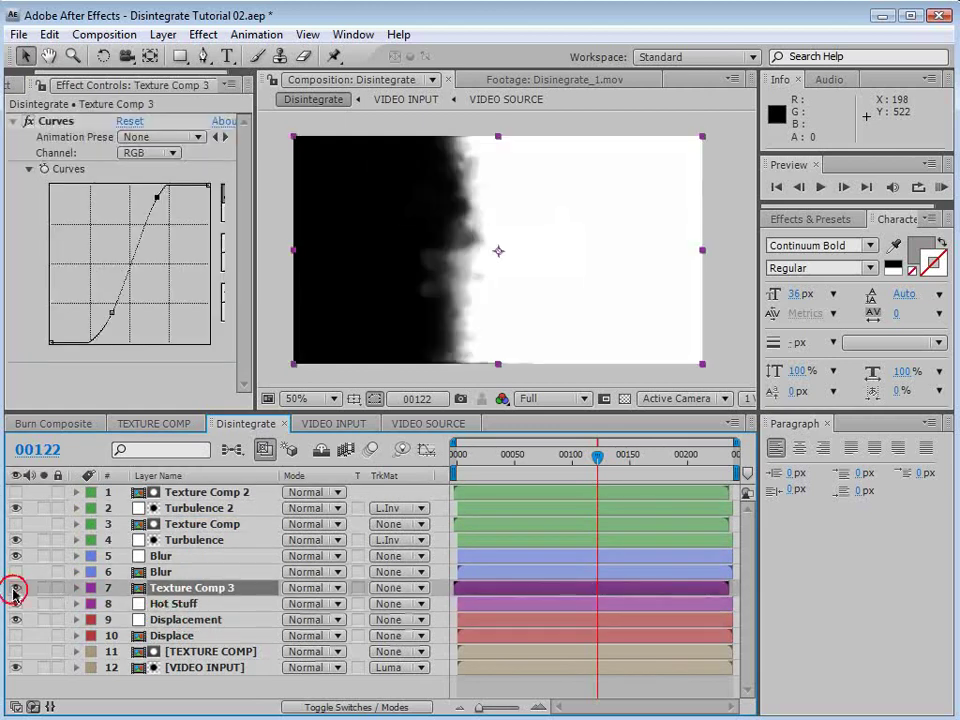
click(43, 588)
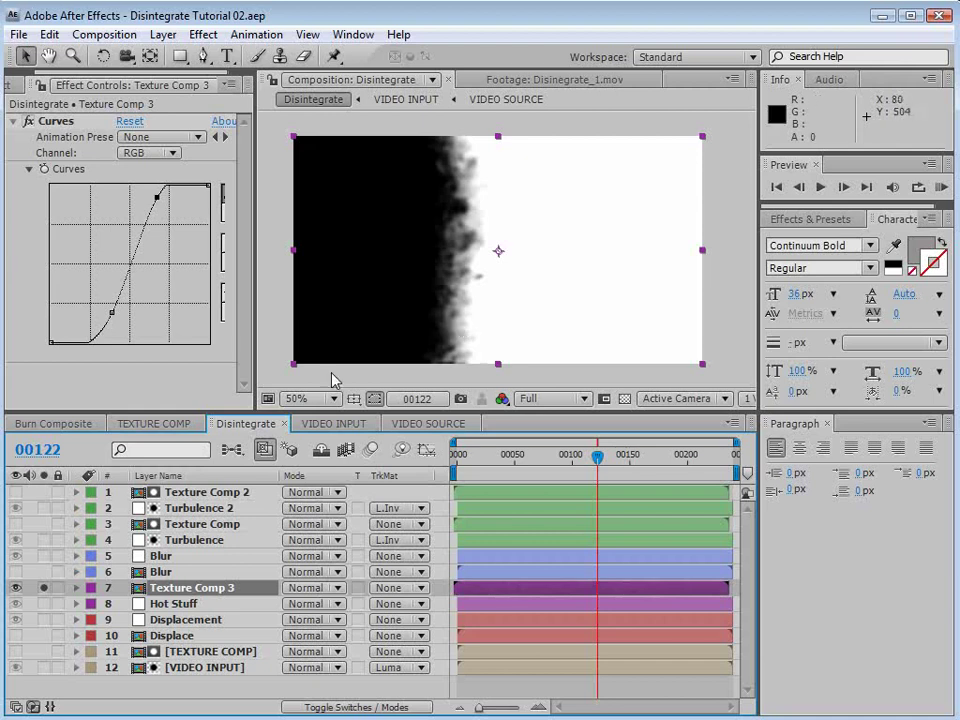
Step: Open TEXTURE COMP, compare Original Texture Comp with its Fast Blur off and on, and return to Disintegrate
double_click(189, 590)
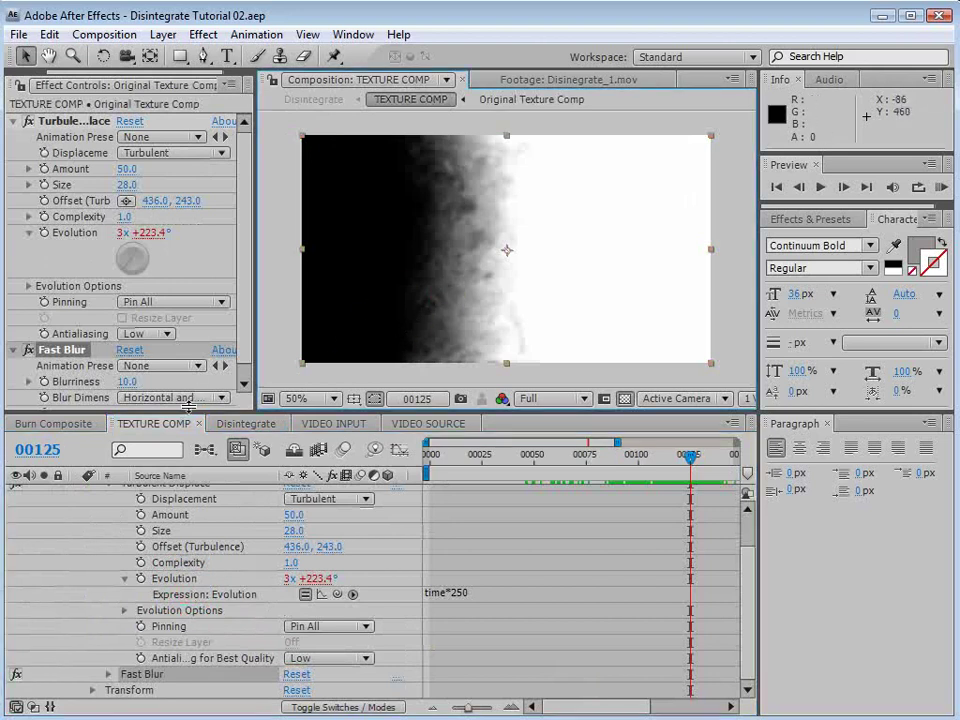
scroll(750, 580, up, 2)
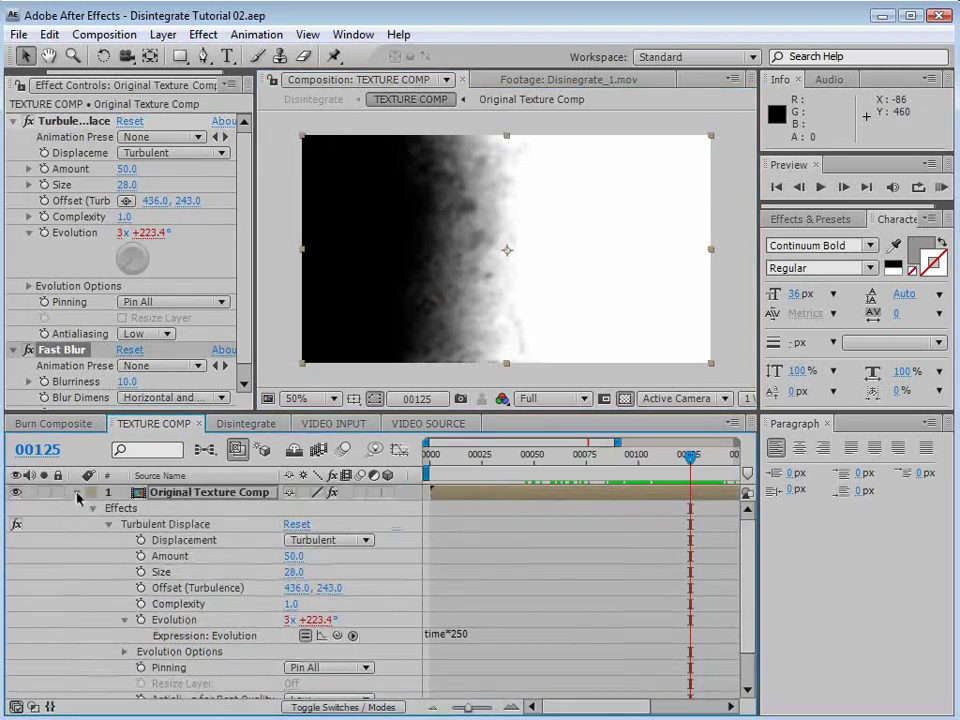
click(77, 492)
click(28, 349)
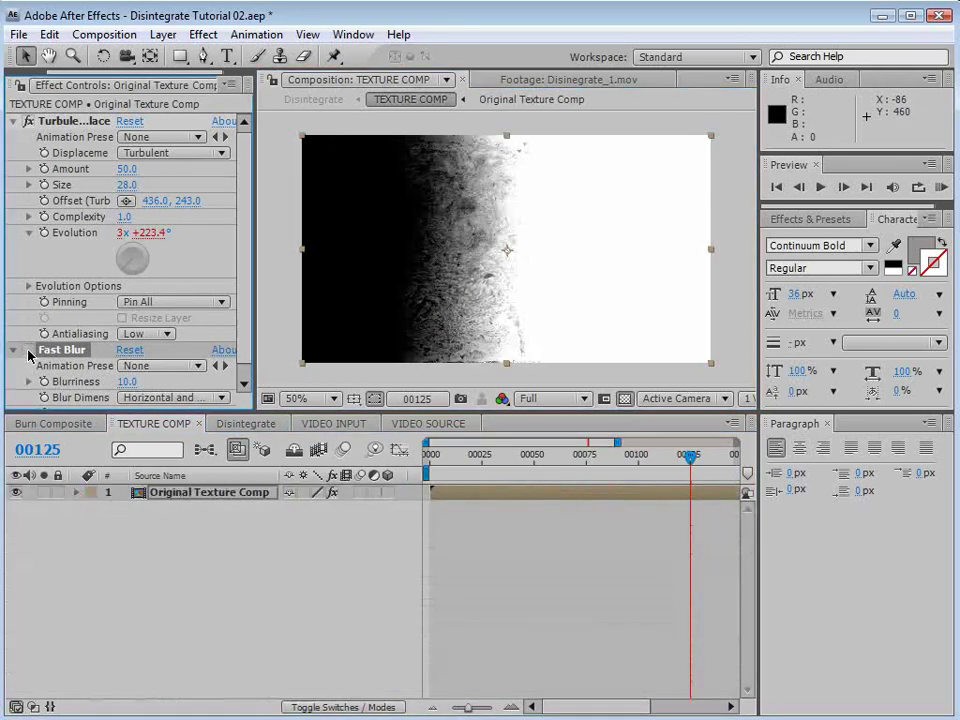
click(29, 350)
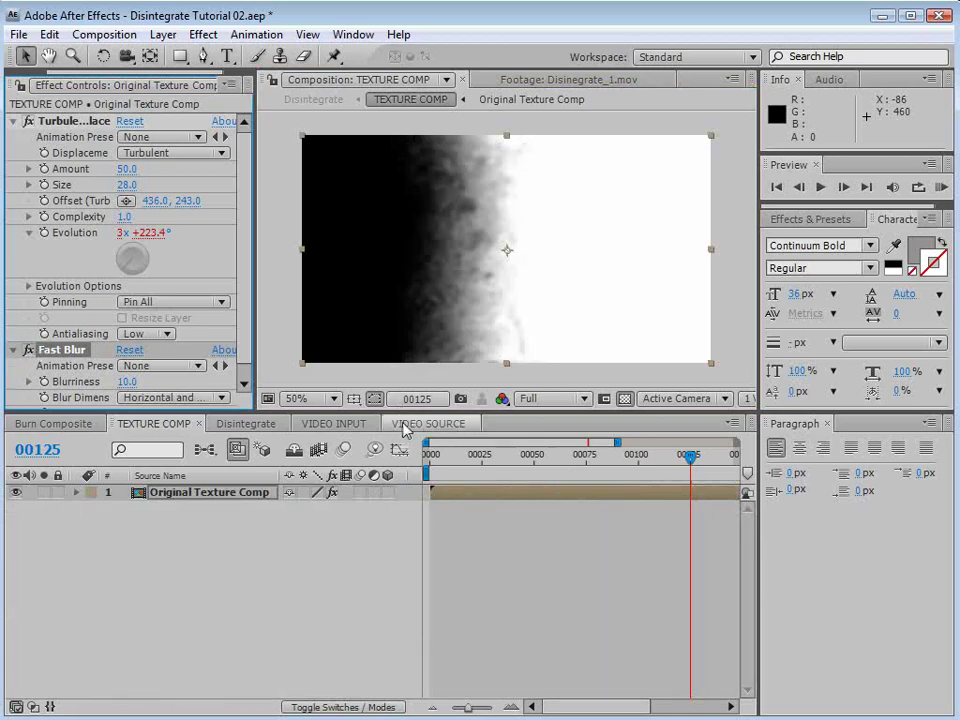
click(250, 423)
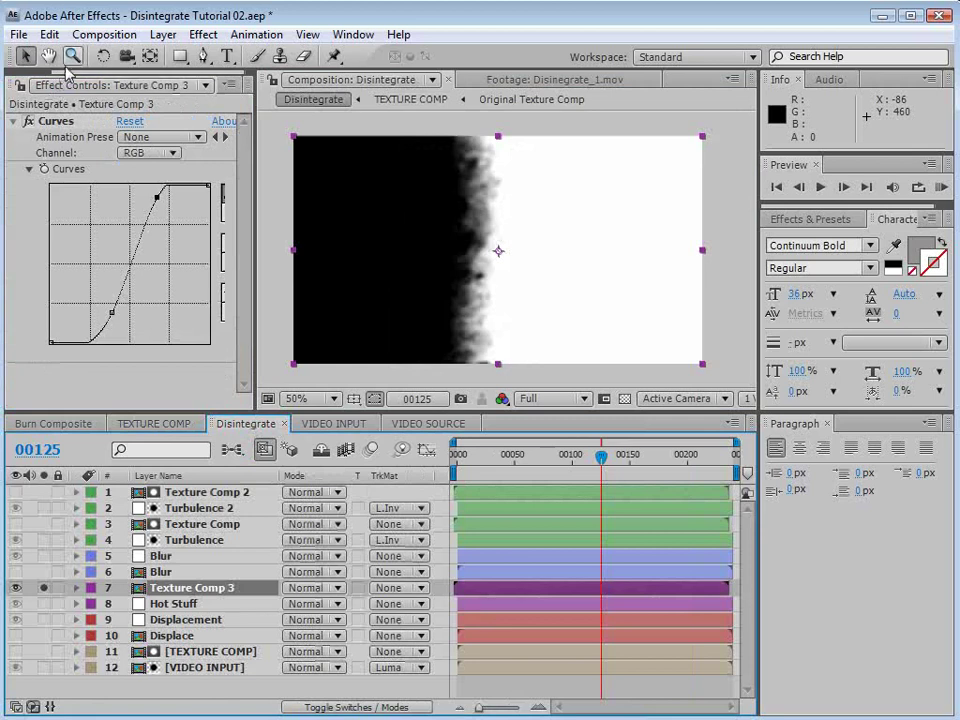
Step: Open Original Texture Comp from the project and view its transition at frame 120
click(18, 85)
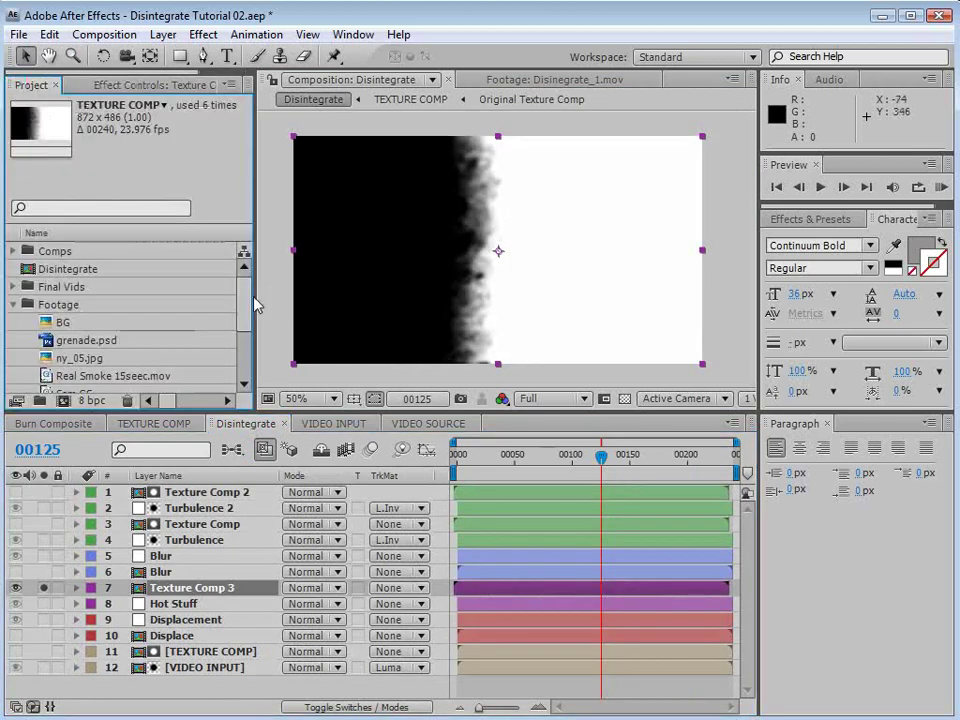
scroll(240, 317, down, 2)
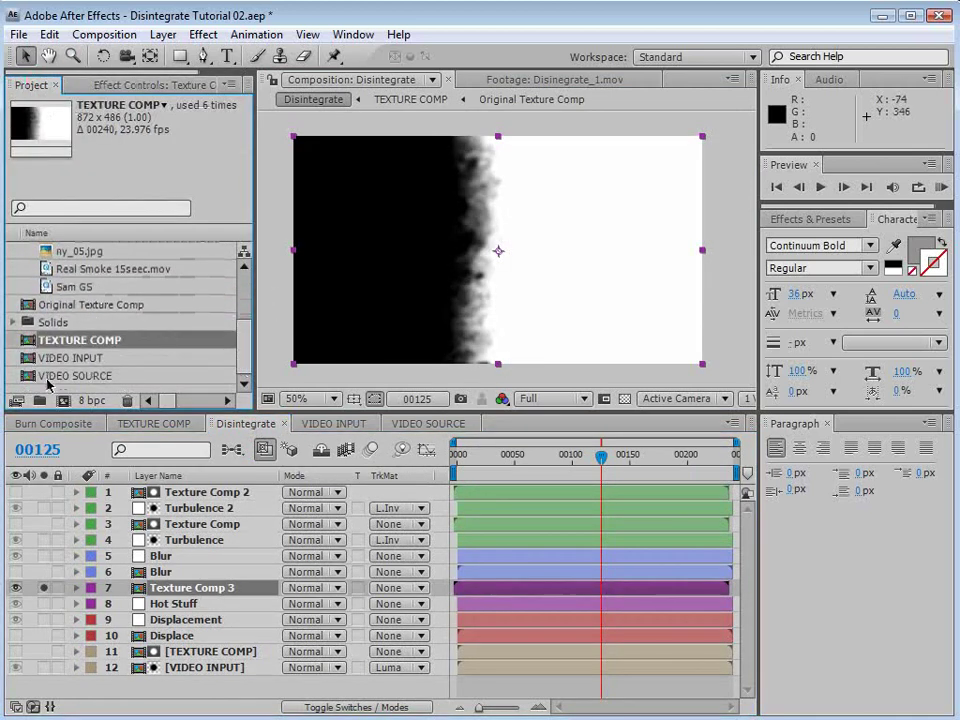
click(105, 306)
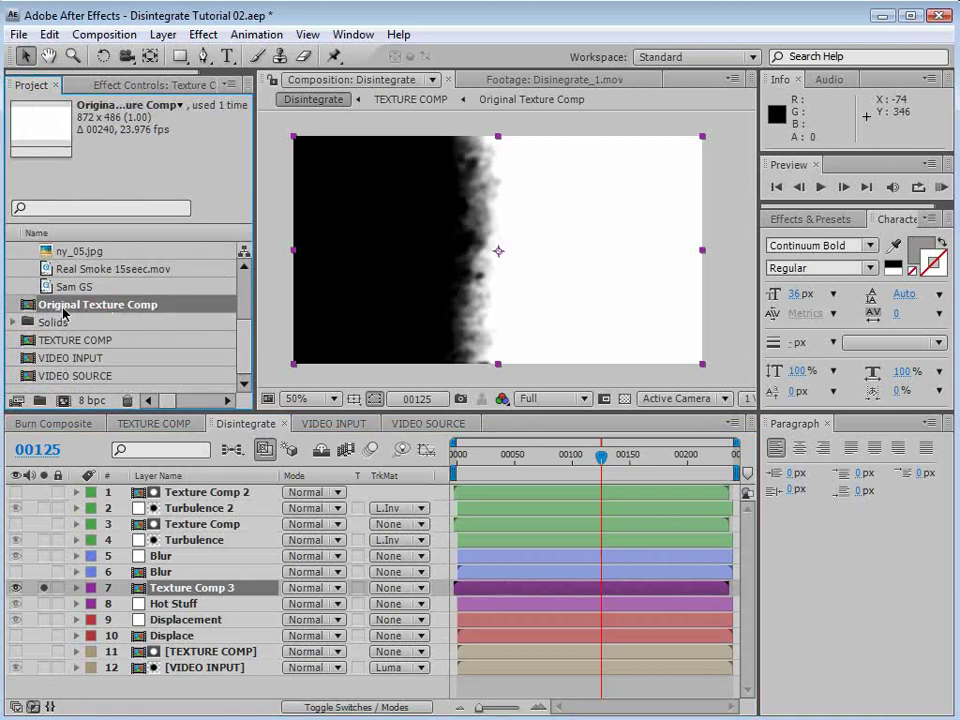
double_click(30, 306)
drag(542, 474, 582, 472)
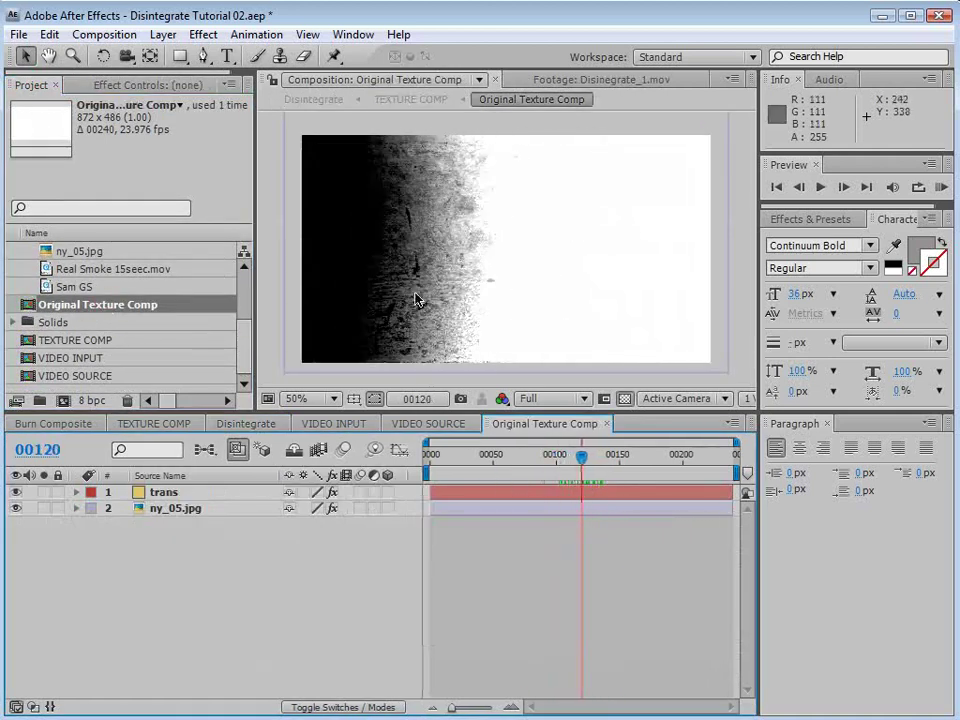
Step: Return to the Disintegrate composition and replace the source of the Texture Comp 3 layer with Original Texture Comp
click(320, 423)
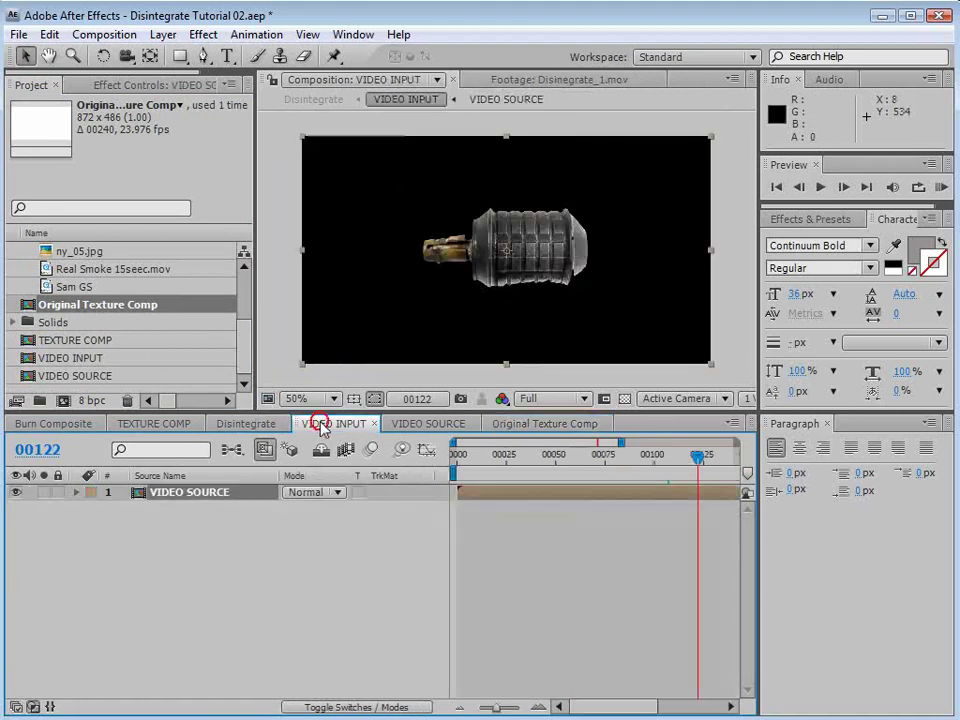
click(230, 423)
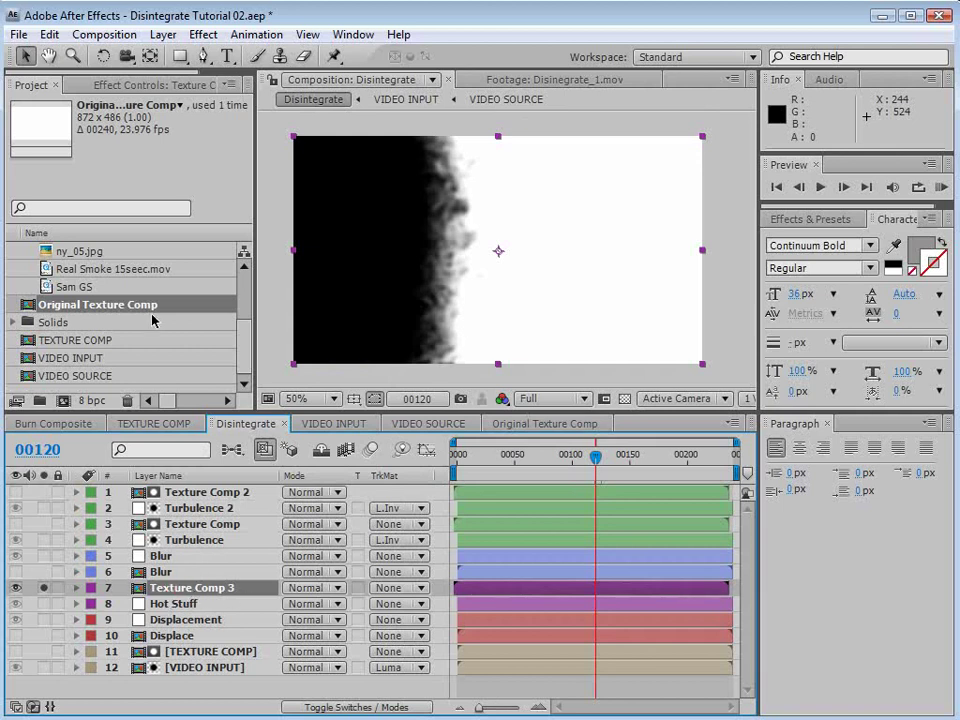
drag(78, 310, 210, 592)
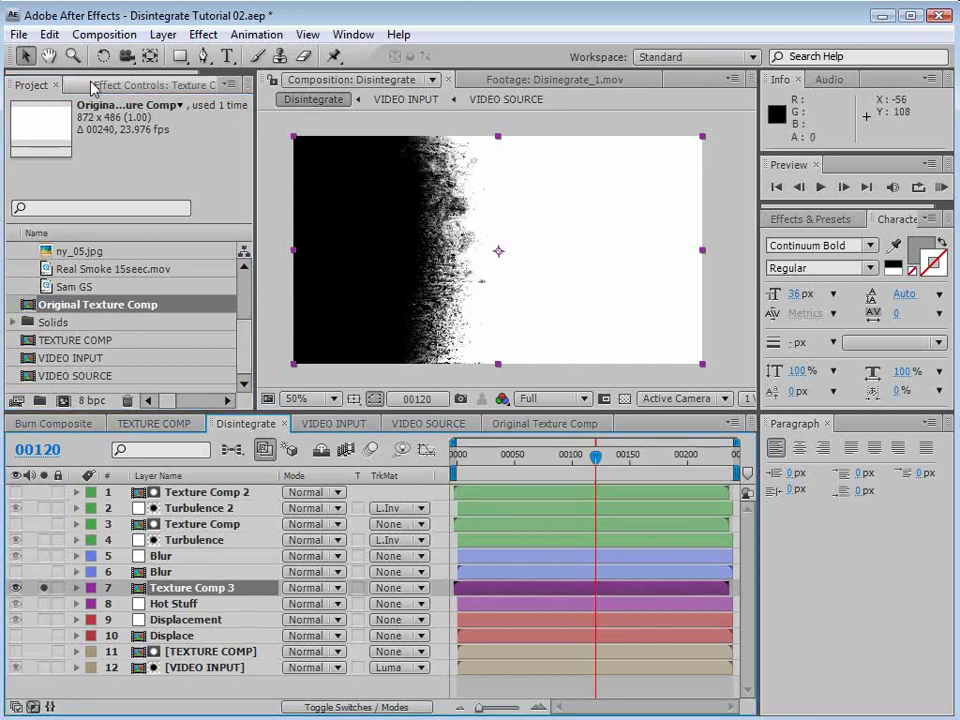
Step: Apply Fast Blur to Texture Comp 3 with a Blurriness of 1.0
key(.)
click(204, 35)
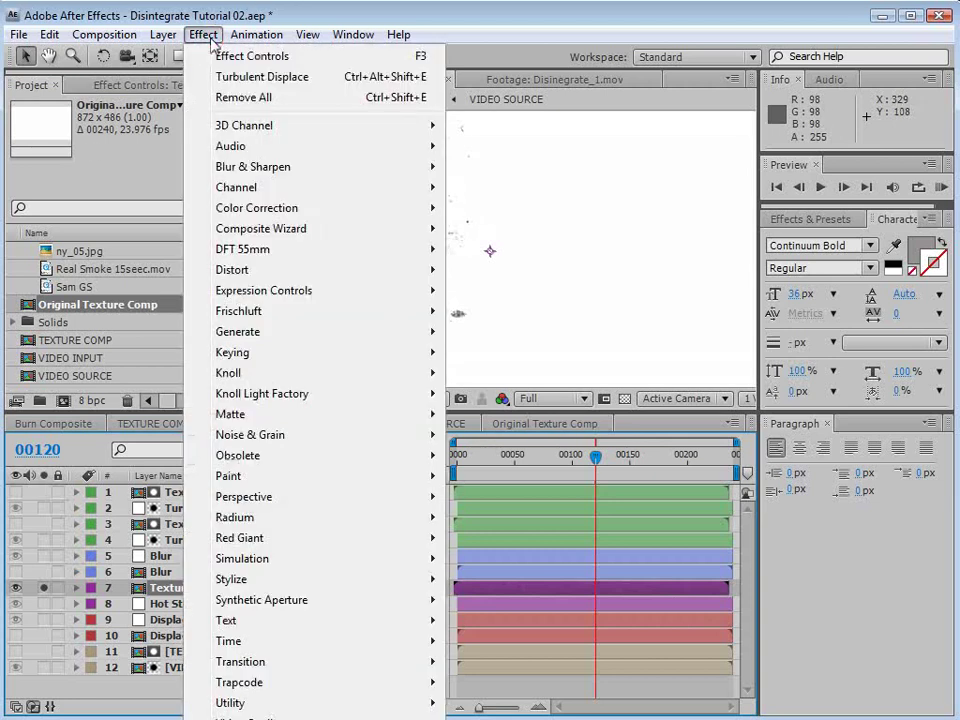
mouse_move(252, 167)
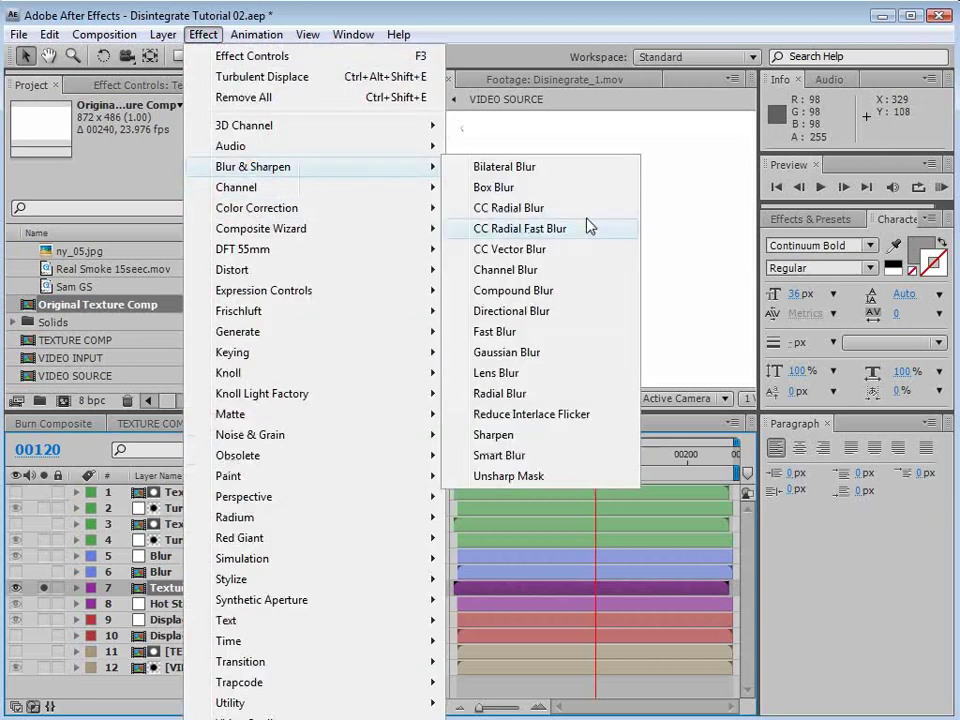
click(533, 338)
click(243, 121)
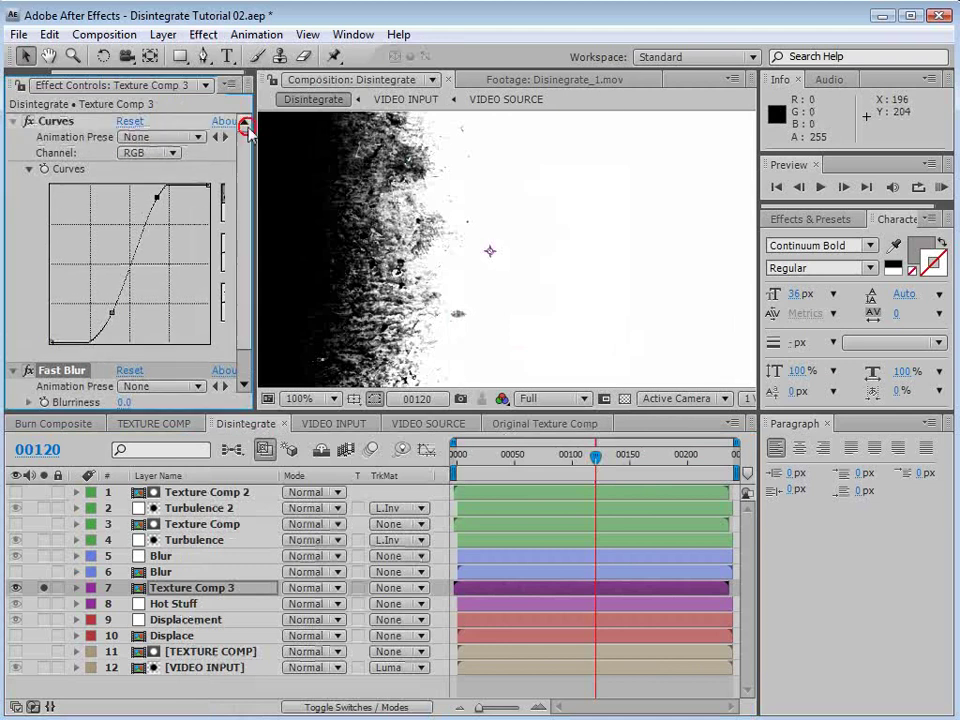
click(13, 121)
click(124, 168)
text(10)
key(Return)
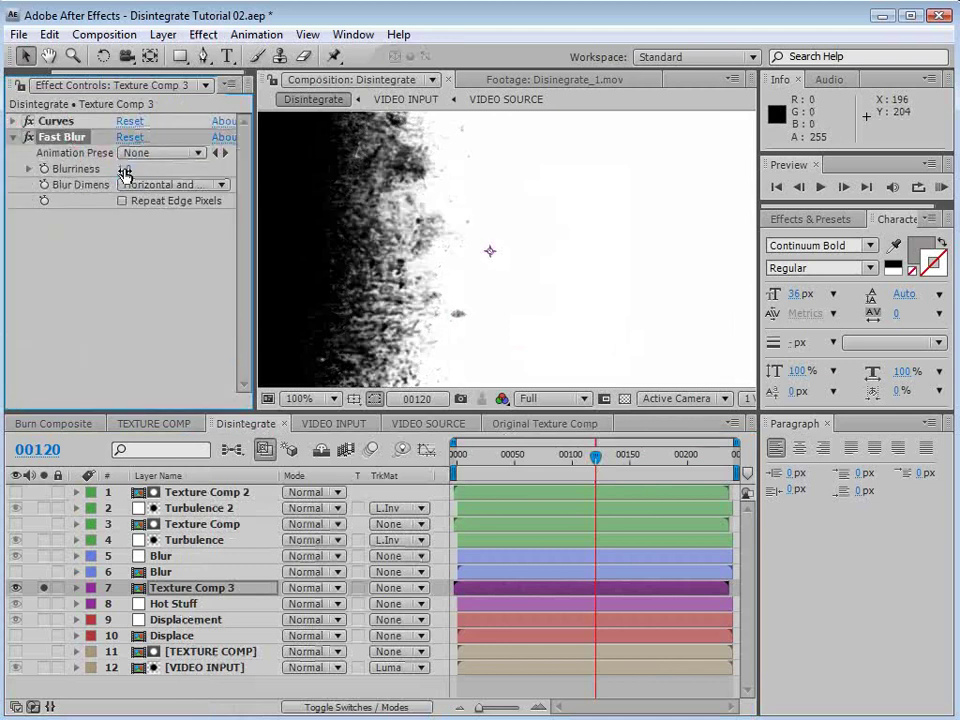
Step: Apply Turbulent Displace to Texture Comp 3 and set its Size to 13
click(203, 34)
mouse_move(253, 268)
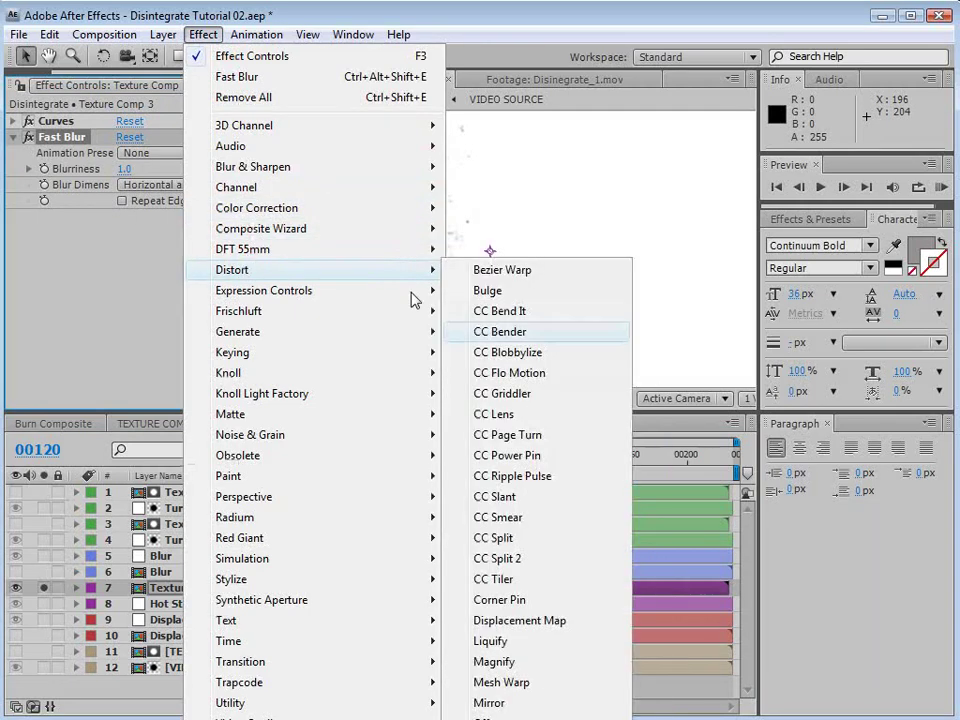
click(519, 719)
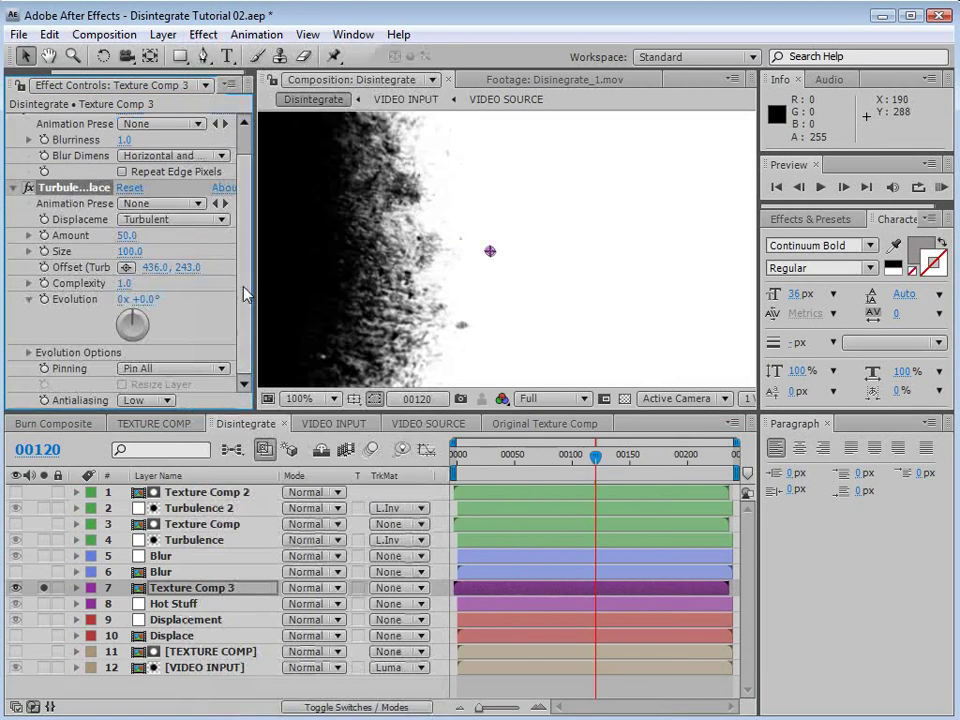
drag(132, 254, 46, 267)
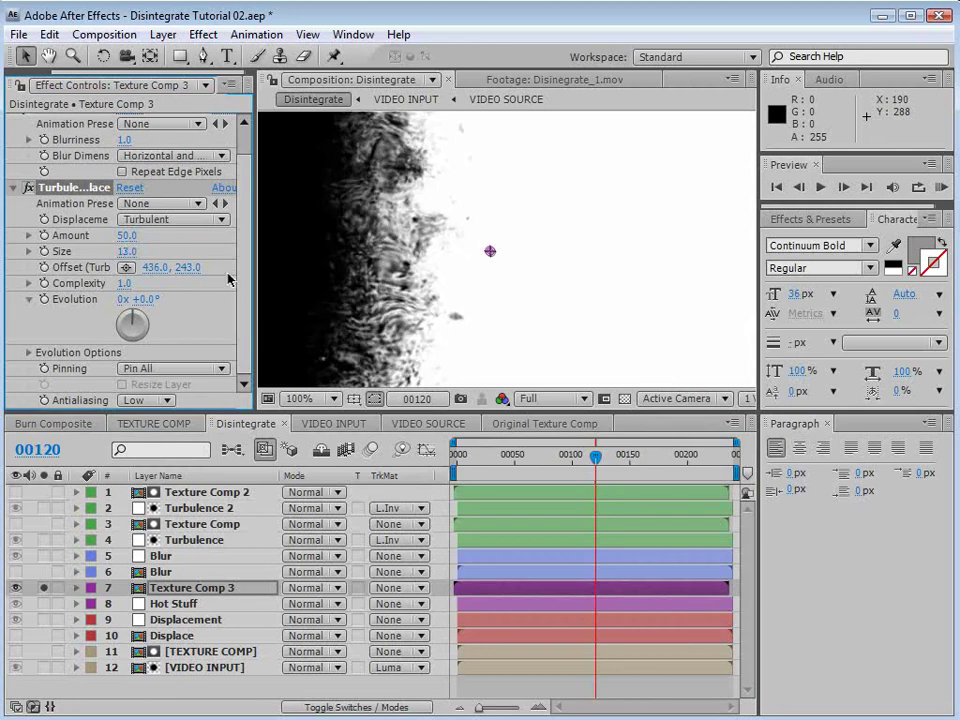
Step: Animate the Turbulent Displace Evolution with the expression time*250, and collapse the Texture Comp 3 layer's properties
alt+click(44, 300)
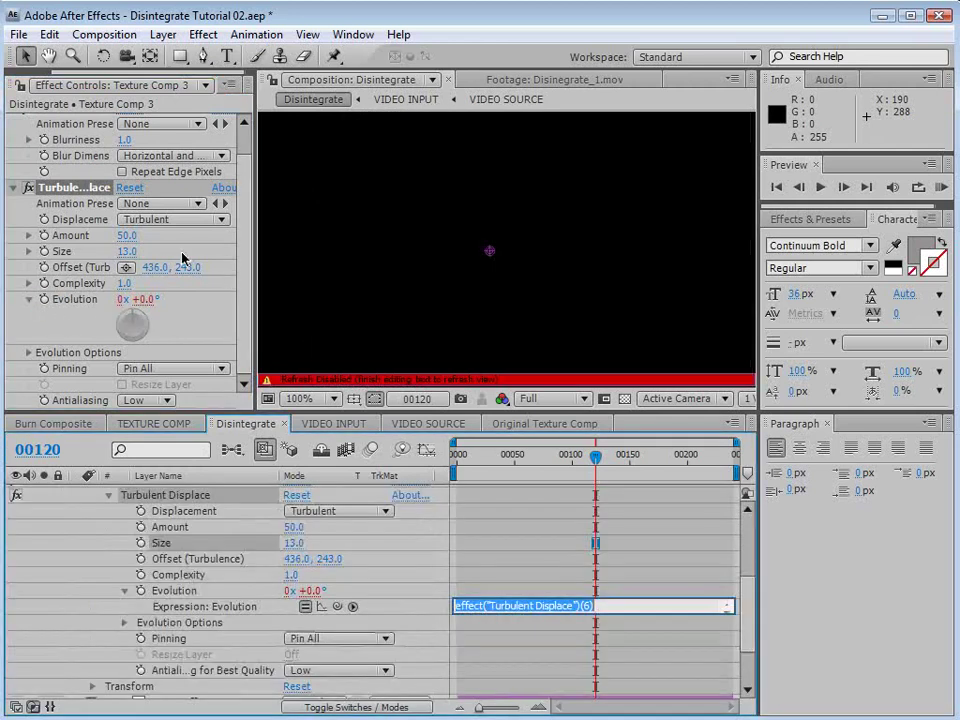
text(time*250)
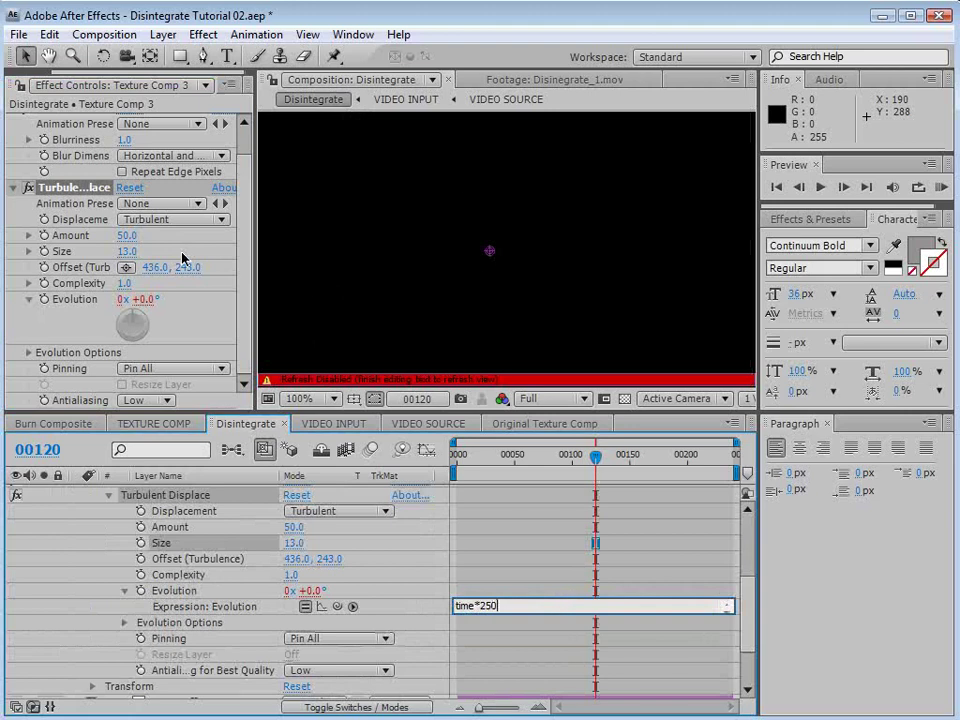
click(467, 583)
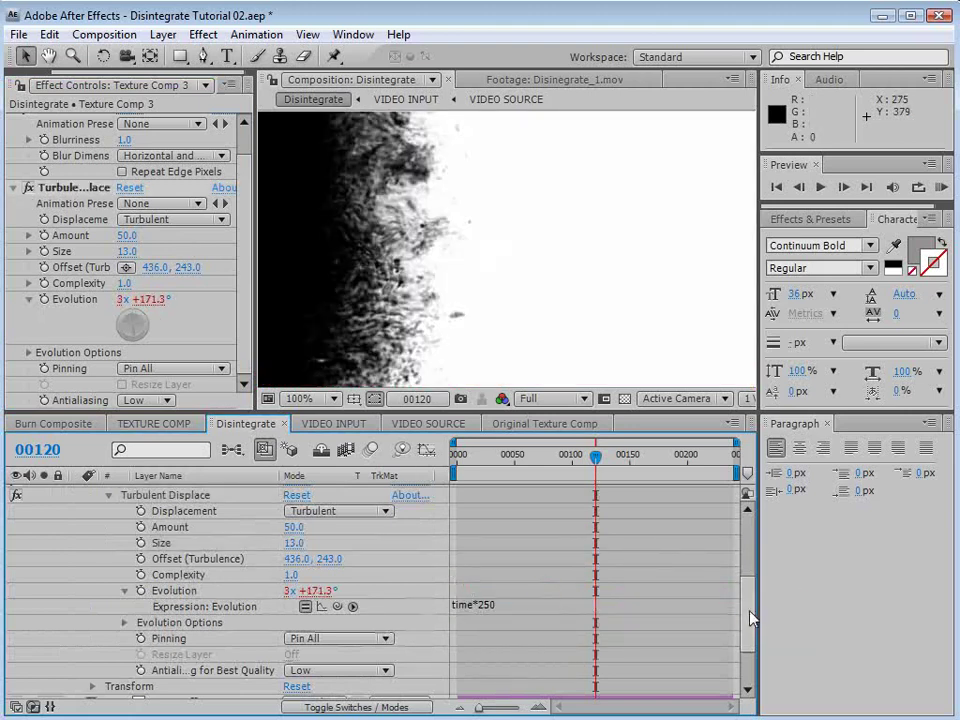
drag(748, 619, 750, 598)
scroll(200, 536, up, 3)
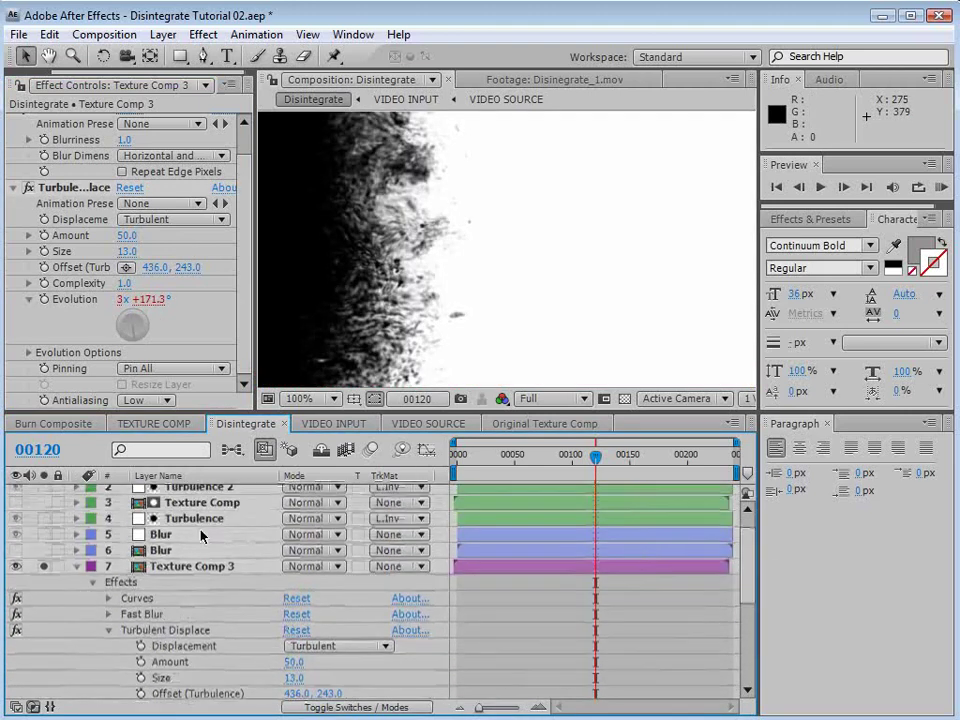
click(76, 567)
Step: Move the current time to frame 129 and save the project
mouse_move(595, 455)
mouse_down()
mouse_move(540, 456)
mouse_move(606, 466)
mouse_up()
scroll(521, 311, down, 2)
key(ctrl+s)
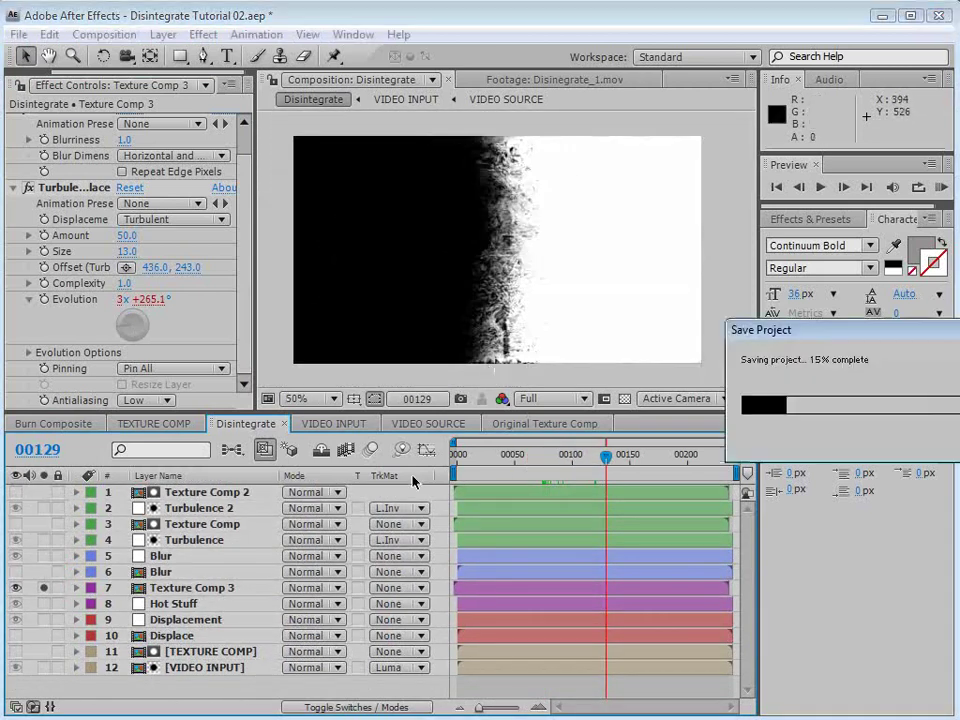
Step: Turn off the Curves effect on Texture Comp 3 and collapse its Fast Blur and Turbulent Displace settings
click(171, 603)
click(185, 588)
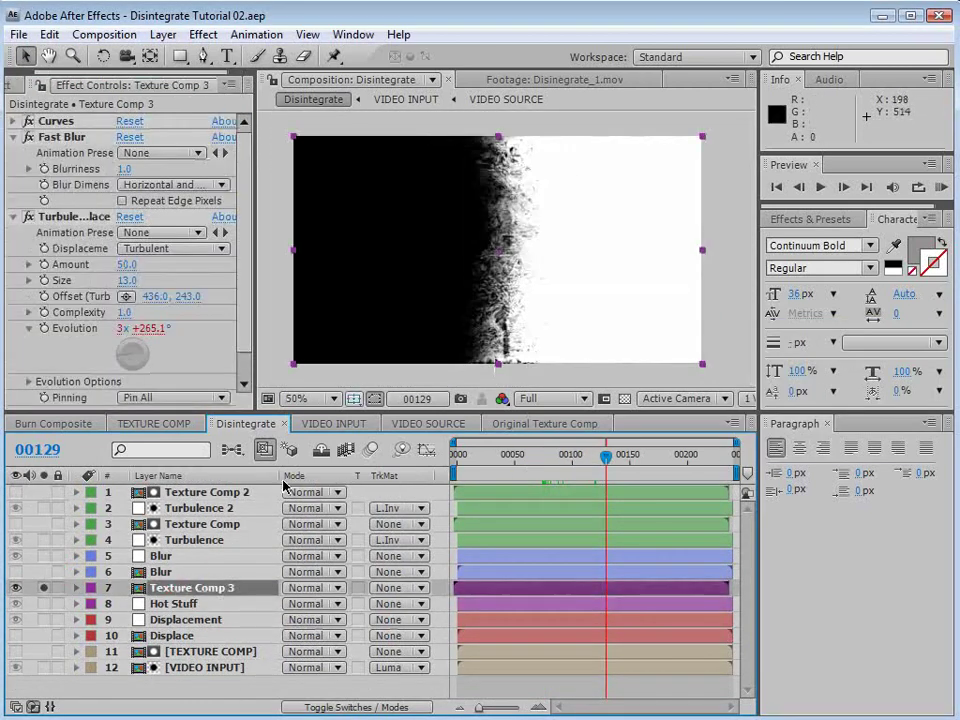
click(12, 137)
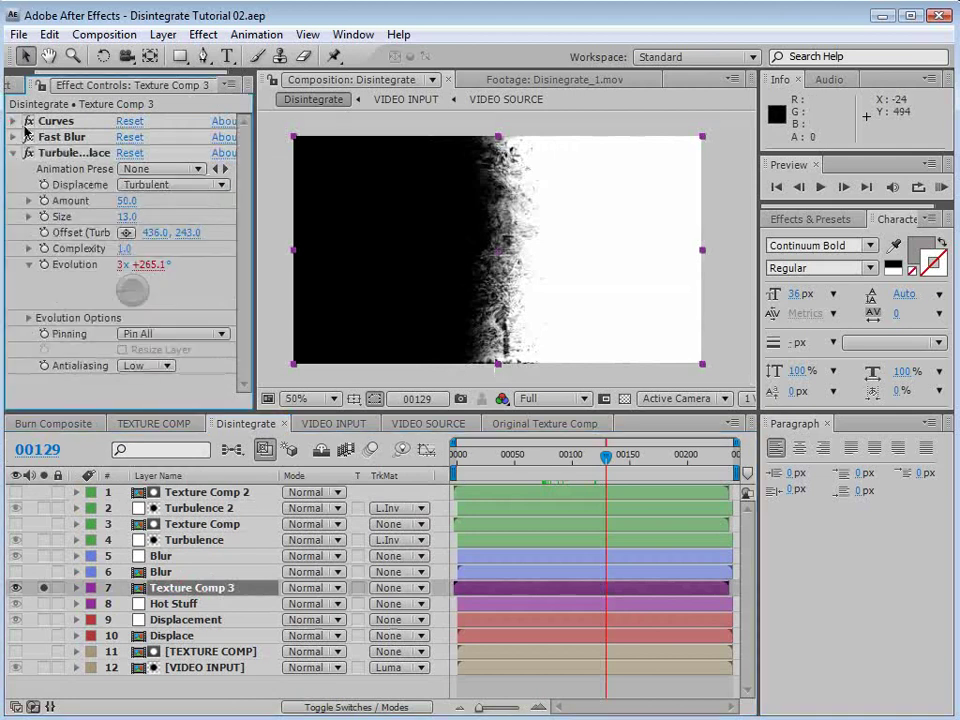
click(12, 153)
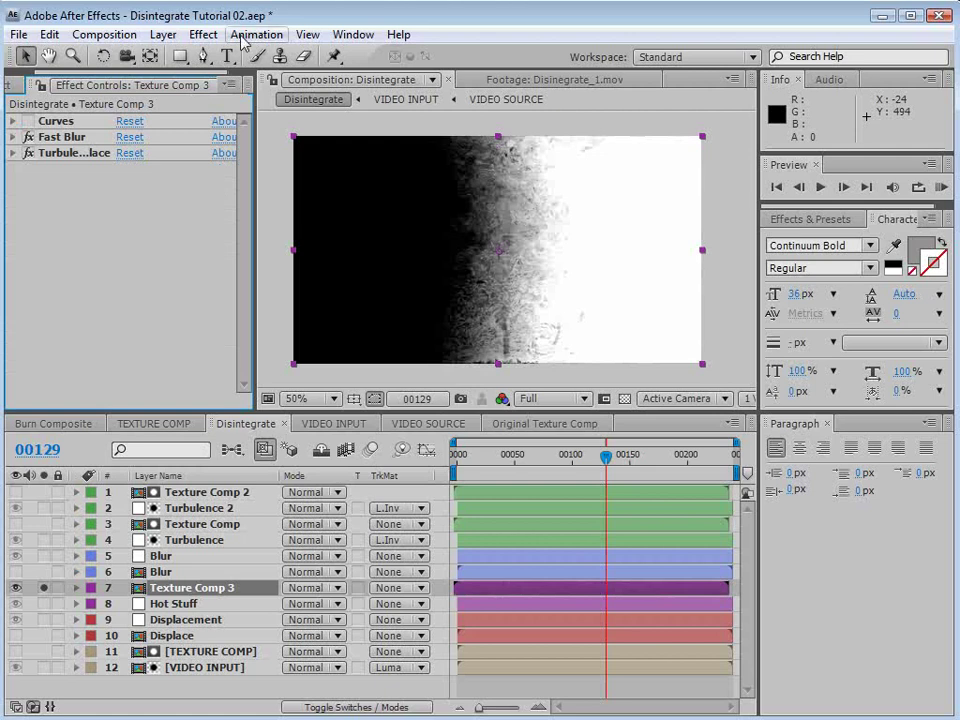
Step: Apply Colorama to Texture Comp 3 and set its Output Cycle preset palette to Ramp Grey
click(200, 34)
click(249, 210)
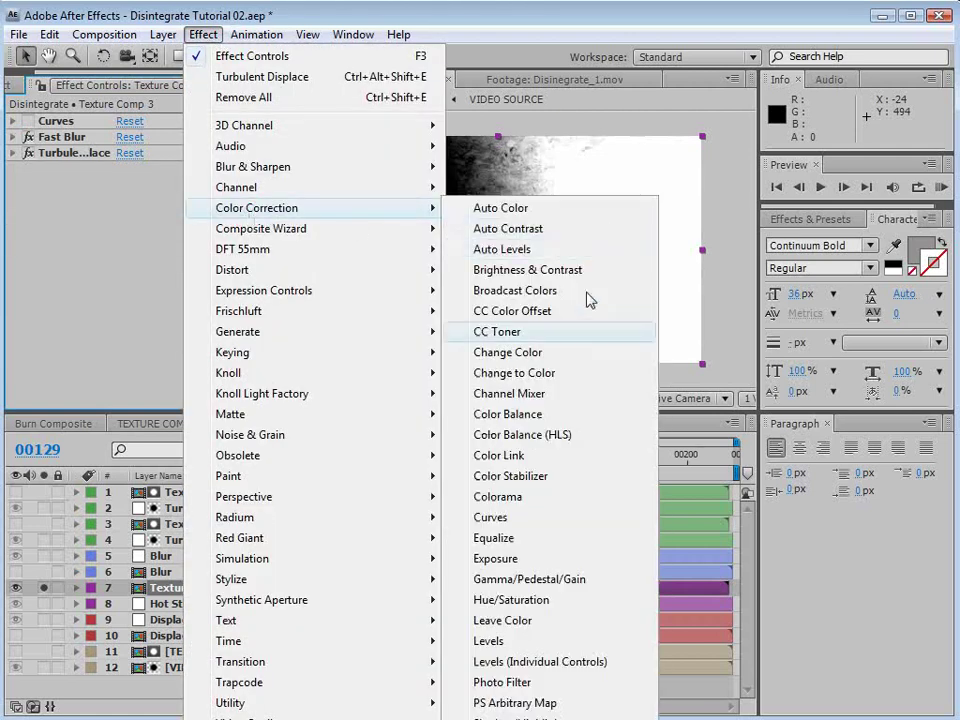
click(542, 500)
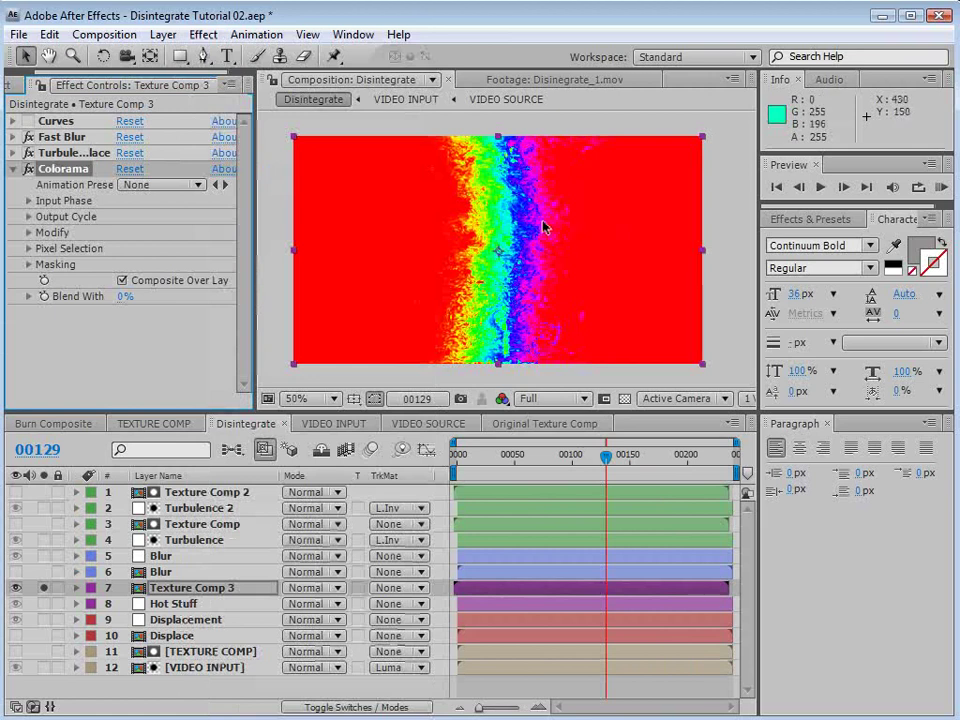
click(29, 217)
click(165, 158)
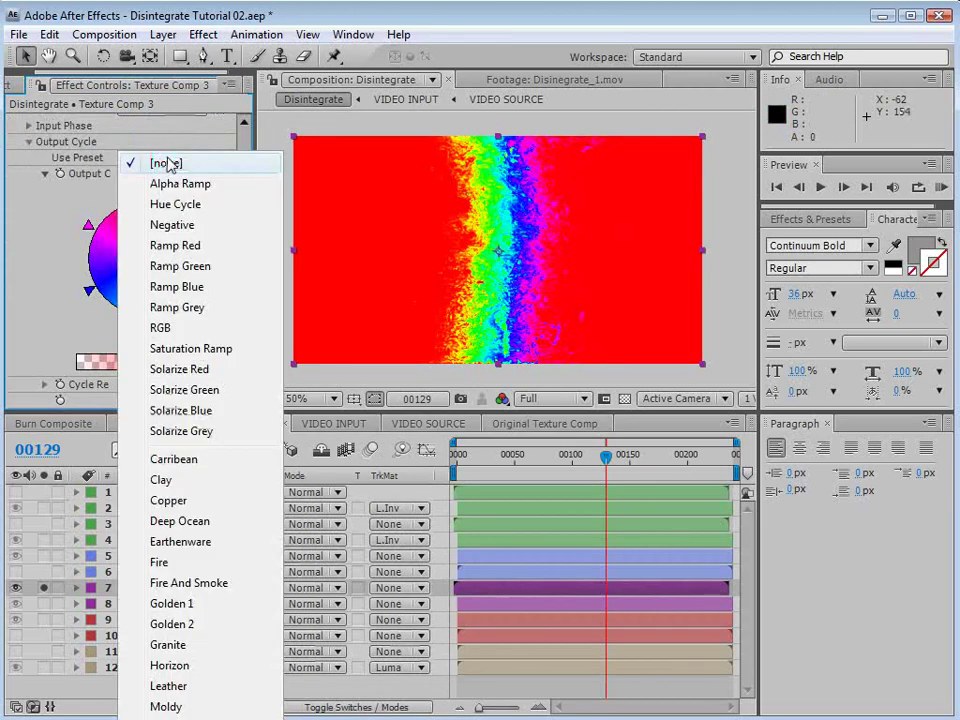
click(198, 308)
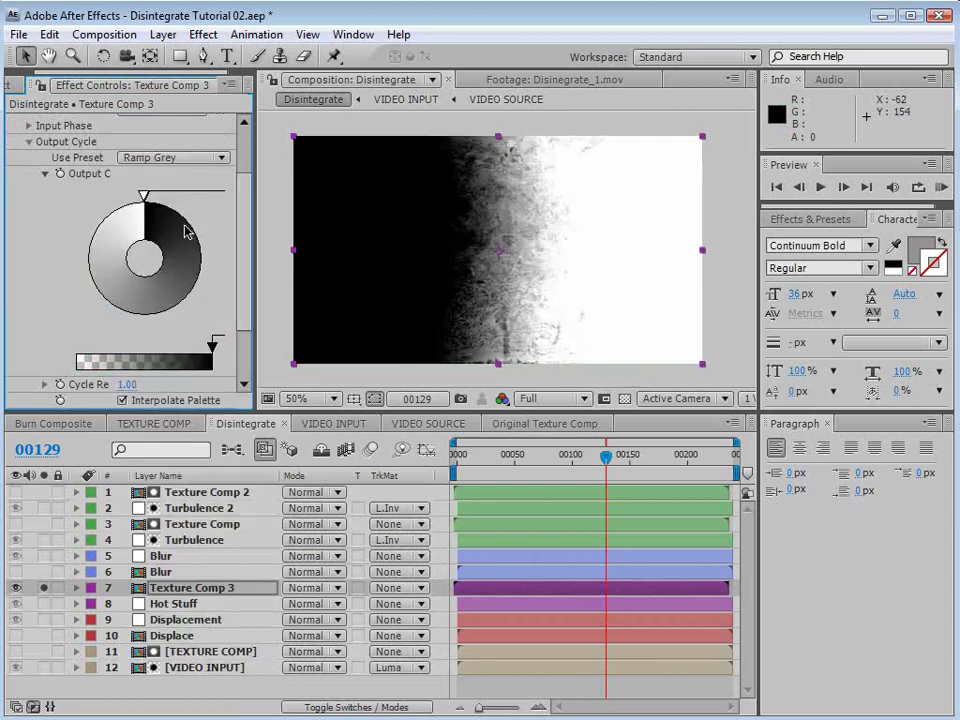
Step: Change the white colour at the top of Colorama's output cycle wheel to black
double_click(143, 199)
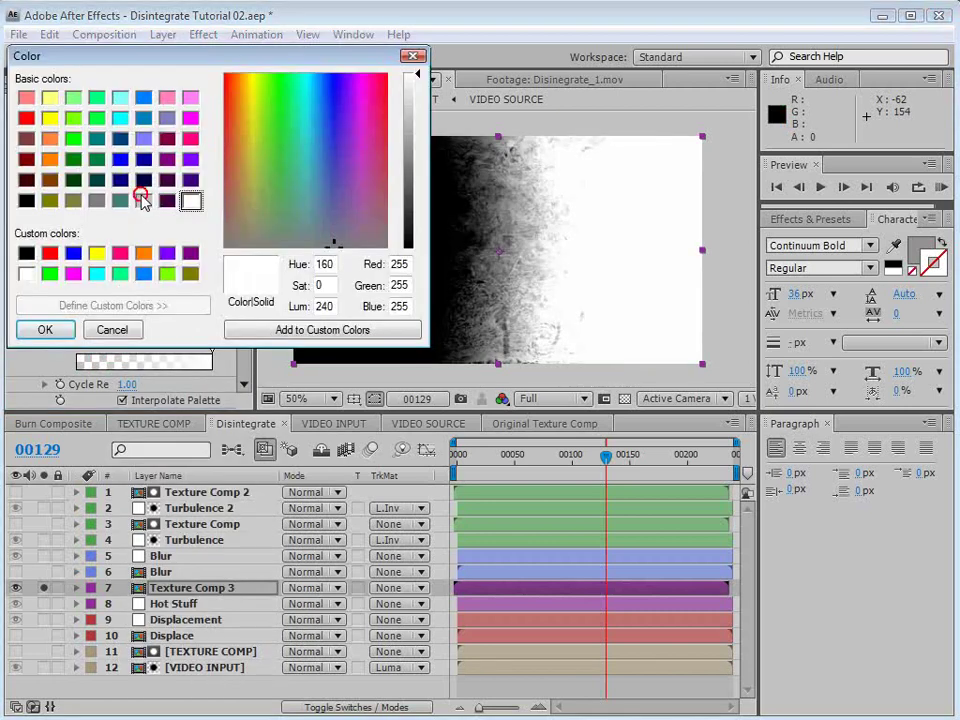
click(26, 200)
click(44, 329)
click(200, 327)
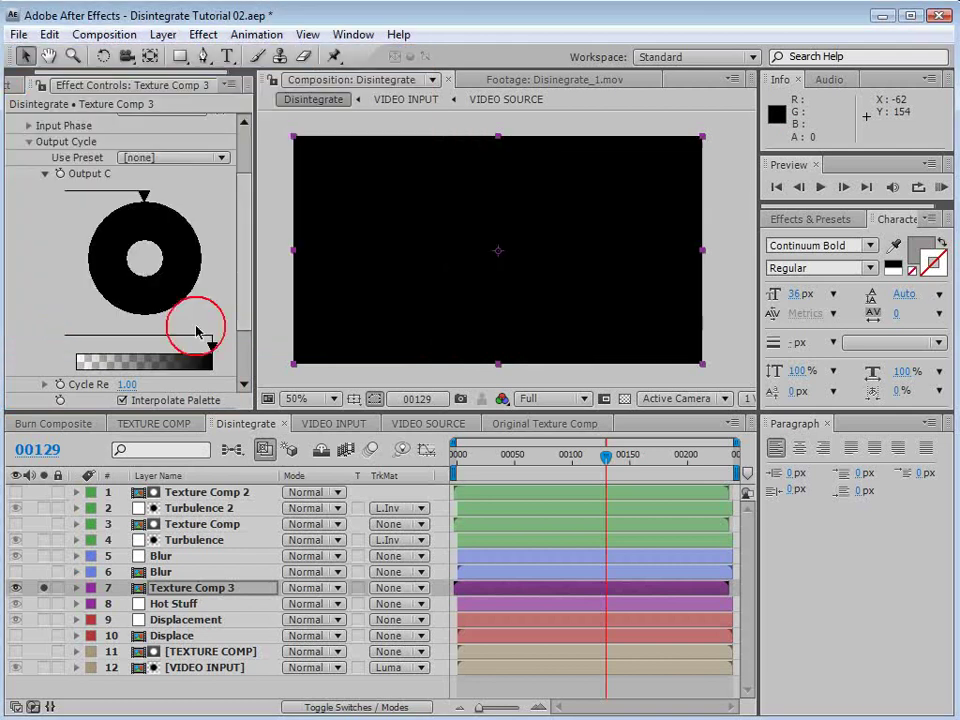
Step: Widen the effect settings area and add a white colour point at the bottom of Colorama's output cycle wheel
drag(253, 334, 307, 340)
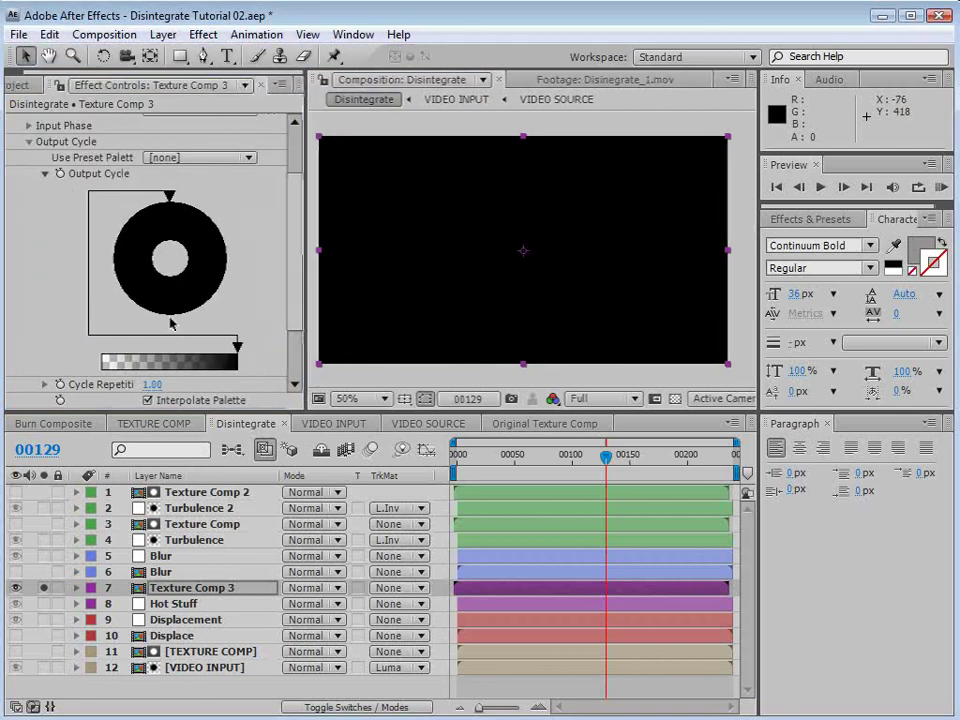
double_click(170, 323)
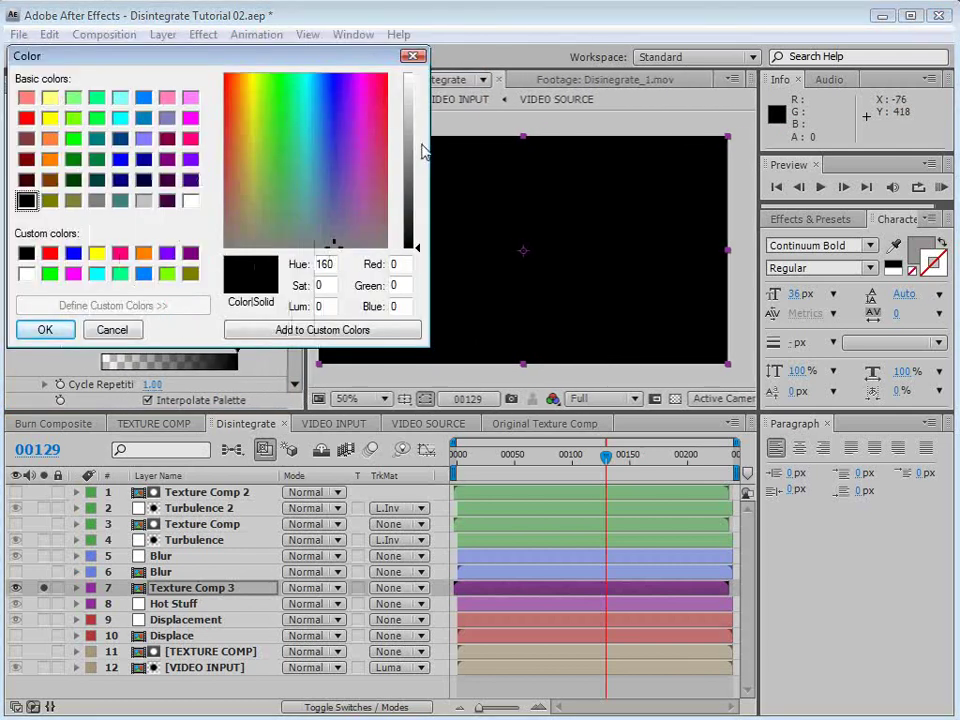
drag(414, 152, 420, 76)
click(45, 329)
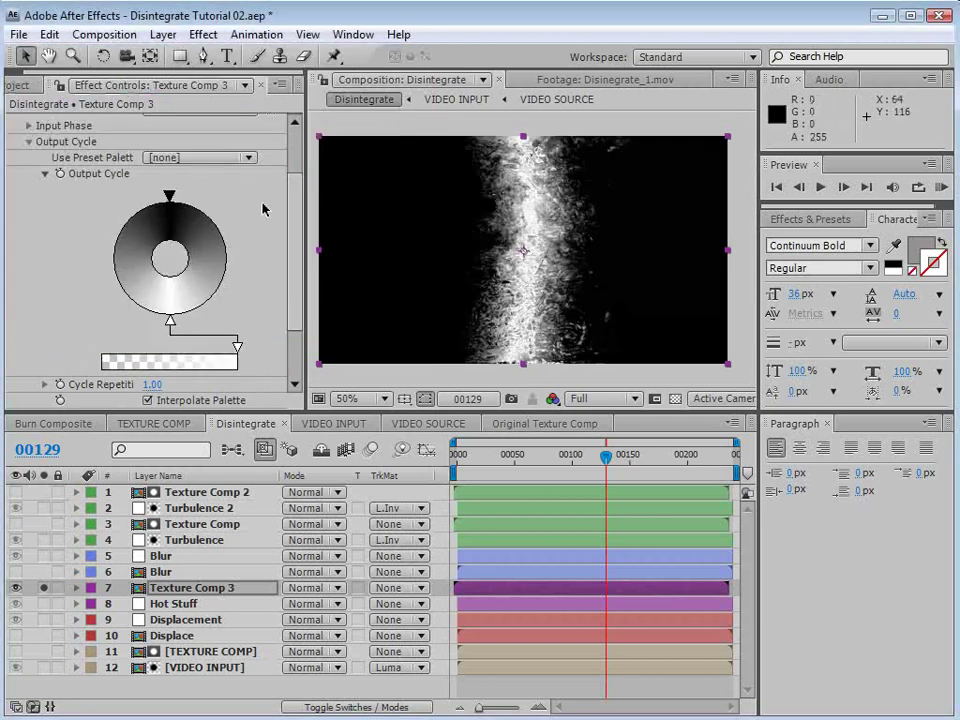
Step: Compare Texture Comp 3 with its Colorama effect off and on
scroll(42, 167, up, 2)
click(29, 169)
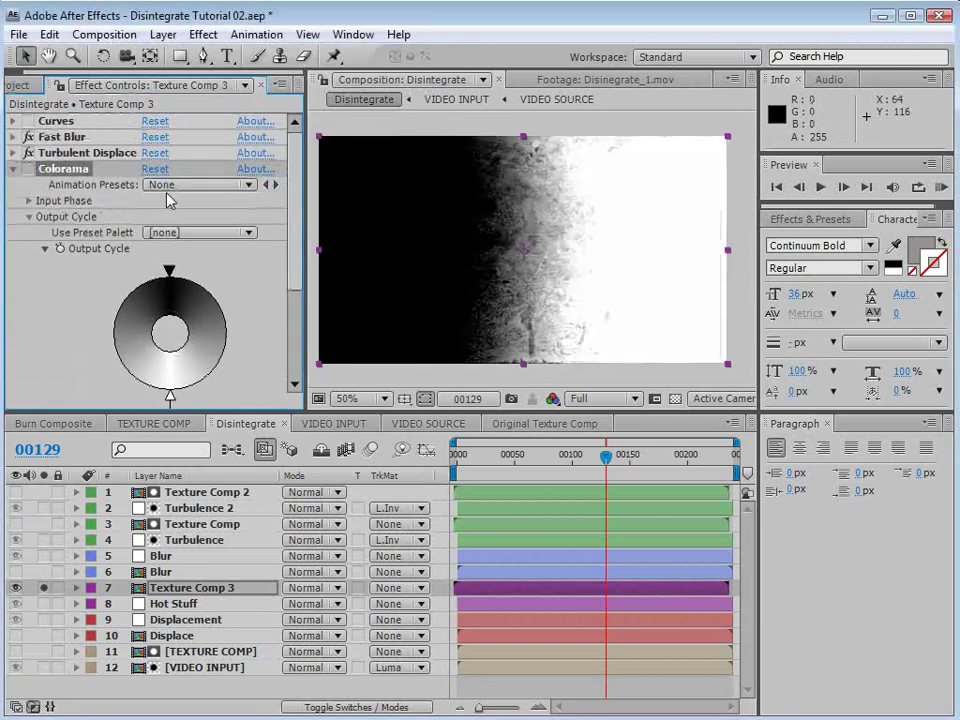
click(28, 169)
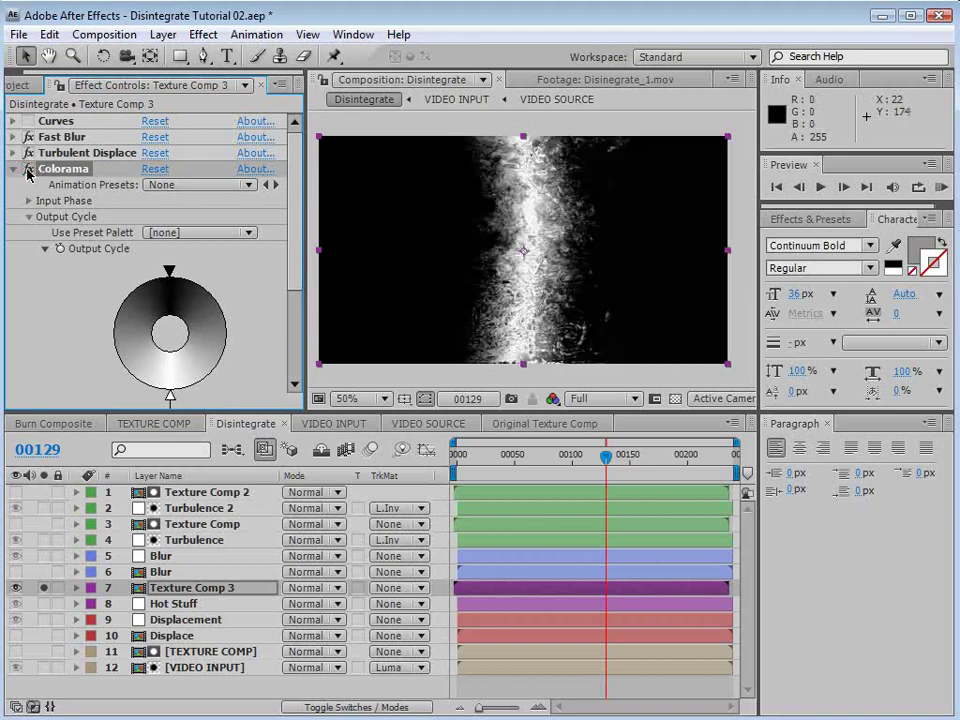
click(28, 169)
click(28, 169)
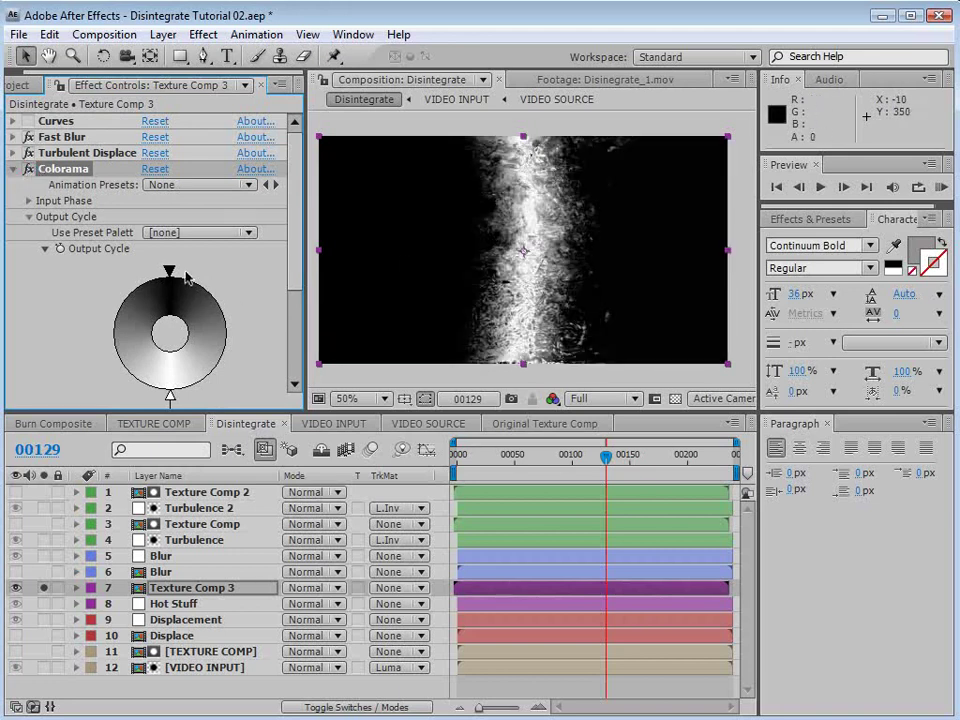
Step: Add a black colour point on the left side of Colorama's output cycle wheel, between the white and black points
double_click(116, 347)
click(26, 252)
click(41, 330)
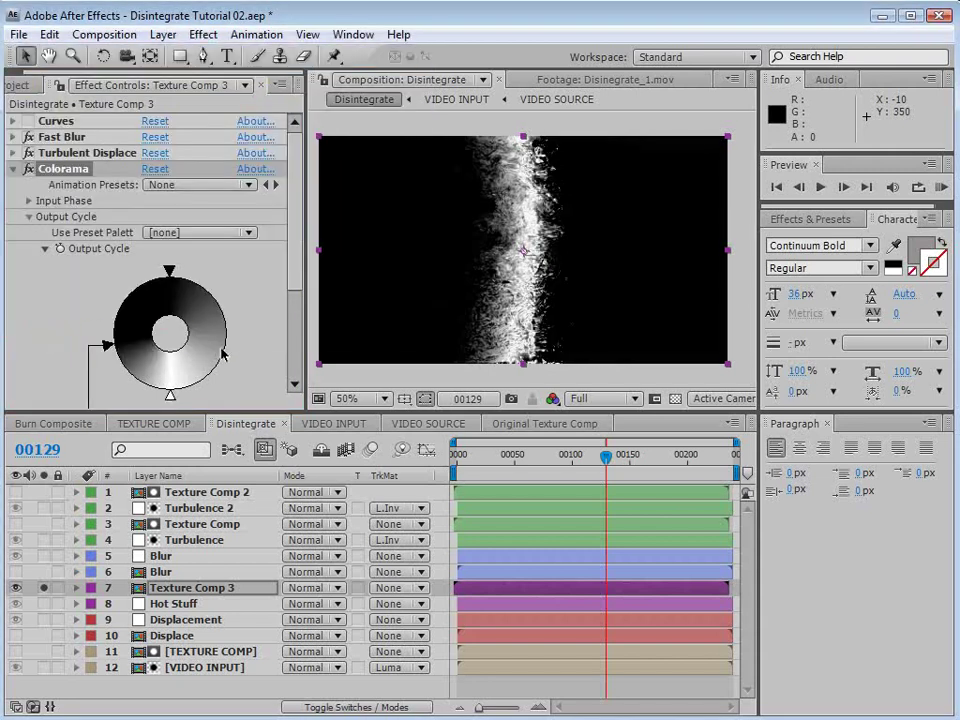
Step: Add a black colour point on the right side of Colorama's output cycle wheel and reposition both black points around the white one
double_click(222, 353)
click(26, 253)
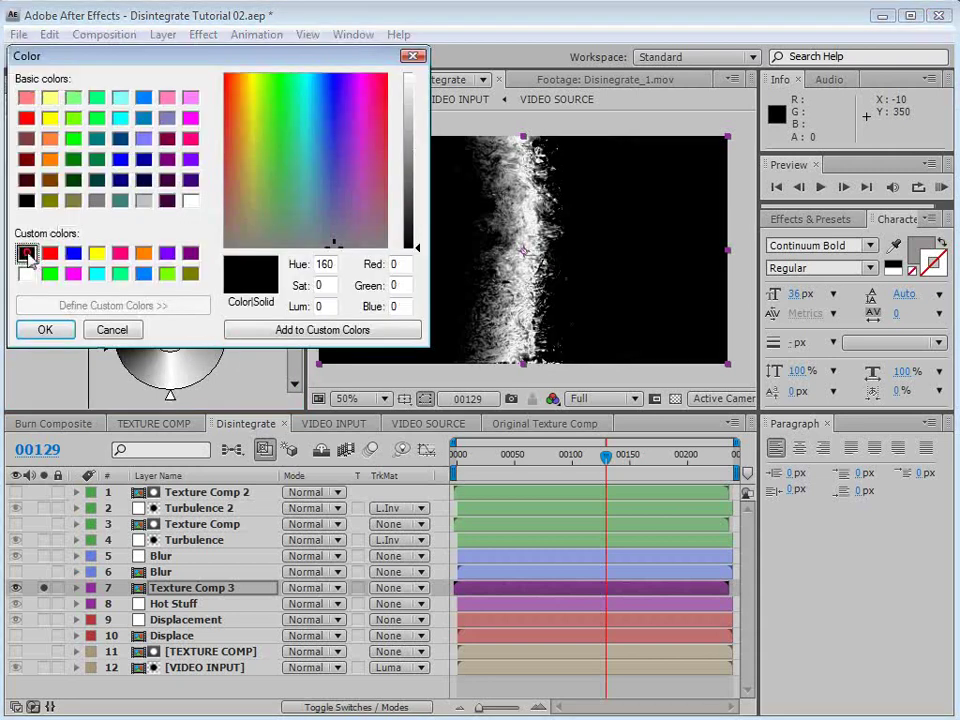
click(44, 328)
drag(232, 348, 190, 392)
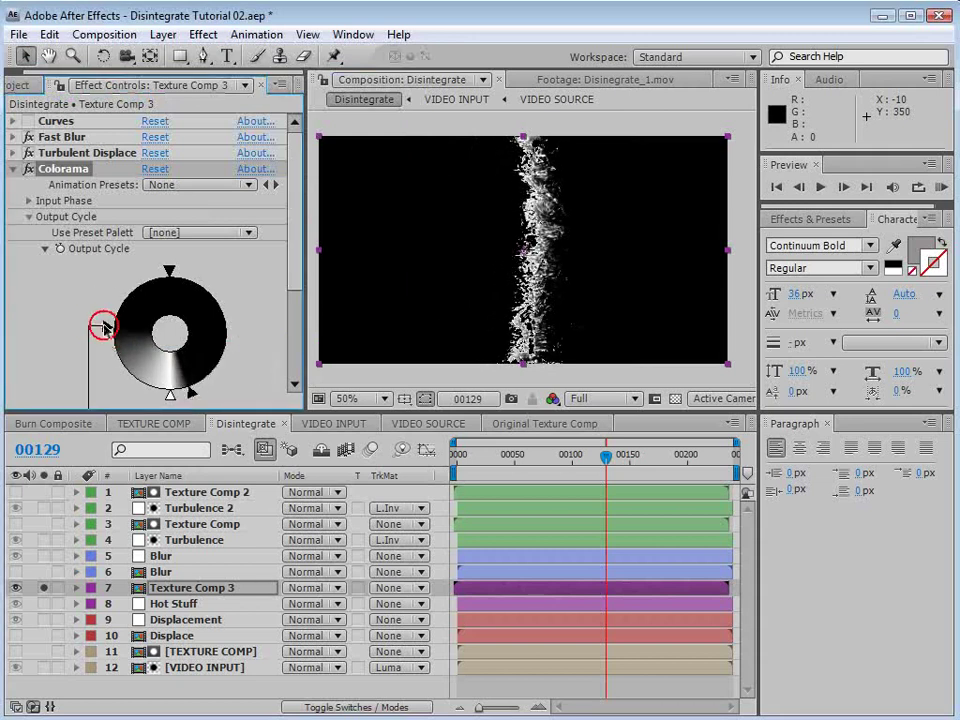
scroll(541, 250, up, 2)
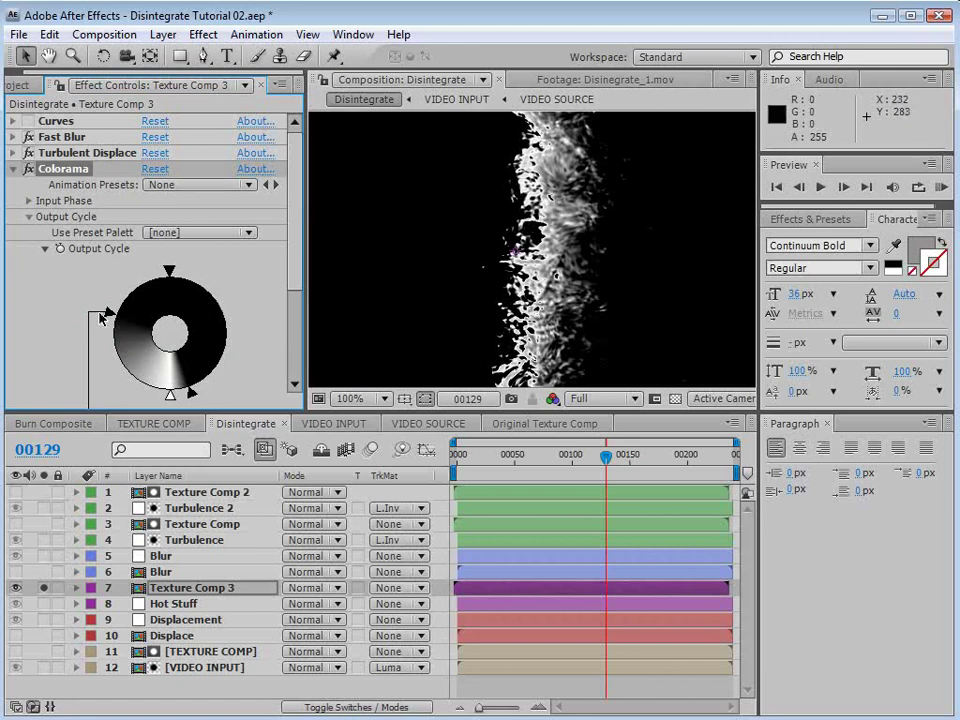
drag(107, 316, 236, 333)
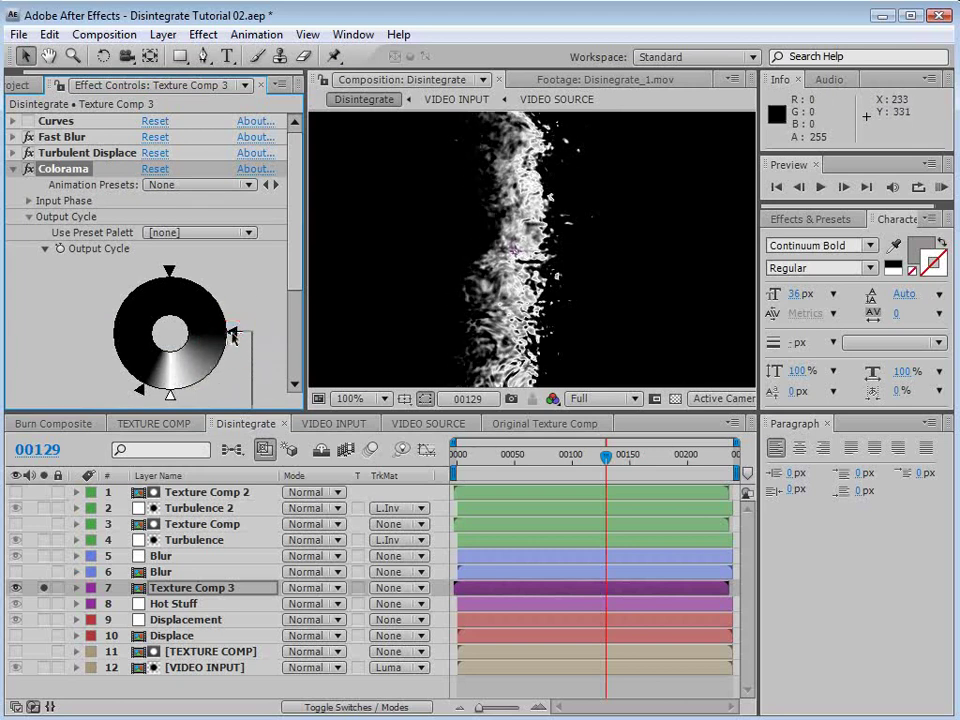
Step: Set Texture Comp 3's Fast Blur Blurriness to 1.5, raise it to 2.0, and collapse the Fast Blur and Colorama settings
click(10, 139)
click(156, 169)
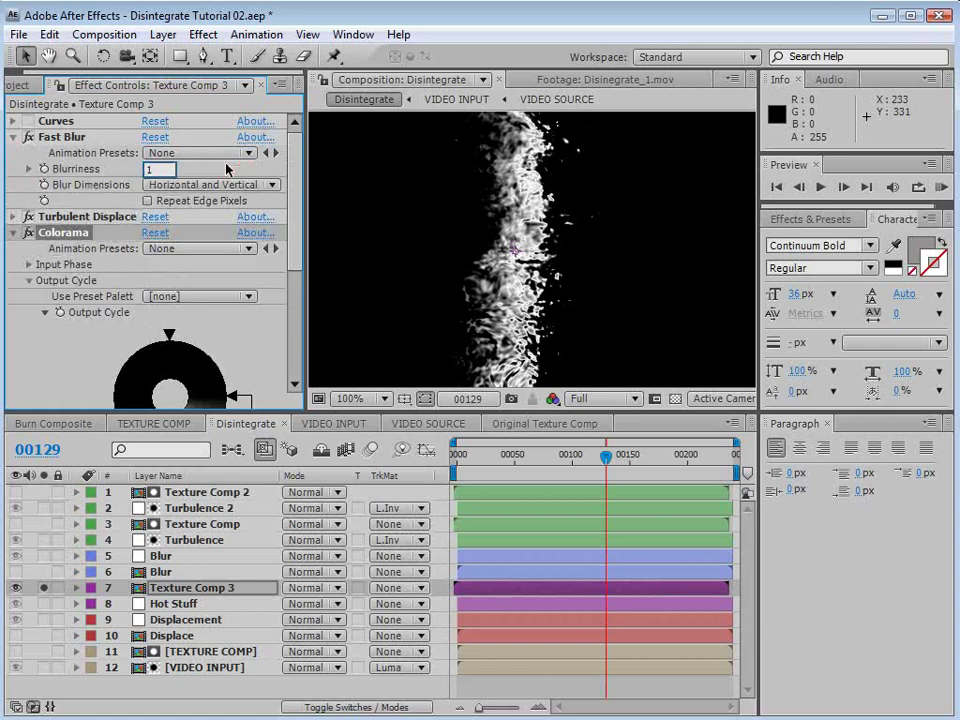
text(1.5)
key(Return)
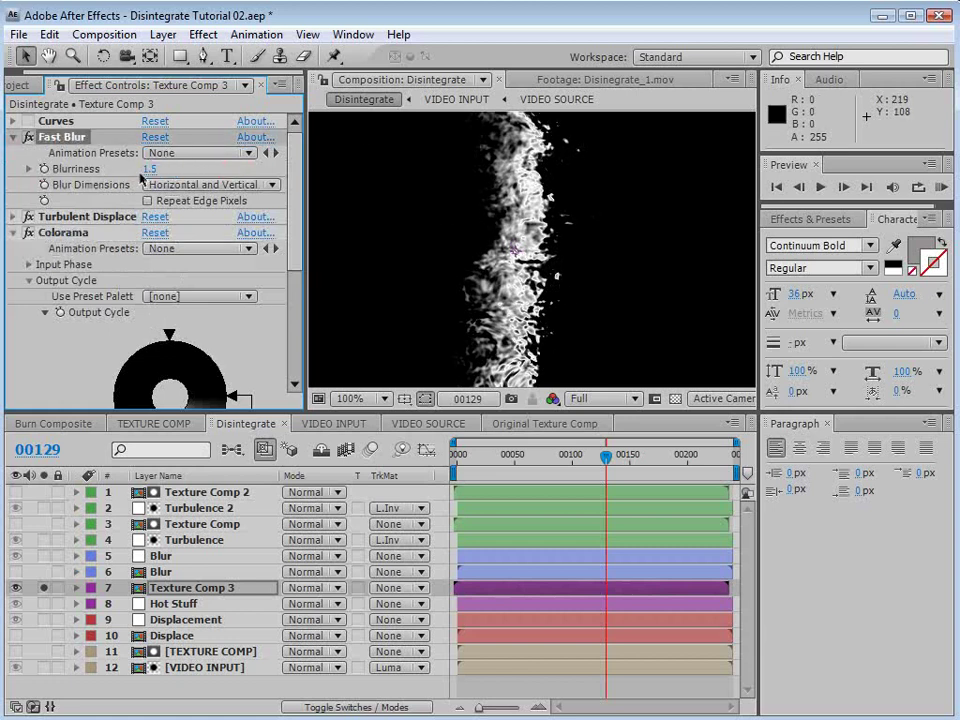
drag(151, 170, 151, 179)
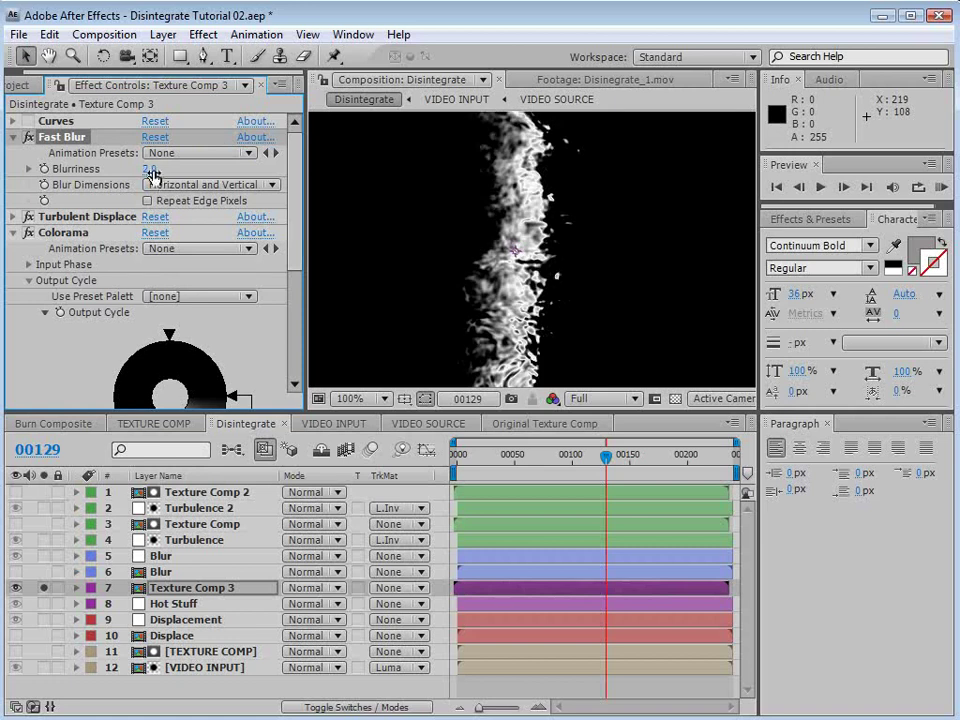
click(12, 138)
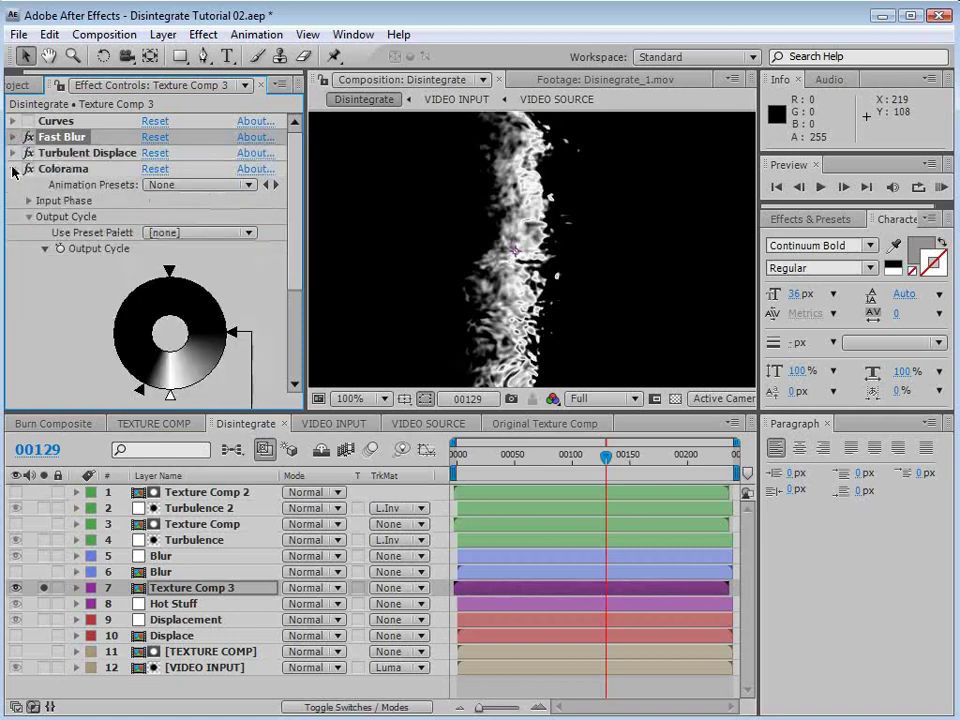
click(13, 170)
Step: Narrow the white band in Texture Comp 3's Colorama output cycle by moving both side black points closer to the white point
click(186, 591)
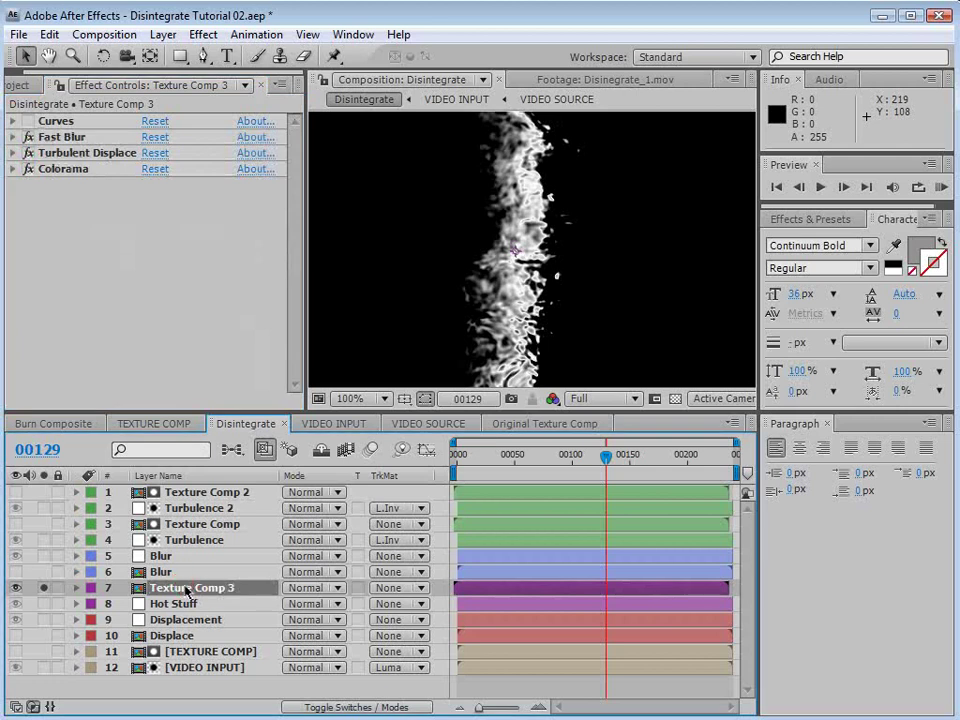
scroll(686, 263, down, 2)
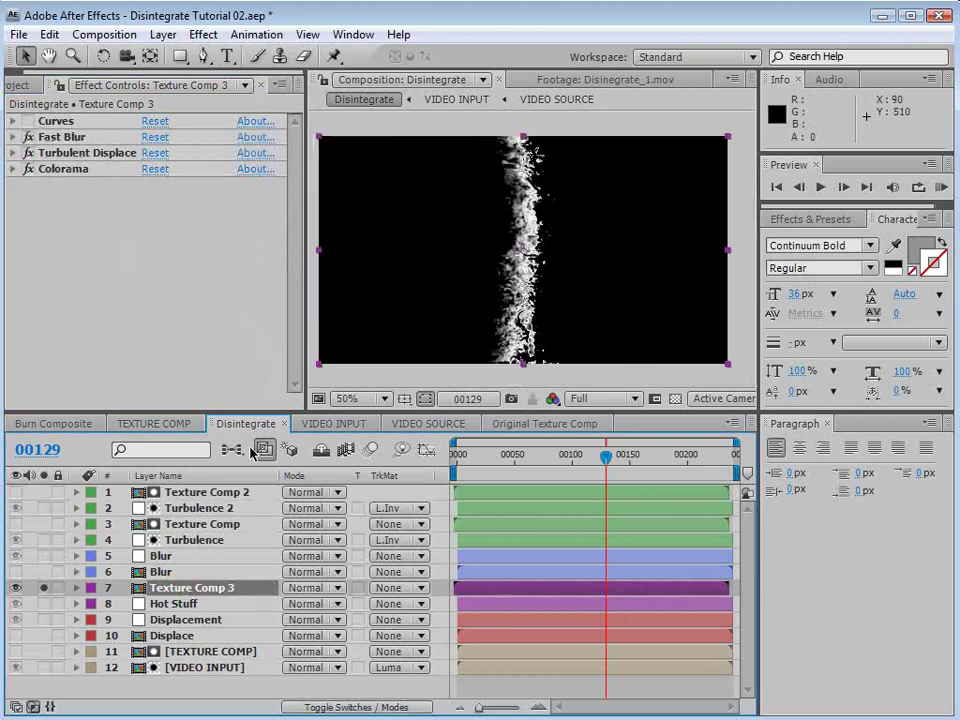
scroll(546, 180, up, 2)
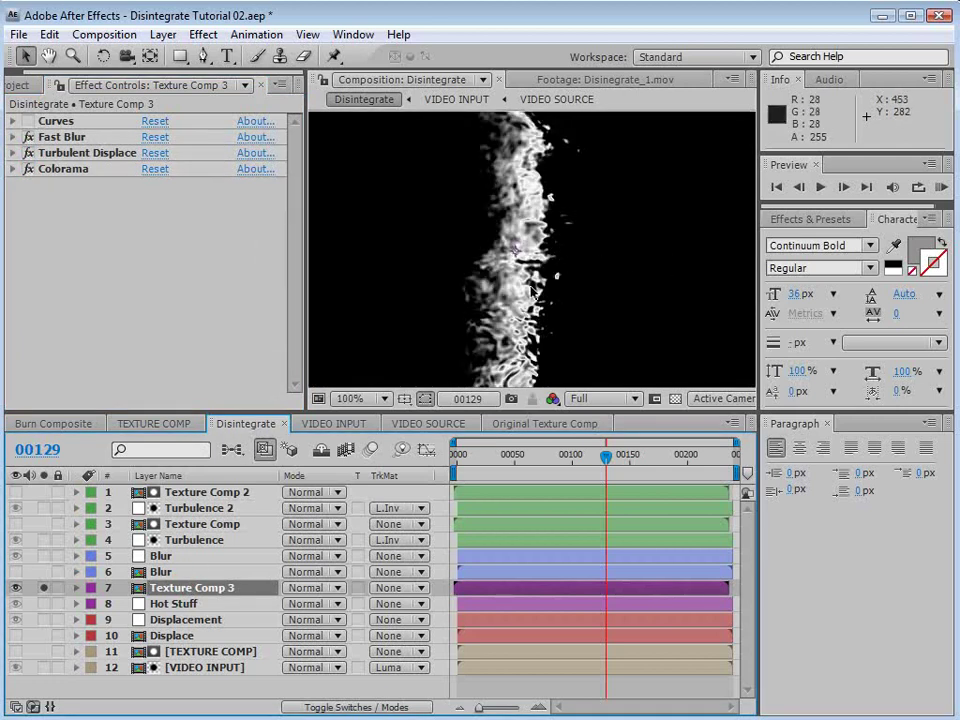
click(12, 169)
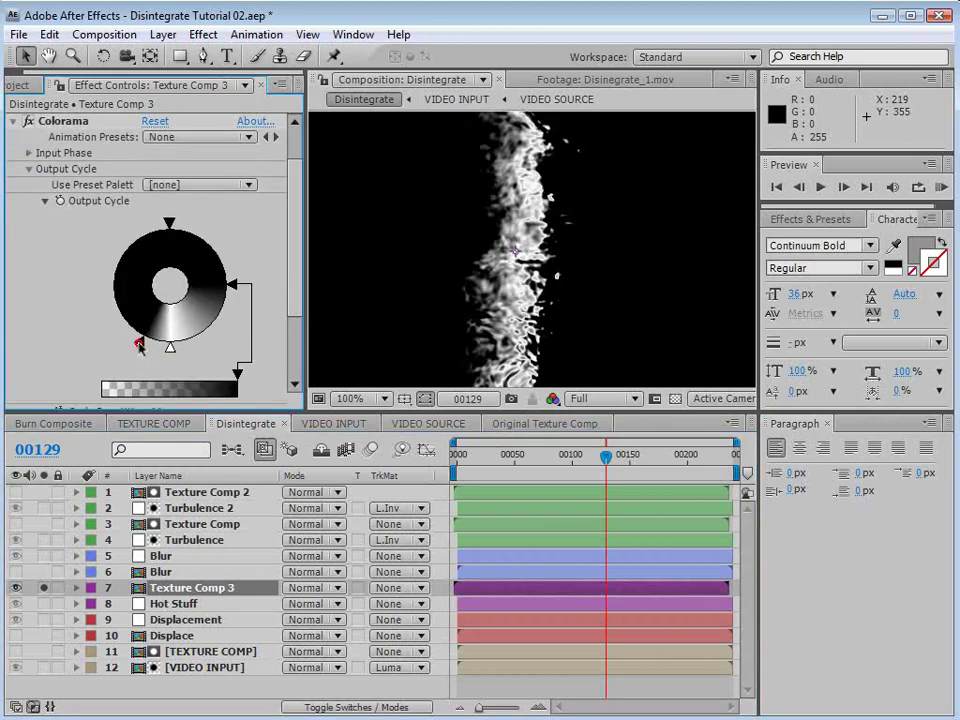
drag(140, 346, 152, 349)
drag(228, 290, 221, 347)
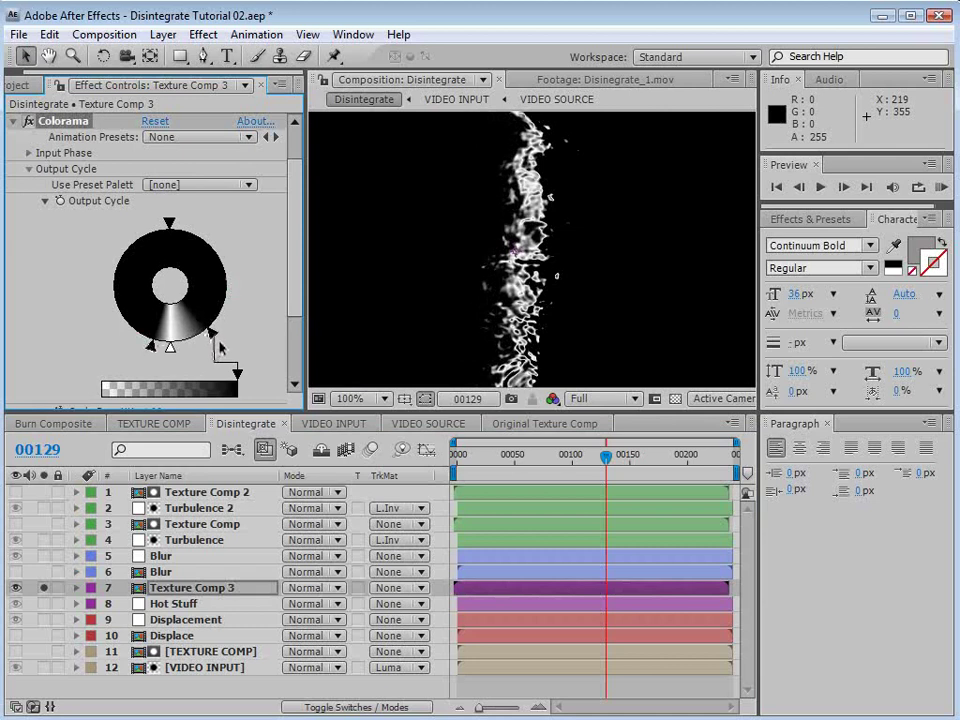
Step: Unsolo and hide Texture Comp 3, and apply a Curves effect to the Hot Stuff layer
click(44, 590)
click(16, 588)
click(174, 604)
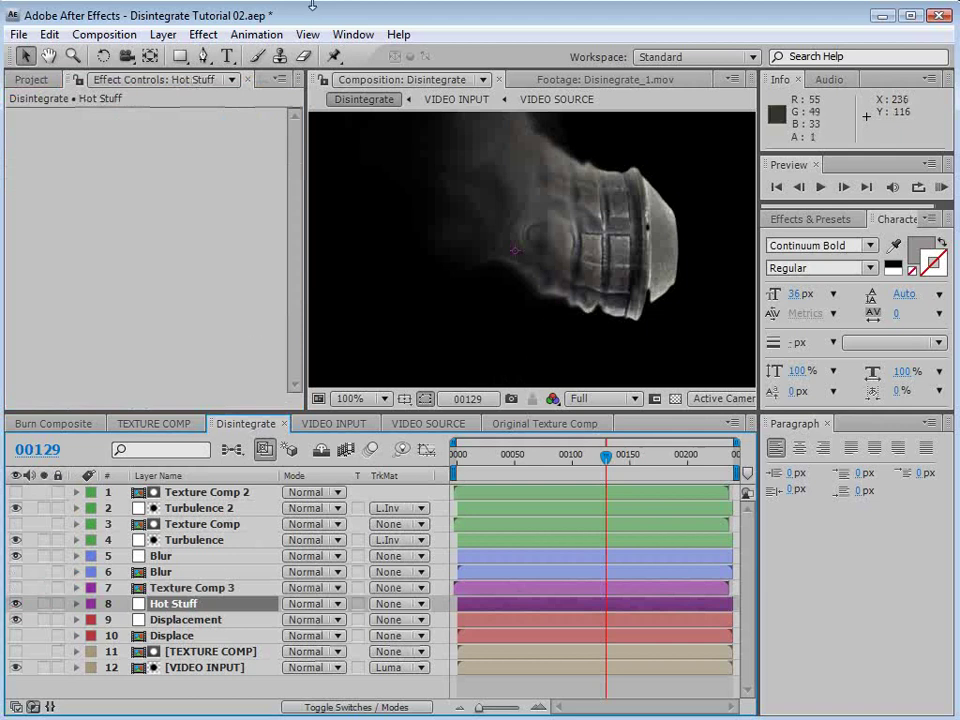
click(213, 36)
mouse_move(285, 208)
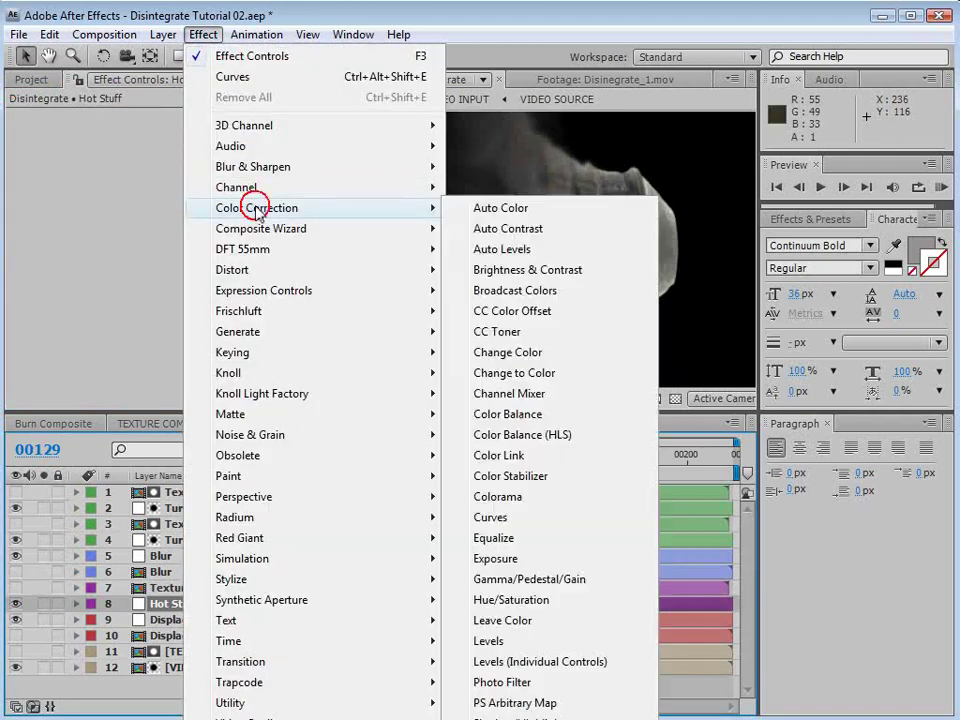
click(490, 517)
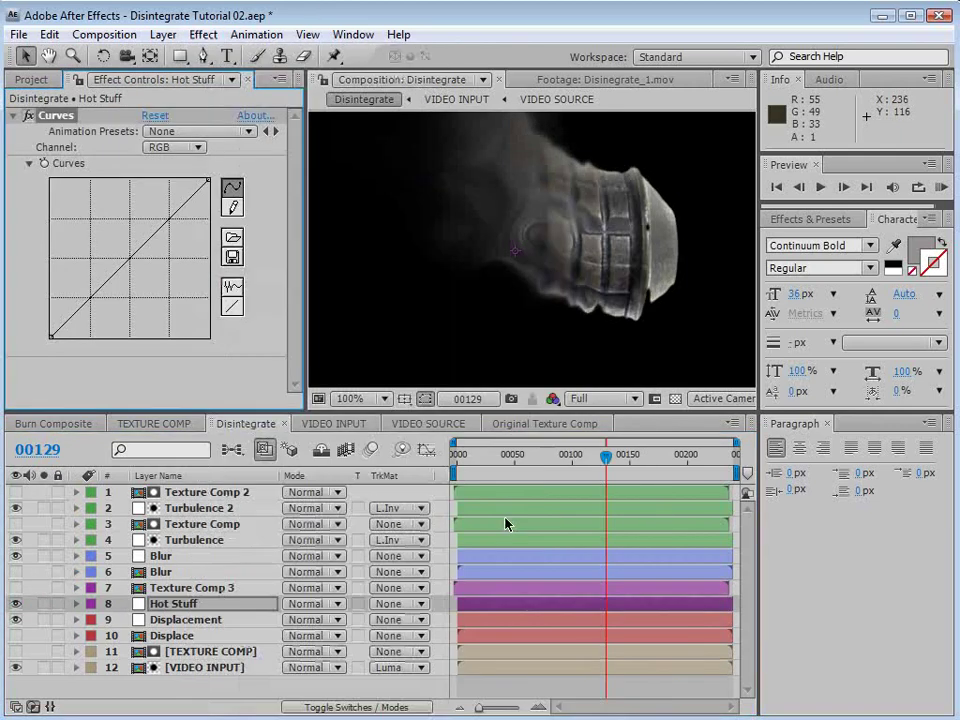
click(182, 611)
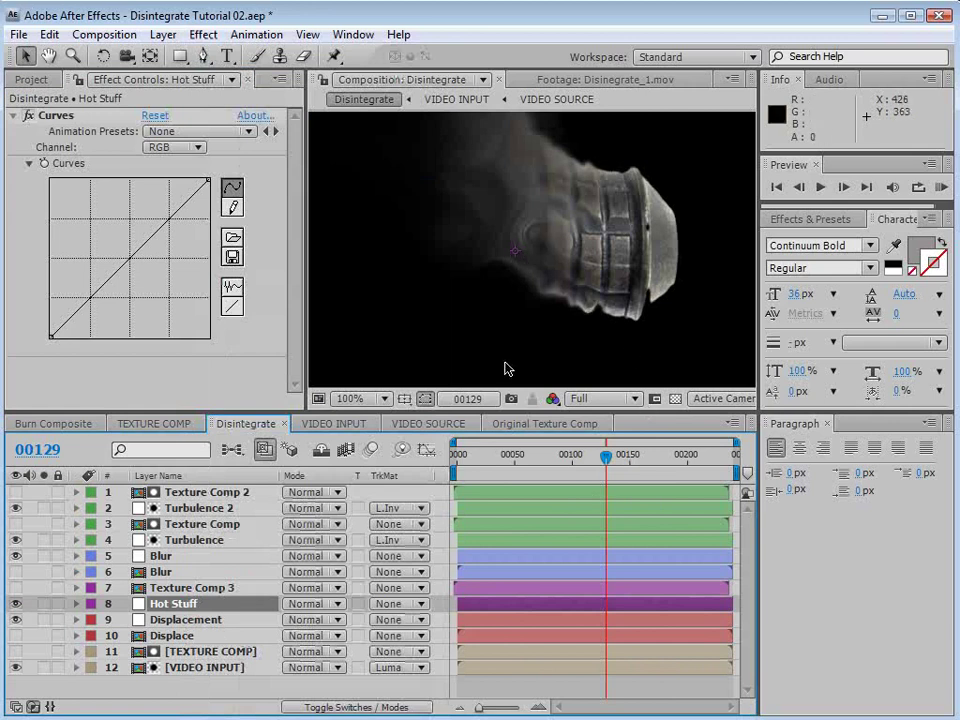
Step: Raise Hot Stuff's RGB curve steeply and adjust its colour channel curves, lowering Blue, for a fiery yellow-orange look
drag(115, 257, 85, 224)
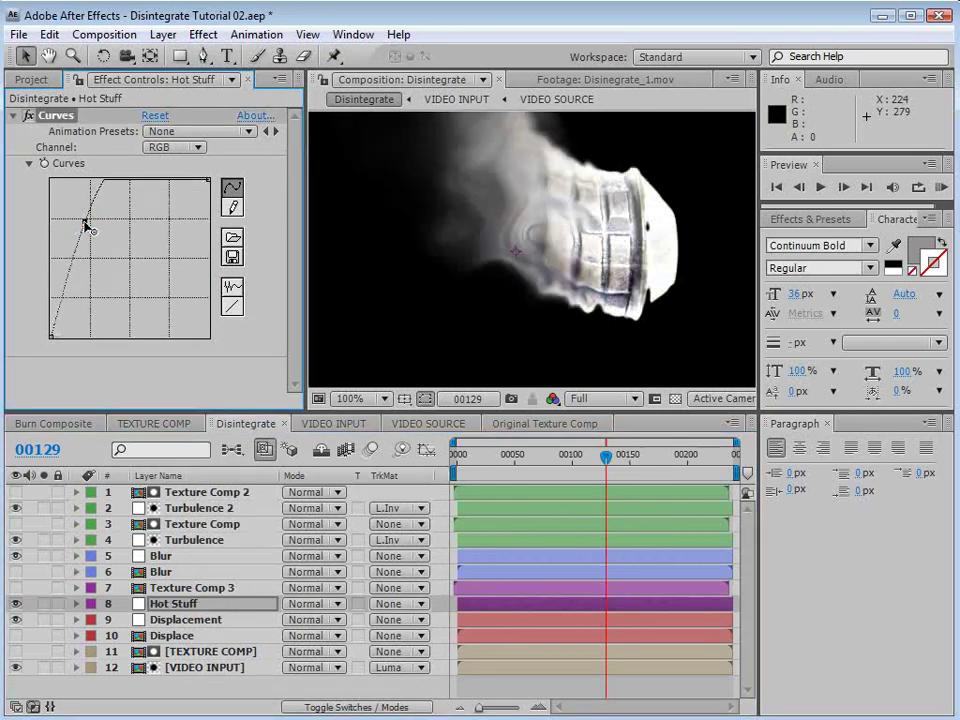
click(175, 147)
click(178, 169)
drag(129, 258, 166, 255)
click(190, 147)
click(189, 192)
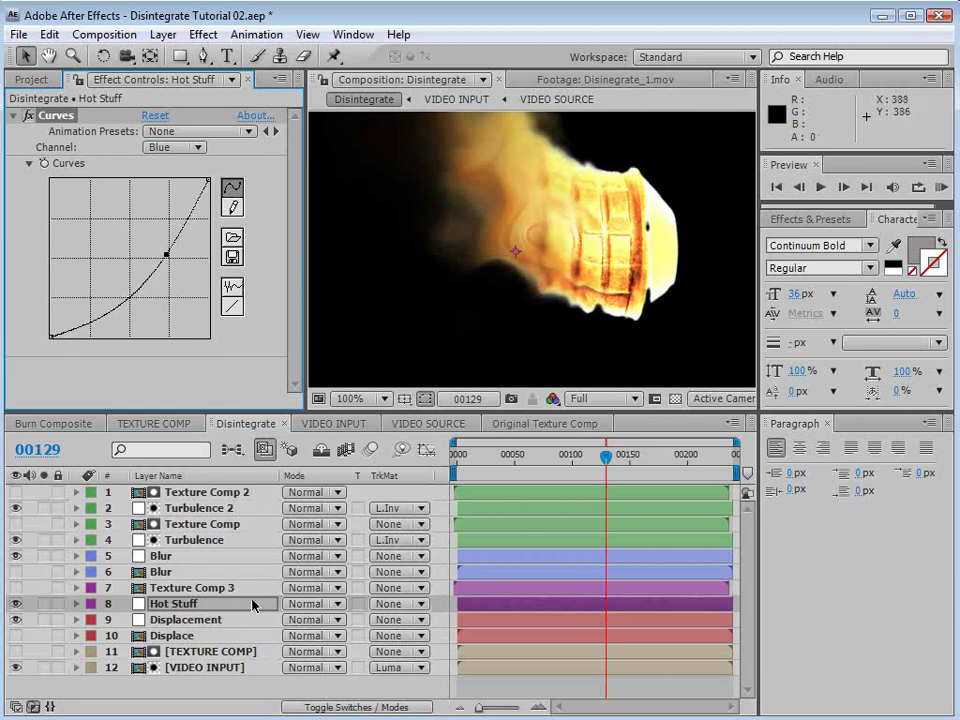
Step: Set the Hot Stuff layer's track matte to Luma Matte "Texture Comp 3"
click(187, 605)
click(368, 605)
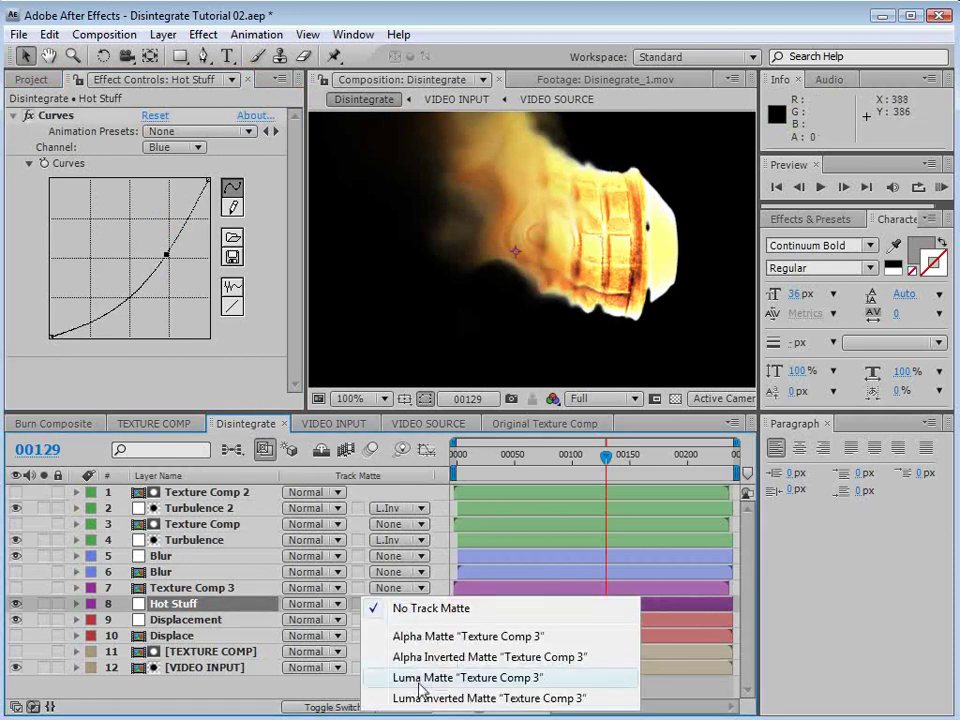
click(478, 679)
Step: Slide Texture Comp 3 slightly earlier in time so the fiery band lines up with the grenade's disintegrating edge, and inspect it up close
click(199, 590)
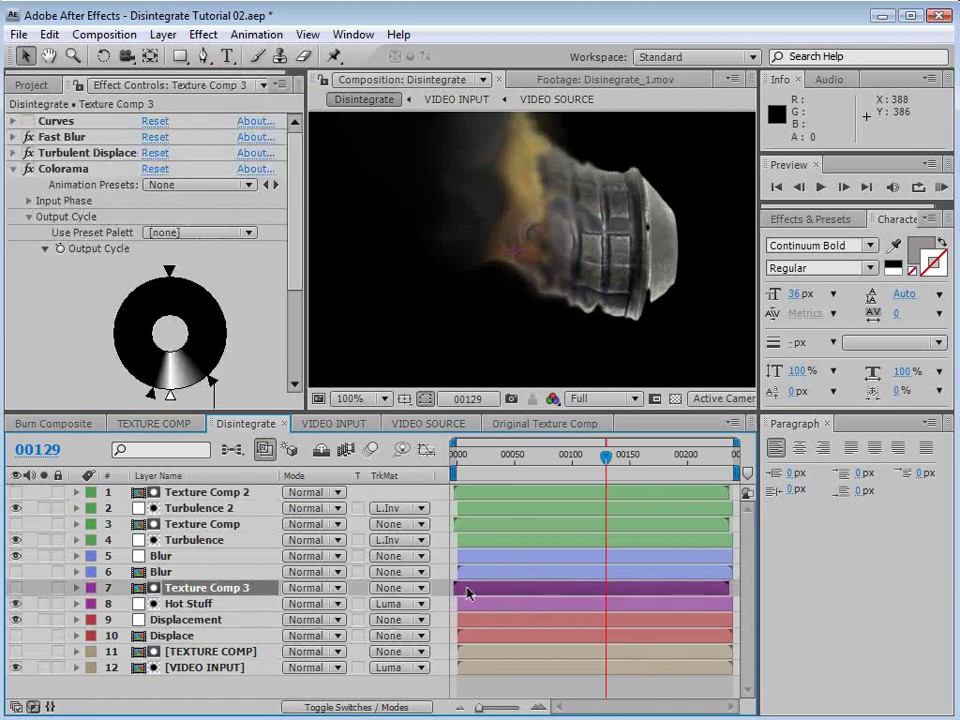
drag(473, 591, 465, 600)
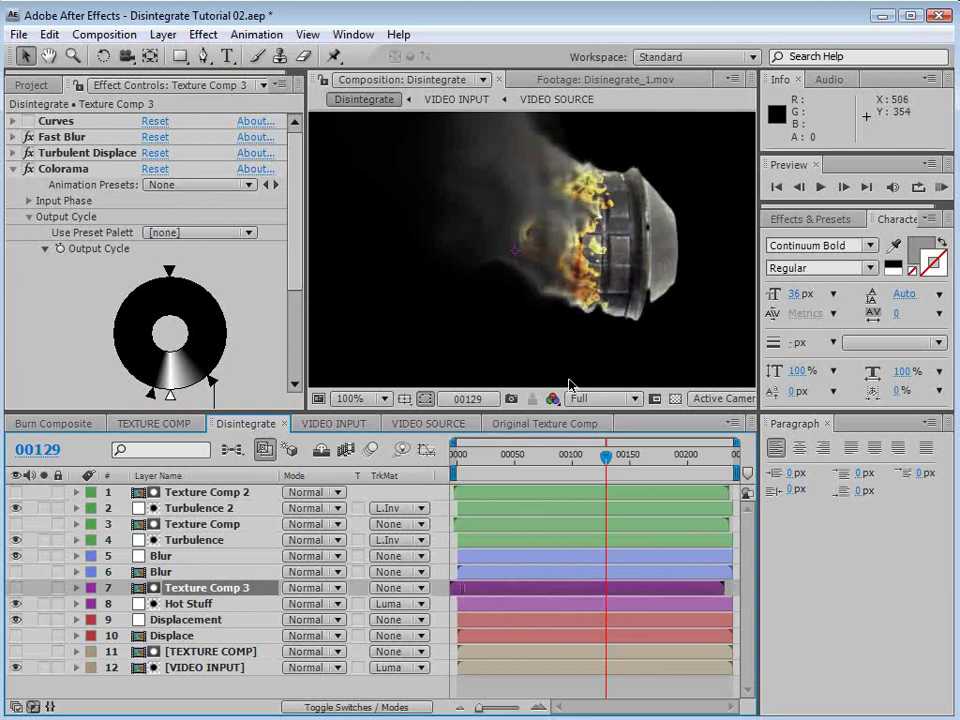
mouse_move(603, 462)
mouse_down()
mouse_move(565, 468)
mouse_move(603, 476)
mouse_move(619, 462)
mouse_move(598, 462)
mouse_move(606, 462)
mouse_up()
key(period)
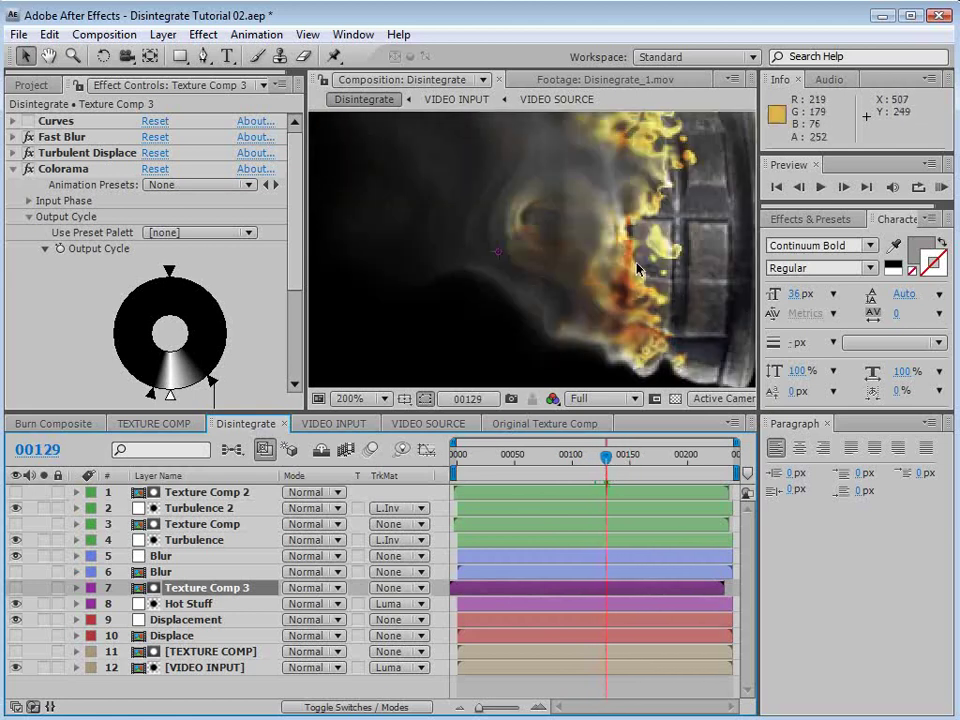
Step: Compare the burning edge with the Compound Blur adjustment layer off and on
click(163, 557)
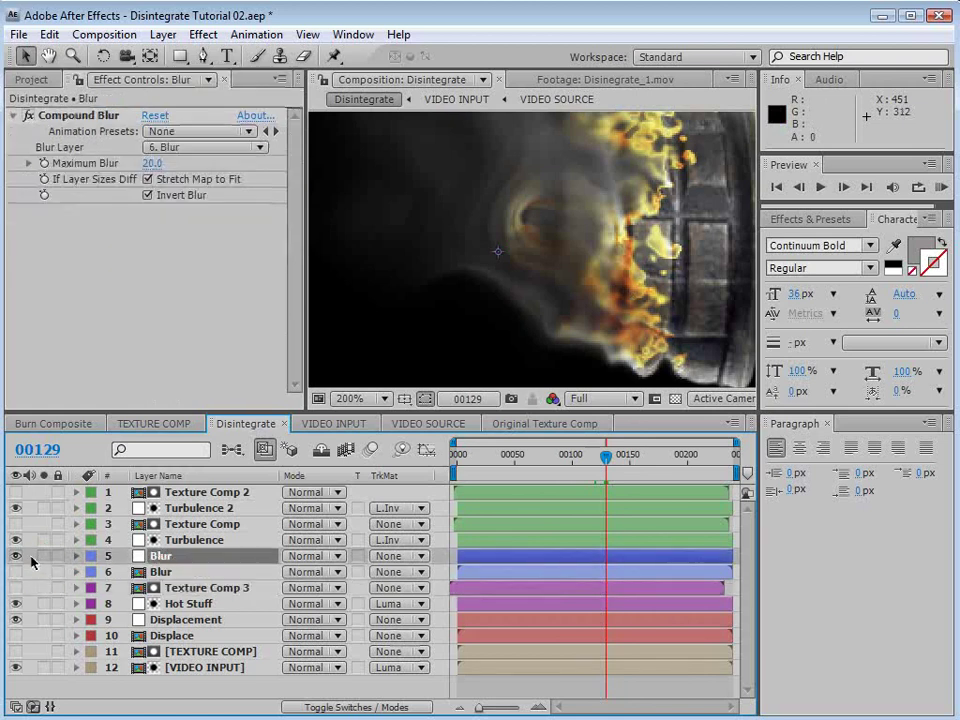
click(15, 556)
click(15, 556)
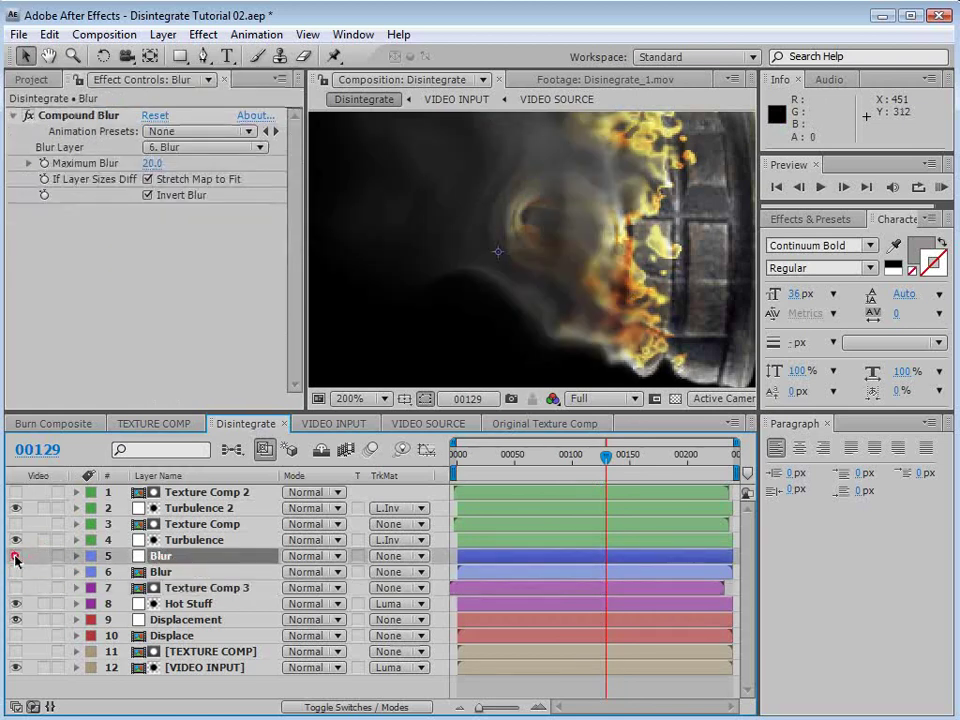
click(15, 557)
click(15, 557)
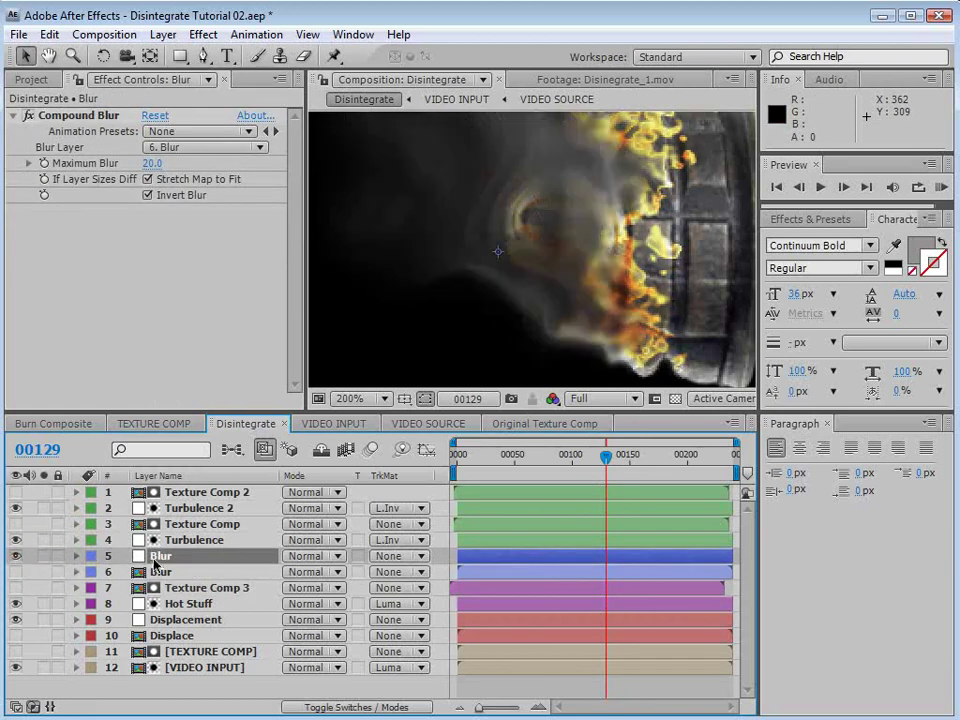
Step: Set the Hot Stuff layer's blending mode to Add and check the burning edge around frame 130
click(182, 606)
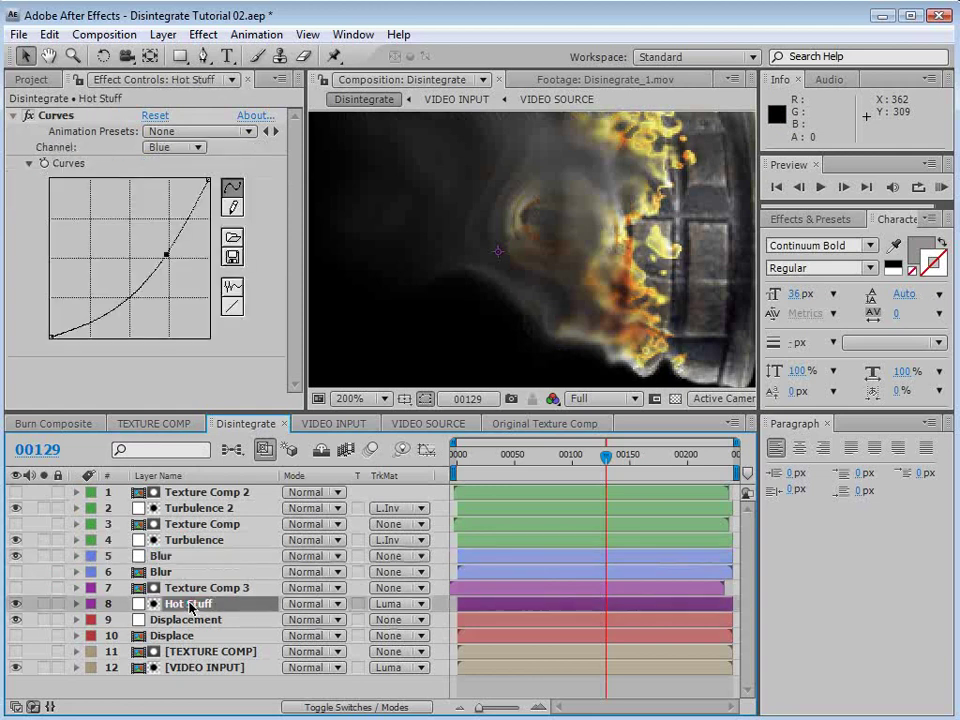
scroll(561, 317, down, 1)
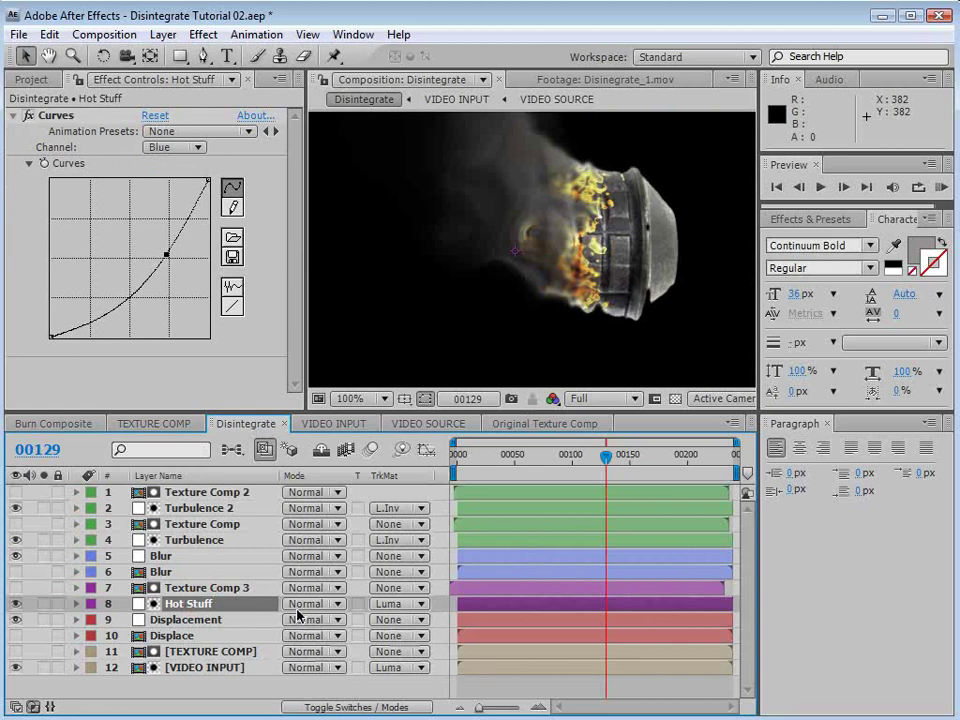
click(312, 605)
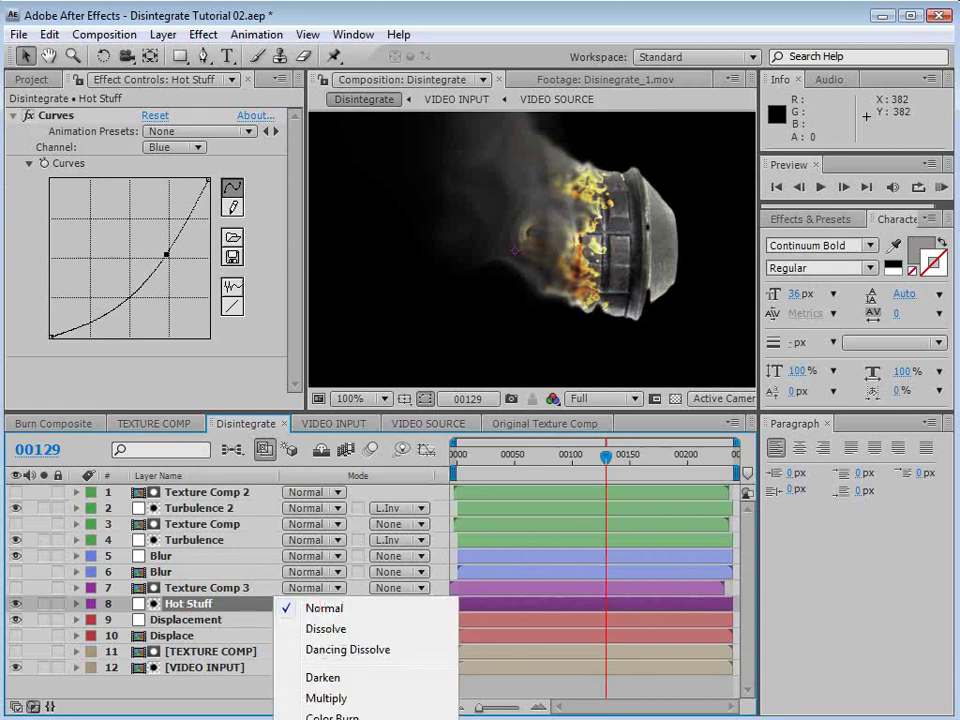
click(318, 719)
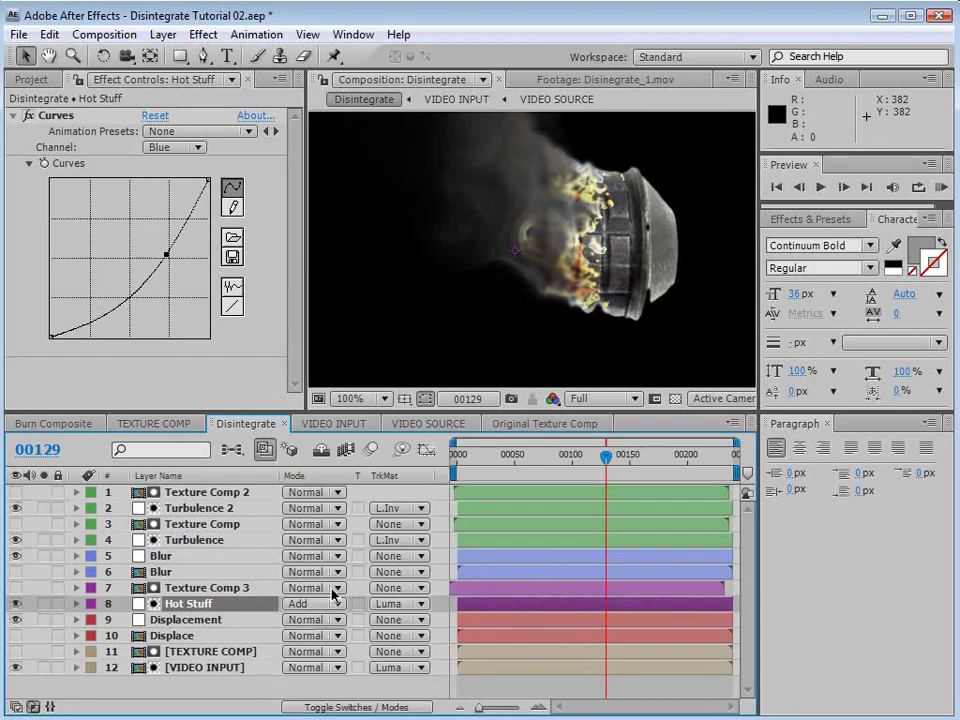
mouse_move(605, 456)
mouse_down()
mouse_move(580, 461)
mouse_move(607, 461)
mouse_up()
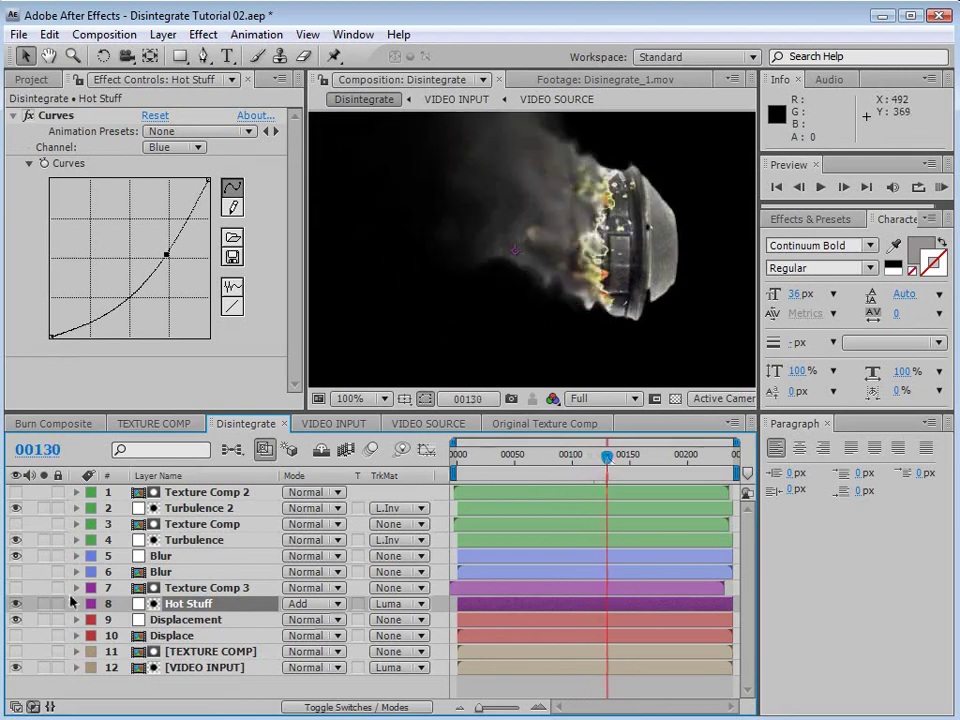
scroll(470, 280, down, 2)
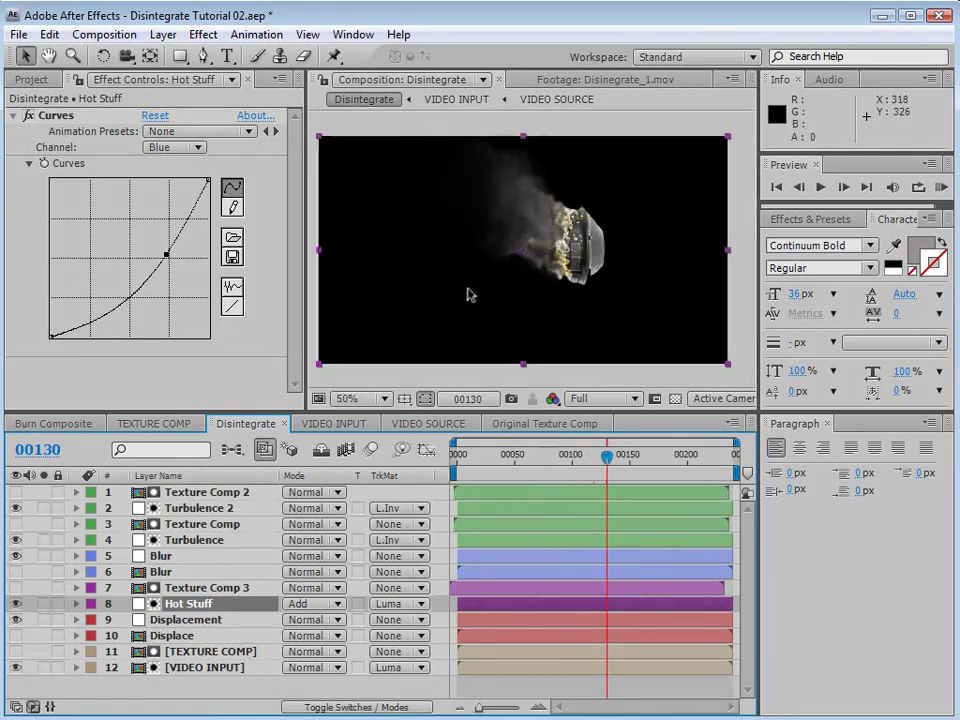
Step: Create a new adjustment layer at the top of the Disintegrate composition and name it Color
click(158, 38)
mouse_move(180, 56)
click(518, 180)
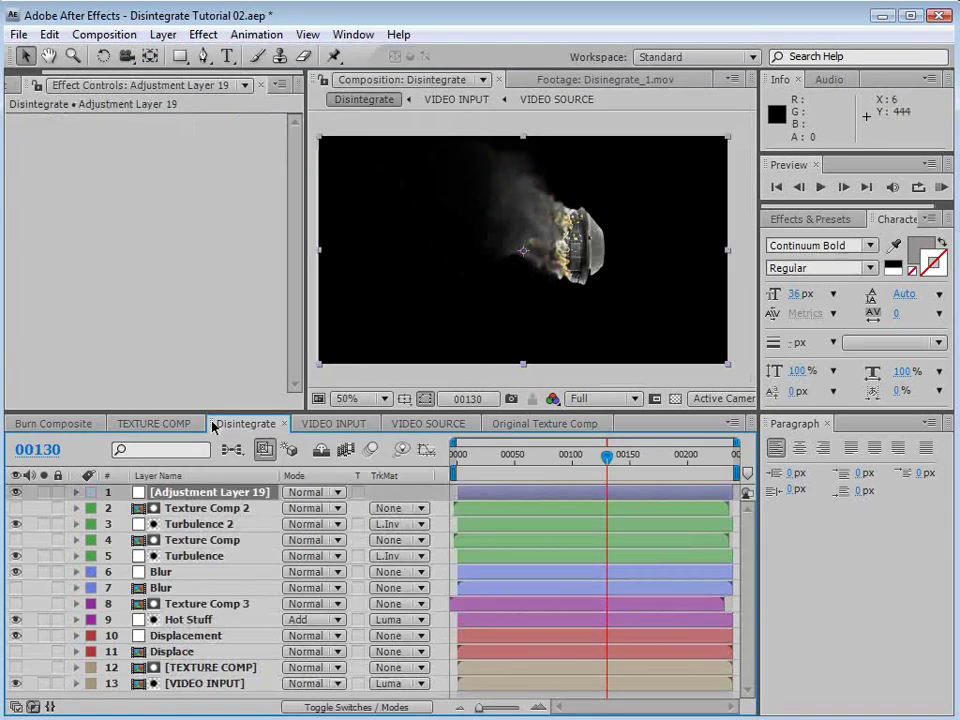
key(Return)
text(Color)
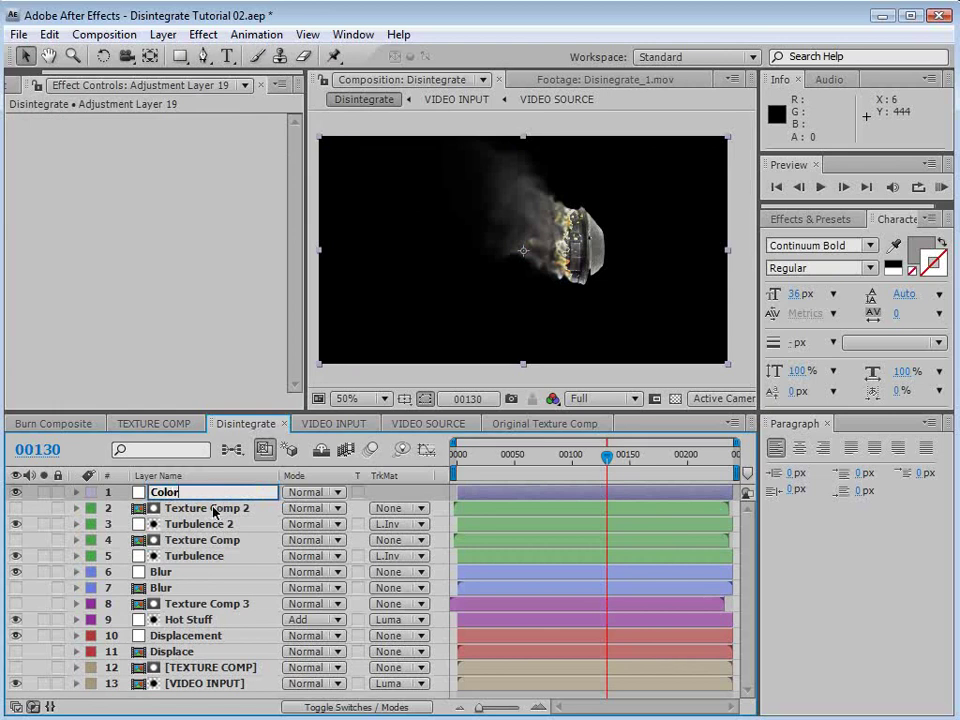
Step: Duplicate the Texture Comp 2 layer
click(213, 510)
key(ctrl+d)
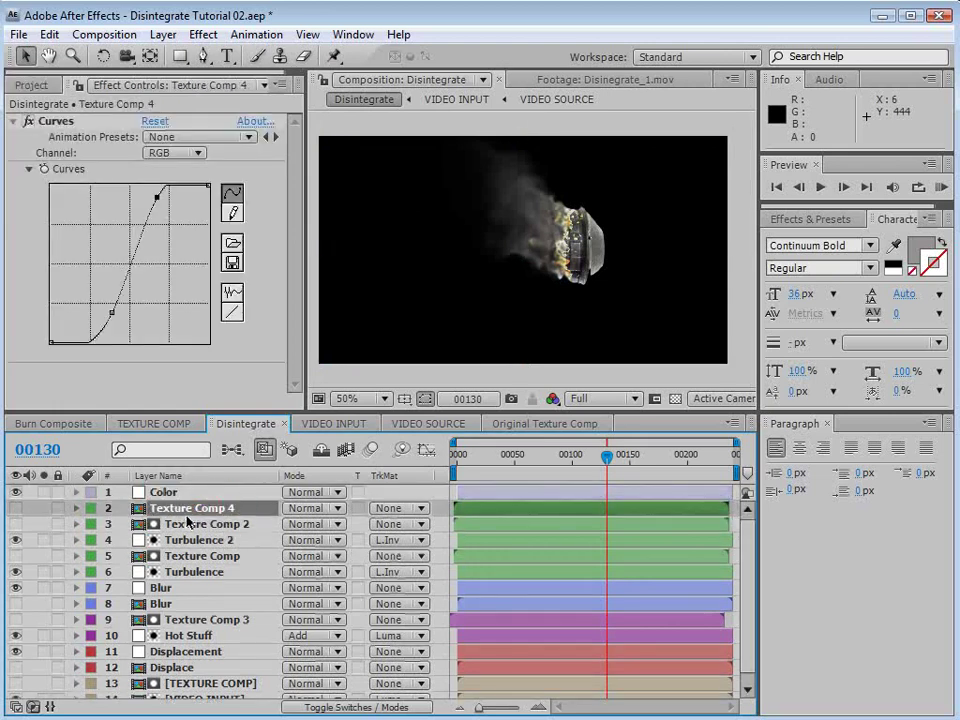
Step: Move Texture Comp 4 directly above the Color layer and use it as Color's Luma Inverted track matte
drag(167, 510, 167, 494)
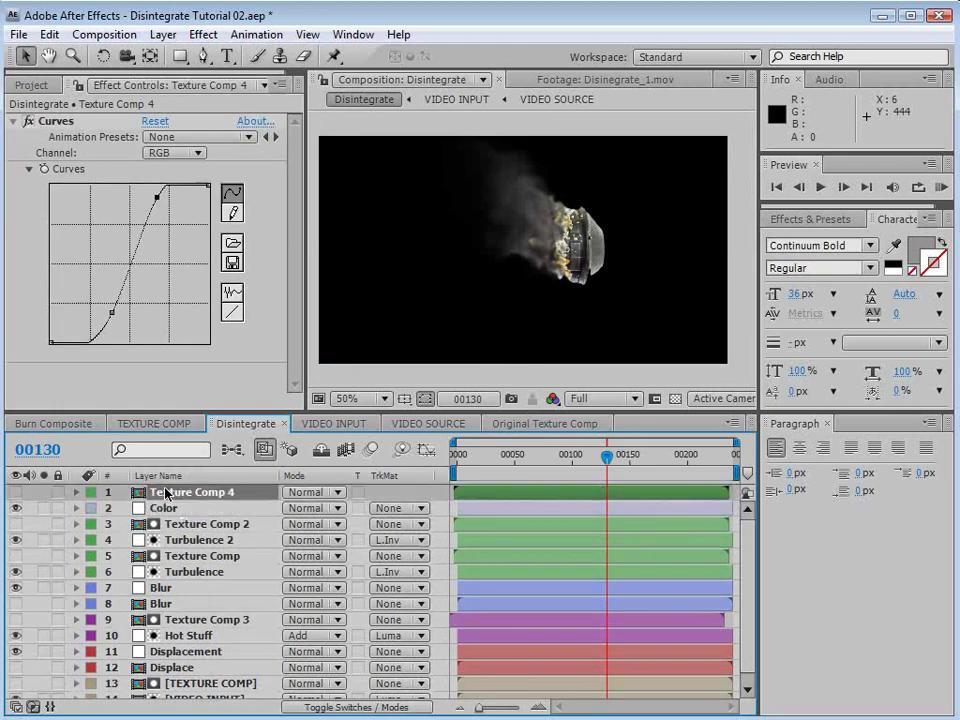
click(165, 510)
click(405, 508)
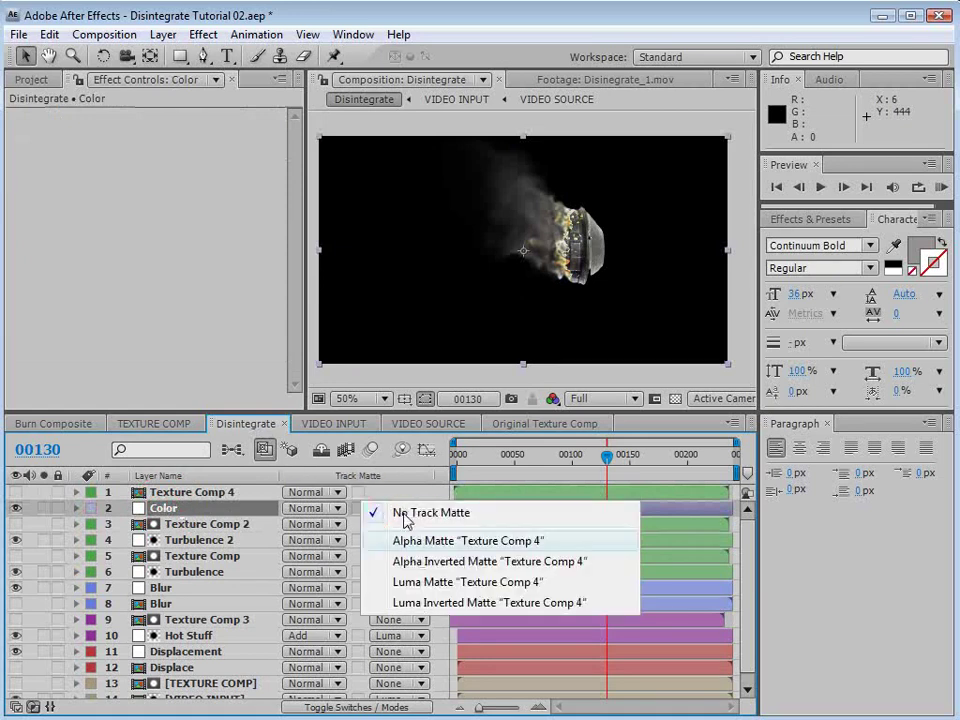
click(427, 603)
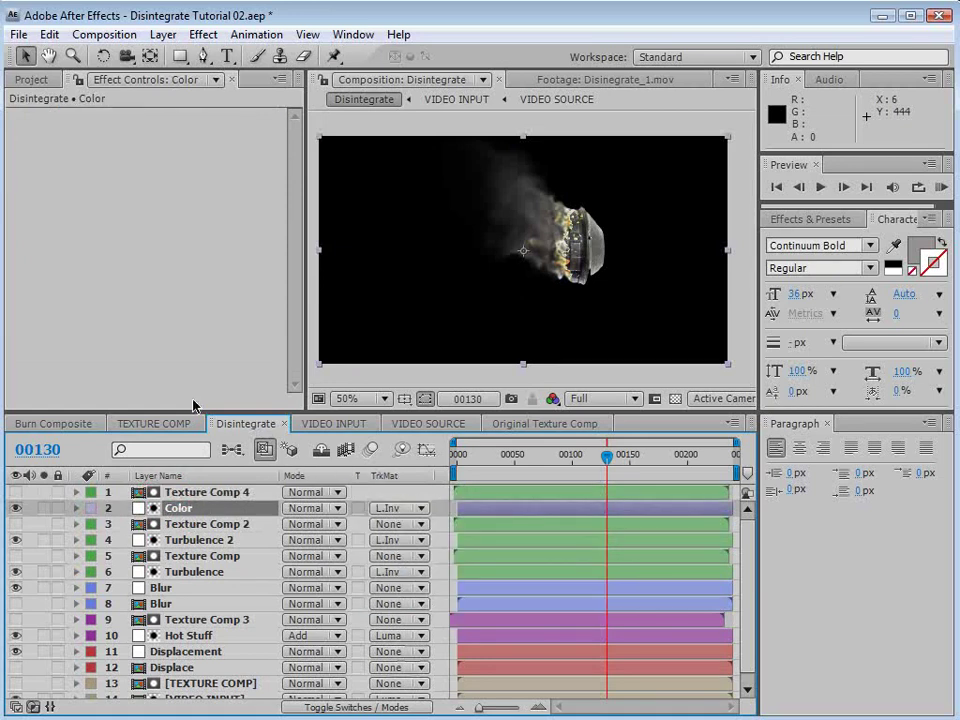
Step: Apply Tint and Curves to the Color layer, and raise the RGB curve to brighten the smoke
click(200, 34)
mouse_move(230, 208)
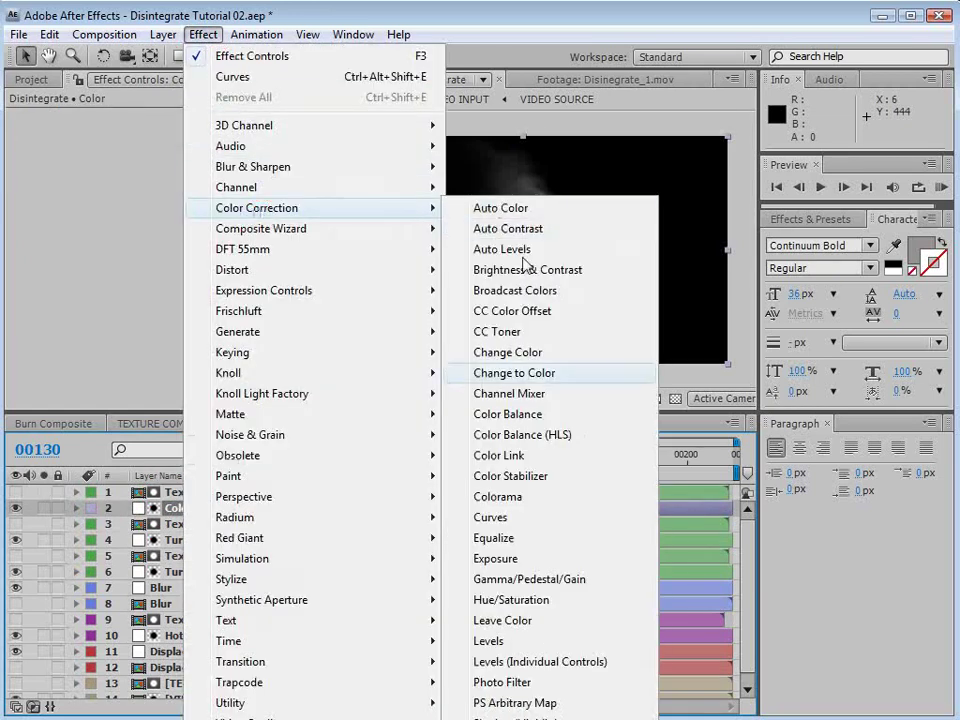
click(487, 719)
click(203, 34)
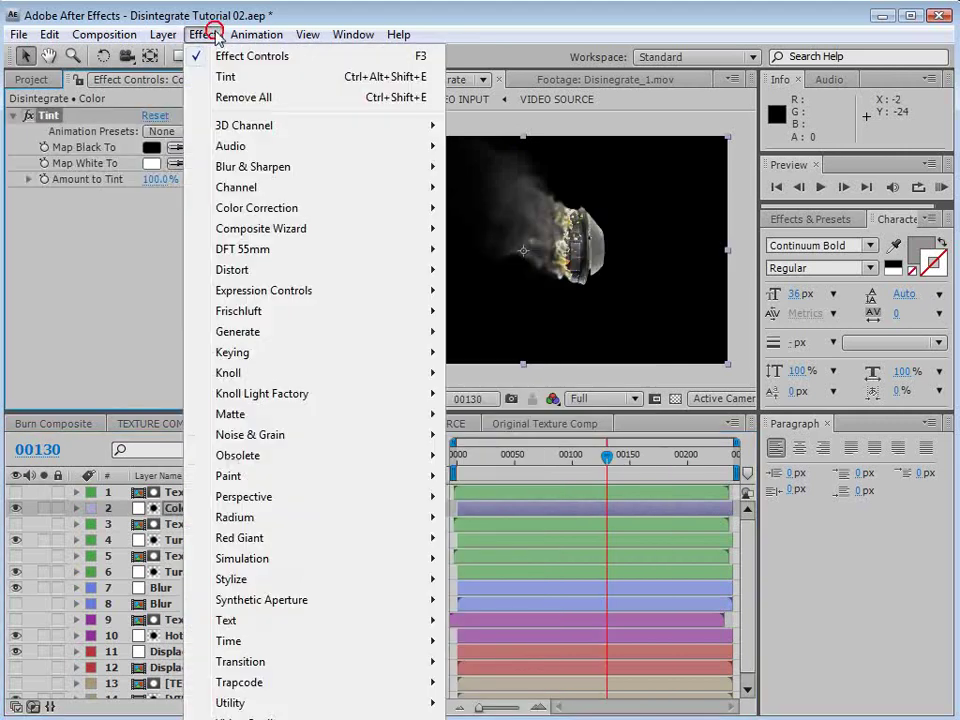
mouse_move(240, 208)
click(491, 517)
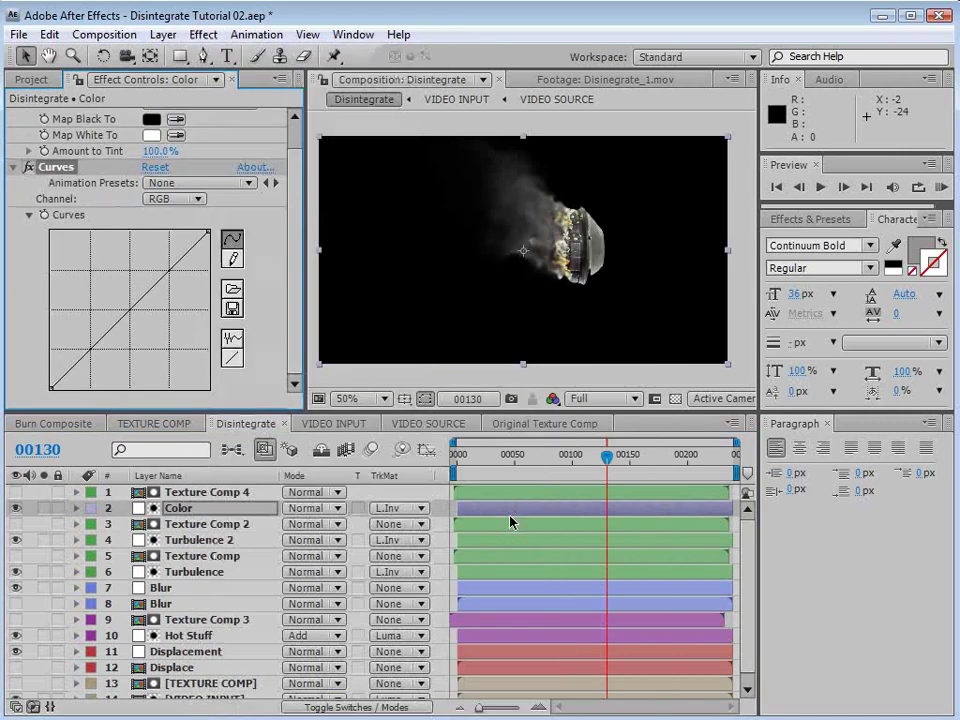
drag(129, 310, 93, 275)
Step: Adjust the Red curve and pull the Blue curve down on the Color layer to tint the smoke orange
click(186, 199)
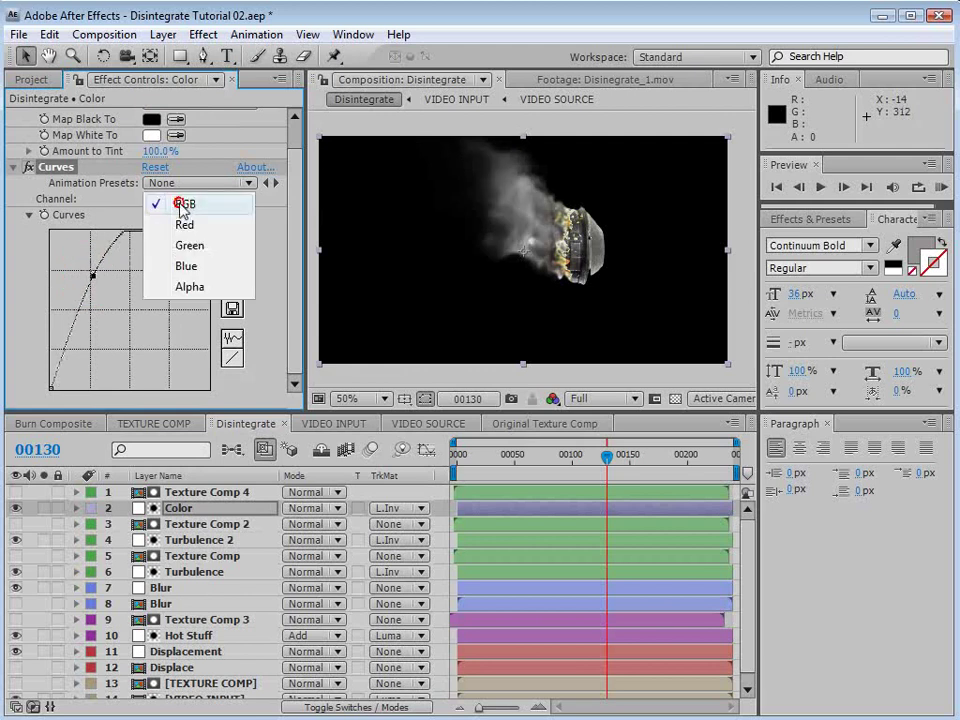
click(186, 226)
drag(118, 321, 160, 318)
click(188, 199)
click(189, 246)
click(161, 317)
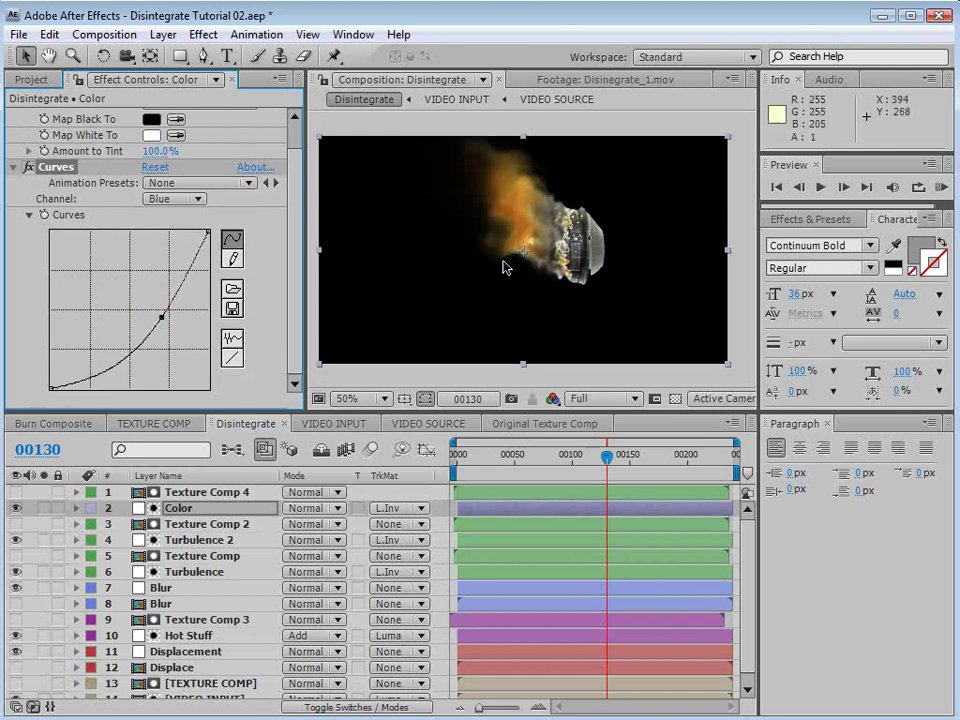
Step: Shift the Texture Comp 4 layer slightly earlier in time so the fire color reaches the grenade's burning edge
scroll(503, 268, up, 2)
click(205, 492)
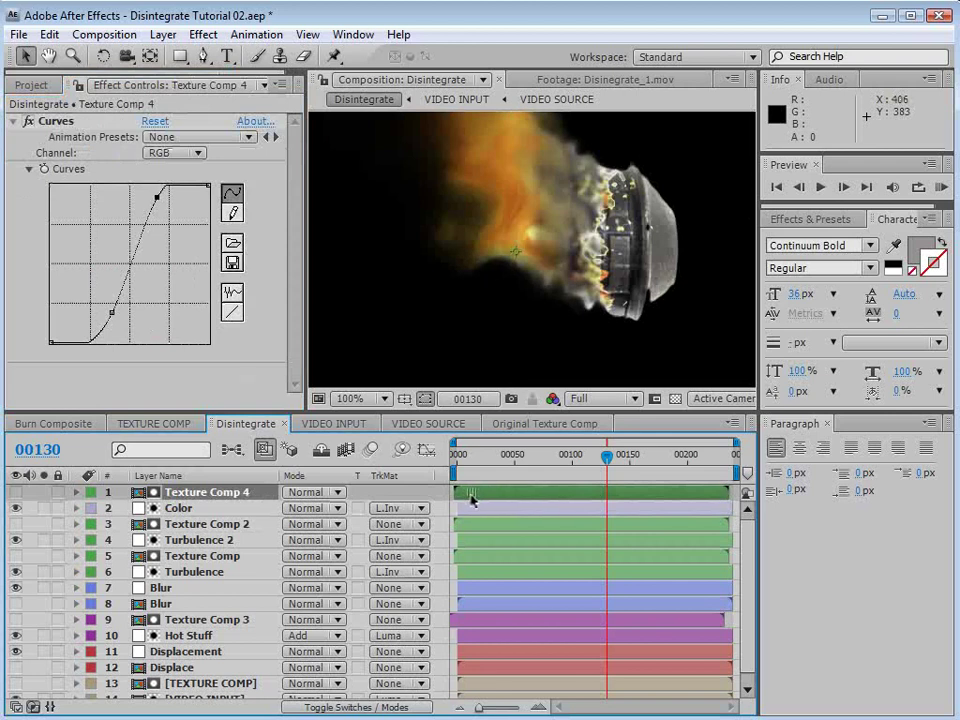
drag(469, 495, 466, 497)
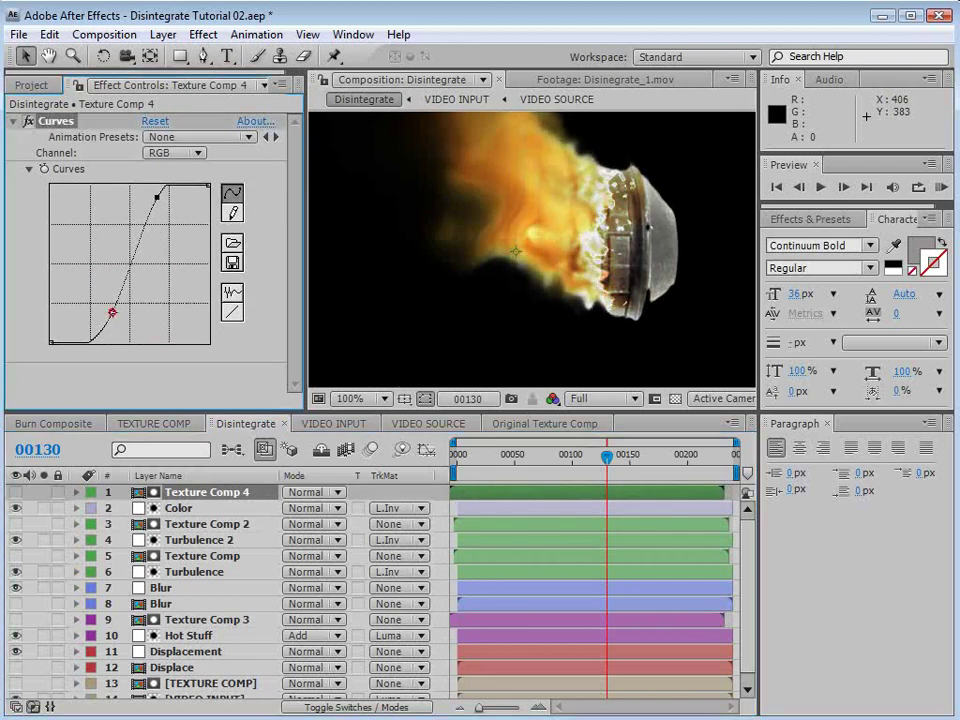
Step: Steepen the RGB curve of Texture Comp 4 for more contrast, checking the matte with the layer temporarily visible
drag(111, 314, 123, 320)
drag(157, 196, 153, 192)
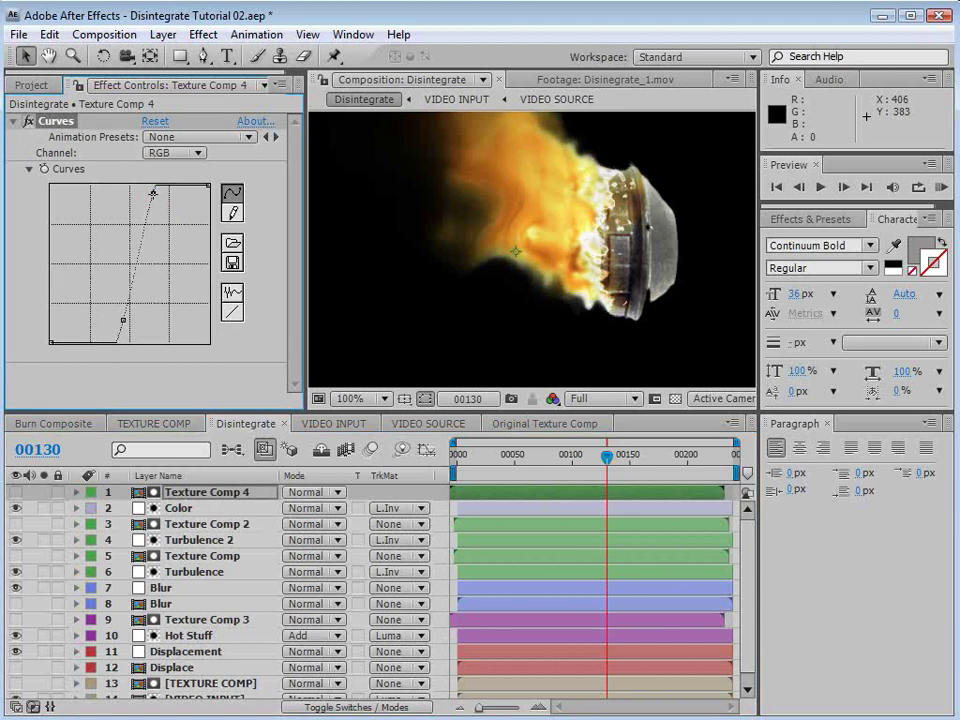
click(14, 493)
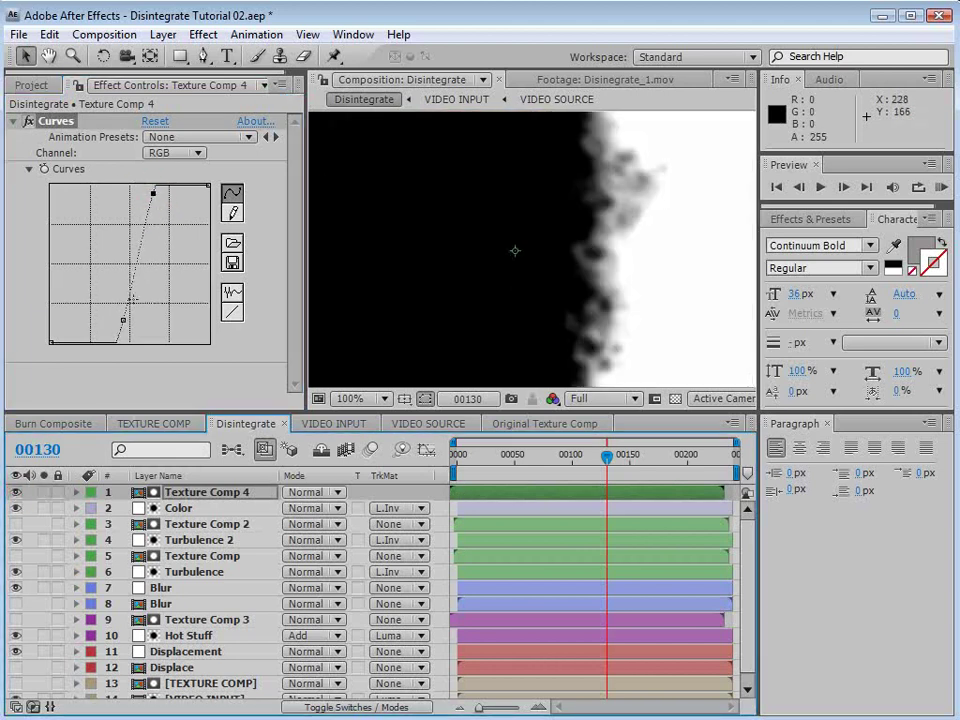
mouse_move(122, 318)
mouse_down()
mouse_move(88, 317)
mouse_move(129, 318)
mouse_up()
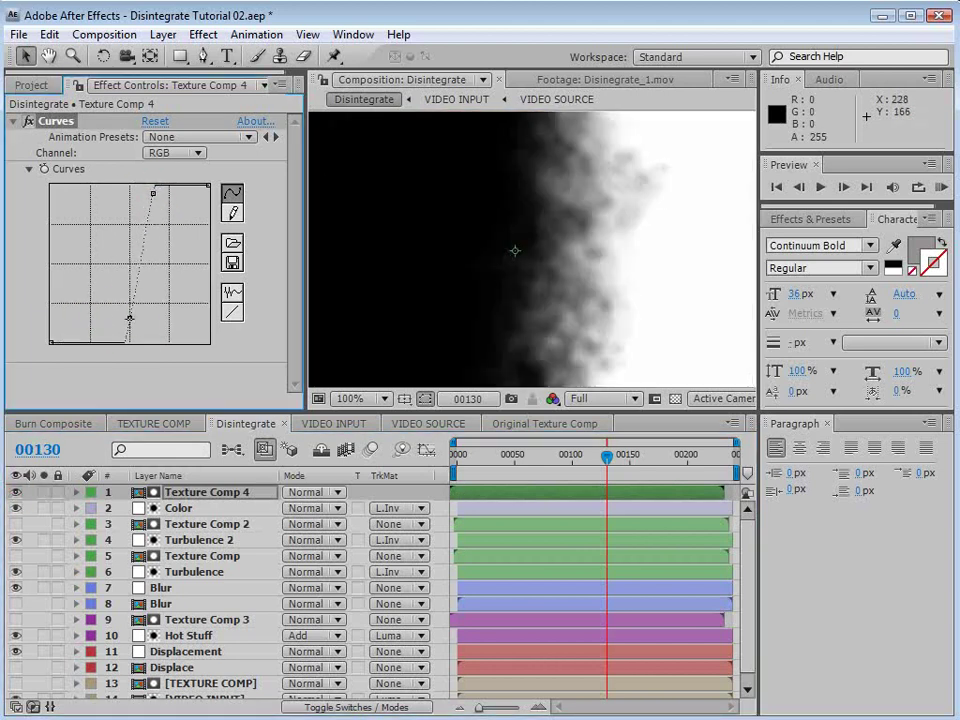
click(14, 492)
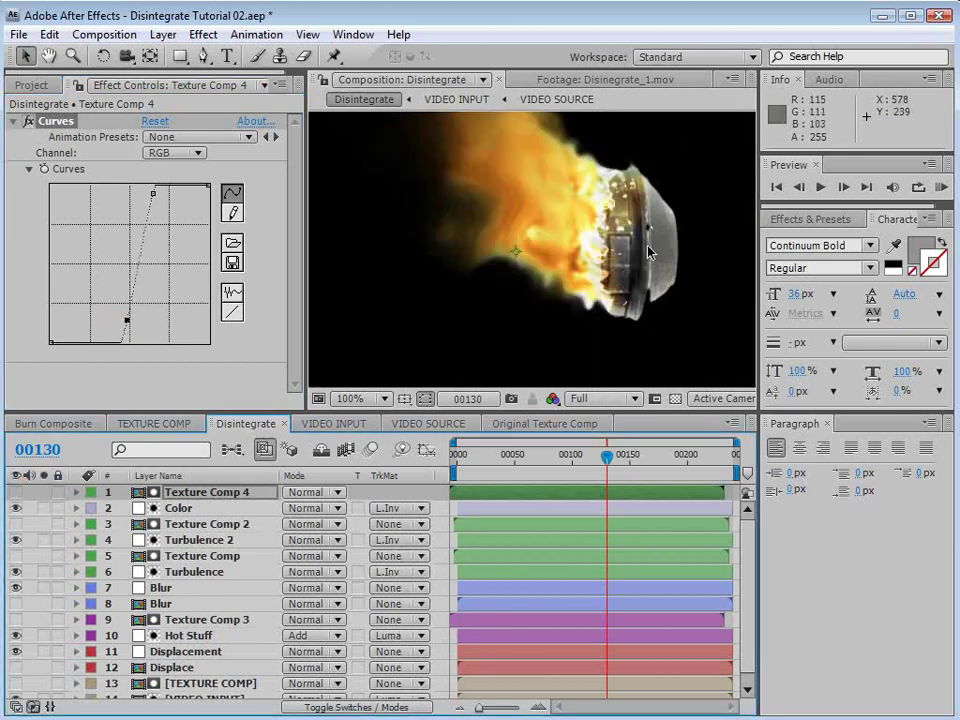
Step: Fine-tune the timing of Texture Comp 4 and check the fire edge between frames 123 and 129
drag(505, 496, 506, 501)
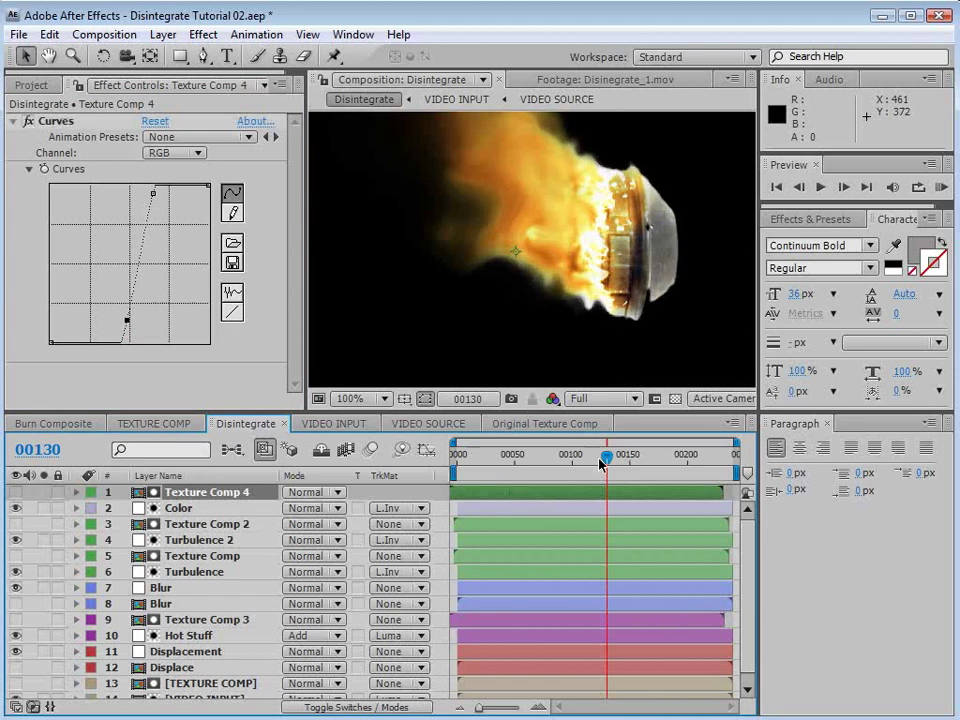
mouse_move(607, 456)
mouse_down()
mouse_move(591, 458)
mouse_move(599, 462)
mouse_up()
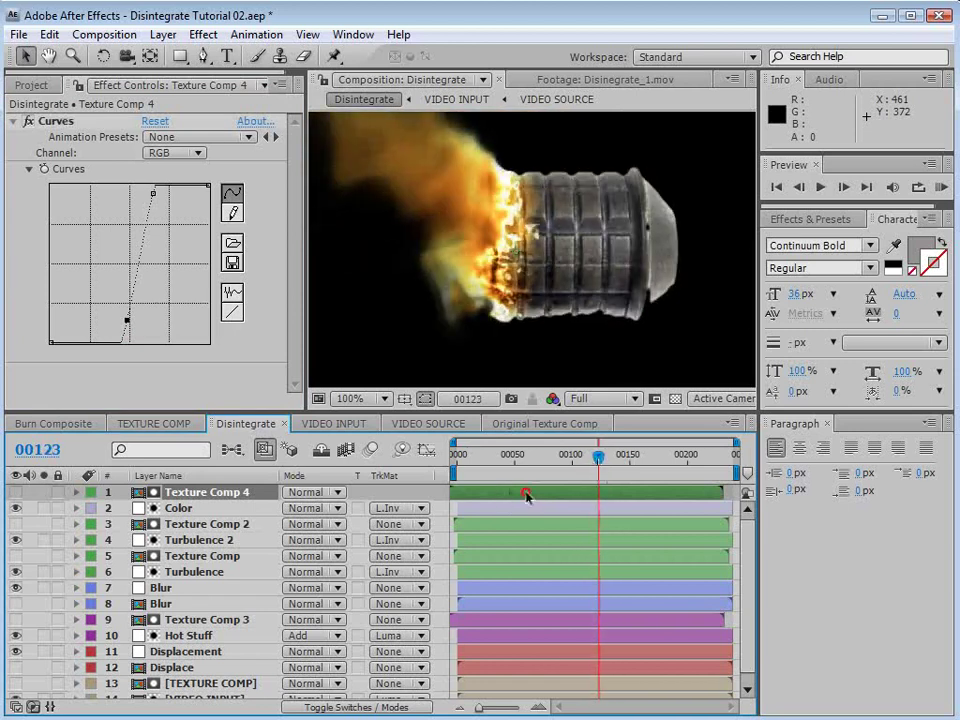
drag(526, 493, 527, 497)
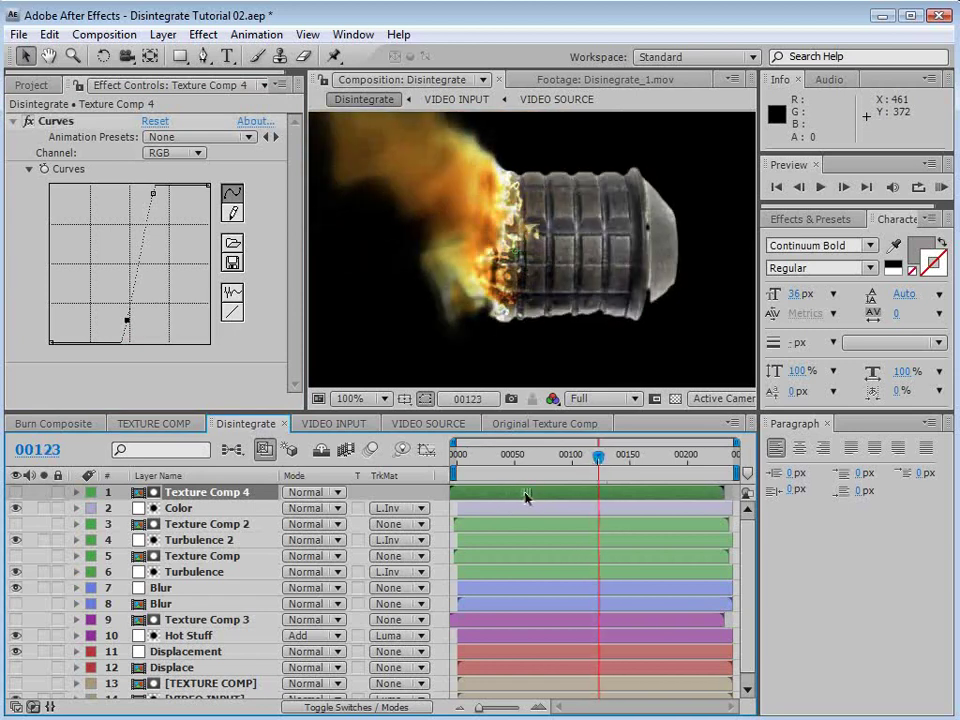
drag(618, 458, 599, 468)
Step: Shape the Color layer's Green curve into an S, raising the highlights and lowering the shadows for redder flames
click(172, 508)
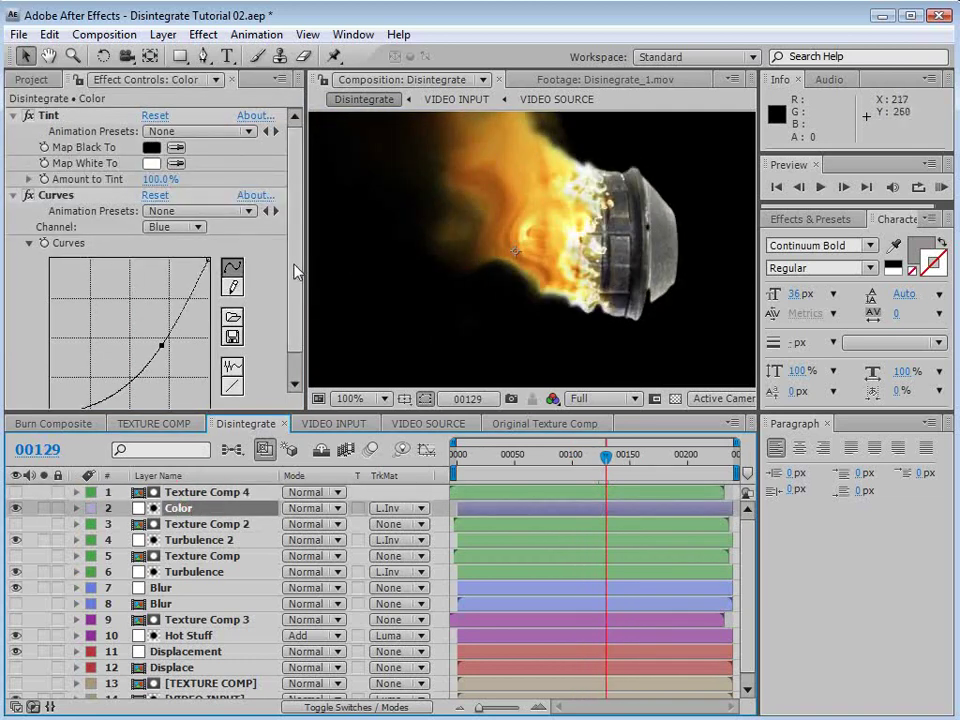
scroll(250, 250, down, 1)
click(175, 198)
click(180, 182)
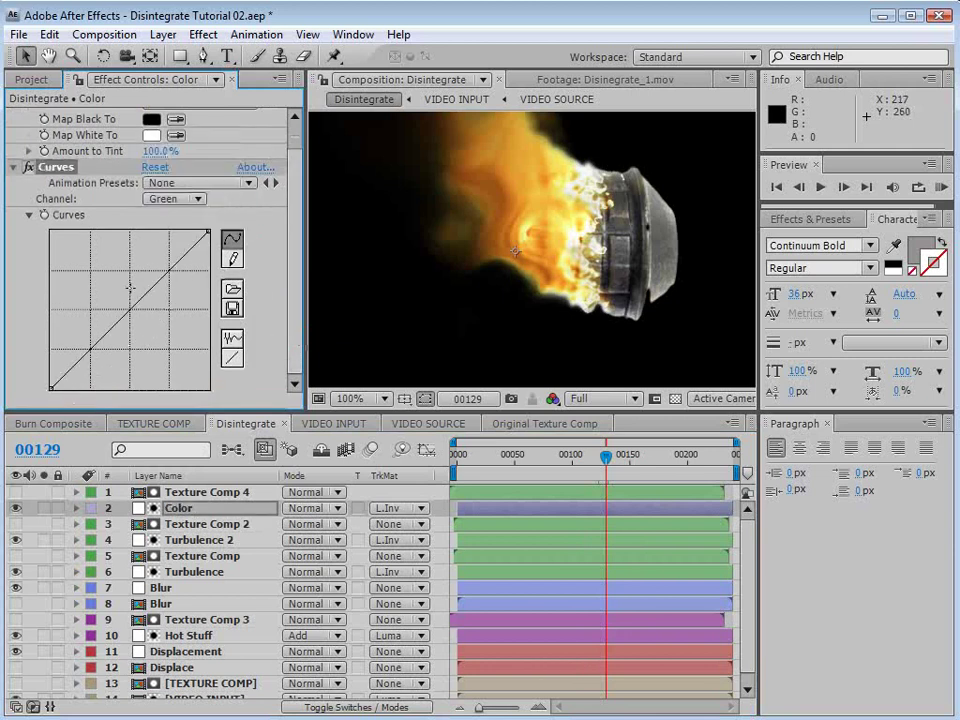
drag(154, 283, 156, 272)
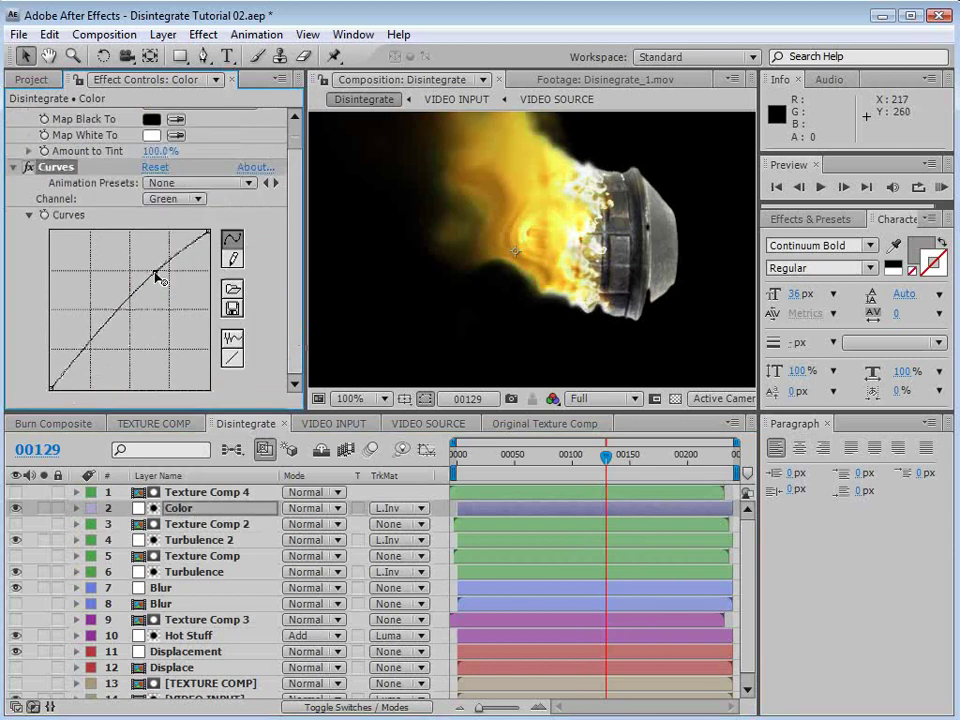
mouse_move(104, 329)
mouse_down()
mouse_move(102, 369)
mouse_move(101, 348)
mouse_up()
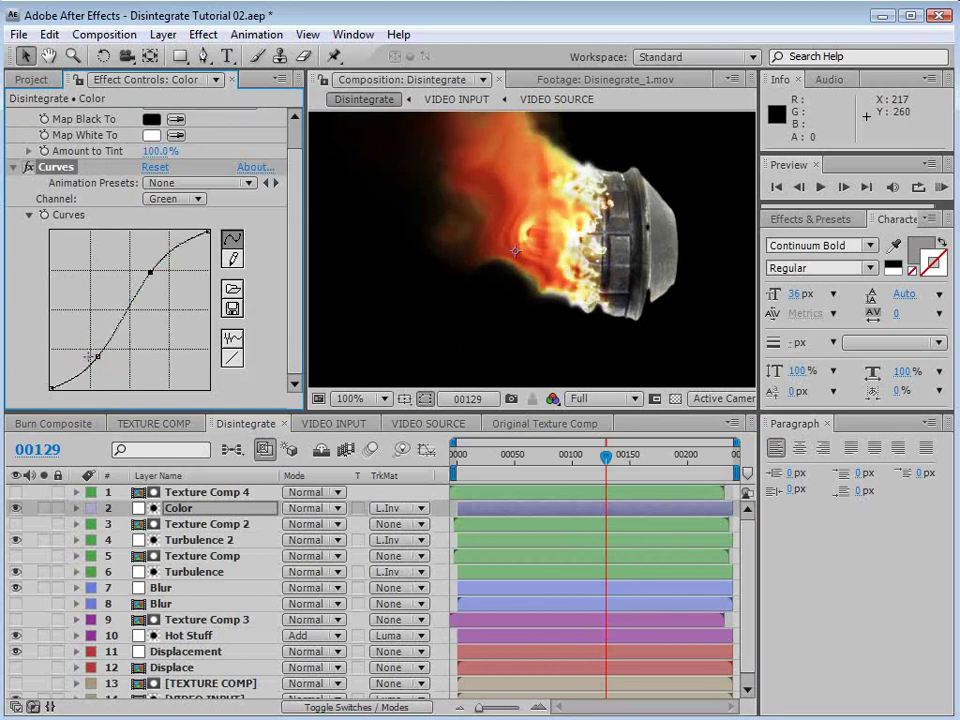
Step: Add a second Tint effect to the Color layer and set its Amount to Tint to 35%
click(203, 37)
mouse_move(275, 208)
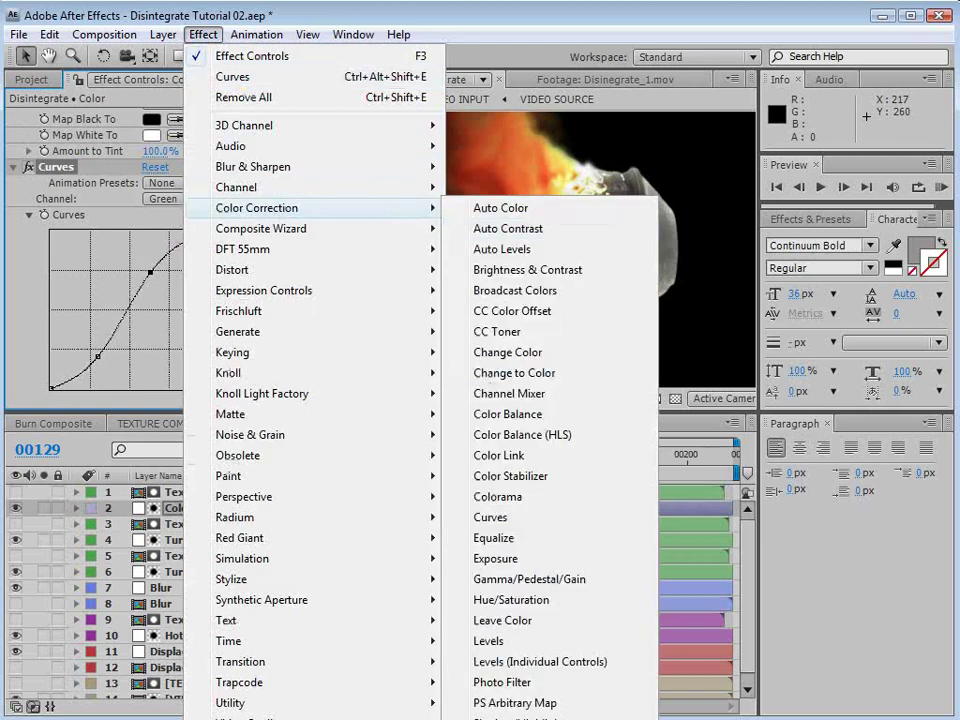
click(484, 718)
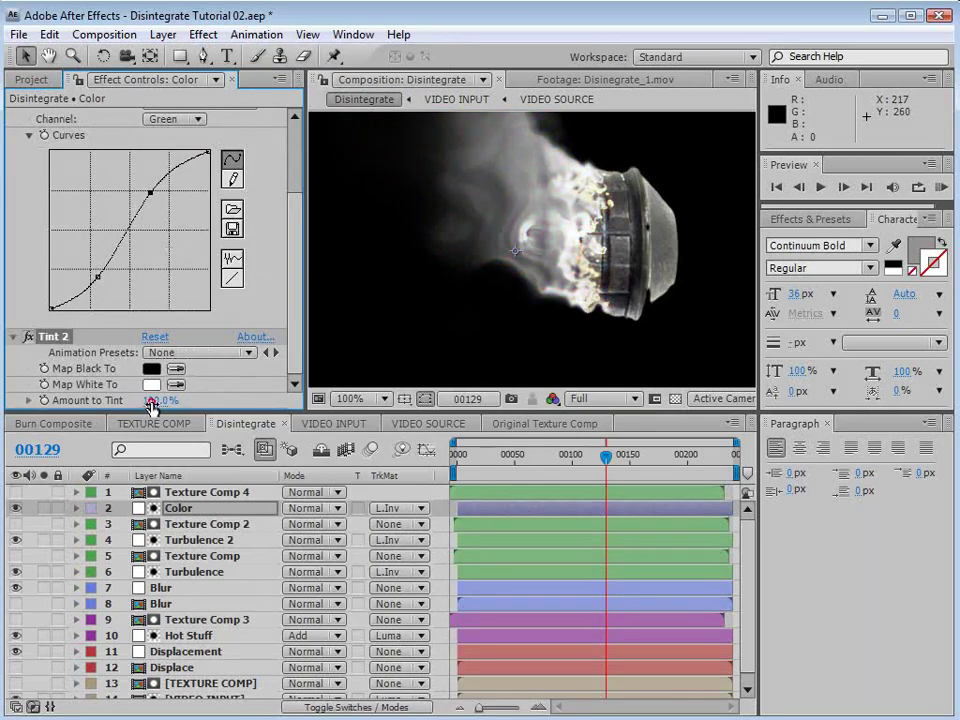
drag(150, 404, 90, 404)
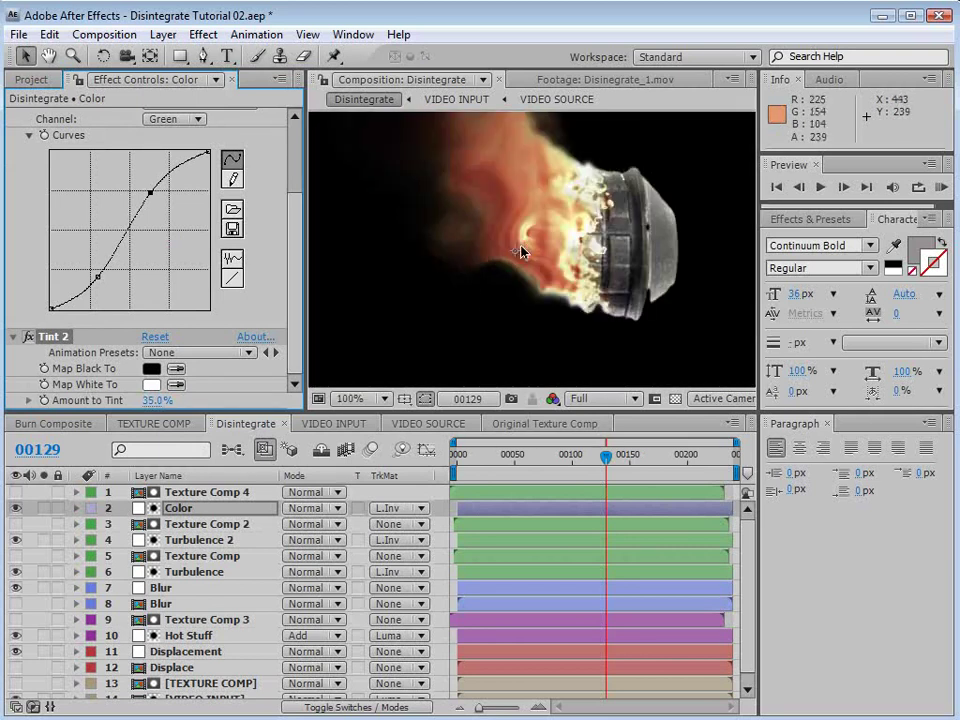
Step: Try a Glow effect on the Color layer
click(205, 37)
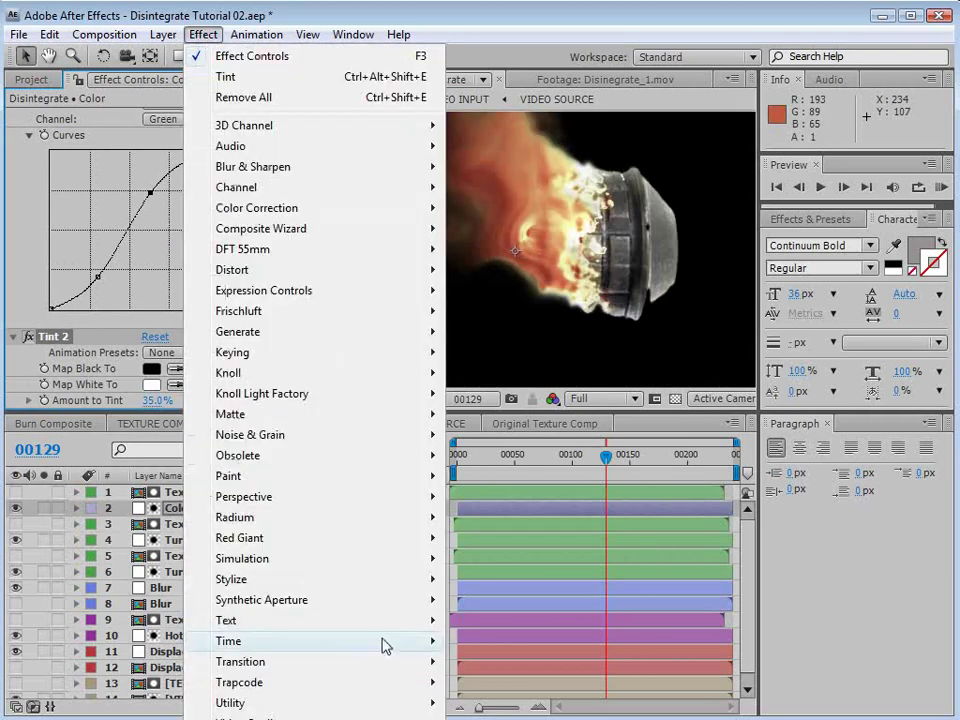
click(251, 583)
click(500, 719)
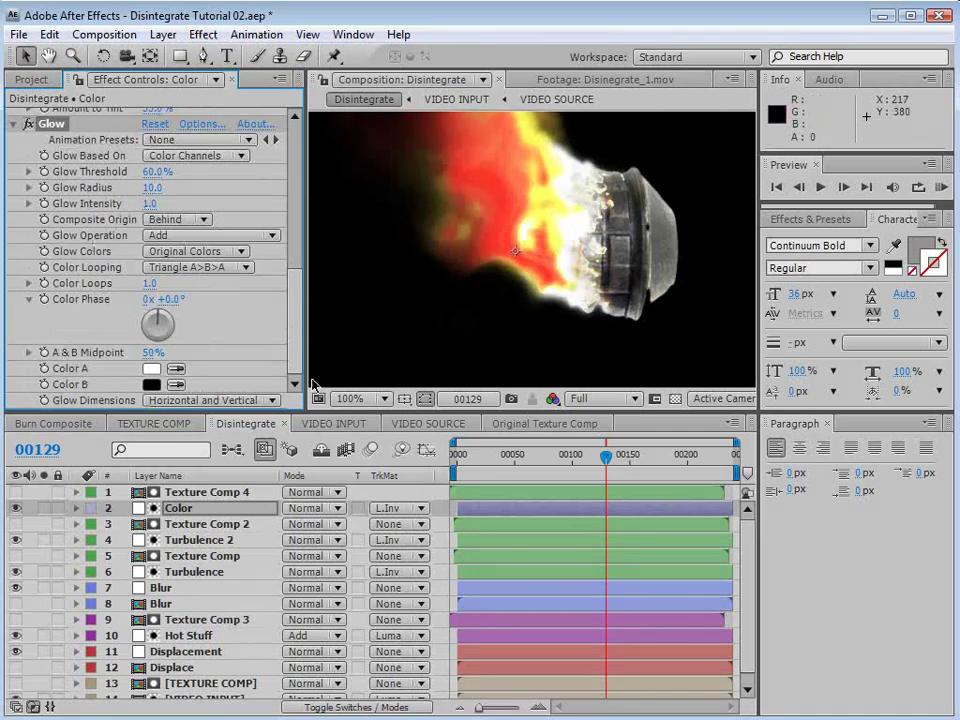
scroll(254, 337, up, 5)
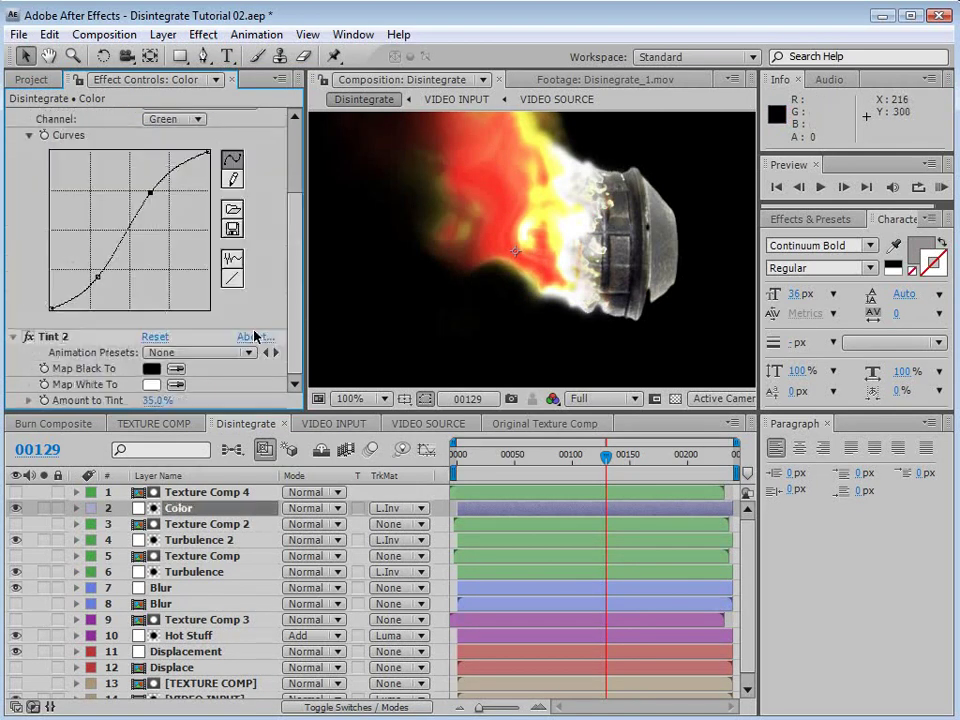
Step: Inspect the flames at 50% and 100% magnification, comparing the composition with the transparency grid on and off
key(comma)
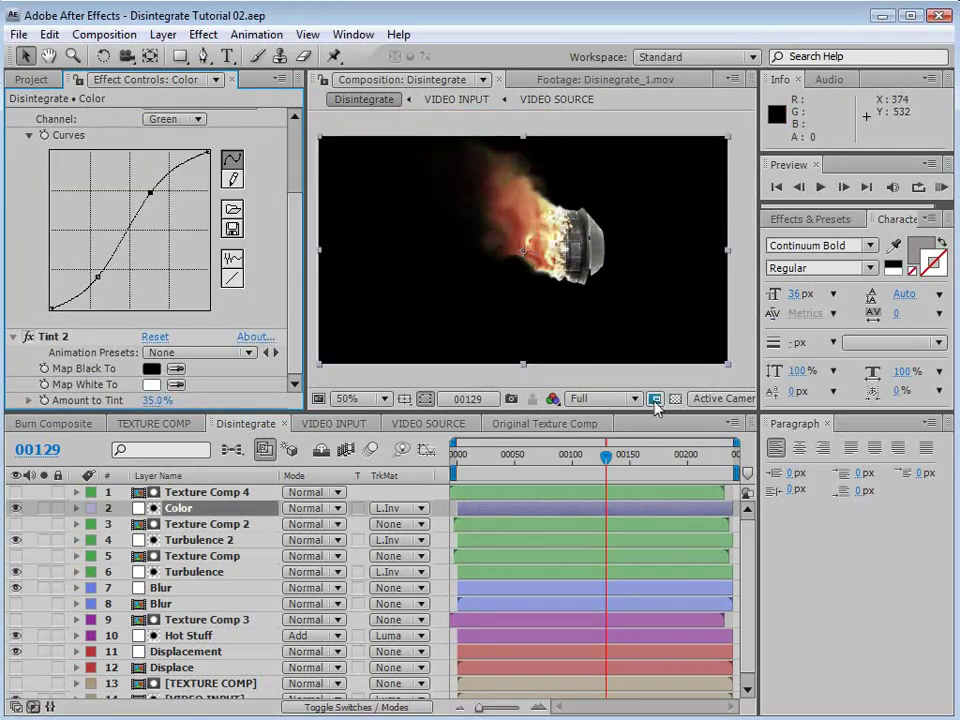
click(675, 399)
click(675, 399)
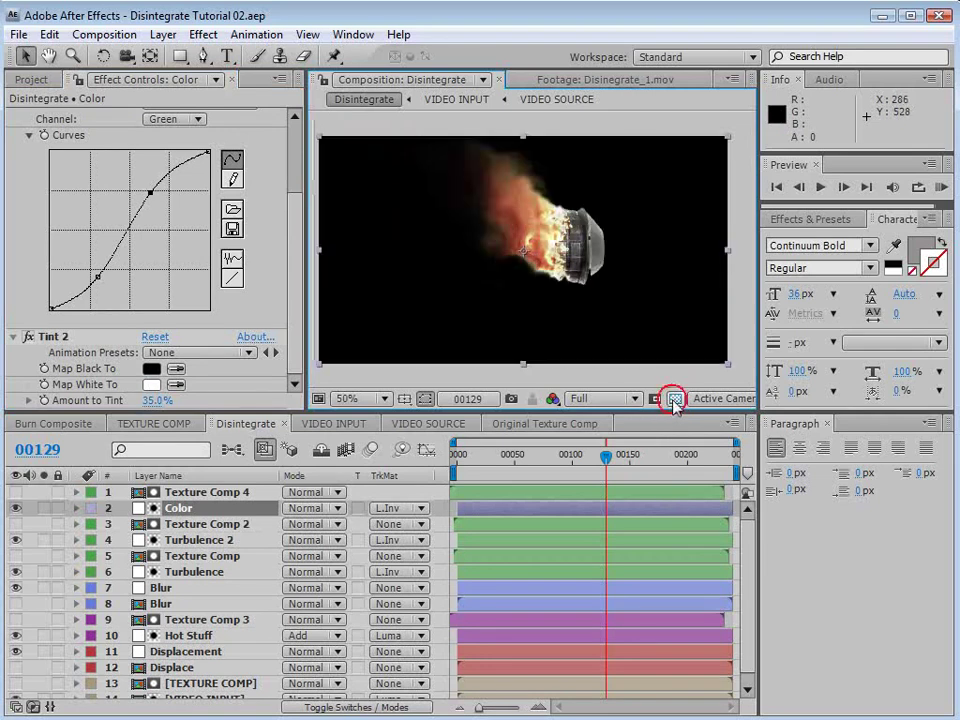
key(period)
key(space)
drag(565, 190, 564, 276)
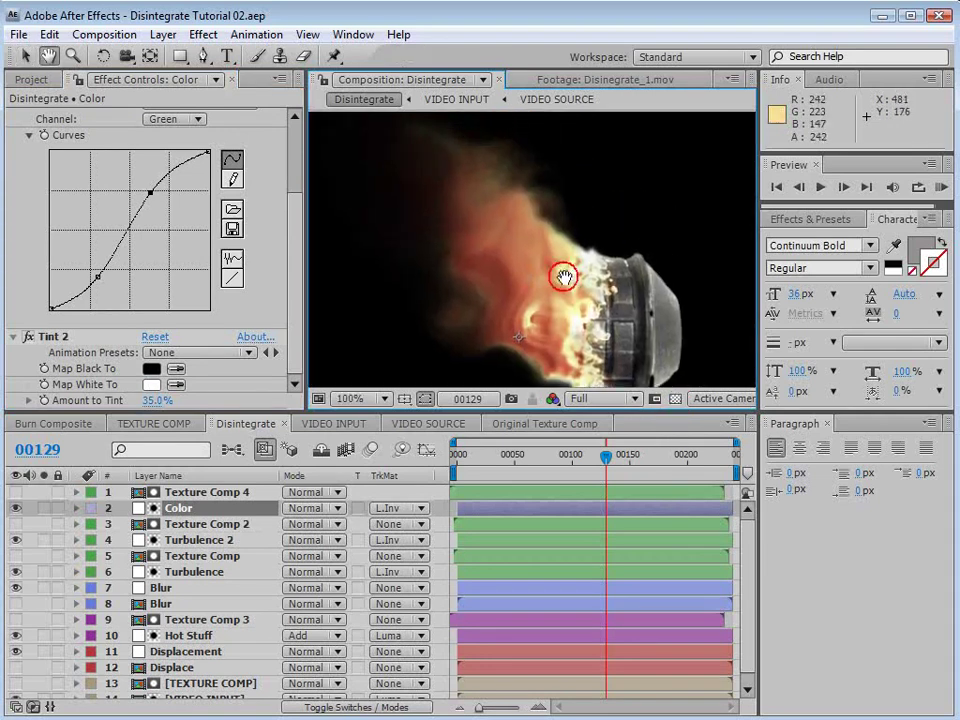
Step: Create a new black solid at the composition's size in the Disintegrate composition
click(165, 36)
mouse_move(210, 58)
click(546, 79)
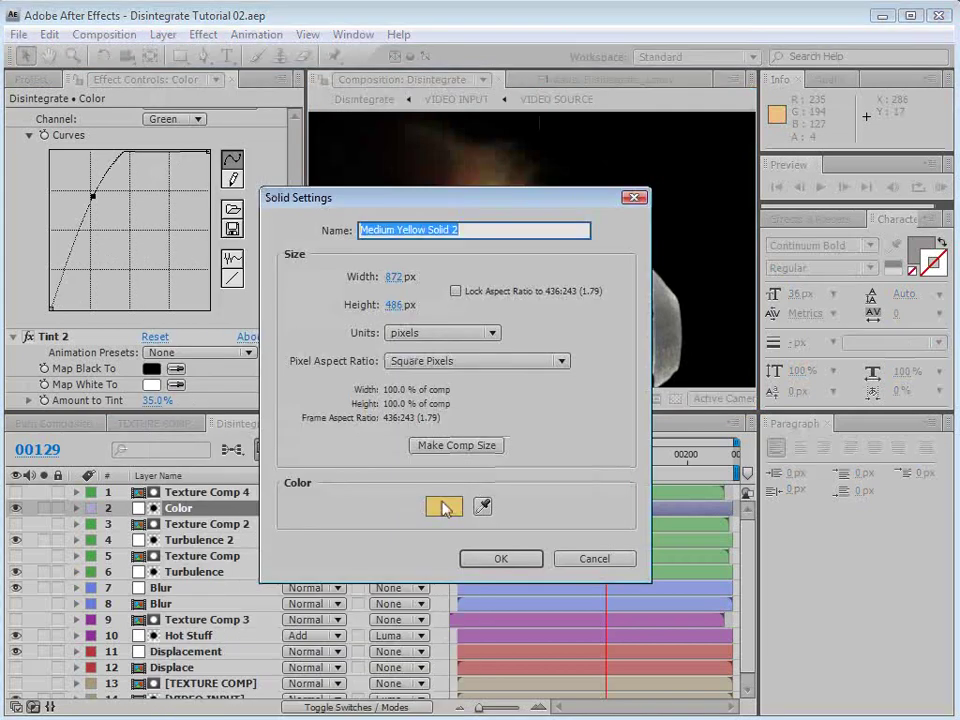
click(444, 507)
drag(462, 606, 343, 347)
drag(405, 508, 504, 608)
click(697, 373)
click(495, 557)
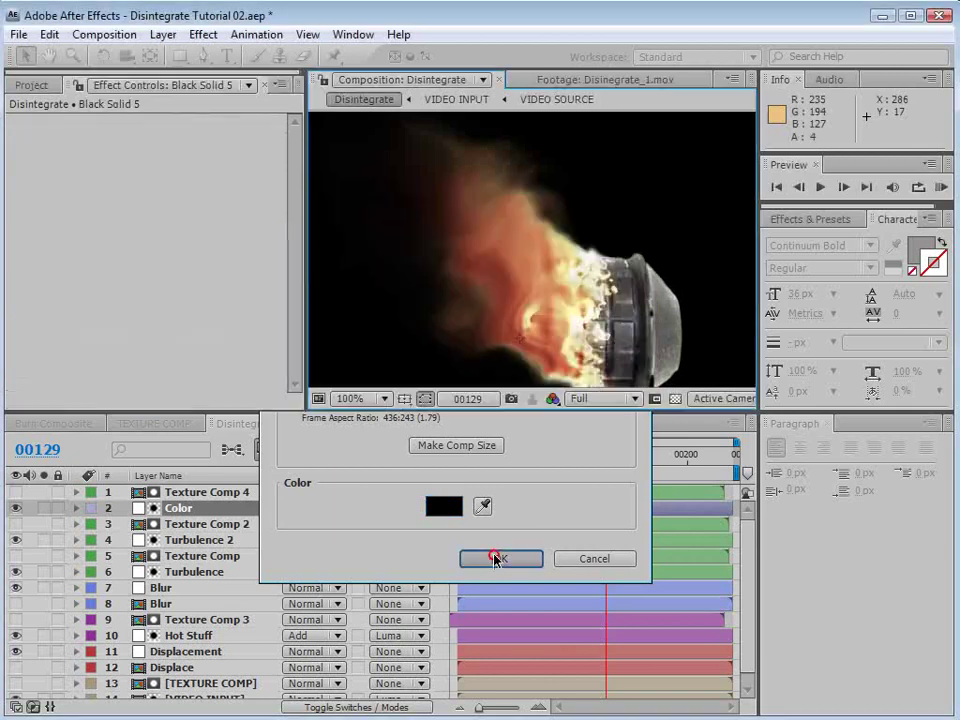
Step: Place the black solid directly below the Color layer, set its blending mode to Screen, and compare the flames with it off and on
drag(230, 412, 224, 290)
drag(193, 371, 158, 401)
drag(215, 291, 212, 446)
click(303, 558)
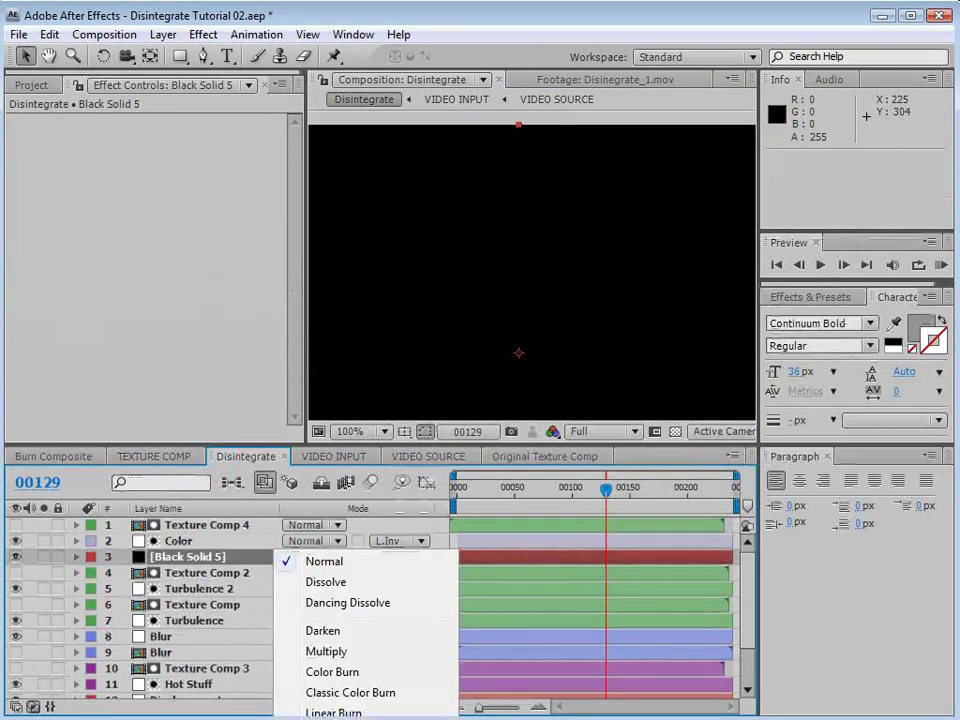
click(325, 719)
click(331, 558)
click(328, 561)
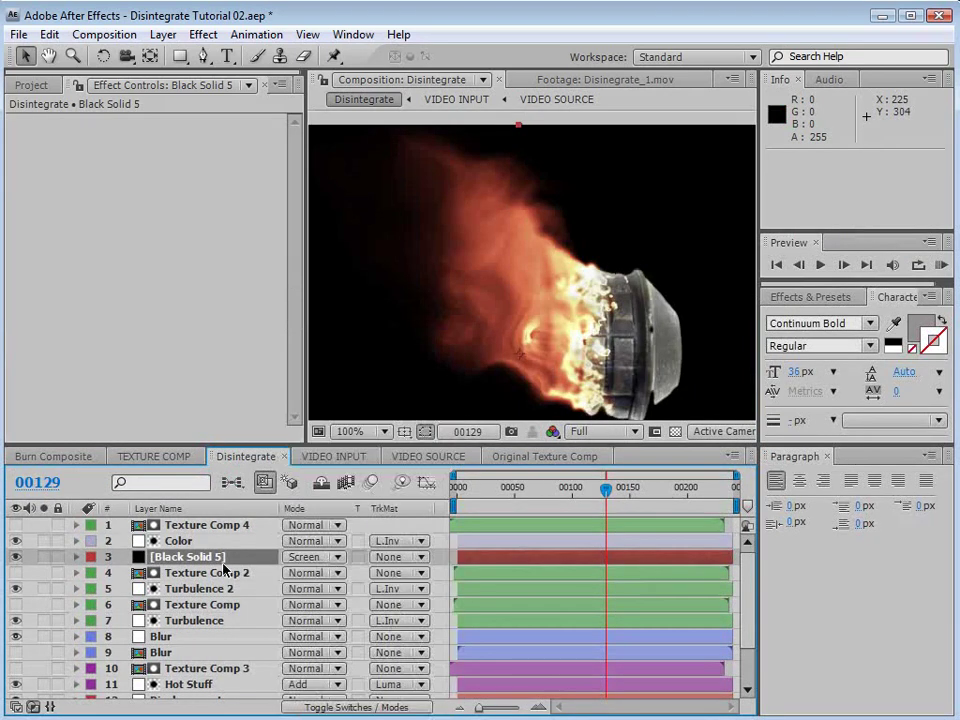
click(15, 557)
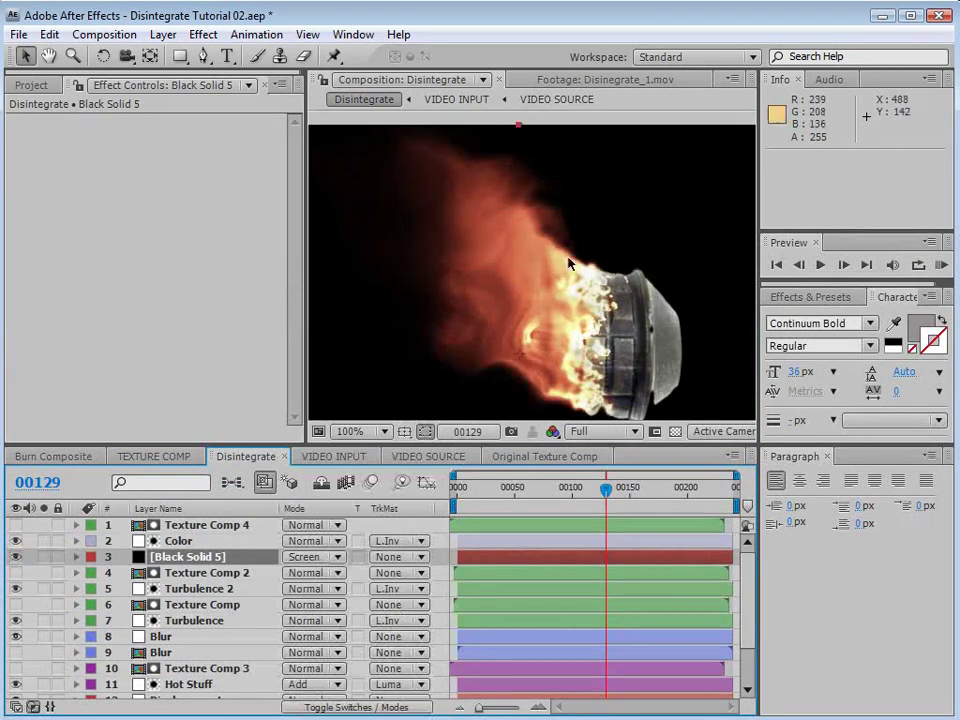
Step: Compare the flames with the black solid toggled, and inspect them enlarged and at neighbouring frames up to frame 133
click(15, 557)
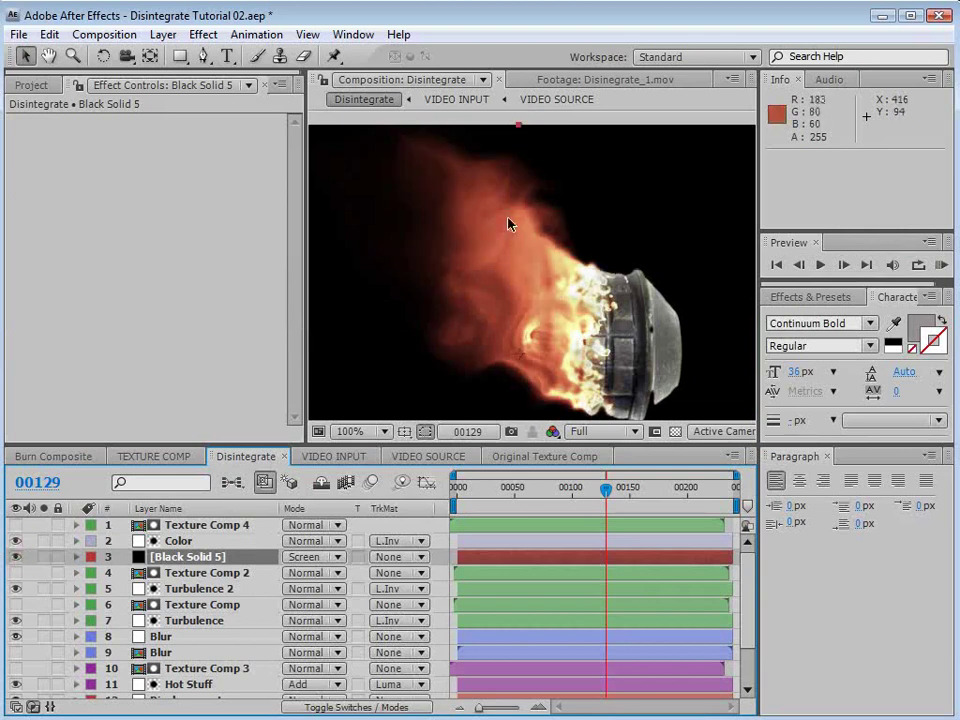
key(grave)
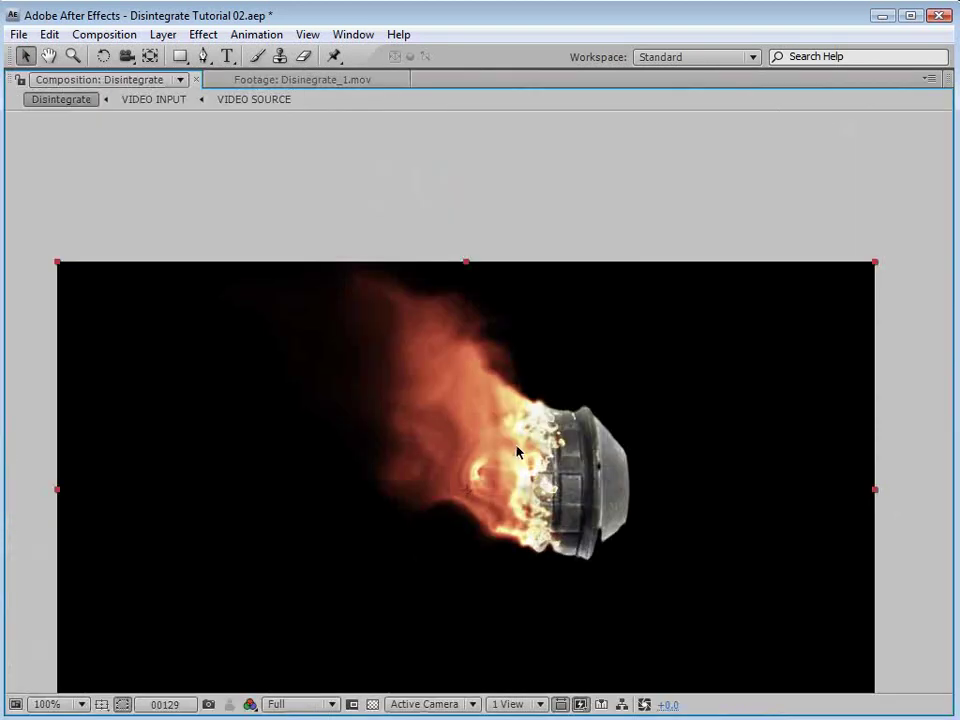
scroll(517, 452, down, 2)
key(grave)
click(593, 494)
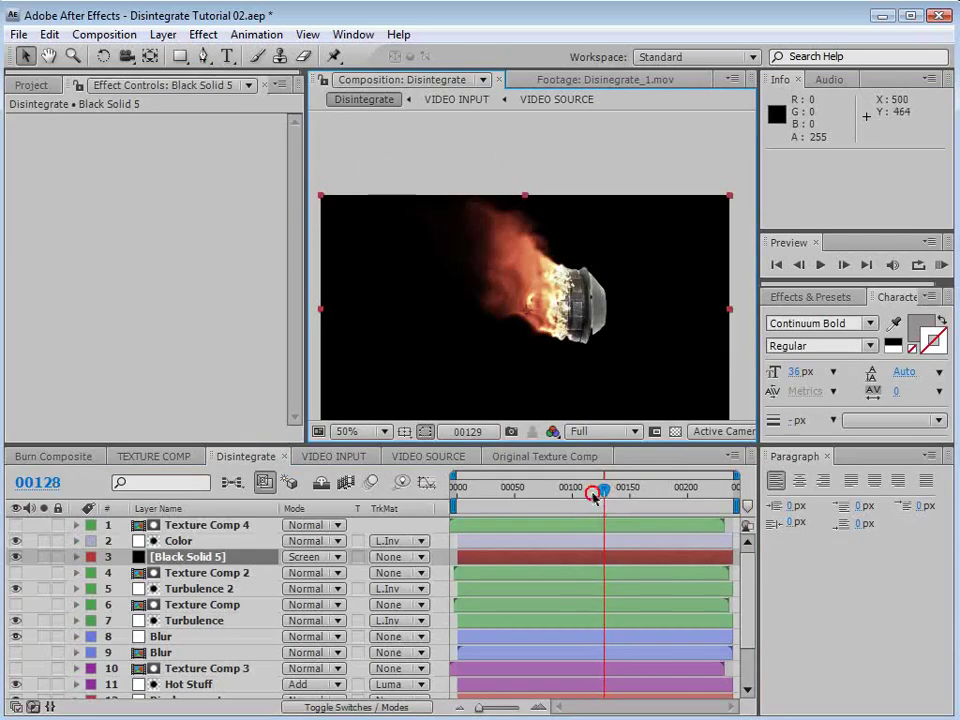
mouse_move(593, 494)
mouse_down()
mouse_move(581, 497)
mouse_move(608, 505)
mouse_up()
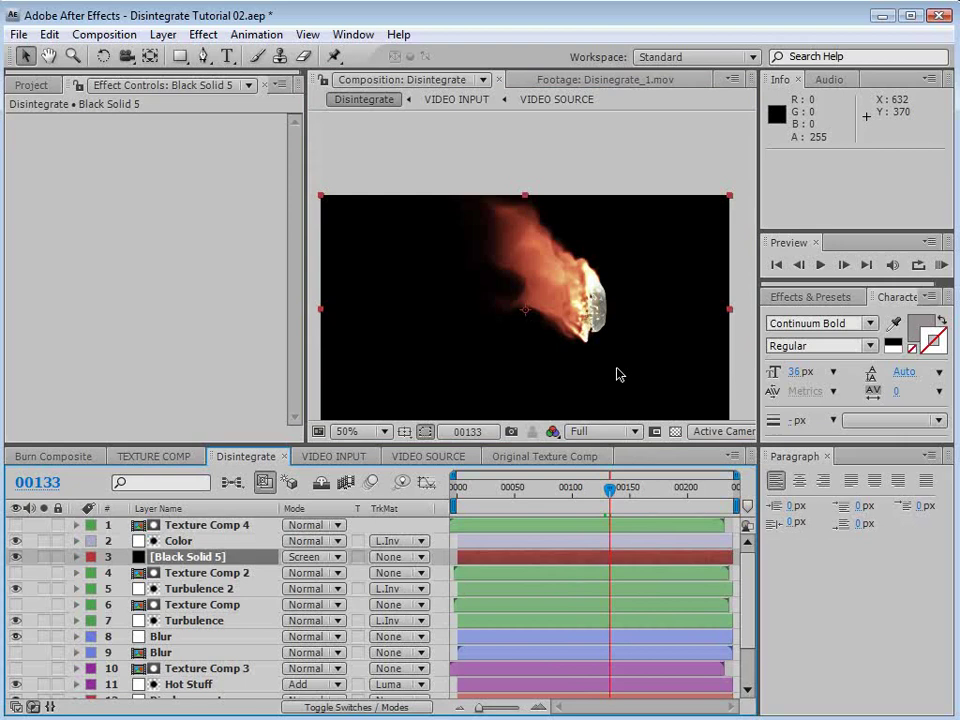
Step: Slide the TEXTURE COMP layer that mattes VIDEO INPUT 6 frames earlier in the timeline
key(space)
drag(617, 370, 635, 299)
drag(749, 564, 756, 610)
key(space)
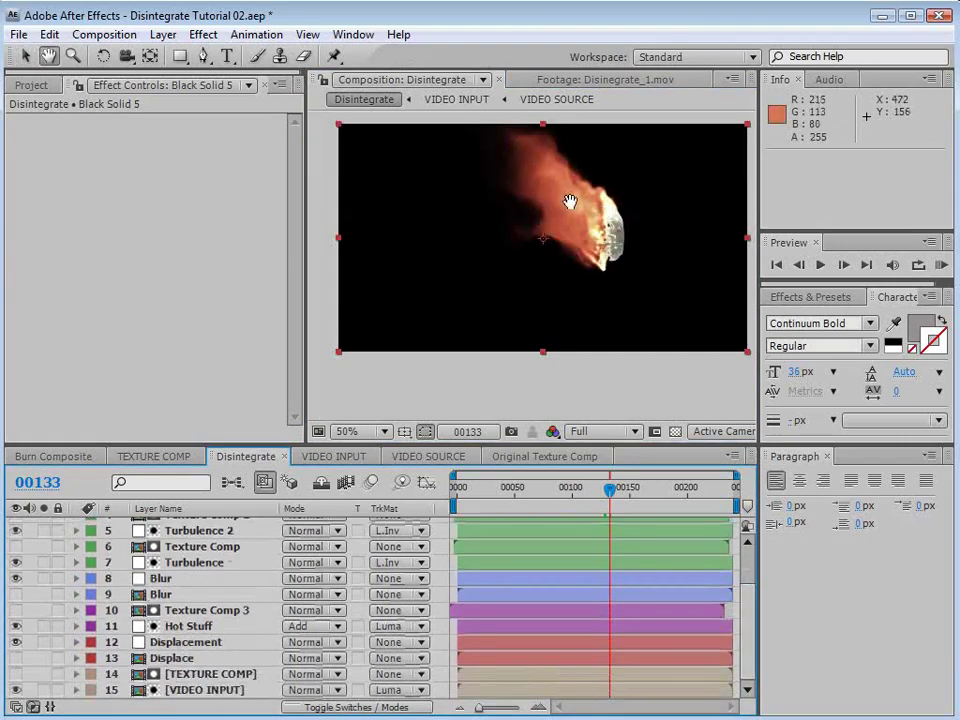
drag(570, 202, 560, 219)
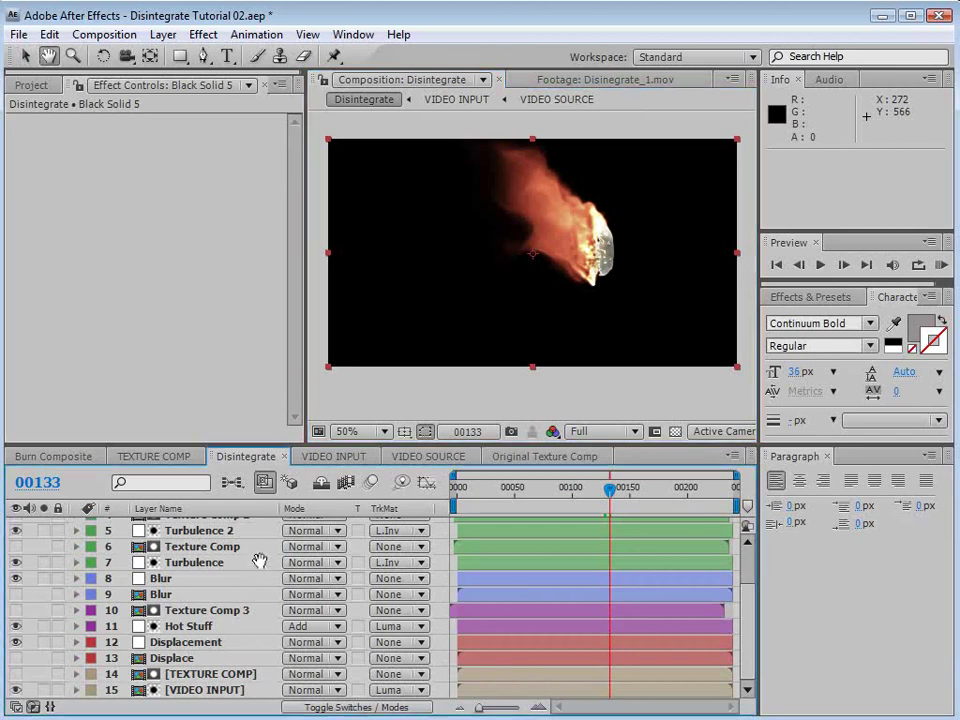
click(208, 673)
click(220, 690)
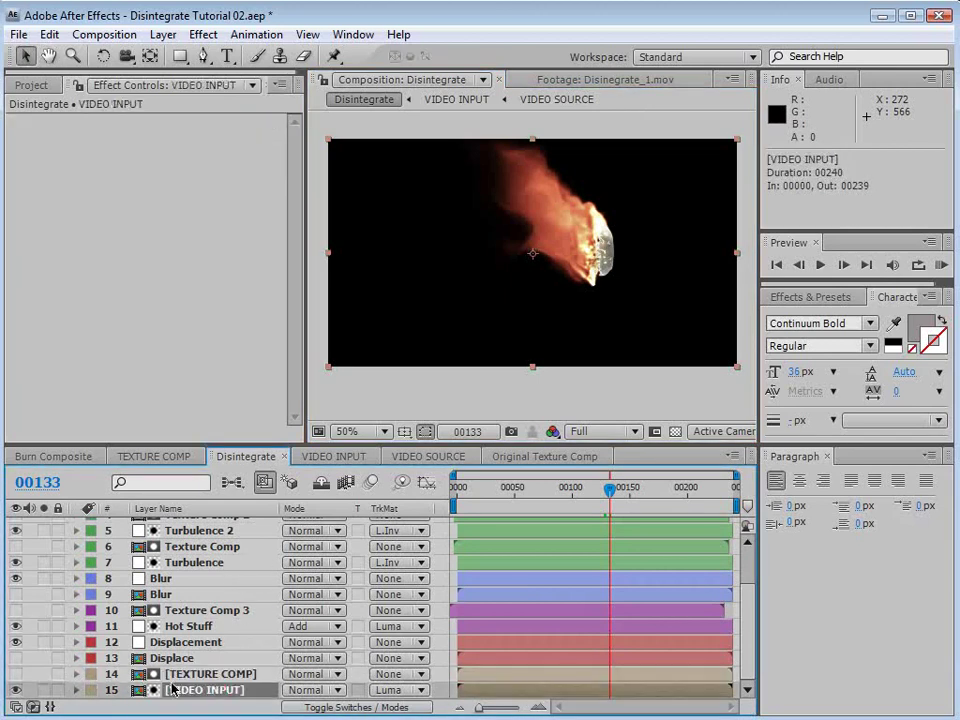
click(195, 676)
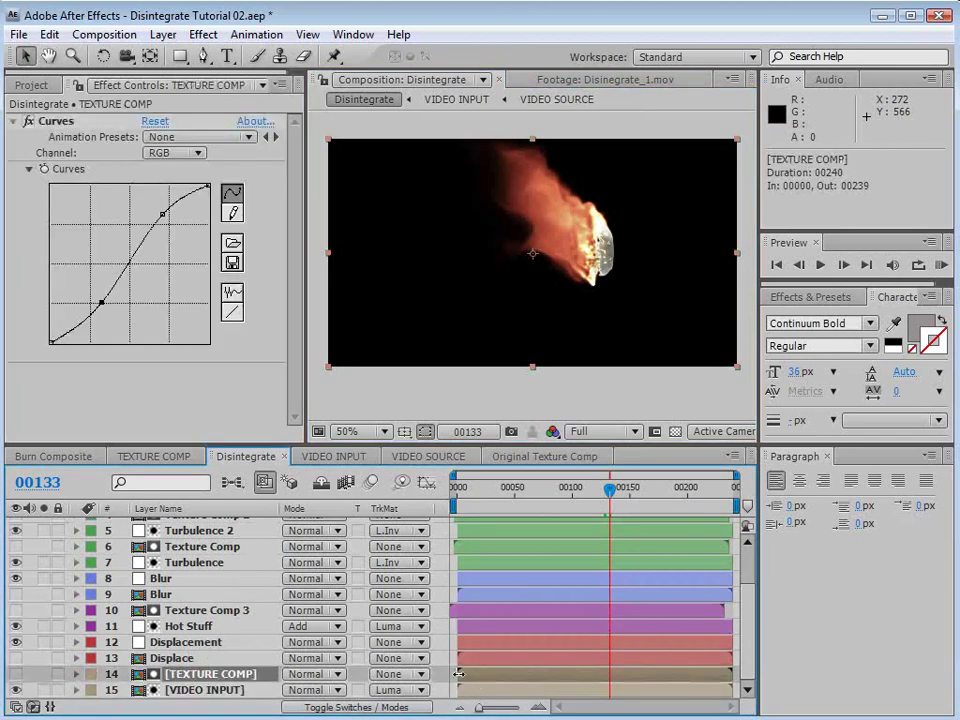
drag(482, 677, 470, 683)
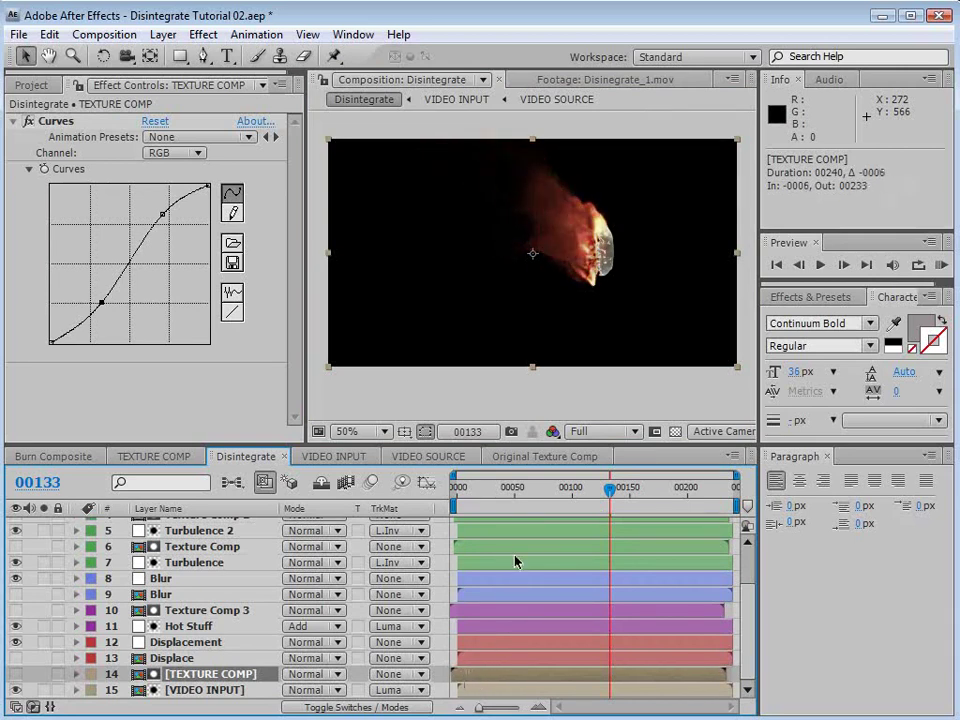
Step: Check the edge at frame 127 and shift the TEXTURE COMP layer 2 frames later, so it starts at frame -4
drag(513, 490, 603, 490)
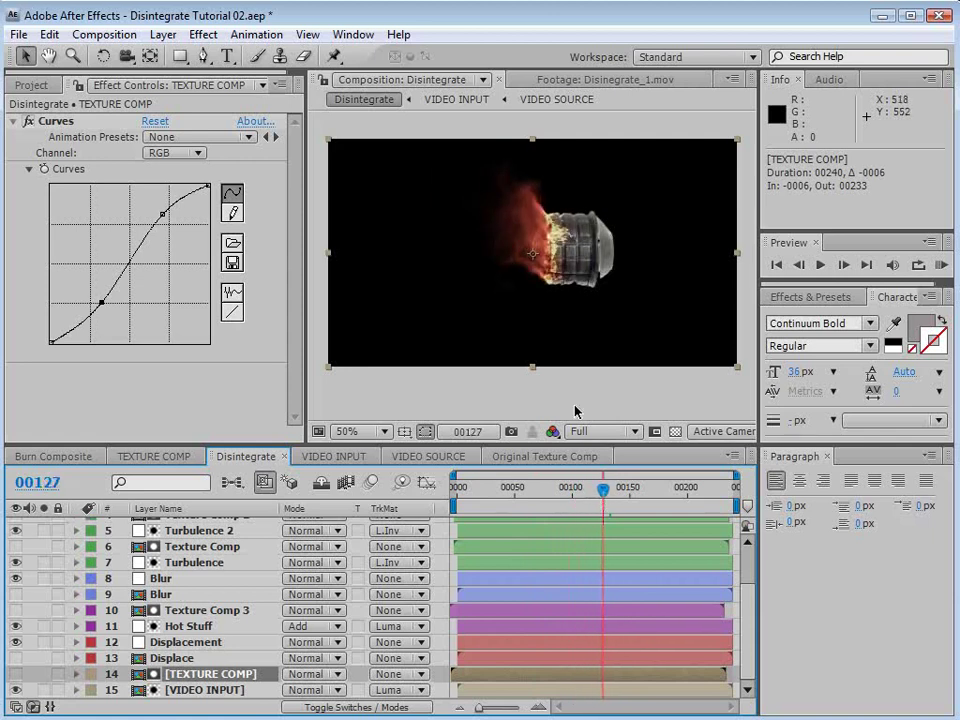
key(slash)
drag(570, 673, 580, 679)
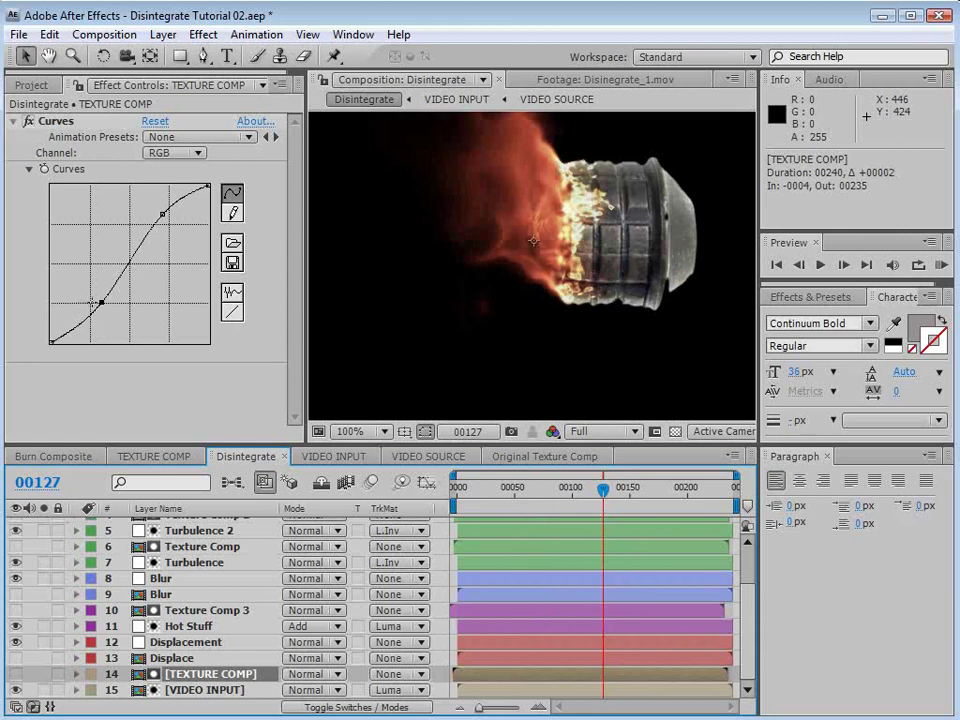
Step: Steepen the RGB curve on TEXTURE COMP by lowering its shadow point and raising its highlight point, and check the burning edge
drag(101, 300, 99, 309)
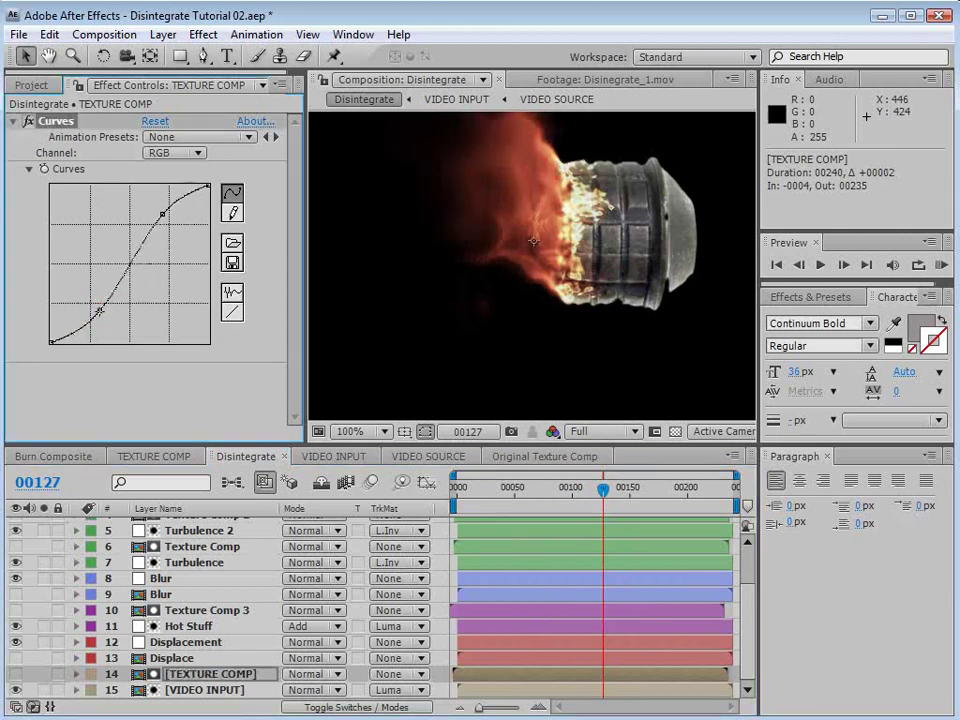
drag(161, 214, 161, 204)
click(101, 310)
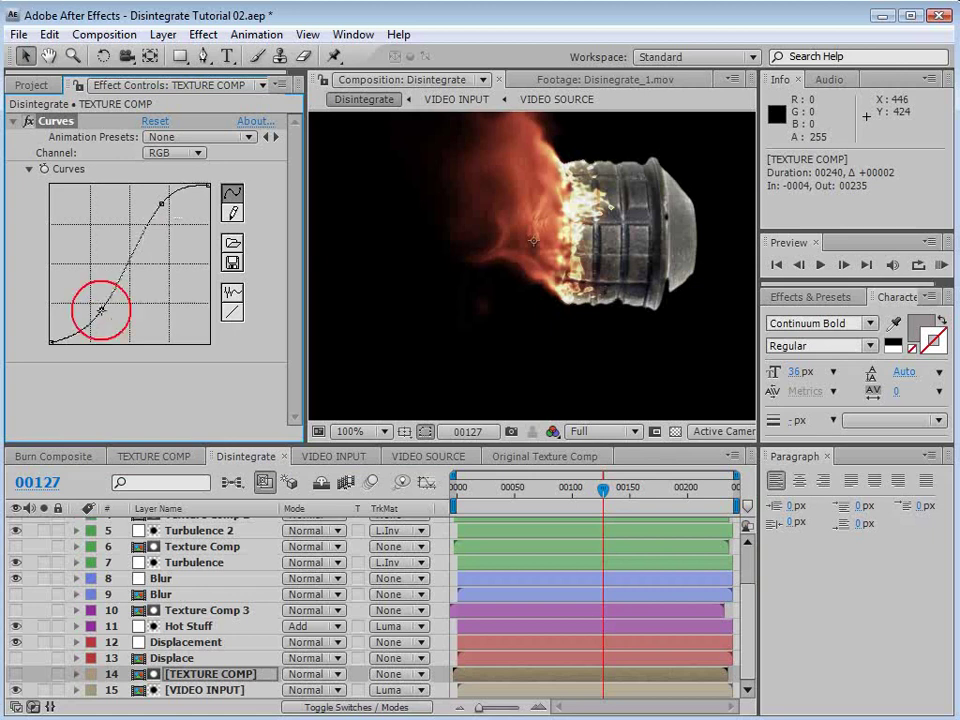
key(grave)
key(grave)
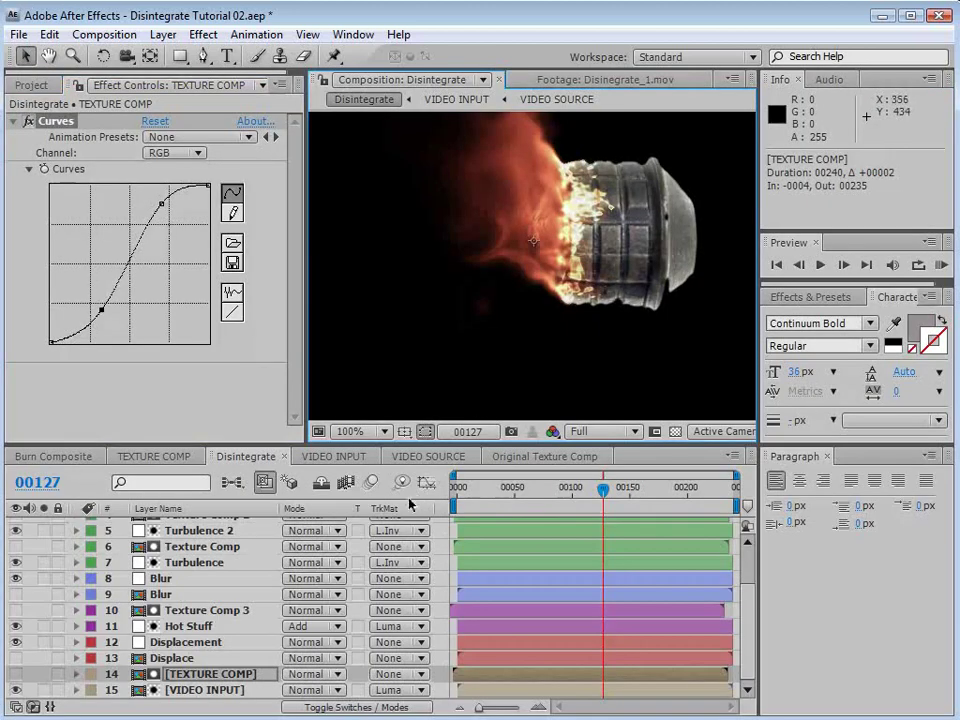
Step: Set the Displacement Map's maximum vertical displacement to 0 on the Displacement layer
click(190, 642)
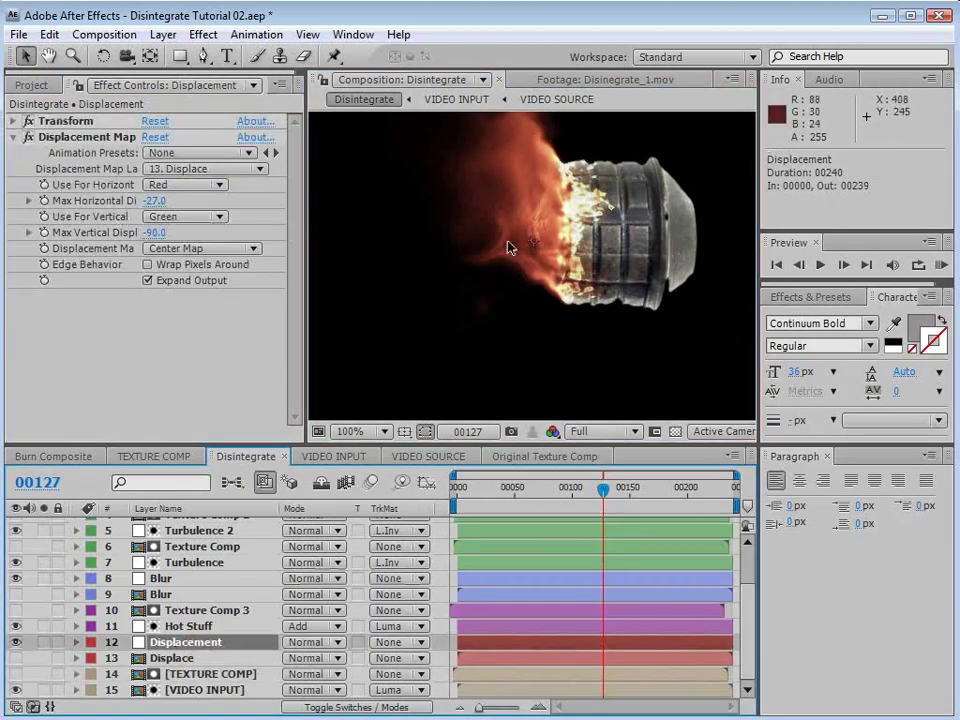
key(comma)
click(157, 232)
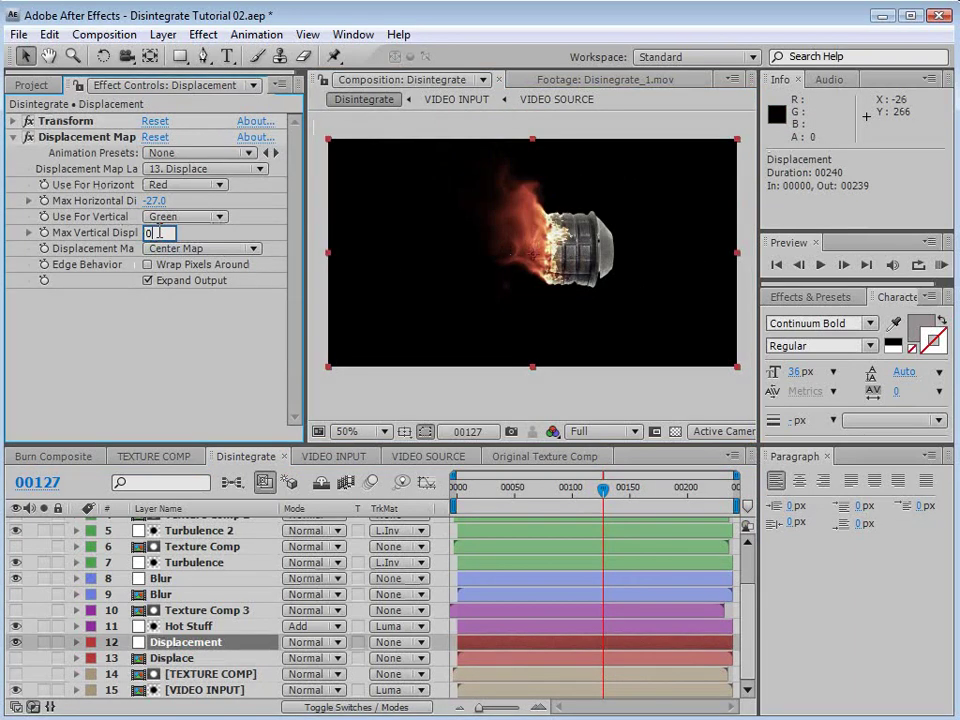
text(0)
key(Return)
Step: At frame 133, try a maximum horizontal displacement of -131 on the Displacement layer
mouse_move(606, 497)
mouse_down()
mouse_move(585, 497)
mouse_move(609, 498)
mouse_move(594, 506)
mouse_move(610, 507)
mouse_up()
scroll(440, 265, up, 1)
drag(156, 202, 67, 205)
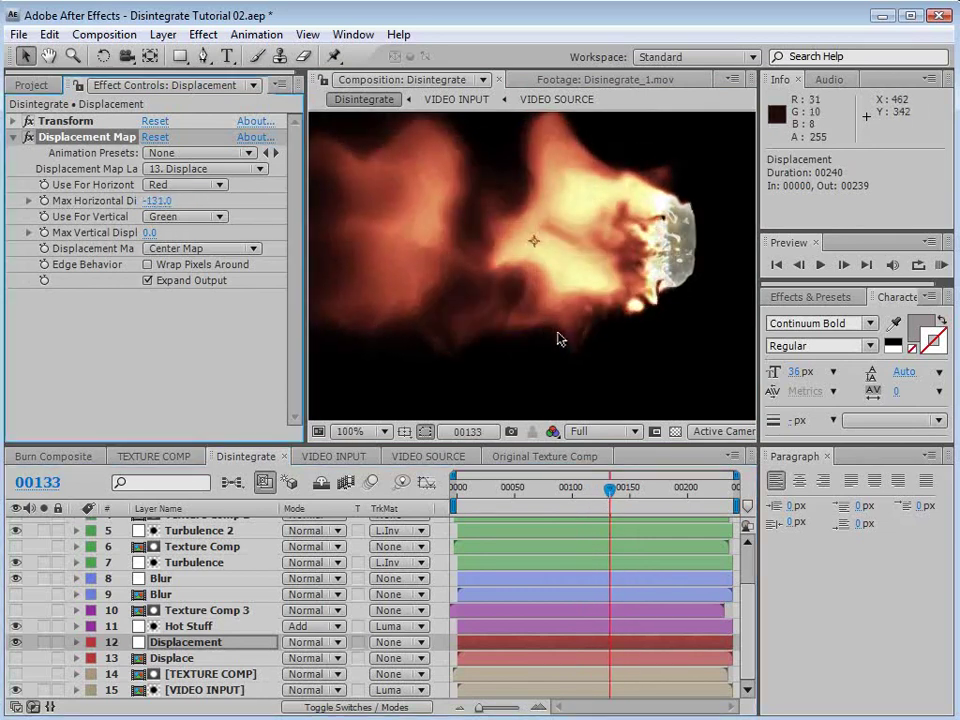
Step: At frame 126, try a maximum horizontal displacement of 75 on the Displacement layer
scroll(559, 339, down, 1)
drag(561, 490, 601, 511)
drag(156, 200, 370, 219)
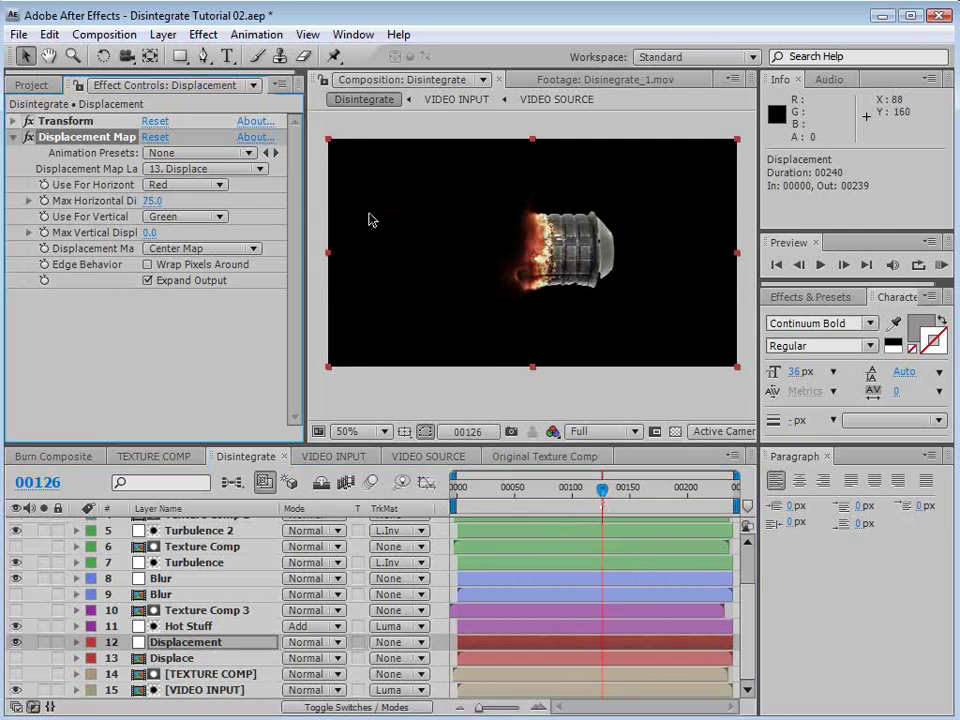
Step: Set the Displacement layer's maximum horizontal displacement to -50 and check the flames enlarged
mouse_move(598, 477)
mouse_down()
mouse_move(579, 487)
mouse_move(611, 493)
mouse_move(584, 503)
mouse_move(601, 497)
mouse_up()
scroll(561, 358, up, 2)
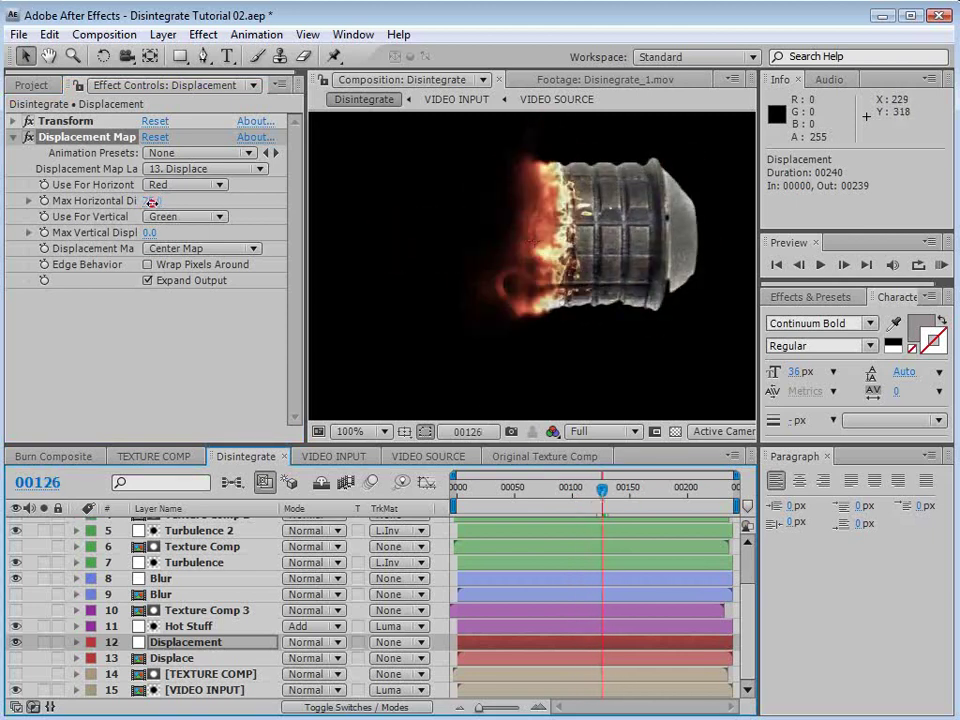
drag(151, 201, 50, 216)
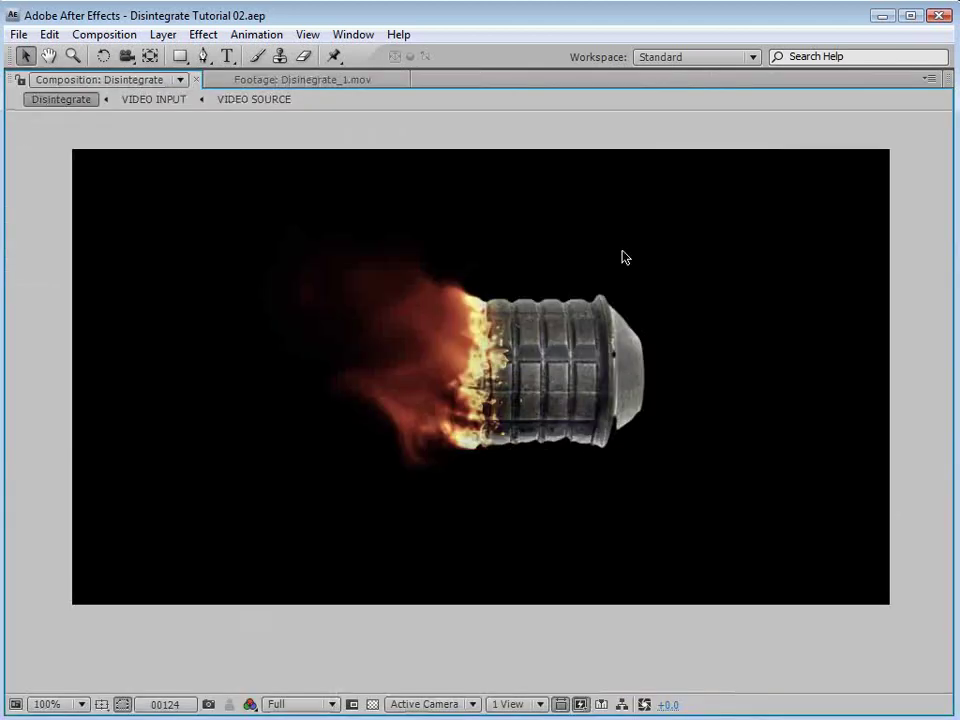
key(grave)
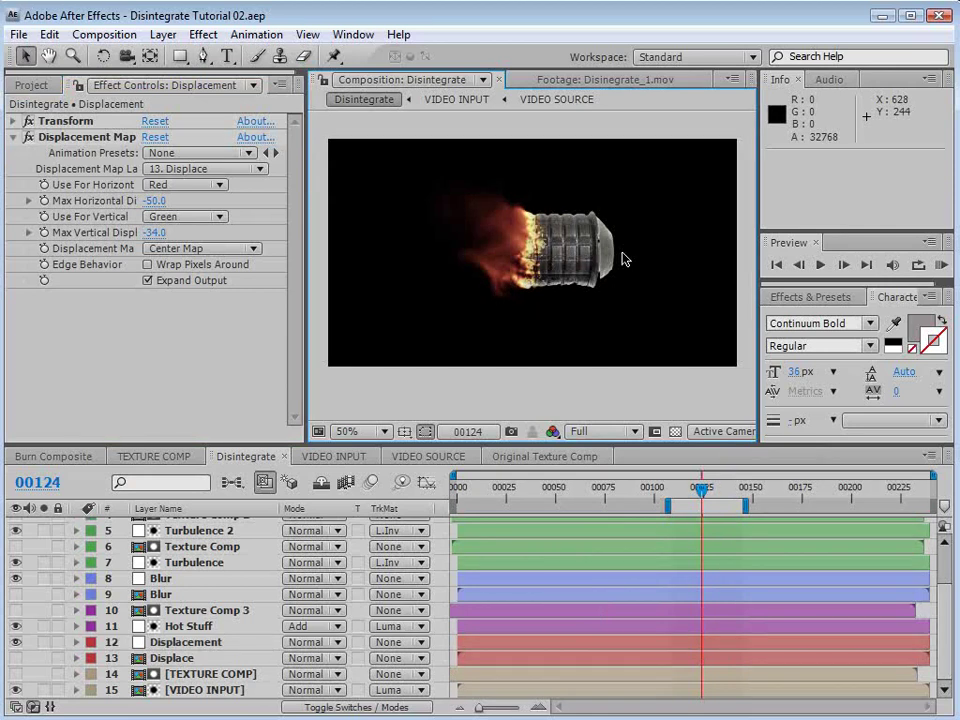
Step: In Original Texture Comp, rotate the trans layer's Linear Wipe angle to 170°
click(558, 458)
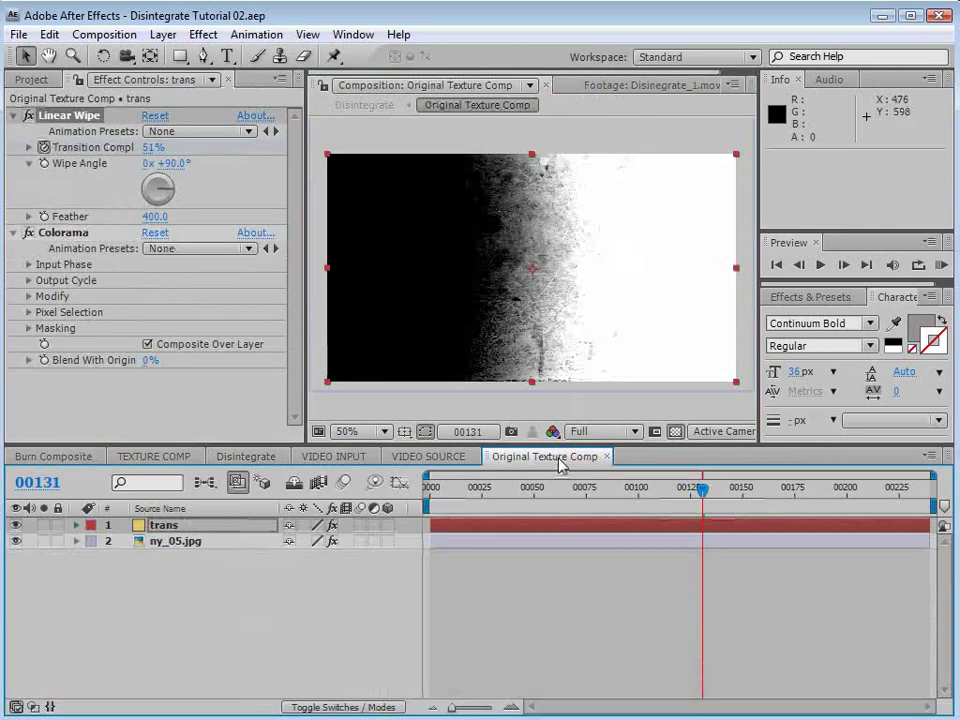
click(172, 524)
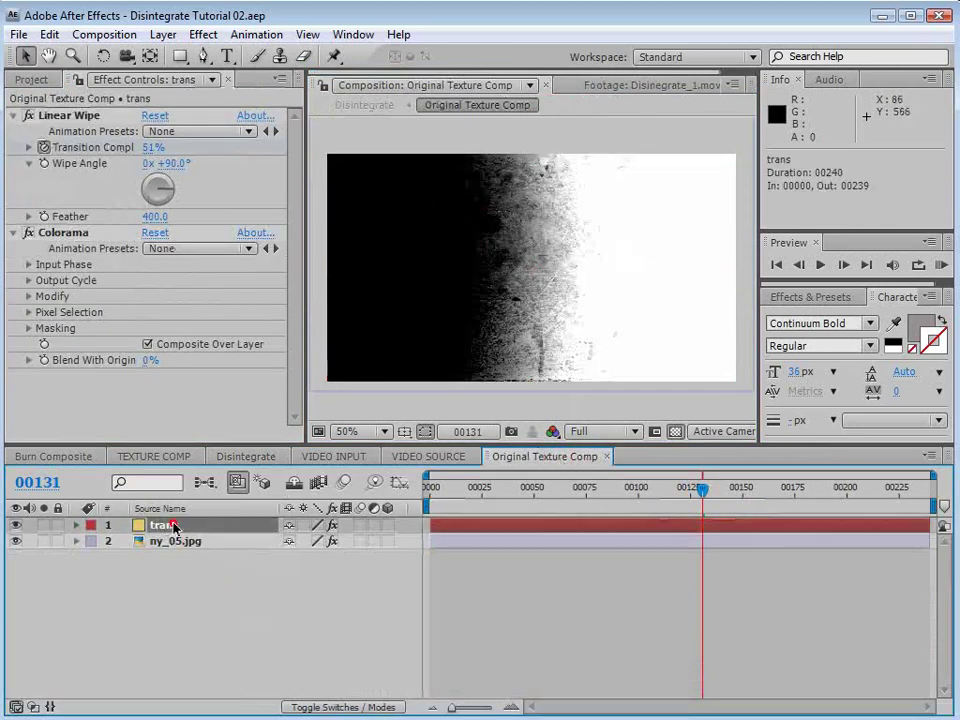
click(73, 118)
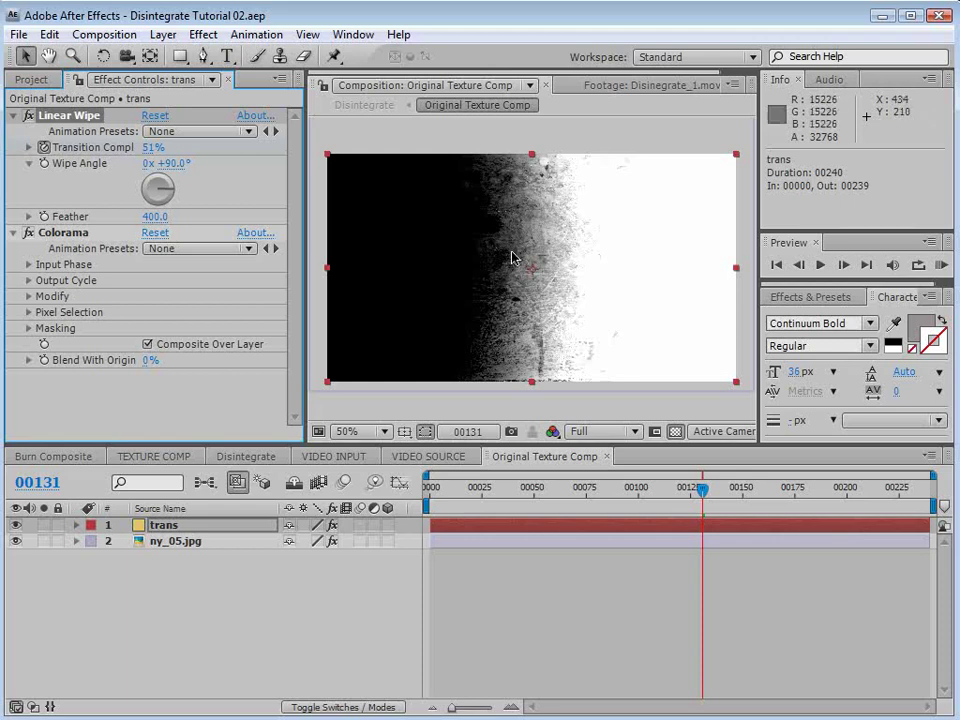
scroll(482, 264, up, 1)
scroll(500, 300, down, 1)
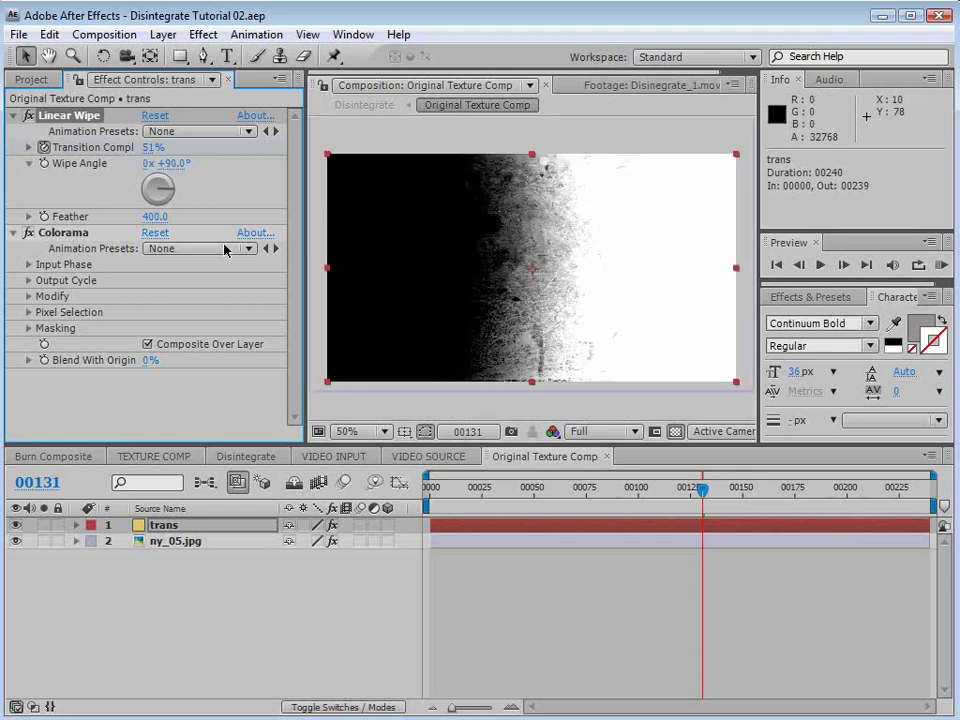
mouse_move(161, 187)
mouse_down()
mouse_move(170, 195)
mouse_move(163, 207)
mouse_up()
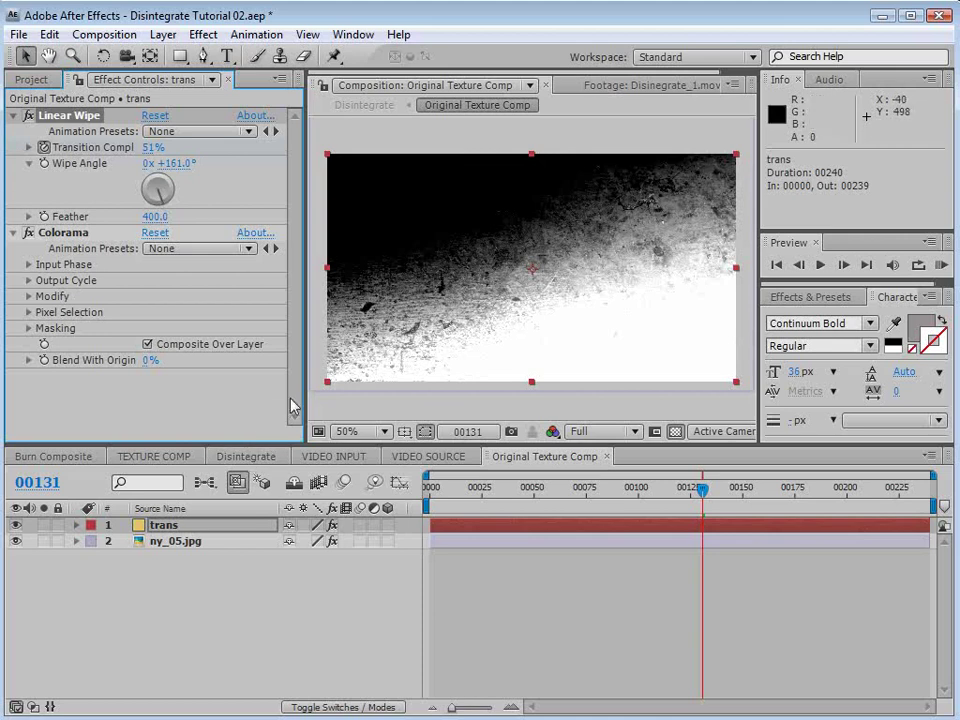
drag(165, 210, 160, 205)
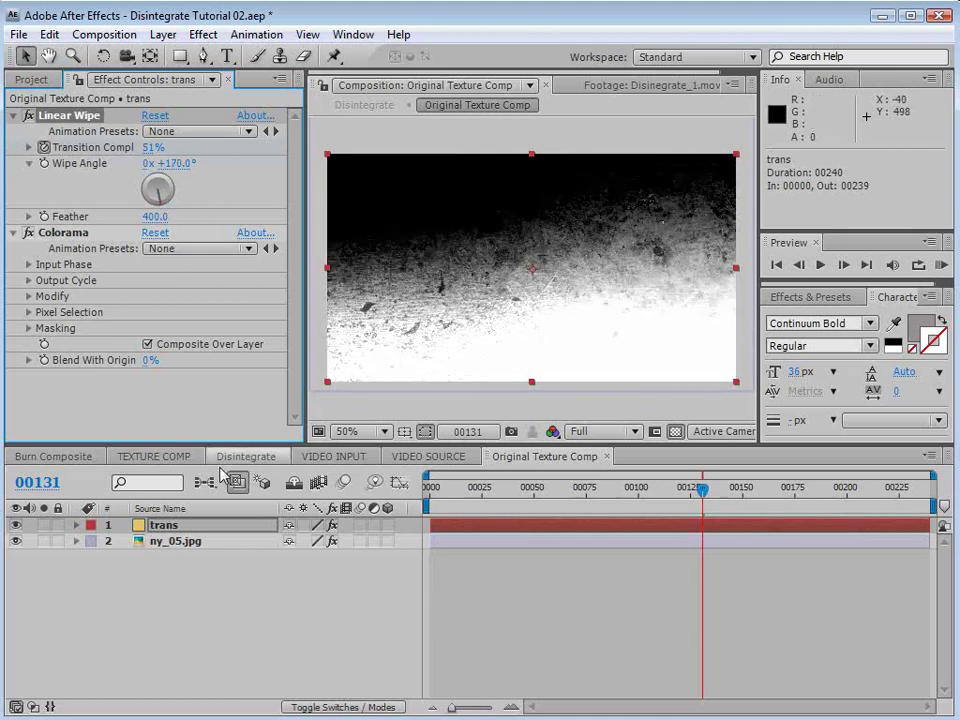
Step: Preview the Disintegrate composition enlarged to examine the burn with the changed wipe direction
click(244, 457)
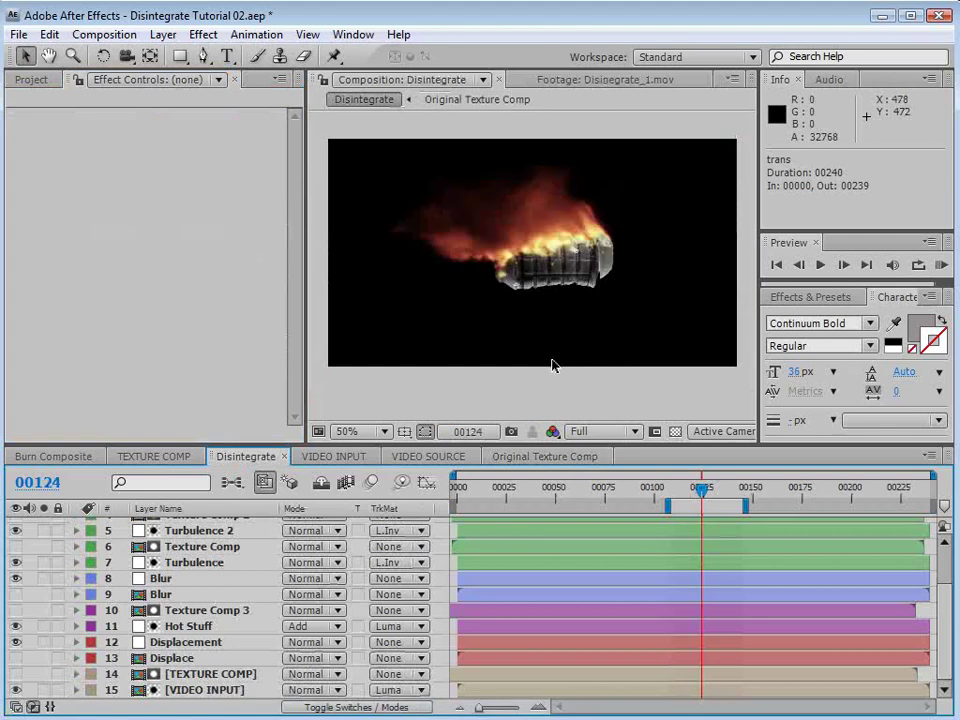
key(grave)
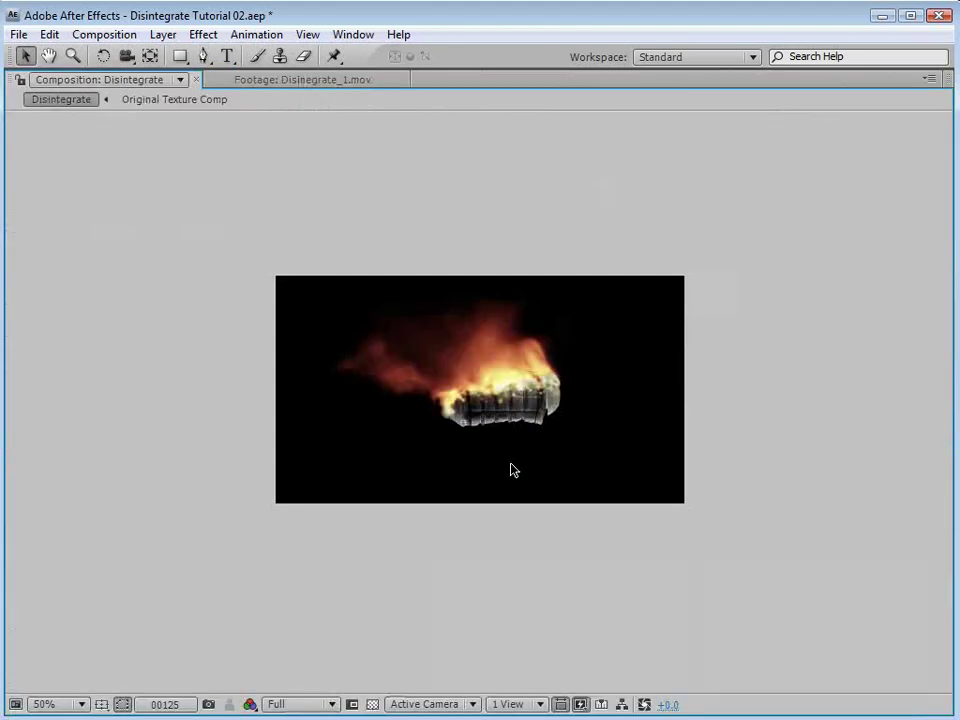
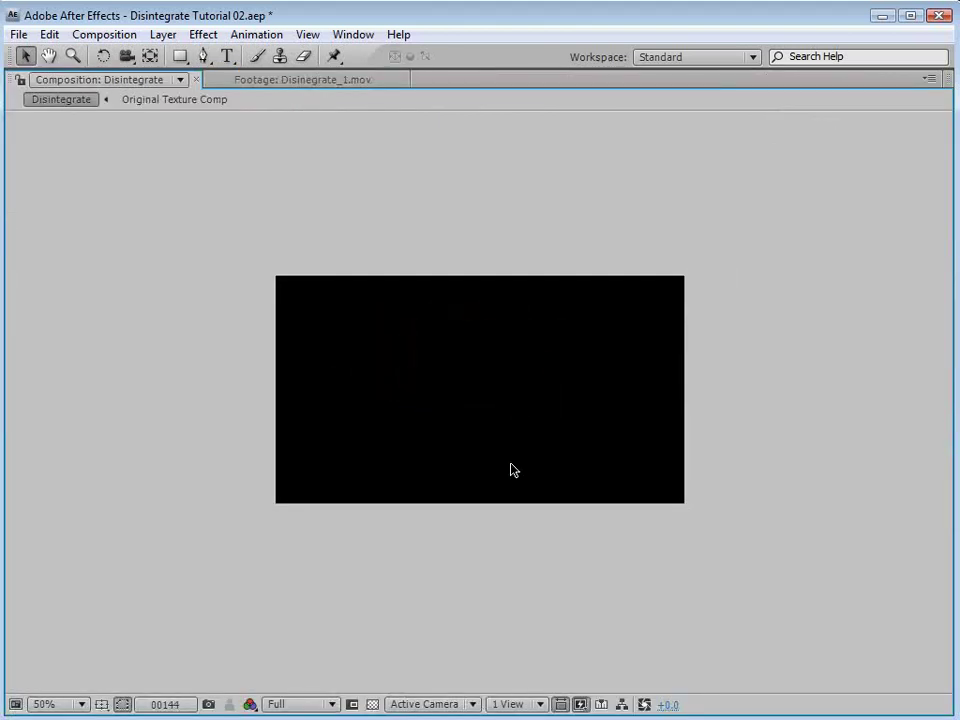
key(grave)
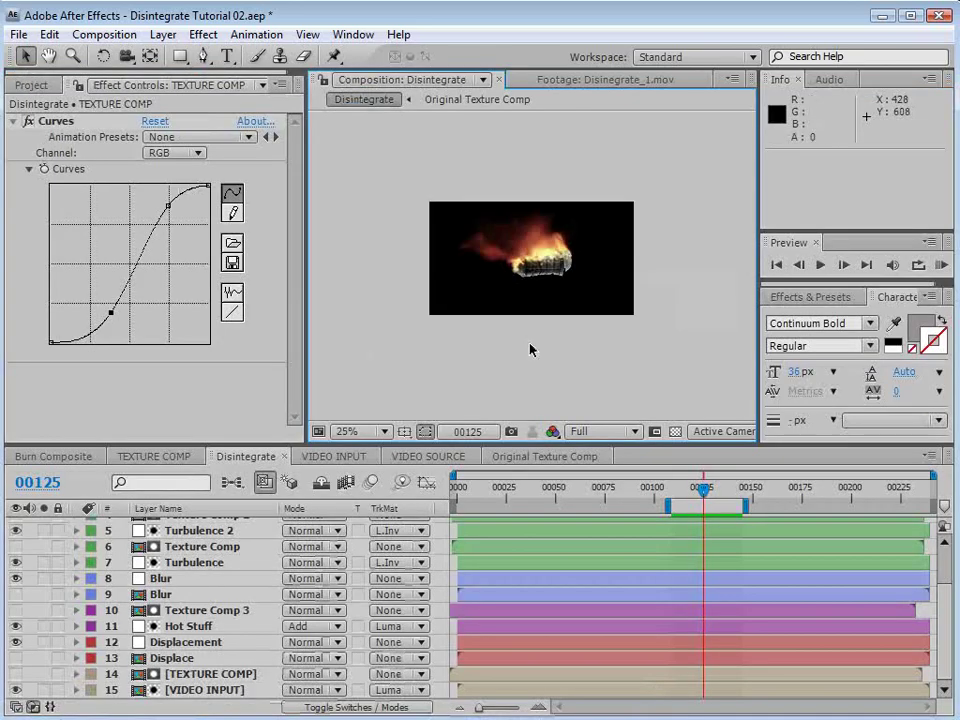
Step: Set the Linear Wipe angle of the trans layer in Original Texture Comp to 99° and return to the Disintegrate composition
click(544, 456)
click(524, 303)
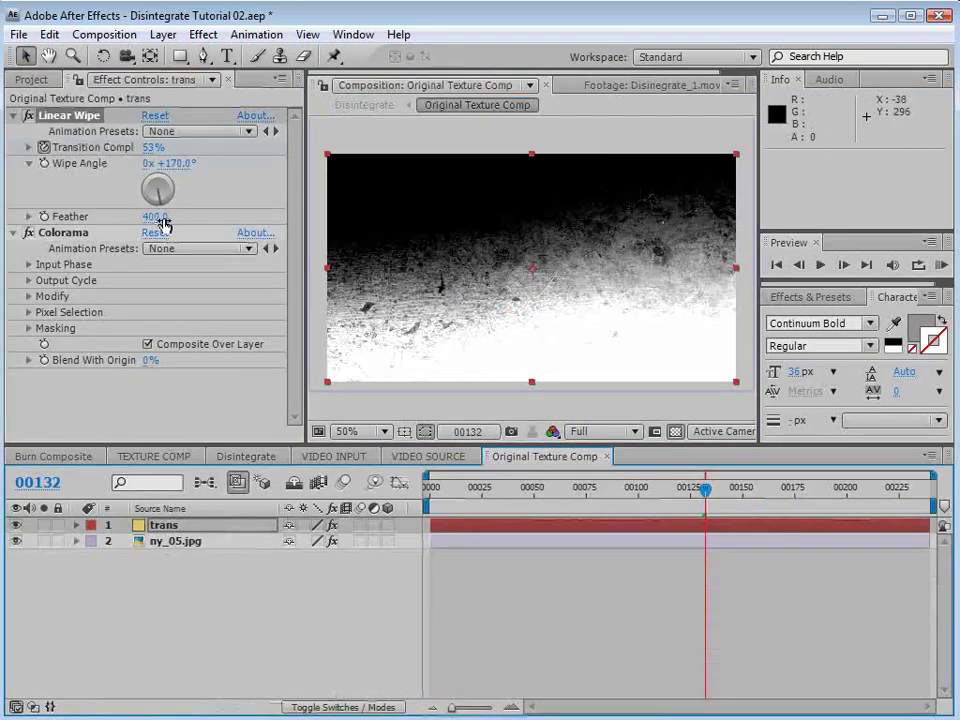
drag(159, 164, 175, 196)
click(177, 164)
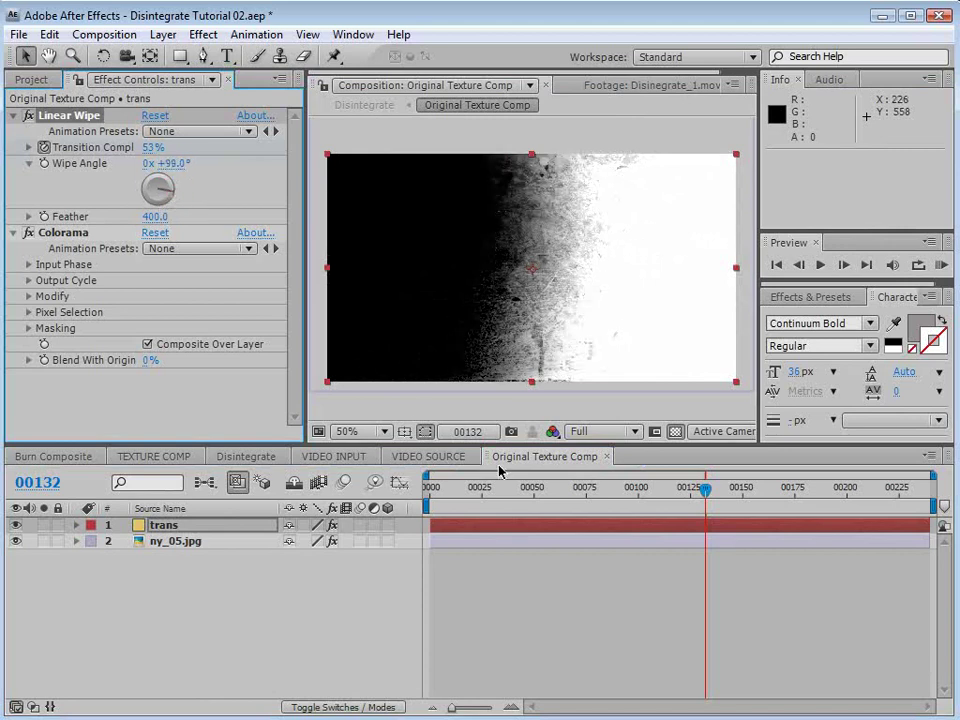
click(246, 456)
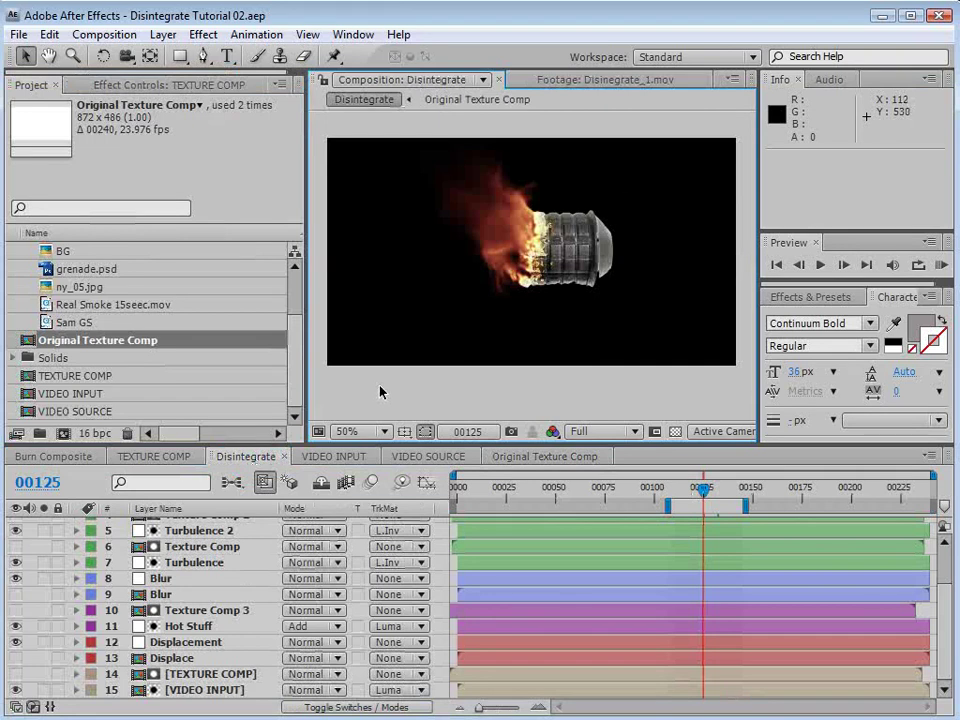
Step: In the VIDEO SOURCE composition, hide the grenade.psd layer and add the Sam GS green-screen footage above the existing layers
click(410, 456)
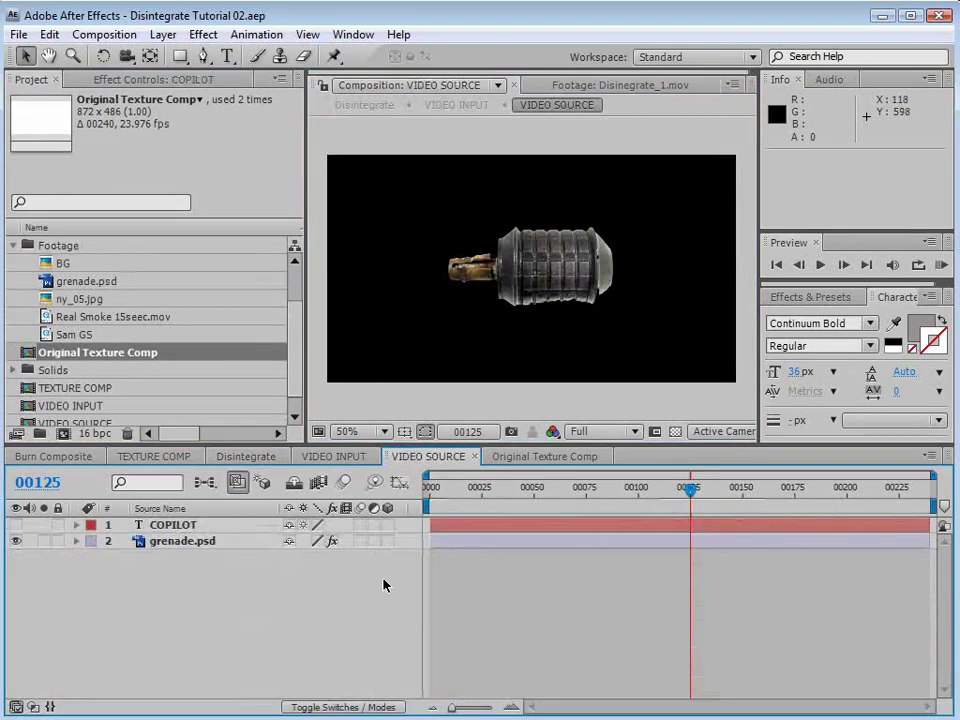
click(186, 542)
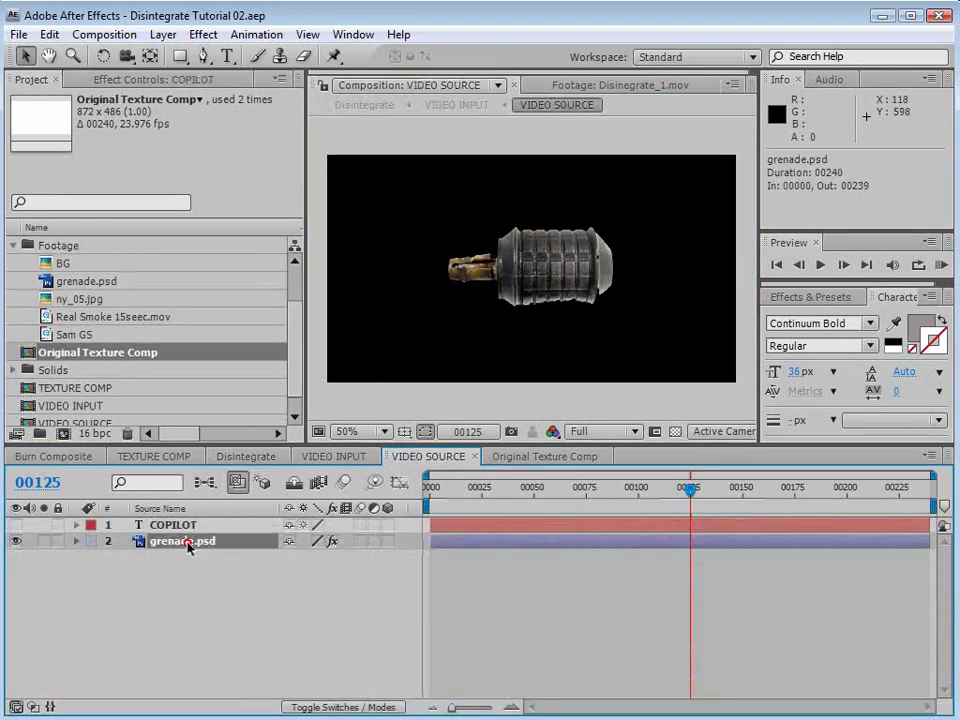
click(15, 541)
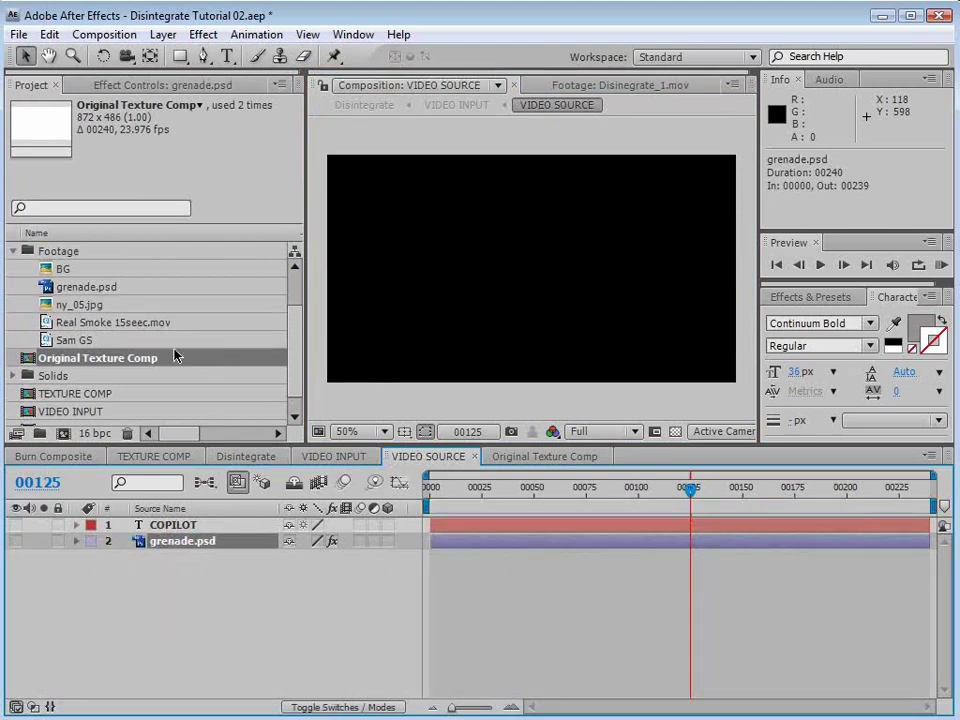
click(48, 340)
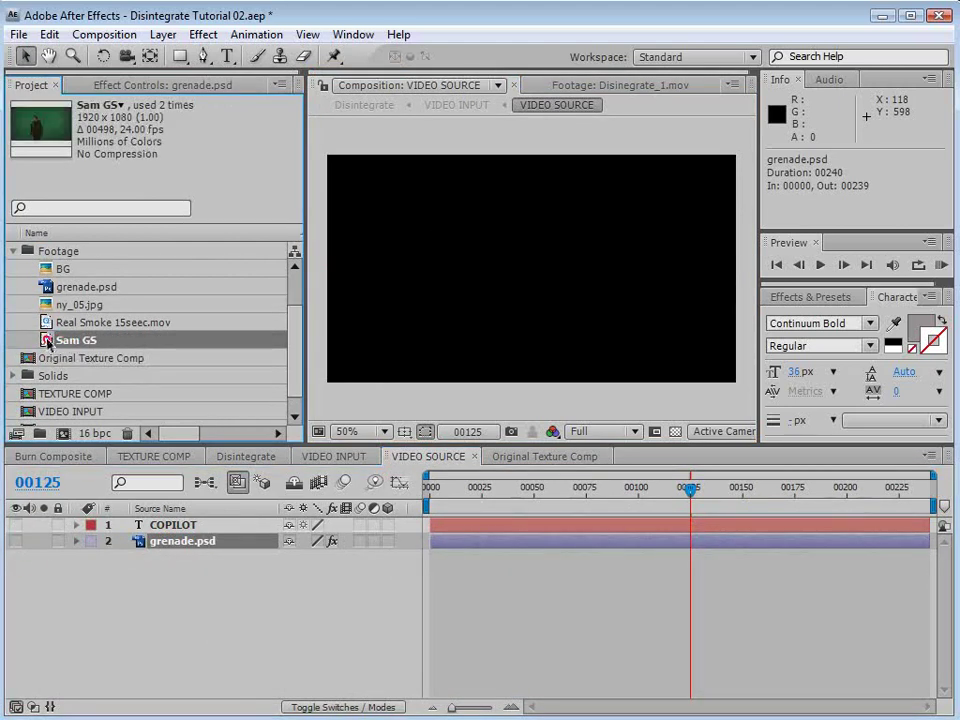
drag(48, 340, 547, 275)
drag(488, 289, 545, 320)
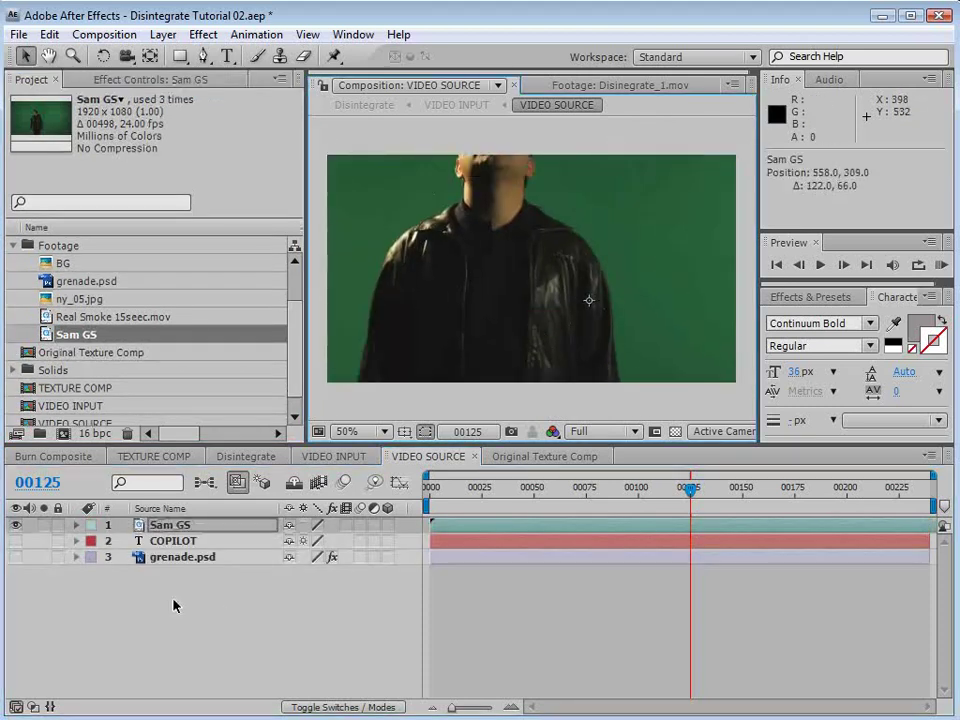
Step: Scale the Sam GS layer to 51% and reposition it to 450, 267 so the man is framed
key(s)
drag(350, 543, 304, 543)
drag(607, 354, 561, 334)
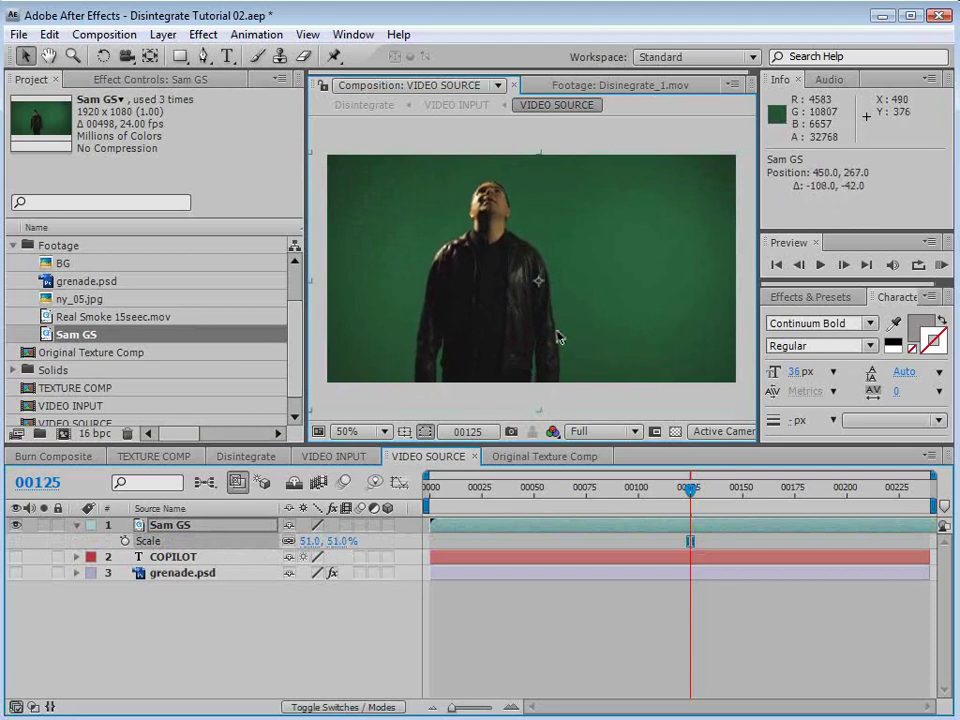
Step: At frame 93, apply Curves to Sam GS, raising the midtones while holding the shadows down with lower curve points
drag(689, 495, 624, 515)
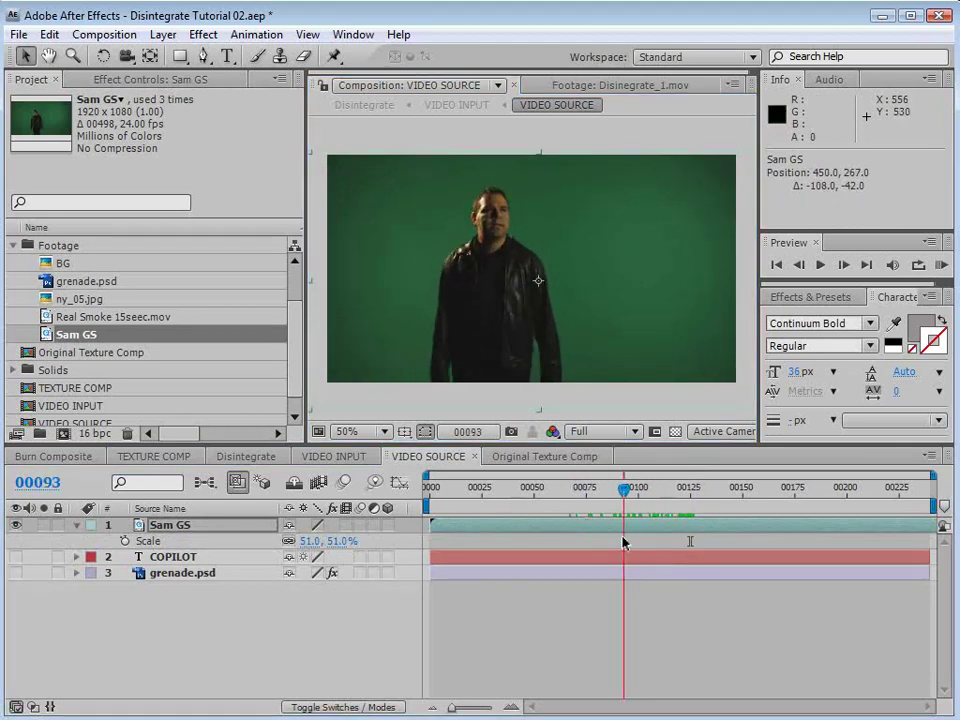
click(200, 34)
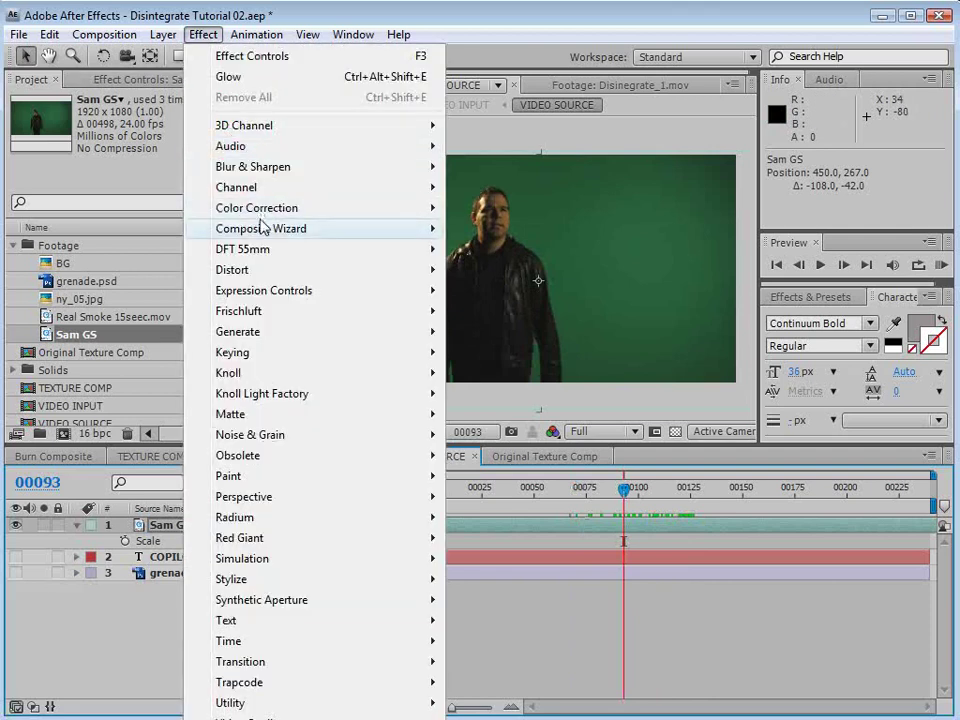
click(257, 206)
click(493, 519)
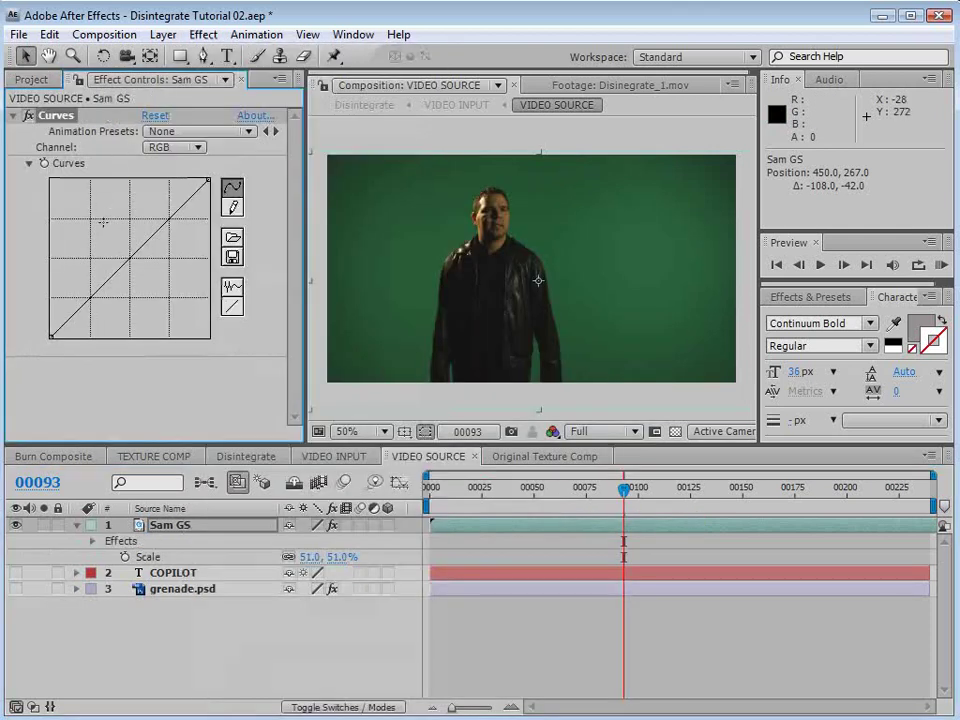
drag(110, 276, 117, 236)
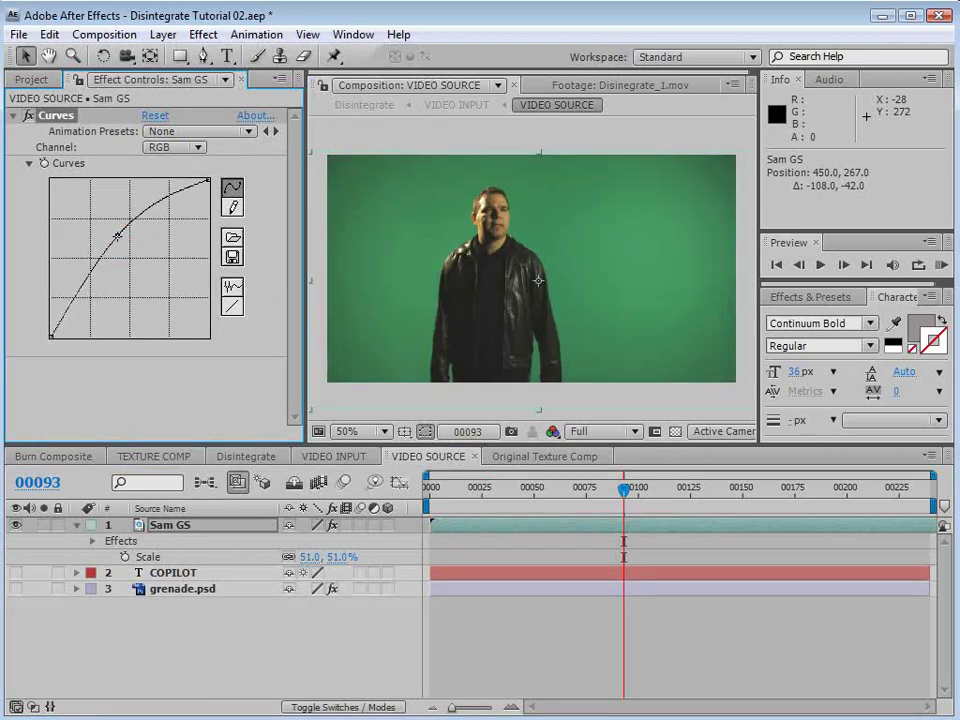
drag(85, 287, 82, 289)
click(82, 290)
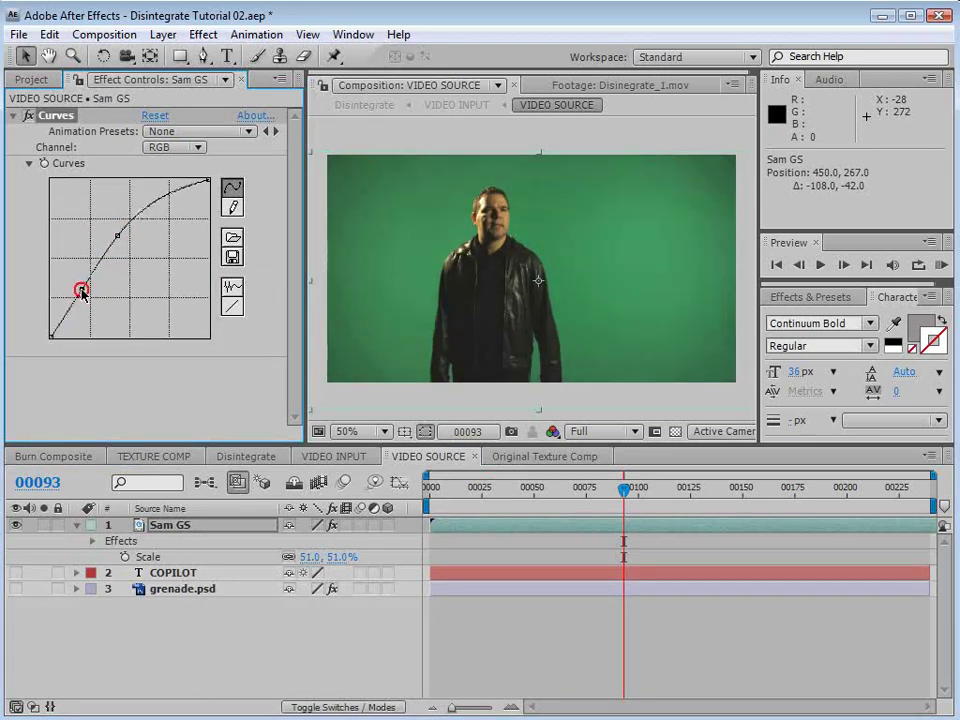
click(72, 311)
Step: Apply Keylight (1.2) to Sam GS, sample the green backdrop as Screen Colour, and show the transparency grid
click(204, 35)
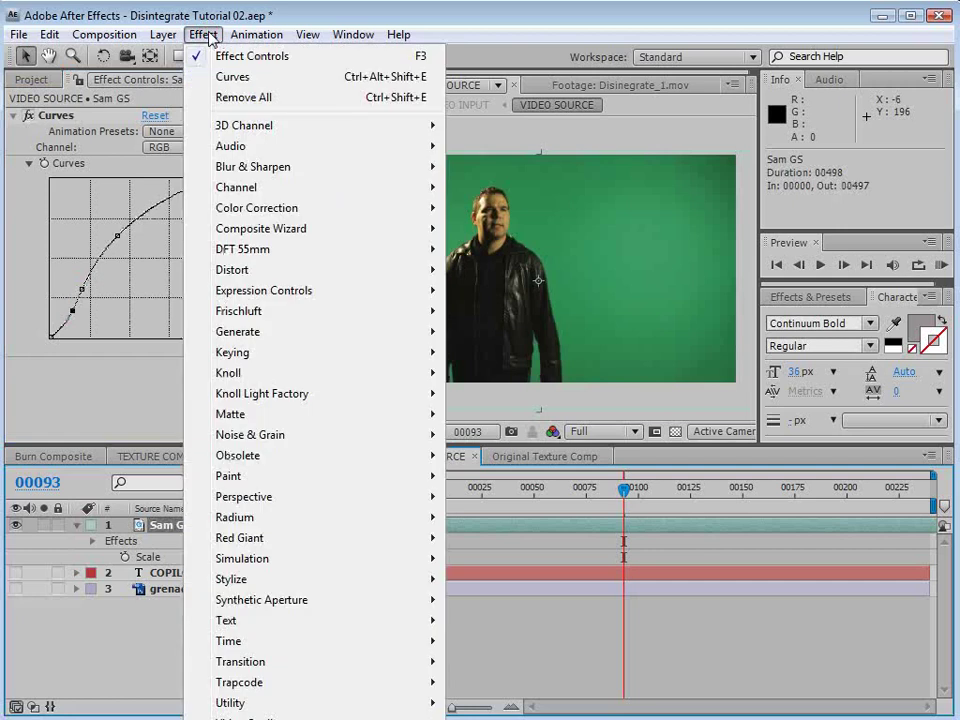
mouse_move(270, 354)
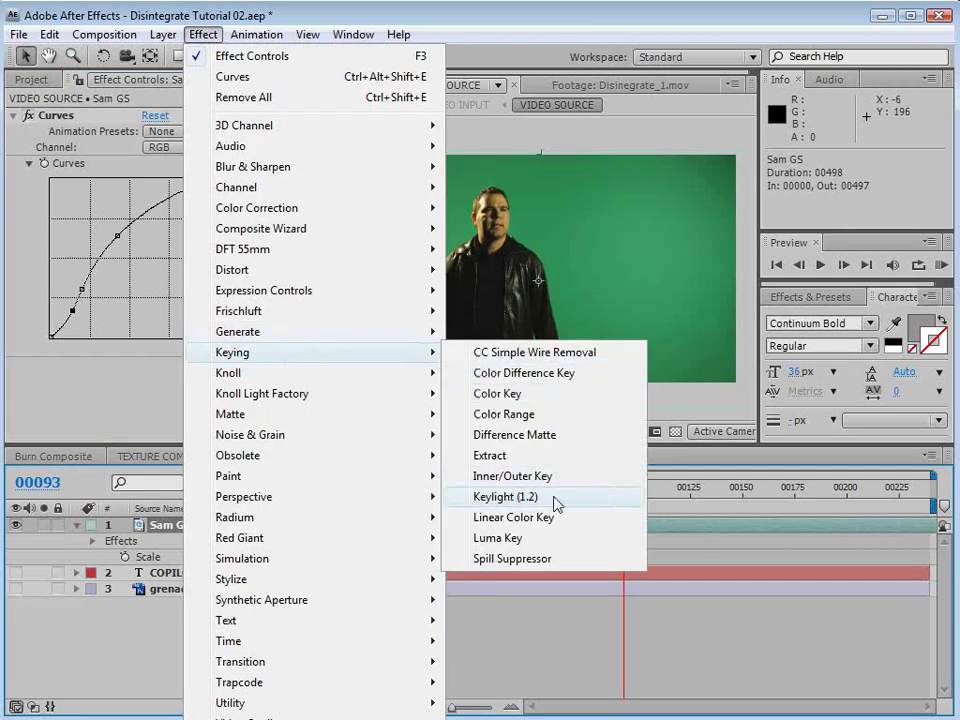
click(505, 497)
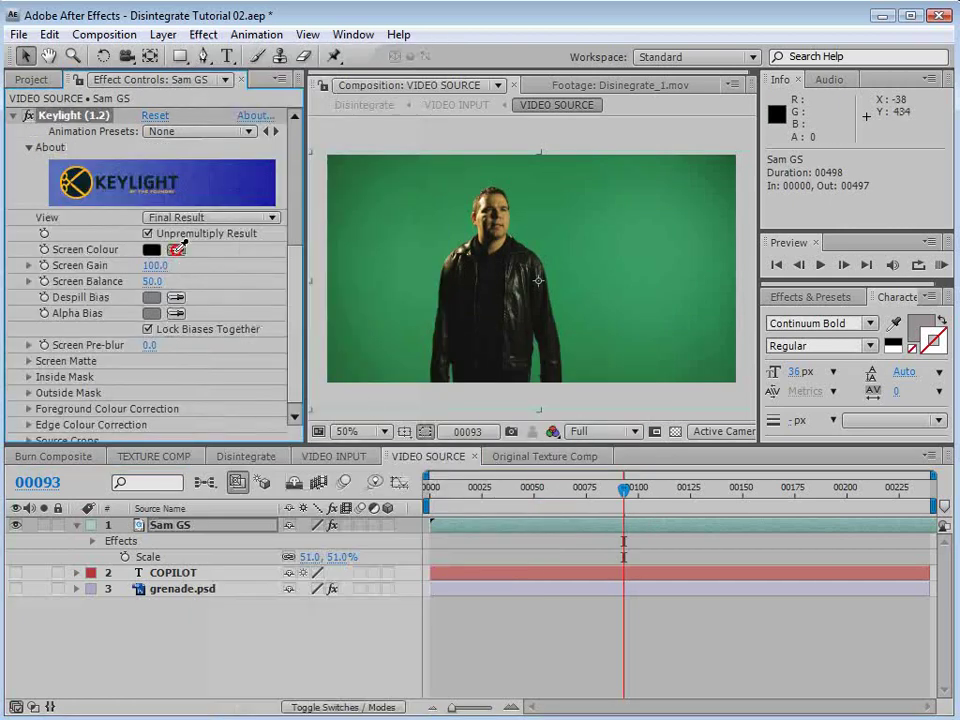
click(407, 219)
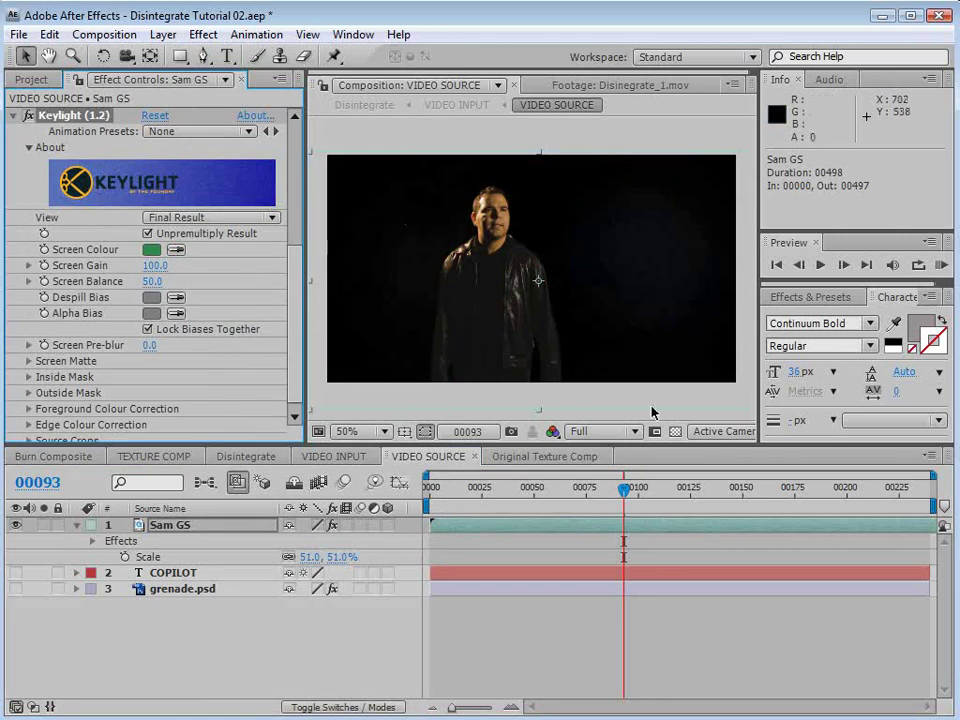
click(675, 431)
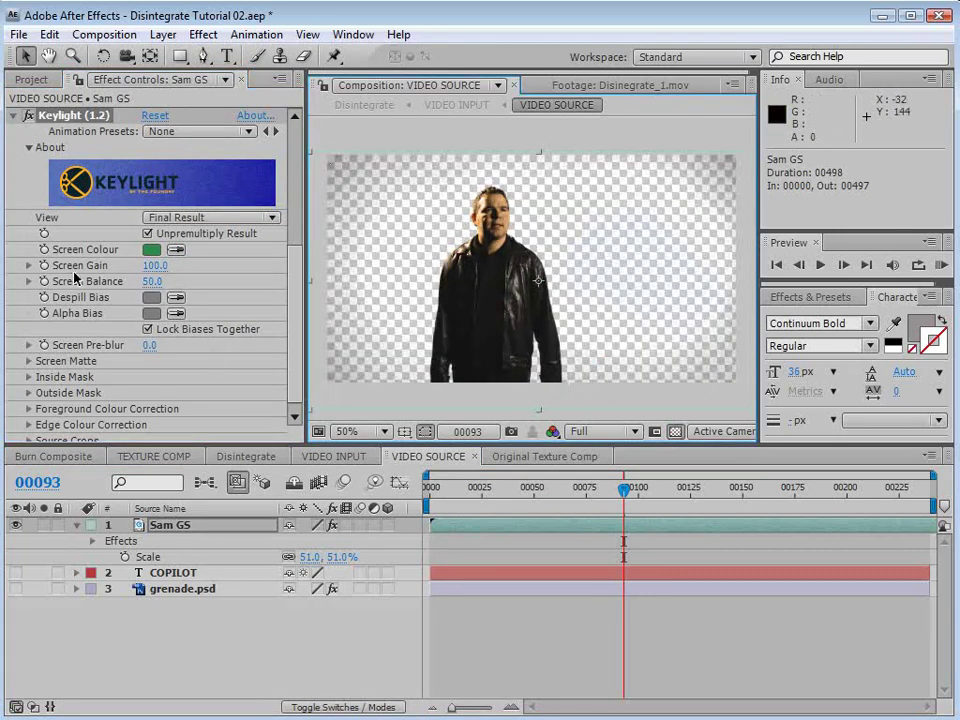
Step: Set Keylight's Screen Gain to 105 and inspect the keyed man at 100% magnification
click(155, 266)
text(105)
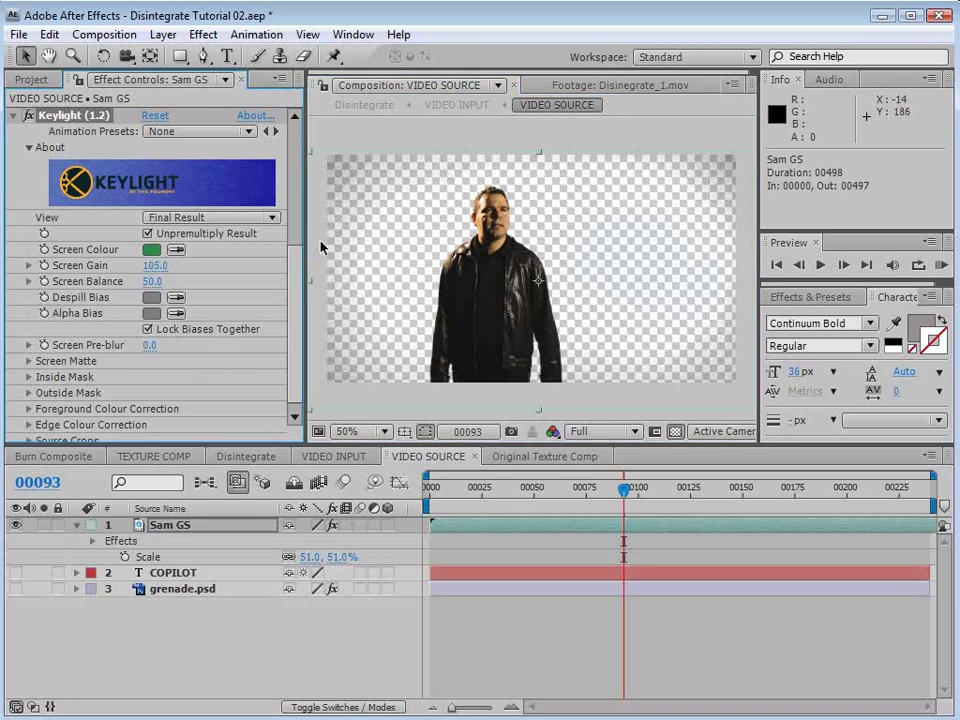
key(Return)
scroll(451, 278, up, 1)
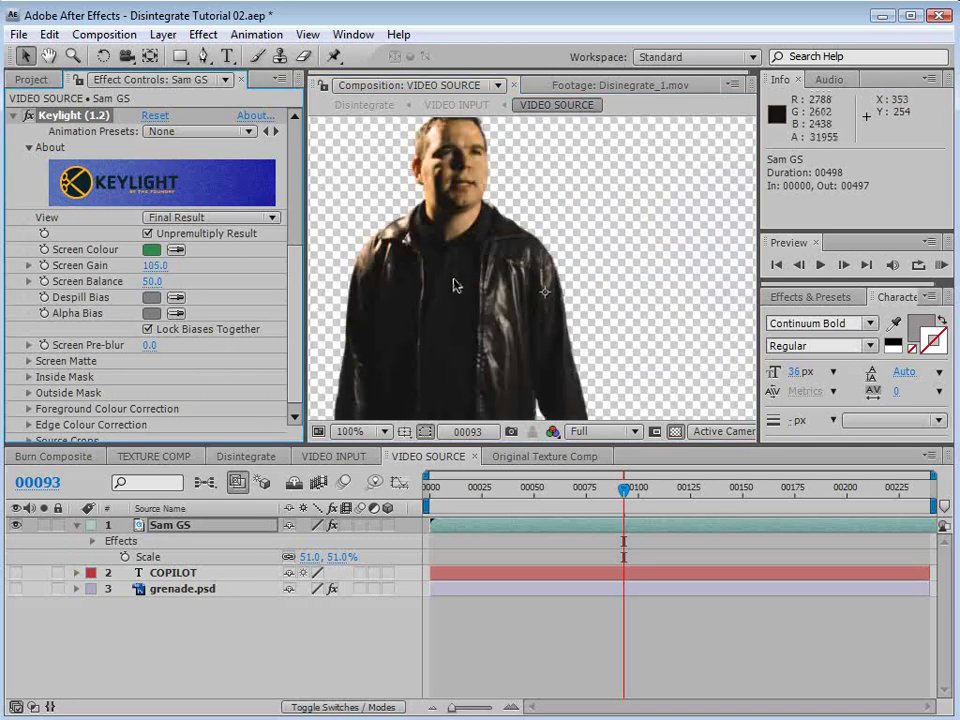
key(space)
drag(438, 192, 484, 224)
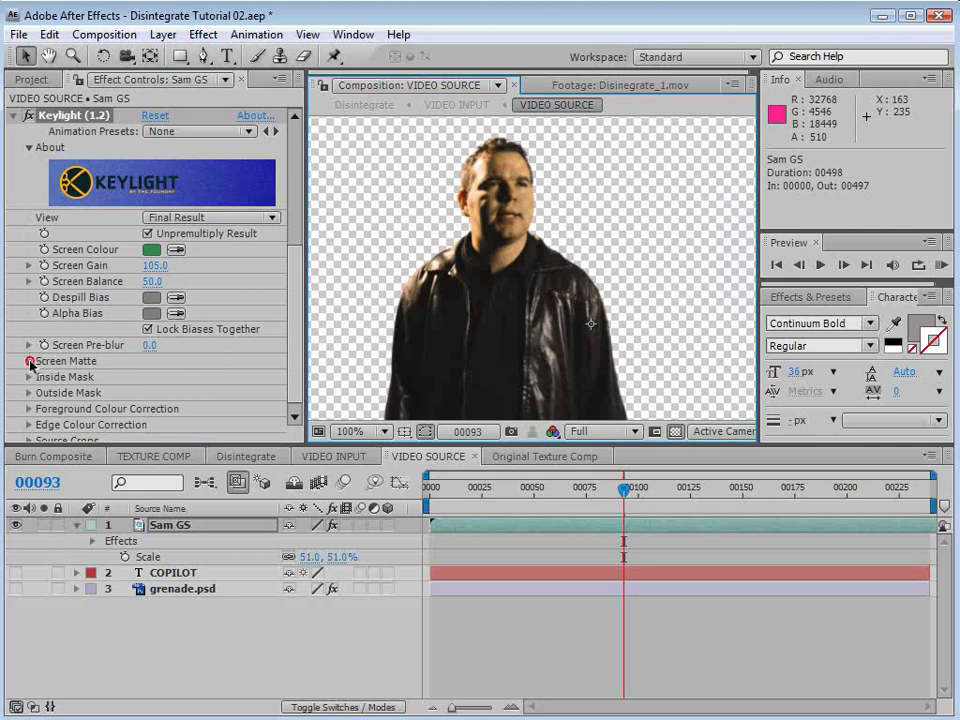
Step: In Keylight's Screen Matte settings, set Clip White to 90 and Clip Black to 10, then inspect the head edges
click(30, 363)
text(90)
key(Return)
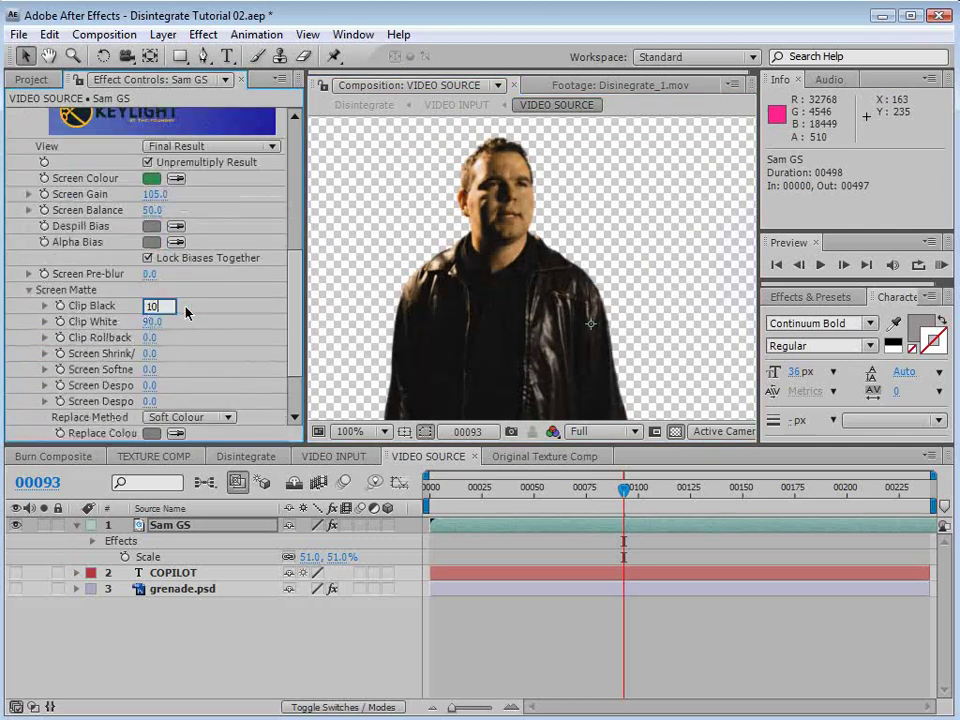
key(Return)
scroll(464, 268, up, 1)
key(space)
drag(524, 133, 526, 256)
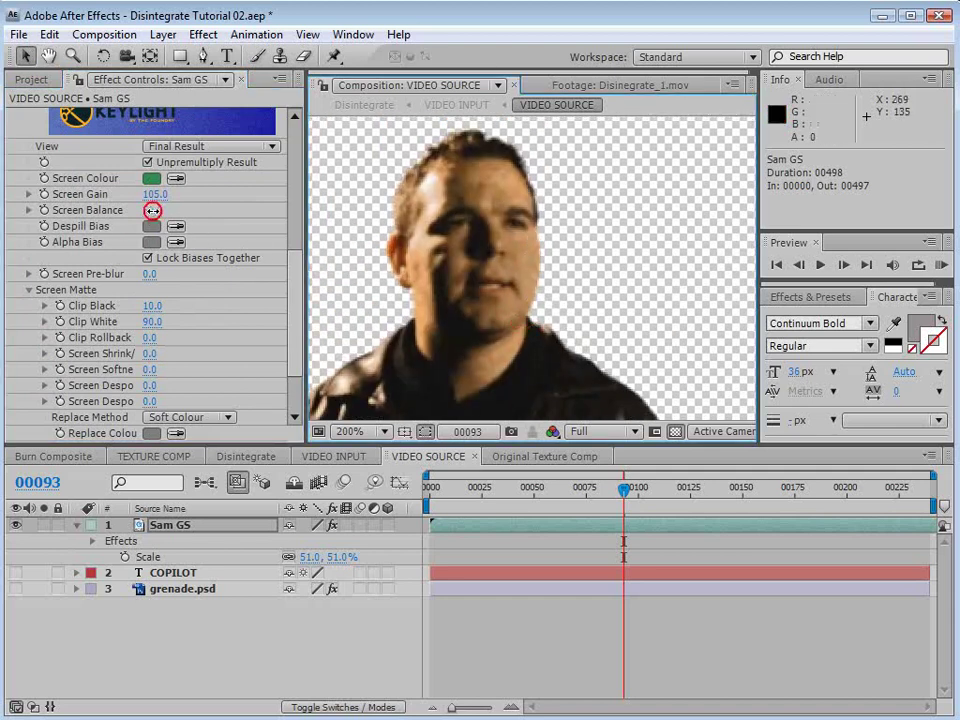
Step: Lower Keylight's Screen Balance to 41 and examine the face and jacket in the enlarged view
drag(152, 211, 148, 211)
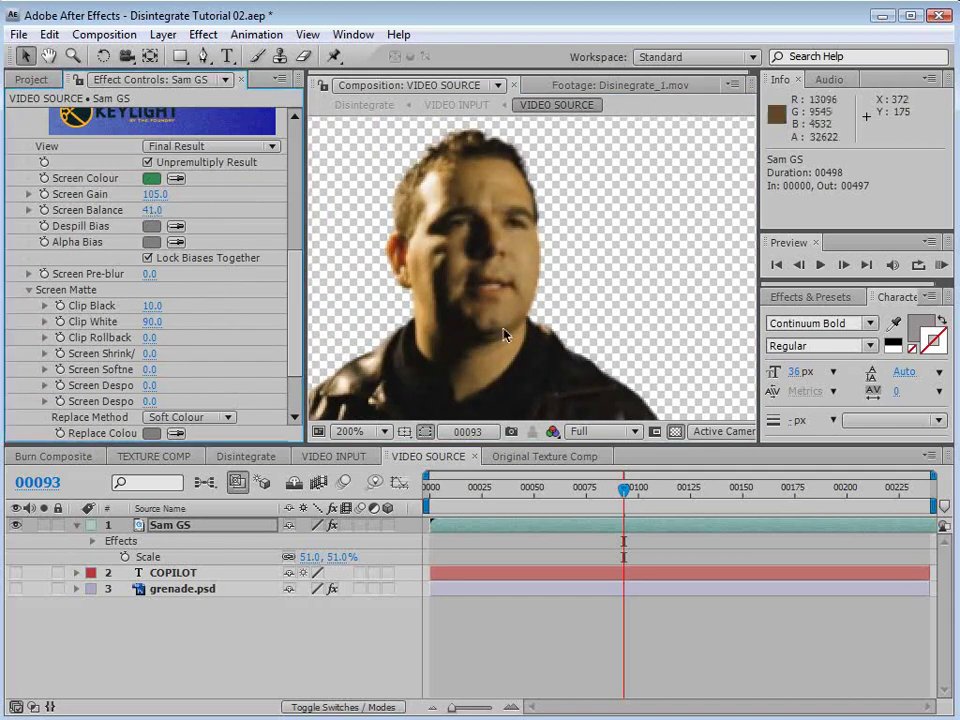
key(grave)
key(space)
drag(476, 566, 561, 336)
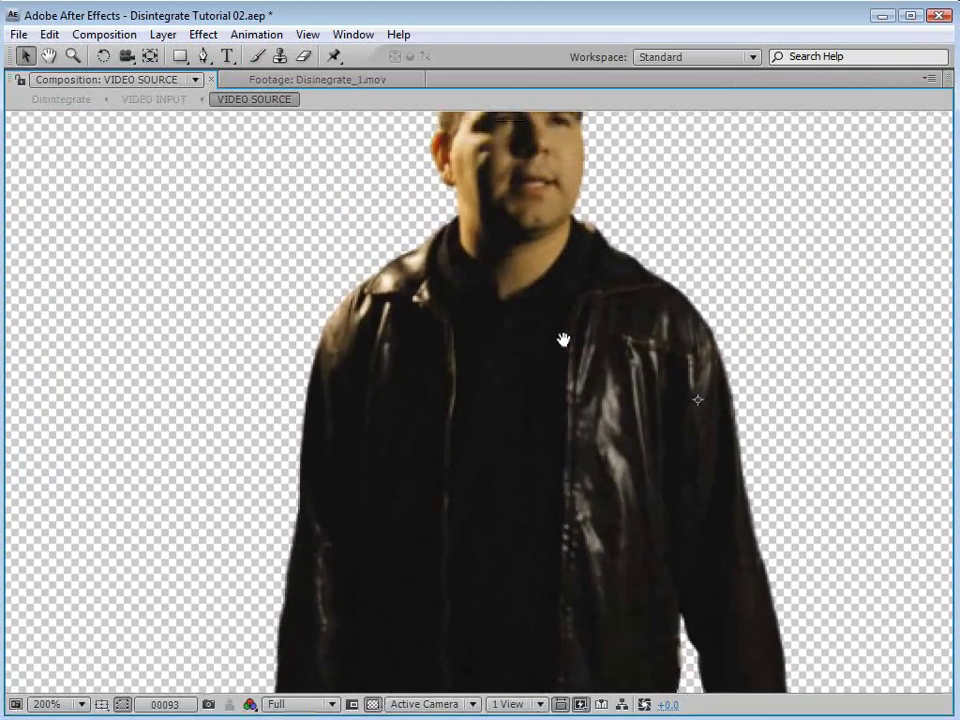
key(grave)
key(comma)
key(comma)
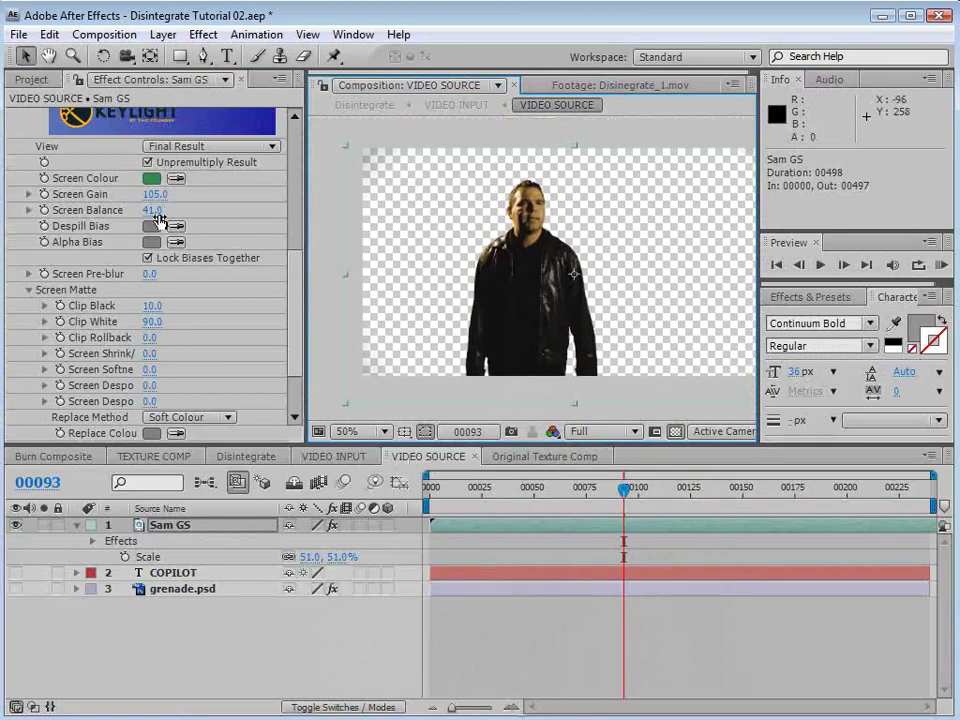
Step: Set Keylight's Screen Gain to 110 and check the key in the enlarged view
drag(154, 193, 159, 194)
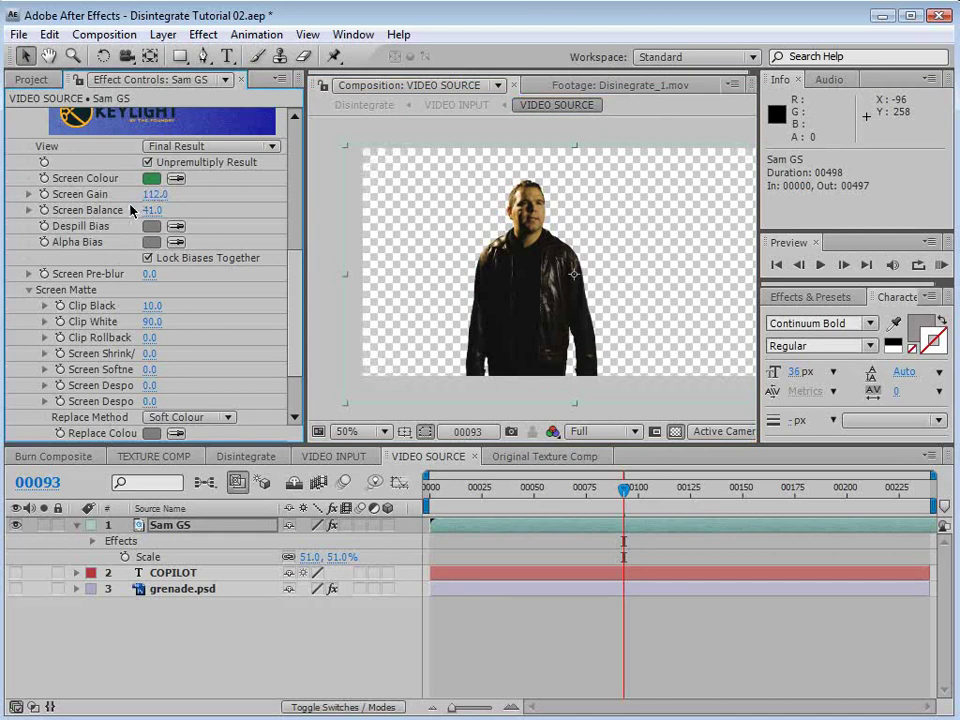
click(157, 194)
key(Return)
key(grave)
key(grave)
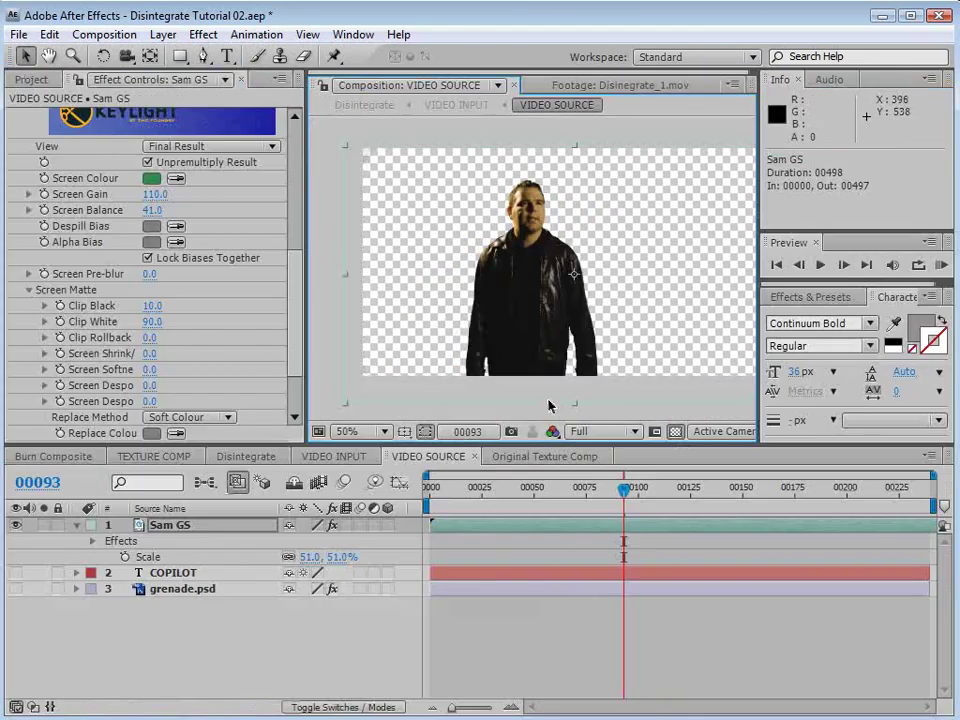
Step: At frame 64, draw a loose four-point mask around the man on Sam GS and feather it by 75 pixels
drag(614, 475, 565, 589)
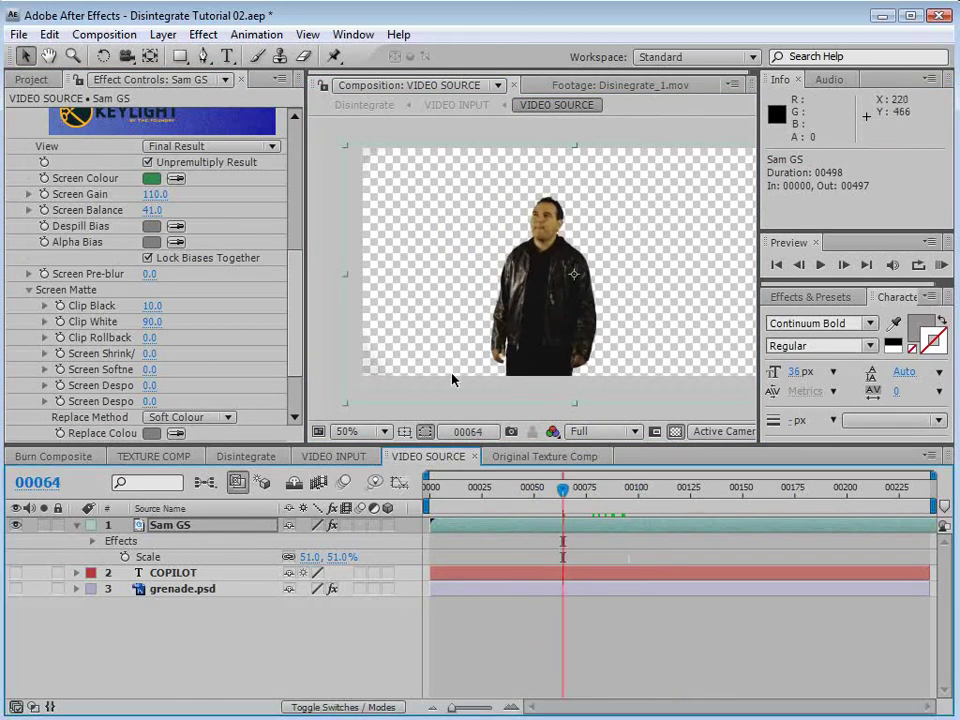
click(203, 56)
key(comma)
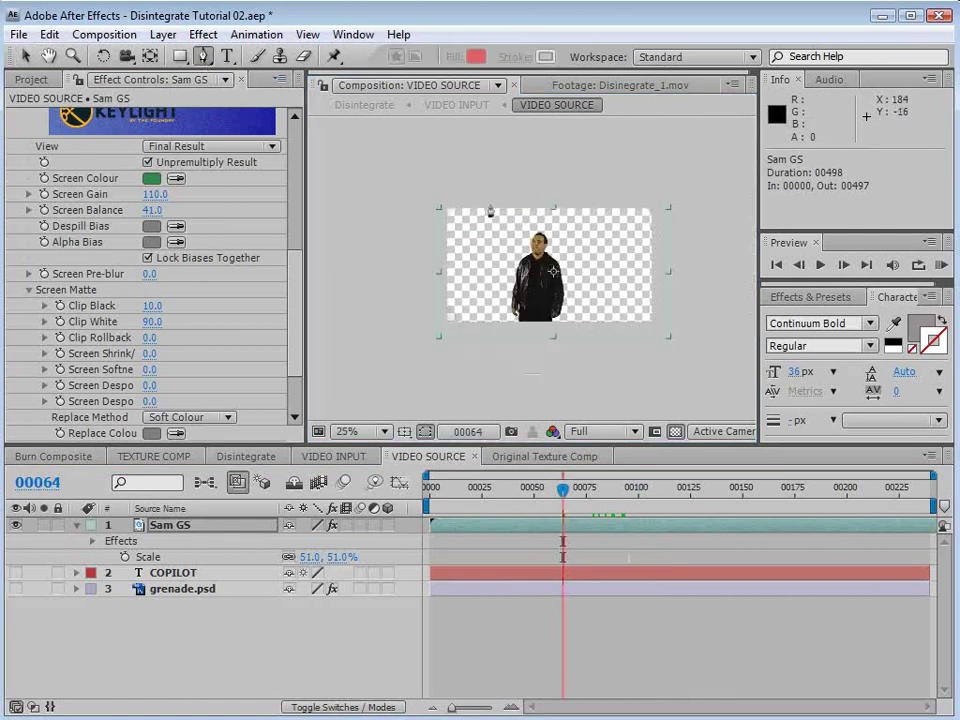
click(489, 229)
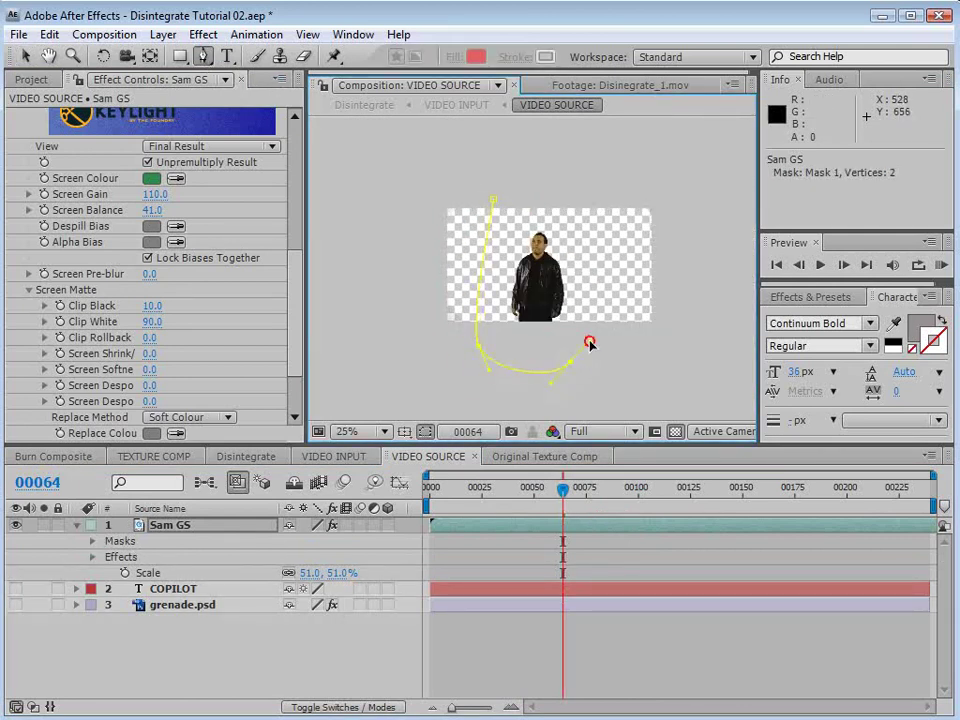
key(f)
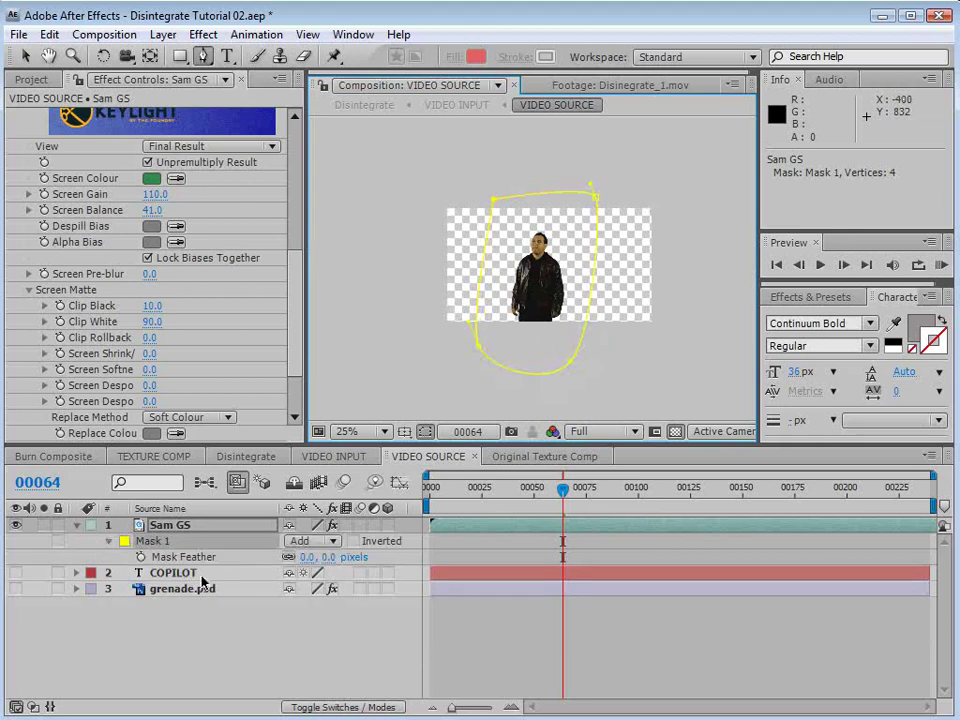
click(329, 558)
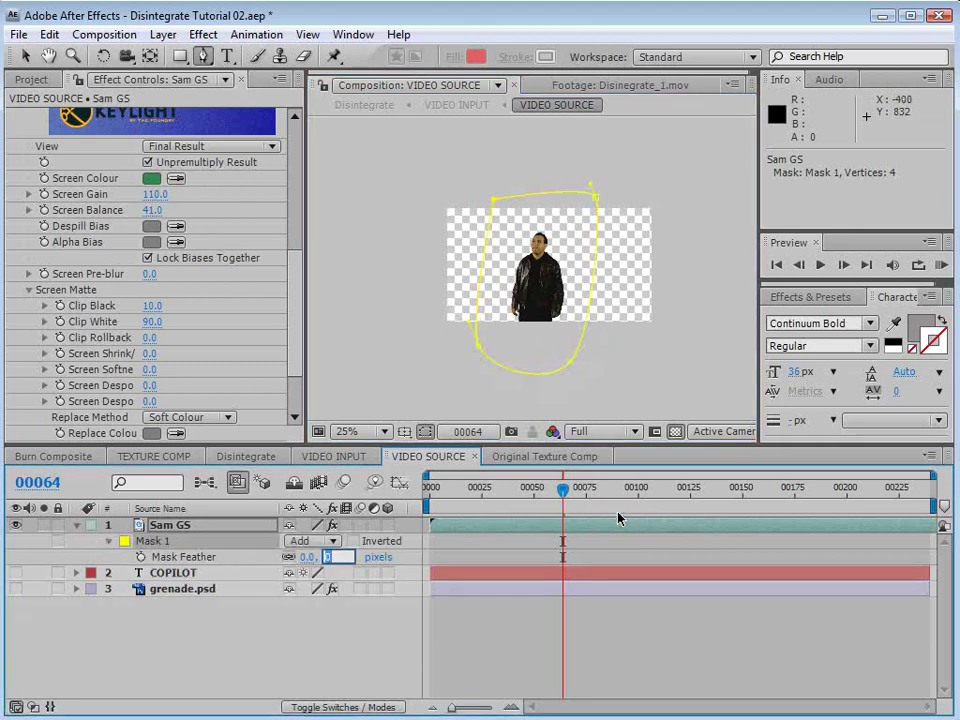
text(75)
key(Return)
Step: At frame 138, move the mask's lower-left point outward so the man's spread hand stays inside the mask
drag(515, 489, 720, 540)
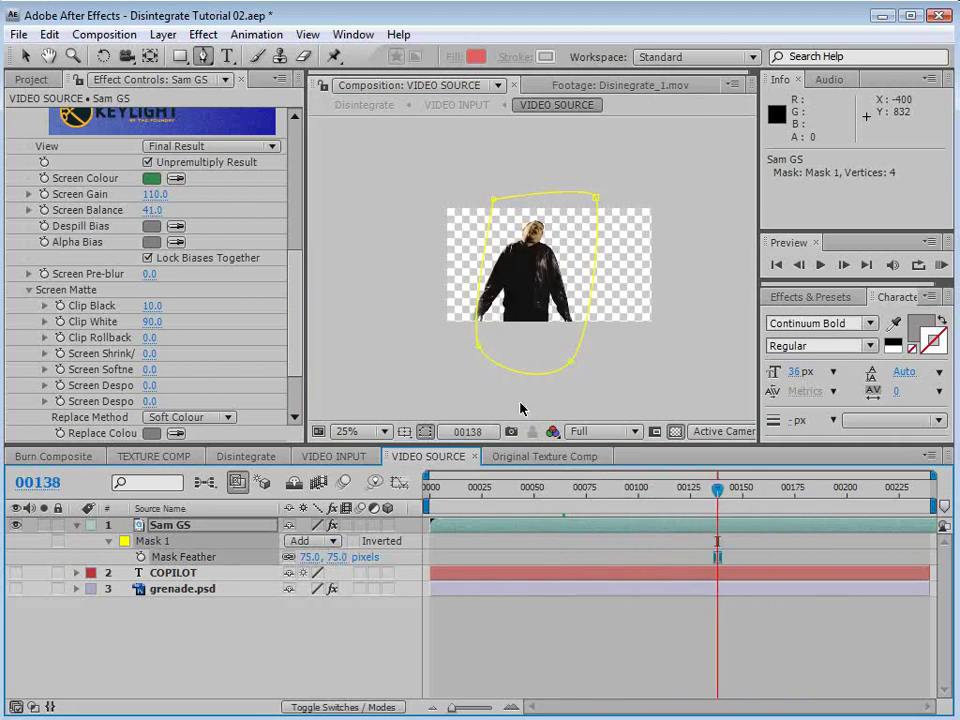
scroll(500, 390, up, 1)
key(v)
key(space)
drag(452, 418, 455, 311)
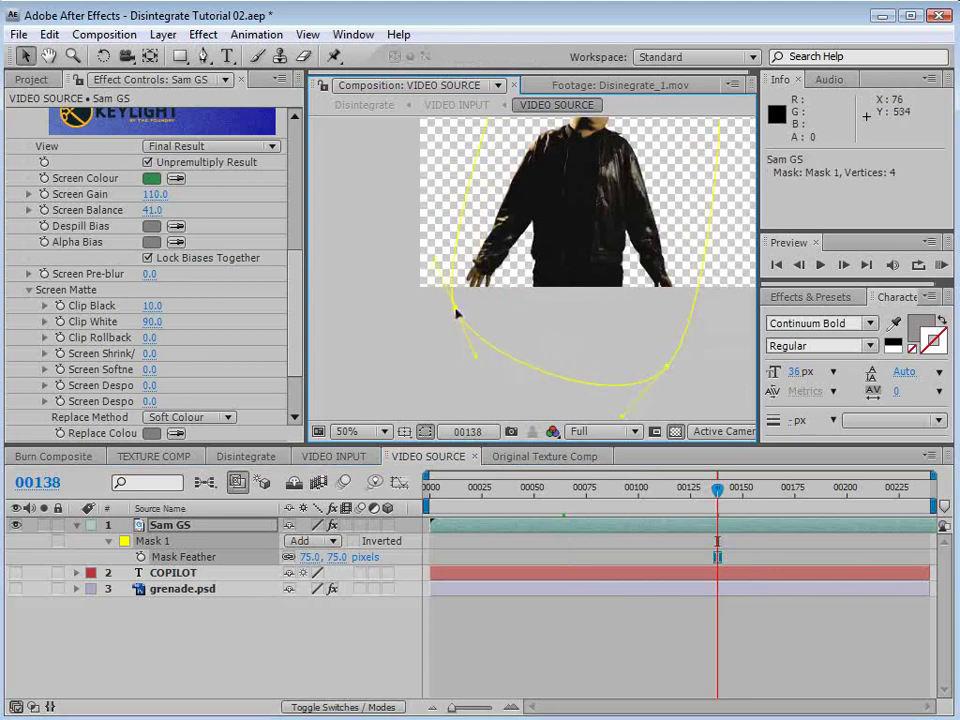
Step: Go back to frame 94, check the masked man without the mask outline, and reselect the Sam GS layer
drag(718, 490, 626, 493)
click(612, 226)
drag(573, 271, 545, 272)
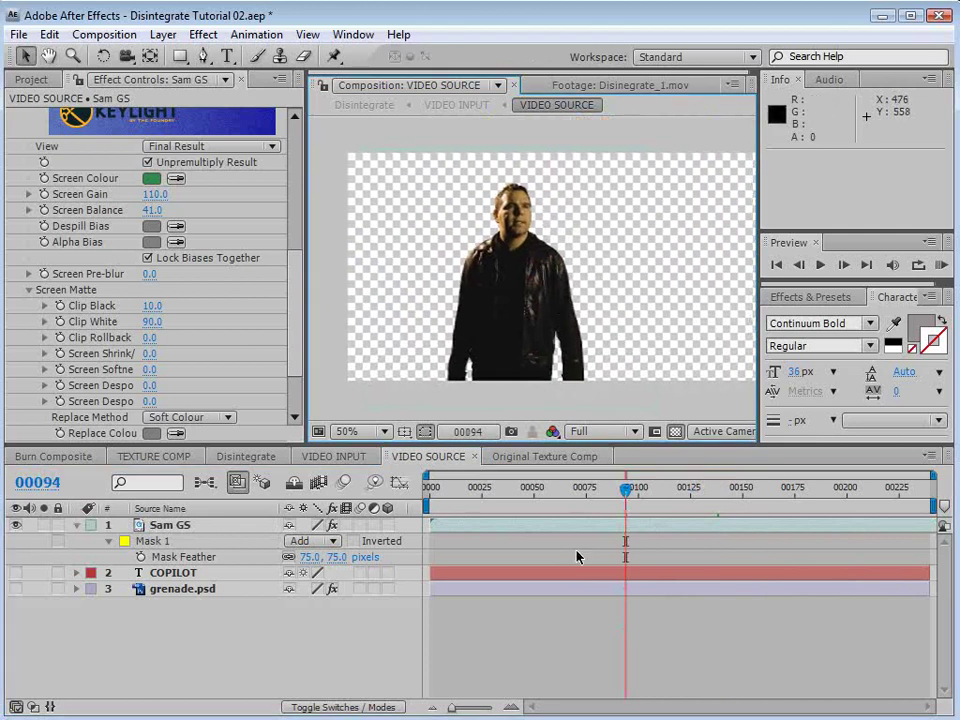
click(514, 549)
click(445, 525)
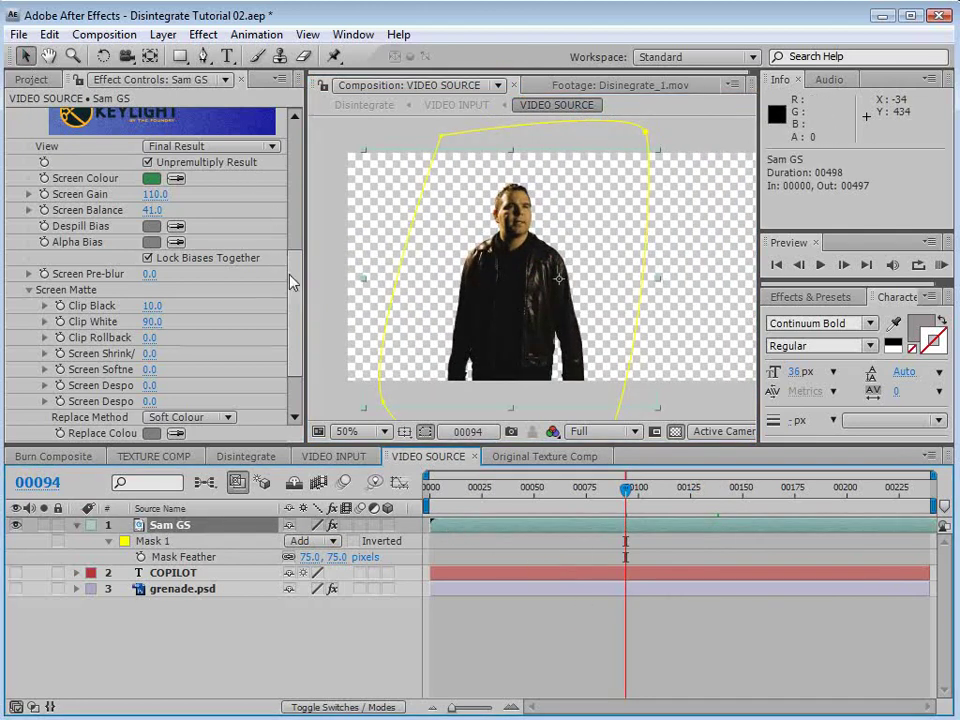
Step: Collapse the Curves and Keylight settings on Sam GS, deselect the layer and save the project
drag(293, 283, 305, 143)
click(14, 116)
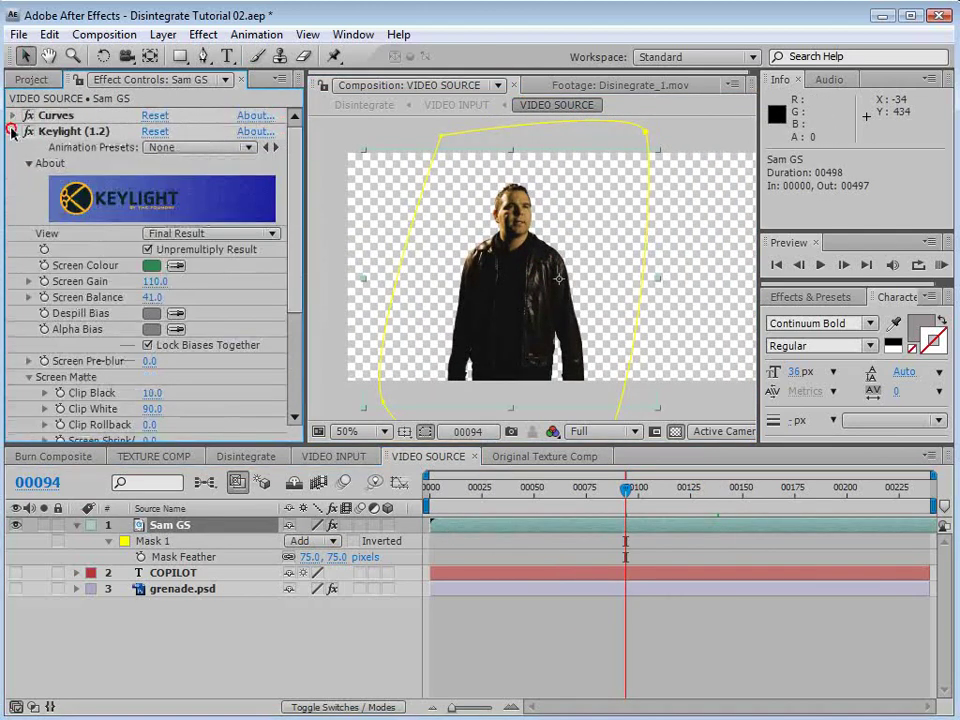
click(13, 131)
click(553, 630)
key(ctrl+s)
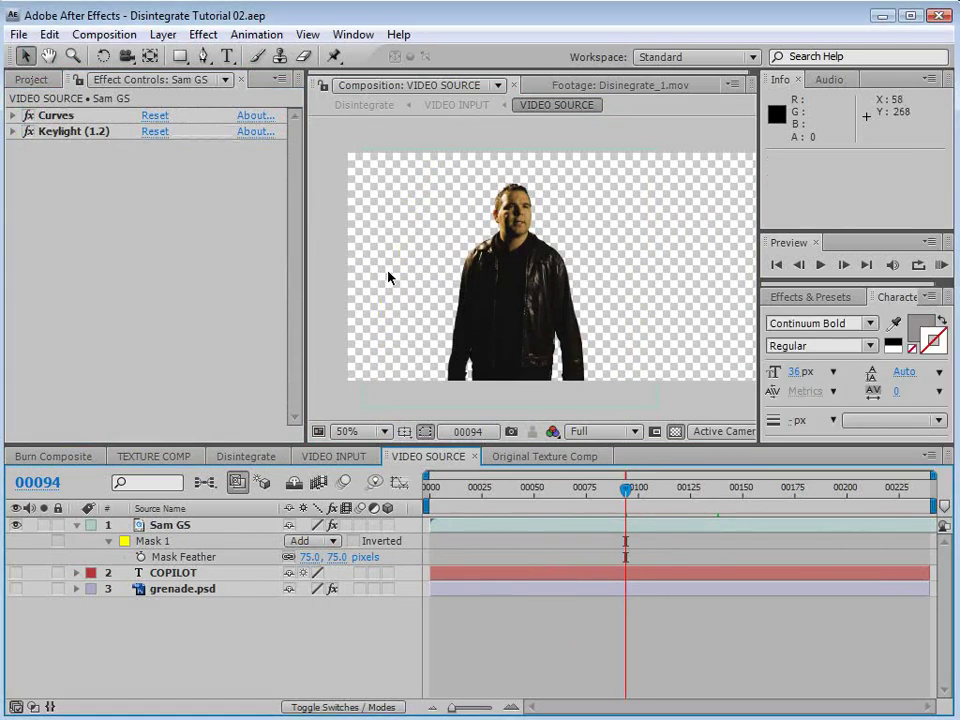
Step: Open the Disintegrate comp and inspect the effect on the man at frames 120 and 112 in the enlarged view
click(257, 459)
drag(662, 500, 694, 520)
key(grave)
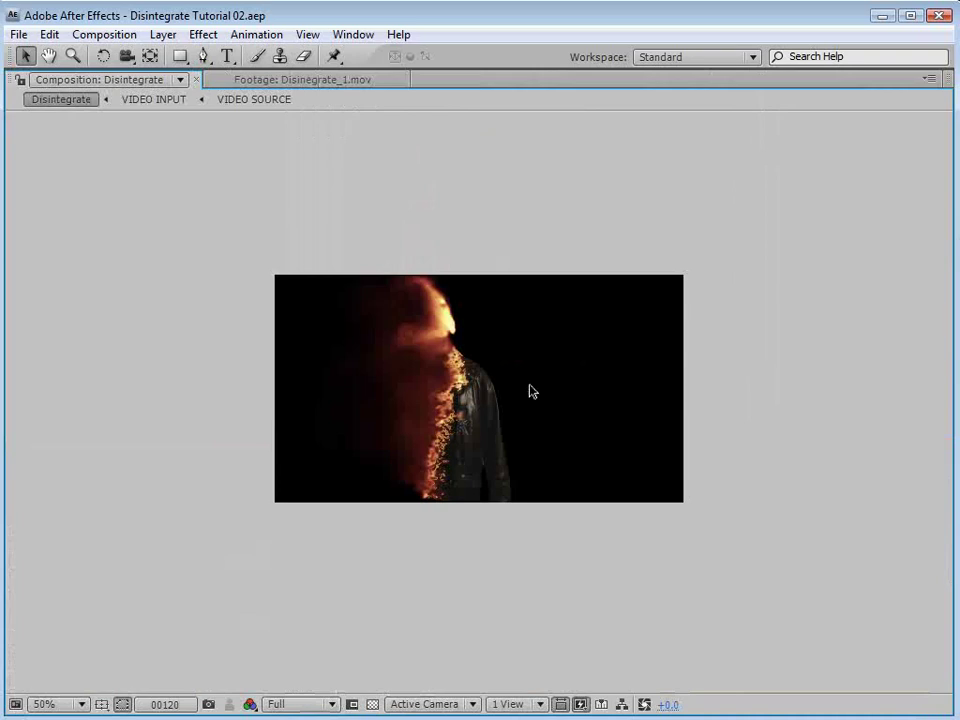
scroll(531, 390, up, 1)
key(grave)
drag(694, 494, 678, 497)
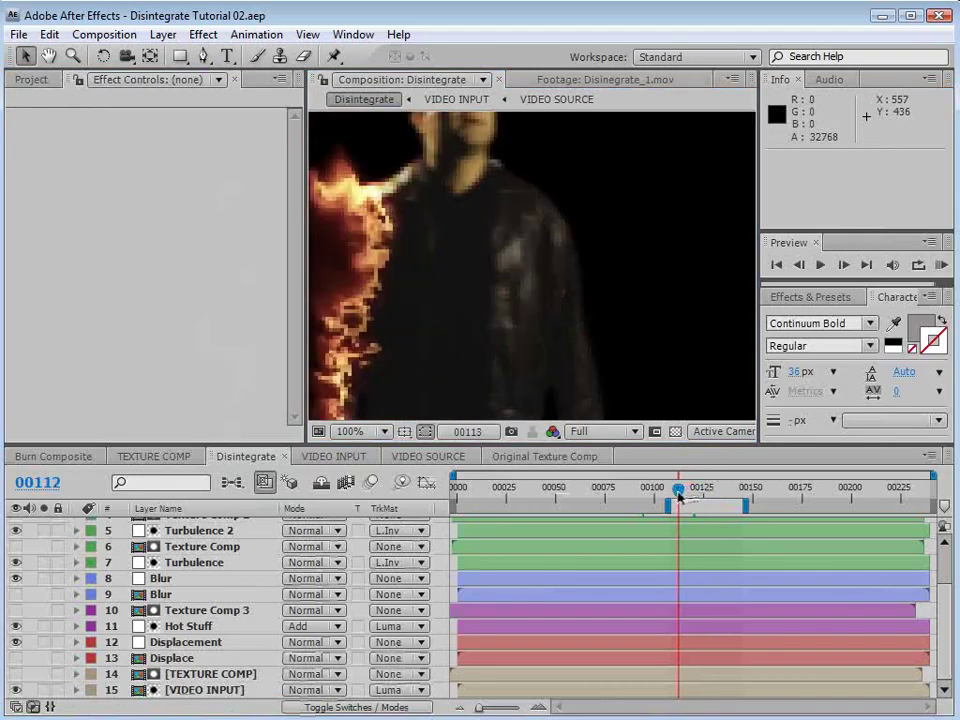
key(grave)
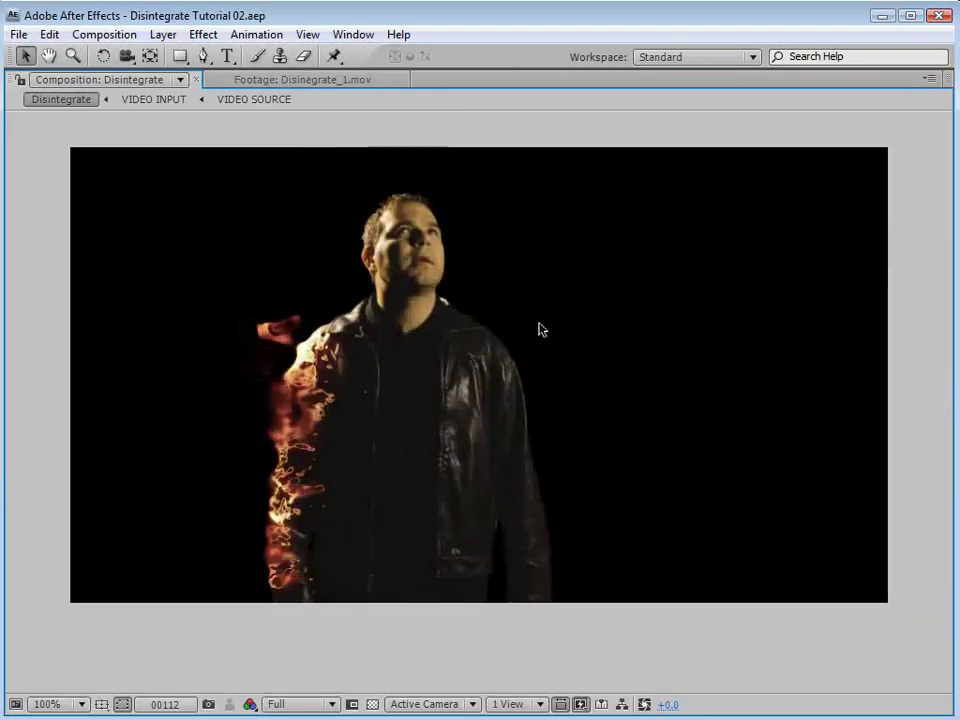
scroll(538, 330, down, 1)
key(grave)
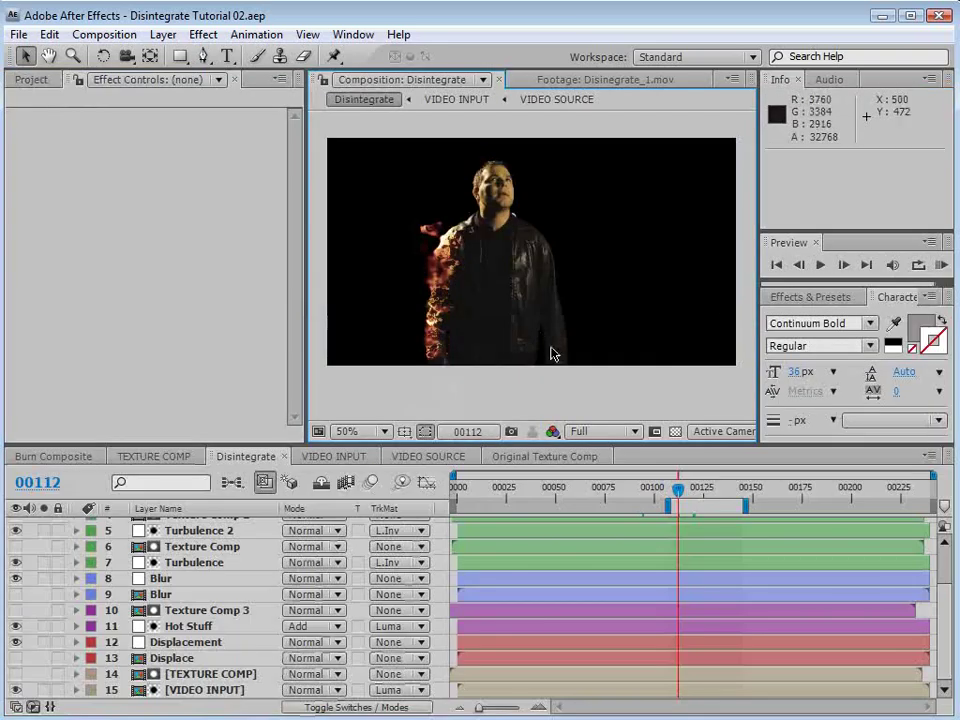
Step: Collapse the project's Footage folder and nest the Disintegrate comp in a new composition, scrubbing through it to check the result
click(28, 79)
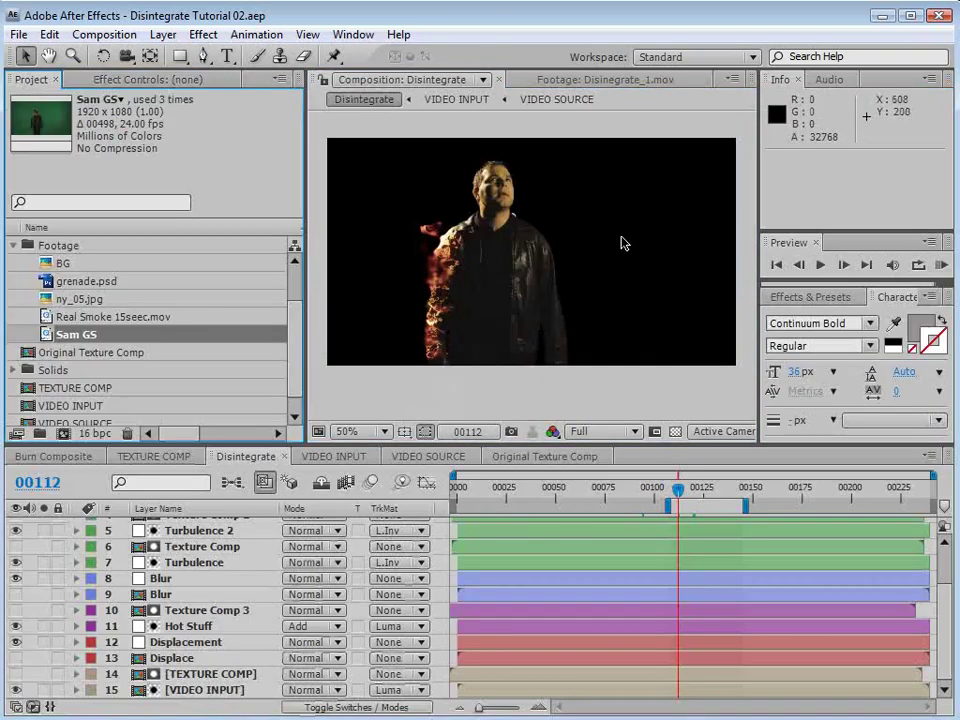
scroll(271, 328, up, 1)
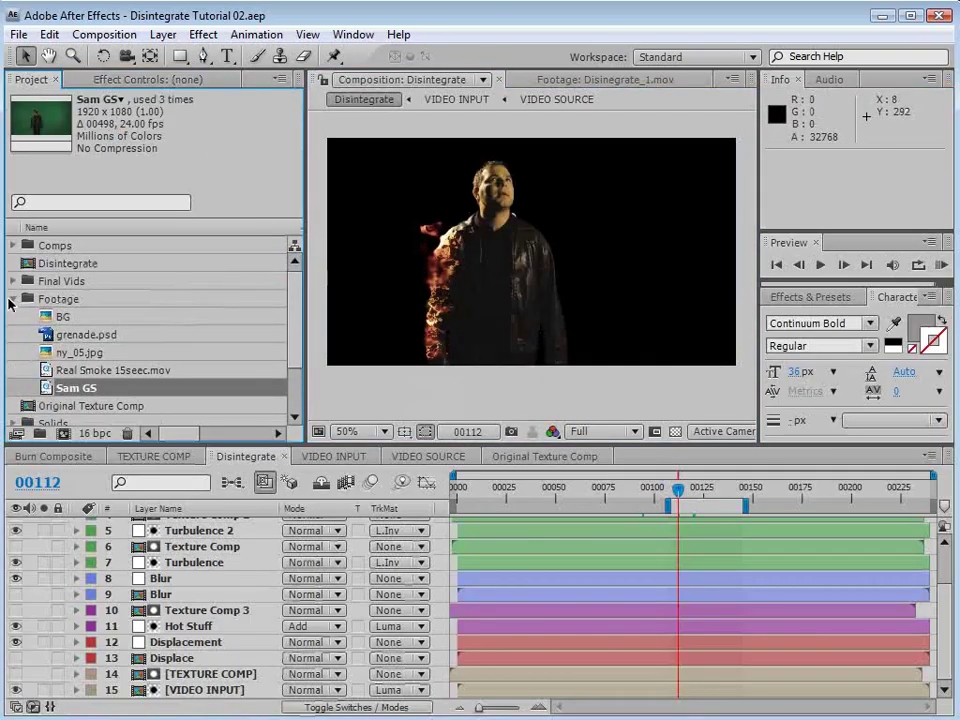
click(12, 299)
click(86, 414)
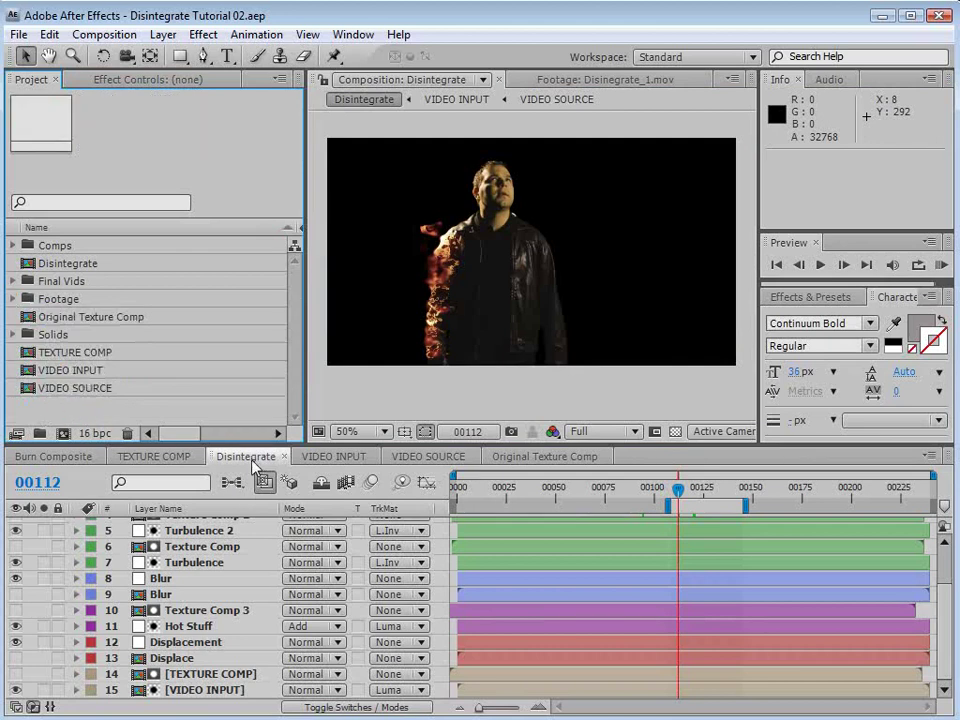
click(72, 267)
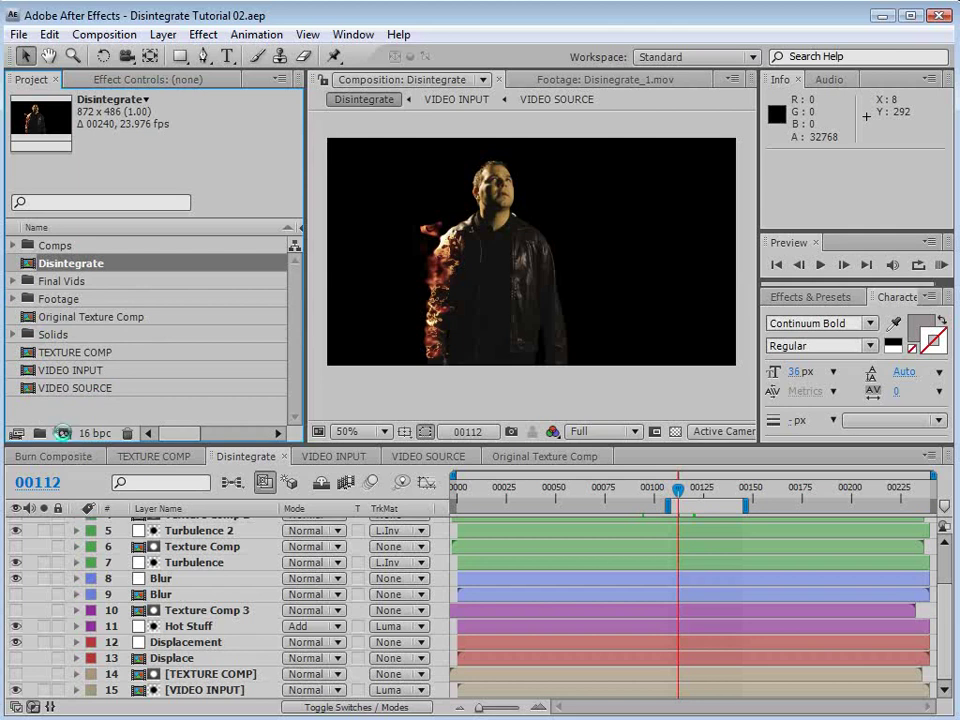
drag(72, 267, 62, 433)
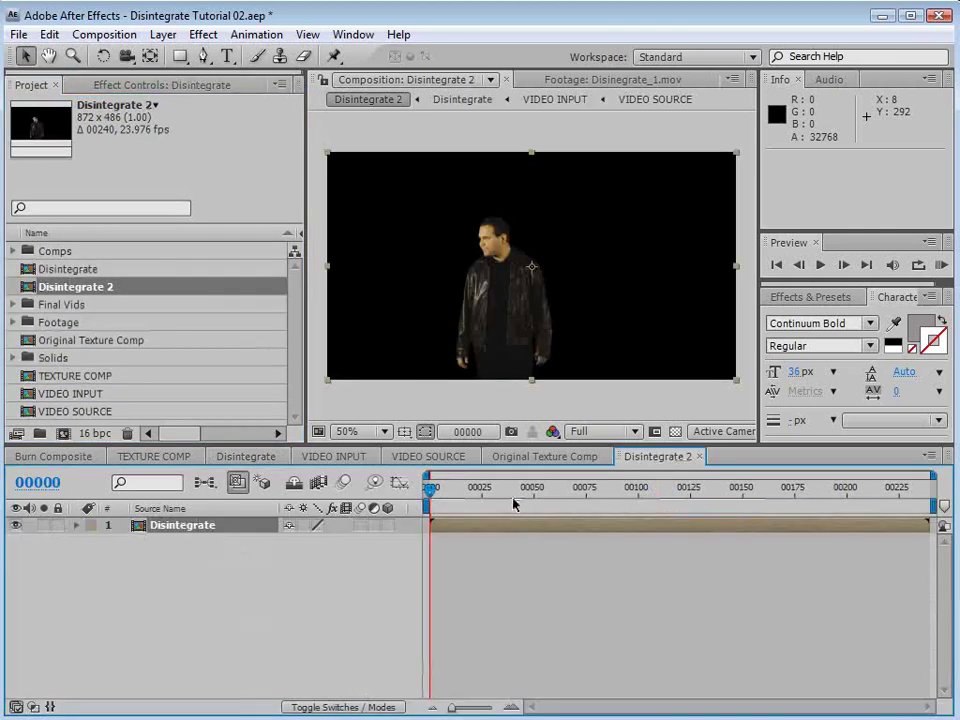
drag(513, 490, 617, 490)
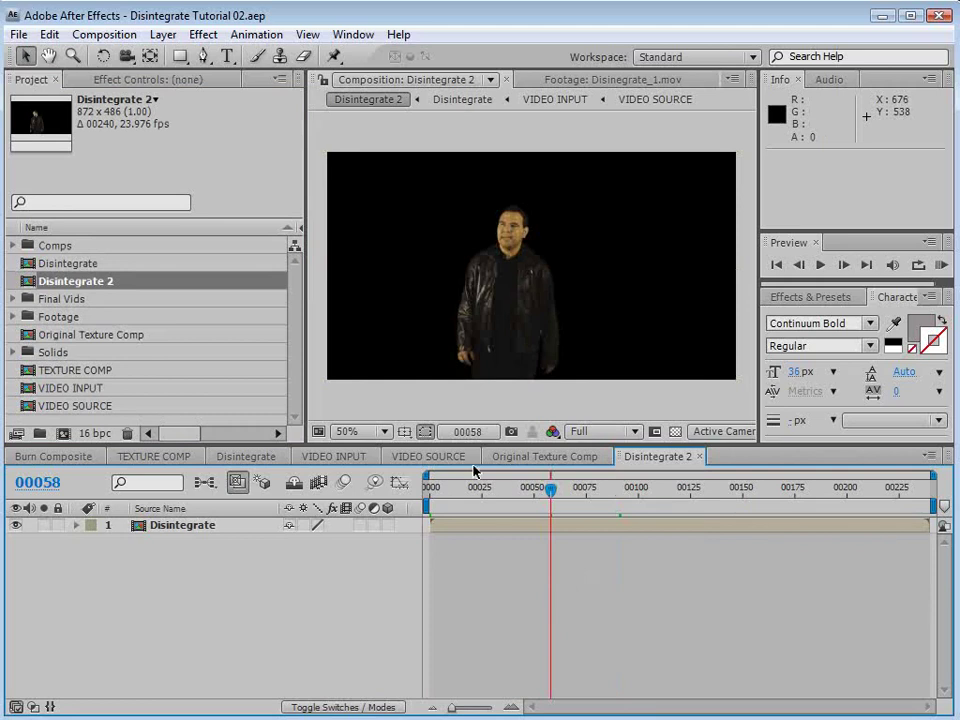
Step: Review the VIDEO SOURCE comp and its nested layer in VIDEO INPUT, collapsing the Sam GS properties, and return to Disintegrate 2
click(428, 456)
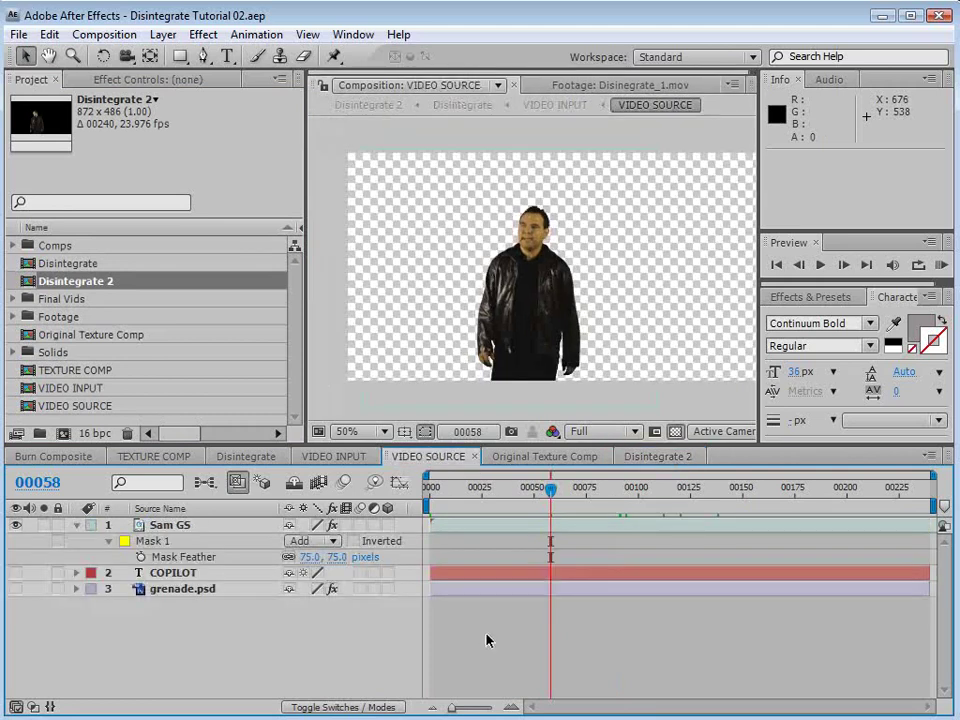
click(75, 525)
click(170, 525)
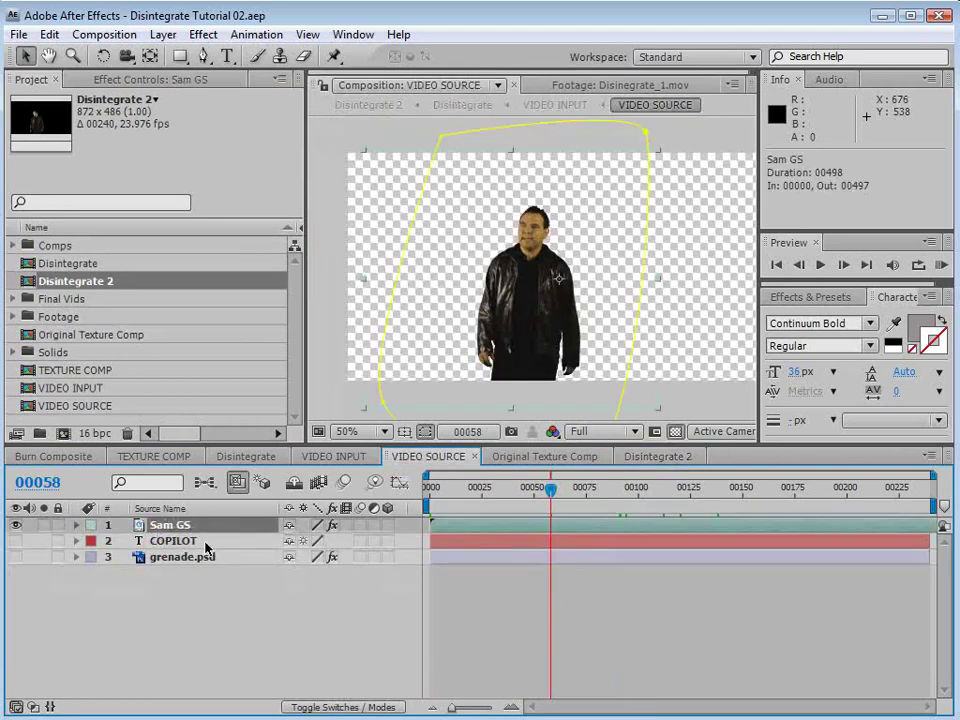
click(334, 456)
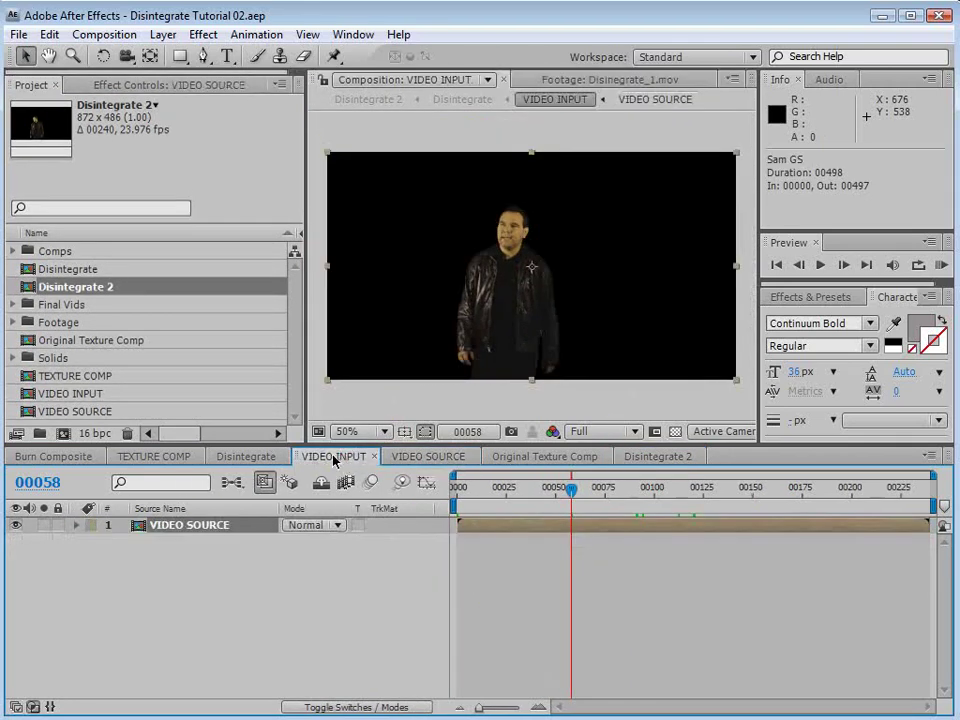
click(176, 549)
click(259, 518)
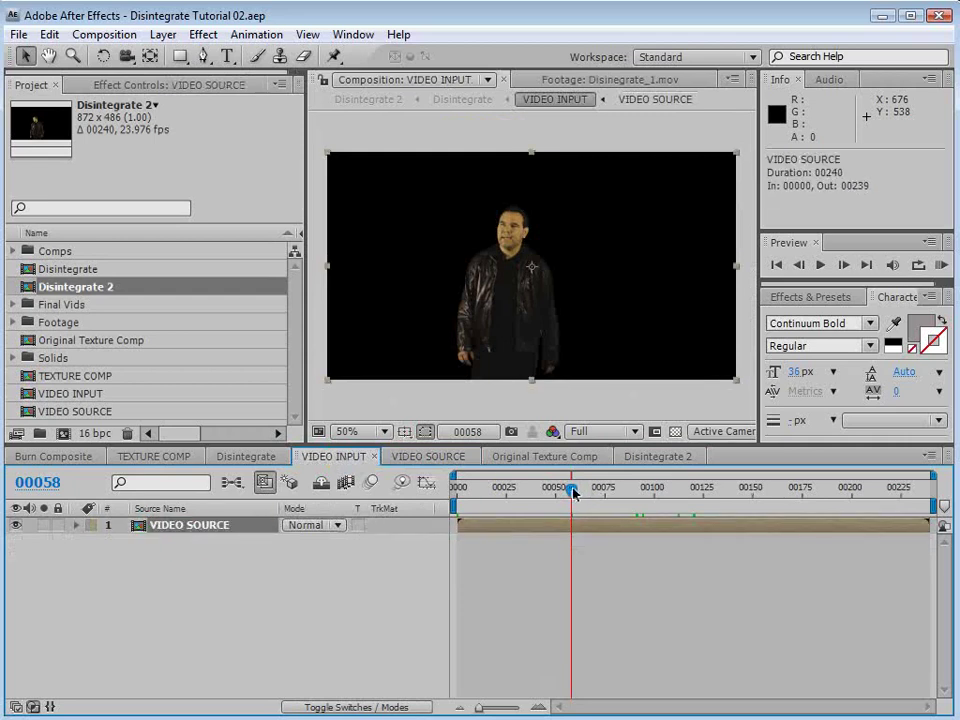
click(186, 542)
click(201, 531)
click(660, 457)
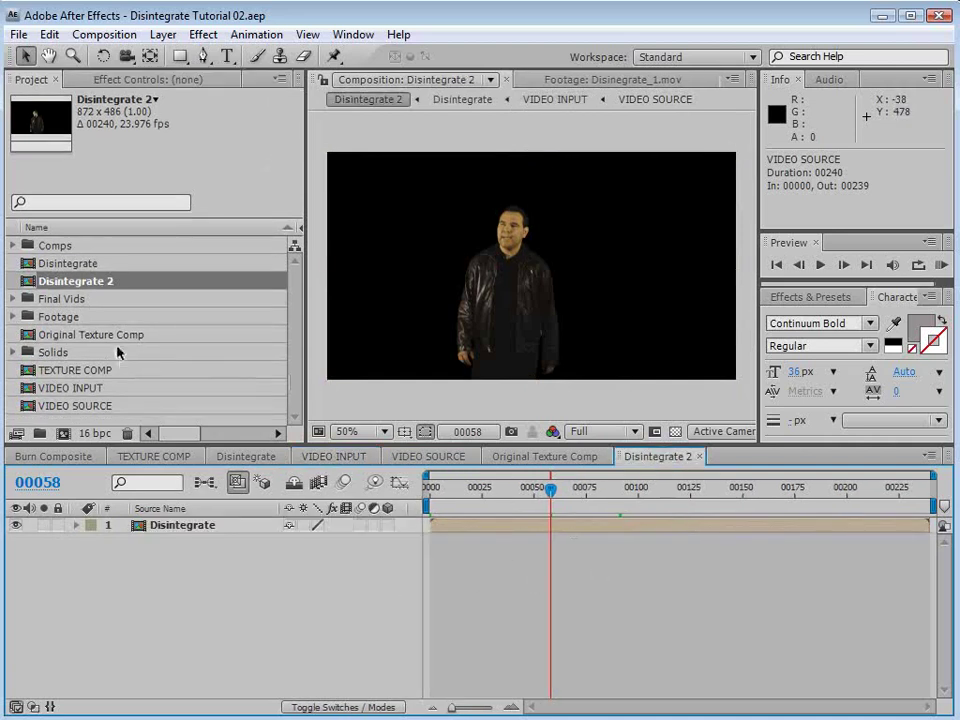
Step: Add the VIDEO SOURCE comp as a layer above Disintegrate in the Disintegrate 2 composition
click(57, 407)
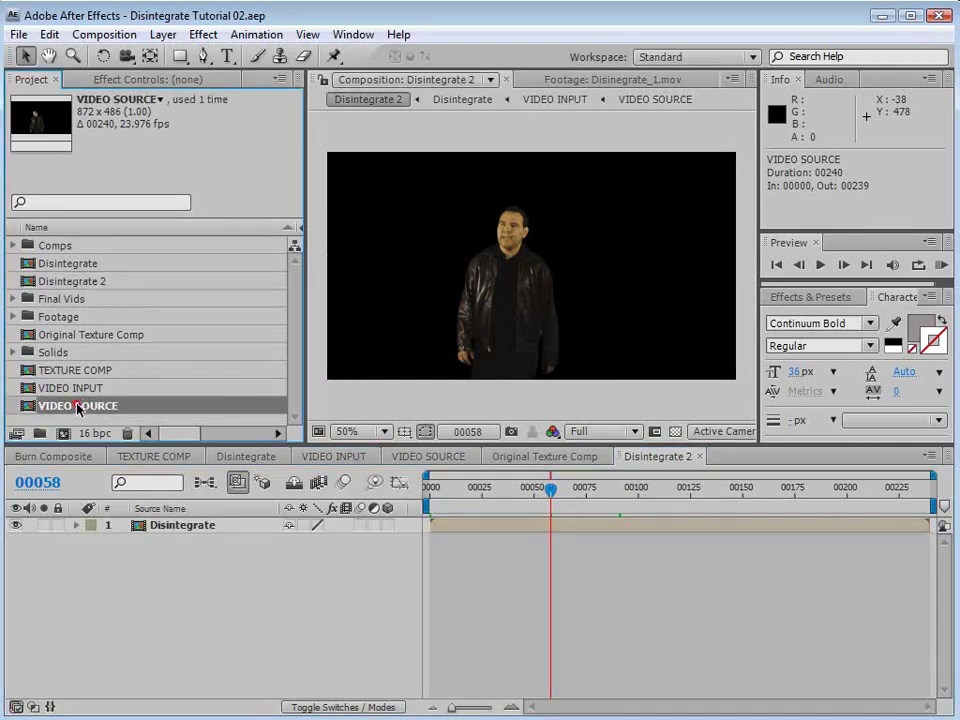
drag(78, 408, 156, 522)
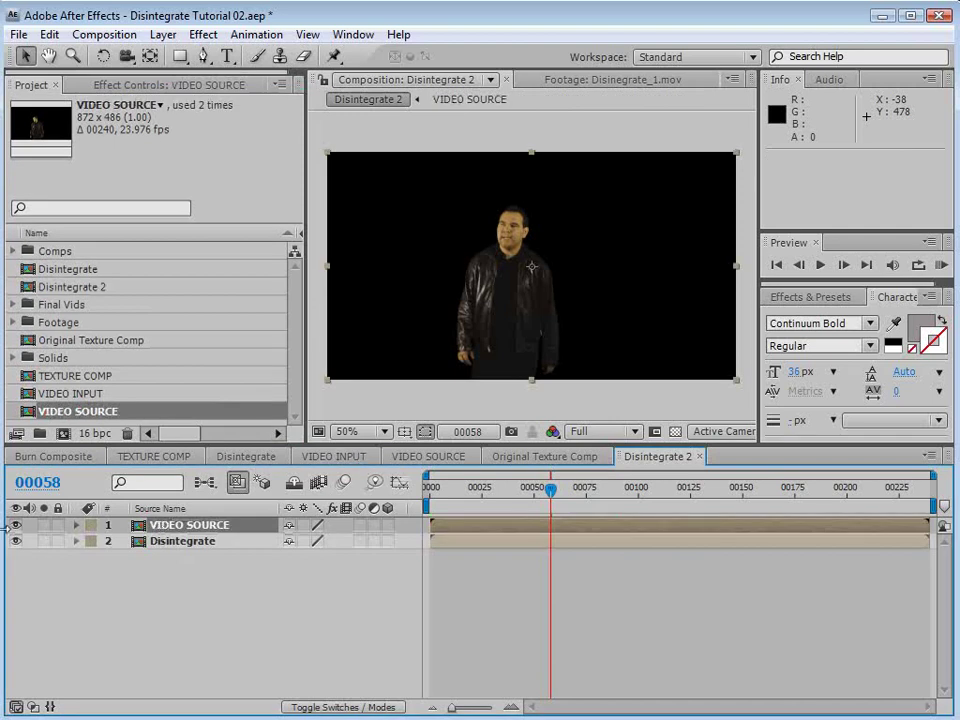
click(493, 581)
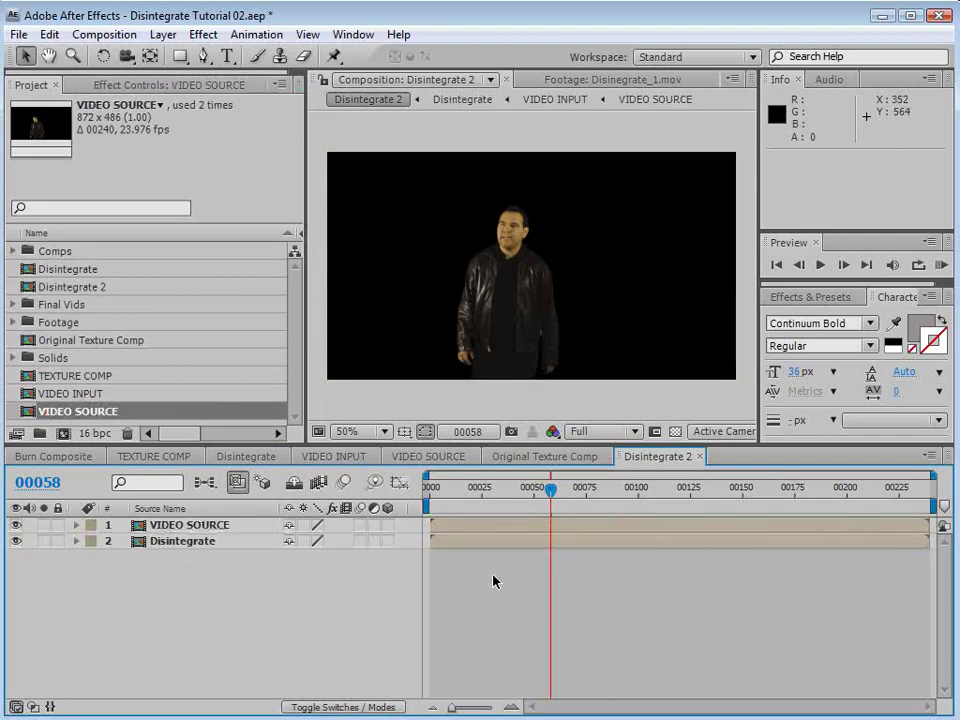
Step: In the Disintegrate comp, solo Texture Comp 3 to examine its matte at frame 115, and restore its hidden state
click(241, 456)
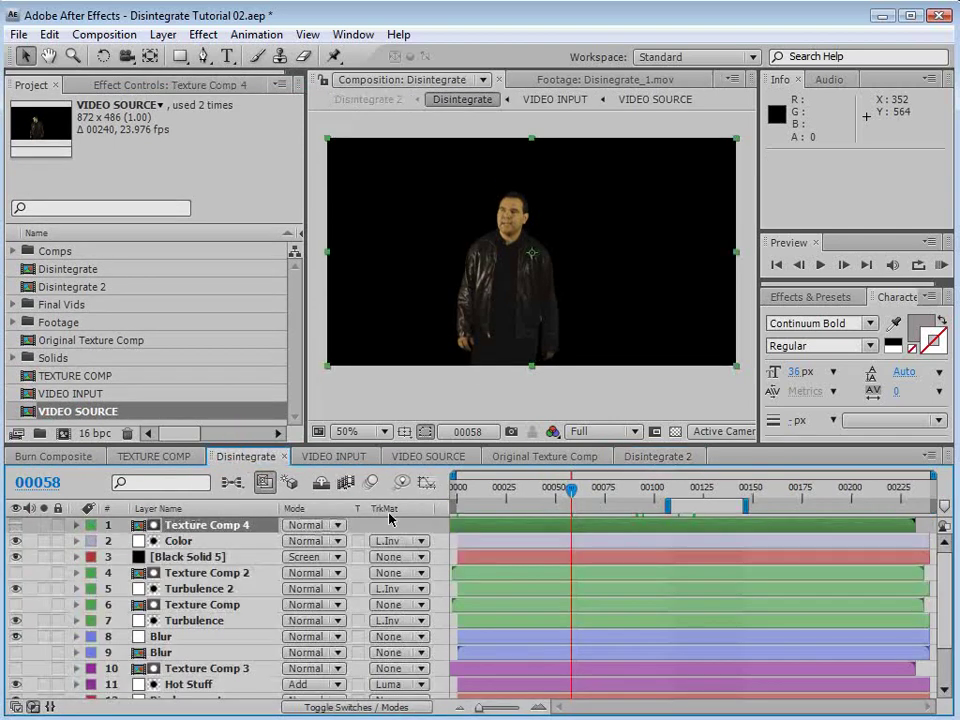
click(205, 670)
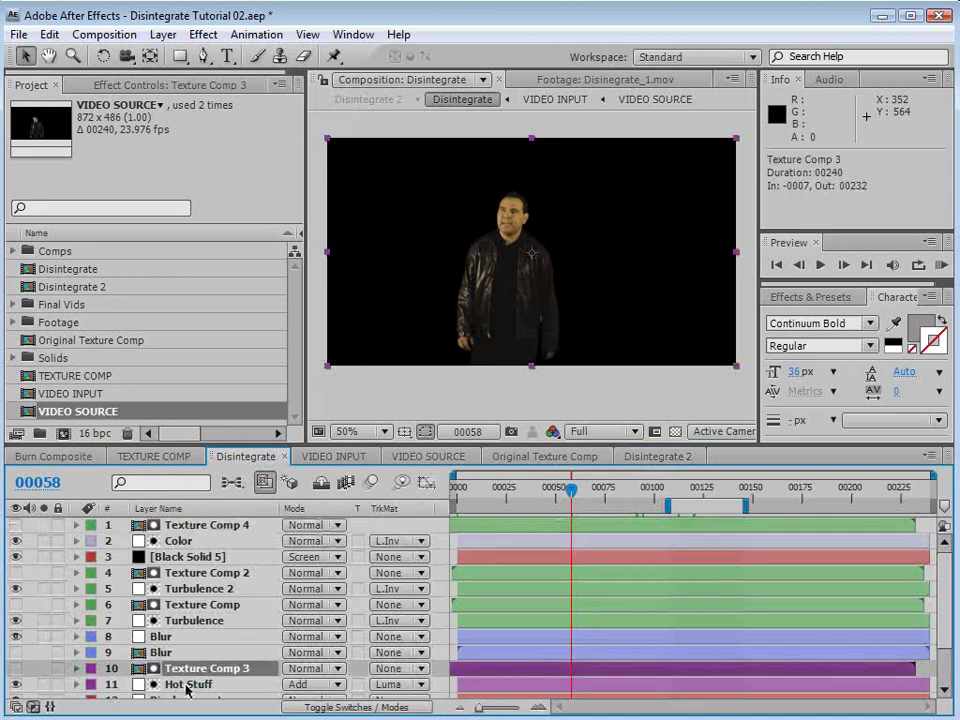
click(42, 670)
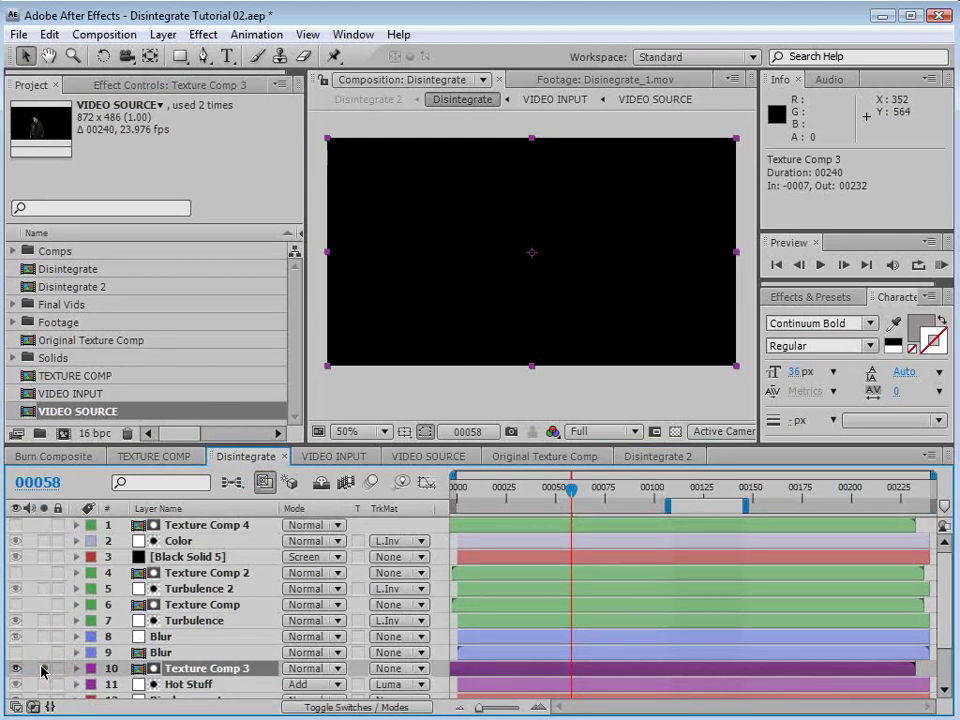
drag(580, 489, 684, 498)
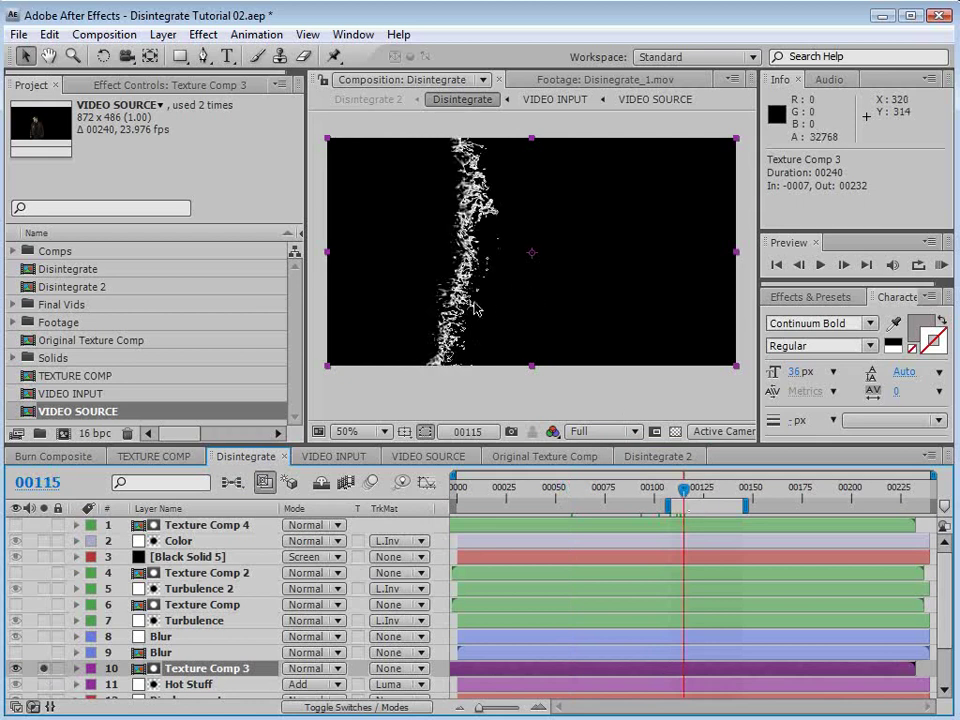
click(43, 668)
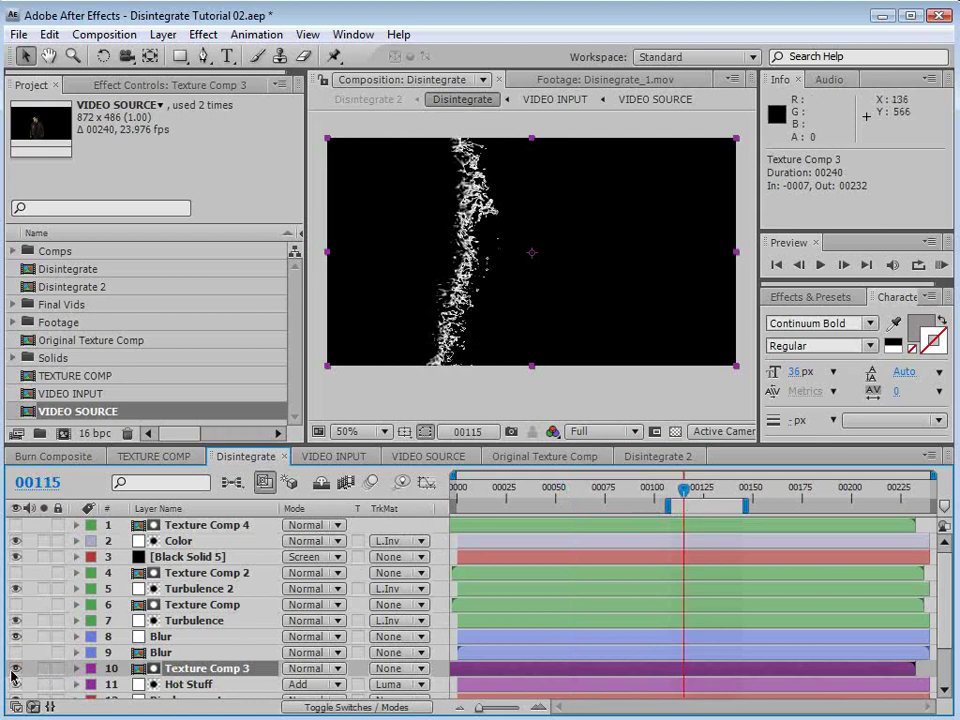
click(15, 669)
Step: Copy the Texture Comp 3 layer from Disintegrate and paste it at the top of Disintegrate 2
click(197, 670)
click(49, 34)
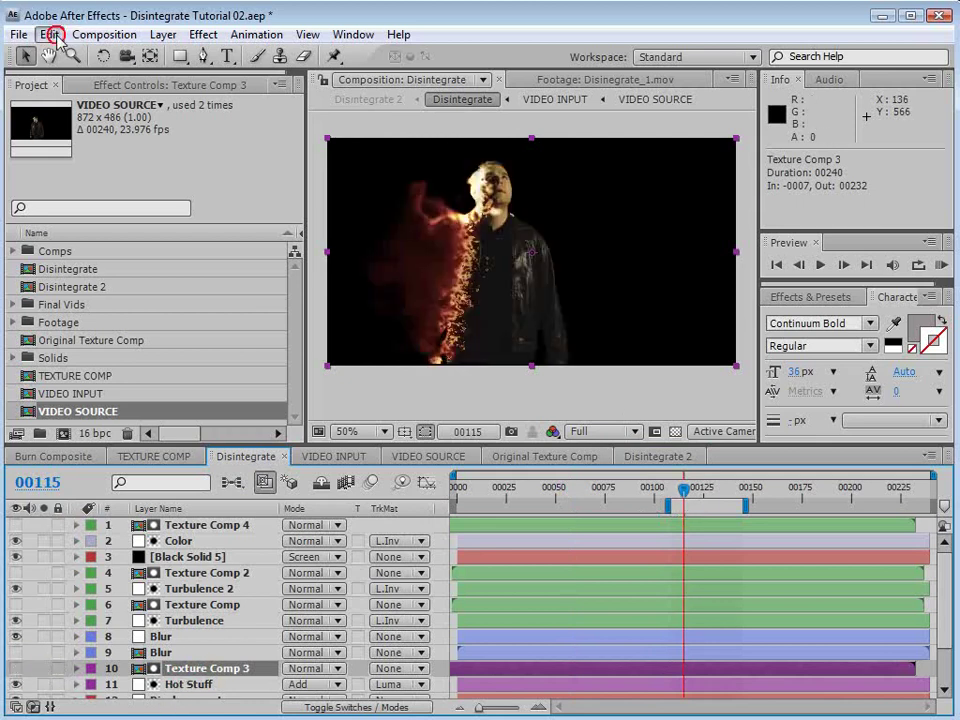
click(90, 148)
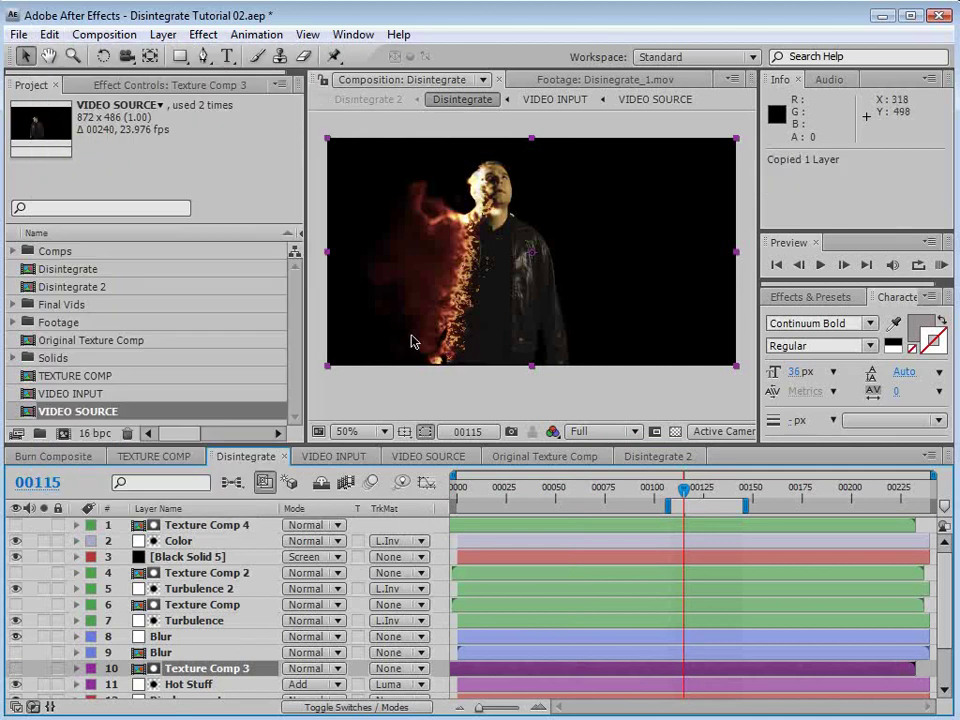
click(657, 456)
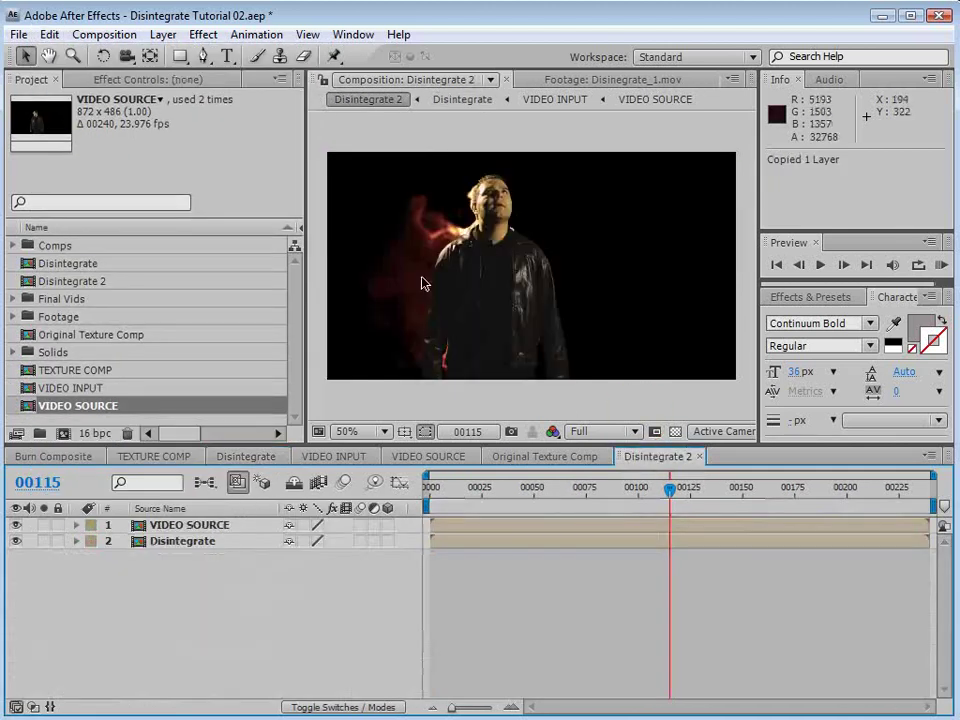
click(49, 34)
click(82, 186)
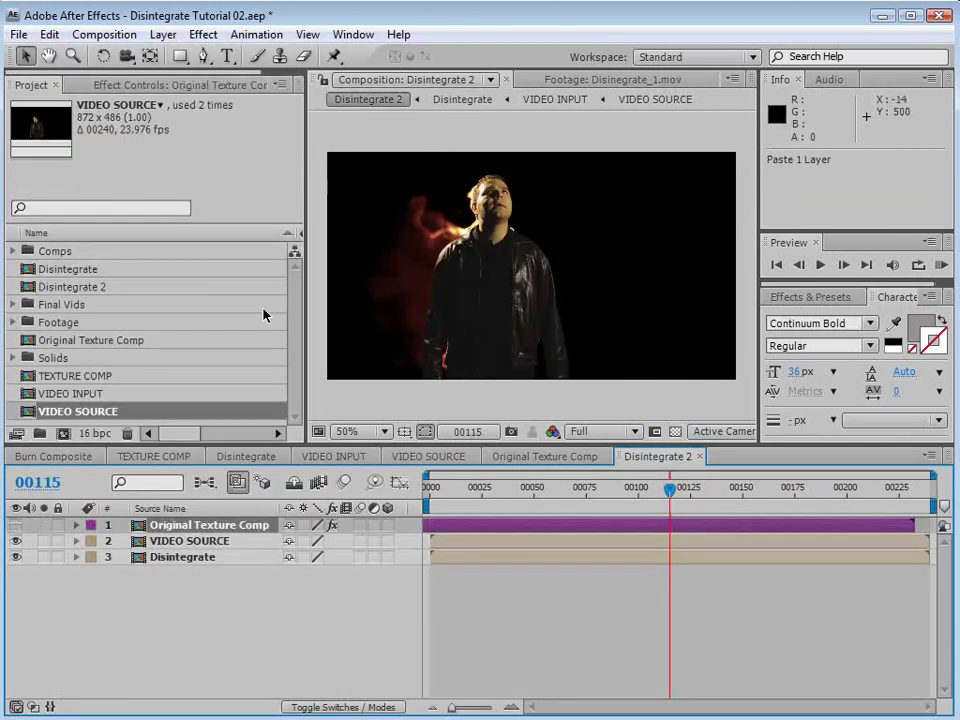
Step: Collapse the Curves, Fast Blur and Turbulent Displace settings on the pasted texture layer and turn off its Colorama effect
click(56, 85)
click(13, 121)
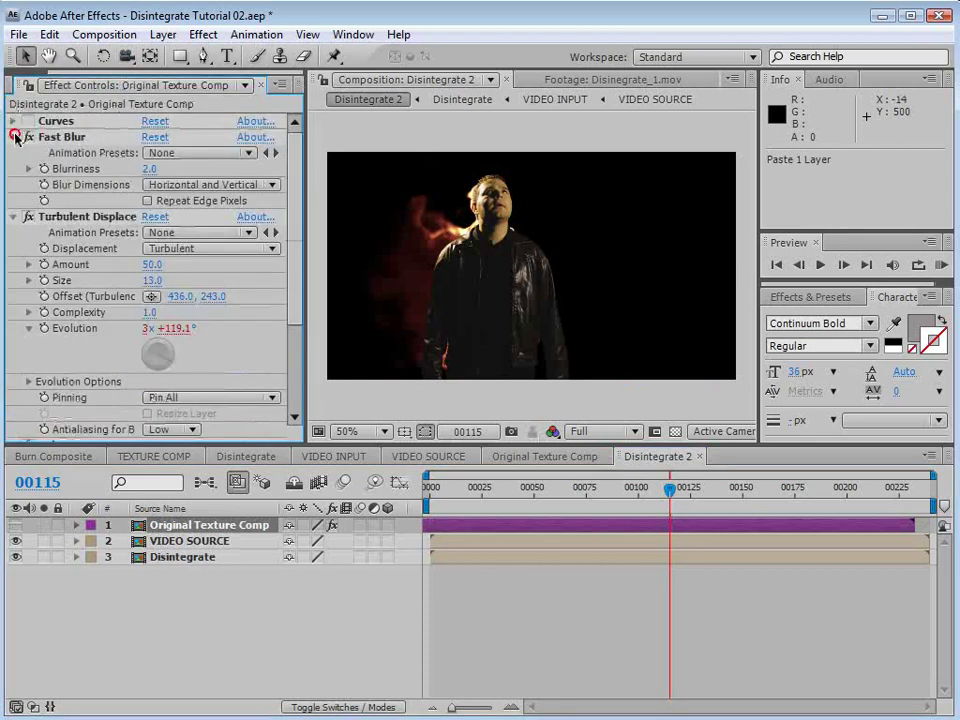
click(14, 137)
click(13, 153)
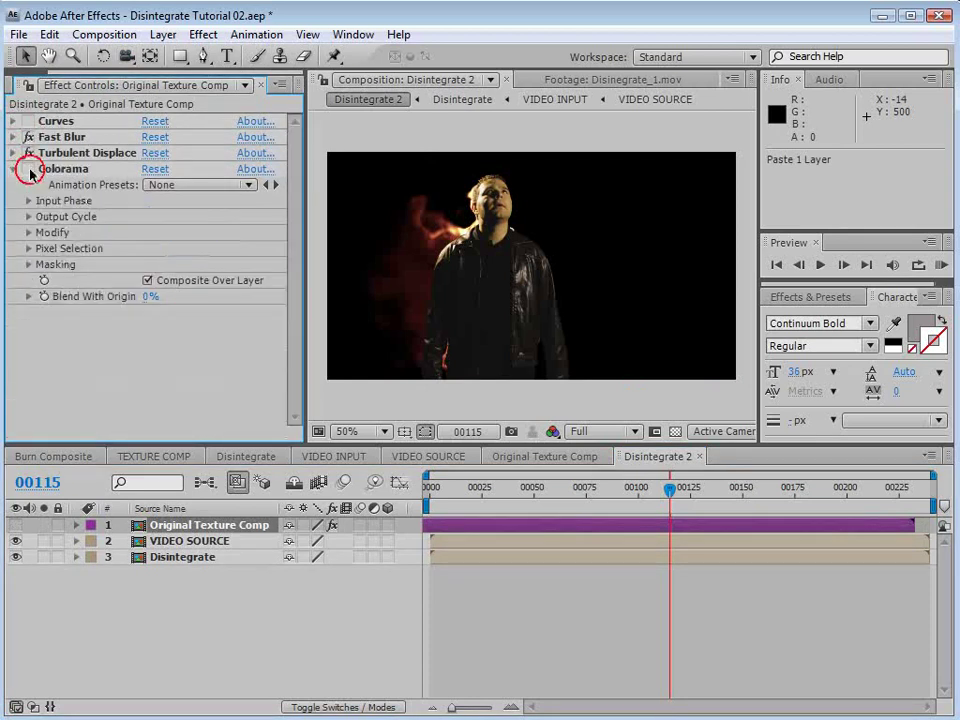
Step: Make the Original Texture Comp layer visible, move to frame 125 and turn off its Turbulent Displace effect
click(15, 525)
click(670, 492)
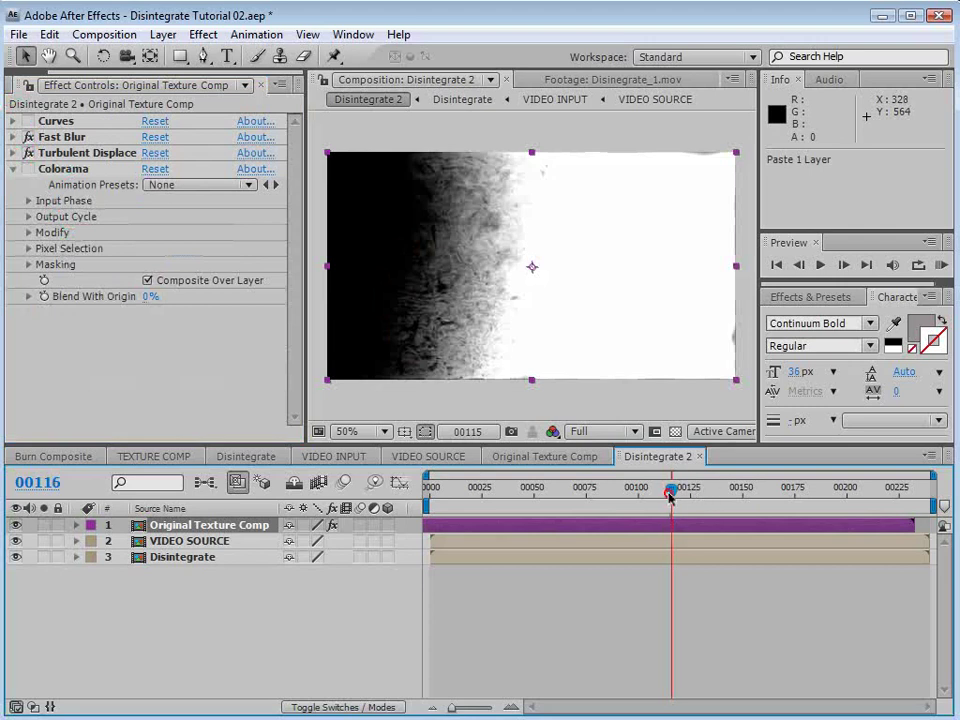
drag(670, 496, 689, 512)
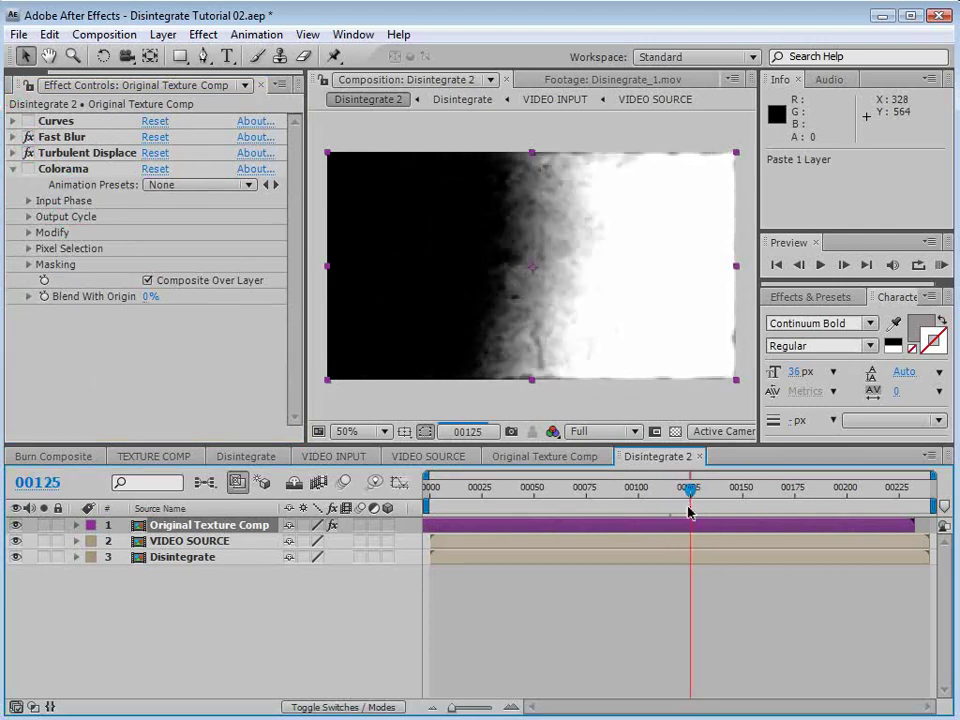
click(27, 154)
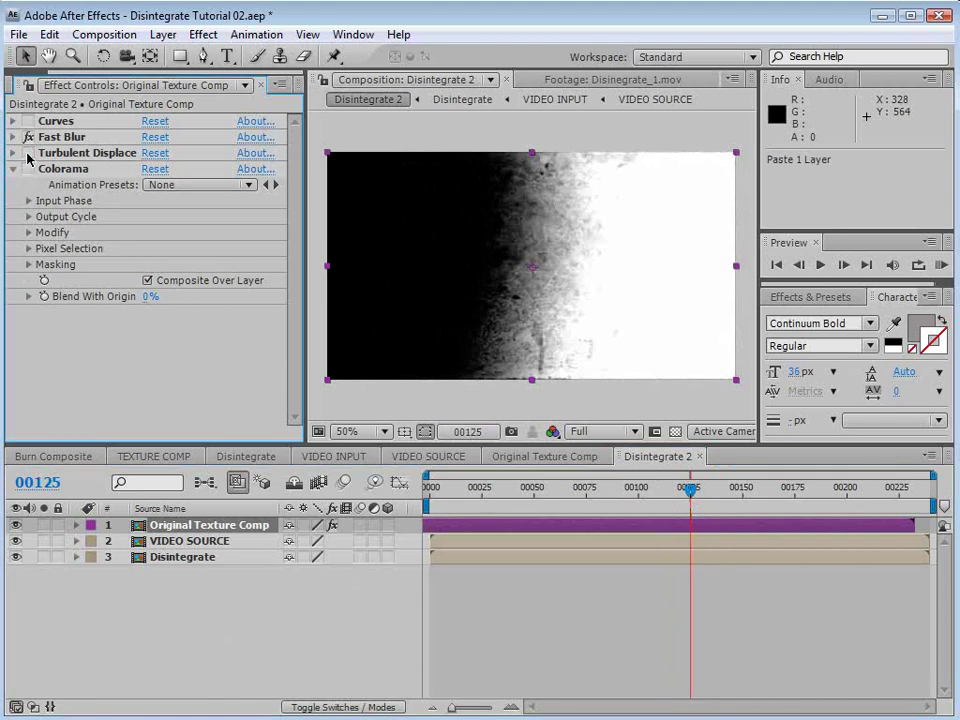
Step: Solo the VIDEO SOURCE layer and set its track matte to Luma, viewing frame 115 over the transparency grid
click(188, 544)
click(44, 541)
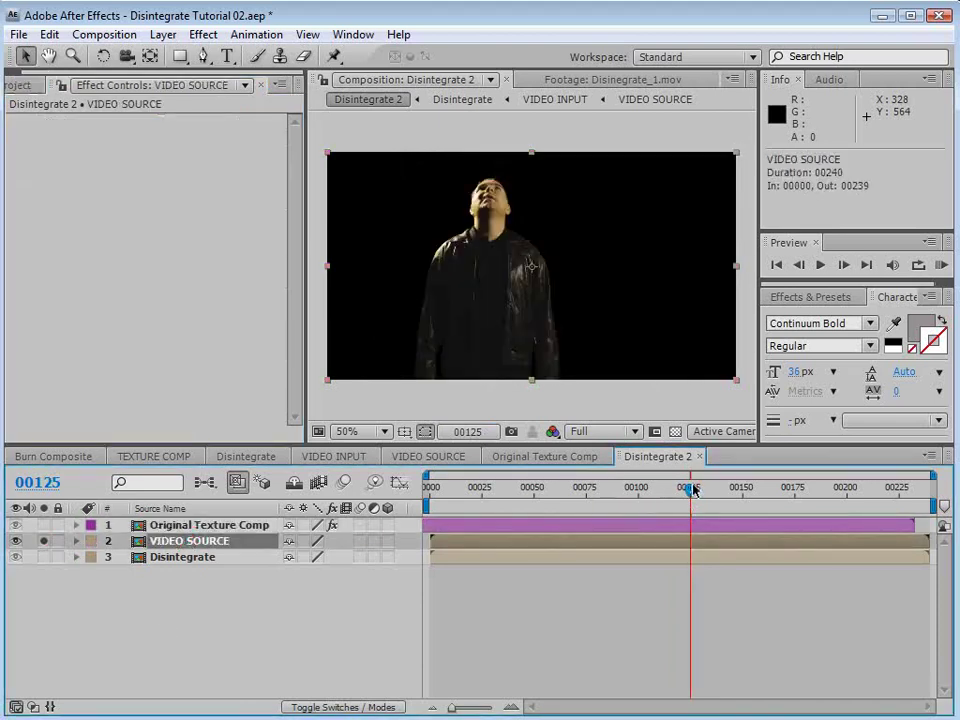
mouse_move(694, 489)
mouse_down()
mouse_move(716, 530)
mouse_move(695, 510)
mouse_up()
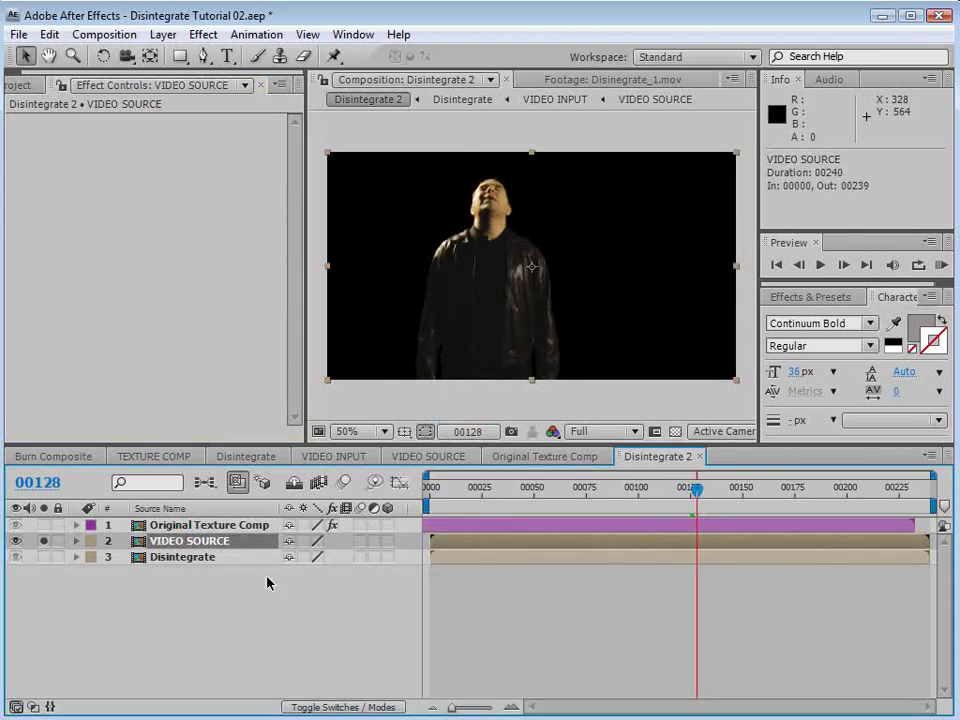
click(321, 707)
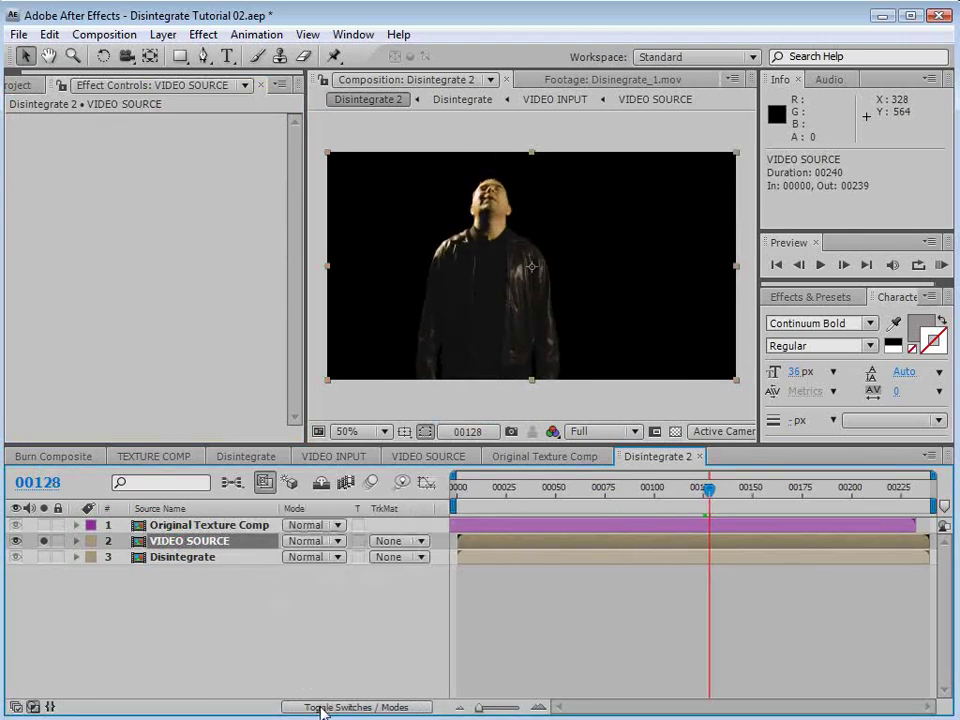
click(398, 545)
click(408, 613)
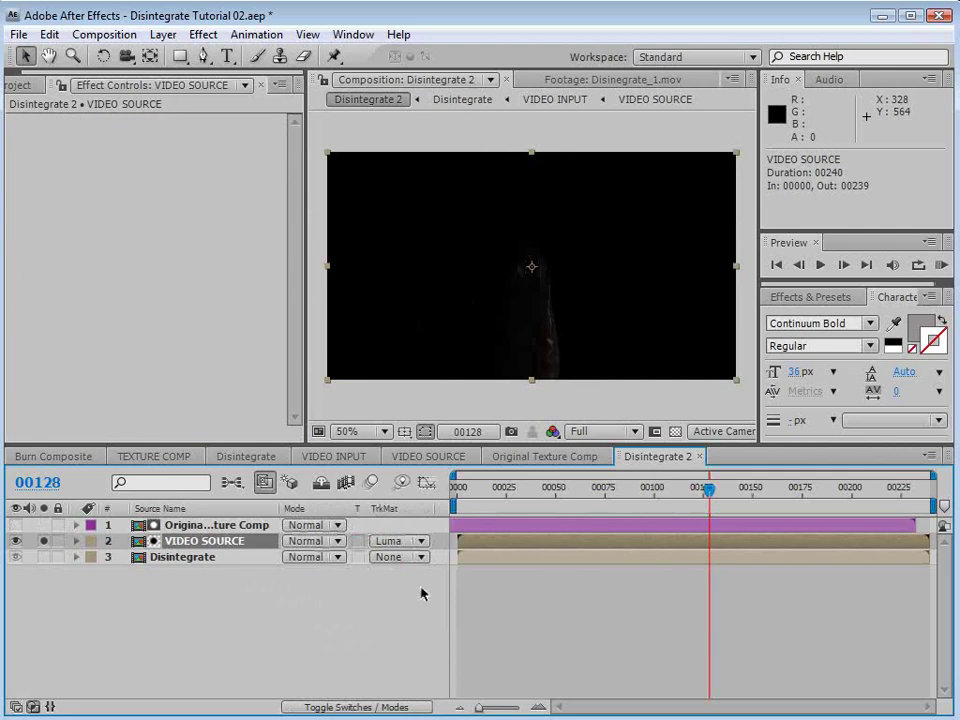
drag(709, 490, 685, 493)
click(675, 432)
Step: Turn on the Curves effect of the Original Texture Comp layer and place it after Fast Blur in the effect order
click(190, 525)
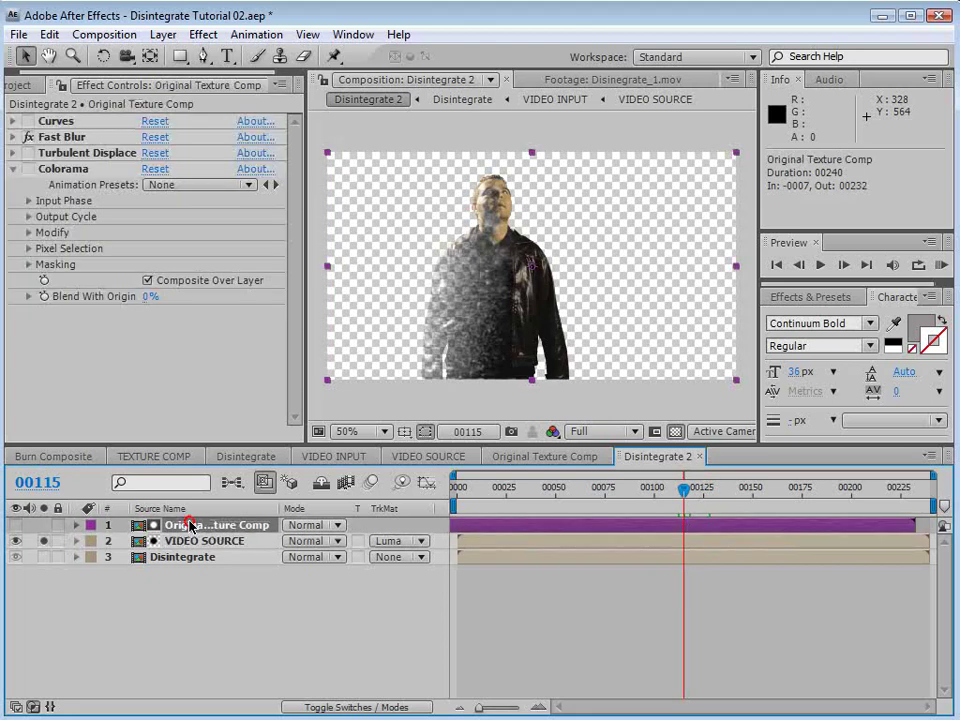
click(29, 121)
drag(68, 127, 30, 139)
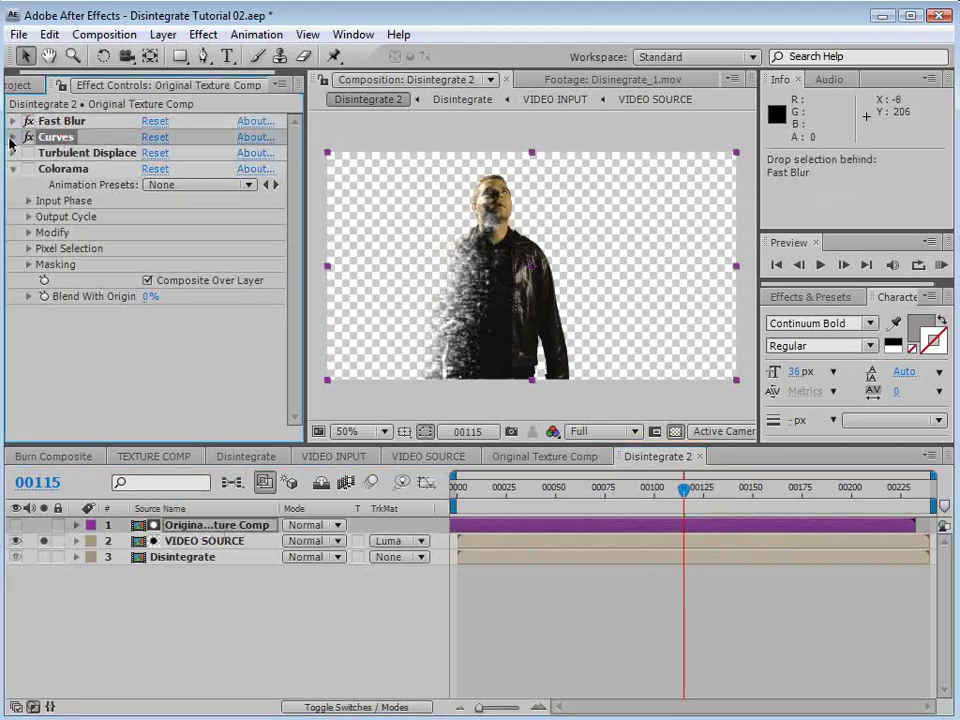
Step: Steepen the texture layer's RGB curve by bringing its lower and upper points toward the middle to harden the matte edge
click(13, 137)
drag(111, 328, 109, 336)
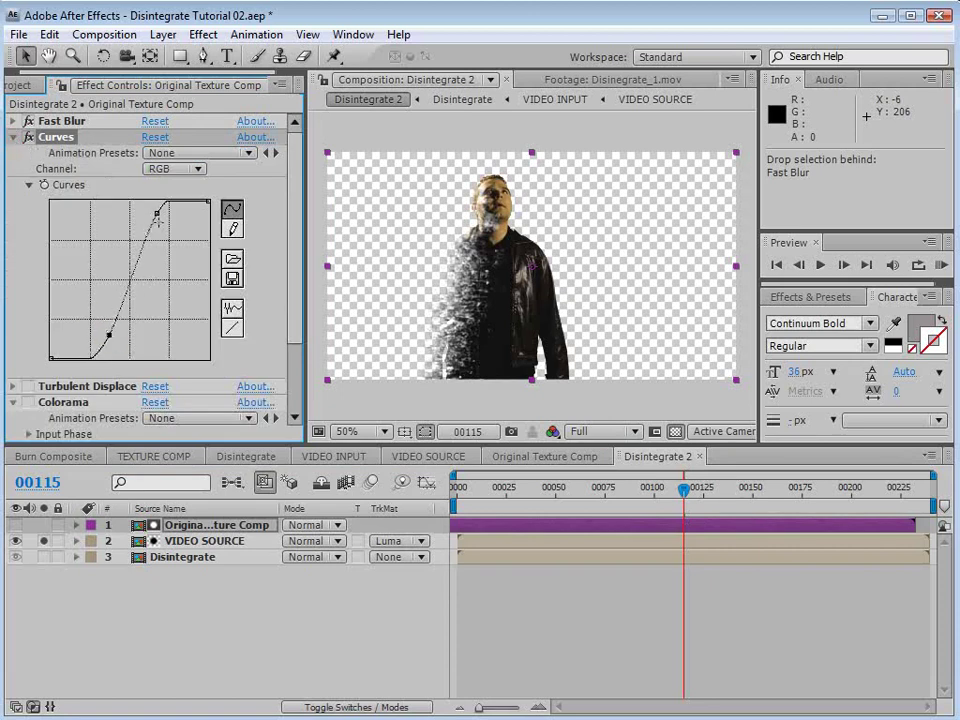
drag(157, 215, 136, 209)
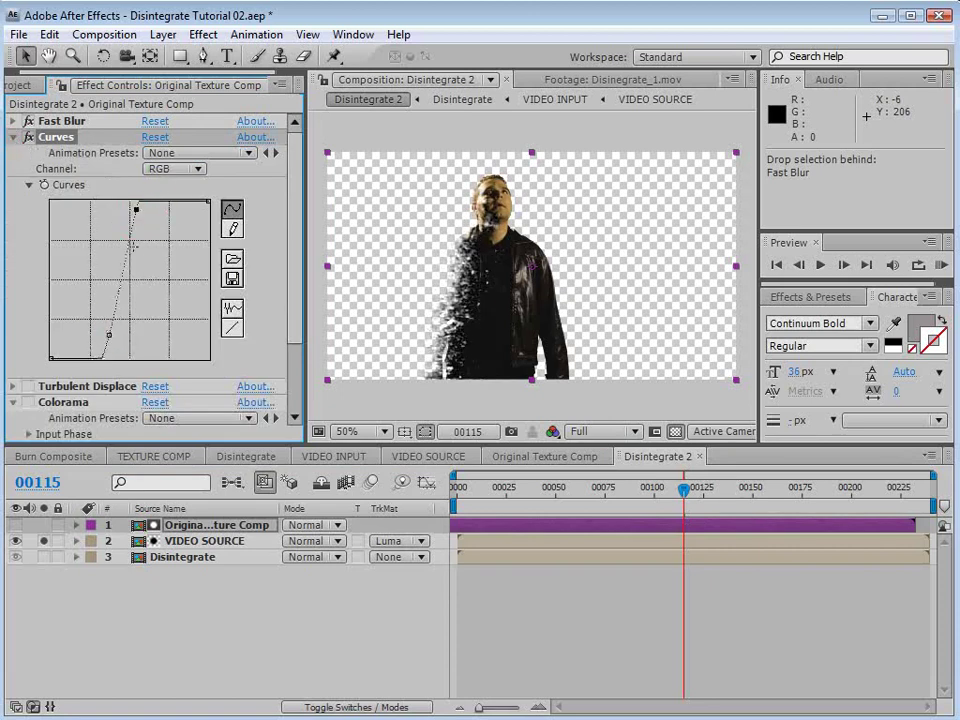
drag(110, 335, 114, 335)
scroll(463, 332, up, 1)
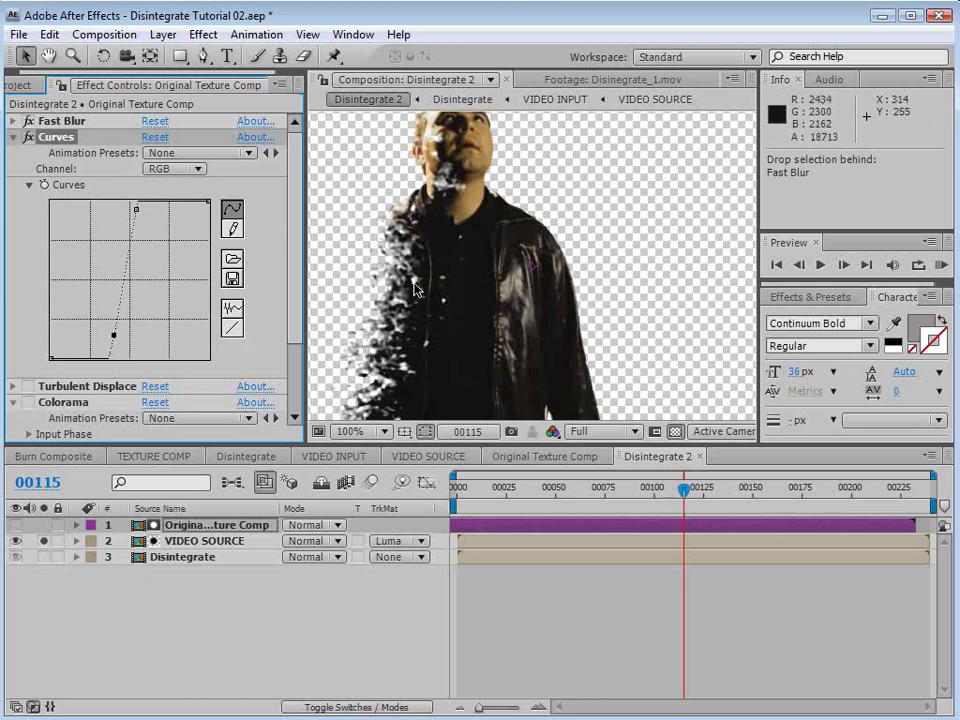
drag(118, 336, 120, 336)
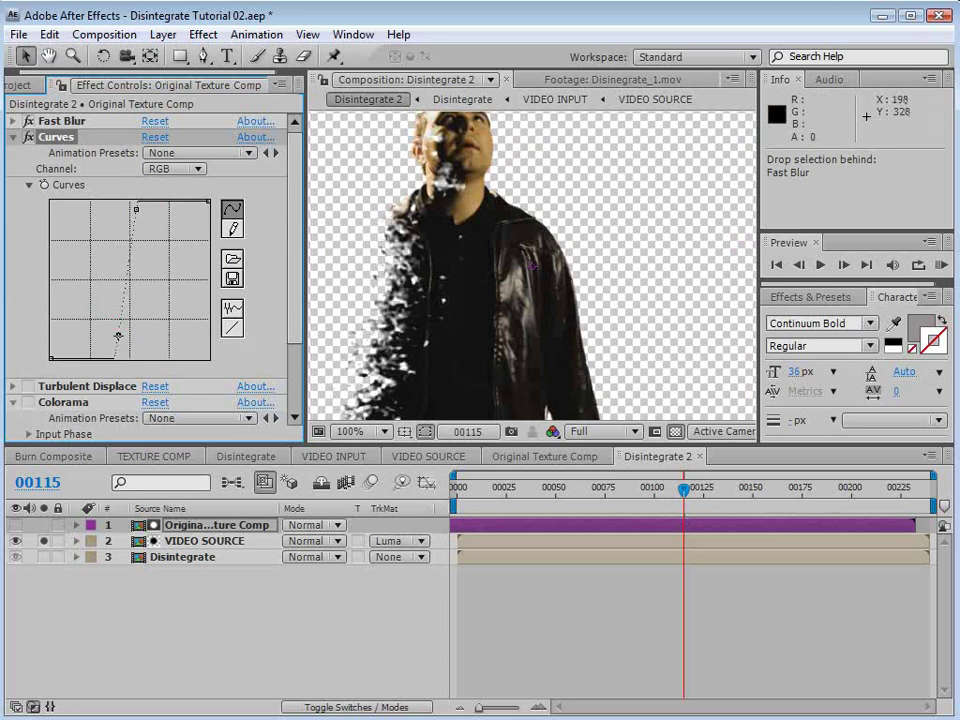
Step: Unsolo VIDEO SOURCE so it is composited over the Disintegrate layer, with the whole frame in view
click(522, 652)
click(43, 540)
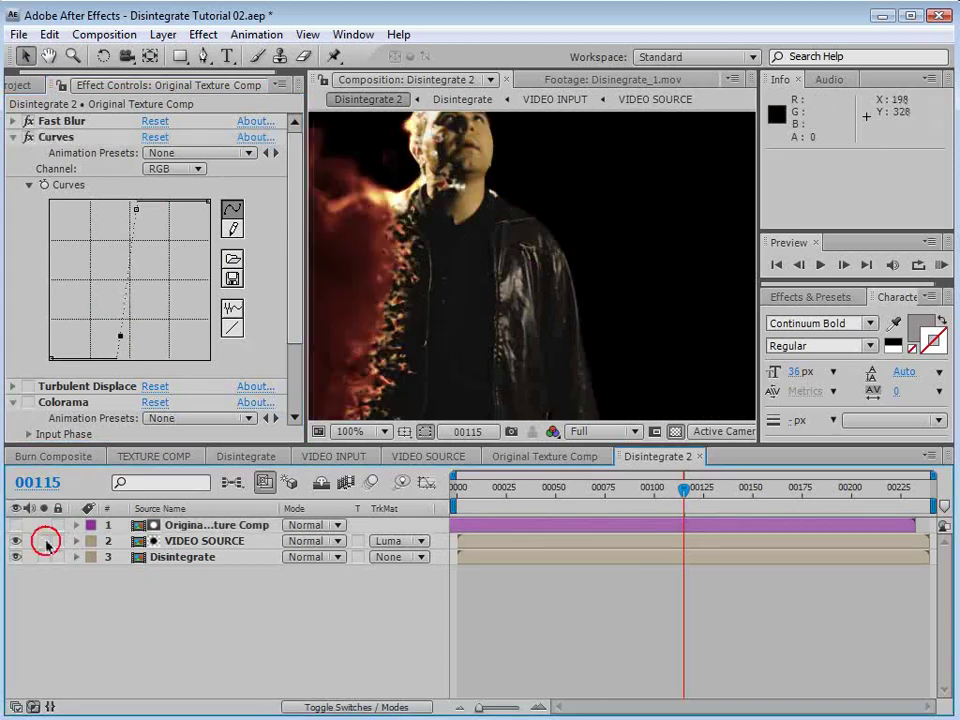
key(h)
scroll(405, 333, down, 1)
key(v)
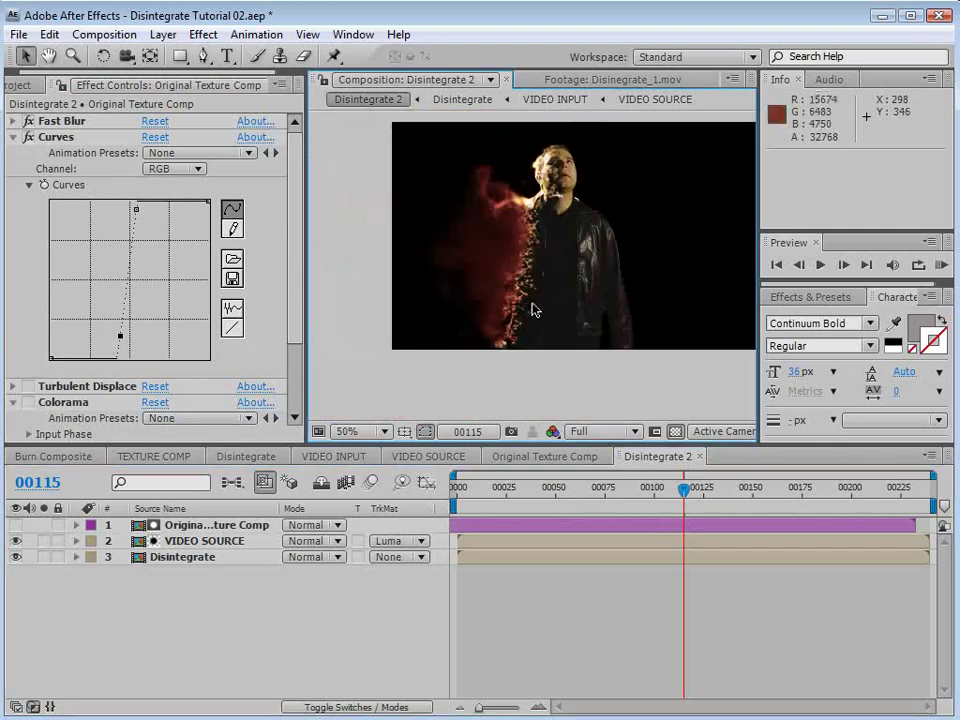
Step: Slide the Original Texture Comp layer three frames earlier so its in point is at -0010
click(197, 524)
scroll(505, 228, up, 1)
key(h)
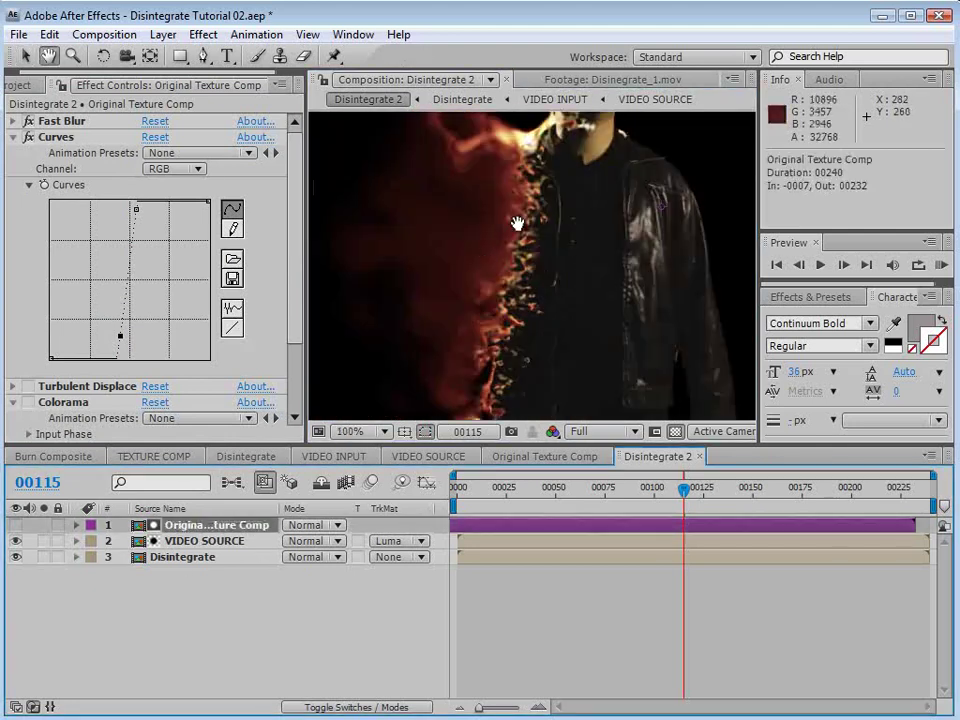
drag(516, 223, 486, 335)
key(v)
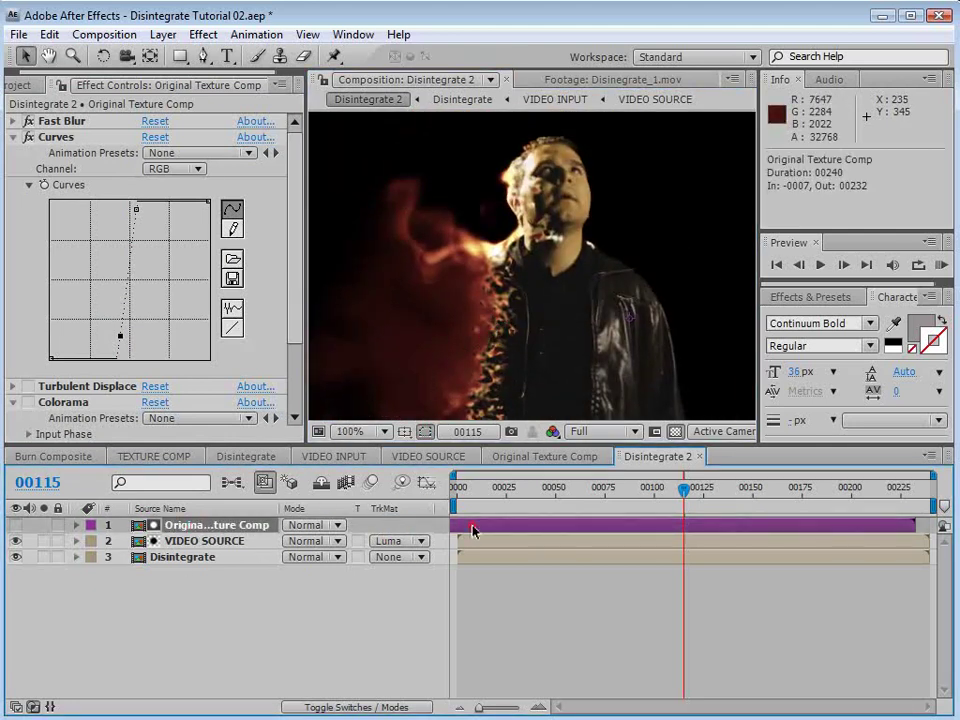
mouse_move(474, 531)
mouse_down()
mouse_move(459, 536)
mouse_move(467, 540)
mouse_up()
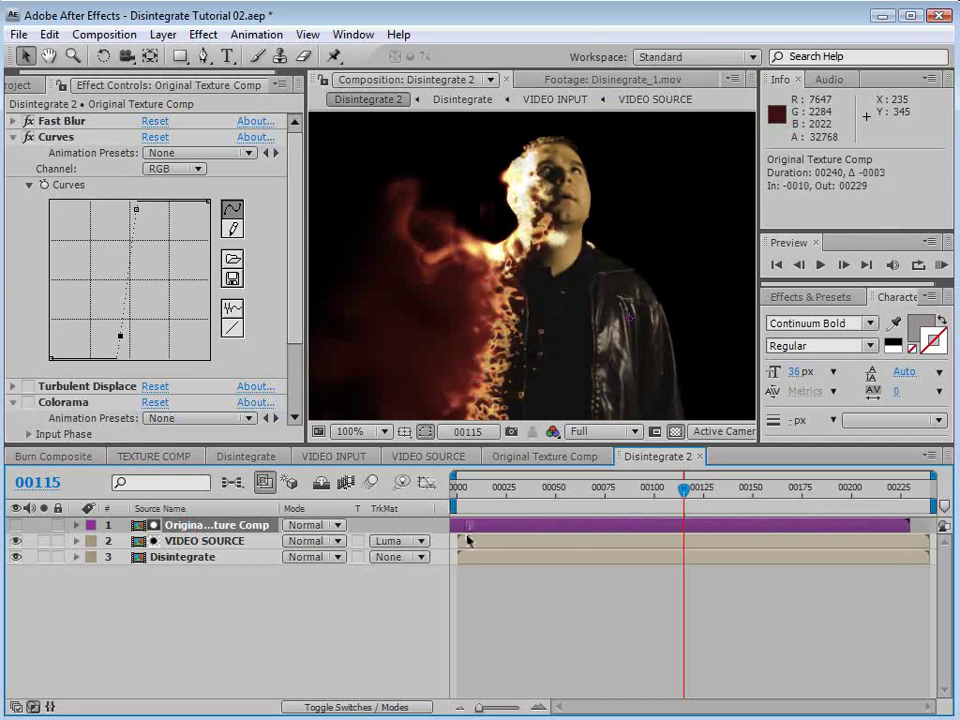
Step: Compare the composite with VIDEO SOURCE hidden and visible over the Disintegrate layer, checking frames 83 and 115
drag(664, 505, 621, 505)
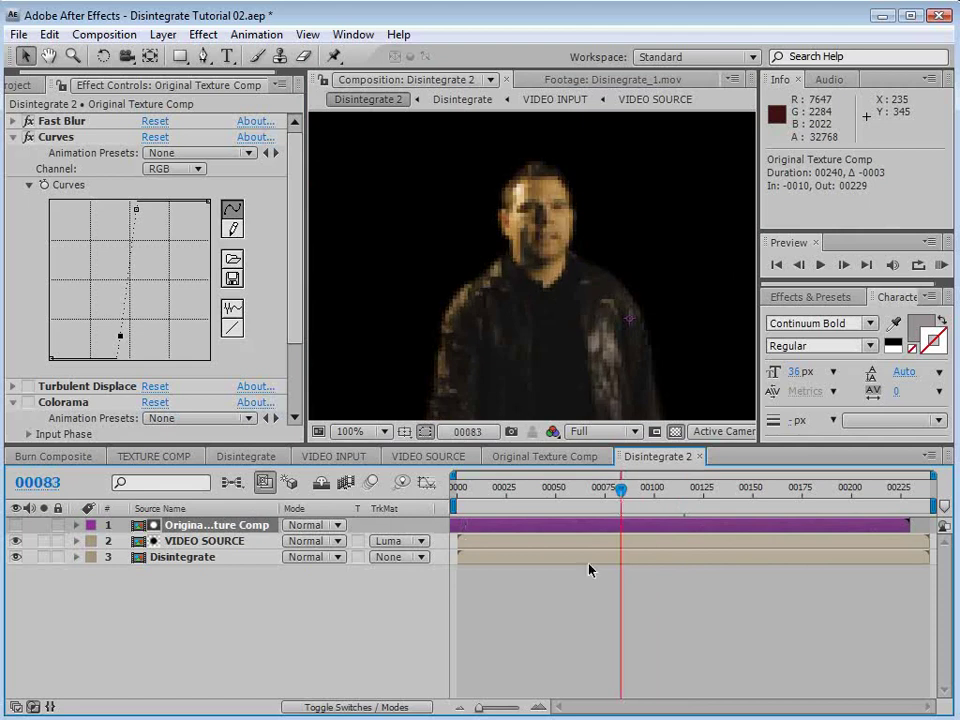
click(203, 540)
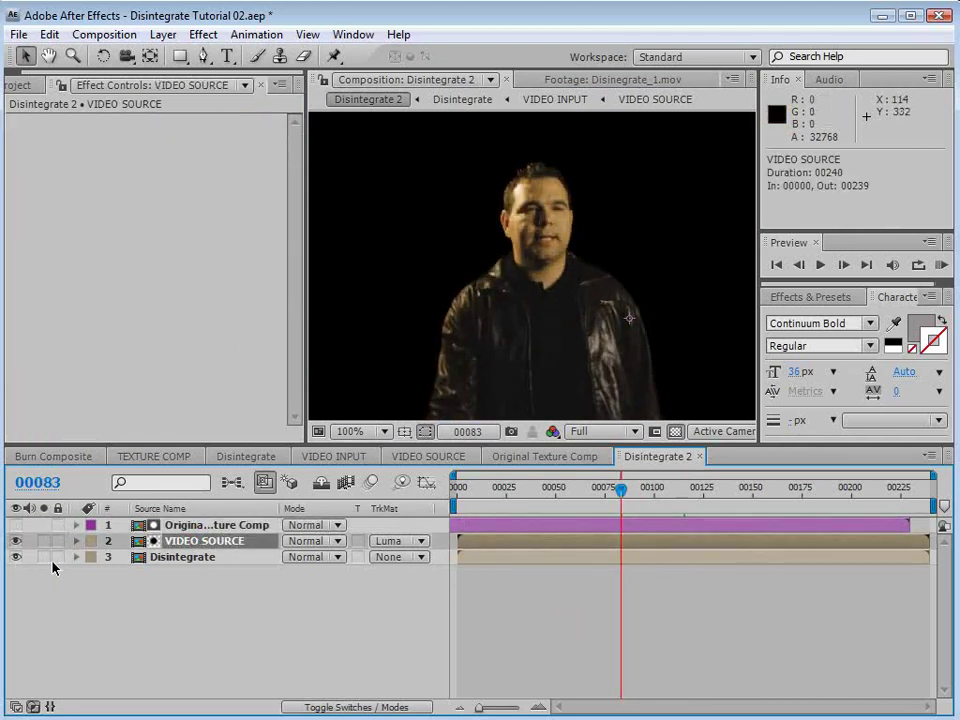
click(15, 540)
click(161, 558)
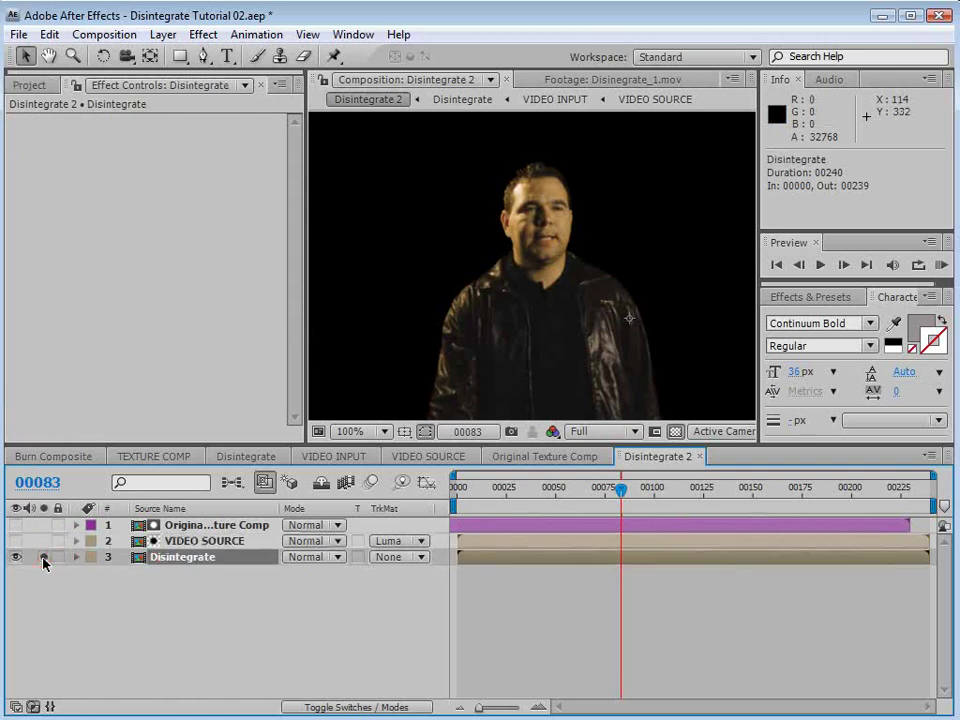
drag(621, 489, 684, 489)
click(14, 541)
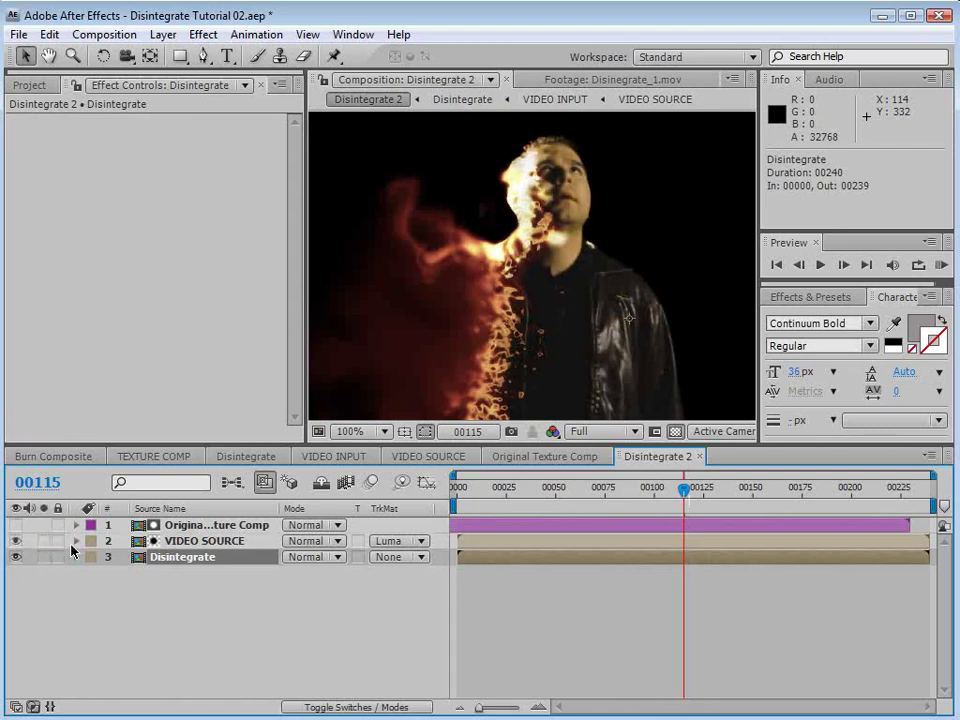
click(189, 540)
click(549, 424)
scroll(583, 364, down, 2)
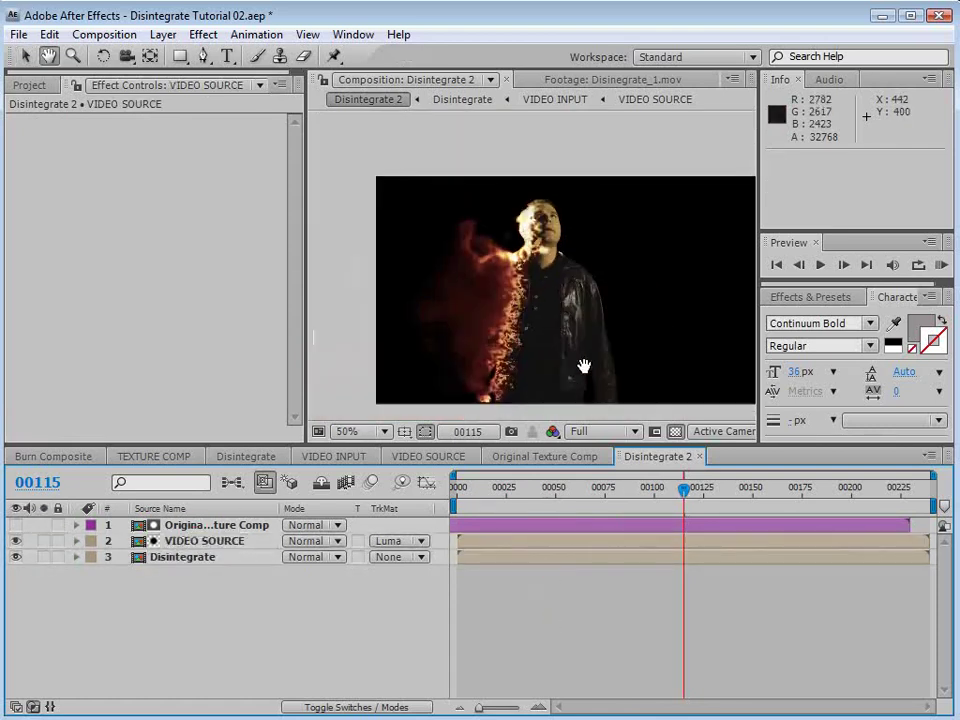
Step: Save the project and add the BG image from the Footage folder as the lowest layer of Disintegrate 2
key(ctrl+s)
click(30, 85)
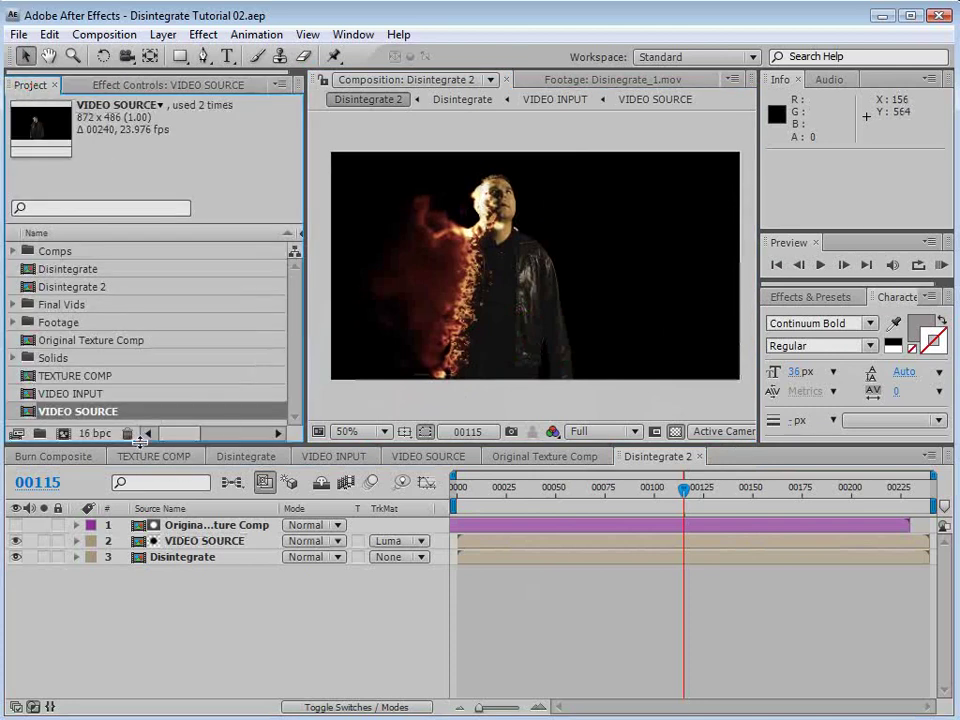
drag(228, 428, 228, 477)
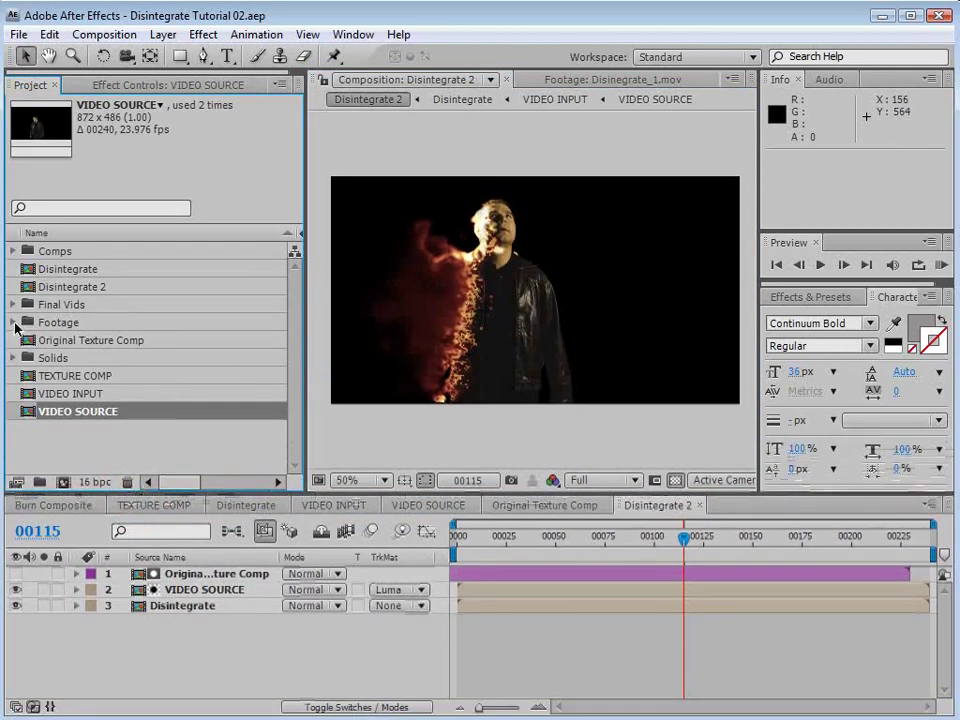
click(13, 322)
click(66, 376)
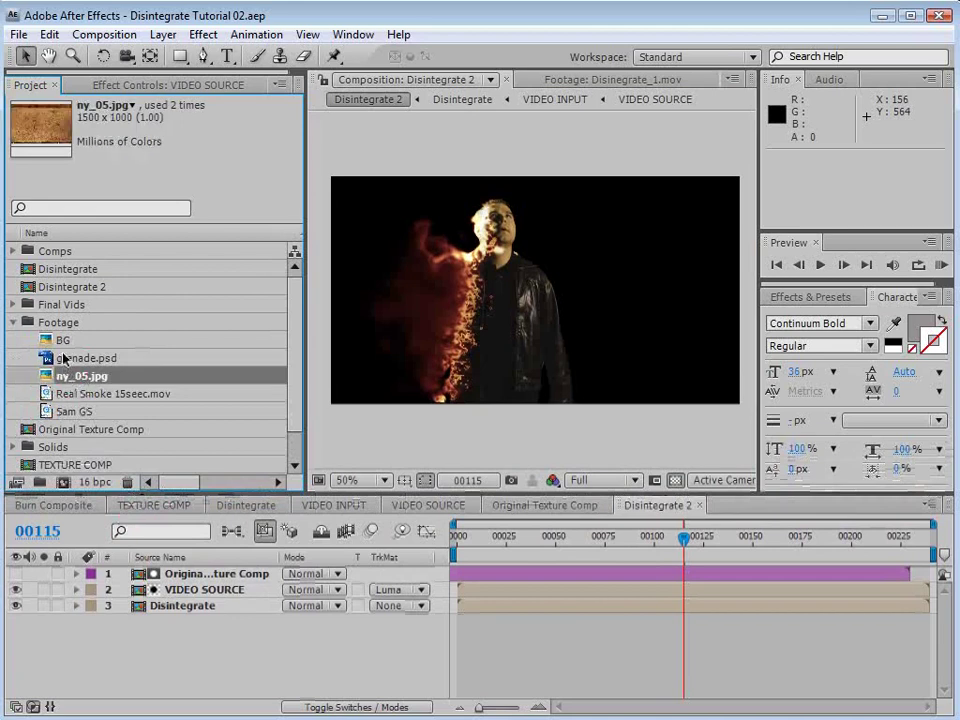
click(64, 340)
drag(64, 342, 446, 644)
key(comma)
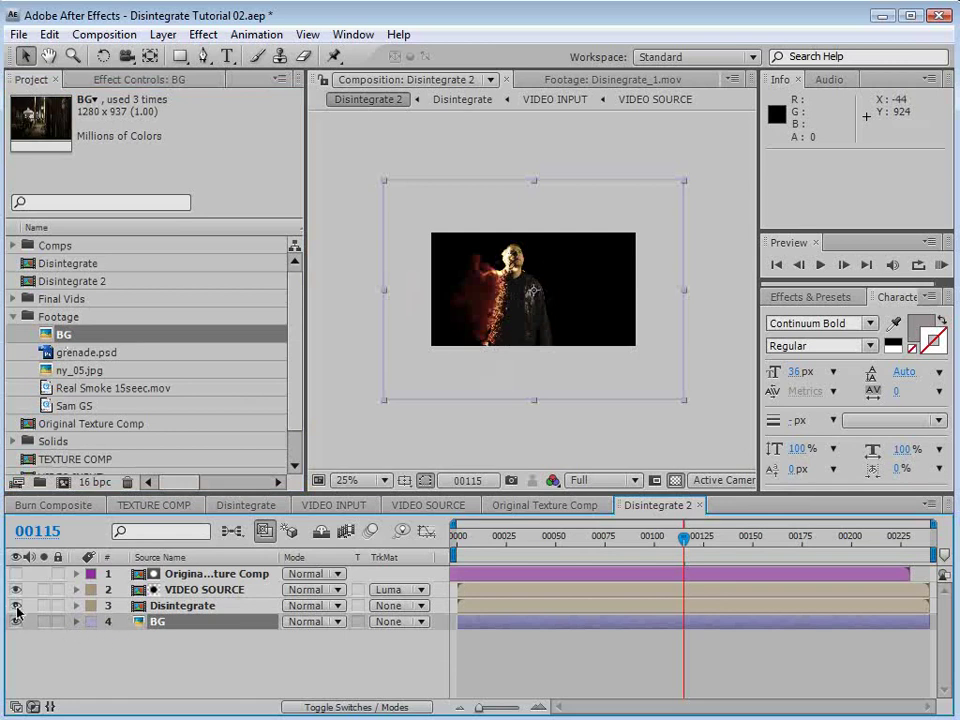
Step: Set the Disintegrate layer's blending mode to Screen over the BG layer
click(197, 606)
key(period)
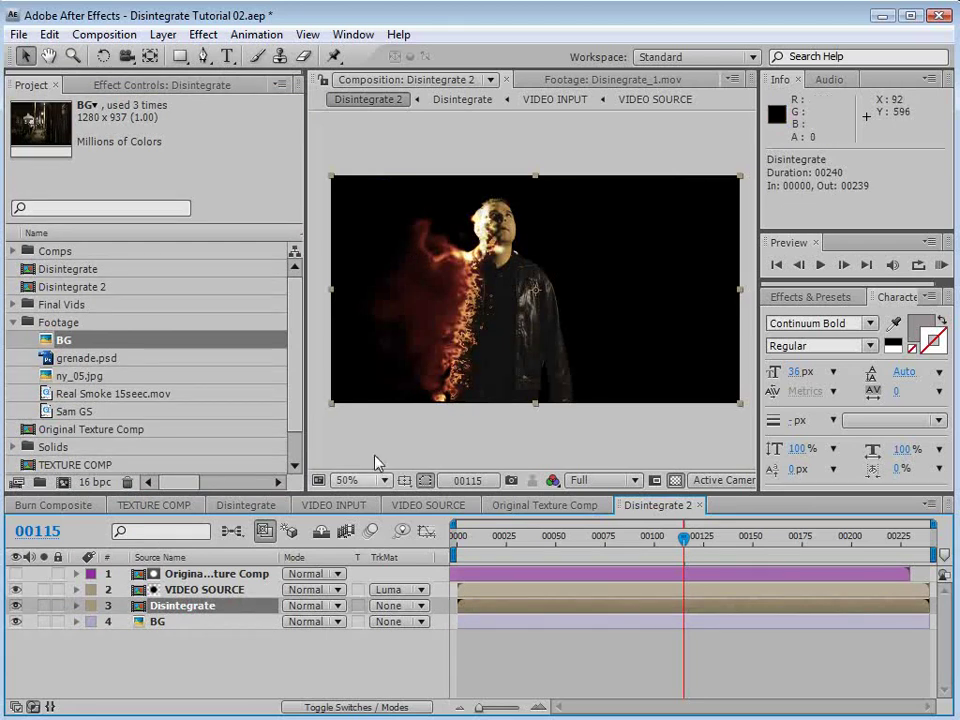
click(312, 606)
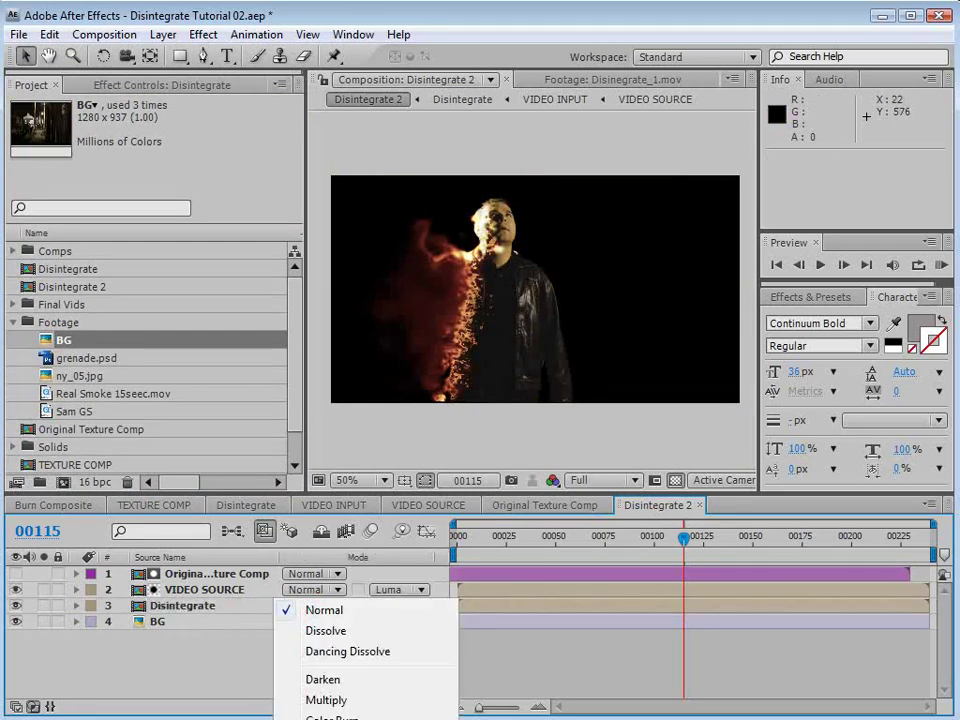
click(330, 719)
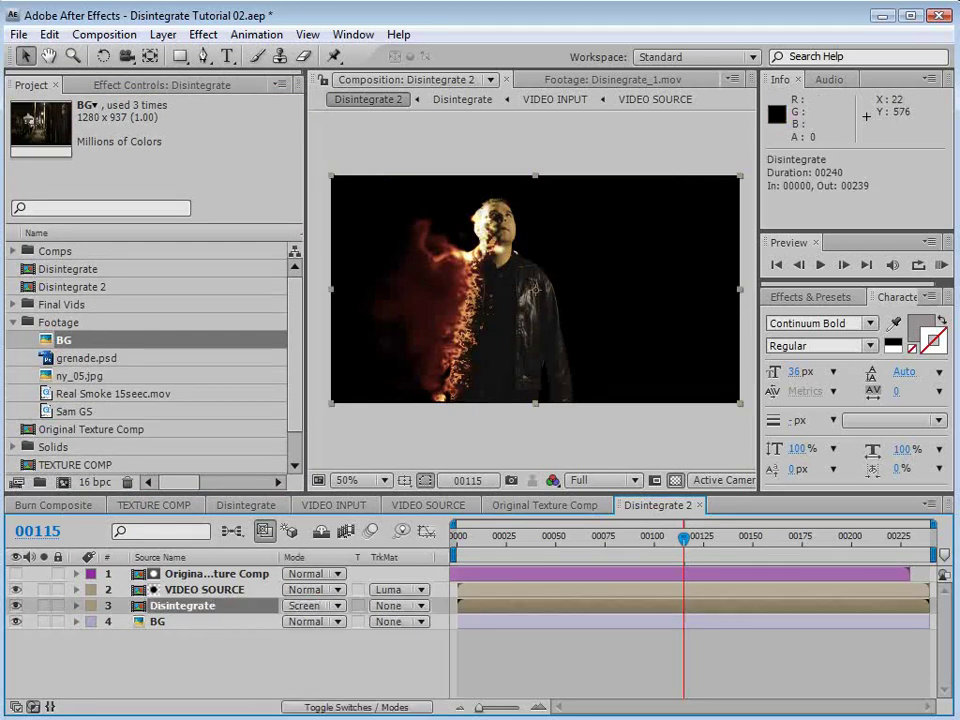
Step: Reposition the BG layer behind the man to position 278, 173
click(155, 621)
key(comma)
drag(695, 307, 361, 294)
key(period)
drag(686, 365, 574, 325)
key(comma)
key(period)
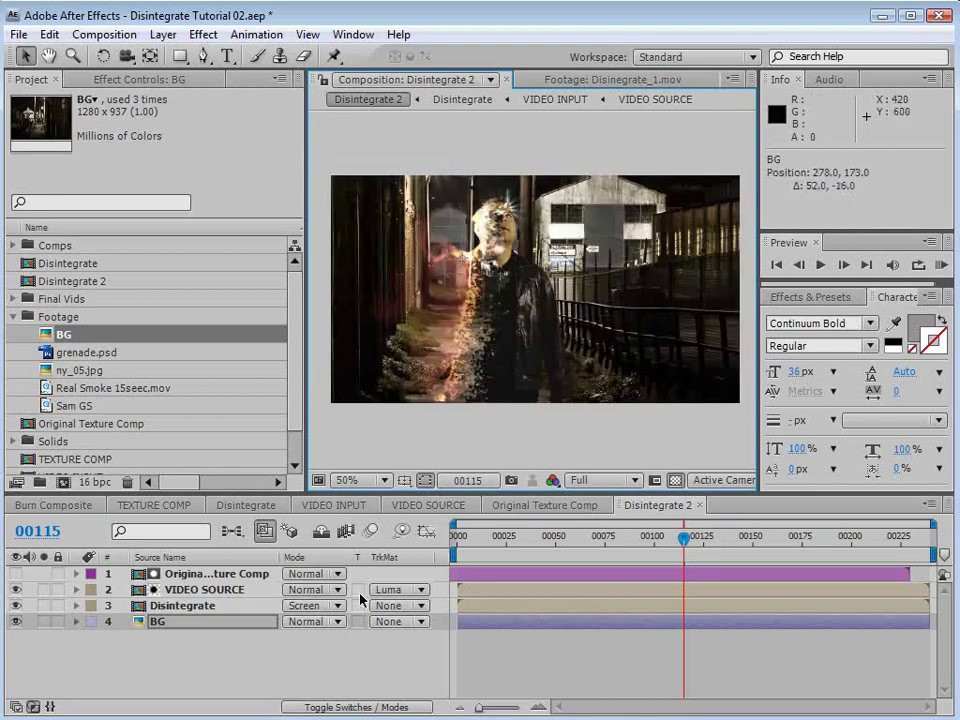
Step: Check the composite at frames 98 and 116, and give the Disintegrate layer an orange label color
drag(660, 540, 650, 540)
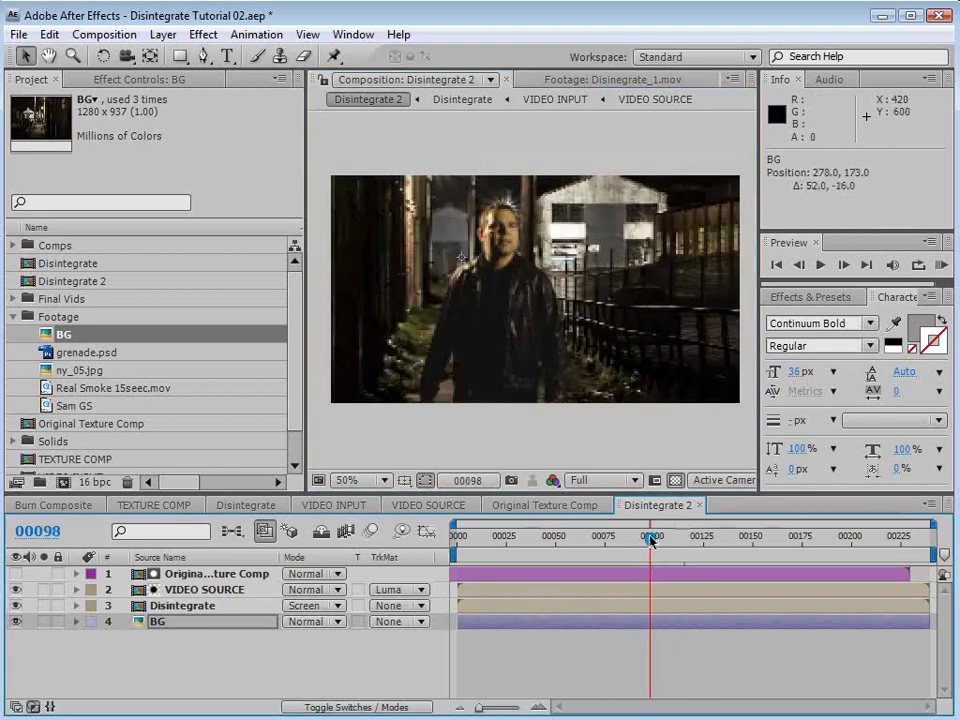
click(620, 630)
key(period)
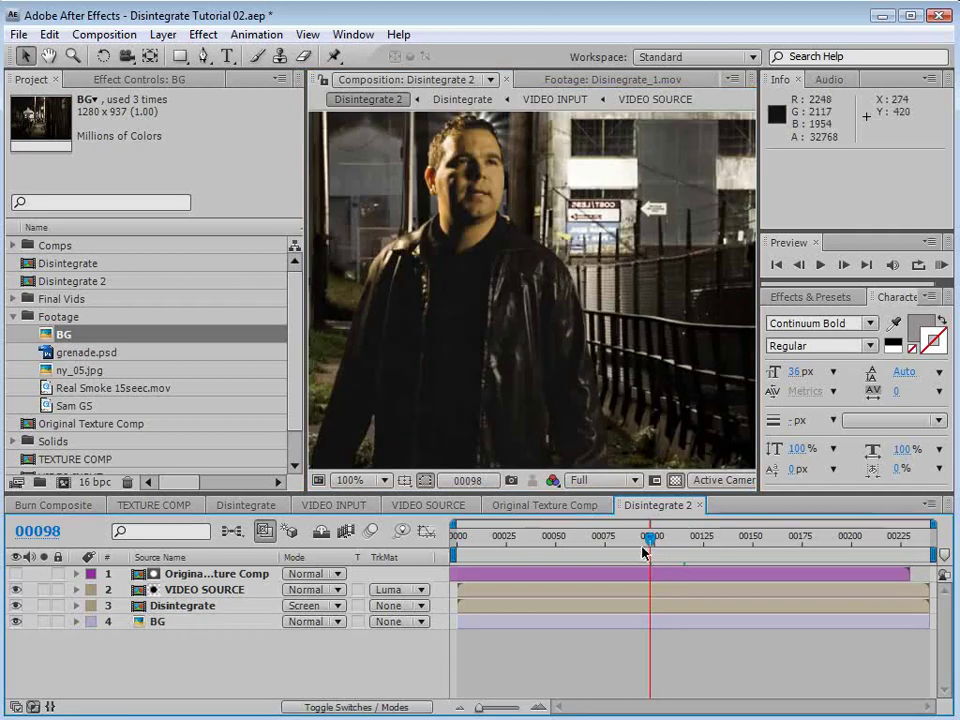
drag(645, 549, 686, 553)
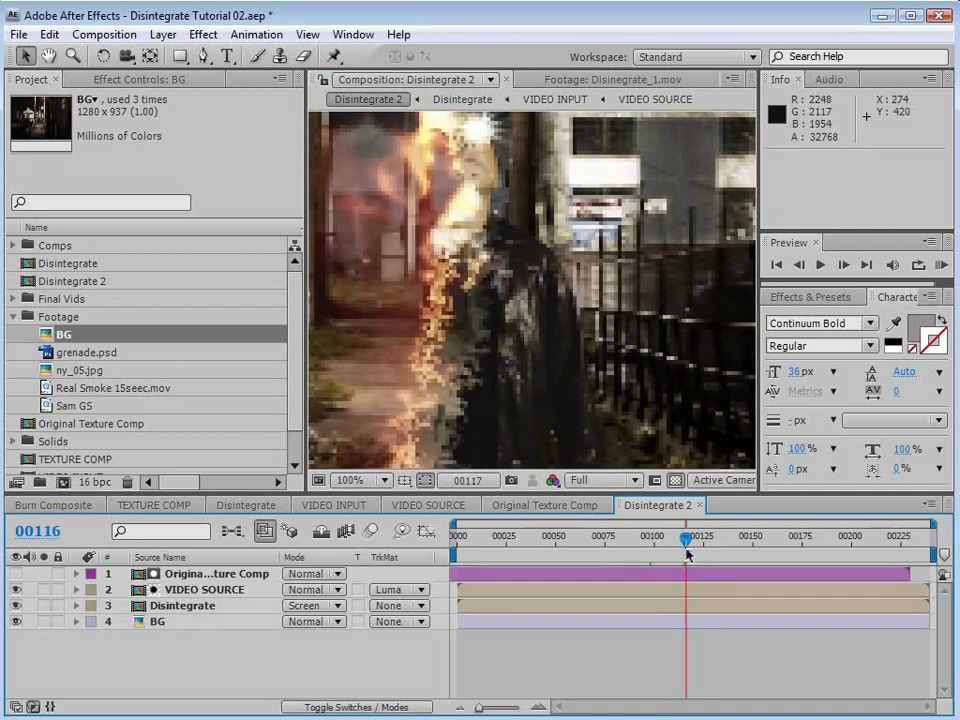
click(187, 608)
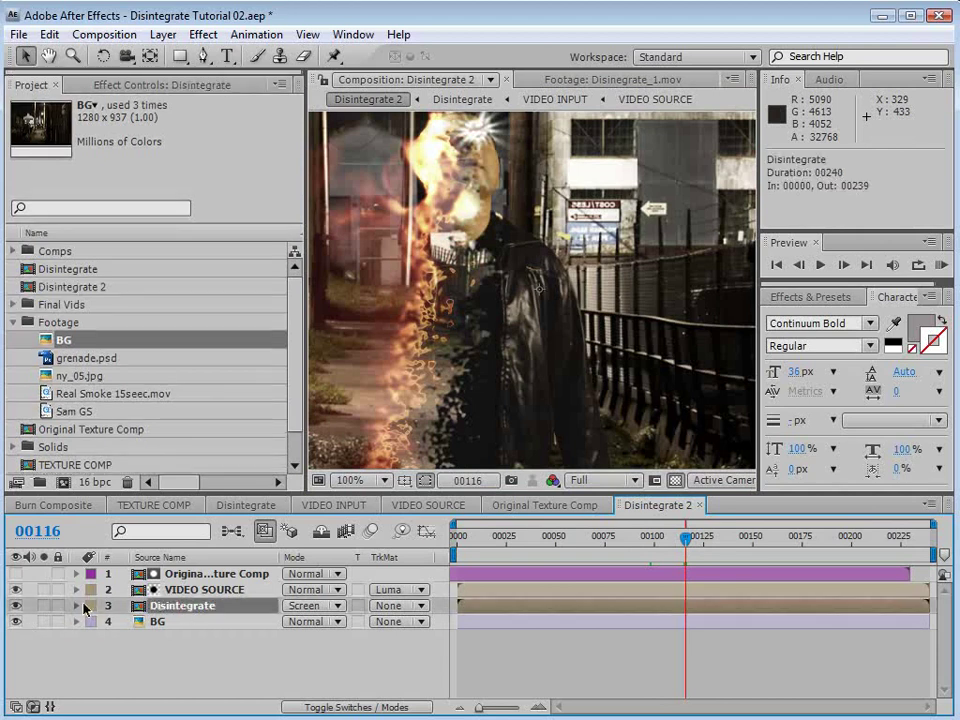
click(91, 606)
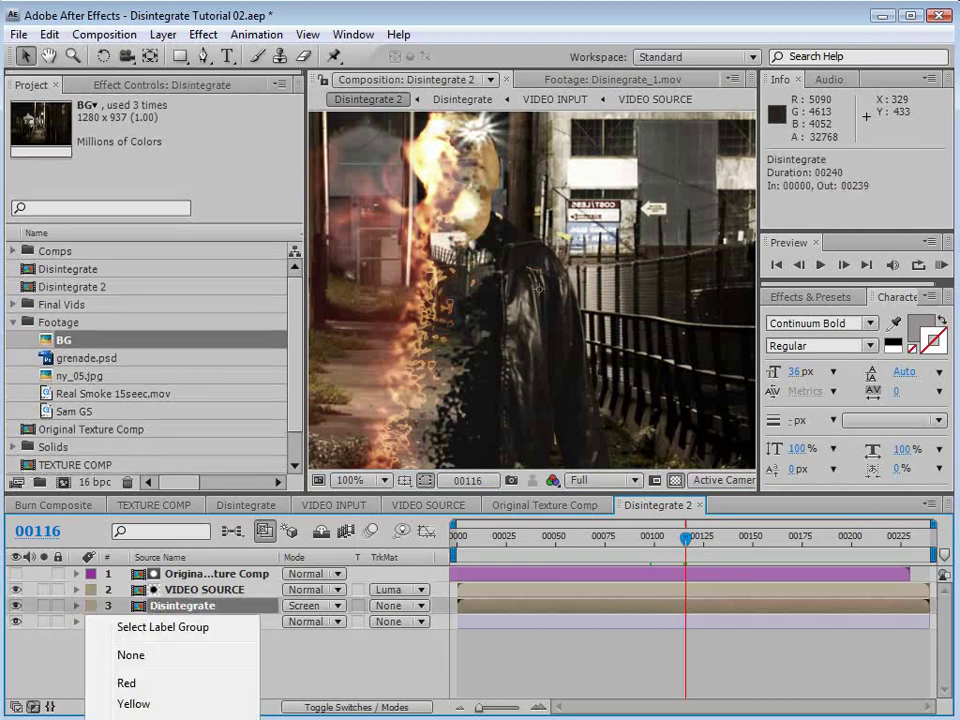
click(170, 719)
click(276, 652)
click(177, 607)
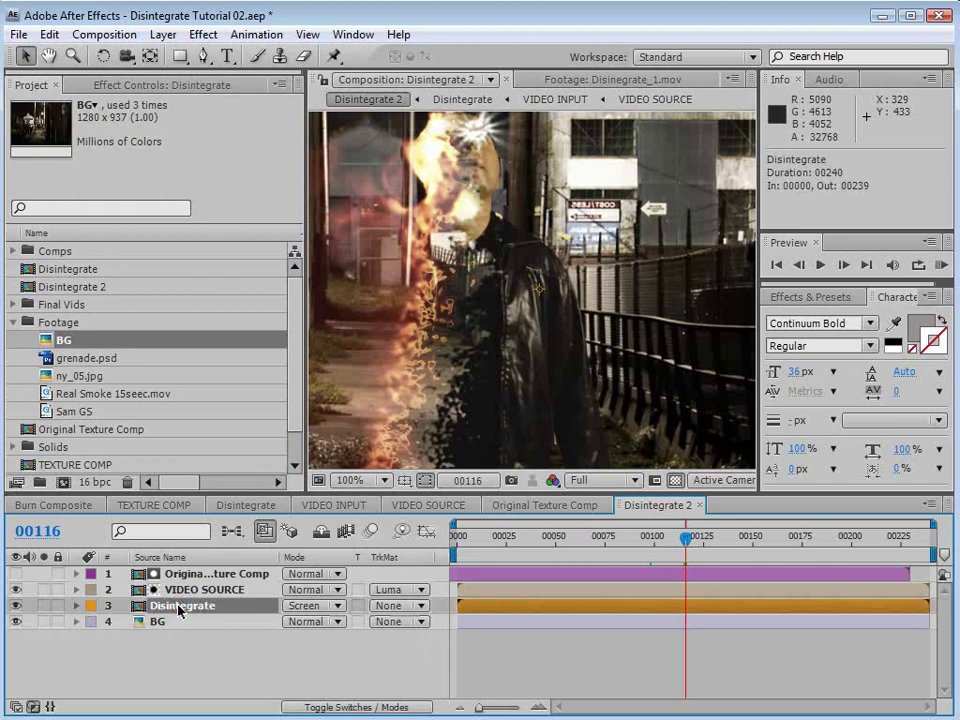
Step: Rename the VIDEO SOURCE layer as Top Video
click(185, 592)
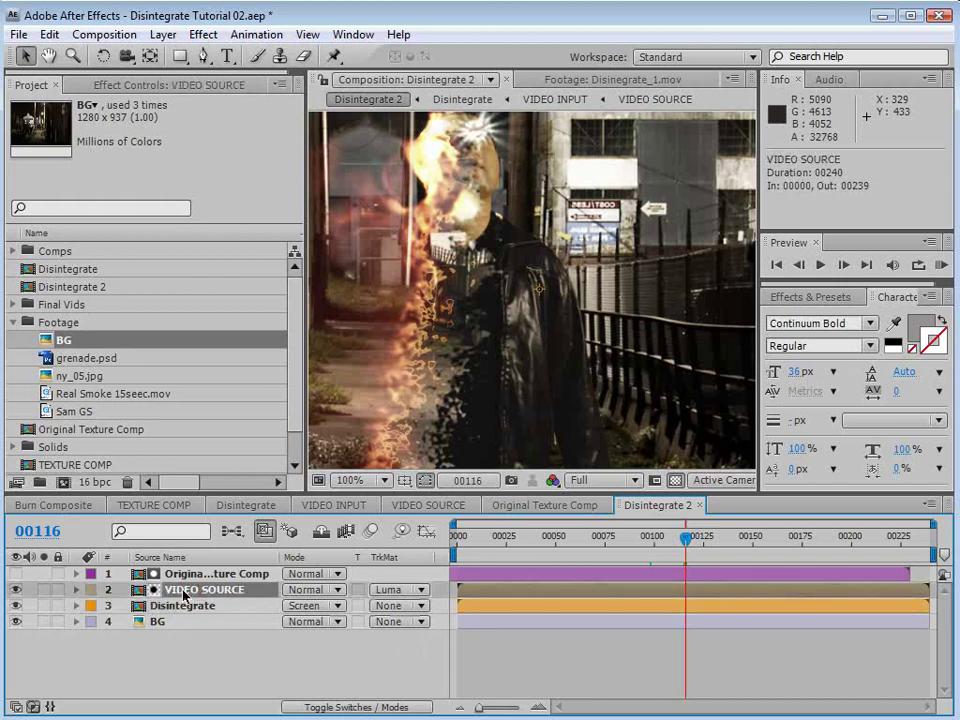
text(Top)
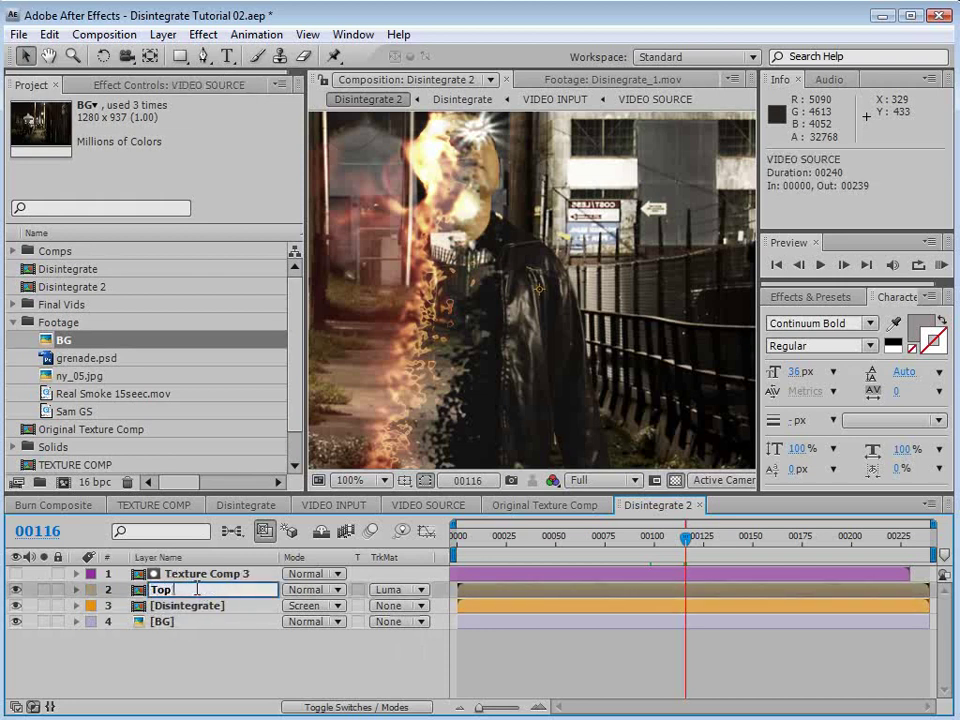
text( Video)
key(Return)
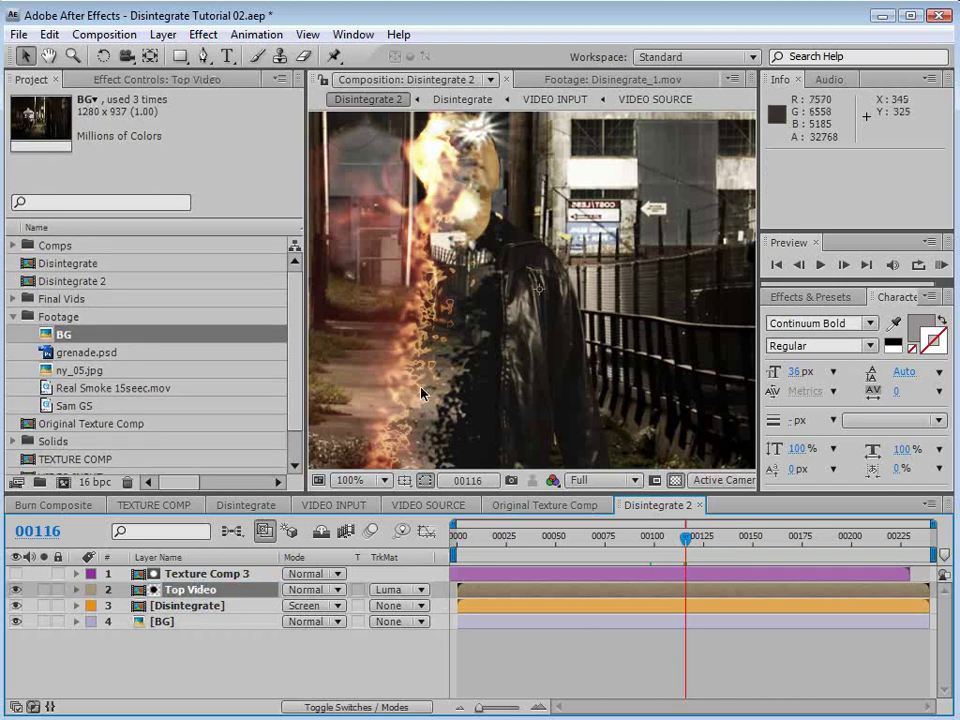
Step: Slide Texture Comp 3 two frames later so its in point is at -0008, and inspect the burning edge at frame 115
click(196, 576)
drag(513, 573, 519, 575)
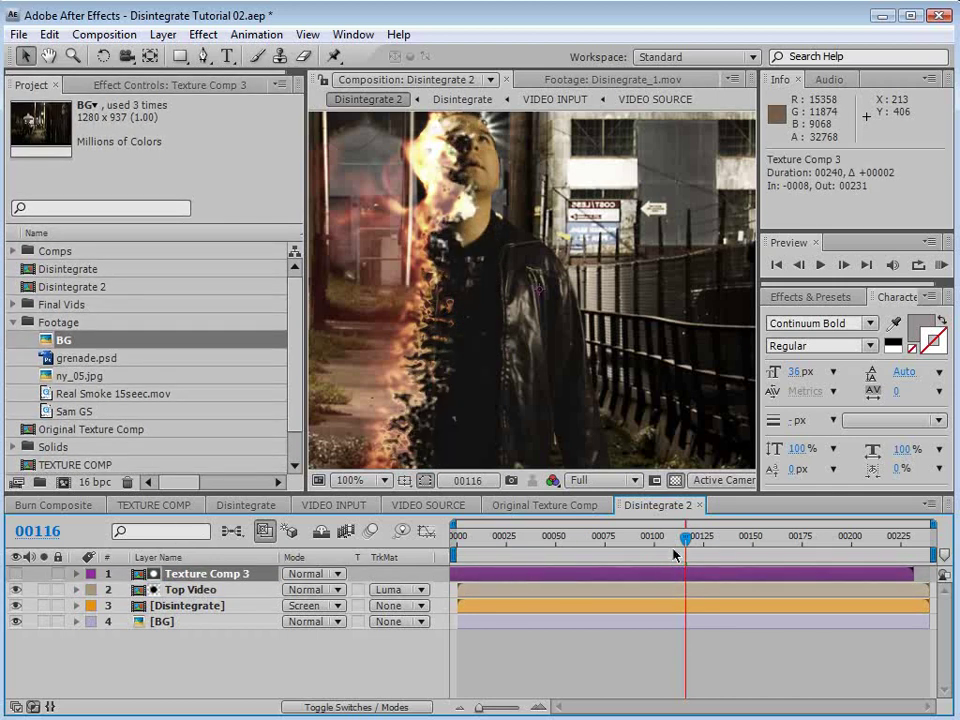
mouse_move(676, 553)
mouse_down()
mouse_move(652, 553)
mouse_move(689, 553)
mouse_move(681, 553)
mouse_up()
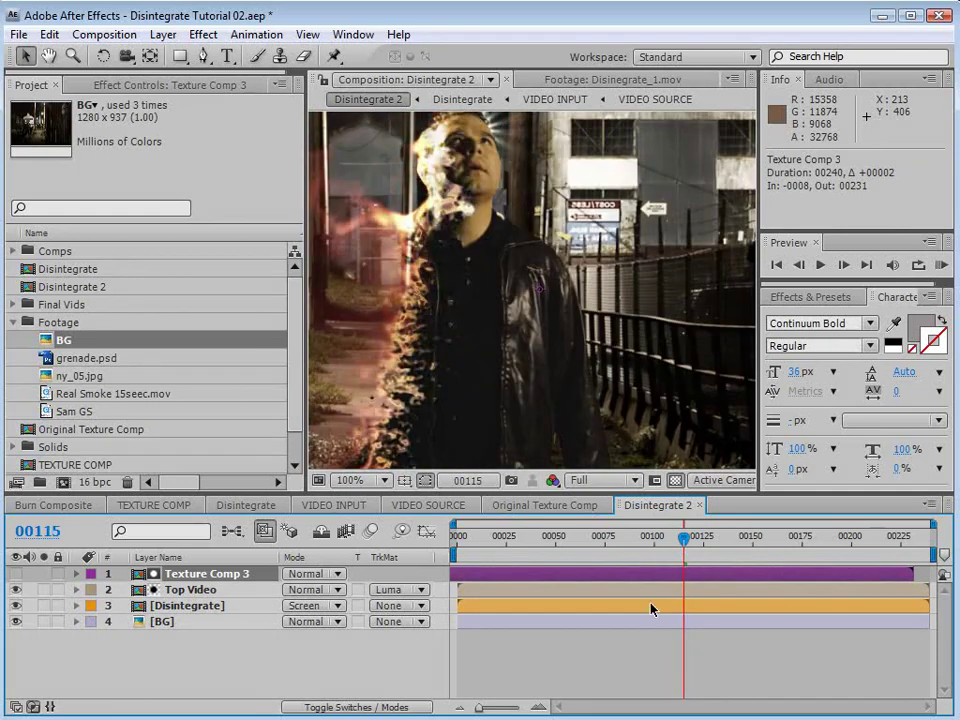
key(space)
drag(435, 343, 489, 383)
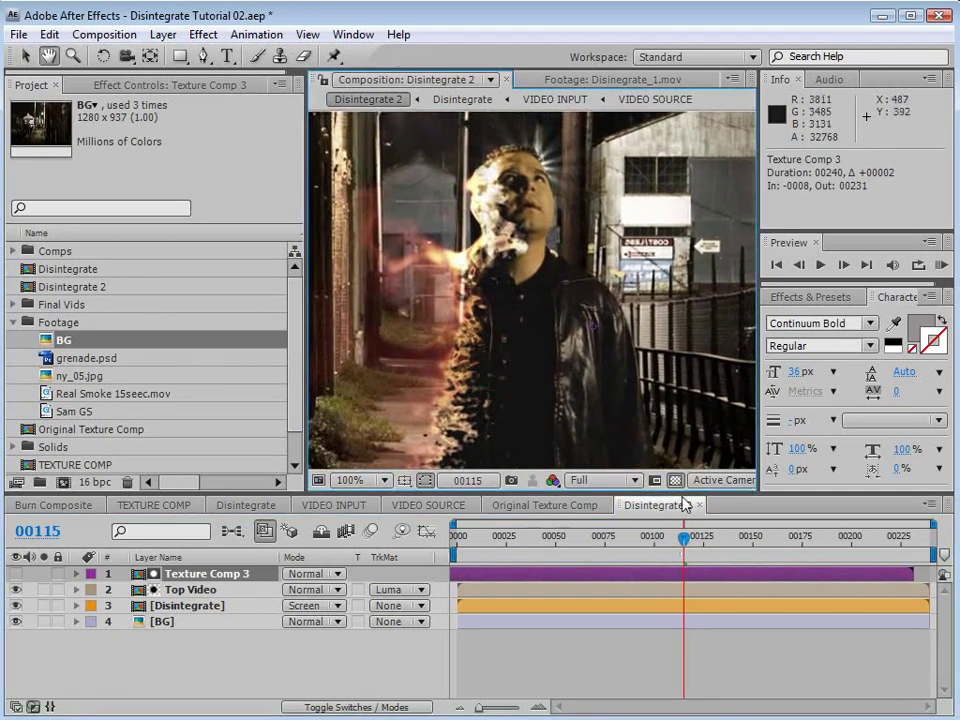
Step: Duplicate the Texture Comp 3 and Top Video layers, place the copies just above BG, and shift the copied texture to start at frame -4
drag(685, 541, 690, 548)
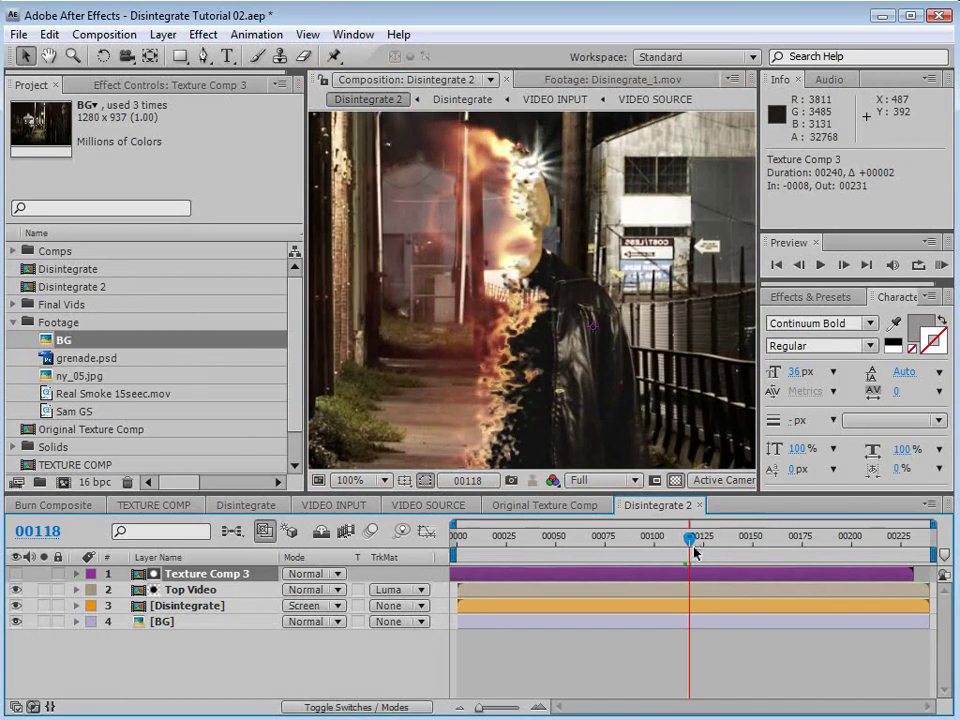
click(617, 685)
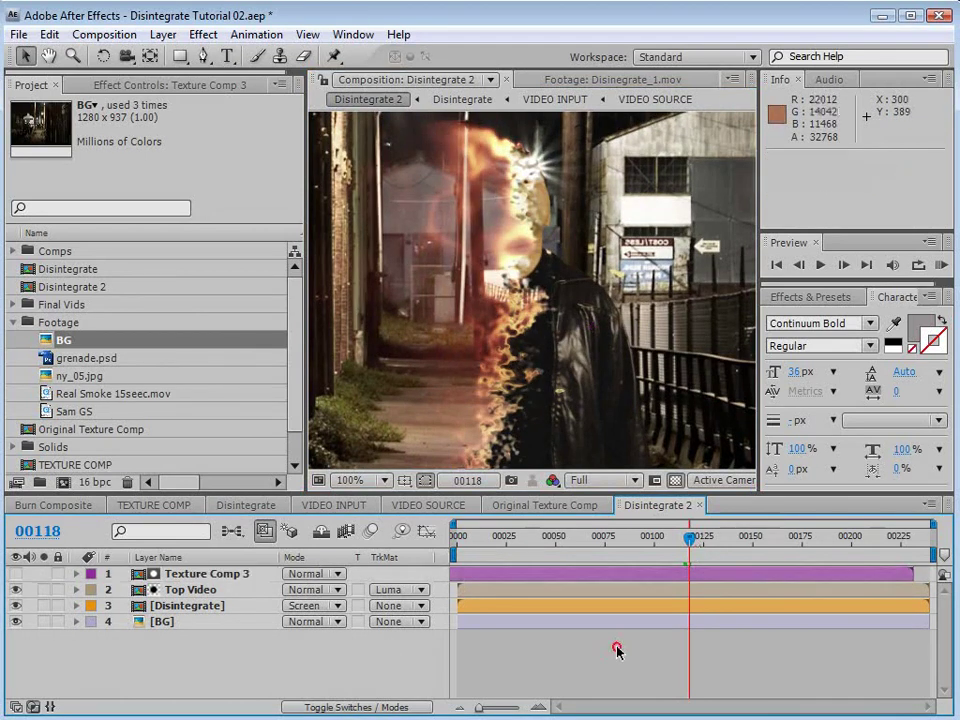
click(190, 590)
shift+click(195, 574)
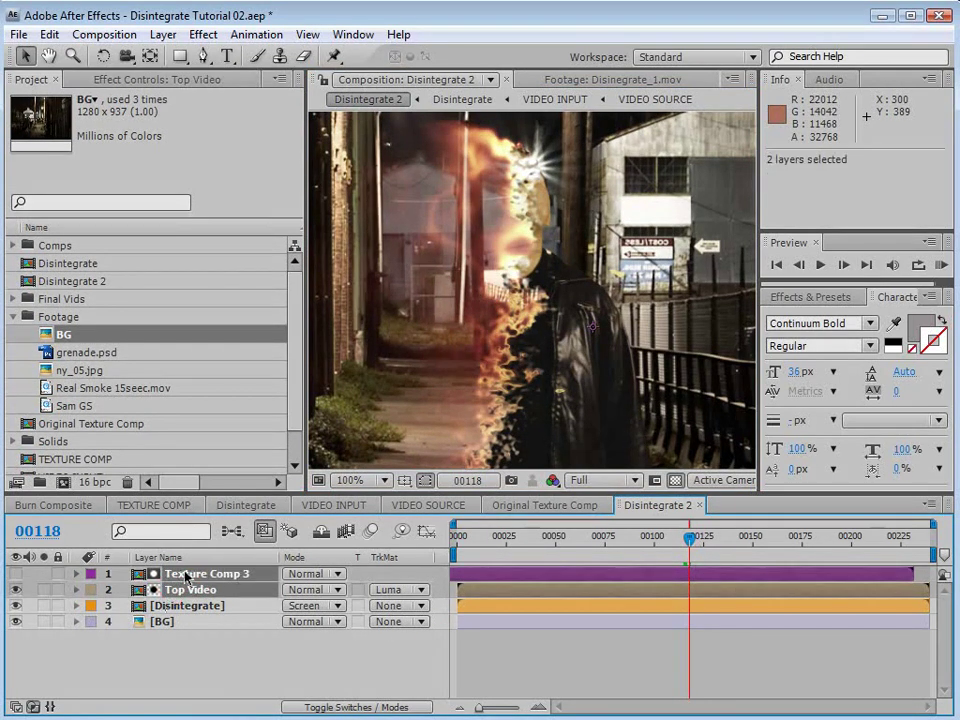
click(50, 35)
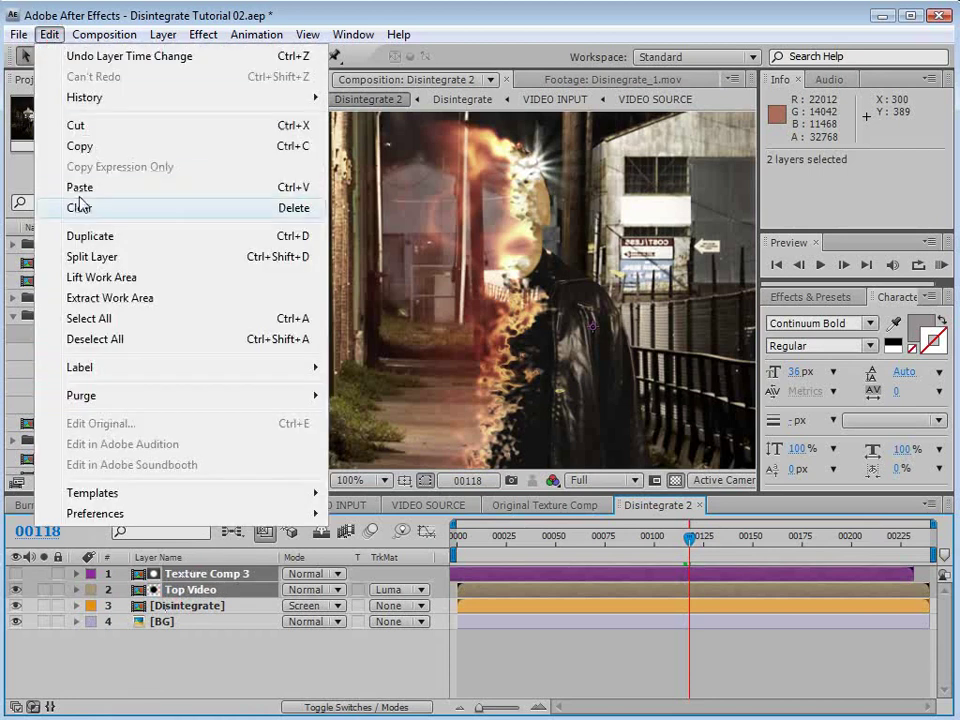
click(124, 241)
drag(207, 593, 180, 652)
drag(489, 622, 497, 626)
Step: Apply a Tint effect to the Top Video 2 layer and map white to black (000000)
click(197, 637)
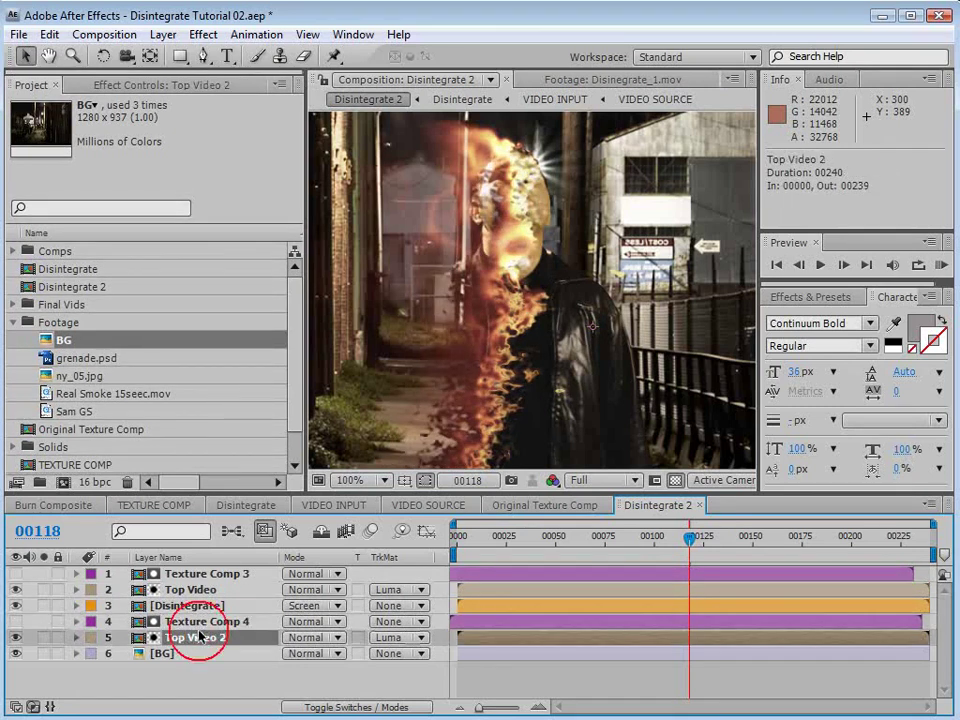
click(203, 34)
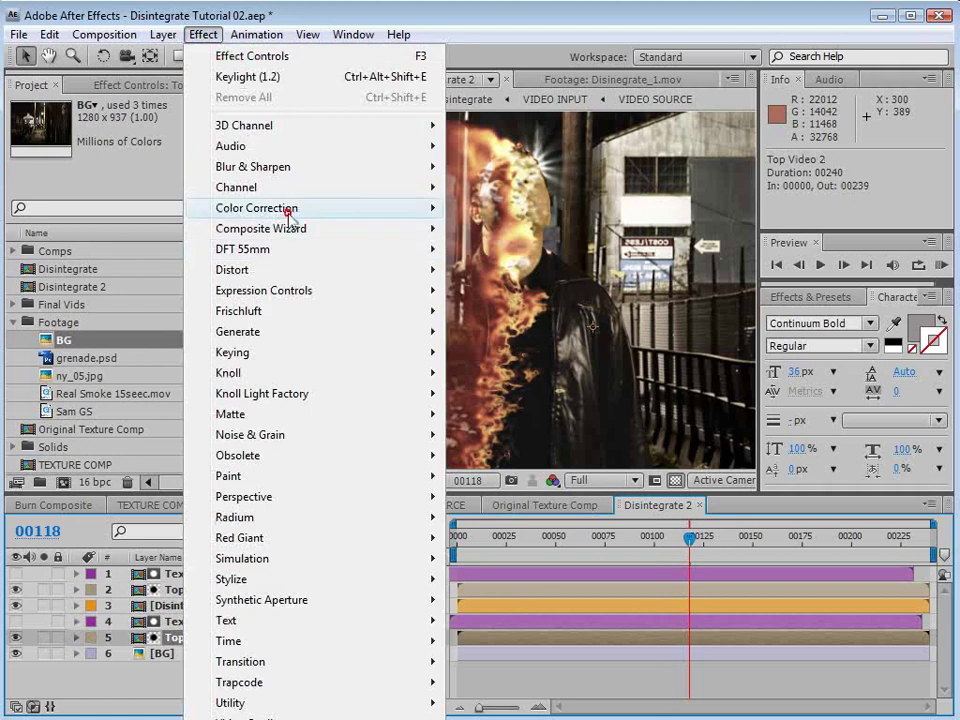
mouse_move(317, 208)
click(504, 719)
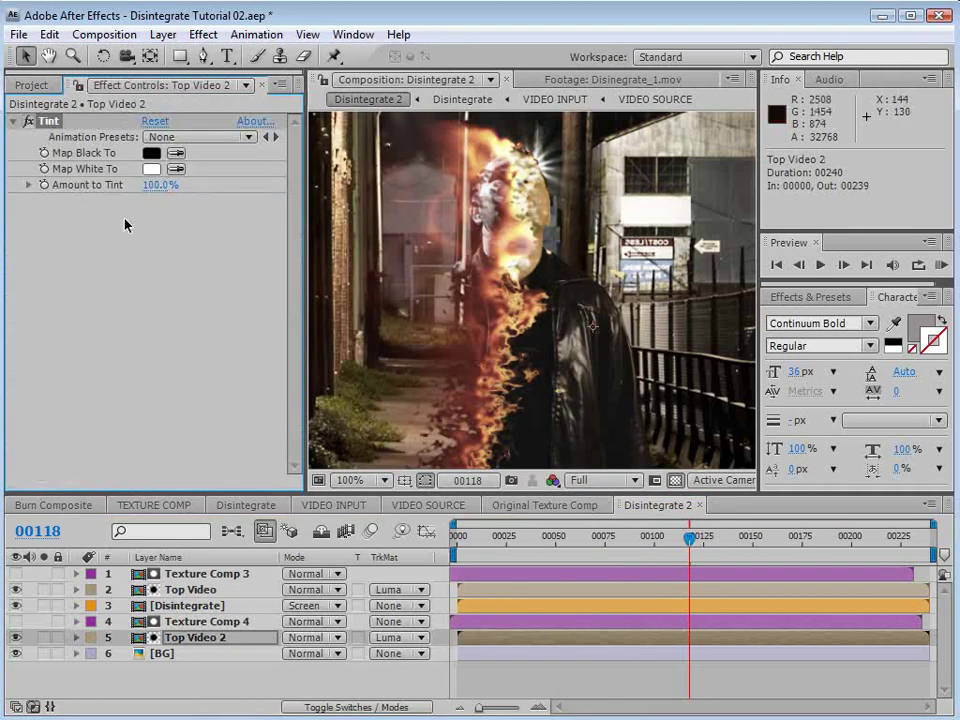
click(151, 168)
drag(293, 473, 583, 703)
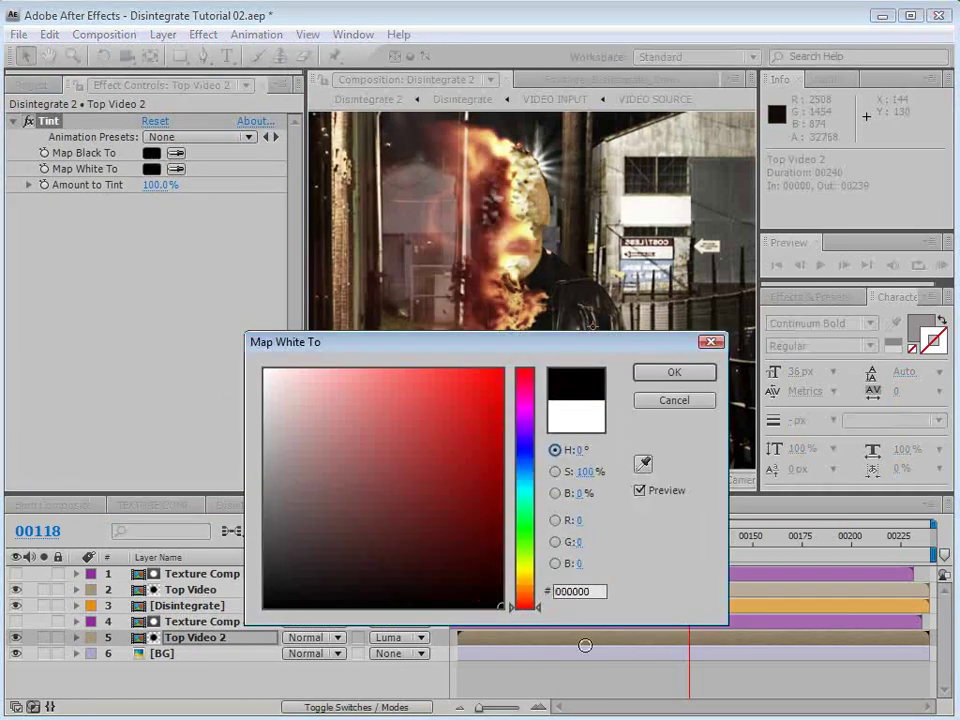
click(674, 371)
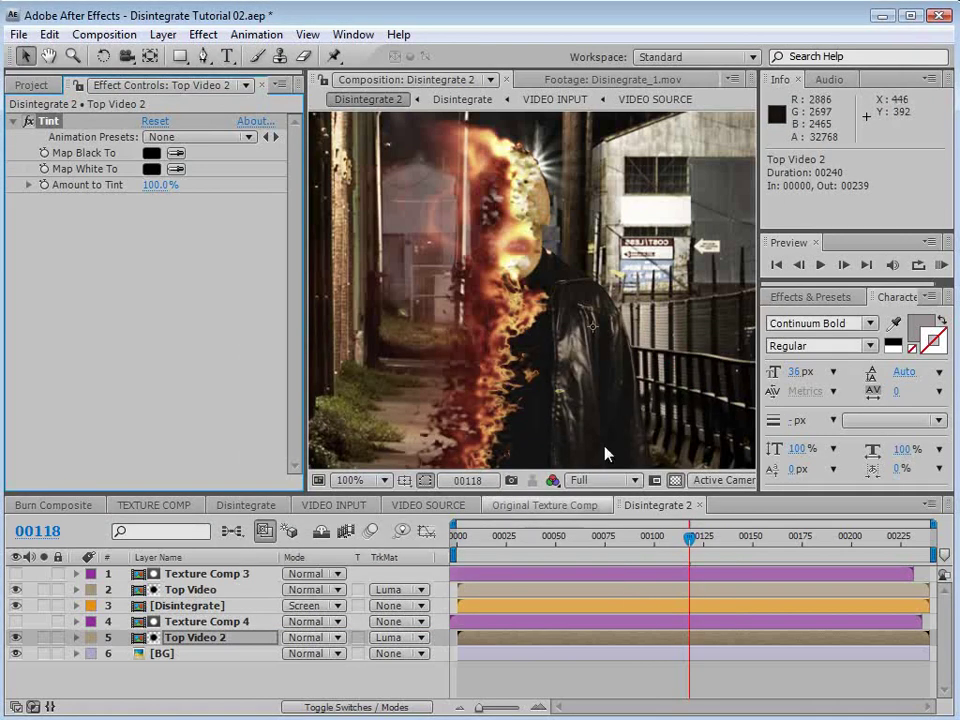
Step: Set Texture Comp 4's Fast Blur blurriness to 8.0 and shift its lower Curves point slightly toward the highlights, checking at frame 117
click(205, 621)
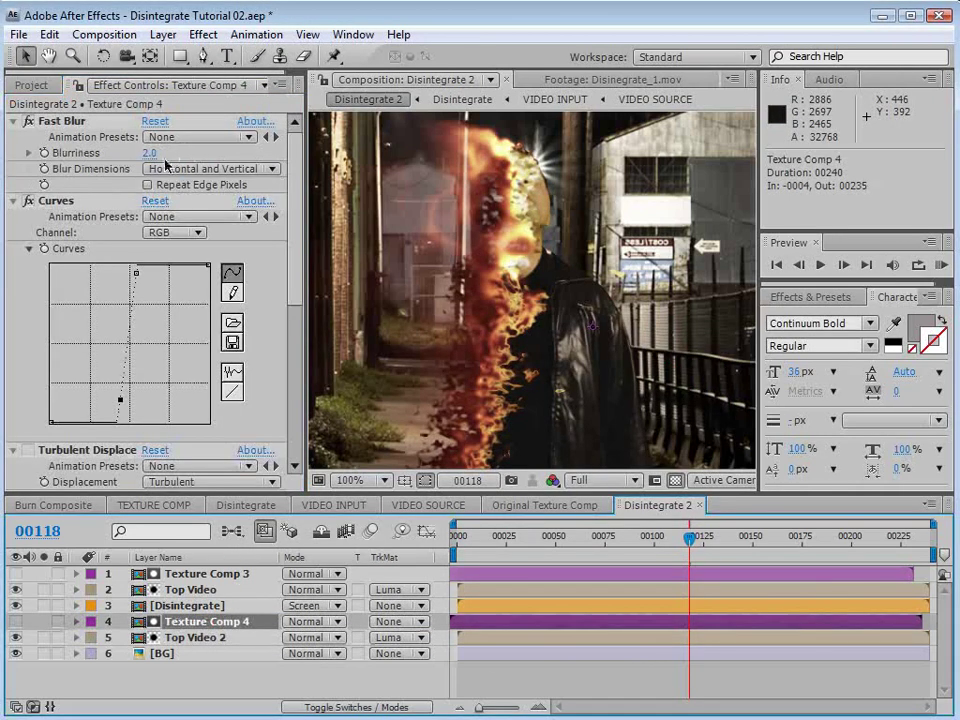
drag(155, 150, 155, 151)
click(121, 400)
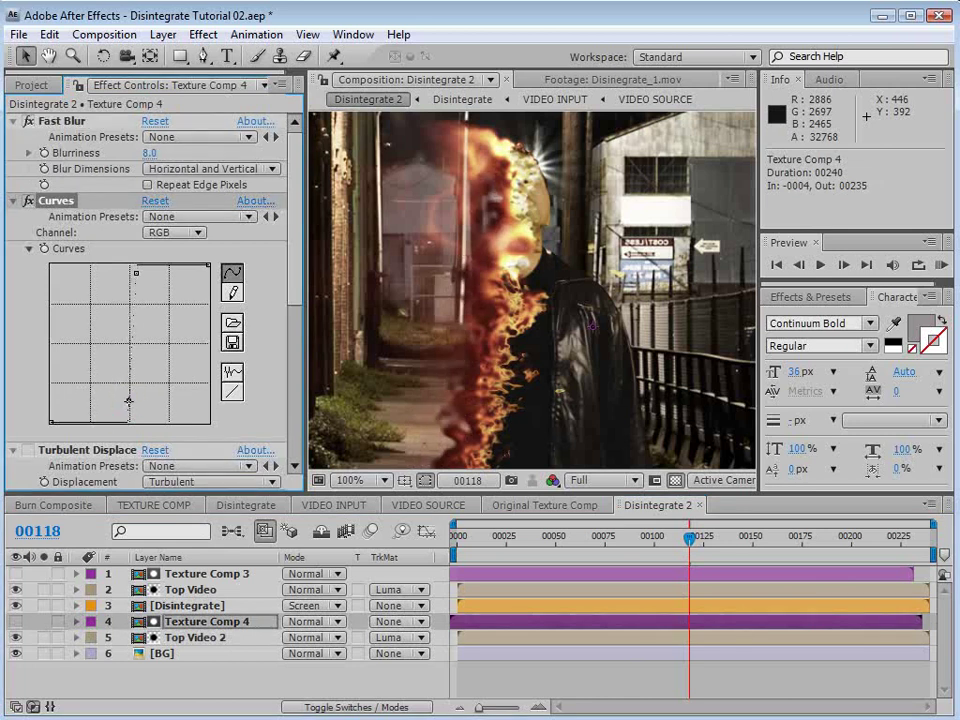
drag(586, 622, 585, 625)
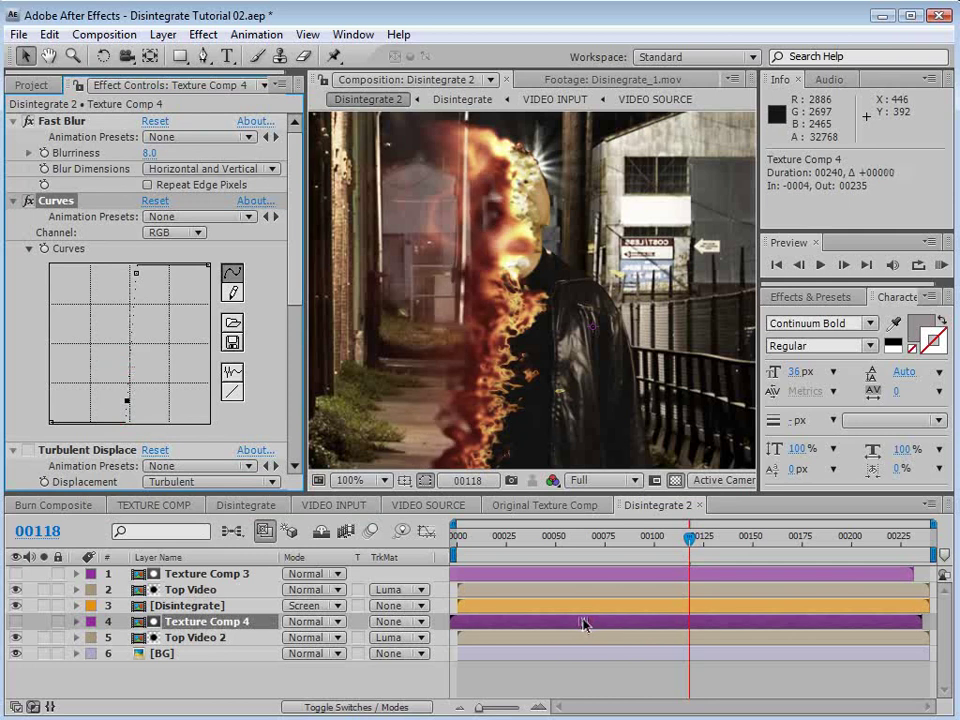
mouse_move(678, 555)
mouse_down()
mouse_move(658, 554)
mouse_move(696, 553)
mouse_move(688, 556)
mouse_up()
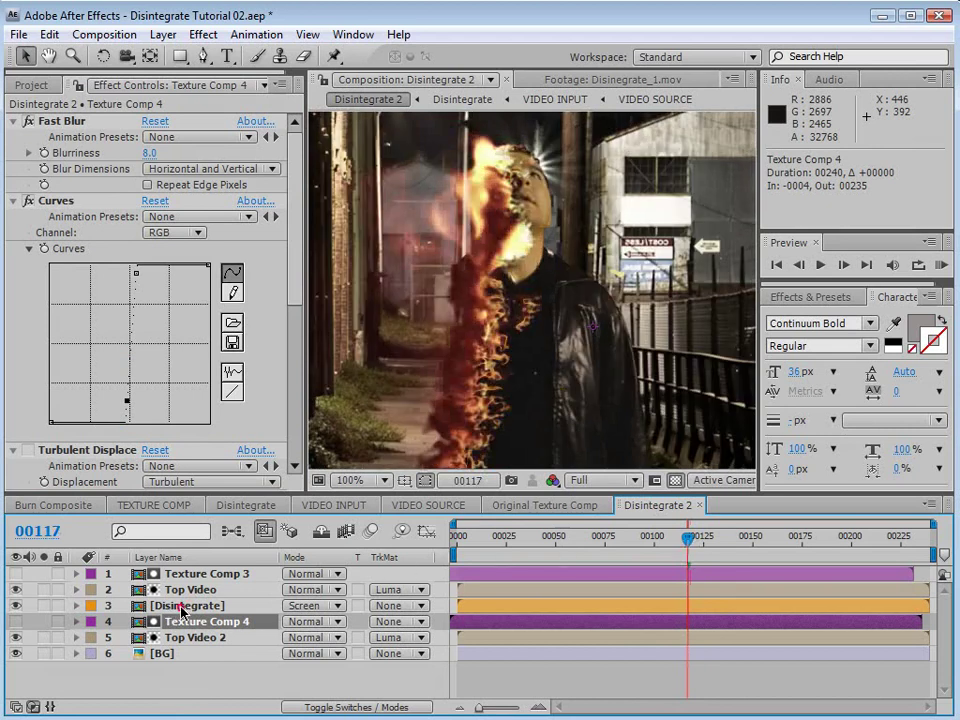
Step: Apply a Curves effect to the Disintegrate layer and raise the RGB midtones to brighten the fire
click(181, 606)
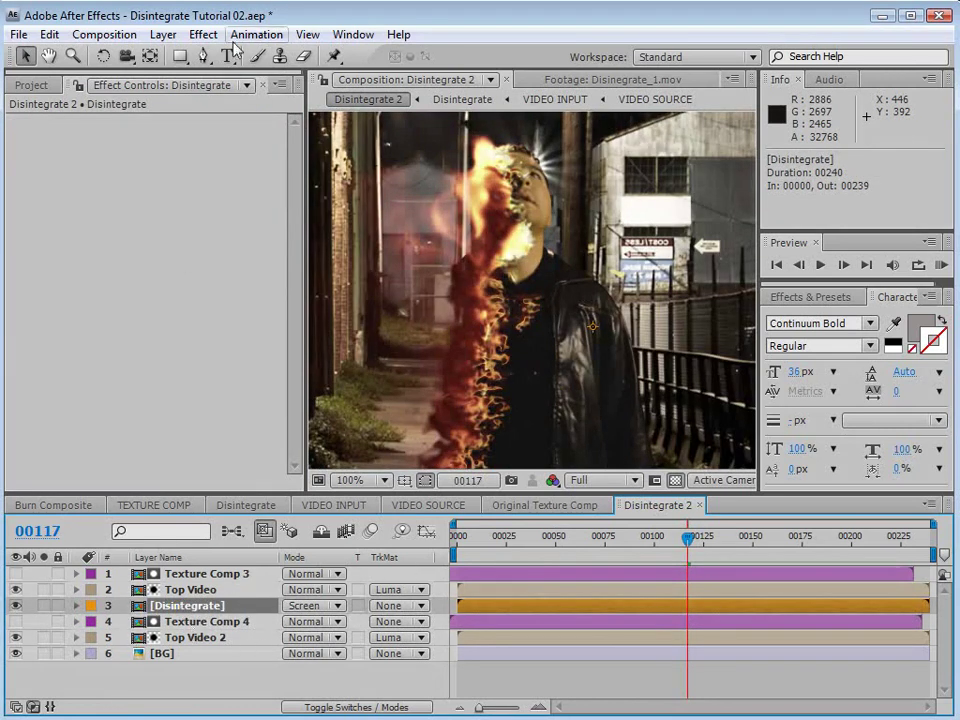
click(203, 34)
mouse_move(253, 210)
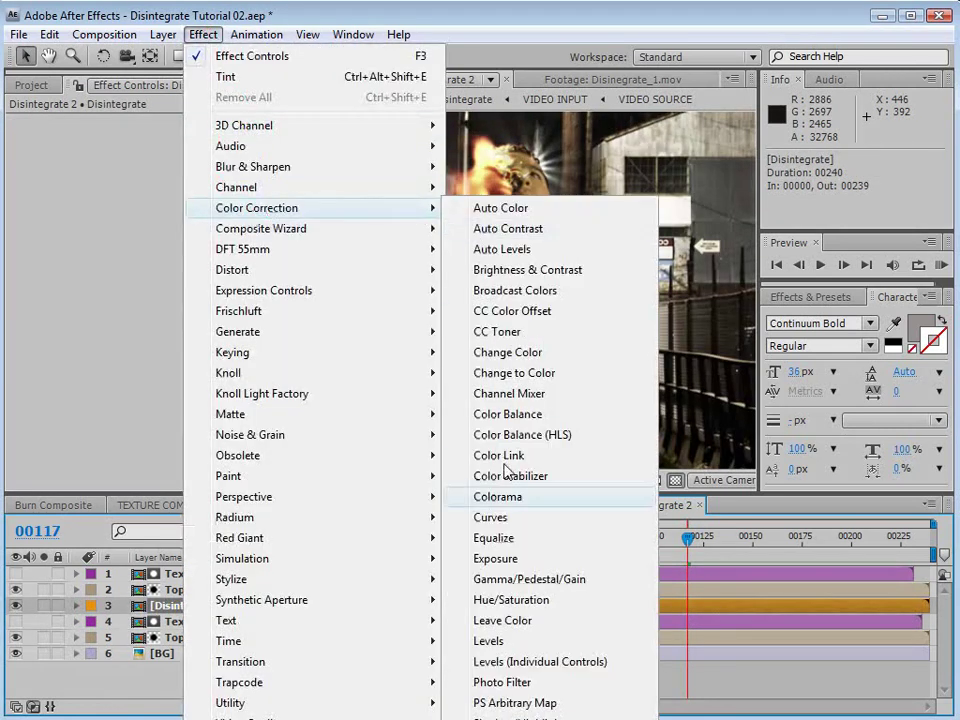
click(505, 519)
drag(126, 266, 121, 236)
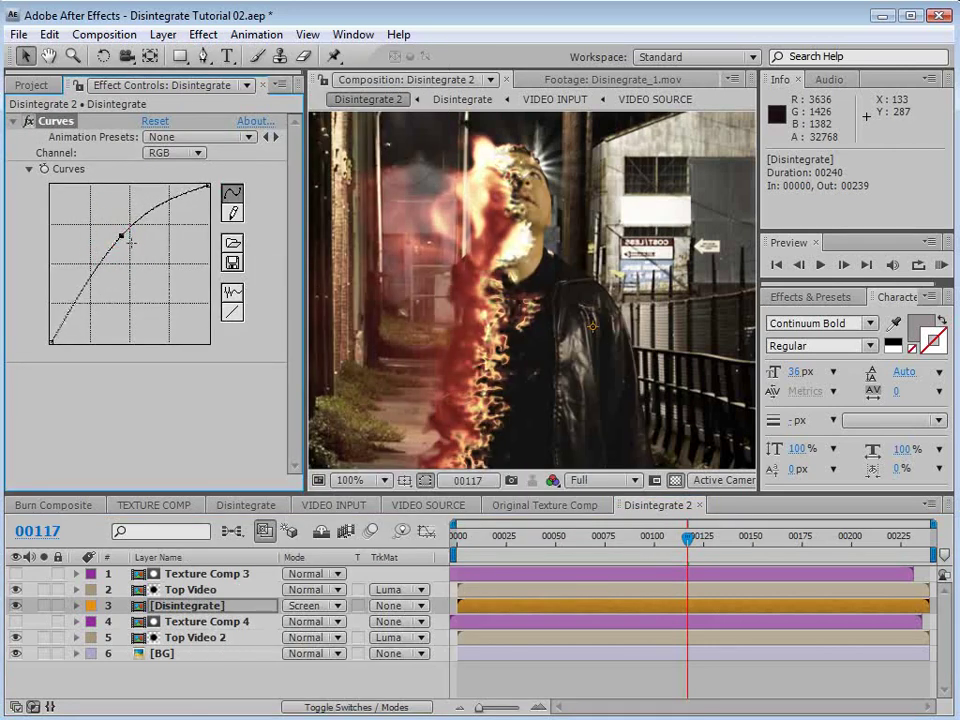
Step: Apply a Curves effect to the BG layer and lower its RGB curve with highlight and shadow points to darken the alley
key(comma)
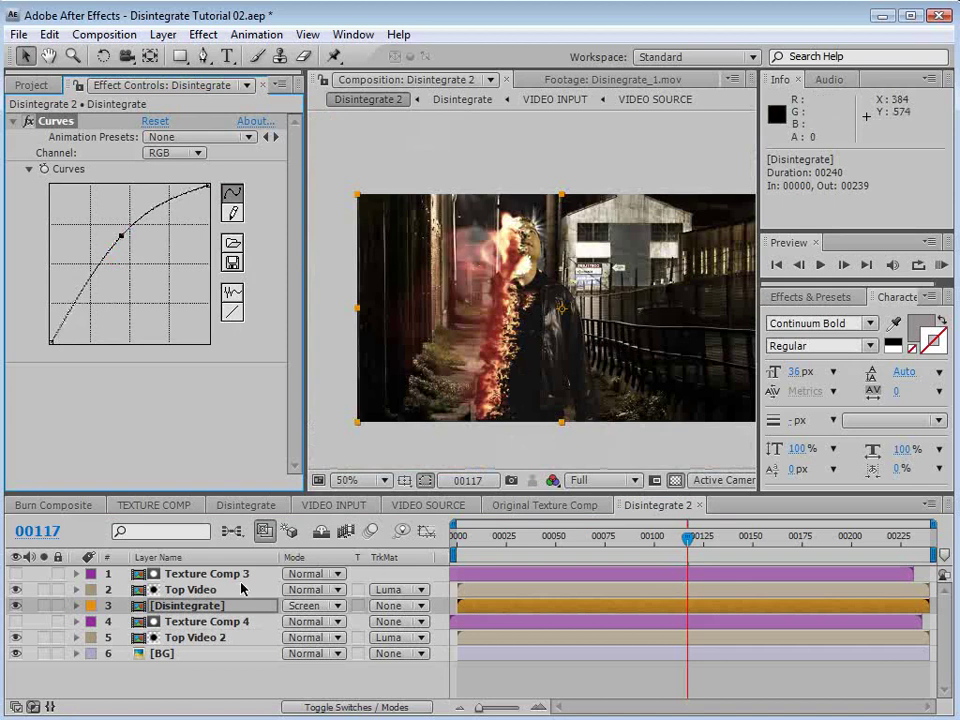
click(167, 655)
key(space)
drag(583, 347, 553, 337)
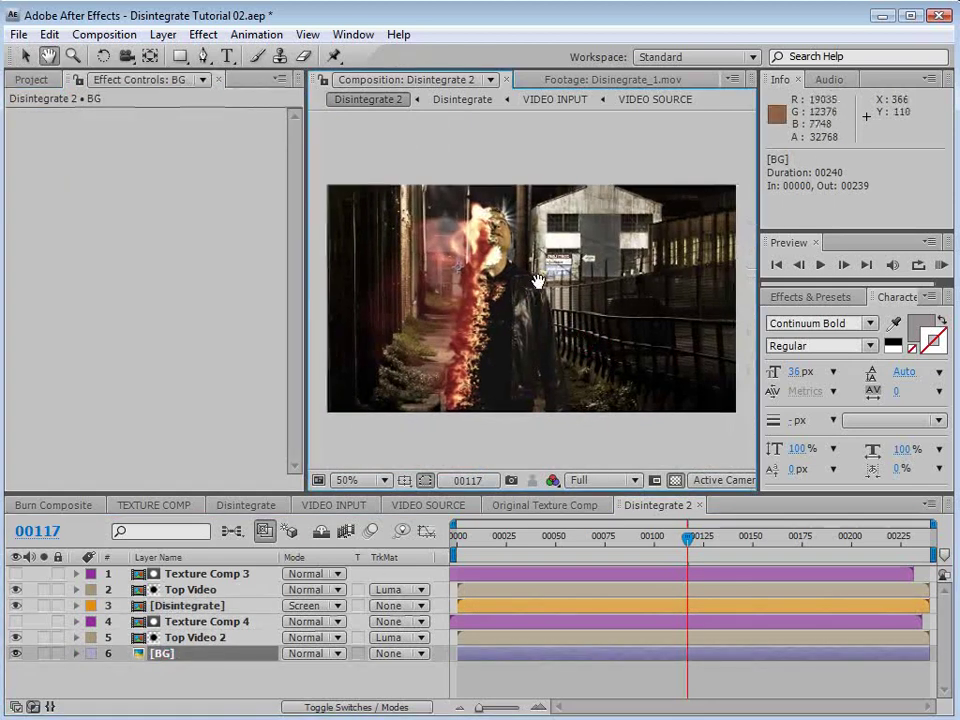
click(203, 34)
mouse_move(272, 208)
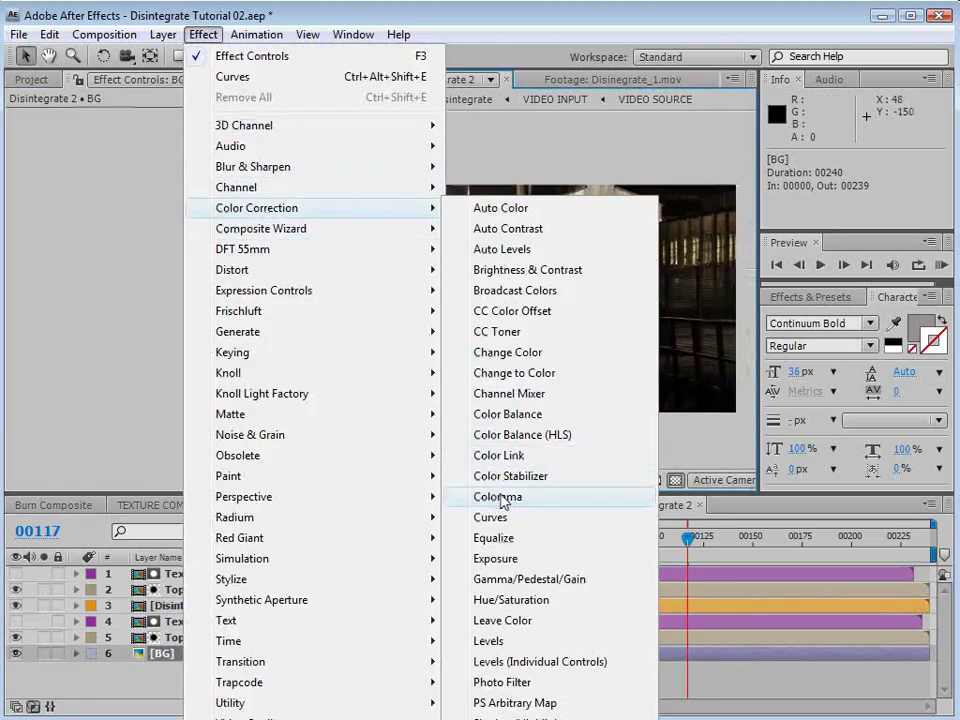
click(490, 517)
drag(184, 201, 191, 212)
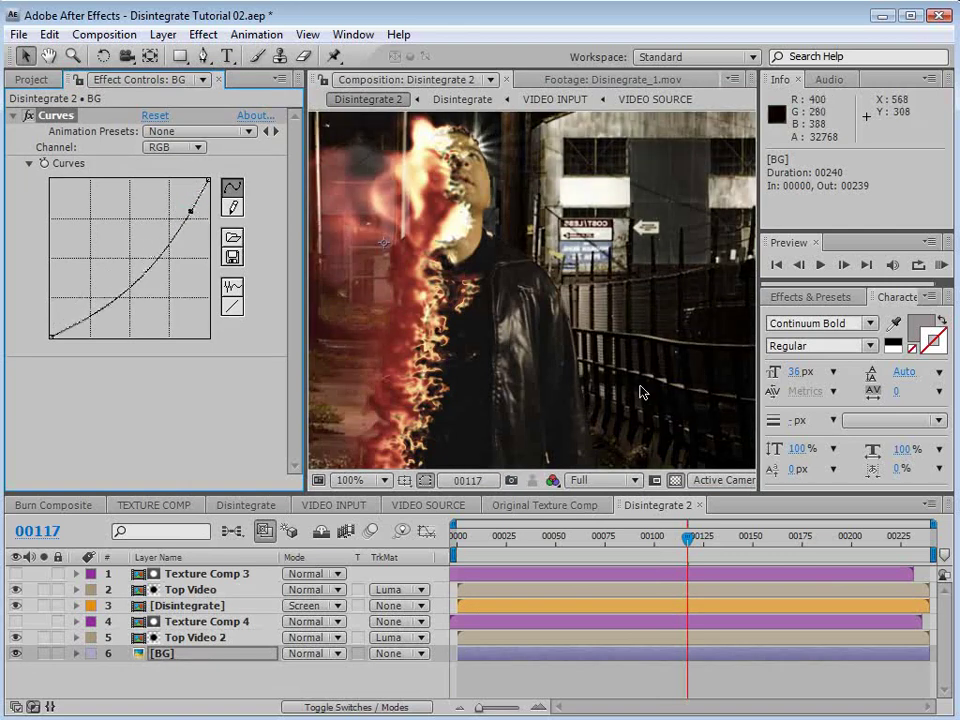
scroll(557, 291, down, 1)
drag(130, 283, 89, 316)
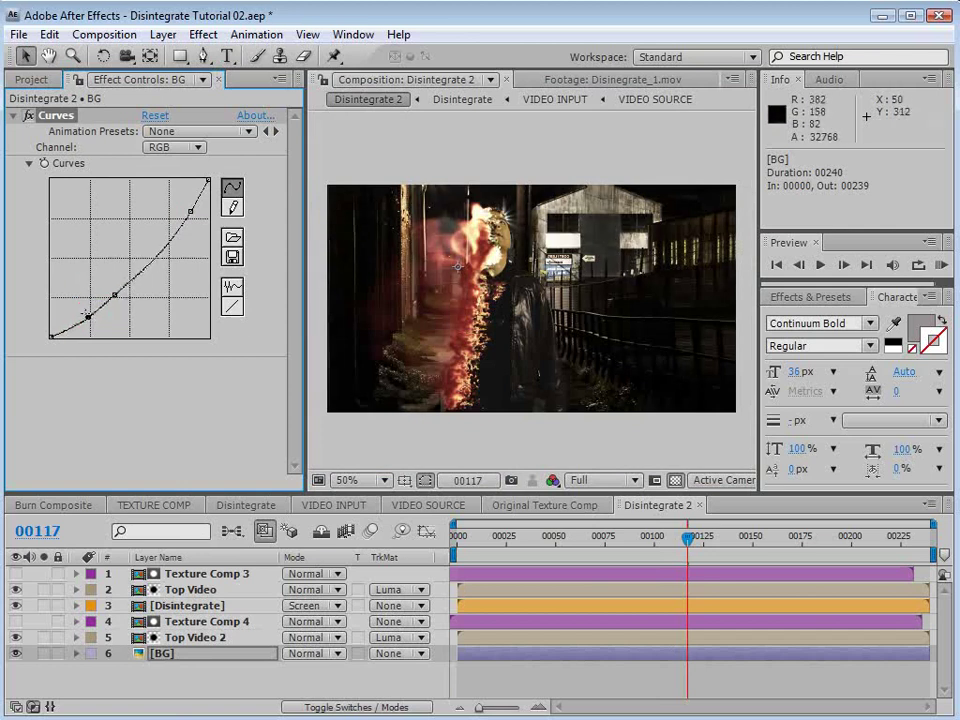
drag(89, 316, 120, 290)
Step: Create an adjustment layer and place it directly above the BG layer
click(163, 34)
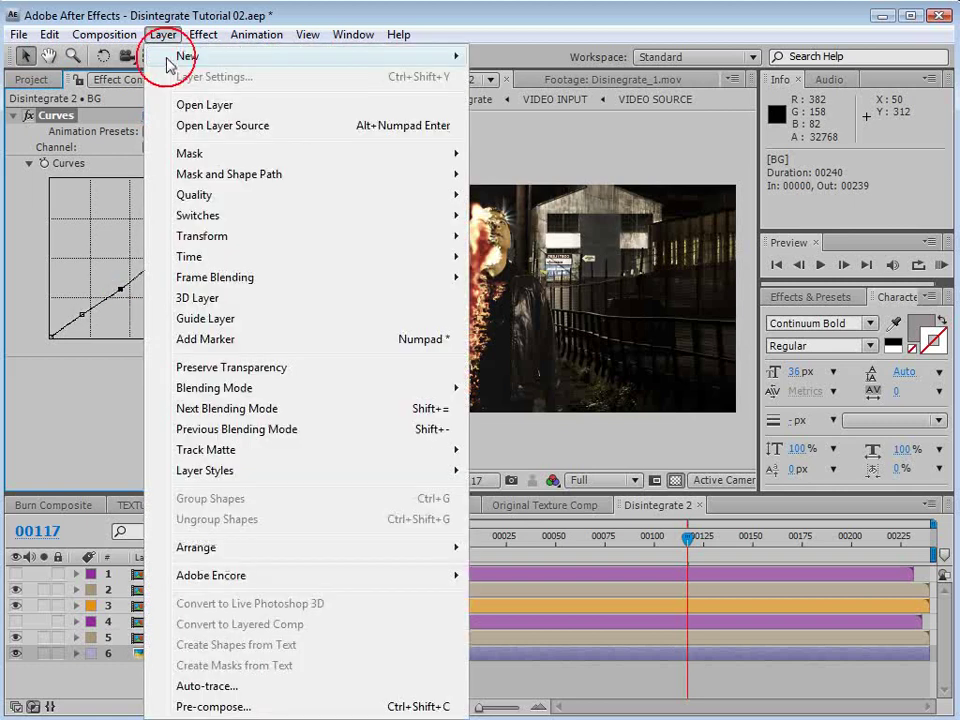
mouse_move(190, 56)
click(549, 185)
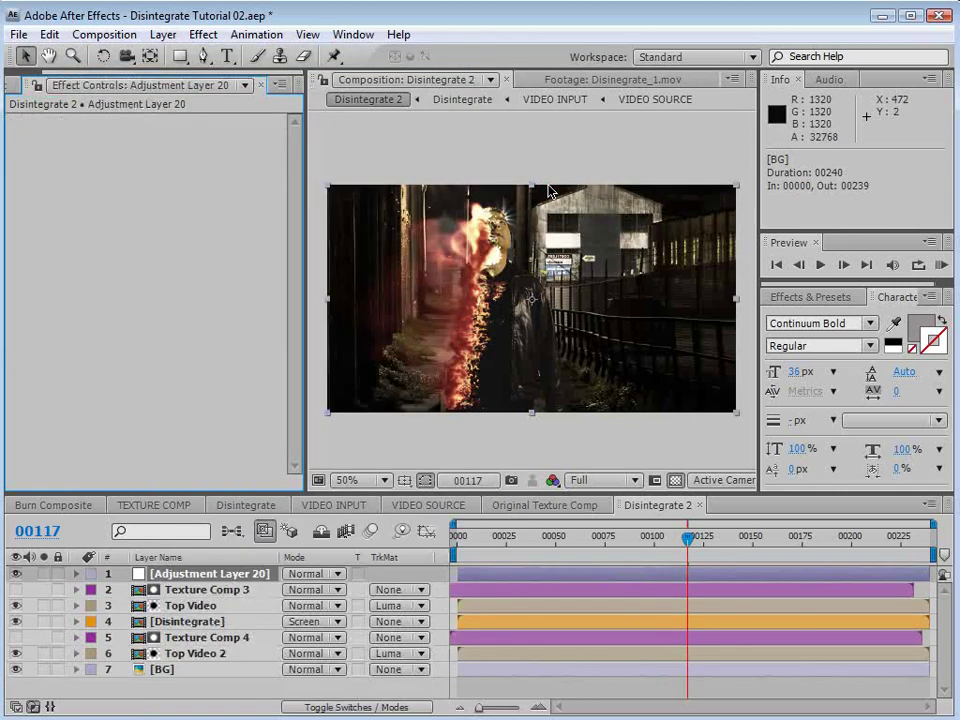
drag(178, 582, 104, 655)
Step: Solo BG and the adjustment layer, and apply Exposure to the adjustment layer with exposure -1.50 and gamma correction 0.89
click(42, 669)
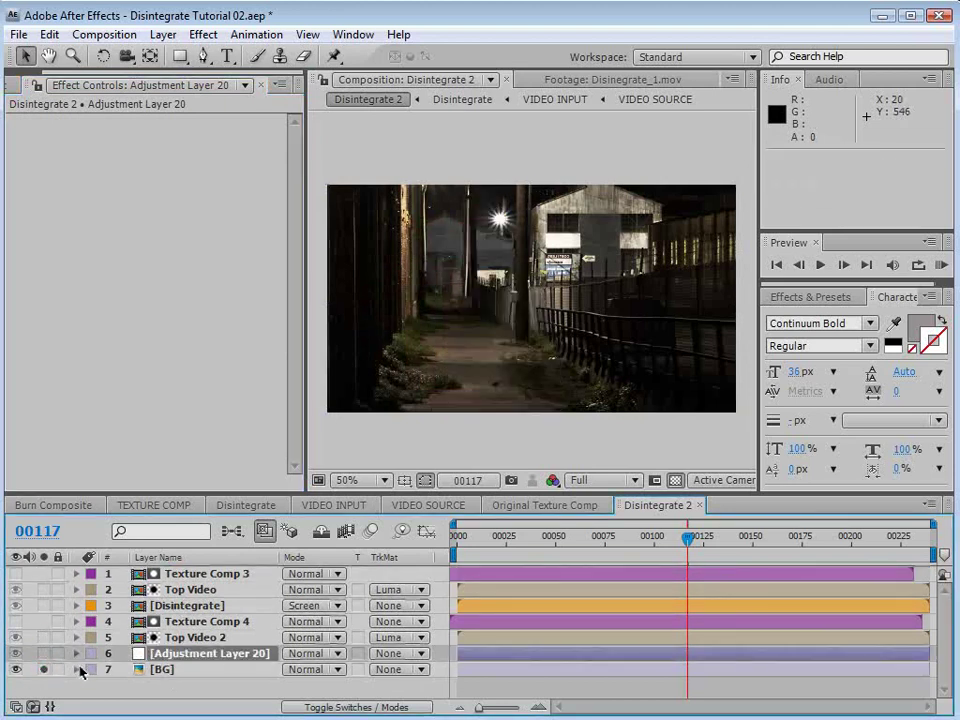
click(43, 653)
click(203, 34)
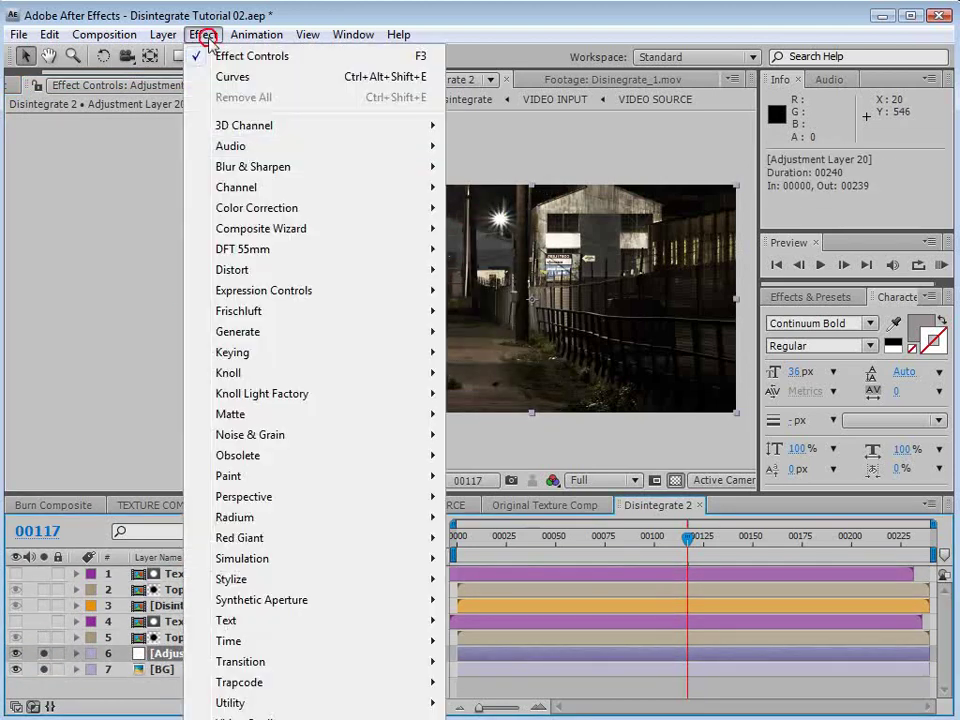
mouse_move(287, 210)
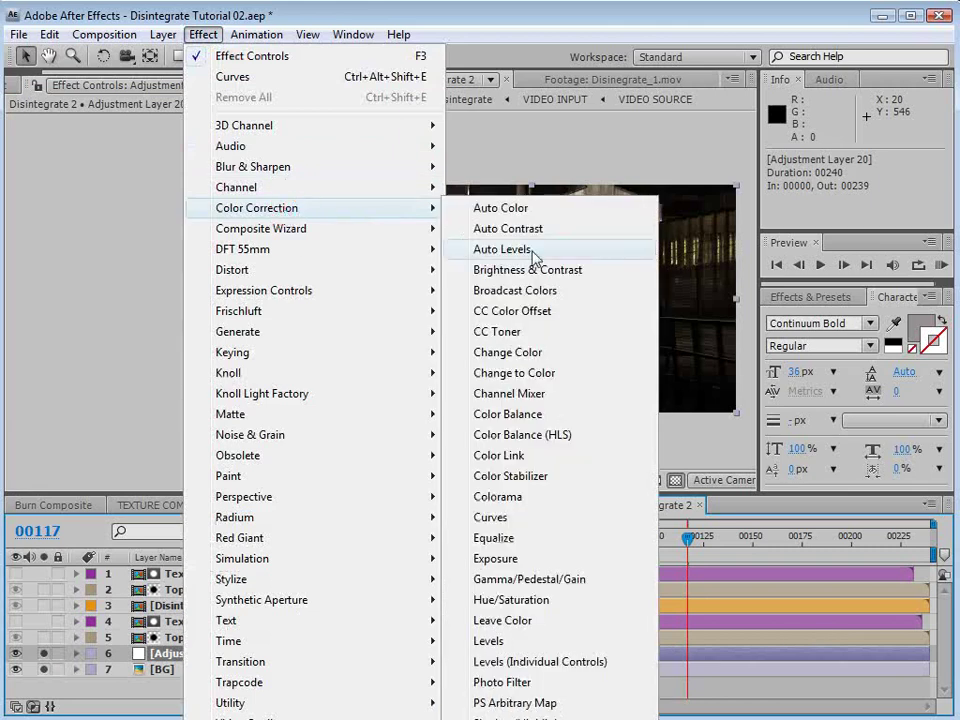
click(566, 560)
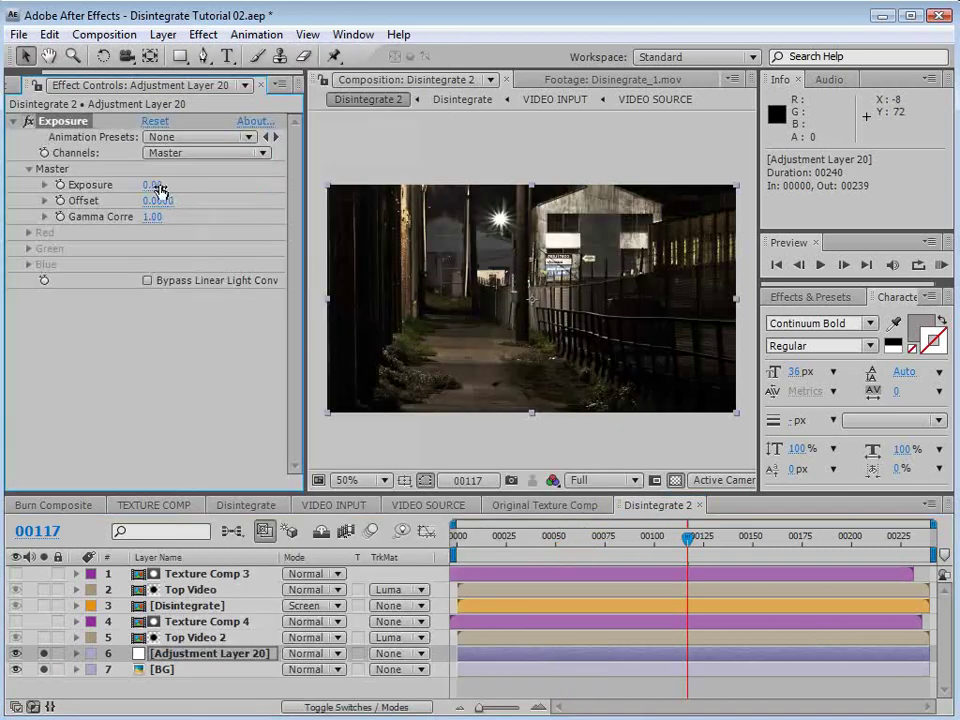
drag(159, 189, 148, 218)
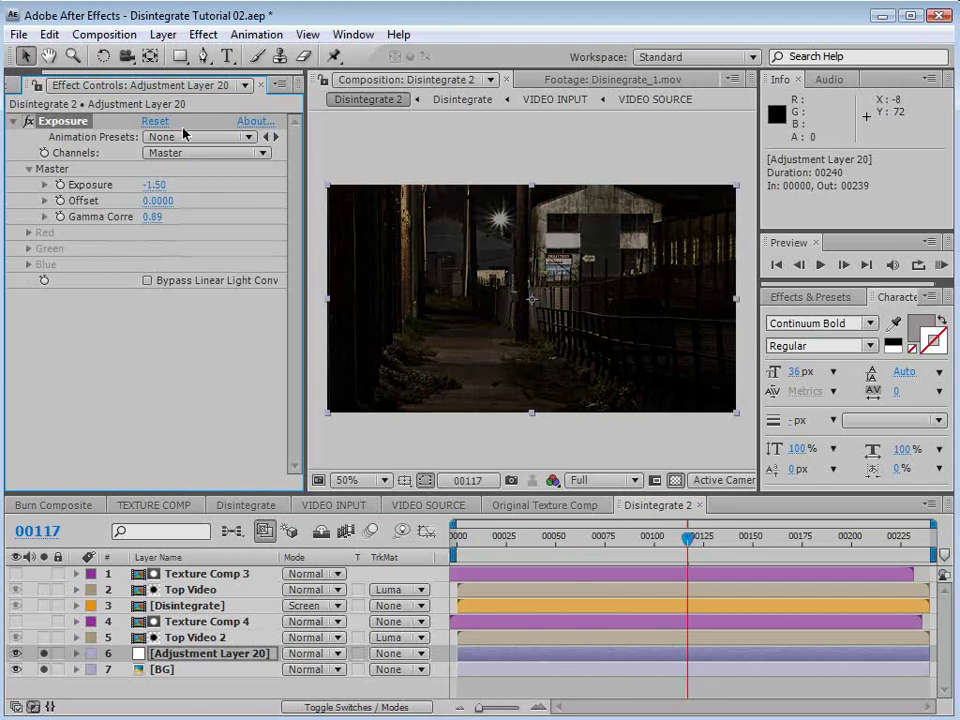
Step: Mask the adjustment layer with a rectangle over the frame's upper half and feather it 156 pixels
click(186, 60)
key(comma)
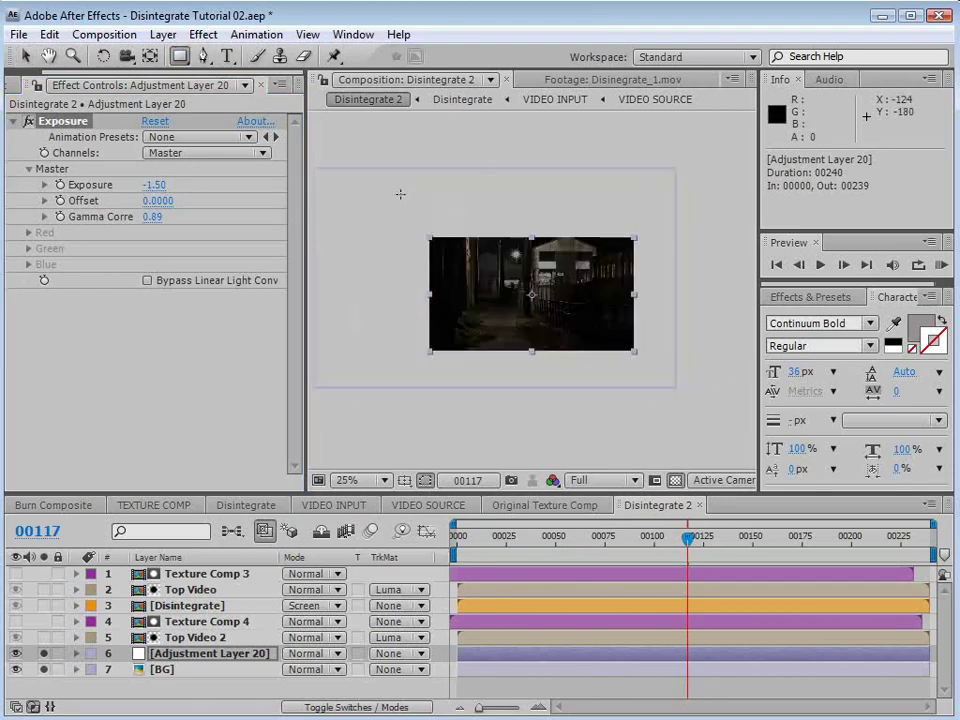
drag(379, 193, 677, 282)
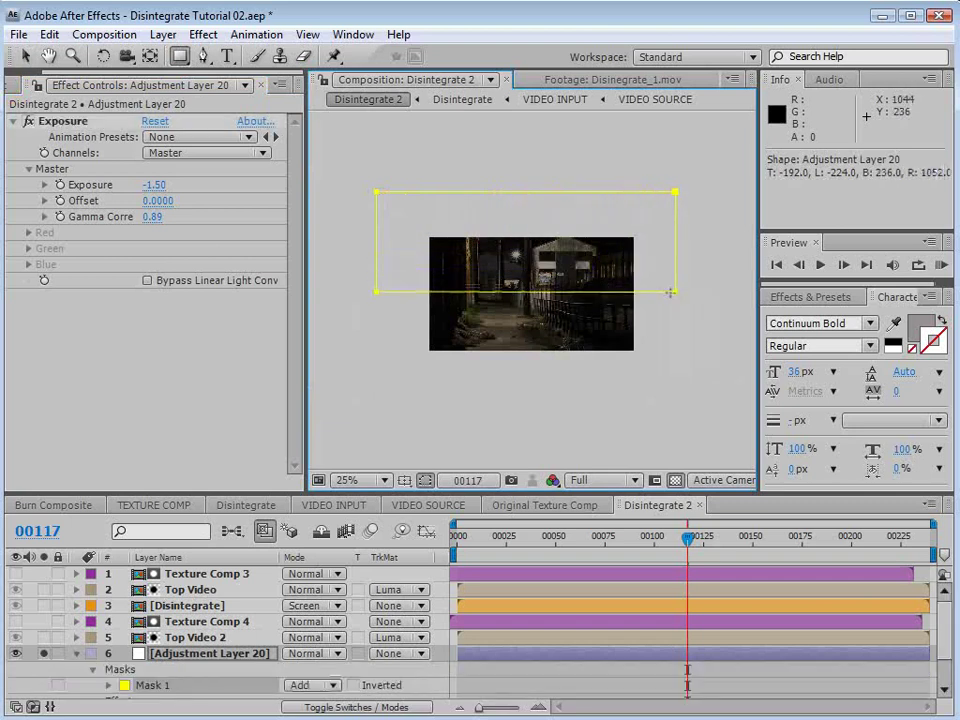
key(period)
key(f)
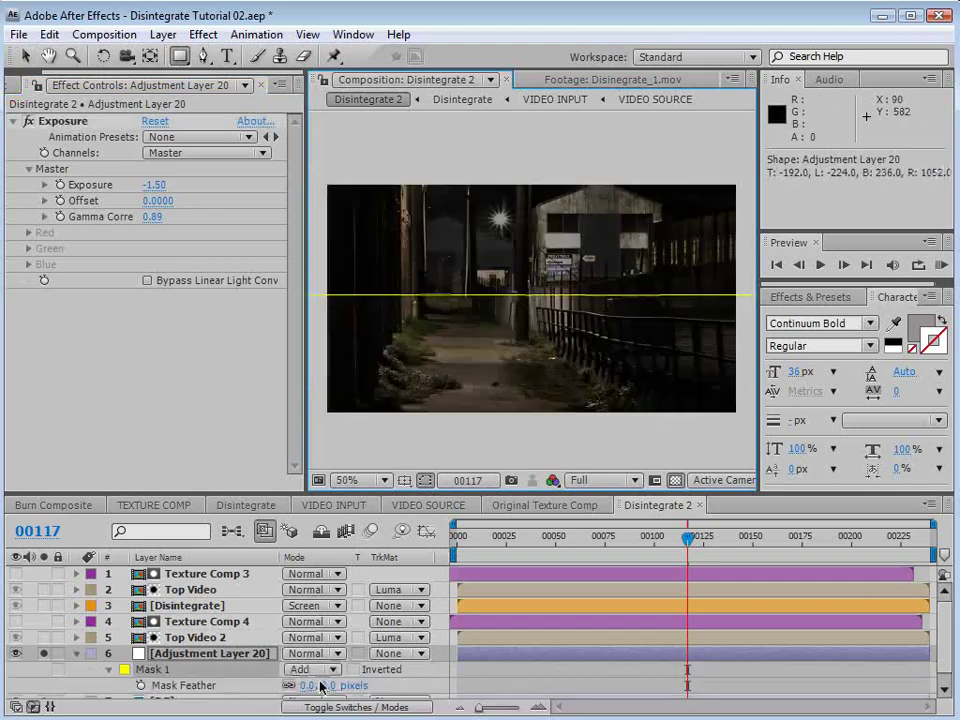
drag(320, 686, 546, 686)
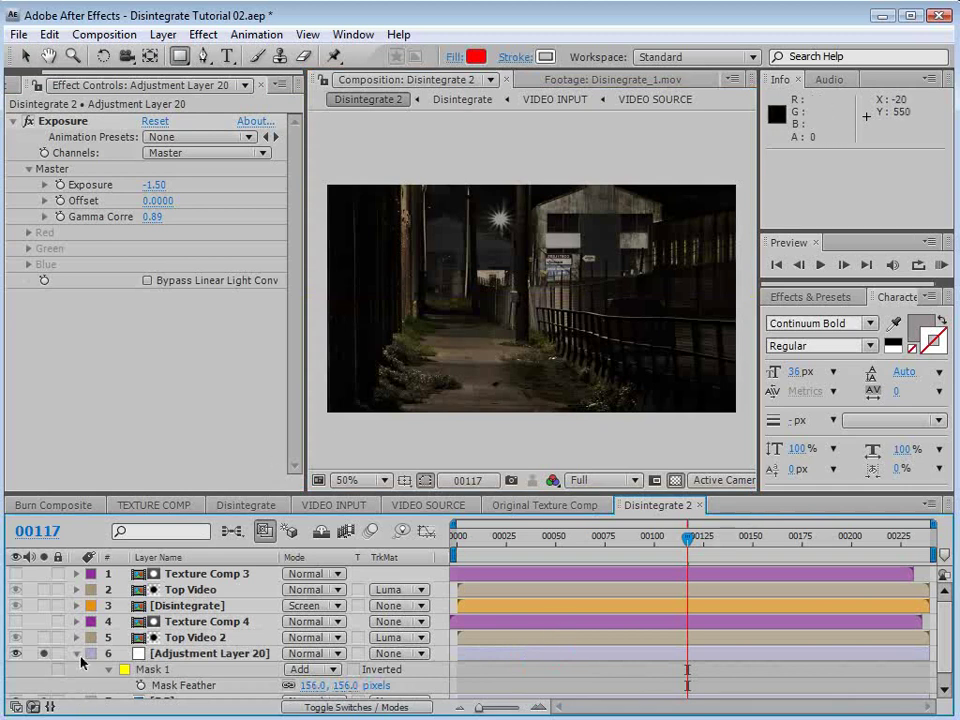
click(77, 654)
Step: Compare the background with and without the adjustment layer by toggling its solo state, and unsolo both layers
click(43, 655)
click(43, 655)
click(43, 655)
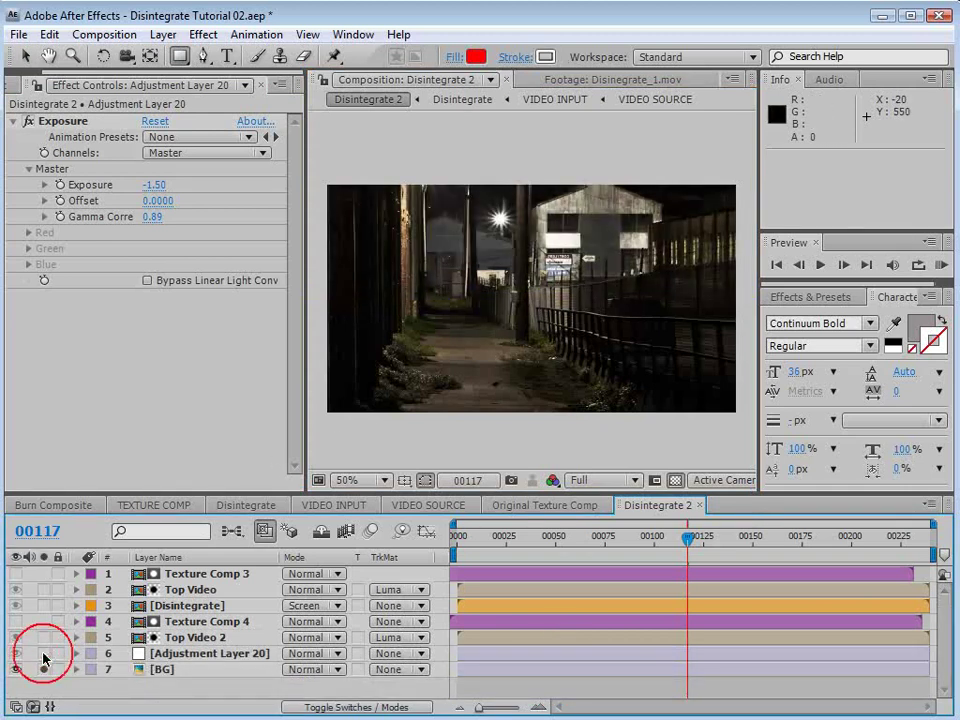
click(43, 655)
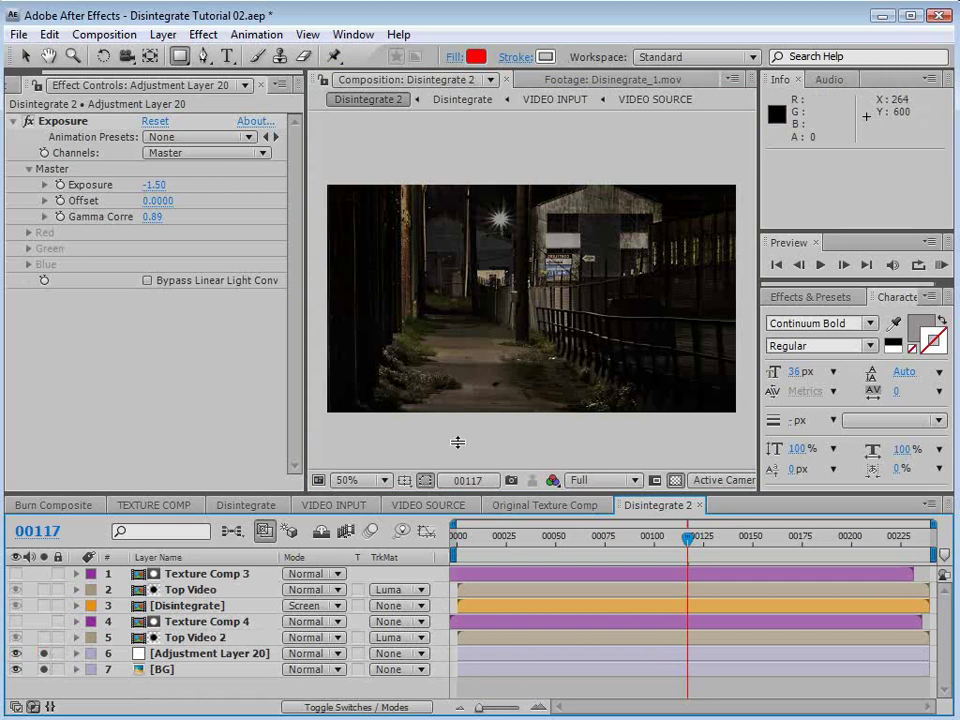
drag(44, 654, 45, 670)
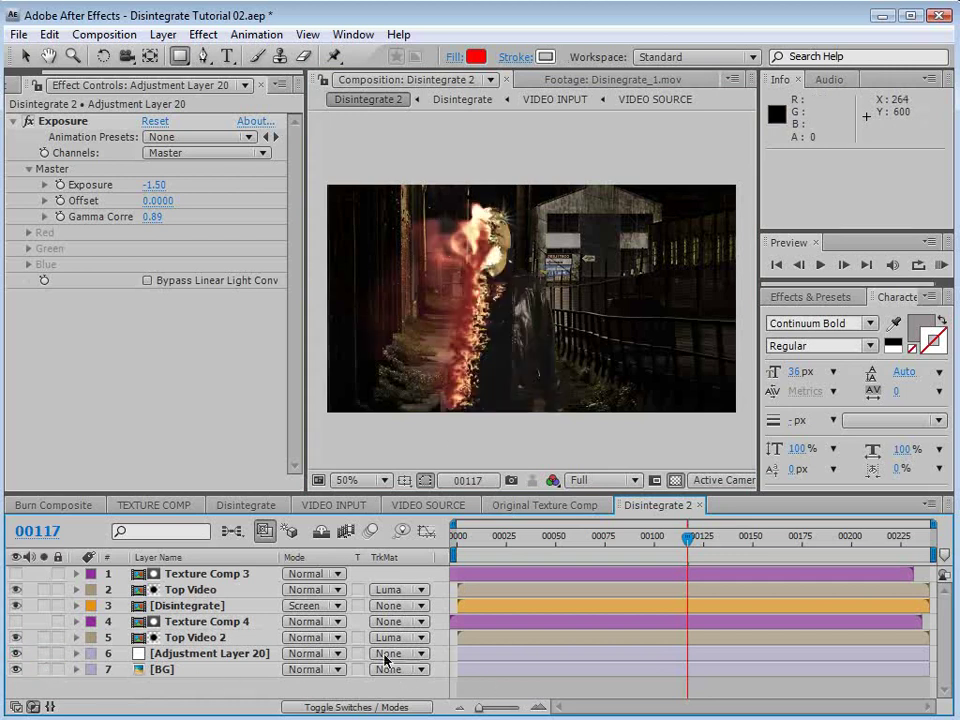
Step: Select the BG layer, preview the composite around frame 115 and save the project
click(485, 672)
drag(671, 540, 684, 542)
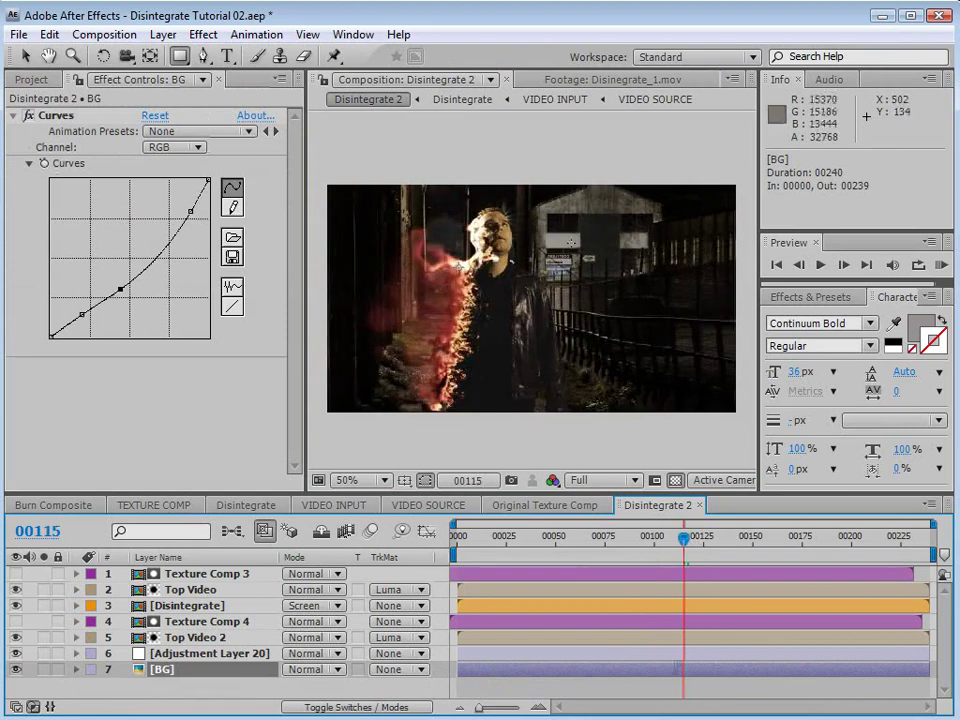
key(ctrl+s)
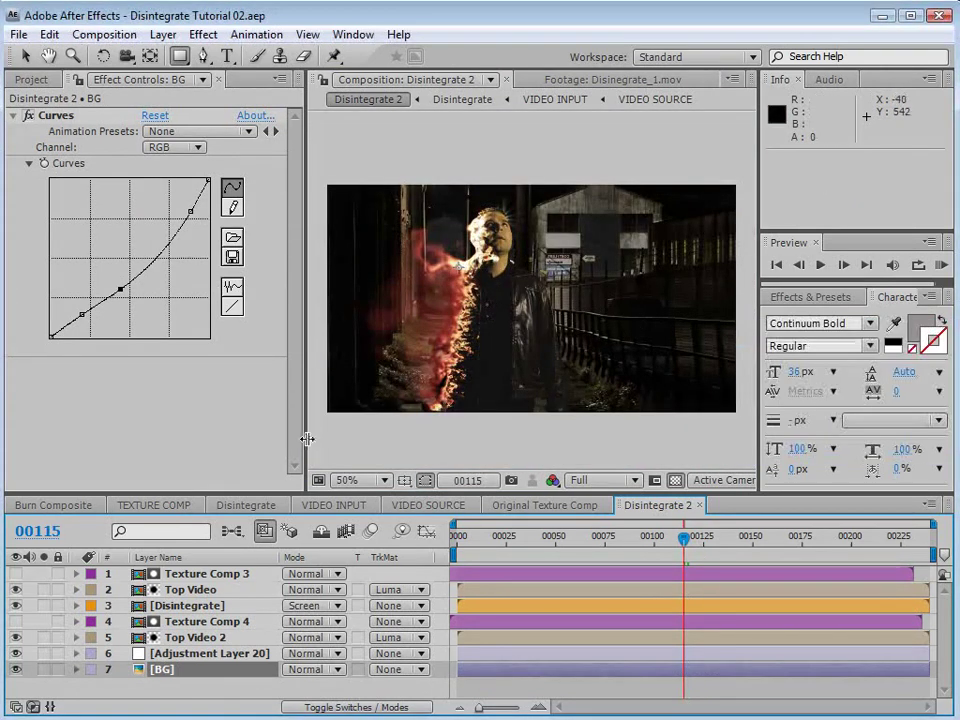
Step: Set up a new 872 × 486 px solid and give it a bright, saturated blue colour with hue 205°
drag(307, 438, 197, 438)
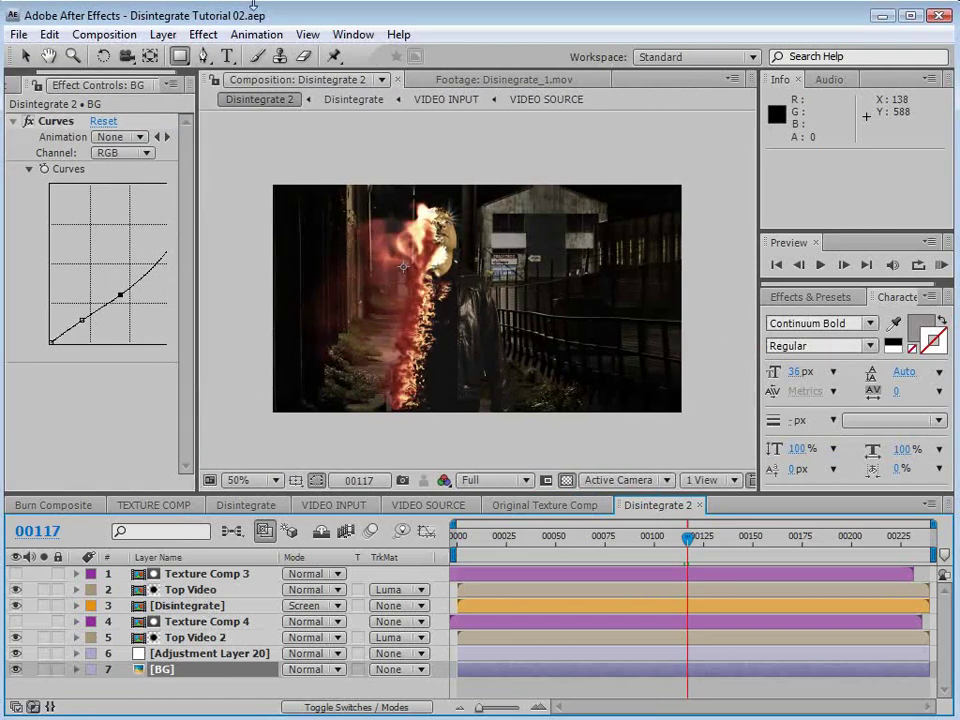
click(162, 34)
mouse_move(185, 57)
click(527, 80)
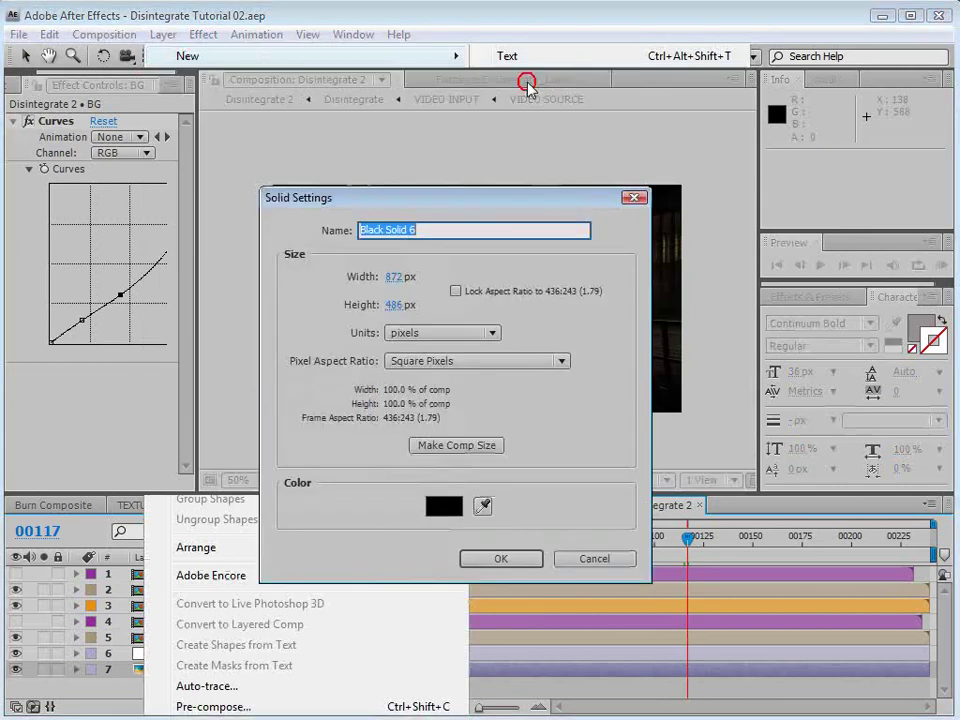
click(444, 506)
click(525, 471)
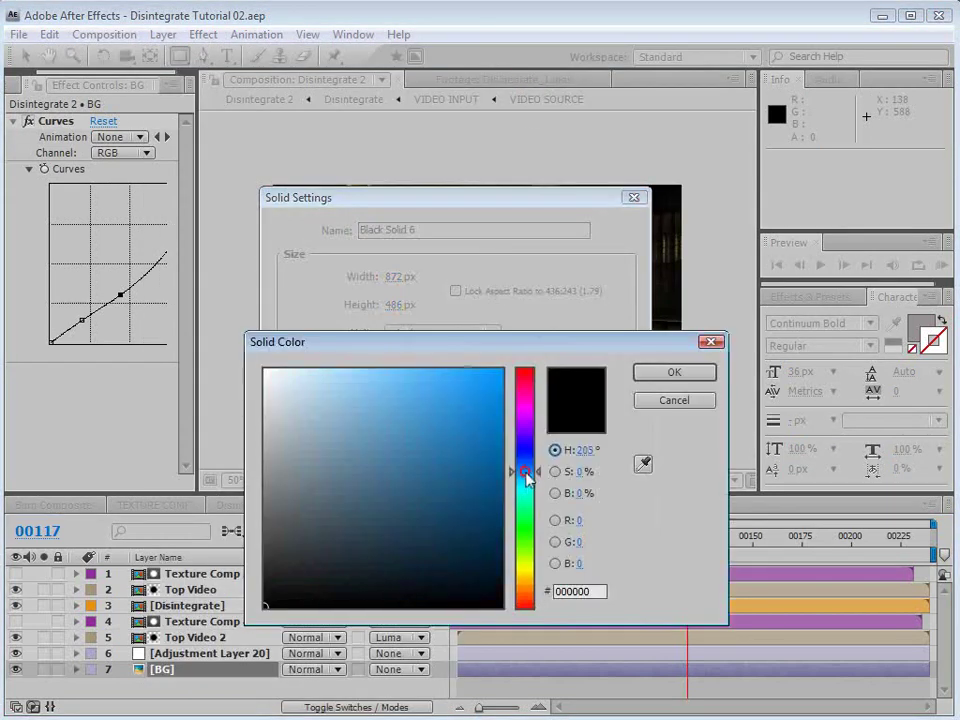
click(503, 370)
click(666, 376)
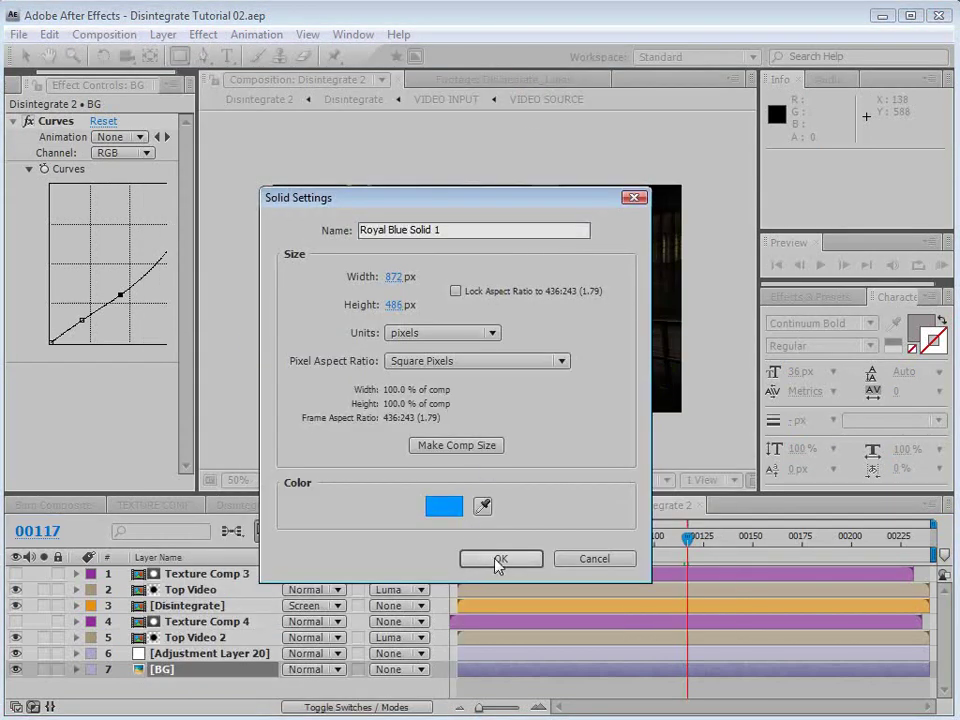
Step: Name the blue solid Particles, create it and save the project
click(223, 228)
text(Pa)
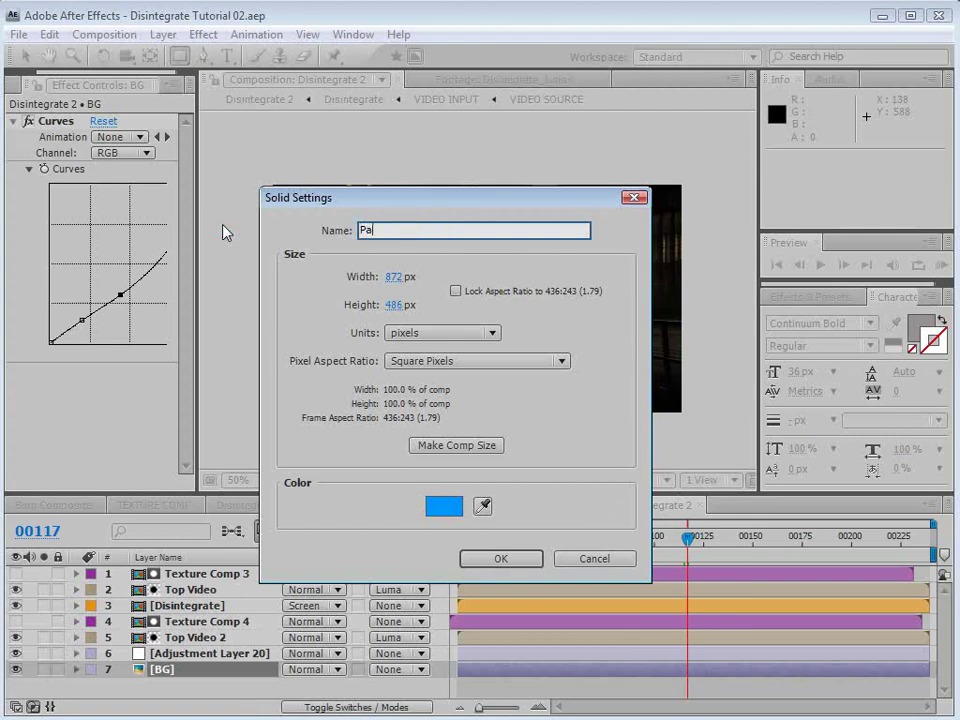
text(rticles)
key(Return)
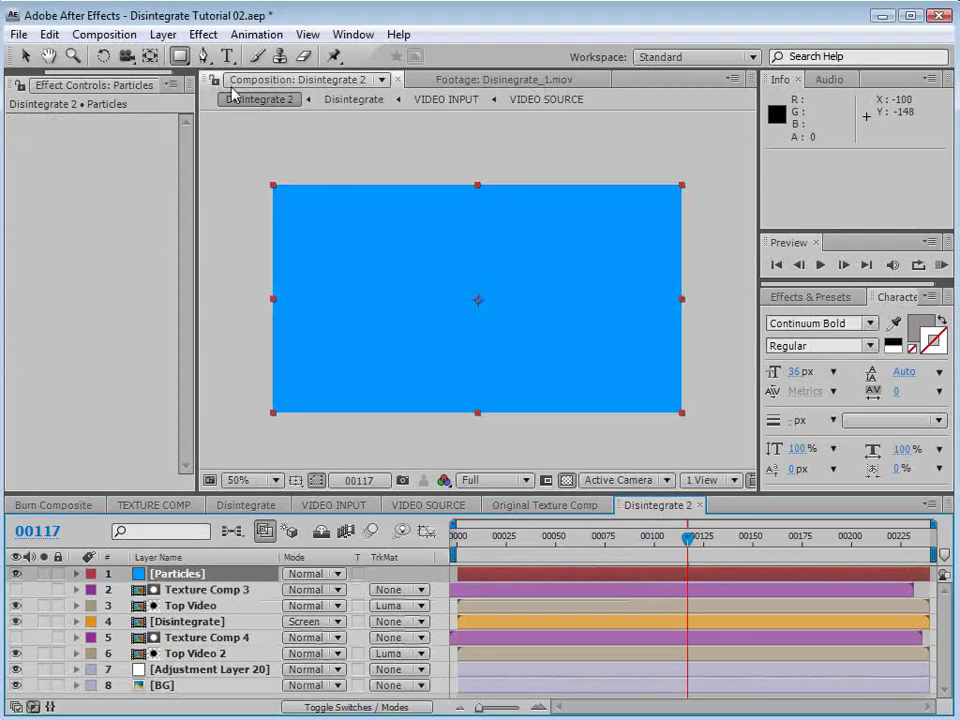
key(ctrl+s)
Step: Apply CC Particle World to the Particles layer and set its grid to Off
click(205, 34)
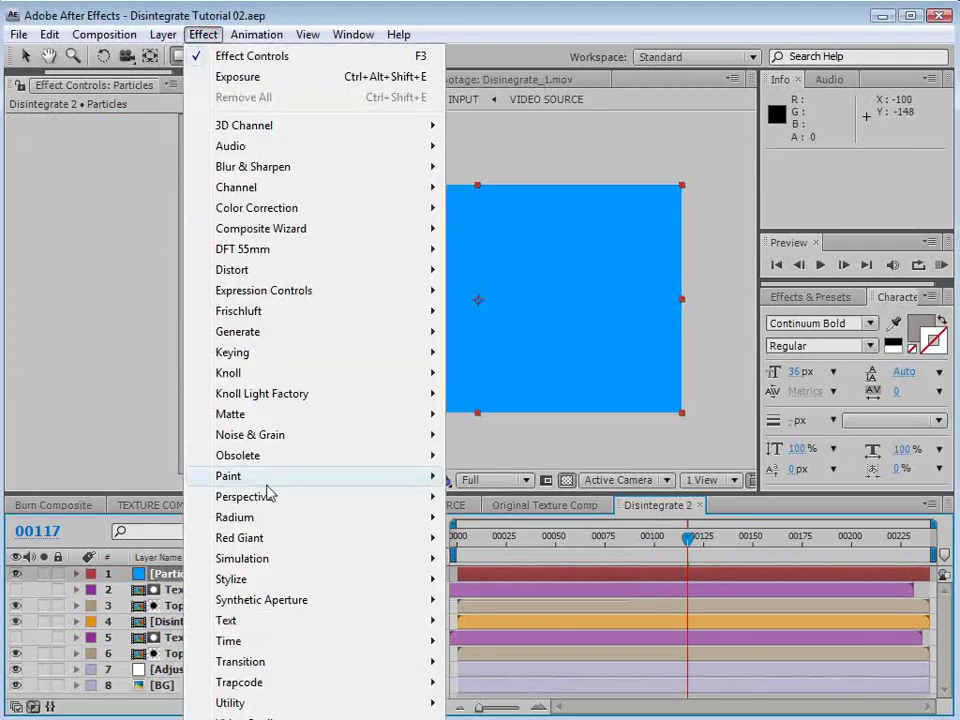
mouse_move(268, 559)
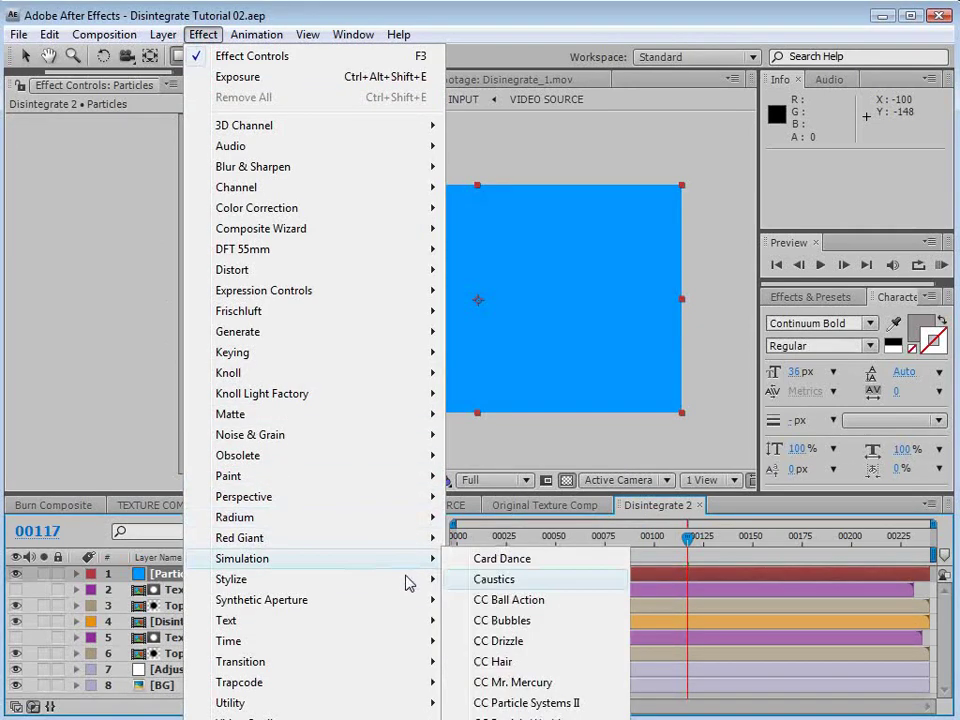
click(515, 716)
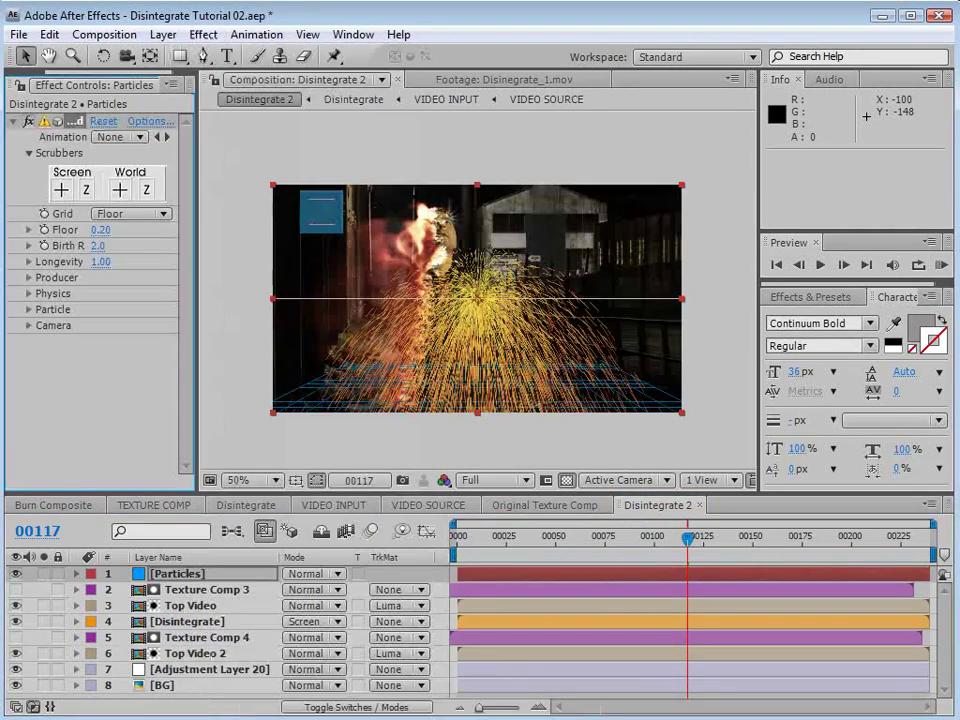
drag(196, 251, 245, 251)
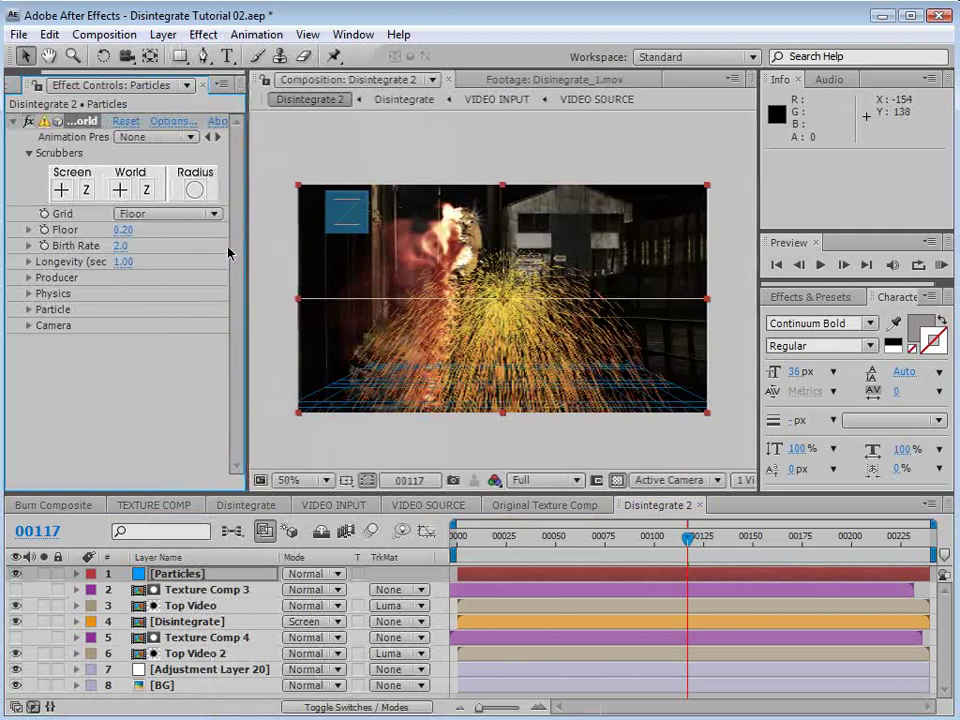
click(160, 214)
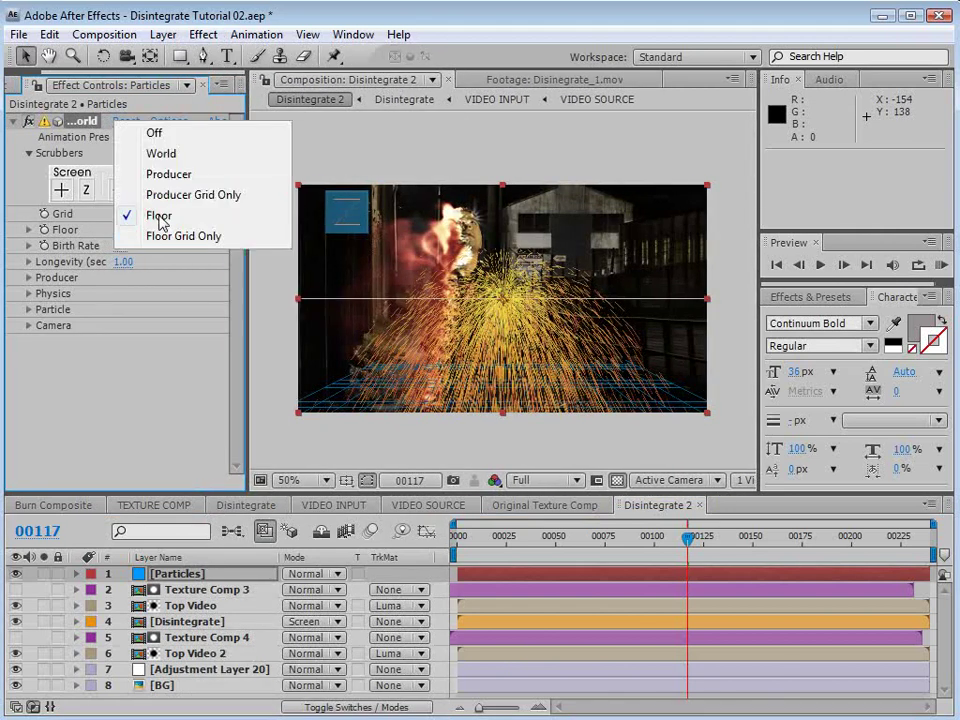
click(166, 140)
Step: Set the particle type to Faded Sphere with birth size 0.180 and death size 0.020, and lower the velocity to 0.46
click(28, 278)
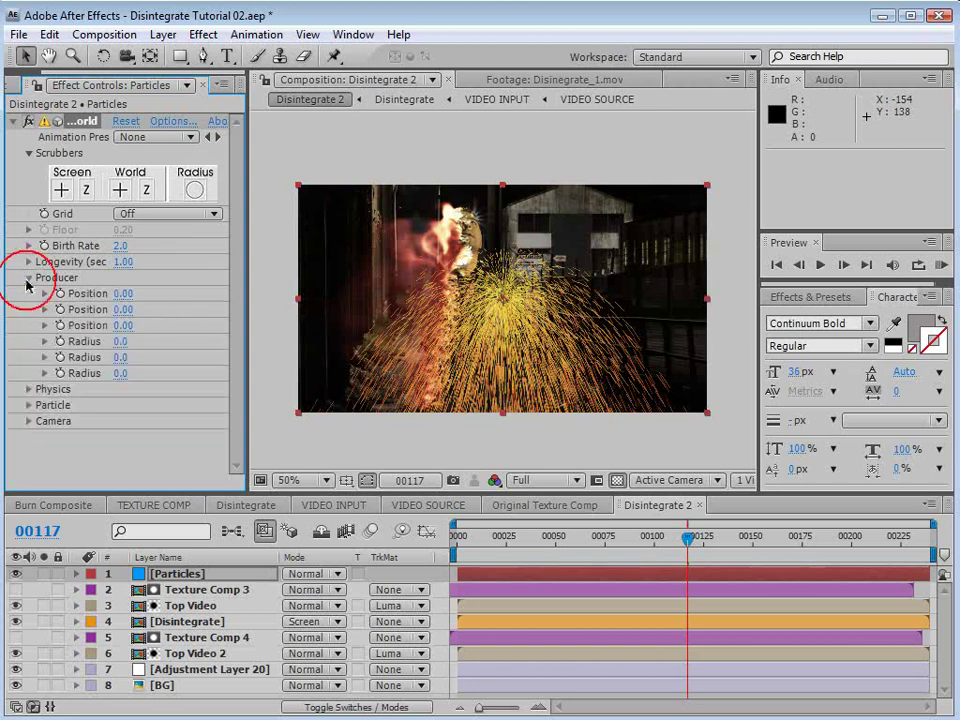
click(28, 389)
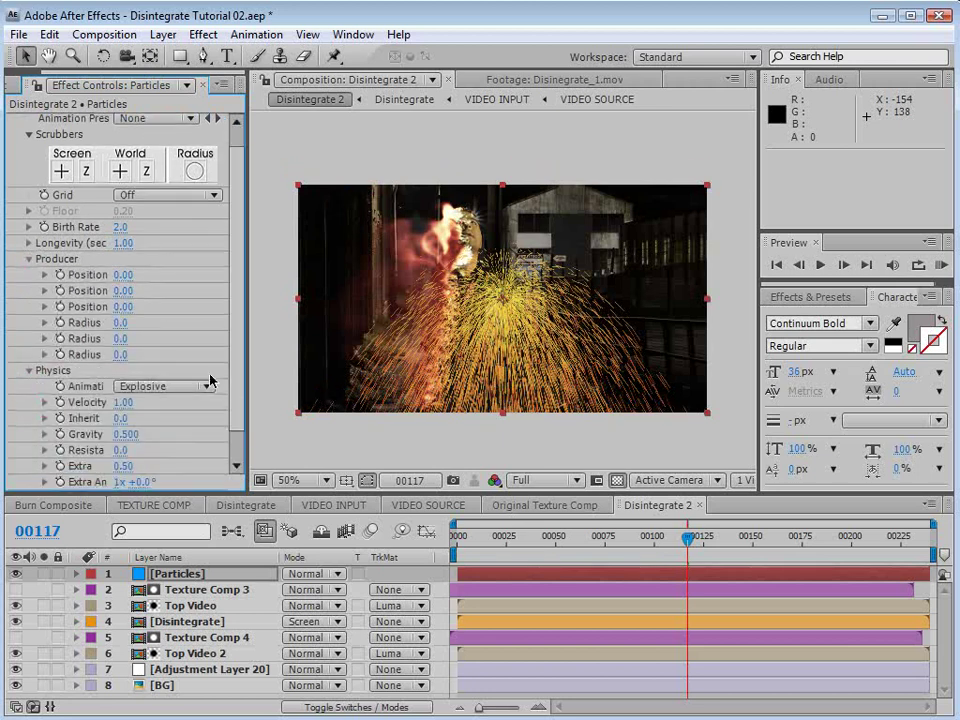
scroll(238, 383, down, 2)
click(30, 466)
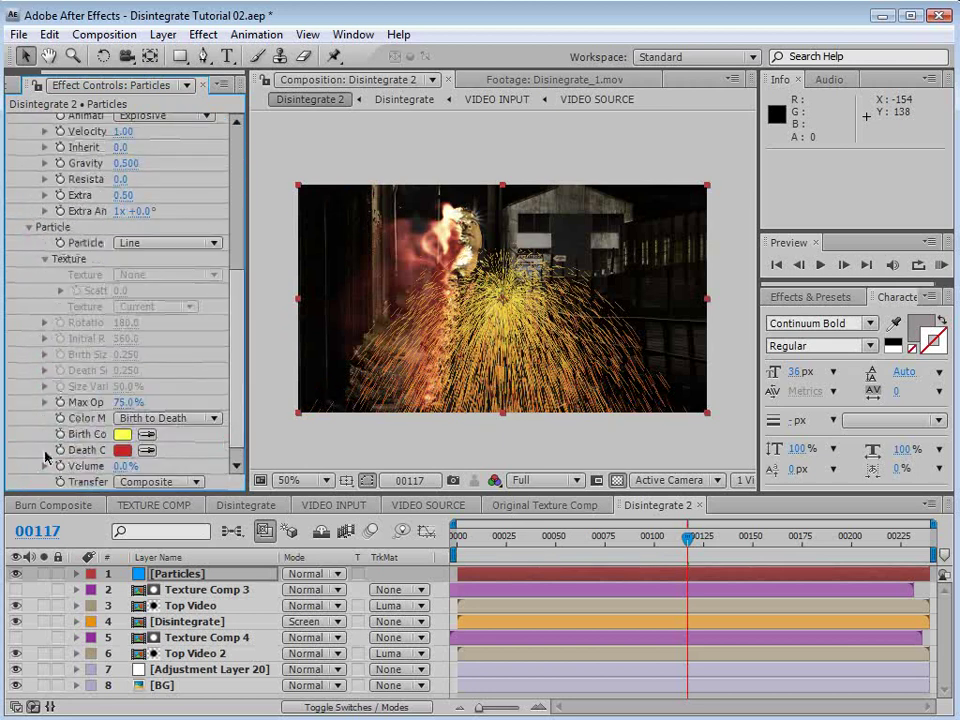
click(160, 245)
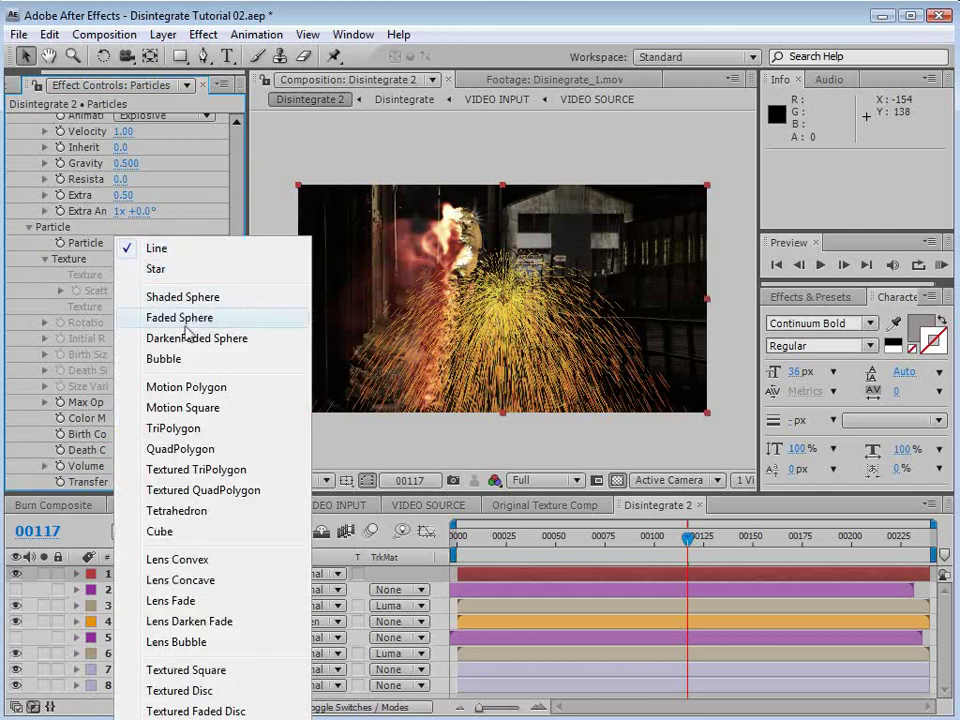
click(180, 318)
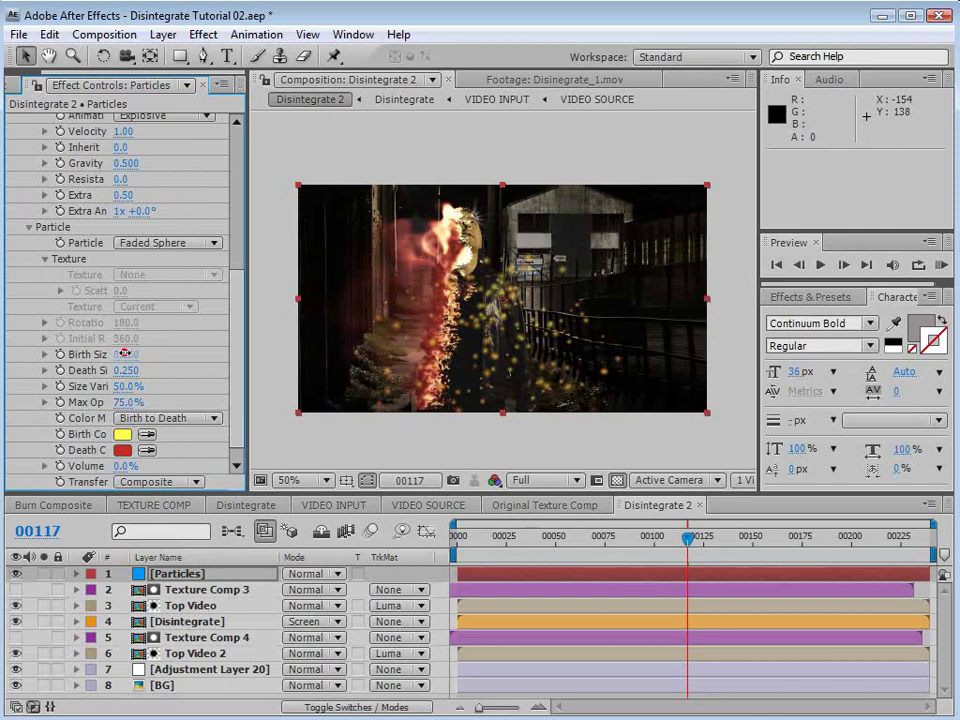
drag(129, 371, 118, 371)
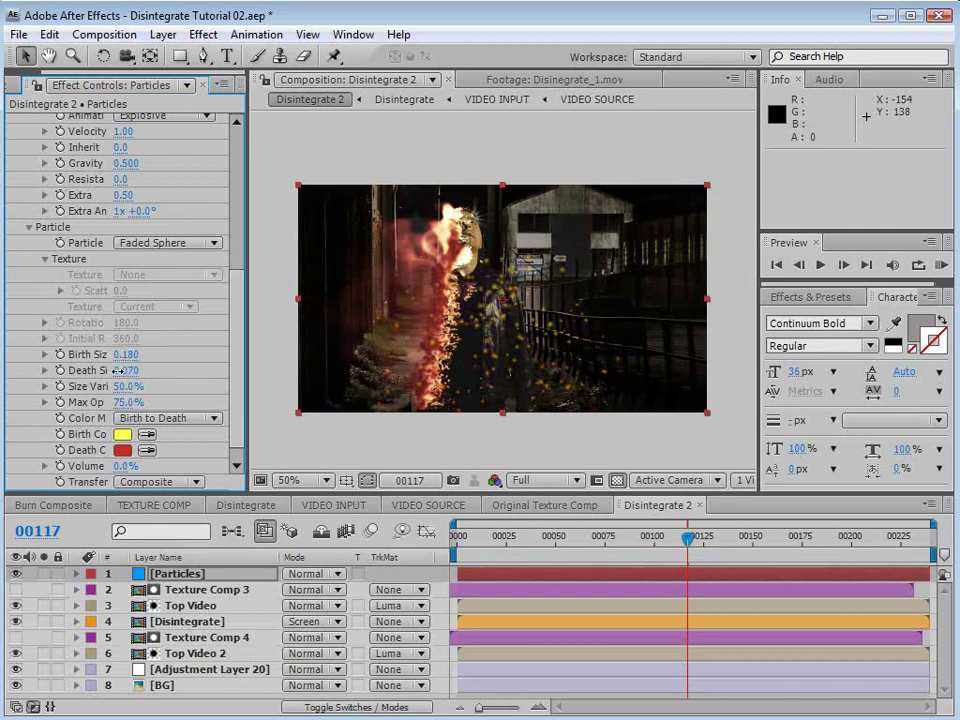
scroll(236, 364, up, 3)
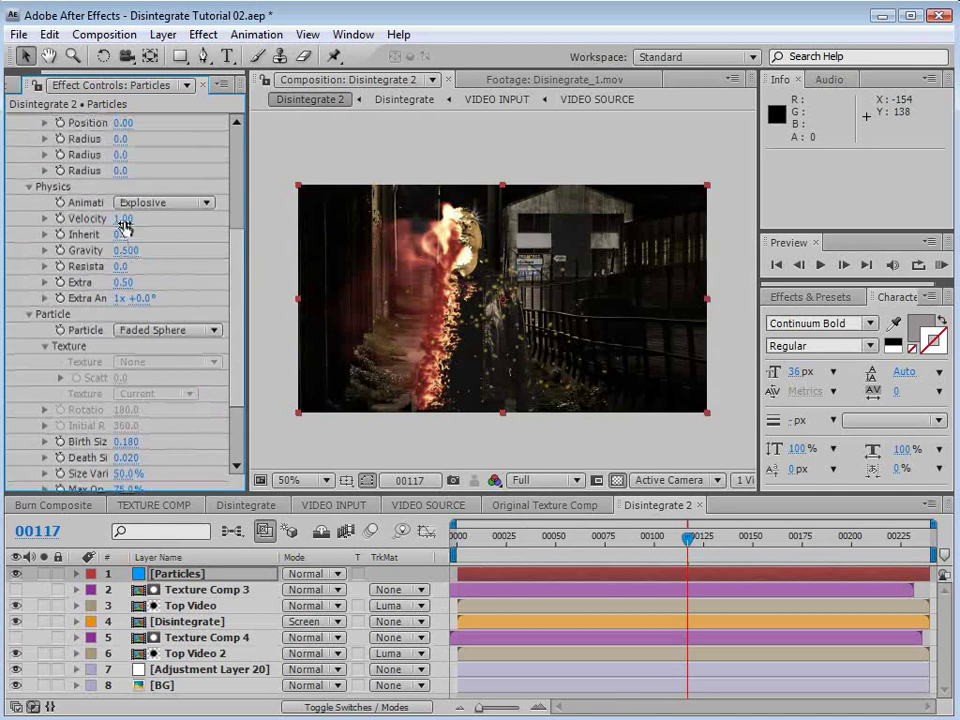
drag(124, 227, 85, 234)
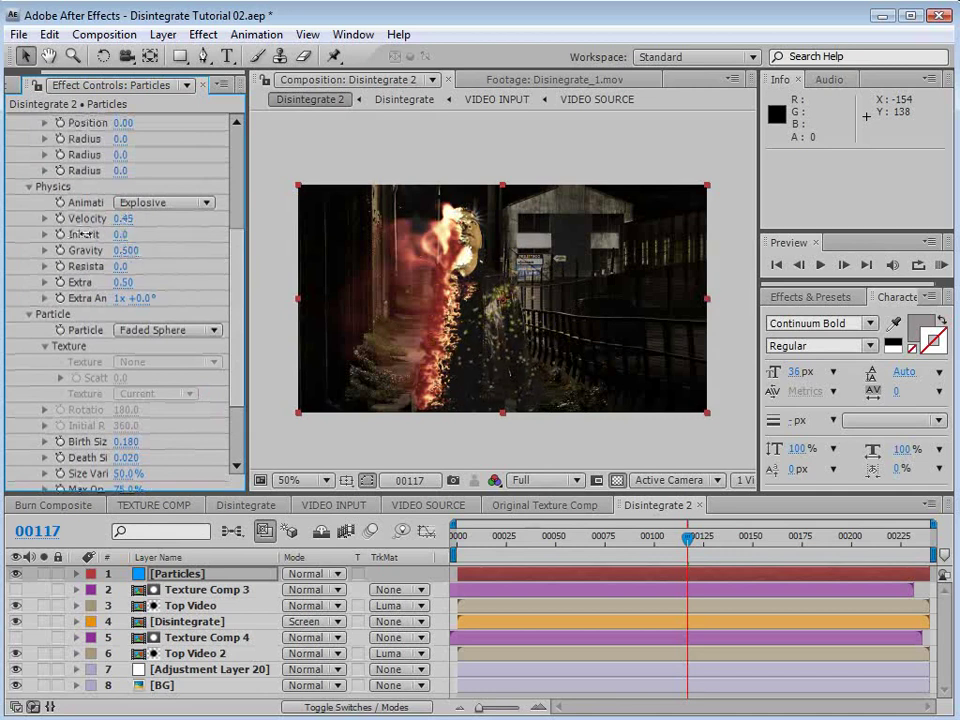
Step: Change the particle effect's opacity map to the Fade Out preset
drag(236, 307, 189, 127)
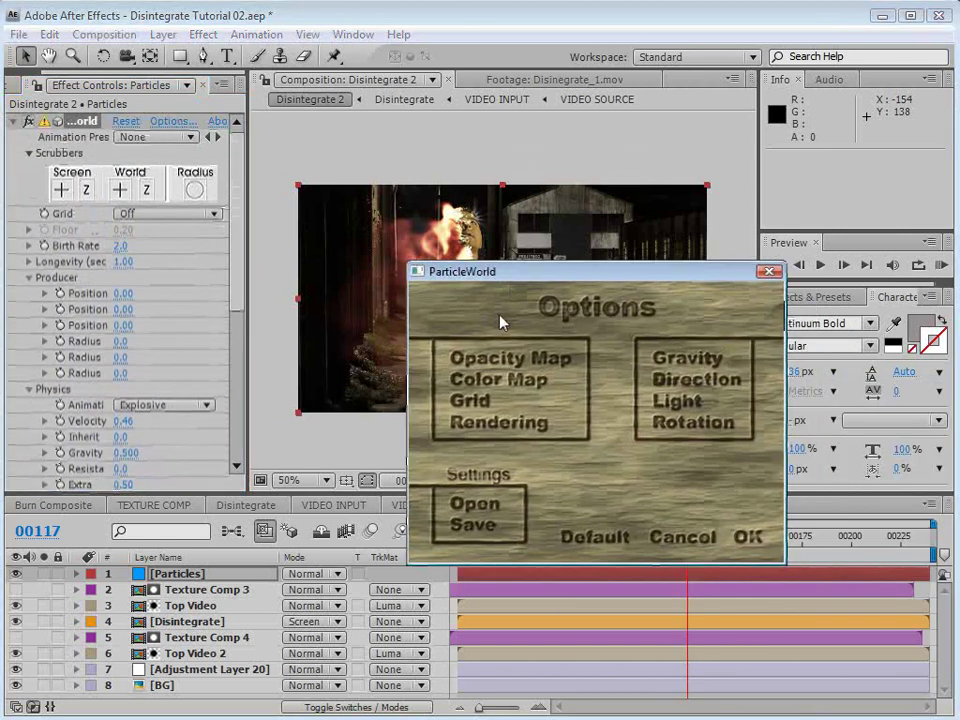
click(507, 360)
click(495, 512)
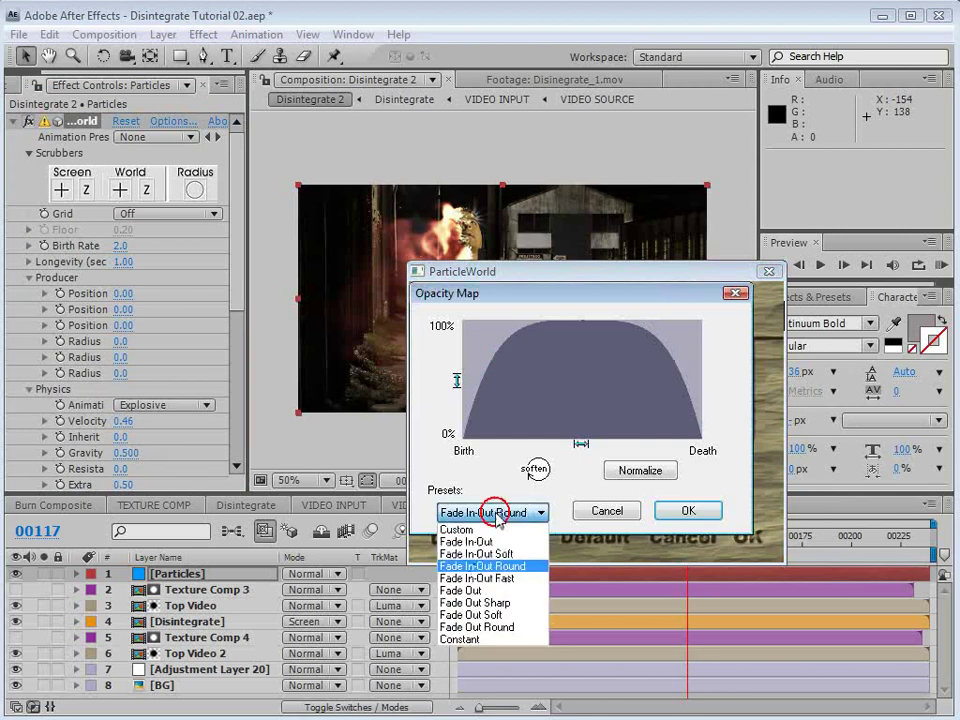
click(489, 590)
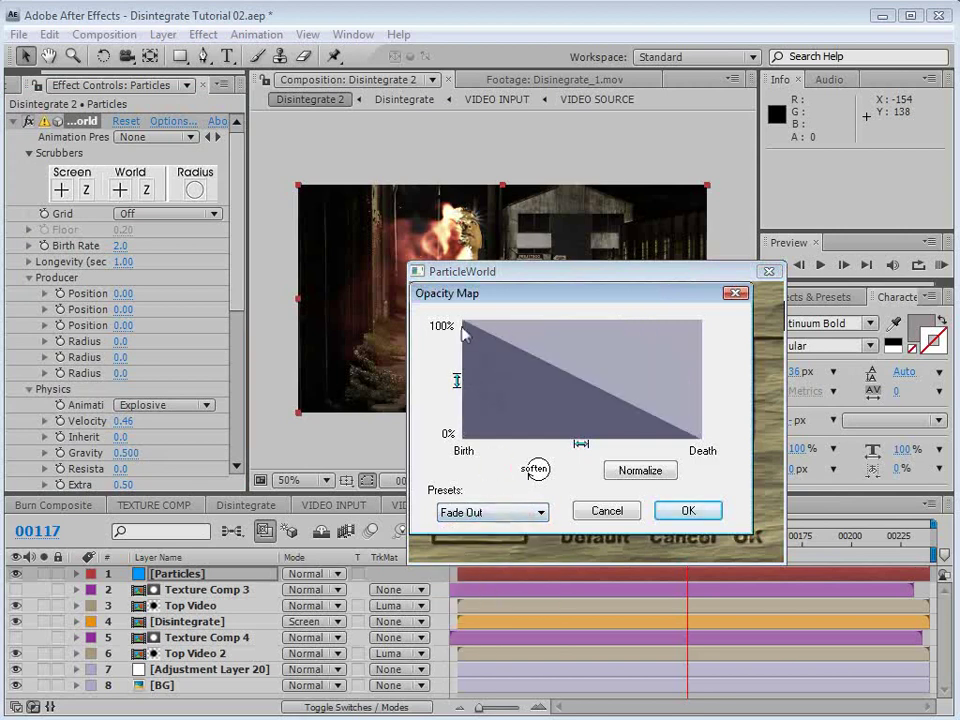
click(687, 512)
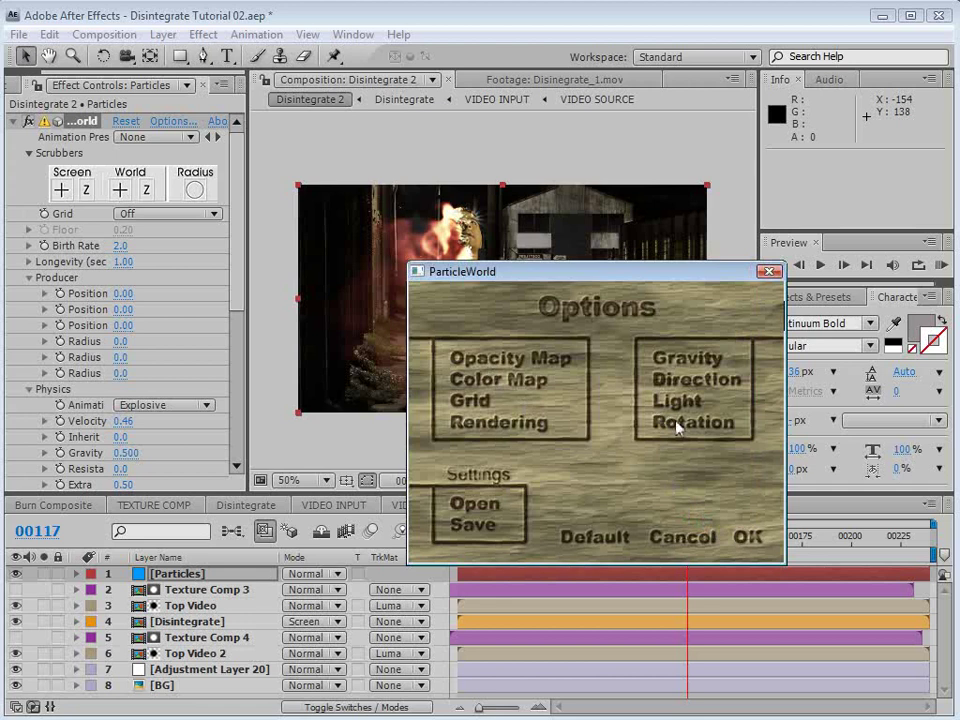
Step: Enable Force Motionblur in the particle effect's render settings, accept the options and inspect the particles close up
click(518, 424)
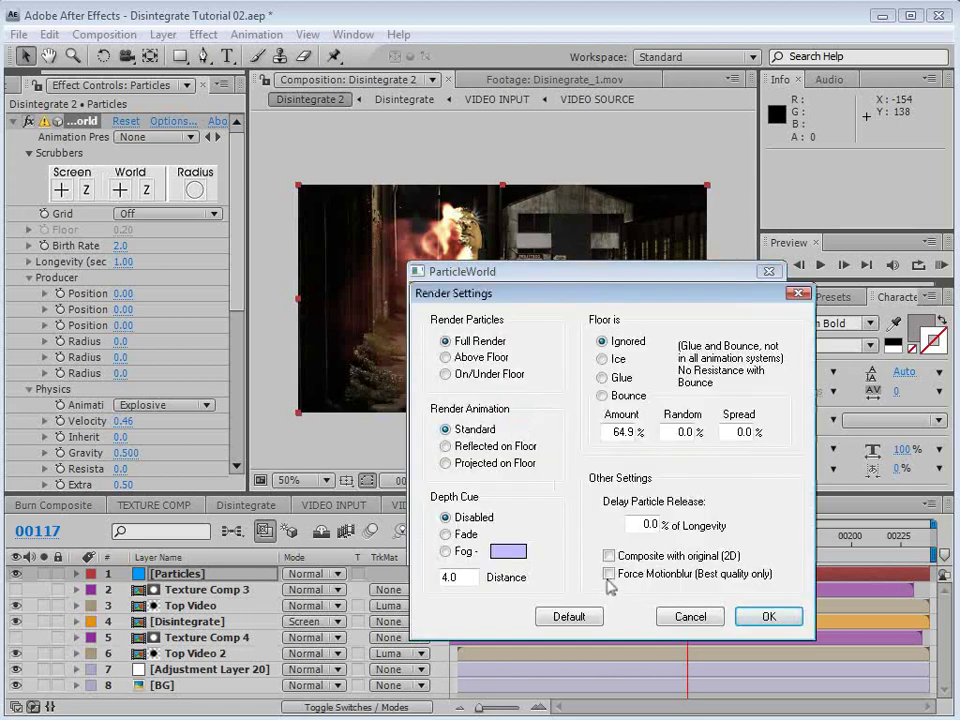
click(769, 616)
click(750, 538)
scroll(590, 380, up, 1)
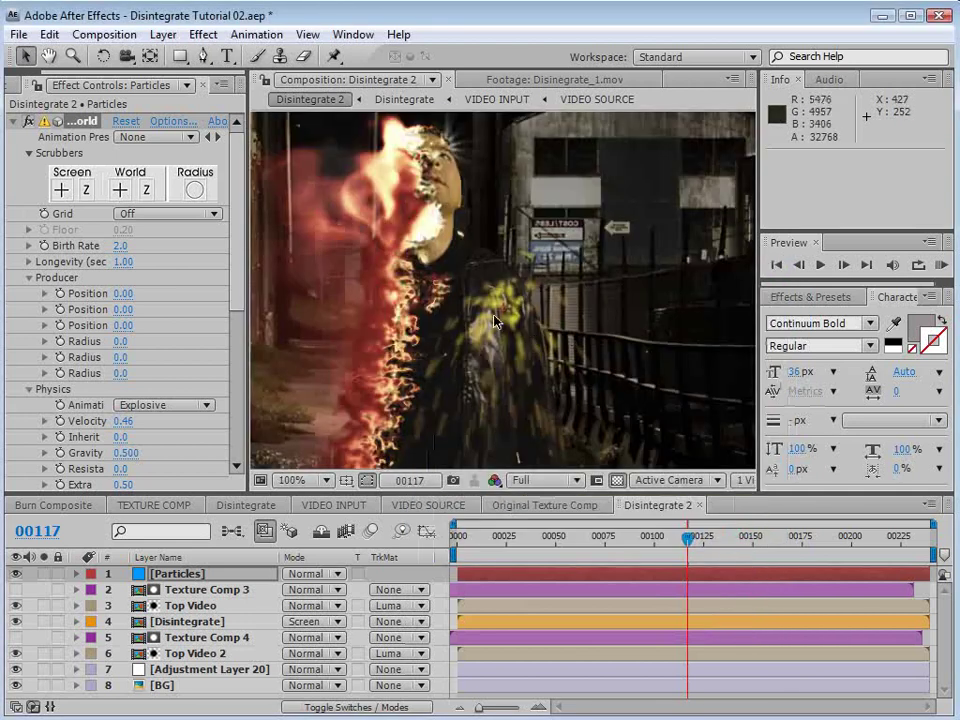
scroll(505, 362, down, 1)
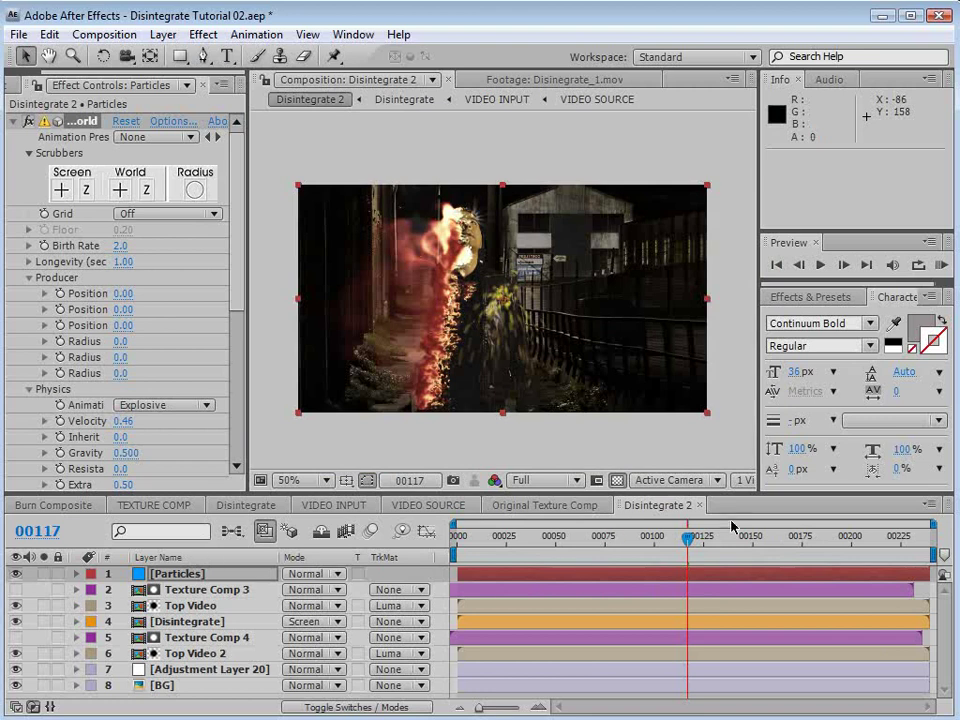
Step: Move to frame 116, hide the Disintegrate layer and save the project
mouse_move(700, 541)
mouse_down()
mouse_move(648, 542)
mouse_move(687, 551)
mouse_up()
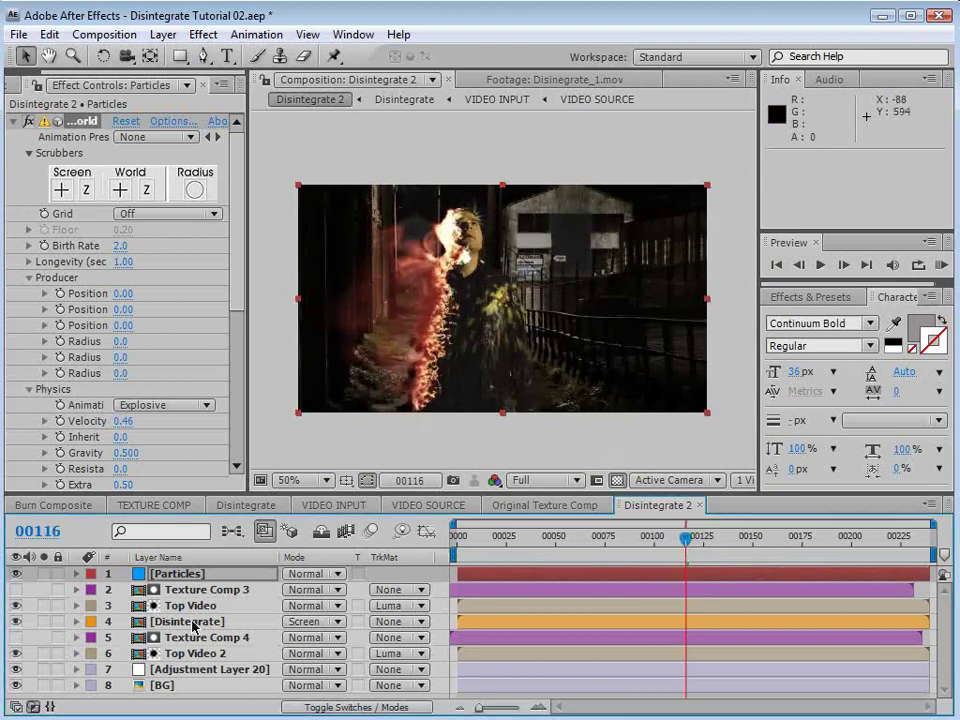
click(93, 624)
click(16, 622)
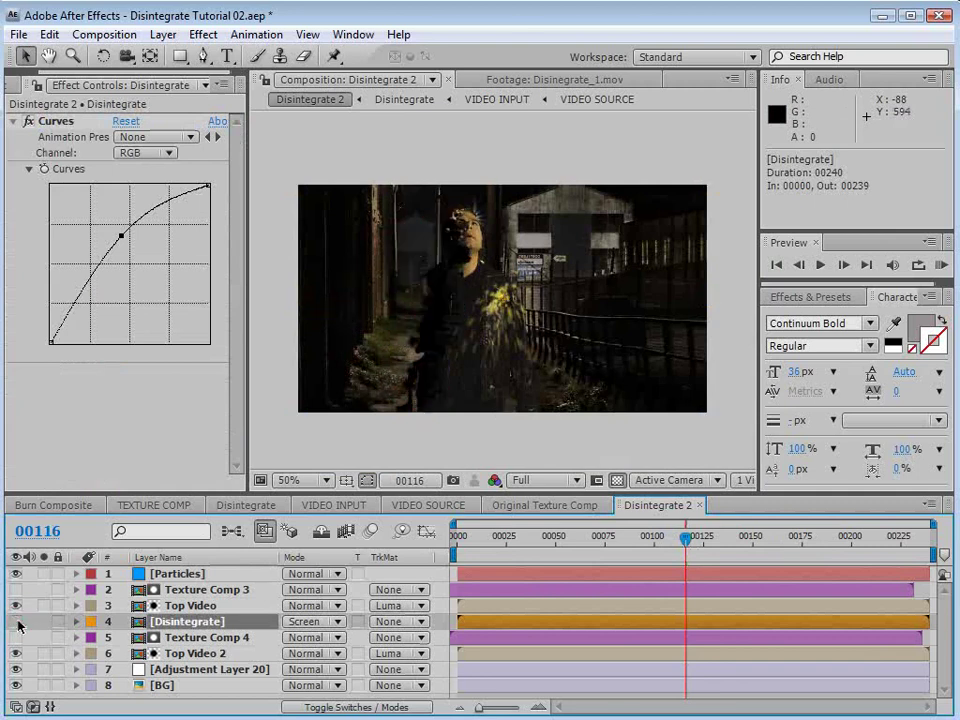
key(ctrl+s)
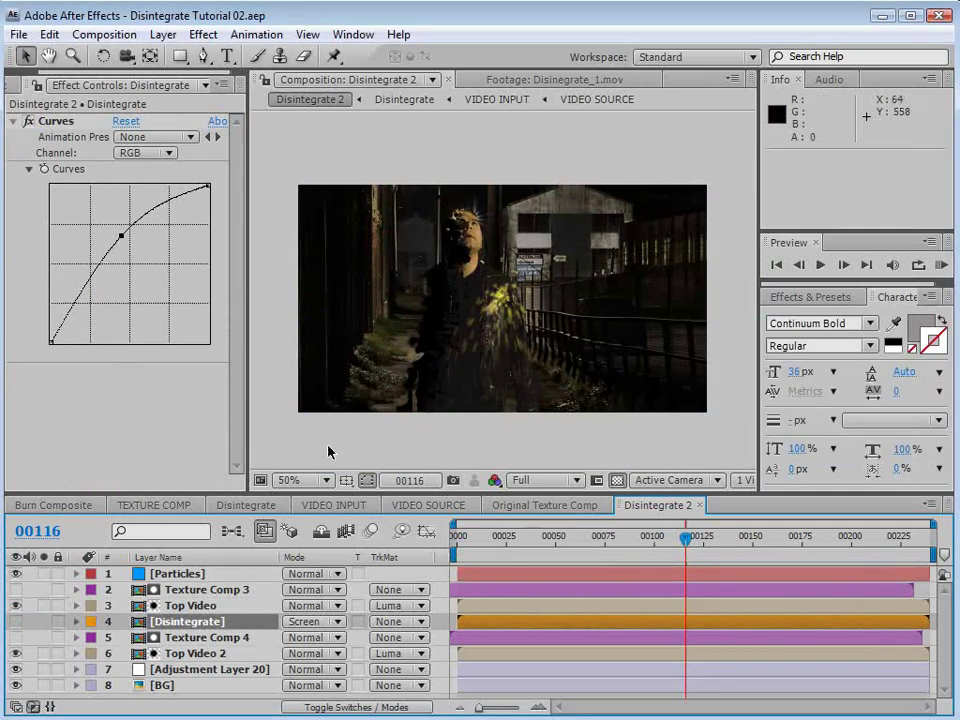
Step: Hide the BG layer and move the current time to frame 111
click(17, 685)
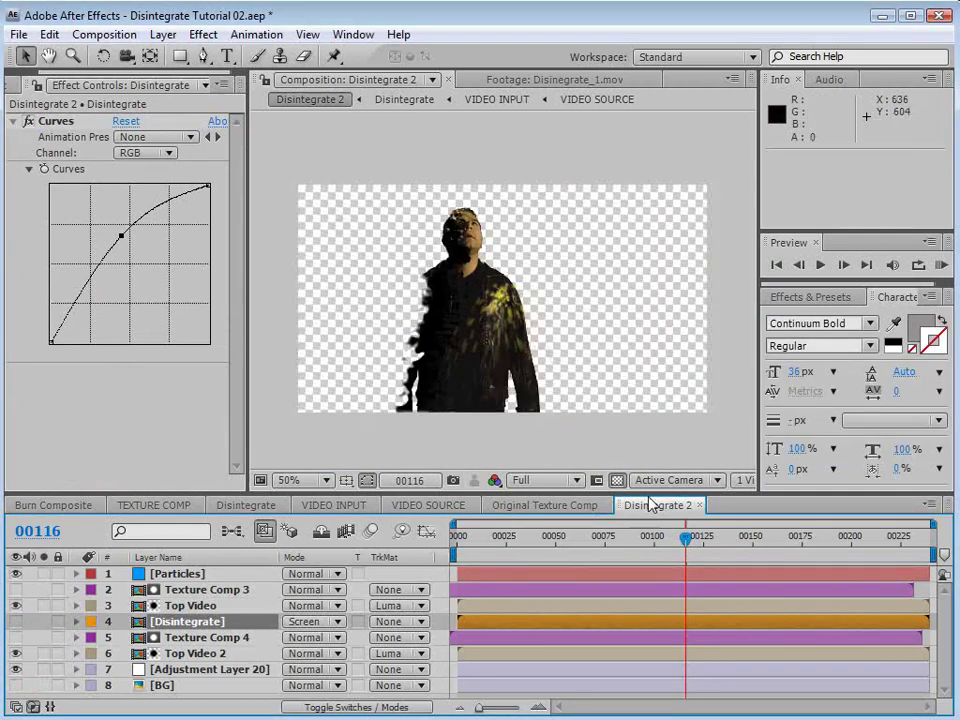
drag(684, 538, 727, 568)
drag(684, 580, 676, 585)
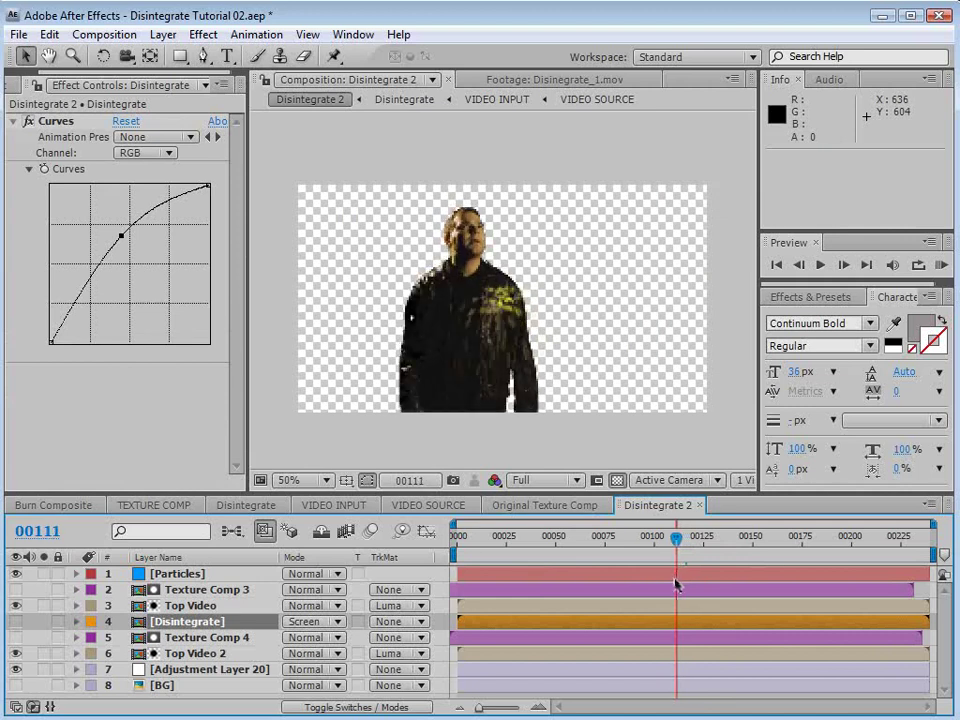
Step: Set the Particles layer's producer to Position X -0.23, Position Y 0.03 and Radius Y 0.3, with the transparency grid off
click(238, 571)
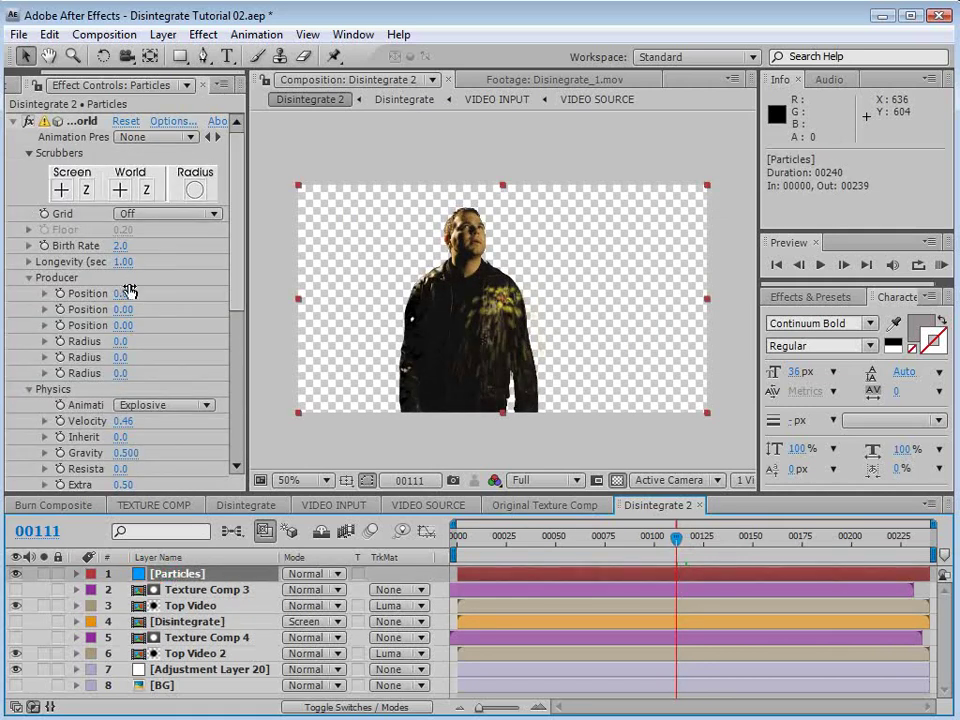
drag(250, 321, 270, 323)
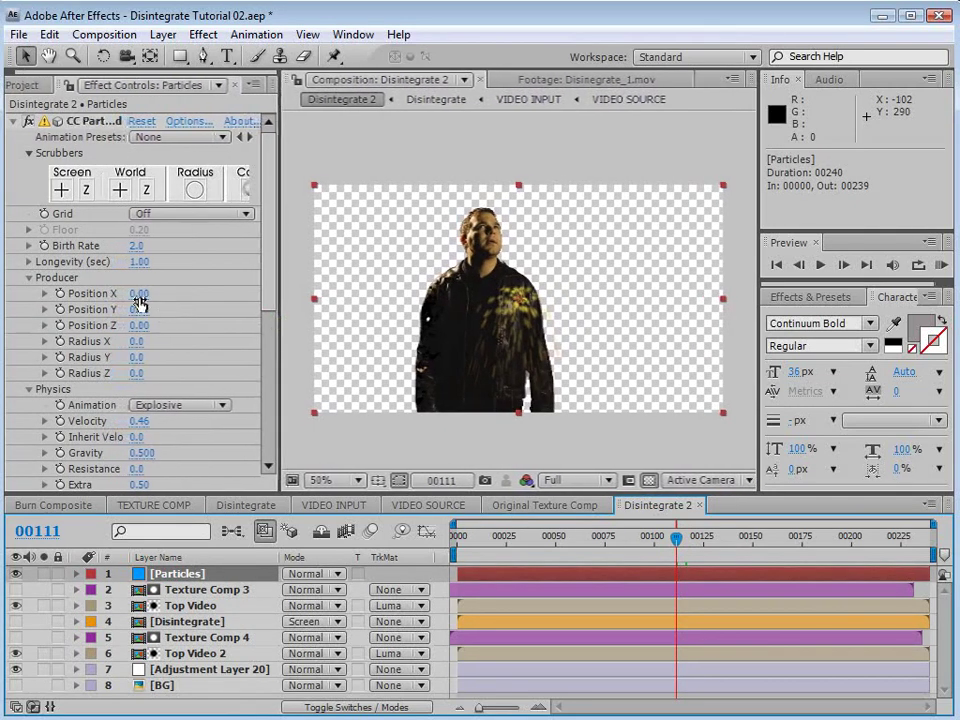
drag(137, 293, 112, 293)
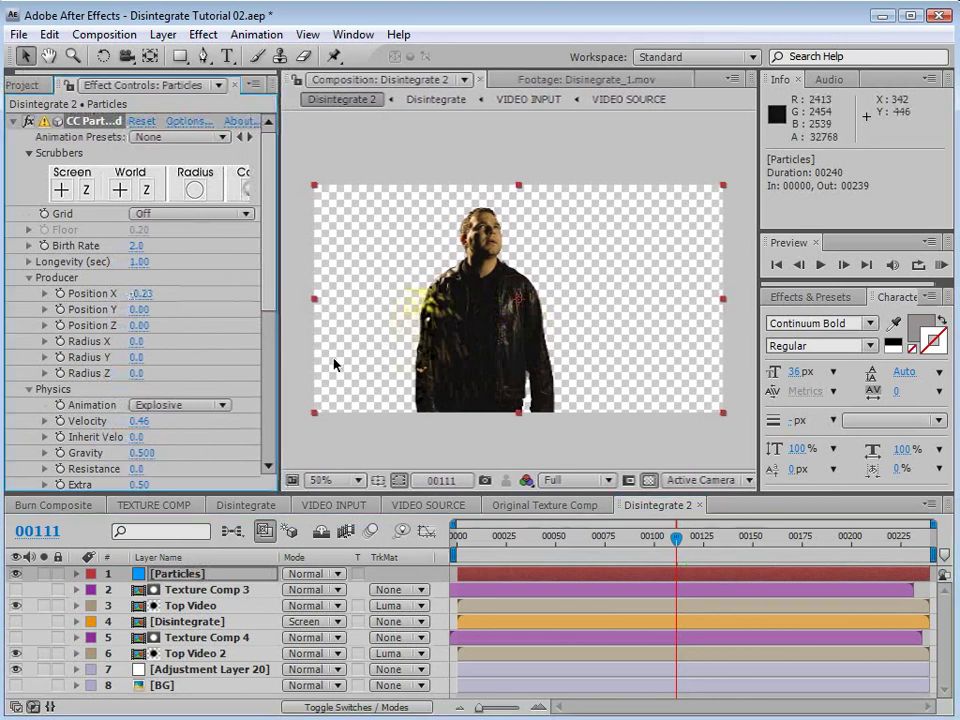
click(649, 480)
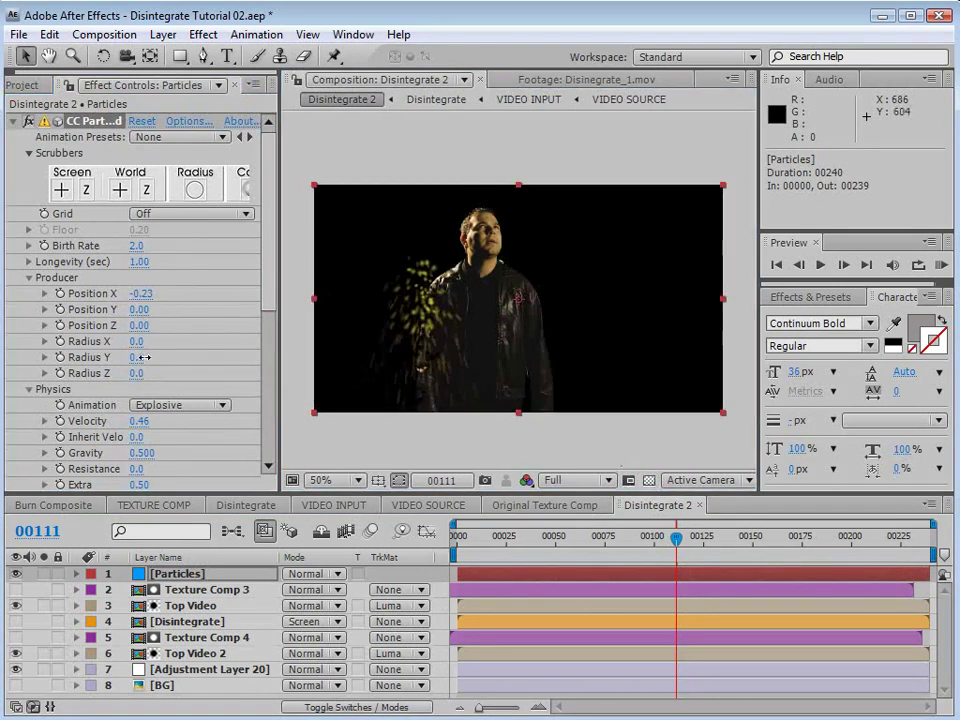
drag(139, 358, 144, 358)
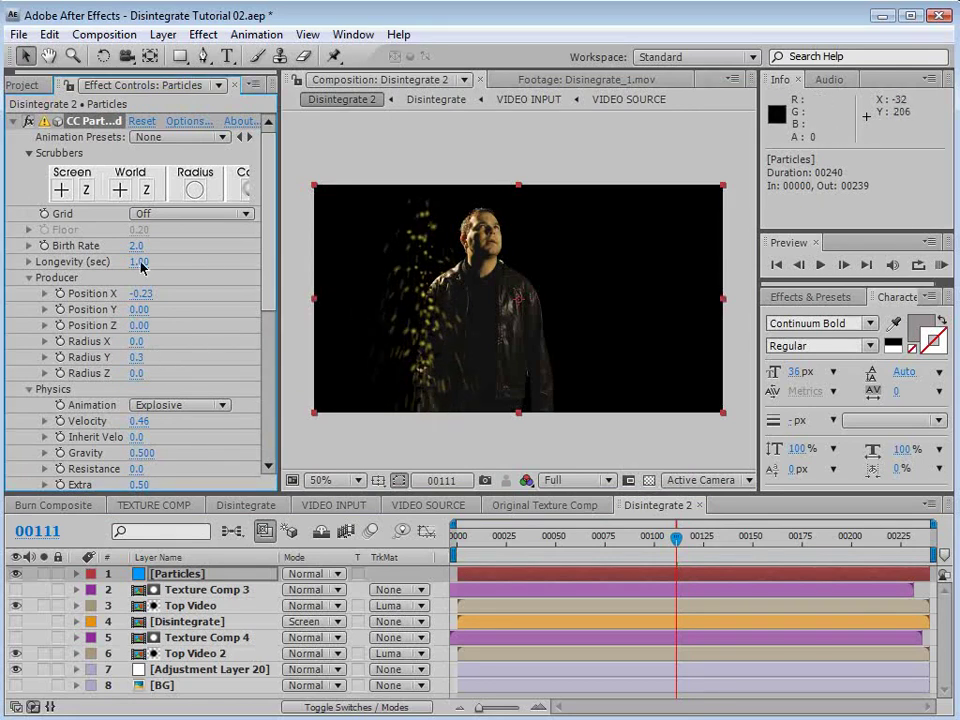
drag(140, 314, 140, 310)
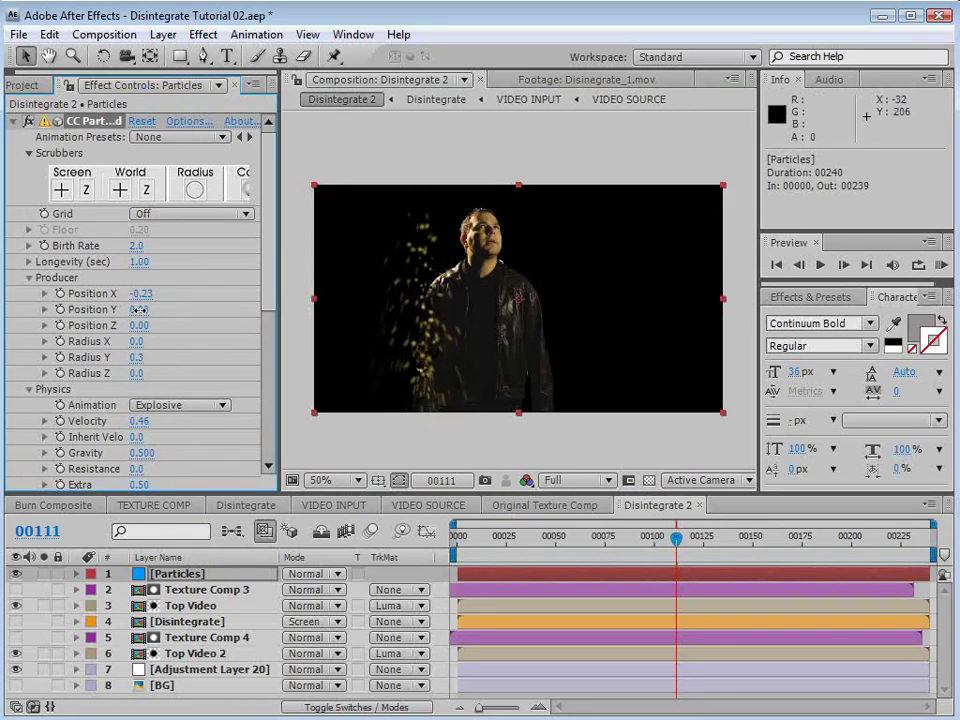
Step: Set the particles' birth size to 0.060, death size to 0.050 and size variation to 74%
scroll(263, 358, down, 5)
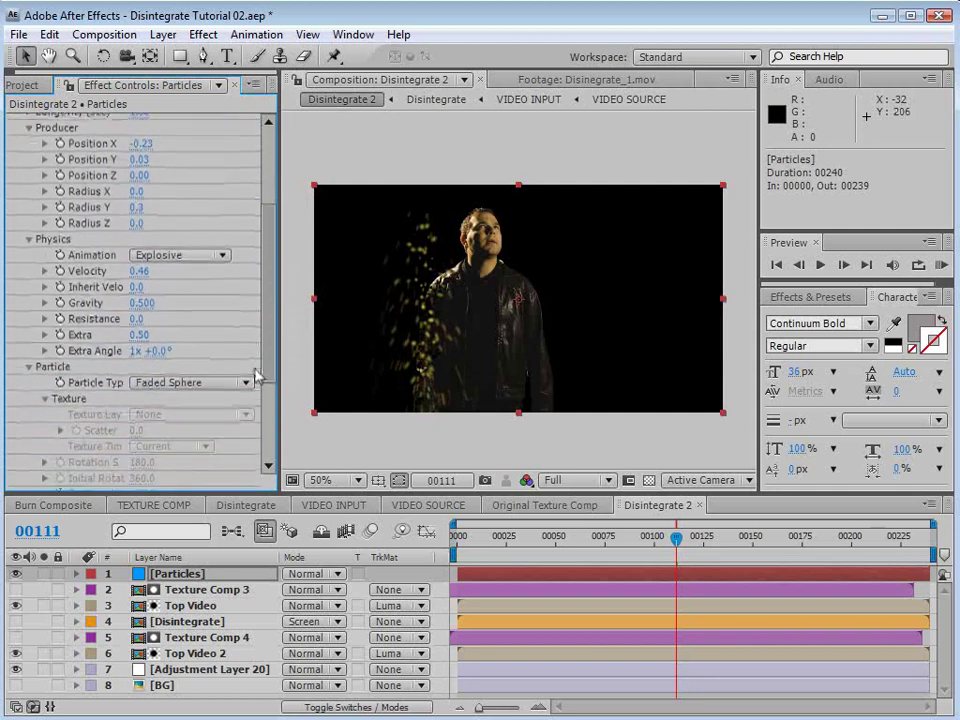
key(period)
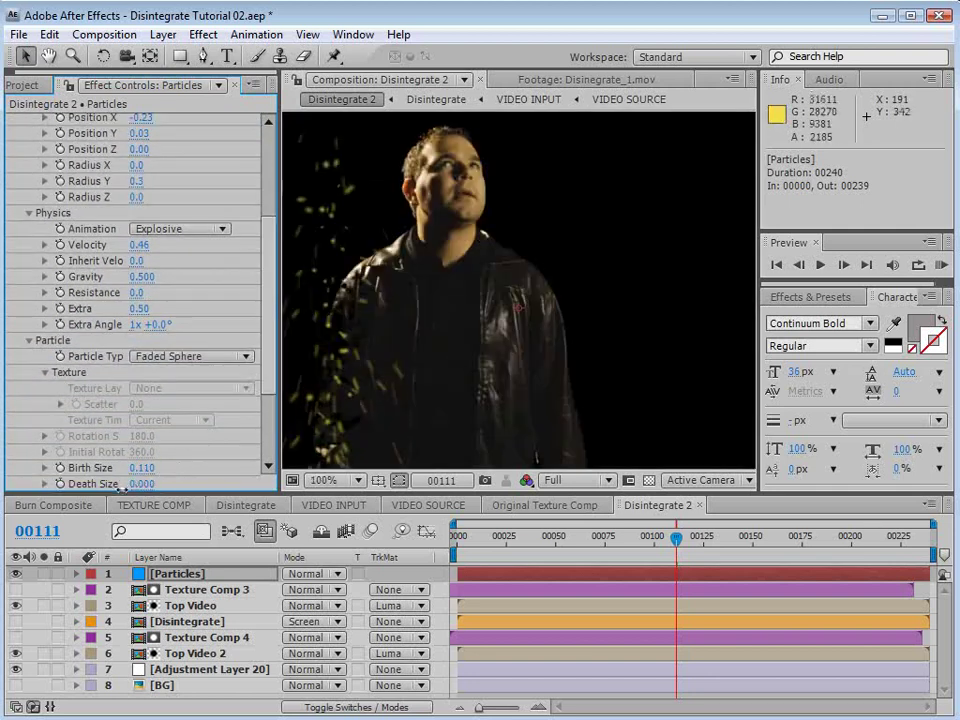
drag(147, 471, 141, 468)
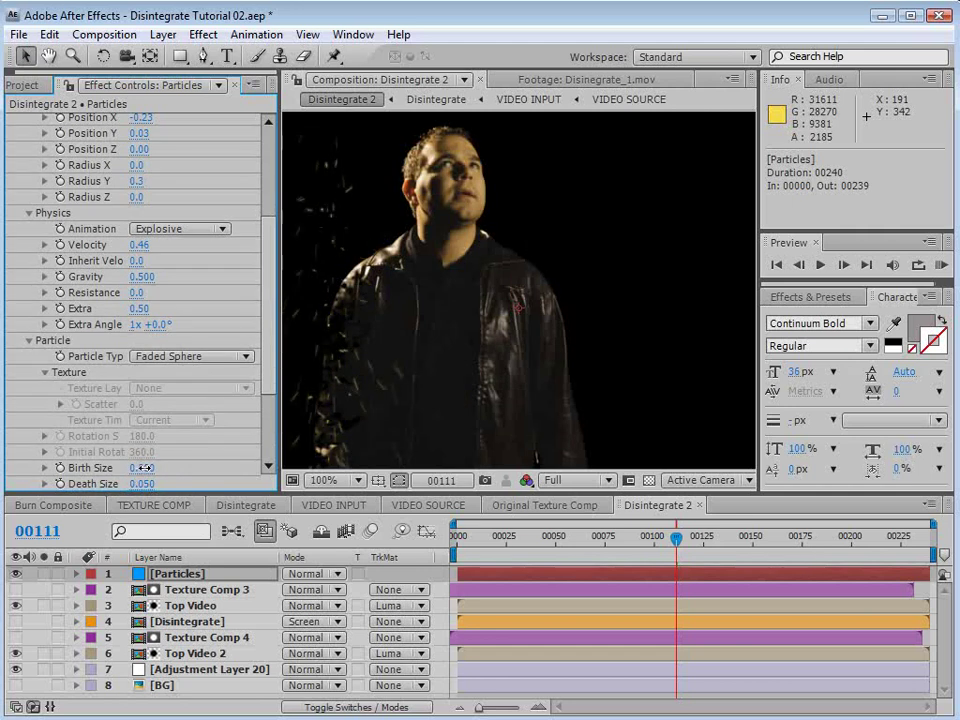
scroll(256, 368, down, 5)
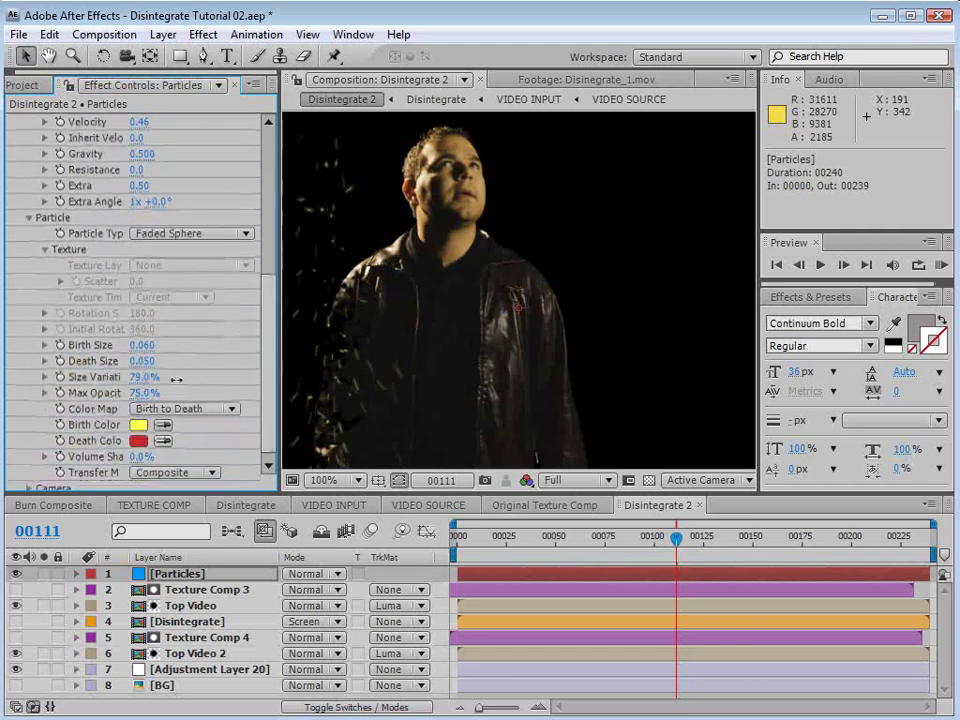
drag(176, 379, 171, 379)
Step: Change the particles' death color to orange E17641 and set the max opacity to 100%
click(138, 440)
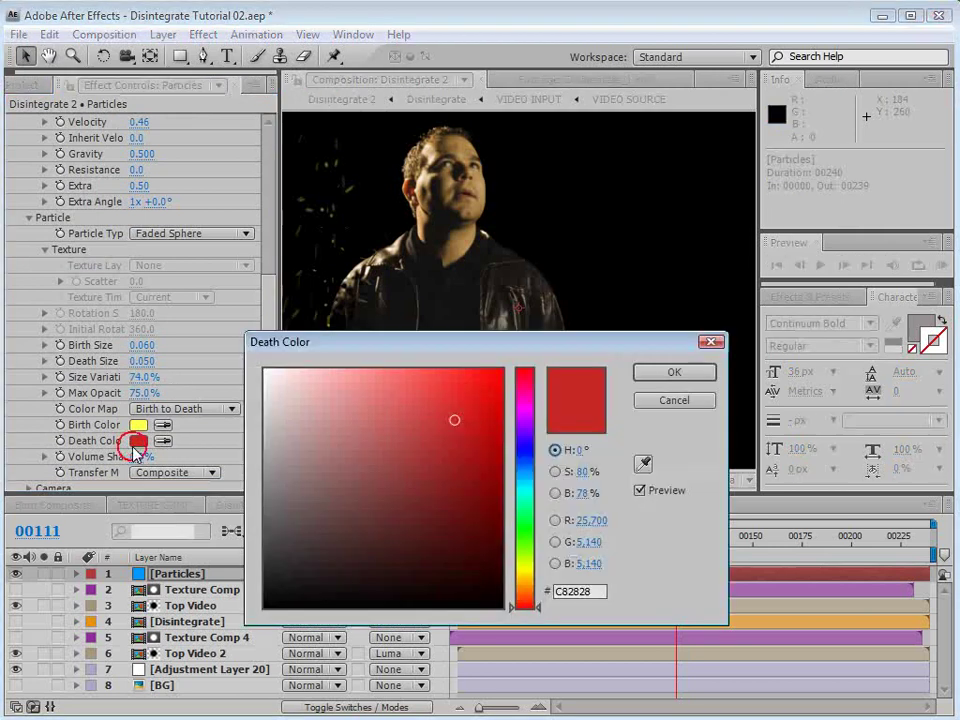
drag(530, 605, 529, 600)
click(433, 396)
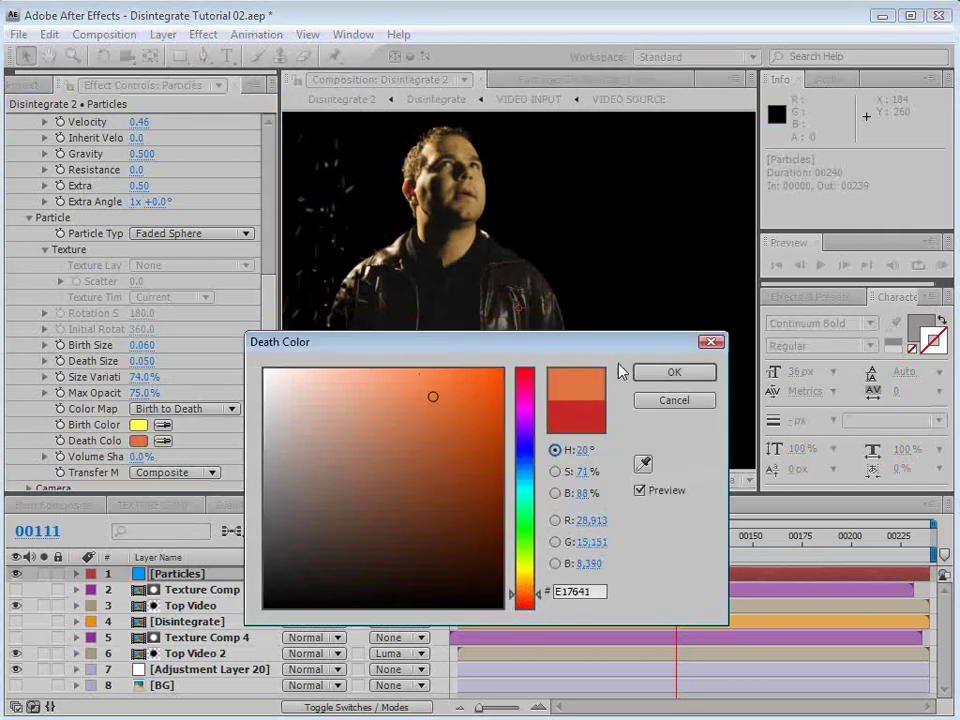
click(664, 373)
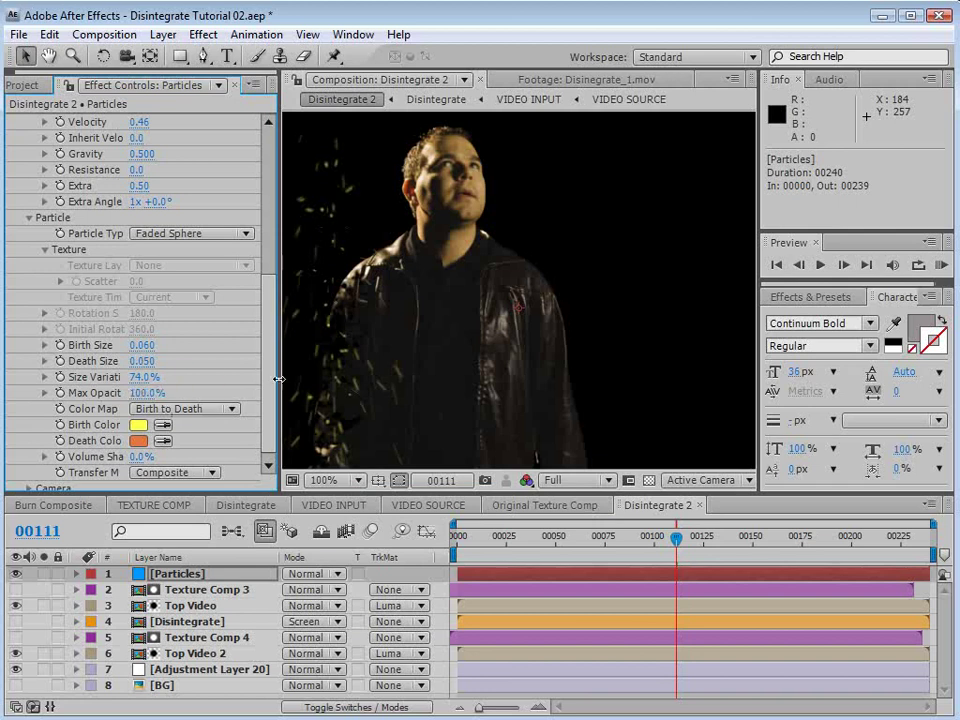
Step: Enable keyframing for the producer's Position X at frame 111 and reveal the Particles layer's keyframes in the timeline
key(space)
drag(338, 373, 437, 334)
drag(273, 361, 289, 245)
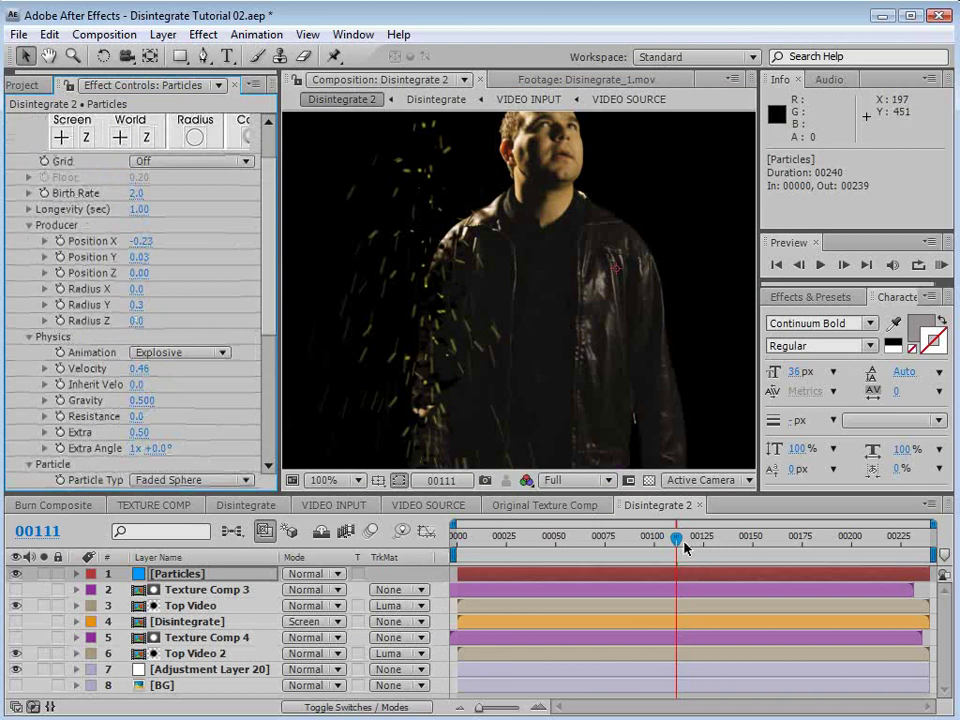
click(59, 242)
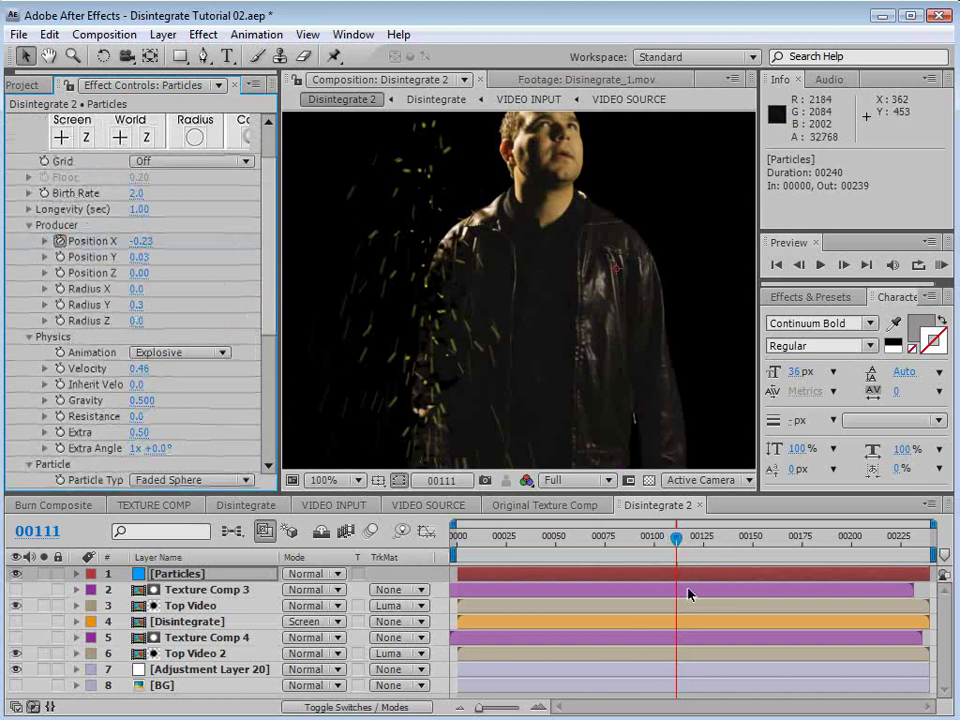
key(p)
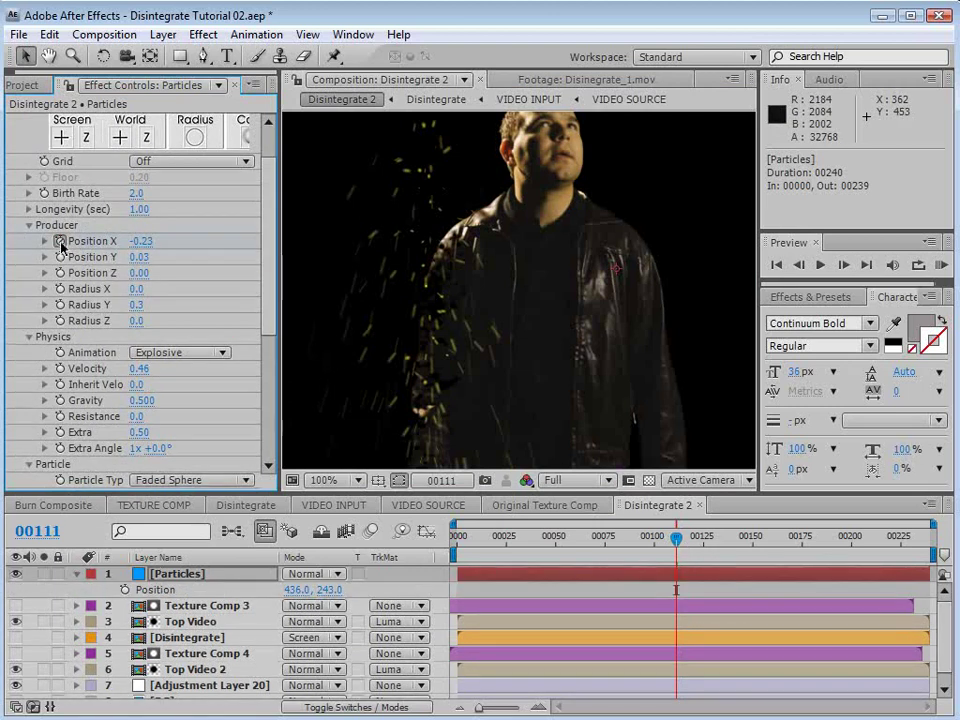
key(u)
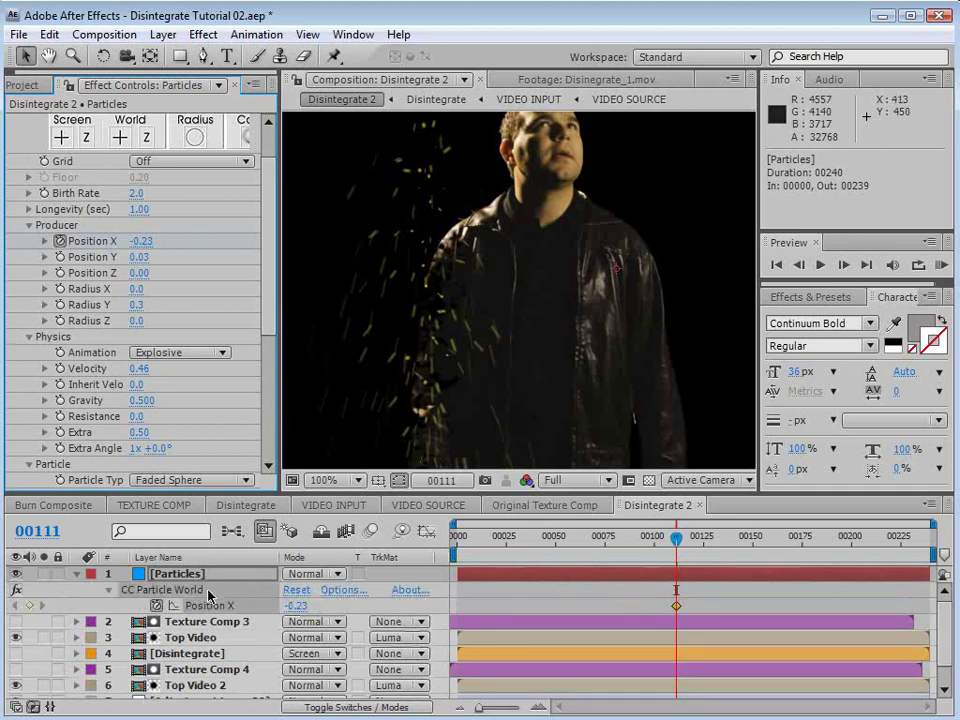
Step: Keyframe the producer's Position X at 0.02 on frame 129, and shift both keyframes earlier so the first is at frame 108
drag(678, 543, 709, 540)
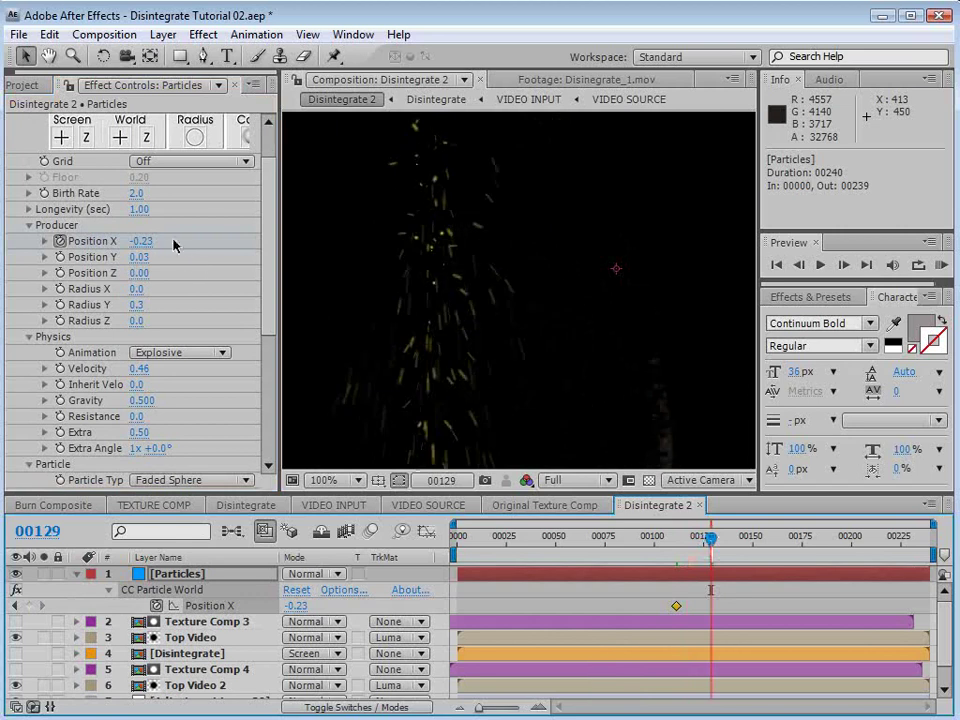
drag(148, 240, 174, 243)
drag(710, 540, 672, 612)
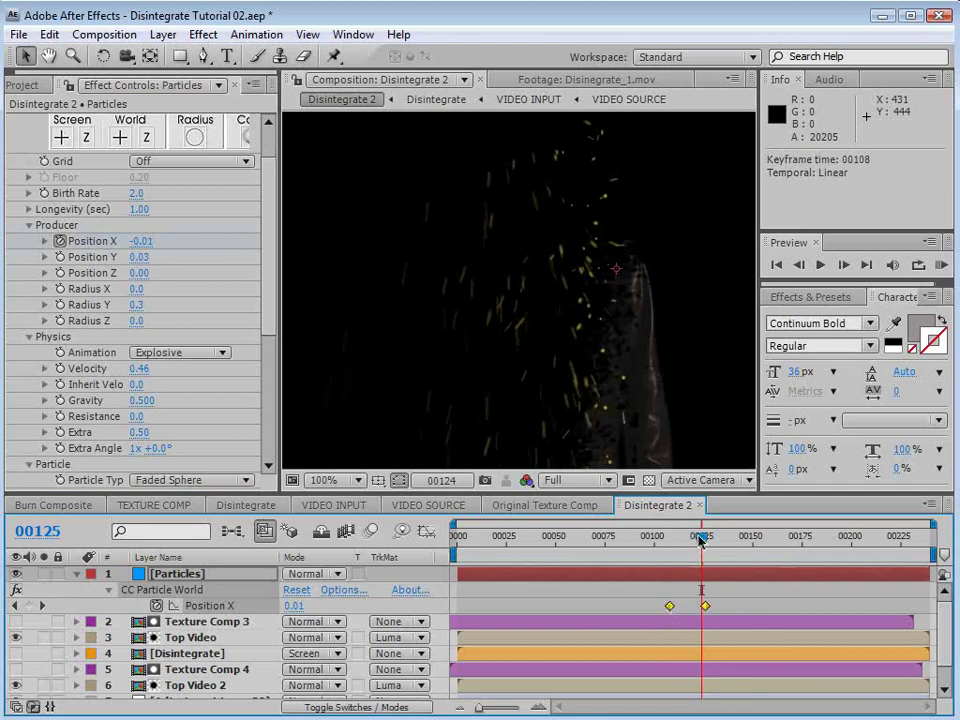
drag(701, 541, 670, 564)
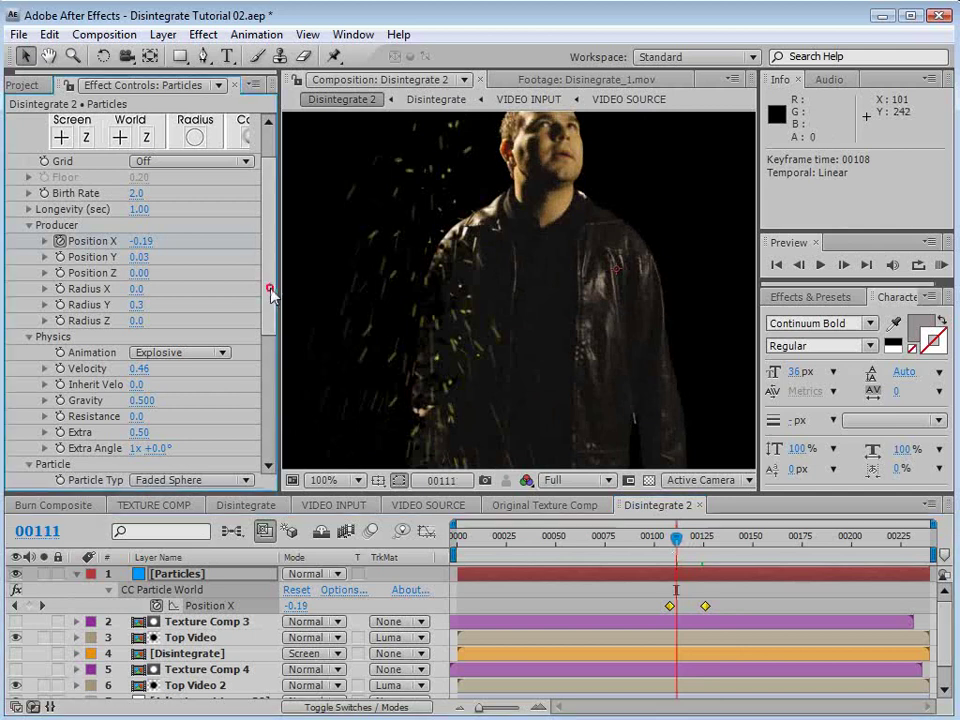
Step: Keyframe the particles' Birth Rate at 2.0 on frame 111 and at 0 on frame 108
scroll(228, 203, up, 1)
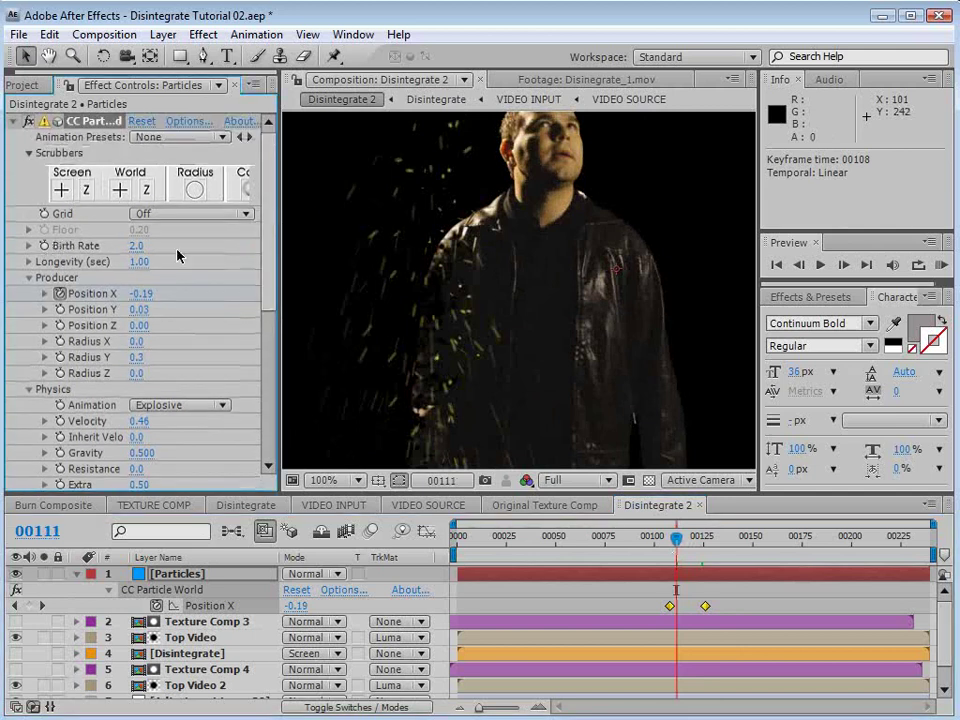
click(43, 245)
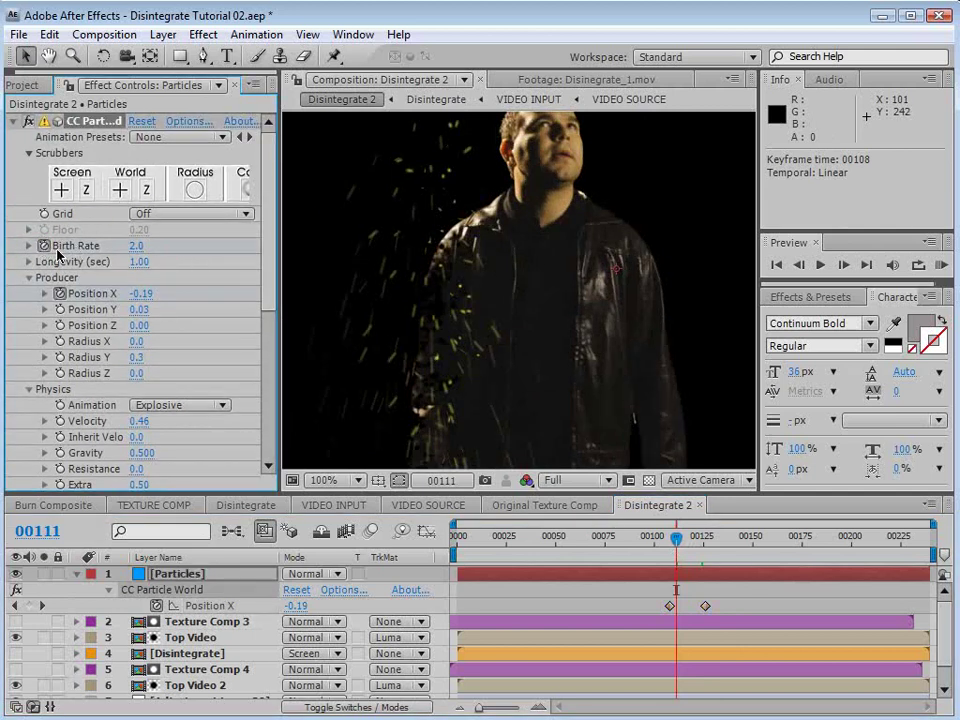
drag(684, 556, 669, 541)
click(138, 245)
text(0)
key(Return)
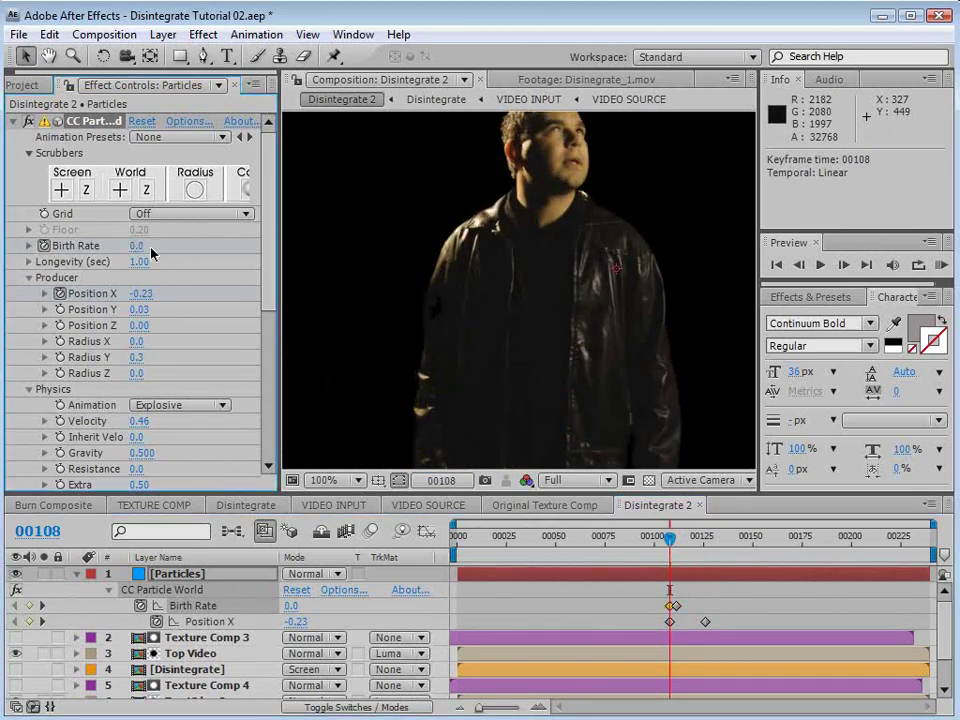
drag(669, 541, 676, 541)
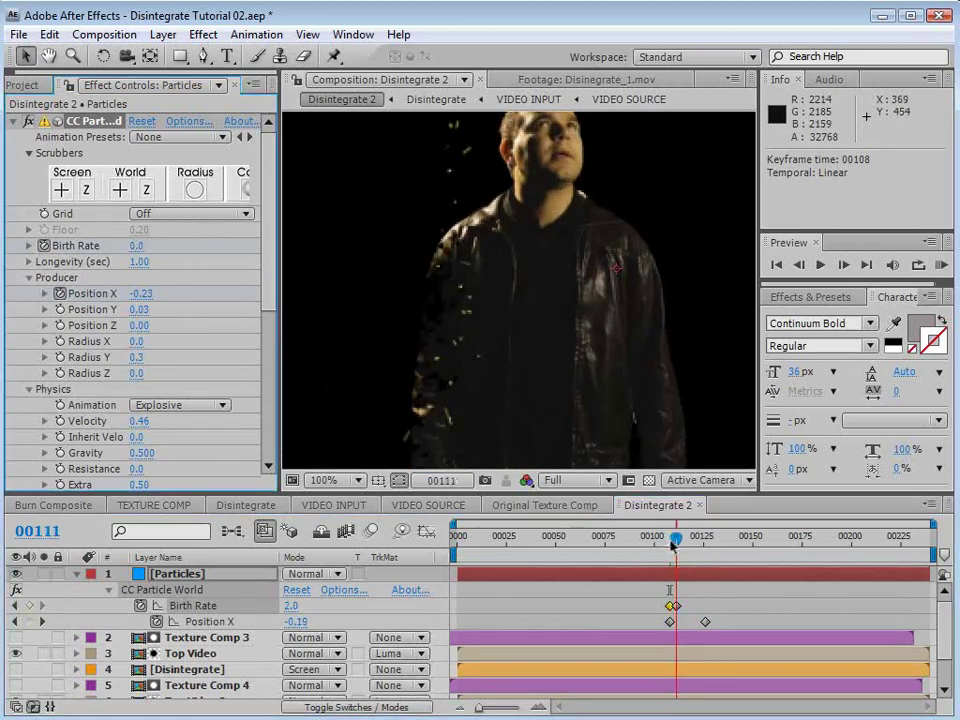
Step: Keyframe the particles' Birth Rate at 2.0 on frame 122 and at 0 on frame 124
click(649, 480)
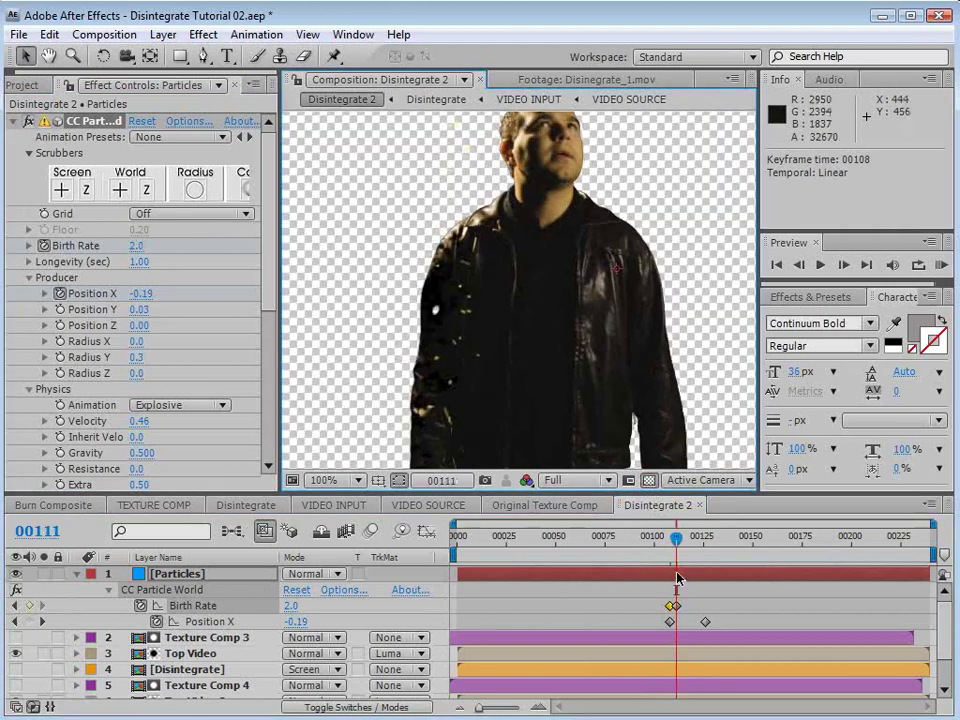
drag(677, 545, 697, 541)
click(650, 480)
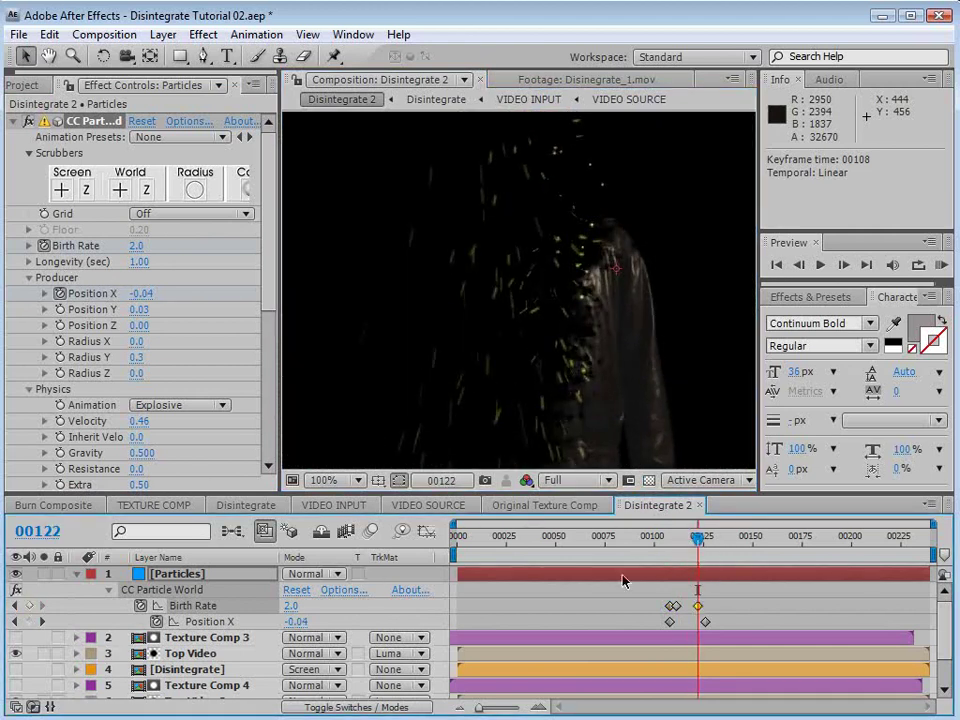
key(Page_Down)
key(Page_Down)
key(Return)
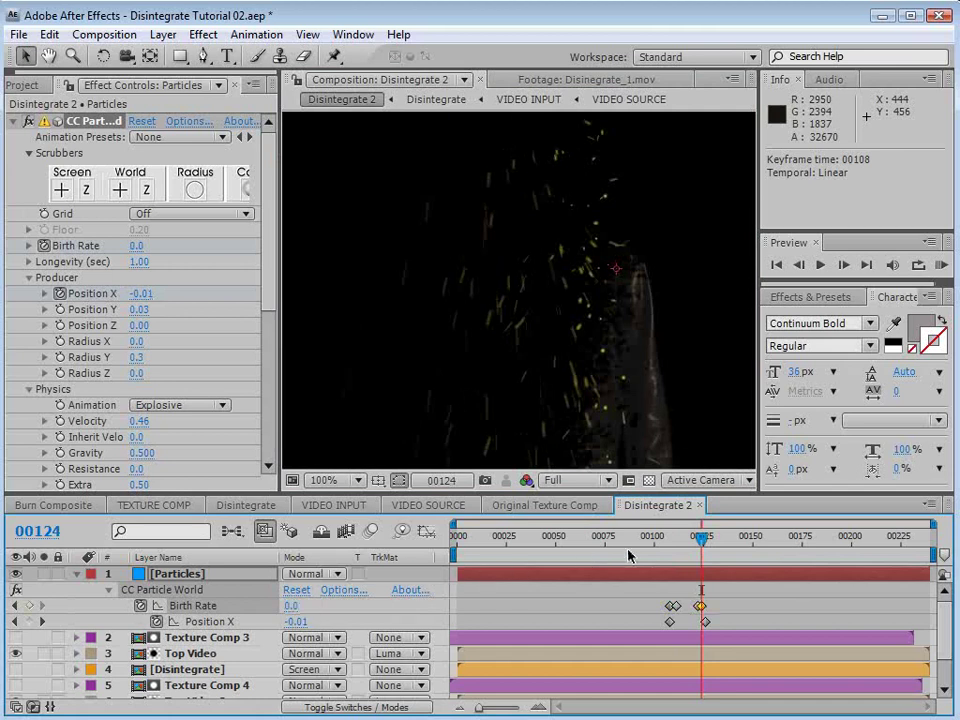
Step: Move the last two Birth Rate keyframes later so the first of them is at frame 126, and inspect the sparks at frame 120
drag(708, 537, 717, 592)
click(700, 606)
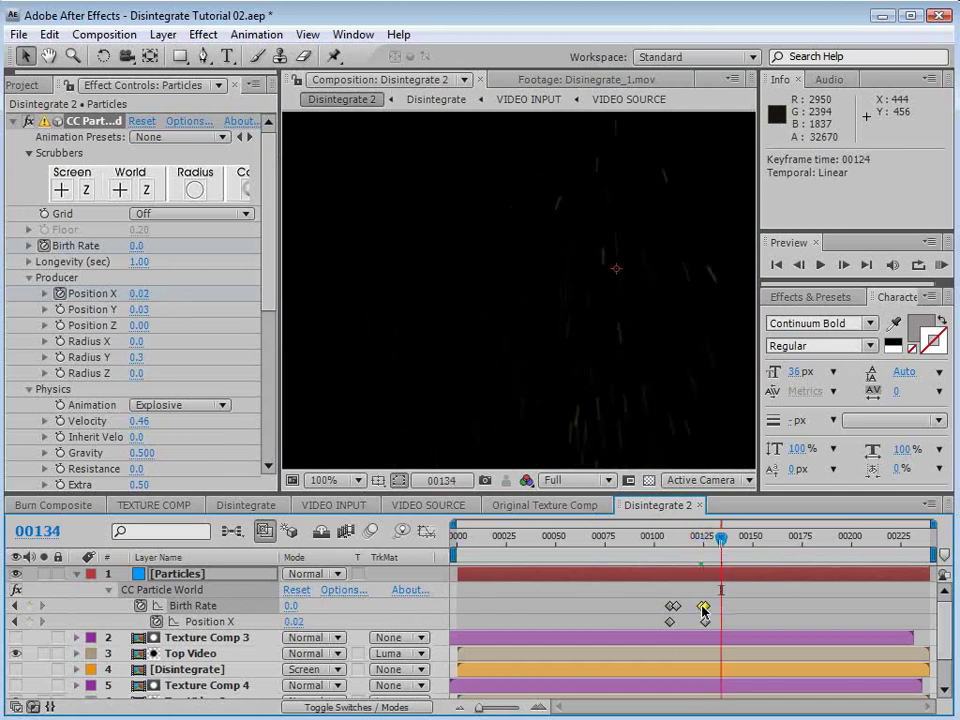
mouse_move(704, 535)
mouse_down()
mouse_move(713, 537)
mouse_move(704, 541)
mouse_up()
drag(705, 609, 709, 609)
drag(704, 539, 691, 568)
scroll(622, 413, down, 1)
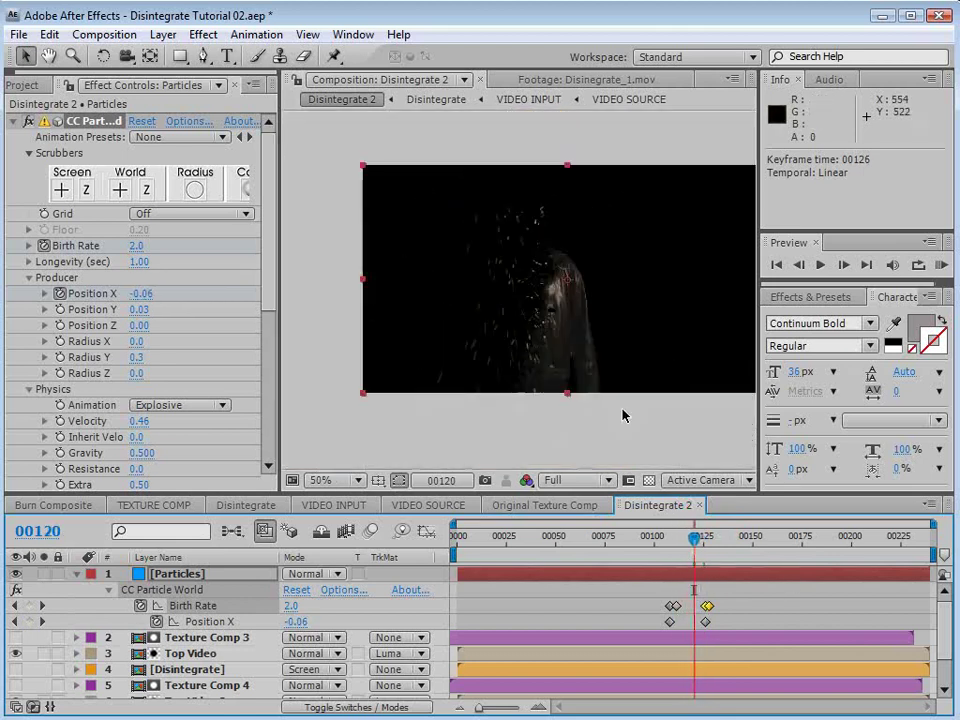
scroll(622, 413, up, 1)
key(grave)
key(grave)
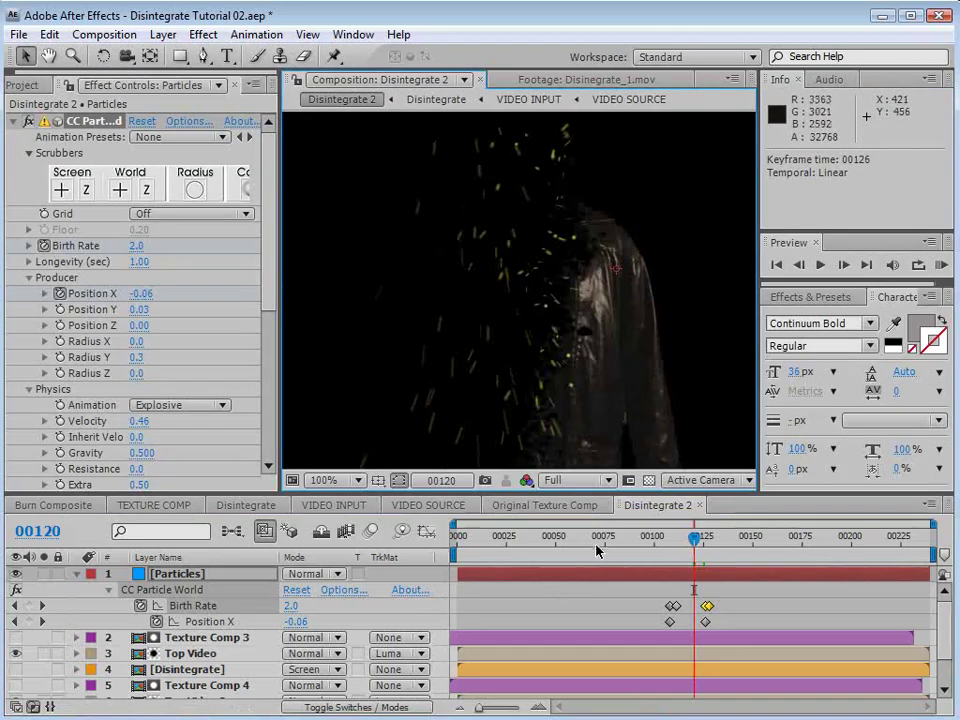
Step: Double the animated Birth Rate with the expression effect("CC Particle World")(4)*2
click(566, 600)
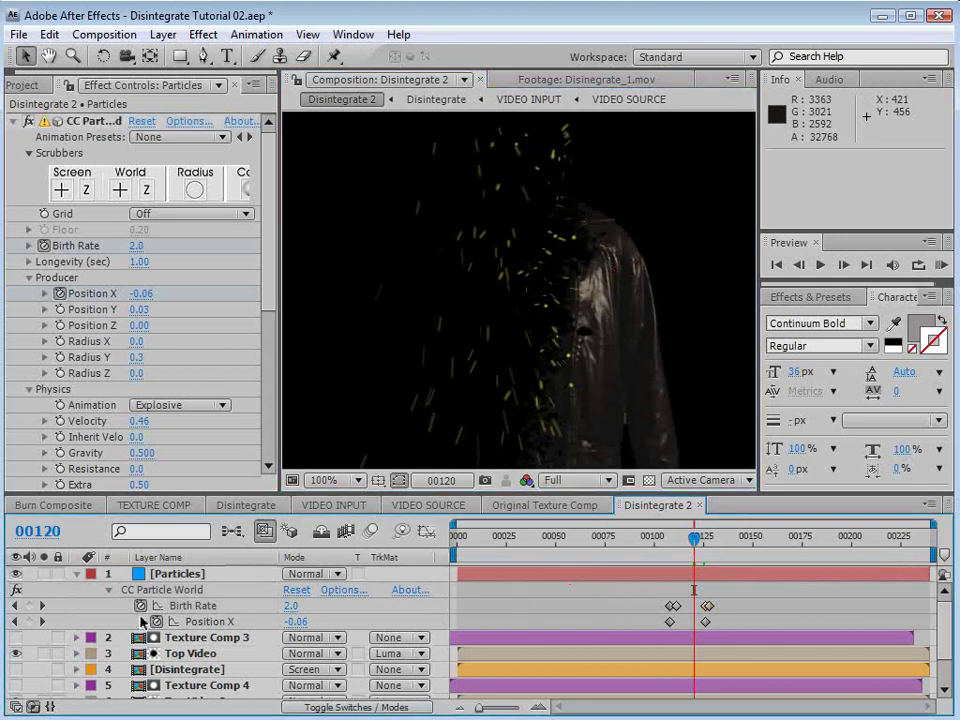
alt+click(140, 606)
click(606, 622)
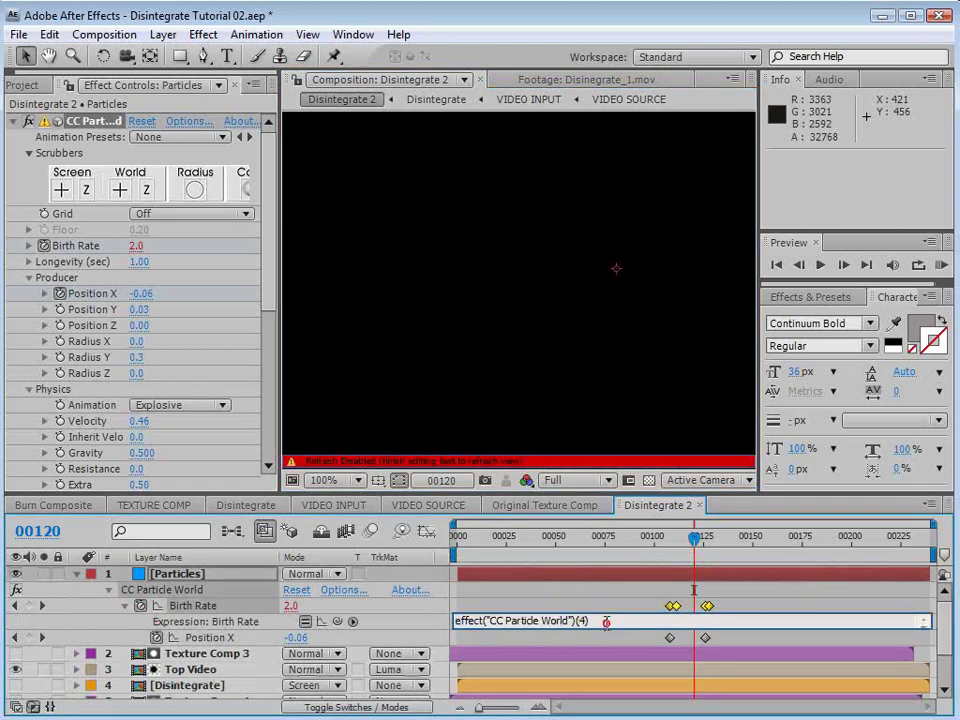
text(*2)
key(KP_Enter)
Step: Check the spark density at frames 123 and 117 and review the Birth Rate expression
drag(693, 545, 697, 573)
click(600, 621)
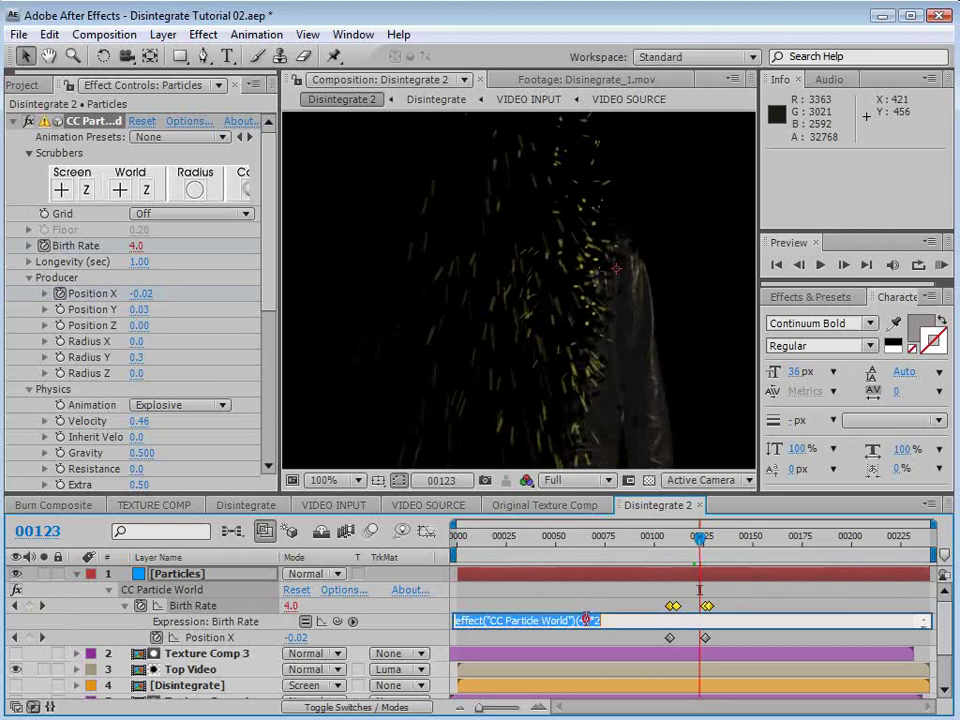
click(600, 621)
click(600, 609)
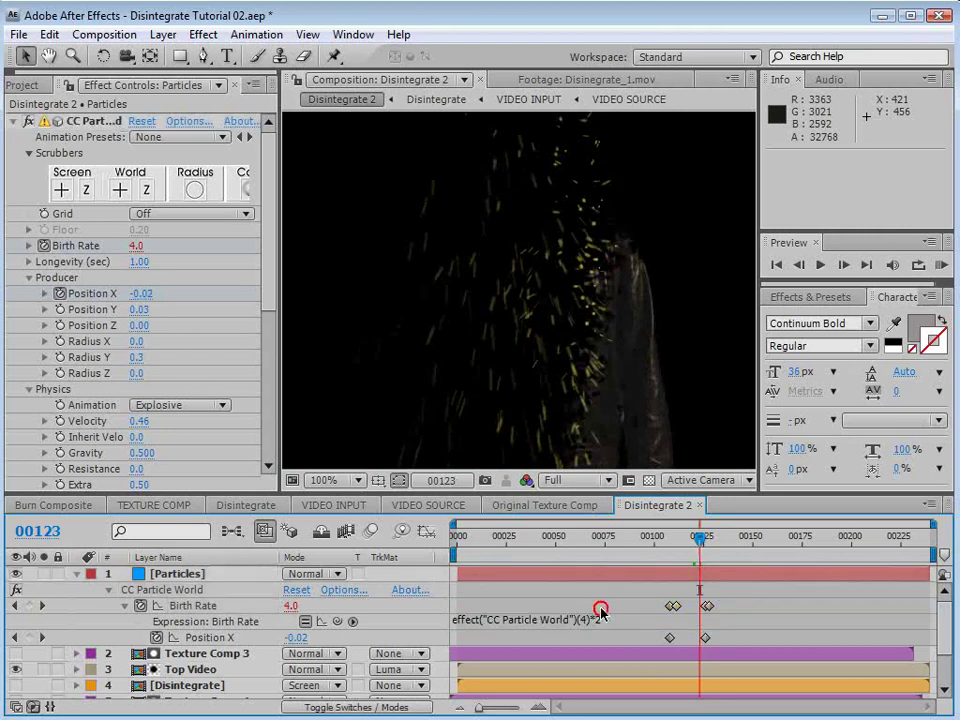
click(684, 557)
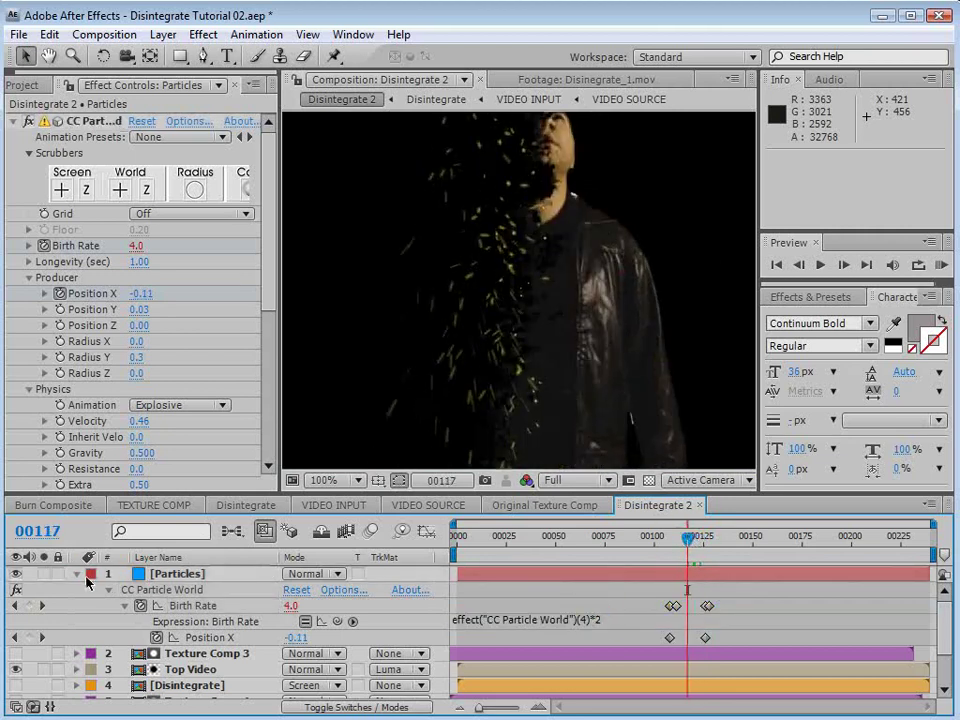
Step: Collapse the Particles layer's properties, turn on visibility of the BG and Disintegrate layers, and go to frame 119
click(77, 574)
click(15, 686)
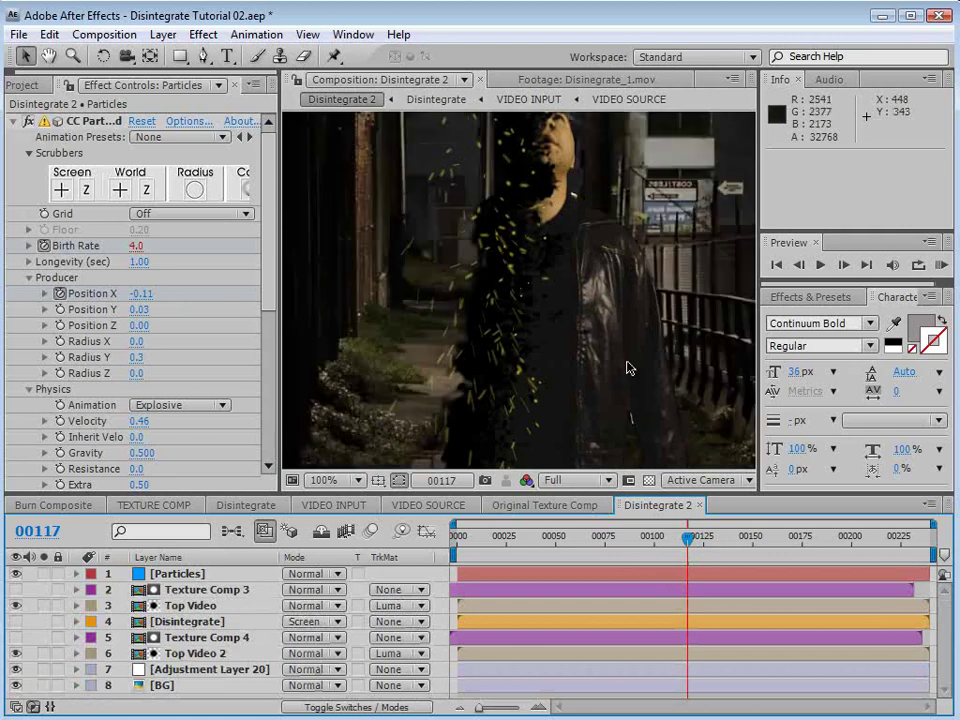
key(comma)
drag(693, 540, 690, 540)
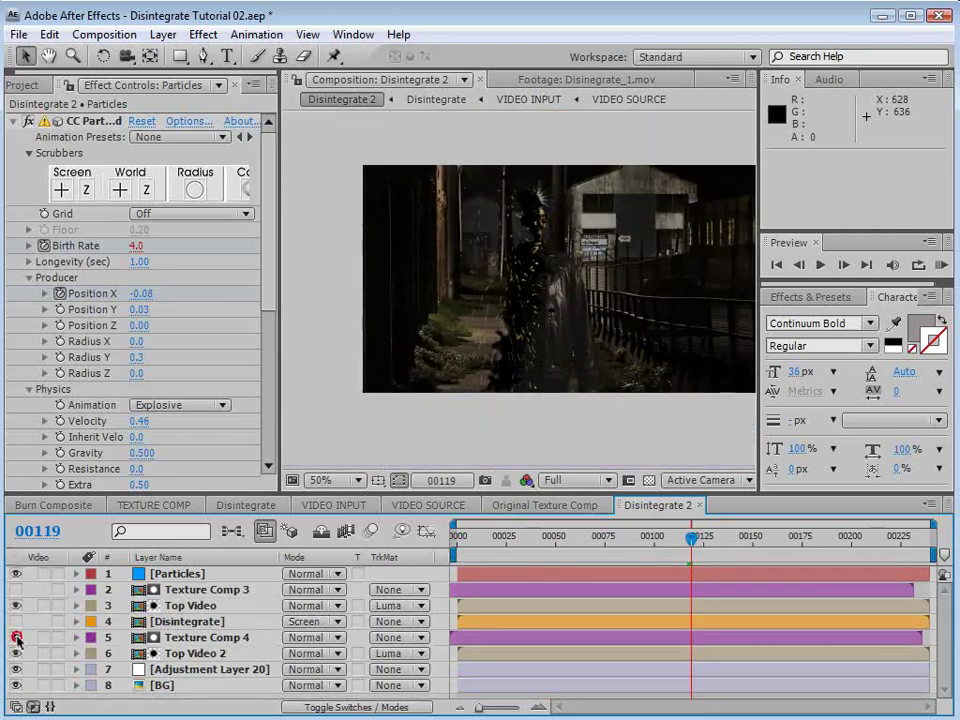
click(15, 637)
click(15, 621)
key(period)
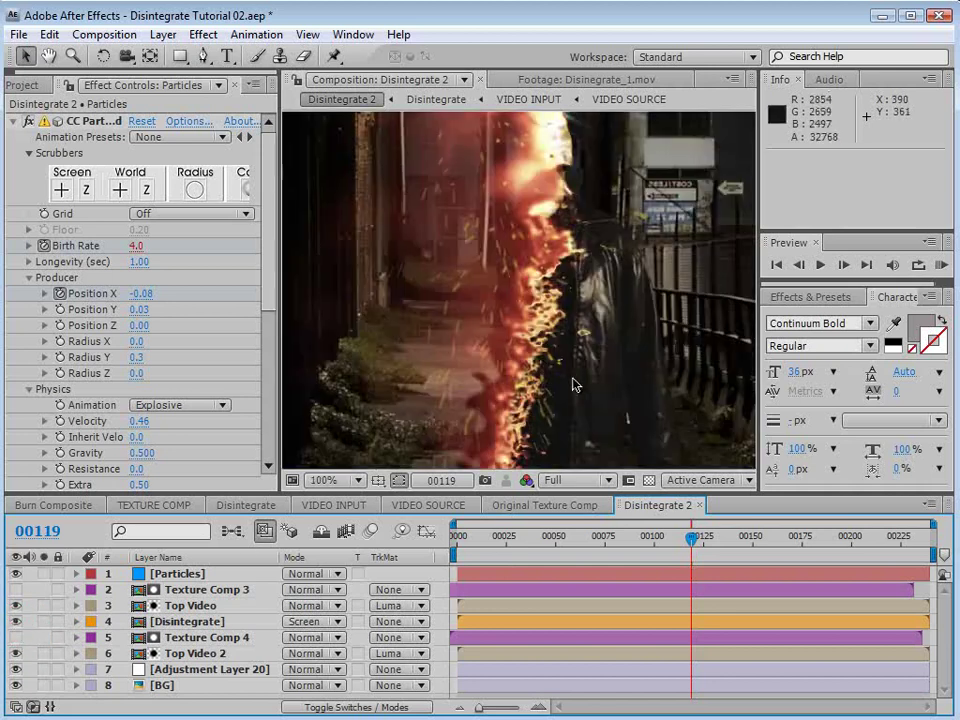
Step: Set the Particles layer's blending mode to Add and duplicate the layer
click(186, 575)
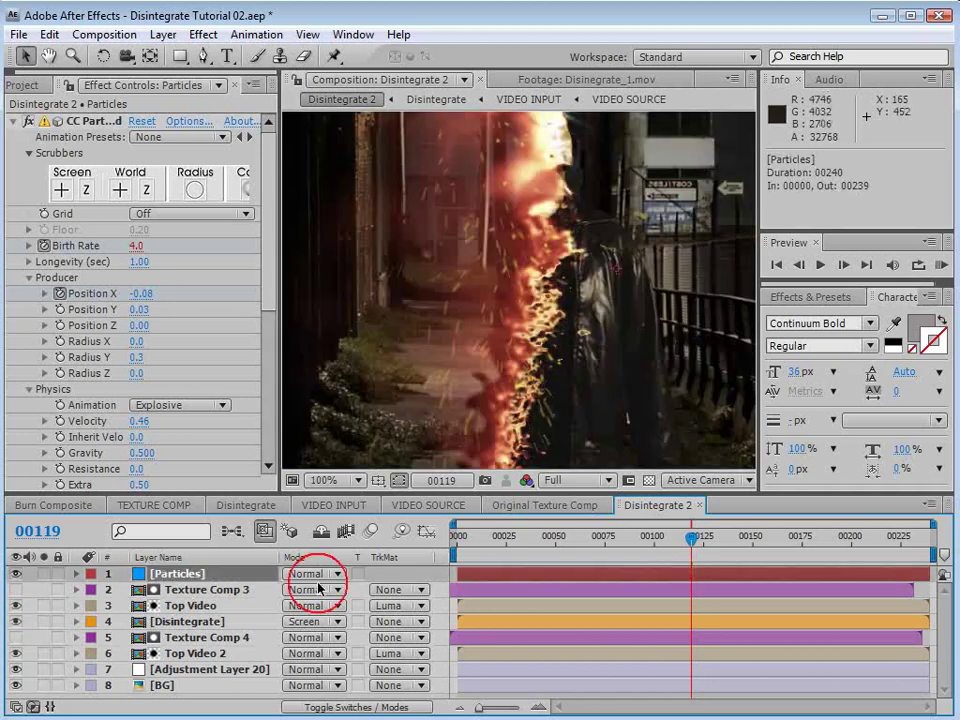
key(F4)
key(F4)
click(305, 574)
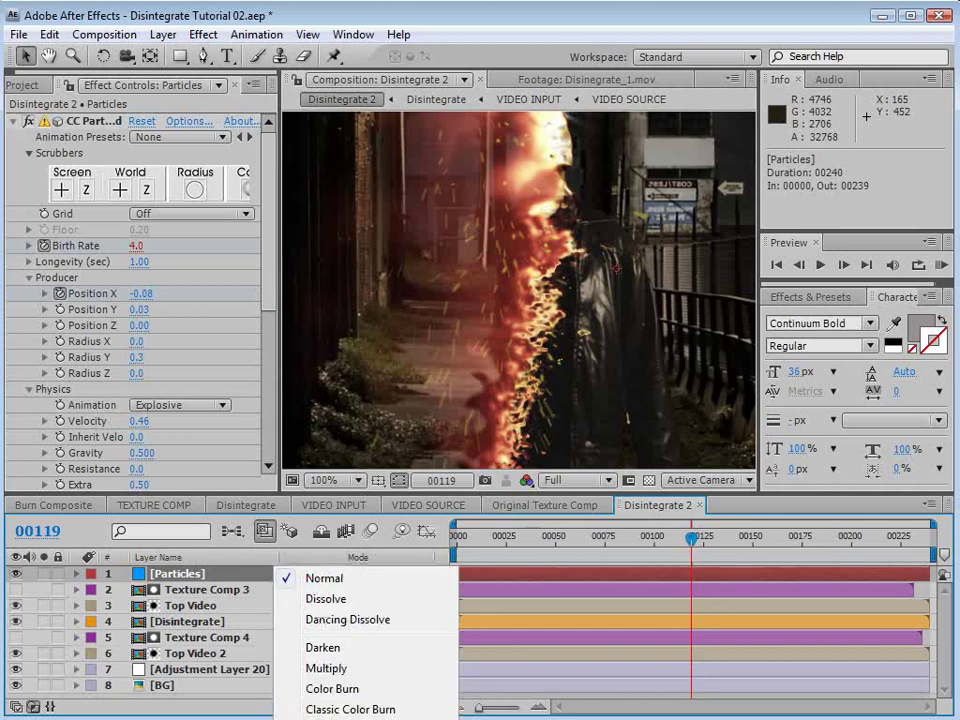
click(320, 719)
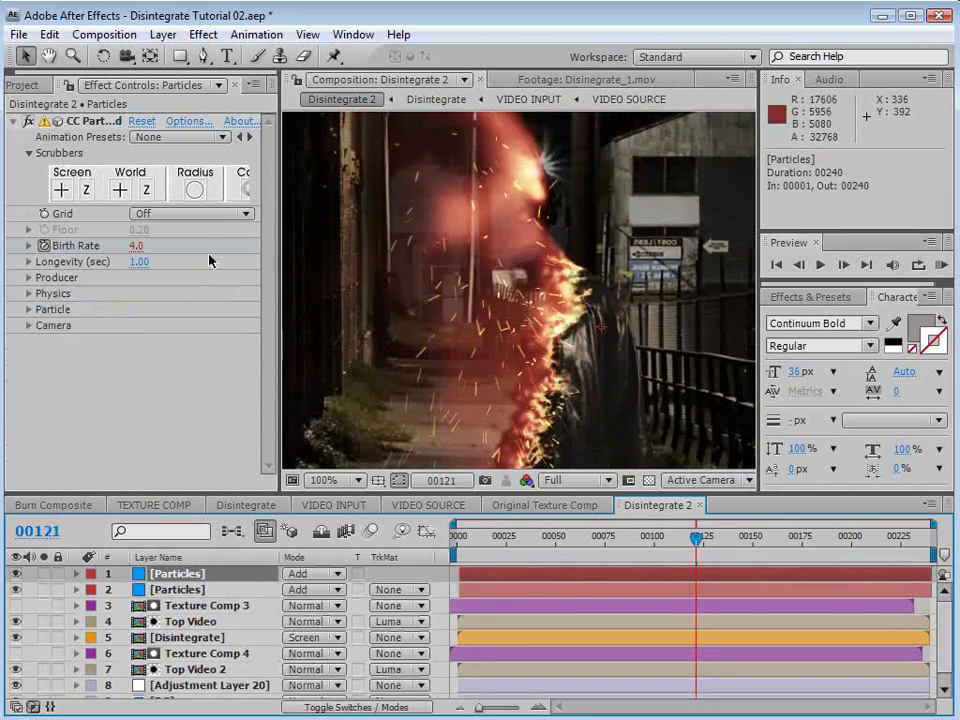
Step: Set the top Particles copy to Multiply and give it TriPolygon particles with a Birth Size of 0.210
click(311, 574)
click(358, 471)
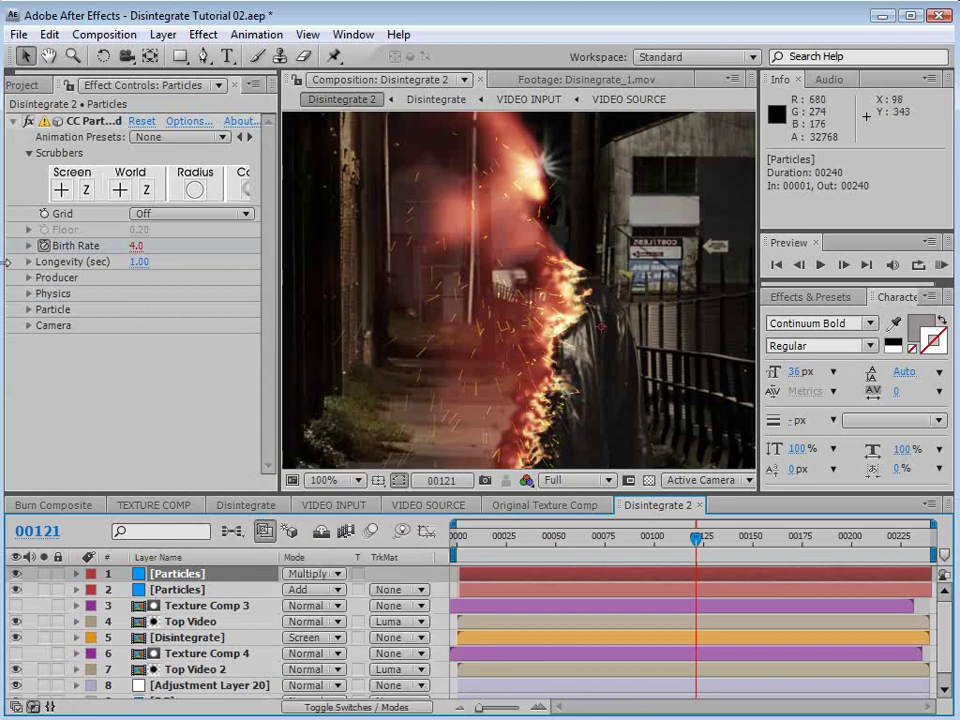
click(27, 294)
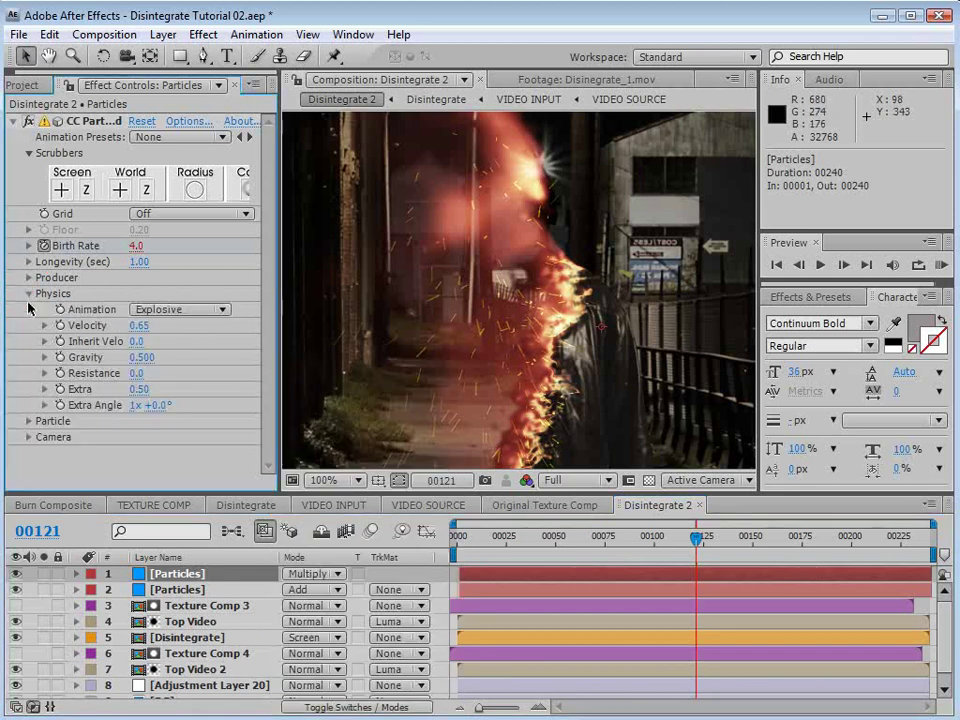
click(29, 421)
click(197, 249)
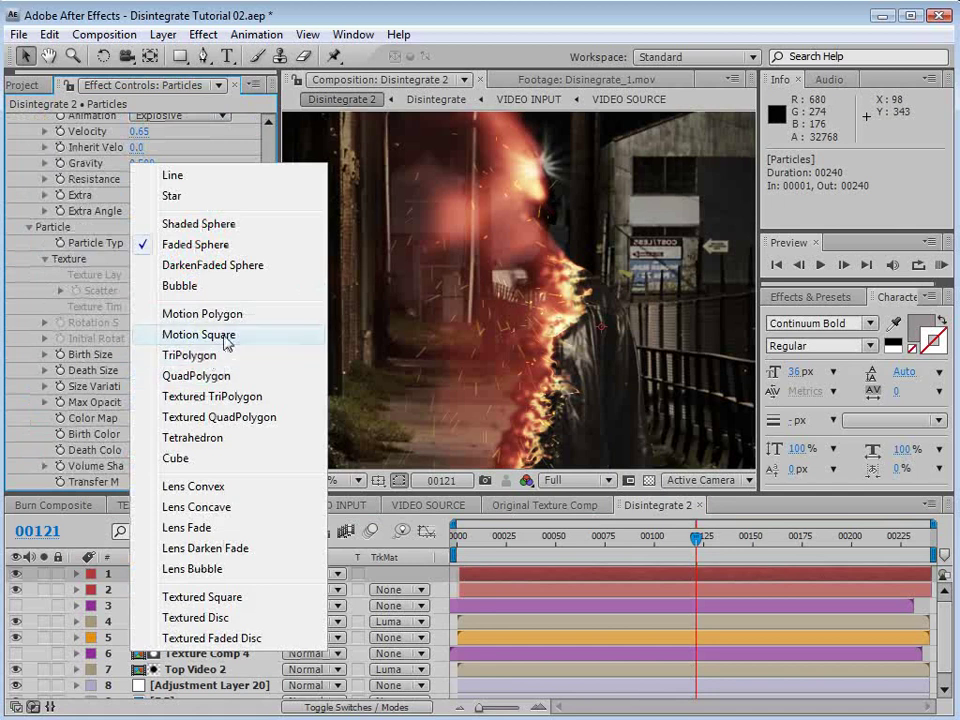
click(195, 355)
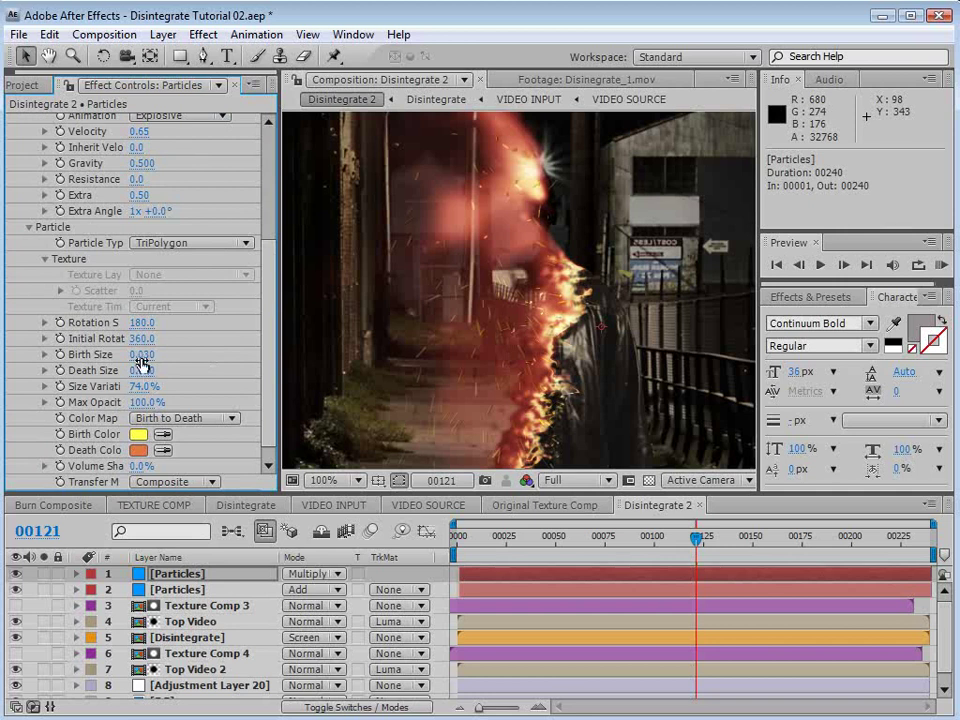
drag(143, 357, 160, 355)
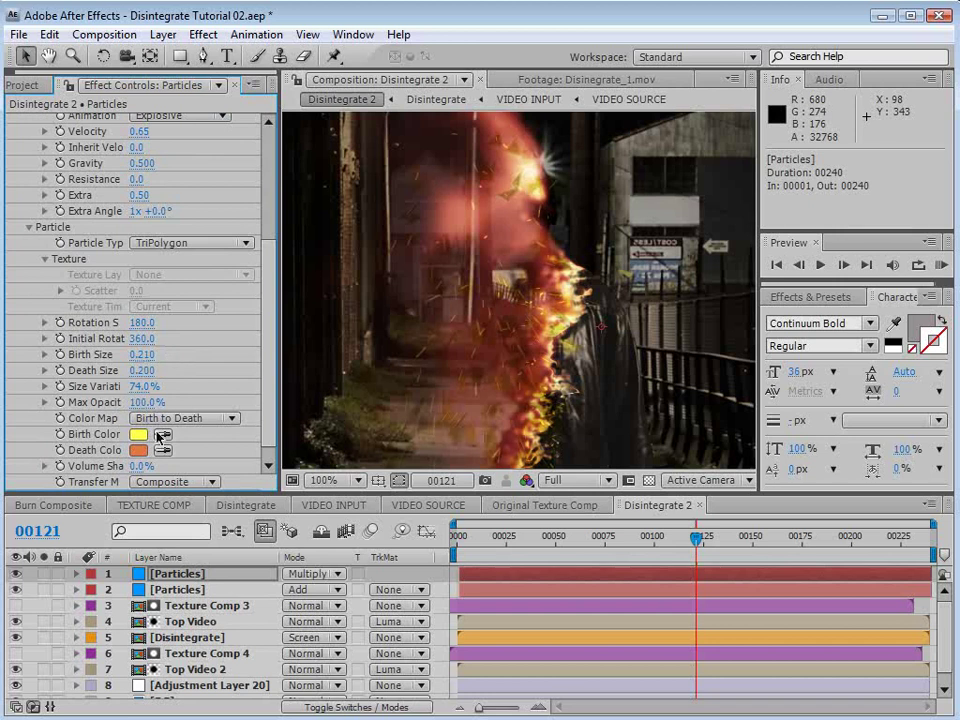
Step: Try Color Burn as the top Particles layer's blending mode and inspect the composite in an enlarged view
click(336, 578)
click(332, 594)
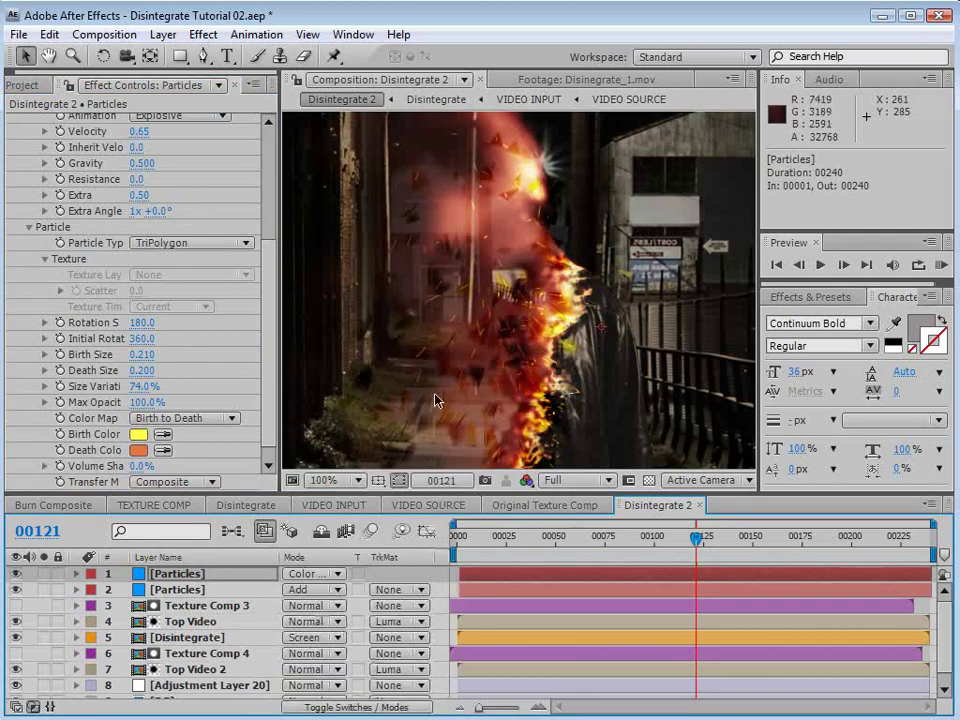
key(grave)
key(grave)
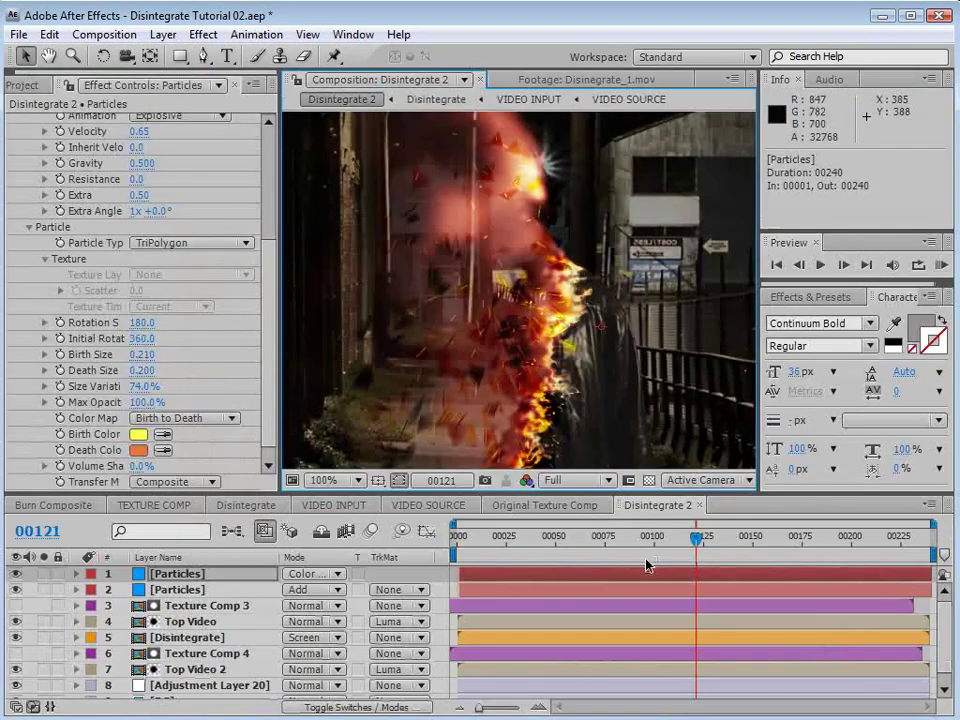
Step: Slide the top Particles layer to start at frame 0 and shift its keyframes earlier so the last Position X keyframe is at frame 124
drag(648, 580, 645, 584)
key(u)
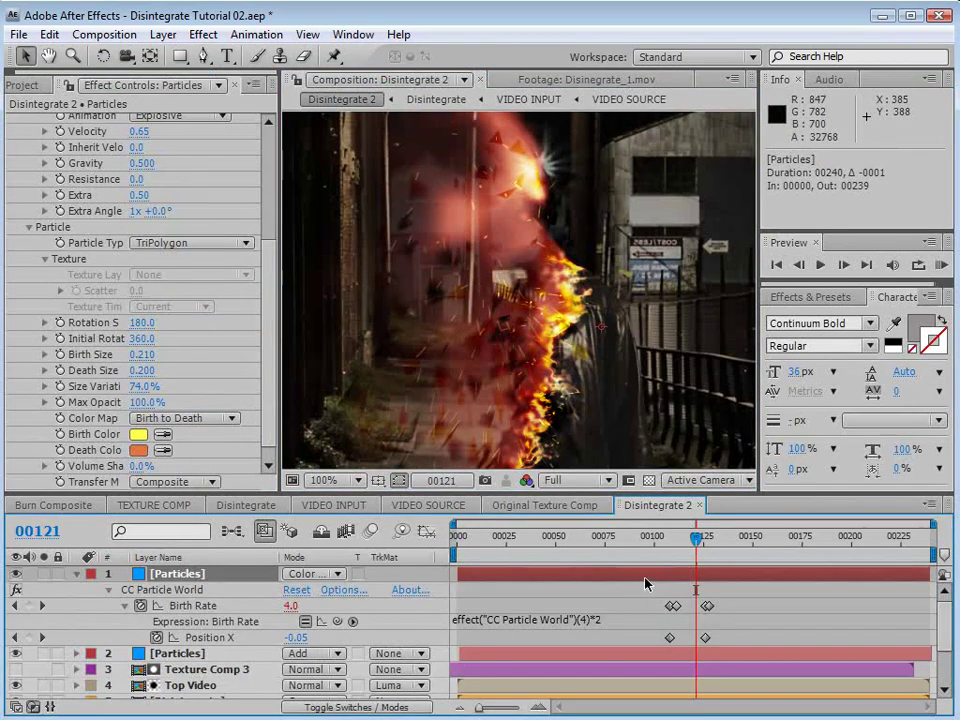
click(707, 639)
drag(707, 641, 699, 640)
mouse_move(697, 540)
mouse_down()
mouse_move(670, 541)
mouse_move(707, 548)
mouse_move(698, 547)
mouse_up()
Step: Set the top particles' Gravity to 0.720 and Inherit Velocity to 40.0, checking the motion between frames 120 and 123
drag(268, 343, 268, 326)
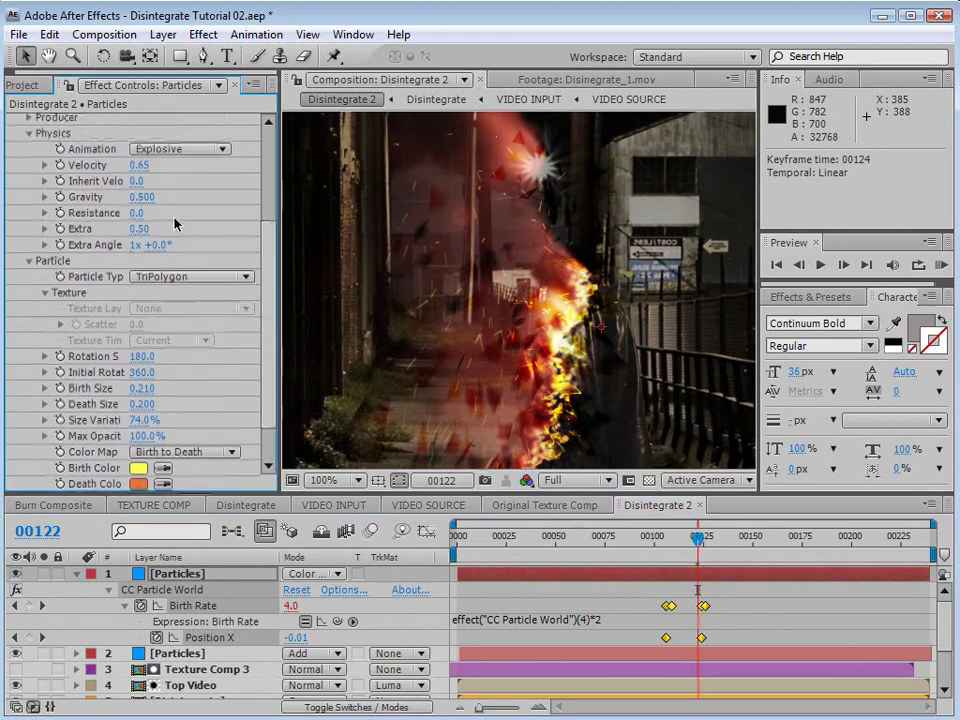
drag(142, 198, 161, 197)
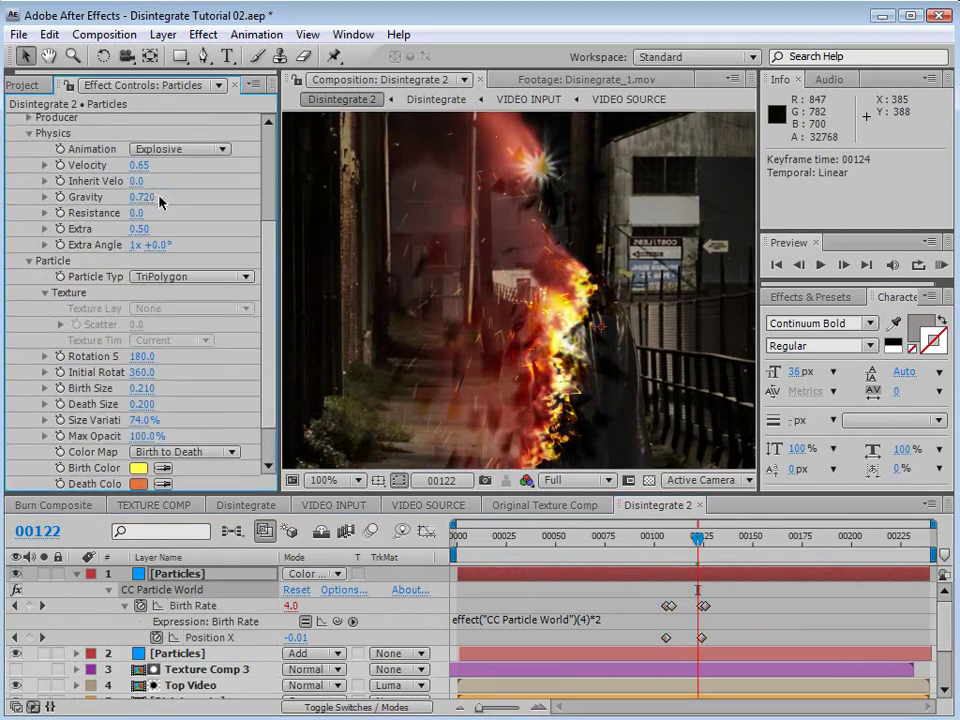
mouse_move(698, 540)
mouse_down()
mouse_move(687, 539)
mouse_move(700, 539)
mouse_move(694, 548)
mouse_up()
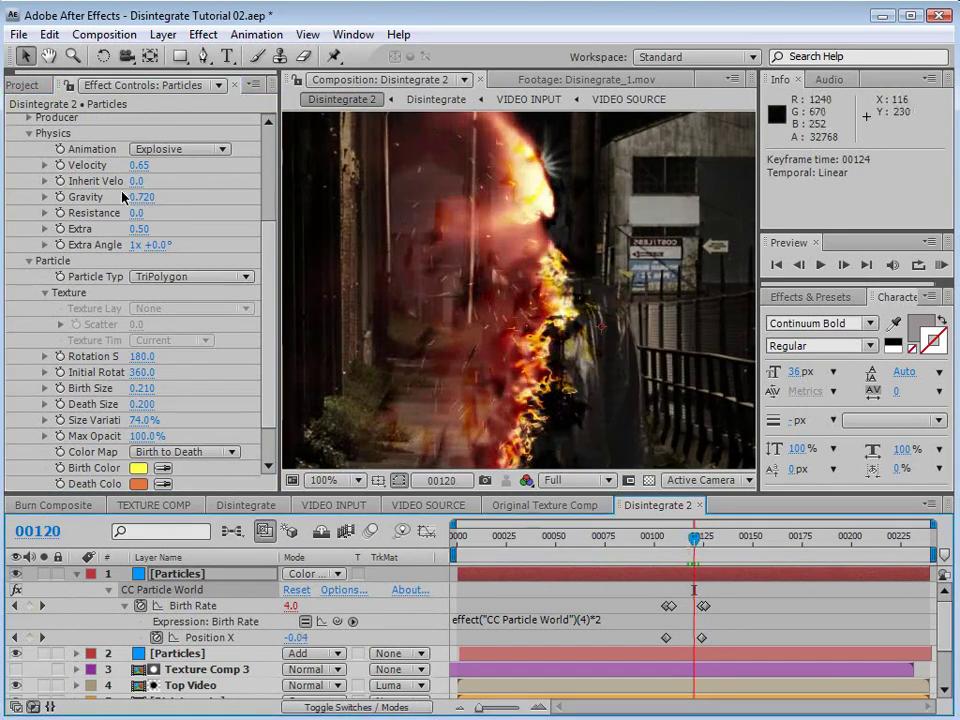
drag(135, 188, 175, 188)
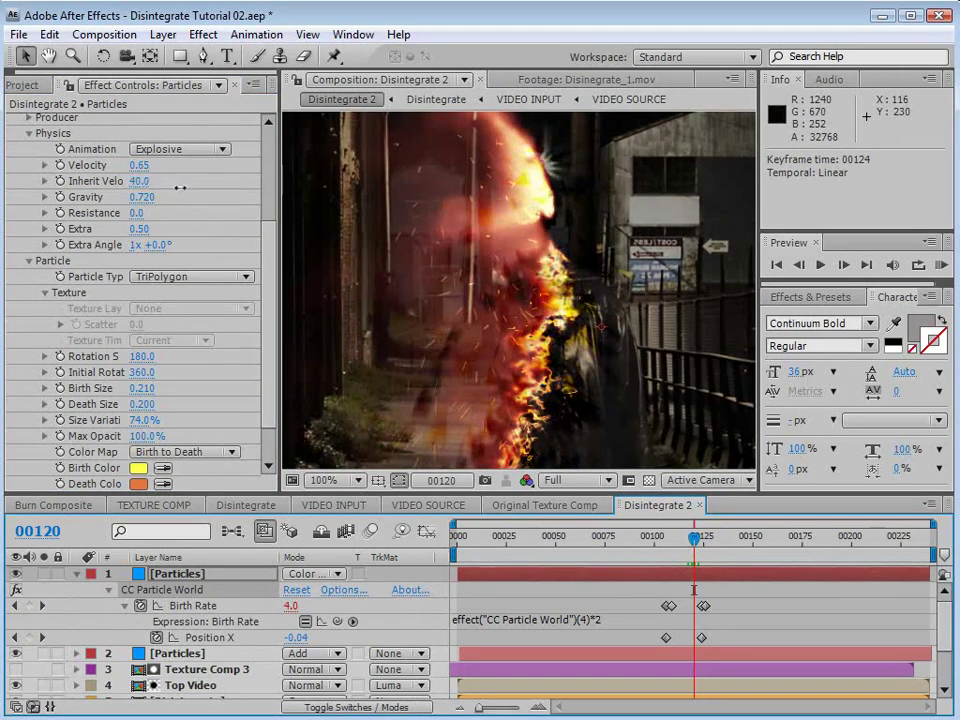
mouse_move(694, 540)
mouse_down()
mouse_move(679, 541)
mouse_move(716, 550)
mouse_move(686, 541)
mouse_move(699, 541)
mouse_up()
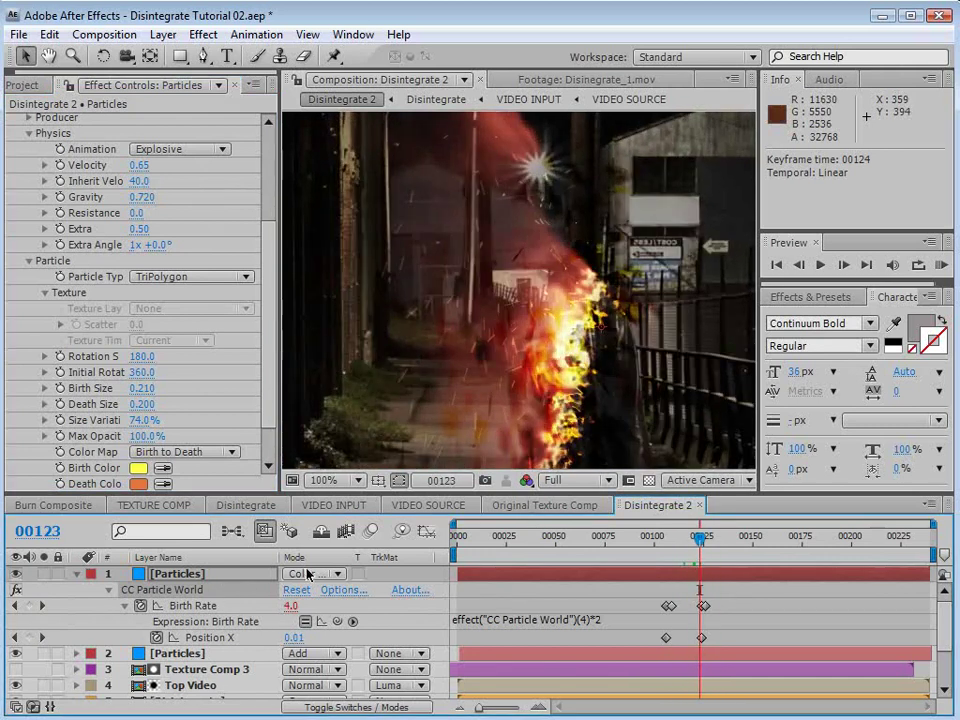
Step: Try the Classic Color Burn and Linear Burn blending modes on the top Particles layer
click(316, 574)
click(324, 594)
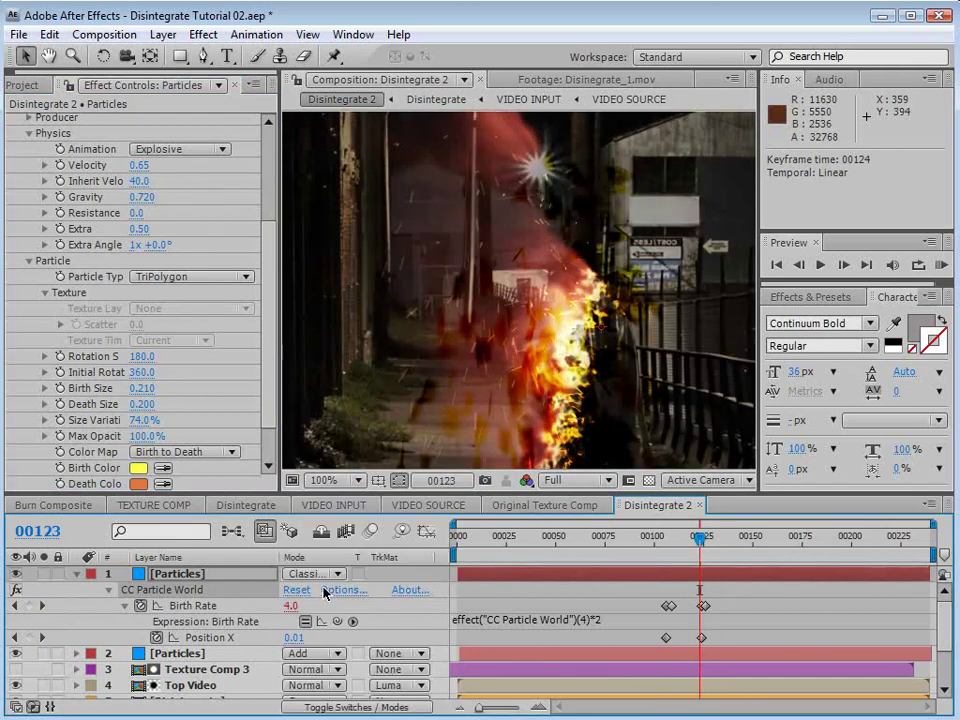
key(shift+equal)
key(shift+equal)
key(shift+minus)
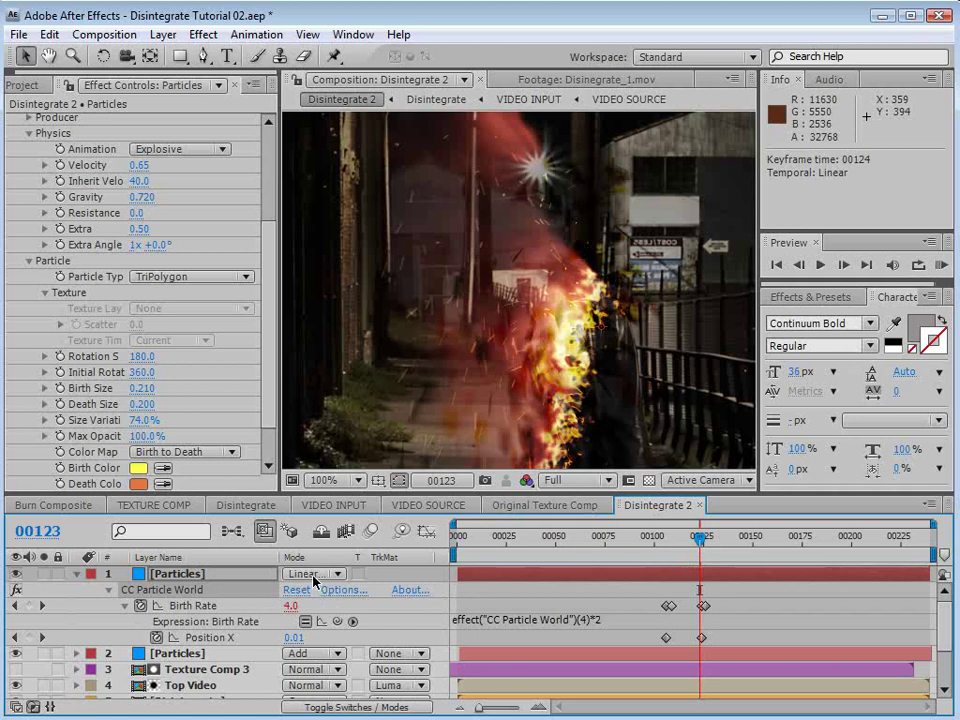
Step: Inspect the composite at frame 119 and collapse the top Particles layer's properties
click(317, 576)
click(592, 533)
mouse_move(700, 540)
mouse_down()
mouse_move(681, 540)
mouse_move(692, 545)
mouse_up()
click(760, 591)
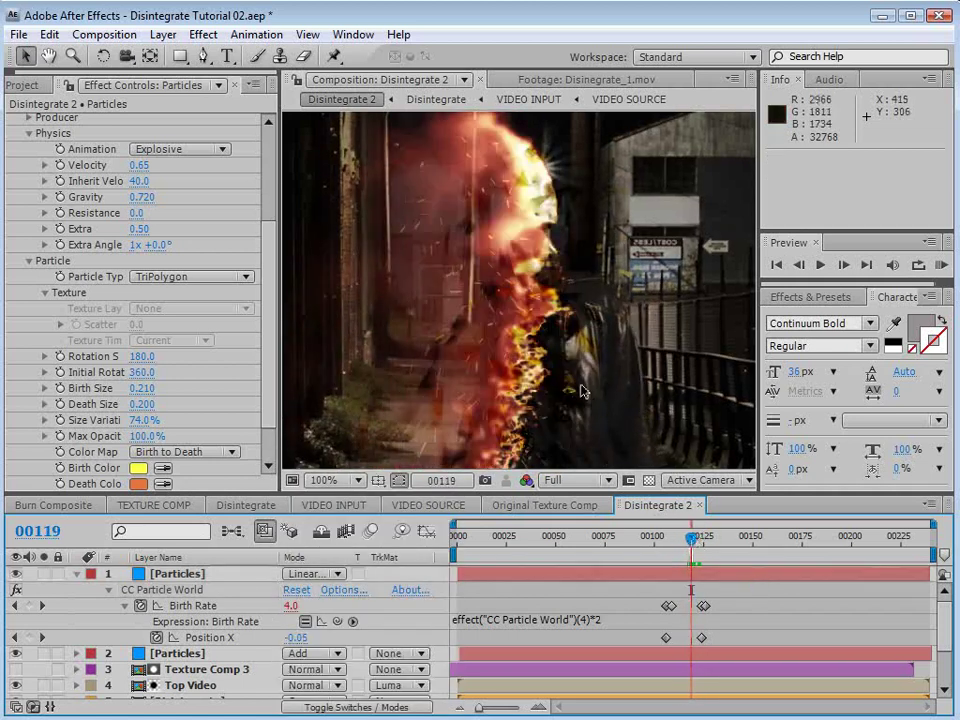
scroll(565, 375, down, 1)
scroll(503, 312, up, 1)
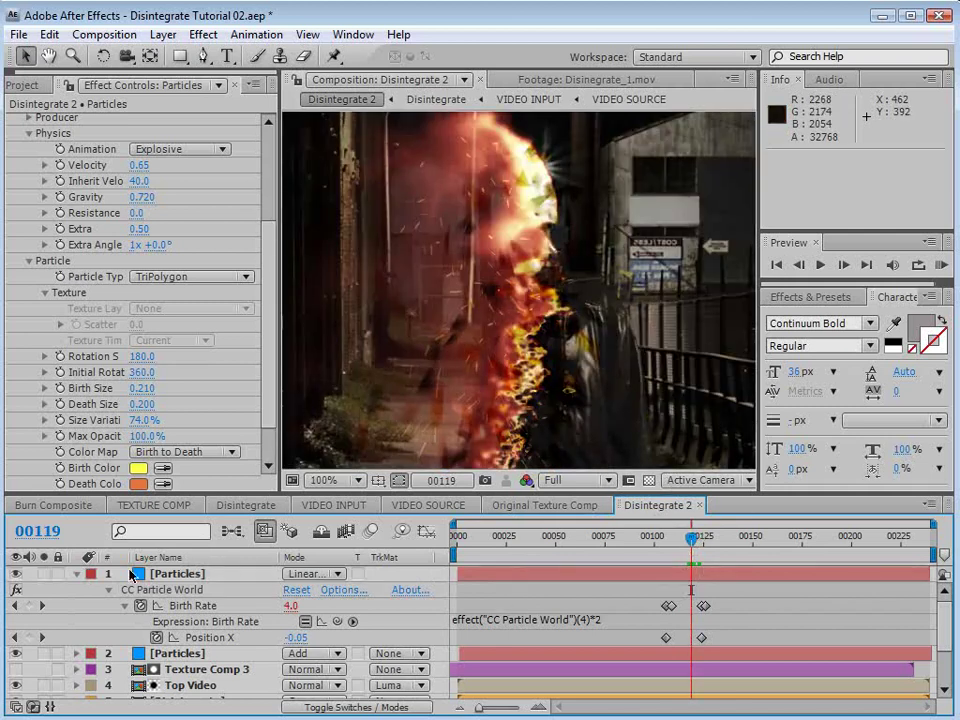
click(77, 573)
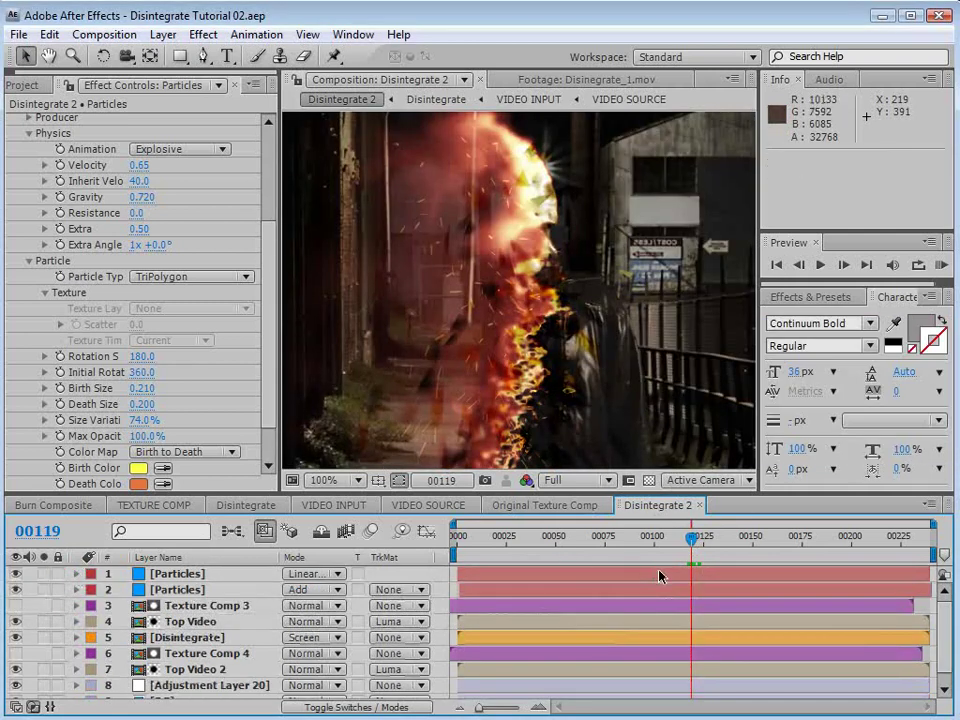
Step: Slide the top Particles layer to start at frame 4 and set its blending mode to Normal
click(660, 573)
drag(679, 576, 685, 577)
click(285, 575)
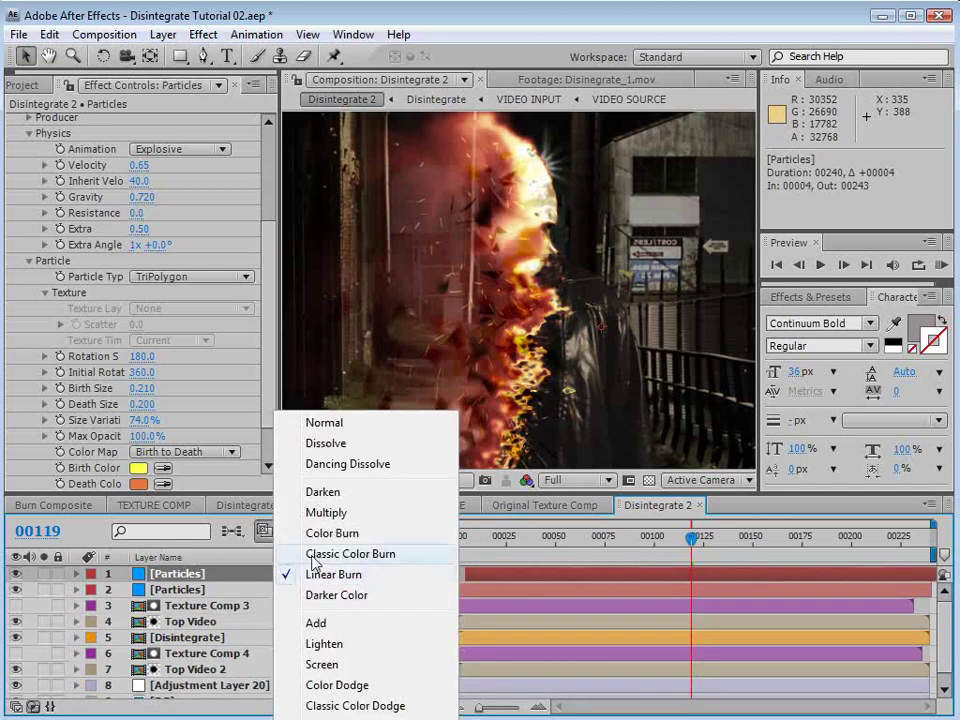
click(332, 424)
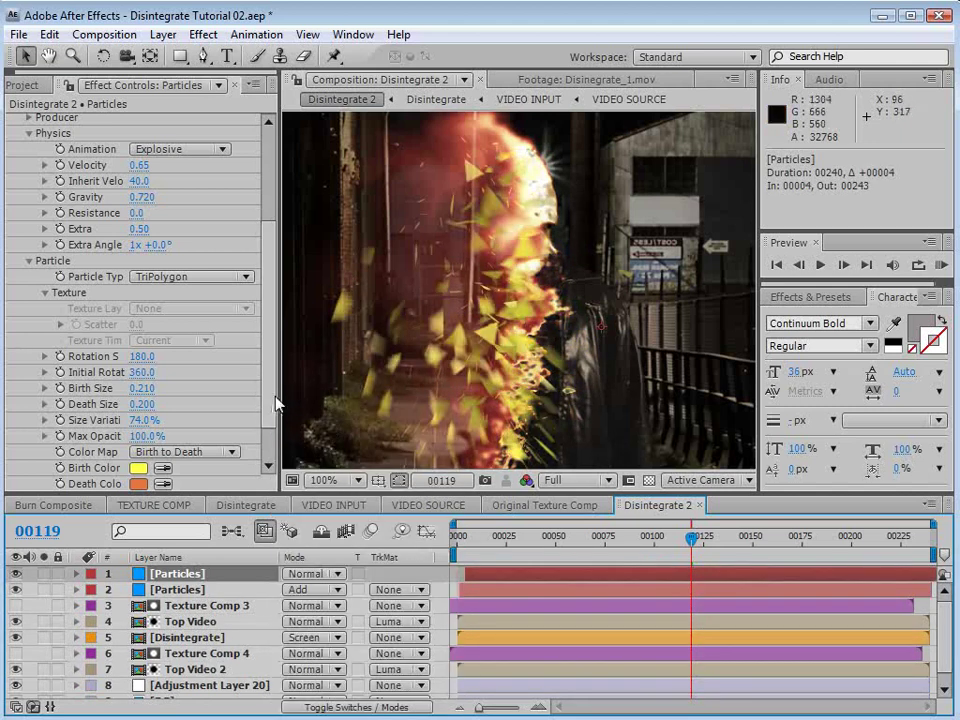
Step: Set both the Birth Color and the Death Color of the top Particles layer to black
scroll(156, 424, down, 2)
click(139, 418)
click(491, 600)
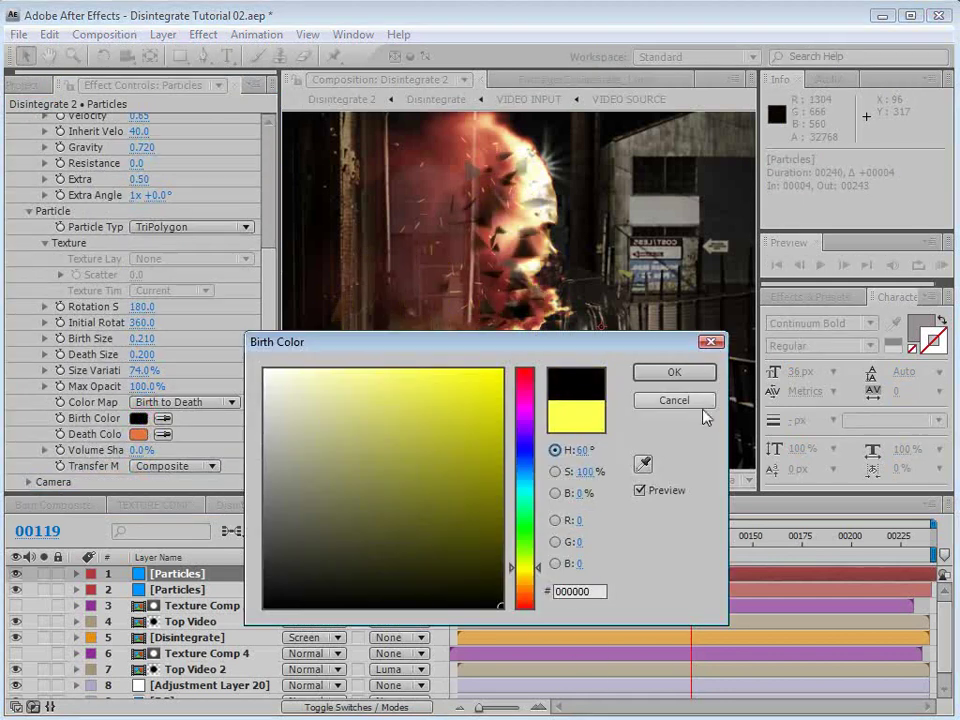
click(674, 372)
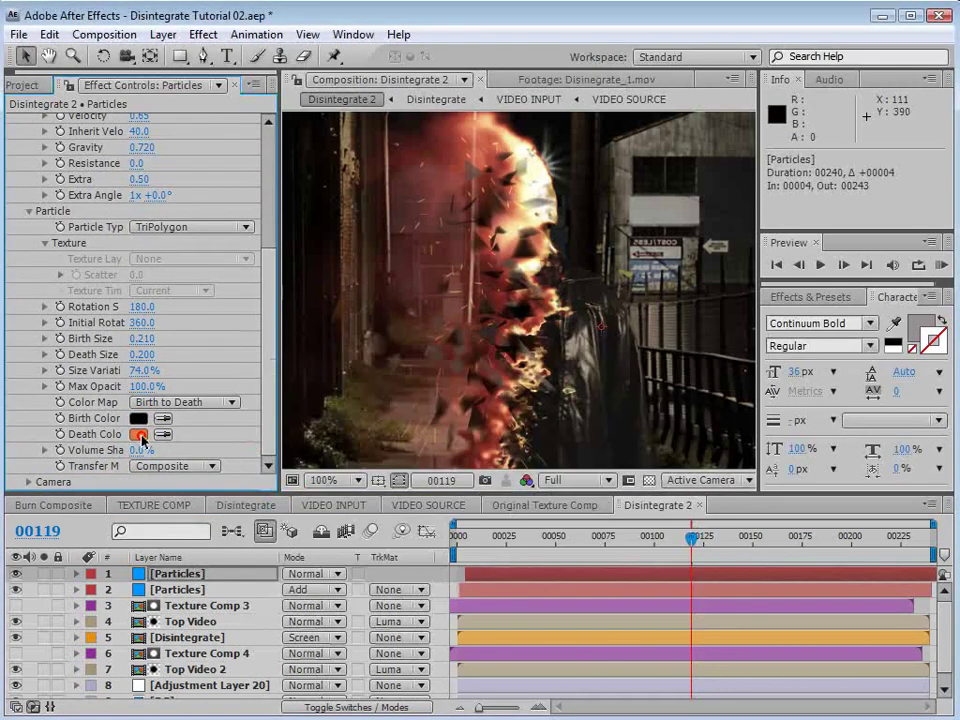
click(141, 436)
drag(467, 519, 528, 361)
drag(586, 347, 528, 494)
drag(322, 613, 478, 718)
click(615, 522)
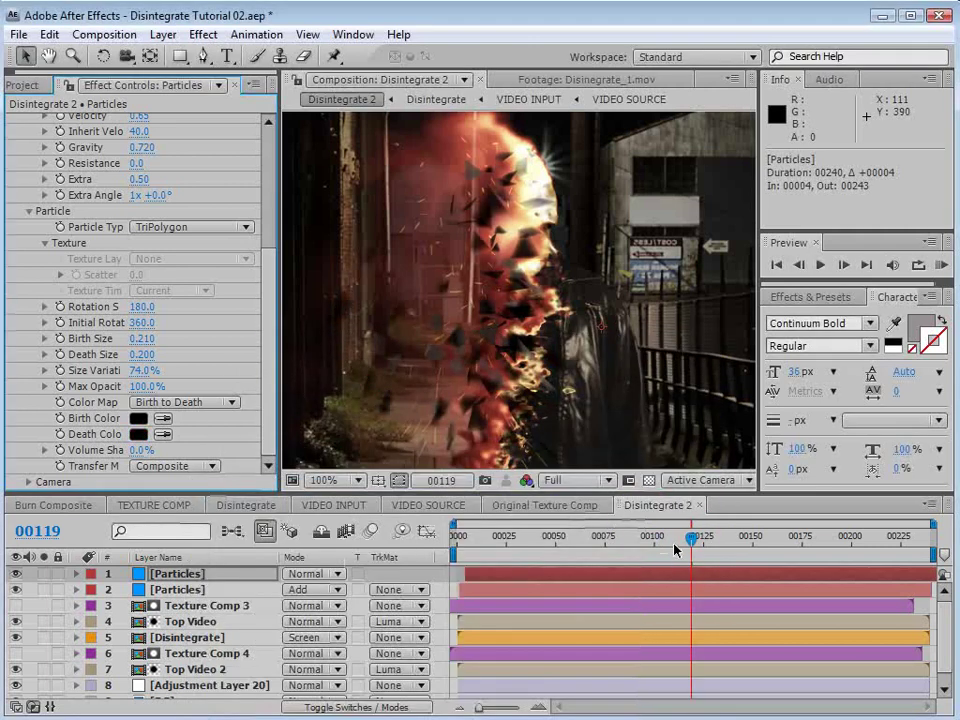
Step: Set the black particles' Velocity to 0.92, Gravity to 0.840 and Birth Size to 0.050
drag(675, 548, 689, 543)
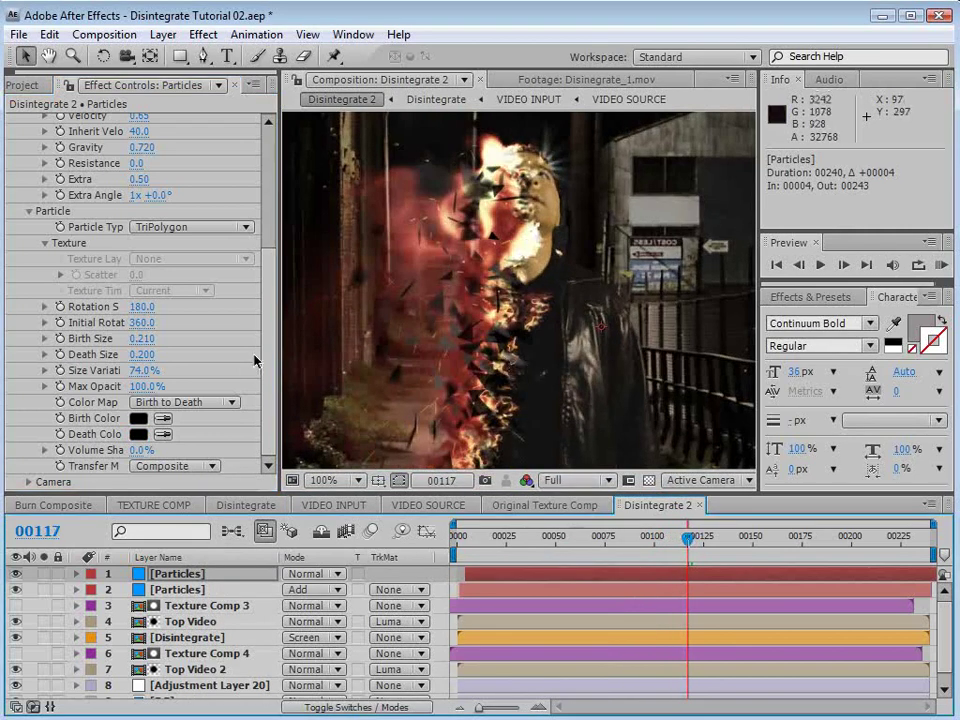
drag(268, 289, 283, 229)
drag(140, 223, 148, 256)
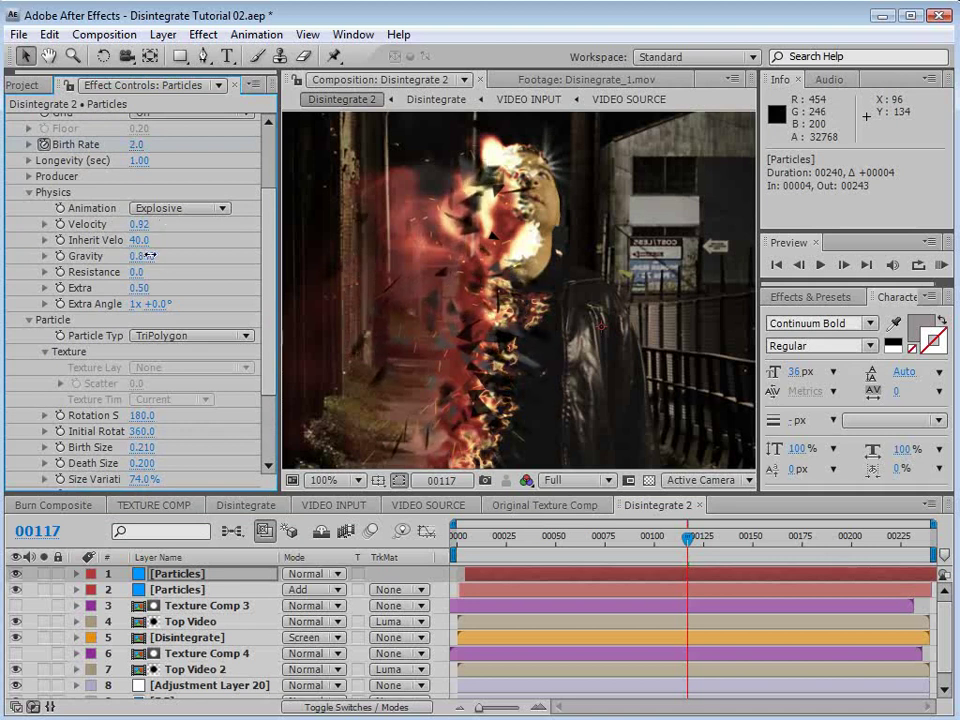
drag(276, 297, 263, 335)
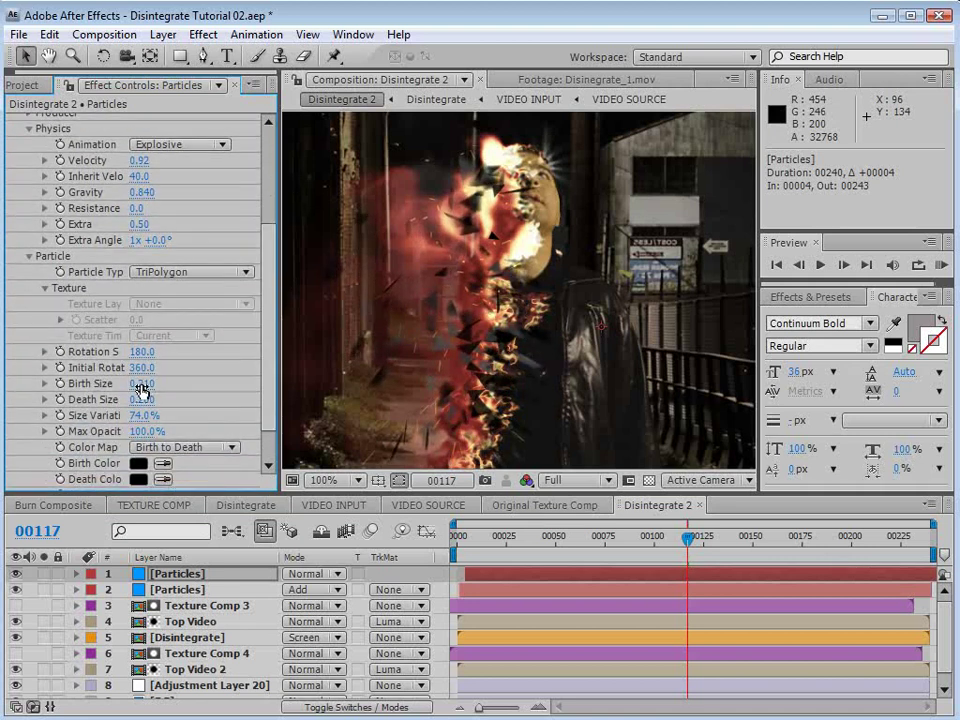
mouse_move(146, 393)
mouse_down()
mouse_move(136, 400)
mouse_move(141, 416)
mouse_up()
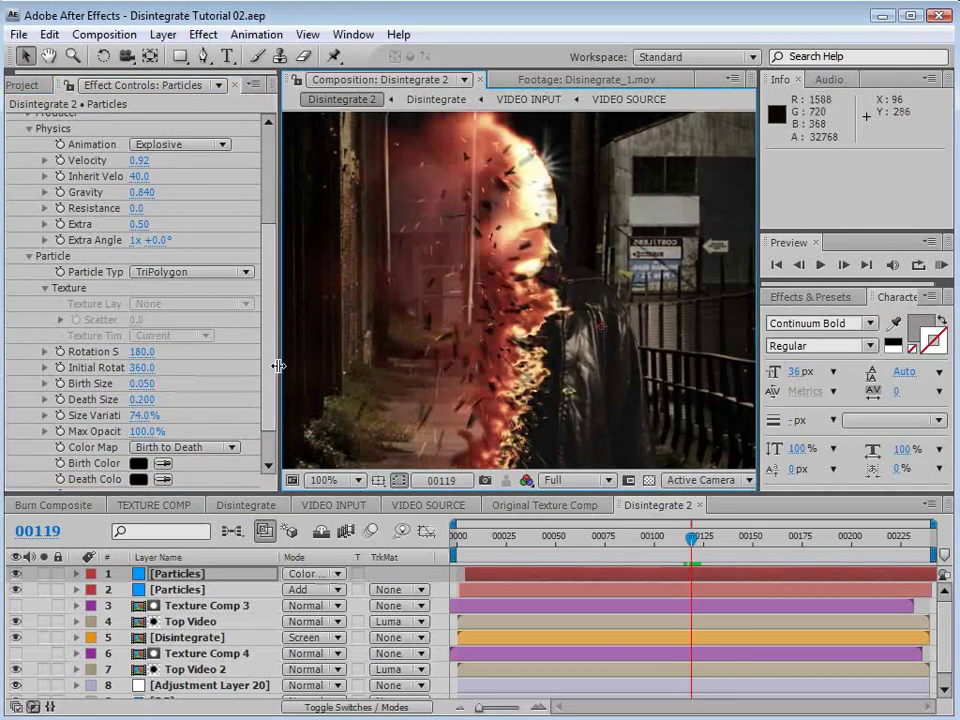
Step: Duplicate the black Particles layer and rename the lower of the two copies Chunks
click(173, 566)
key(ctrl+d)
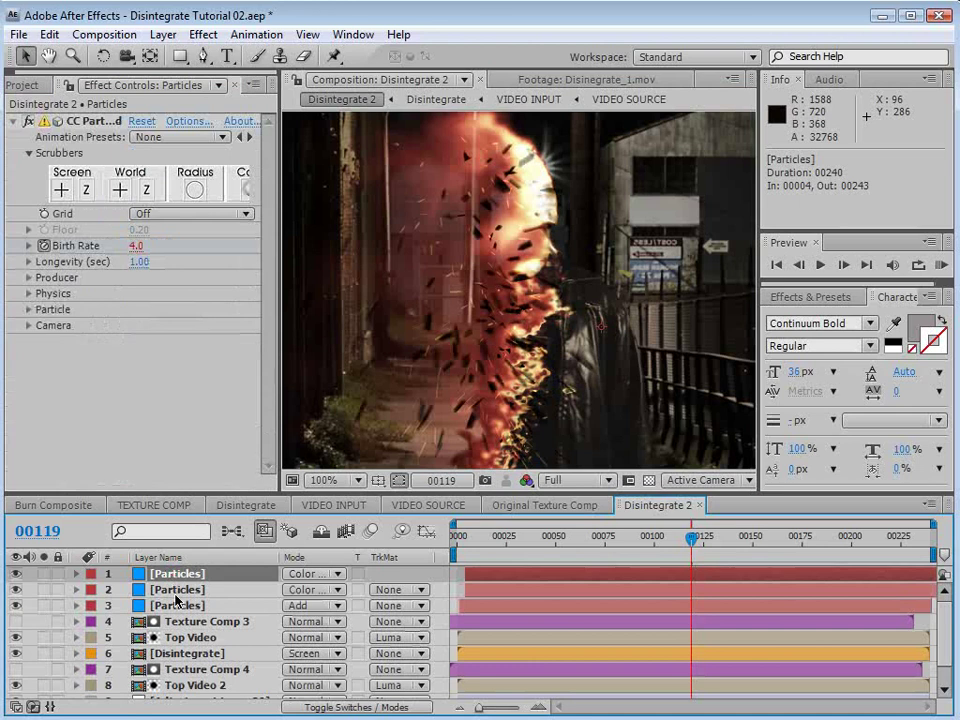
click(177, 591)
key(Return)
text(Ch)
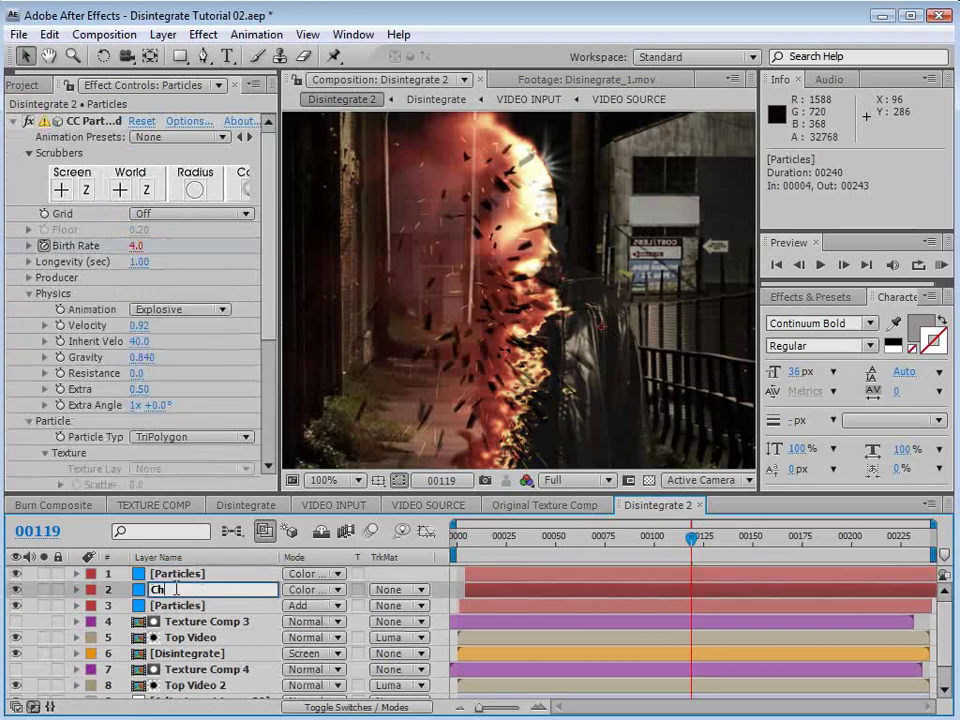
text(unks)
key(Return)
Step: Rename the top Particles layer Smoke
click(193, 574)
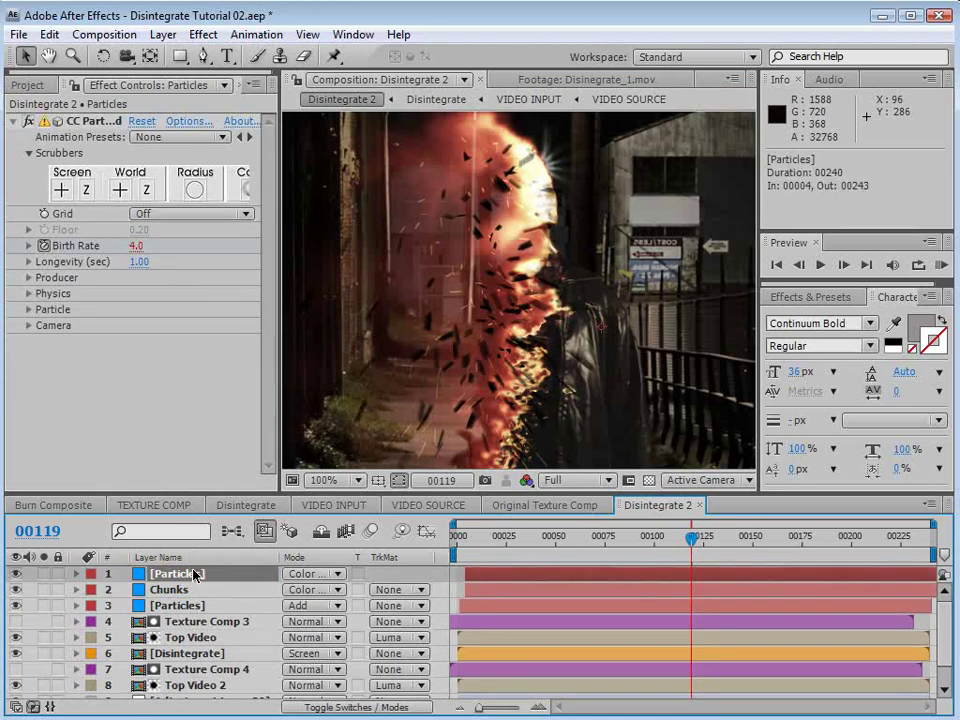
key(Return)
text(Smoke)
key(Return)
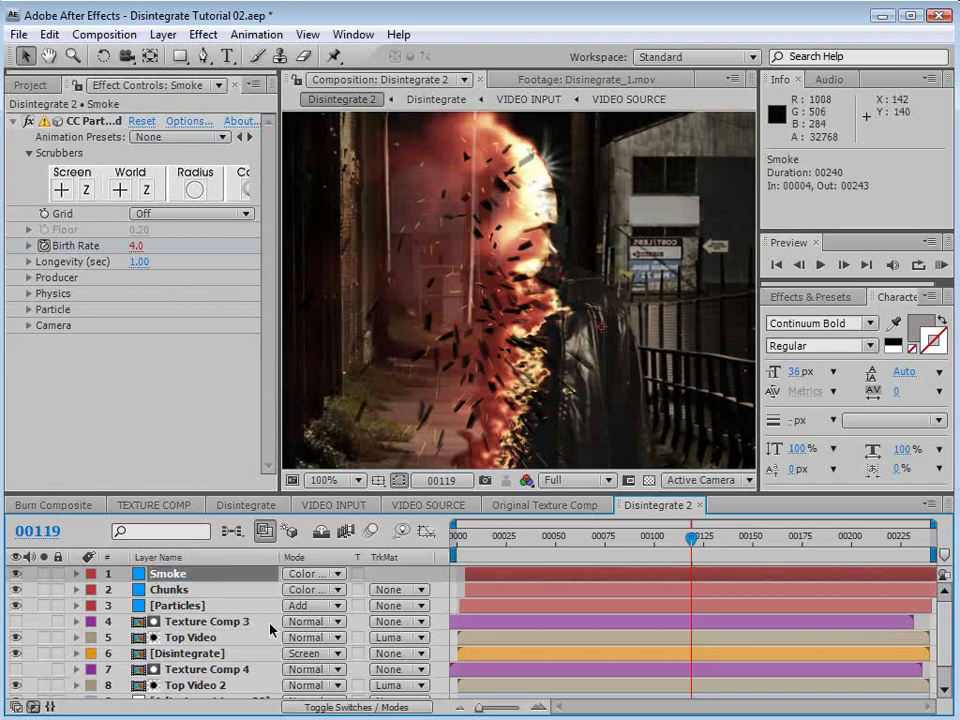
Step: Set the Smoke layer's Particle Type to Faded Sphere
click(29, 310)
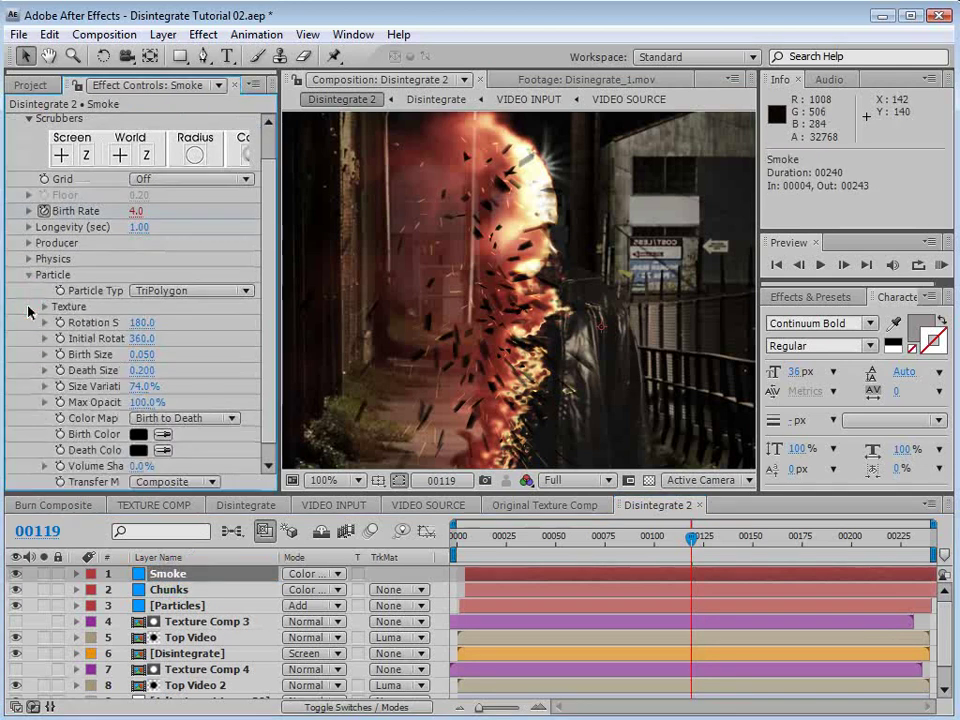
click(189, 293)
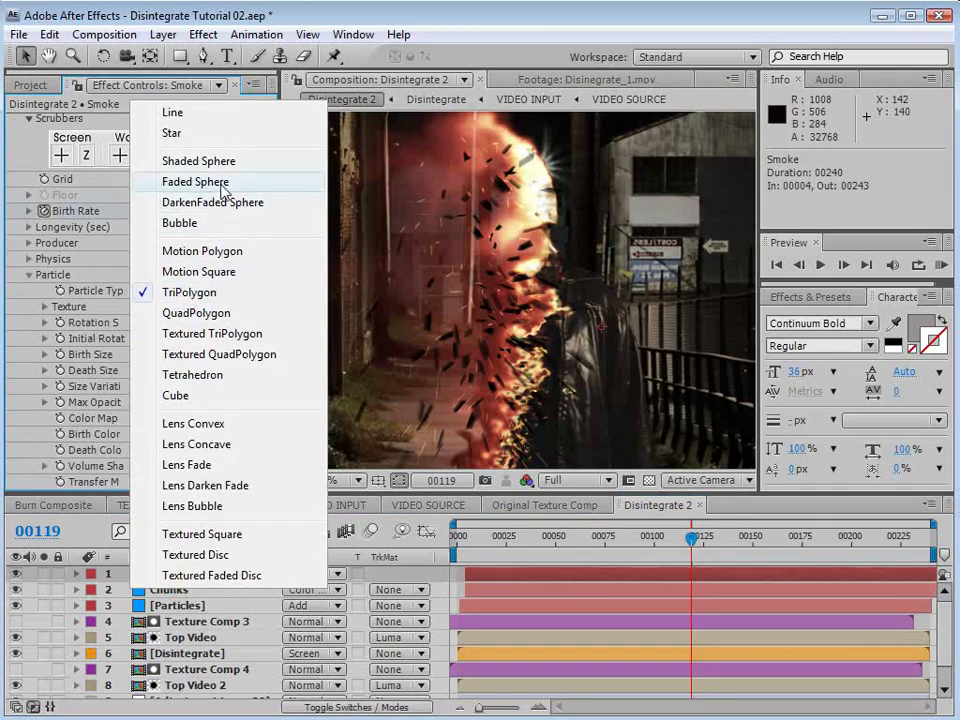
click(253, 190)
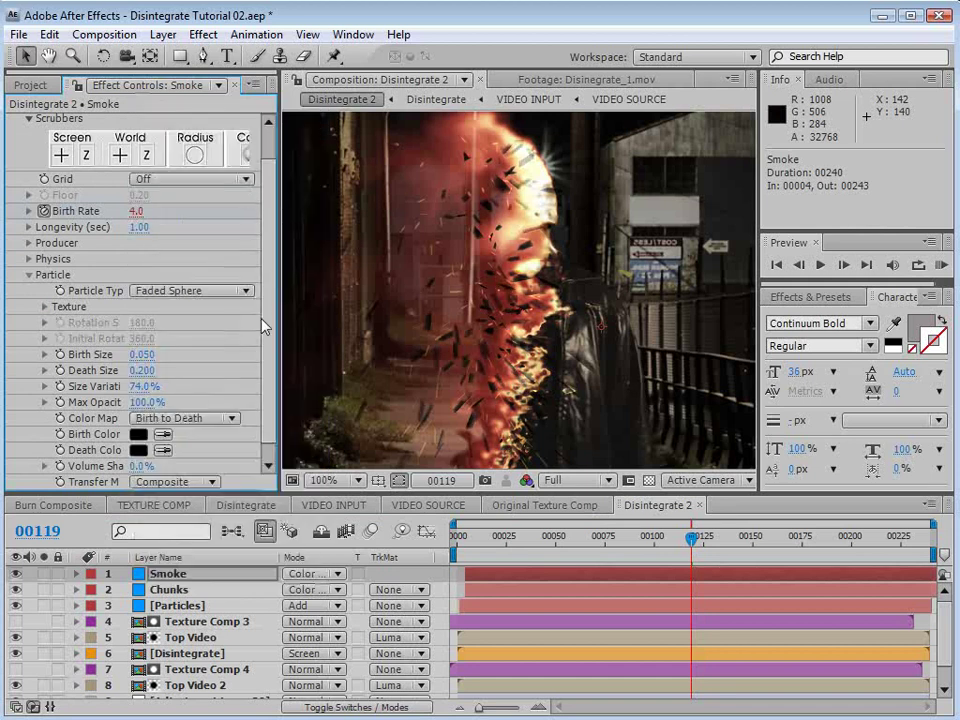
Step: Set the Smoke particles' Birth Color to a light pinkish grey and their Death Color to a neutral light grey
click(136, 436)
click(231, 579)
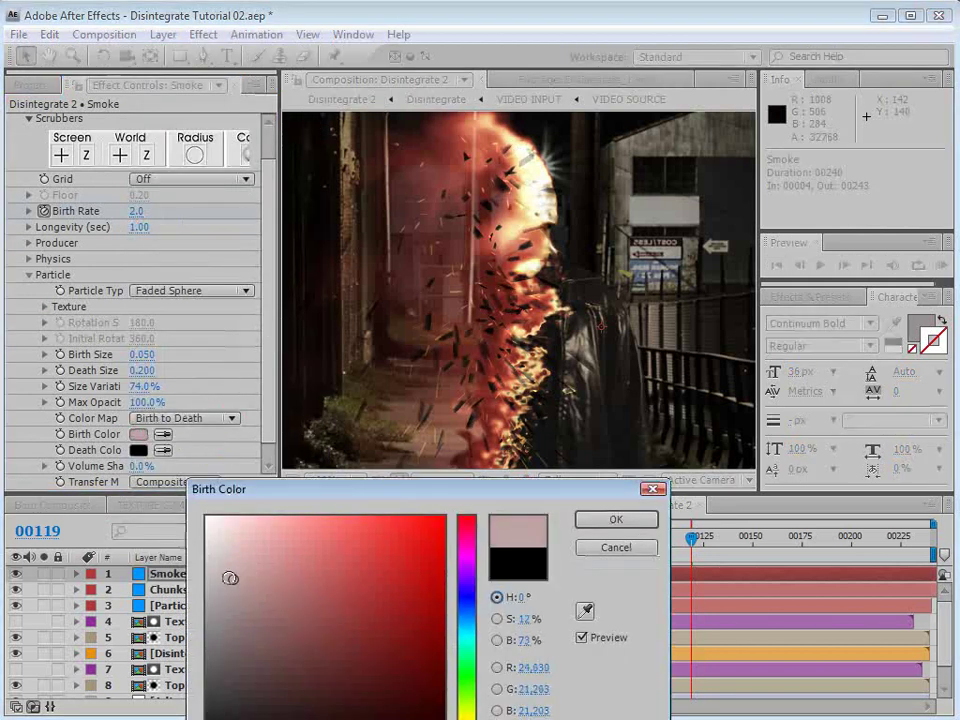
click(615, 519)
click(137, 450)
click(236, 566)
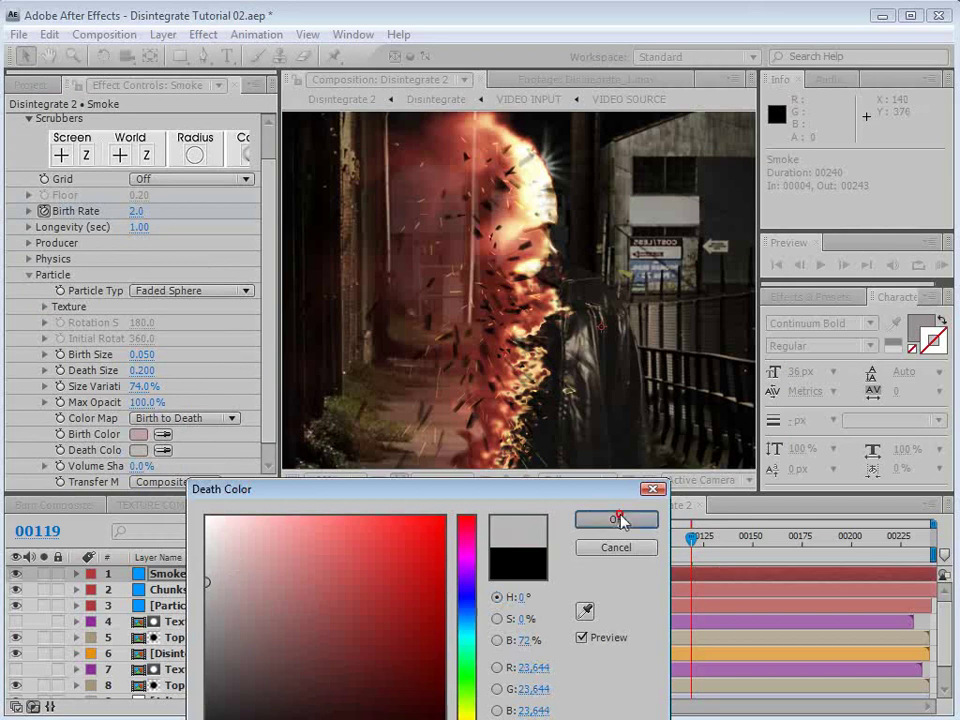
click(621, 519)
Step: Set the Smoke layer's blending mode to Screen and its particles' Death Size to 2.190
click(310, 574)
click(322, 704)
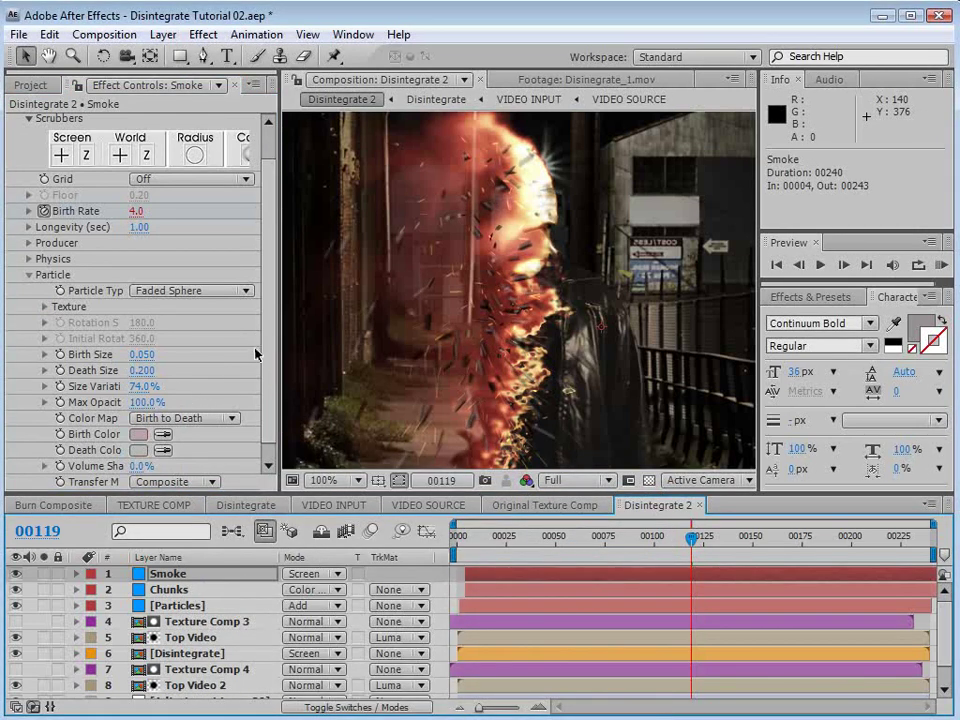
scroll(255, 354, down, 1)
drag(141, 354, 335, 358)
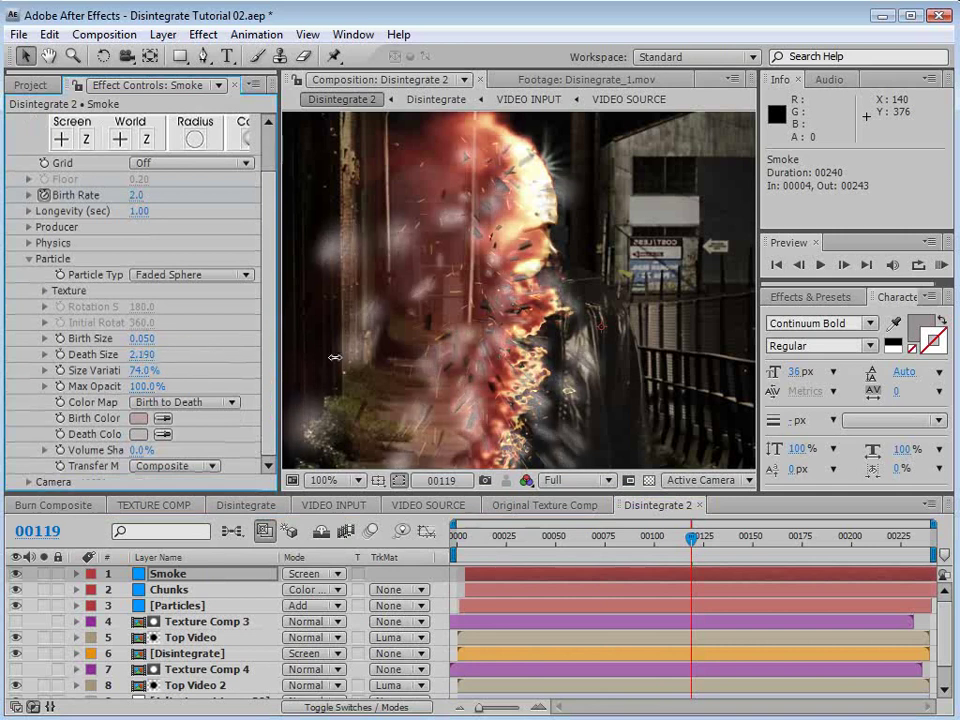
Step: Set the Smoke particles' Velocity to 0.39 and Gravity to -1.140
click(29, 228)
click(29, 339)
scroll(171, 317, down, 3)
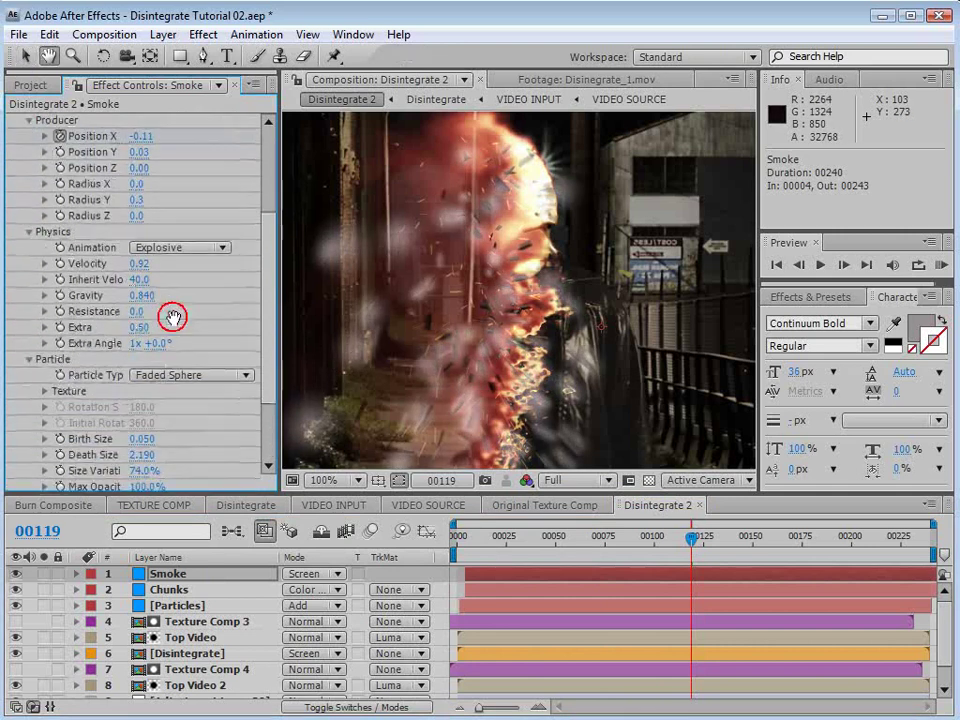
drag(135, 263, 4, 321)
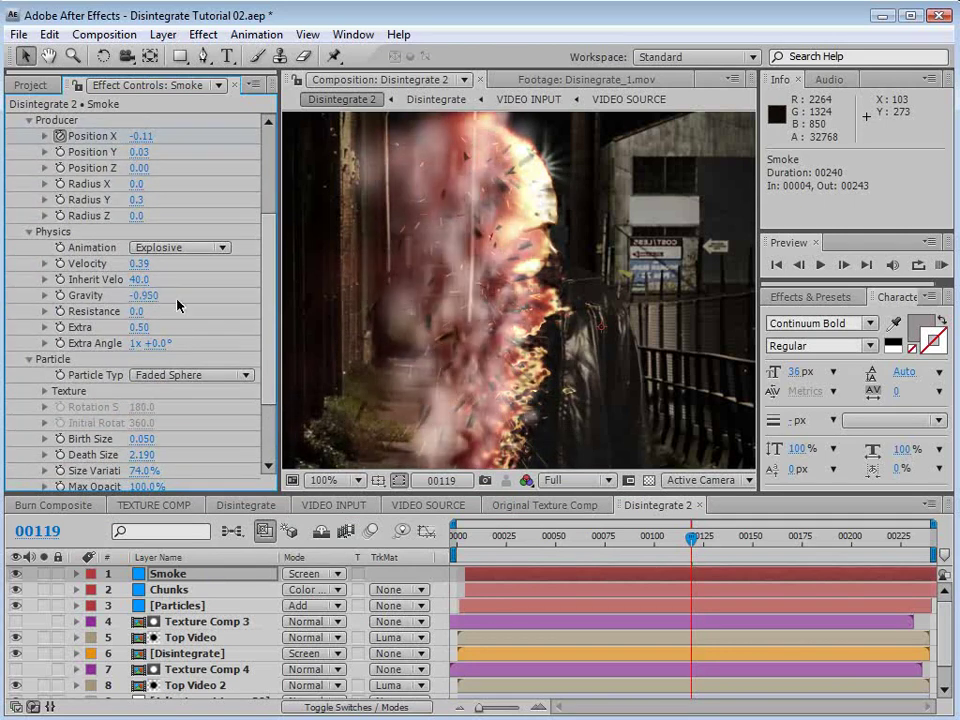
mouse_move(147, 301)
mouse_down()
mouse_move(124, 299)
mouse_move(139, 300)
mouse_up()
Step: Set the Smoke particles' Birth Size to 0.360, Death Size to 3.250 and Transfer Mode to Screen
drag(268, 340, 270, 396)
drag(143, 344, 193, 354)
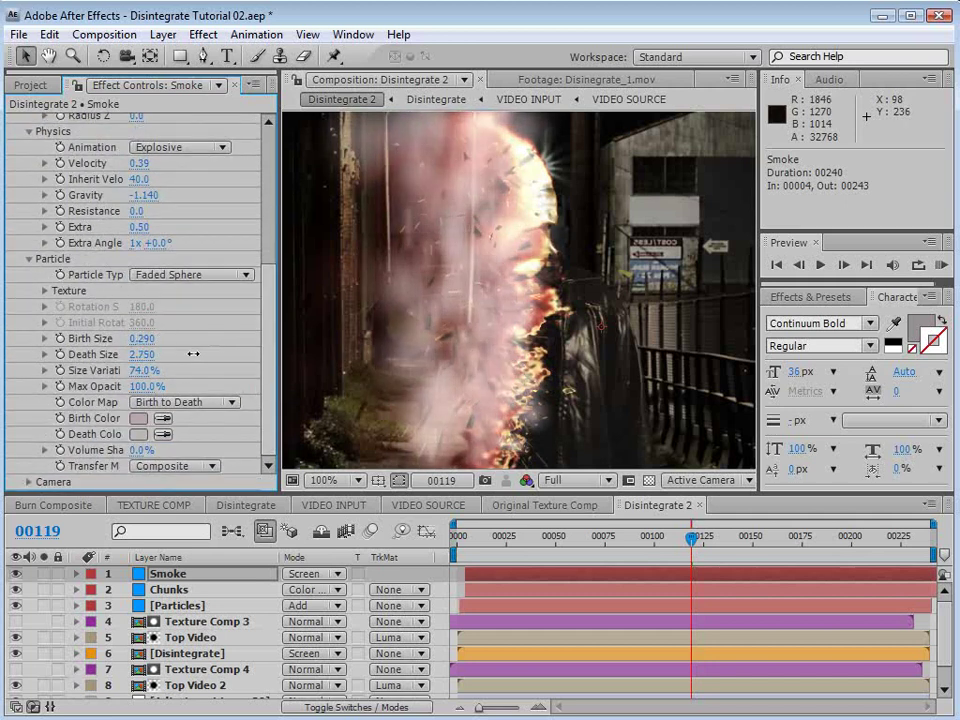
click(139, 468)
click(170, 493)
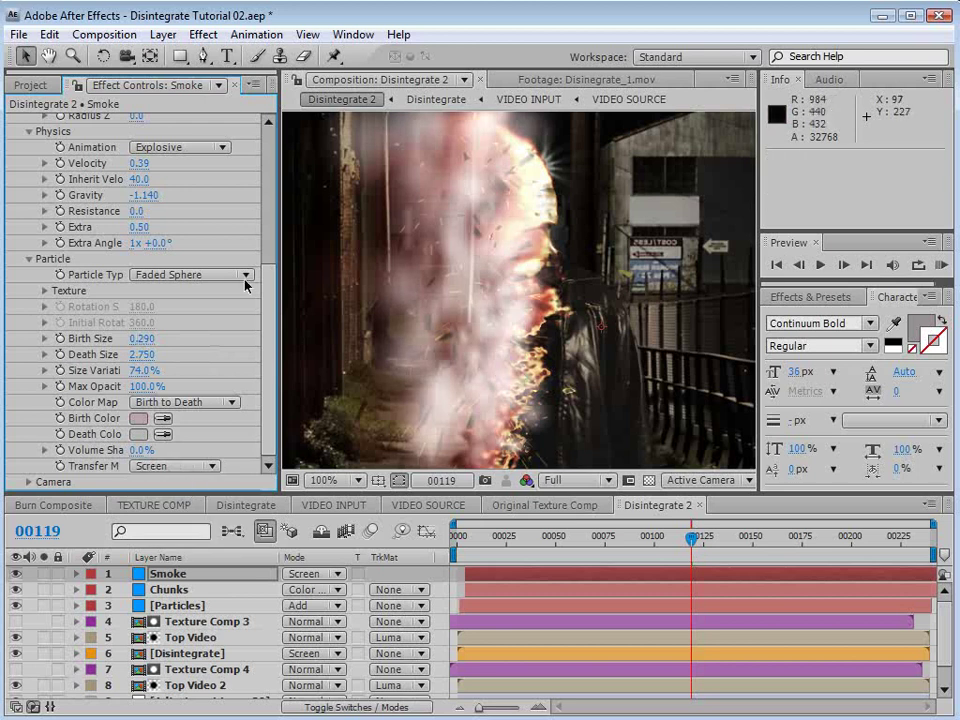
drag(150, 360, 236, 359)
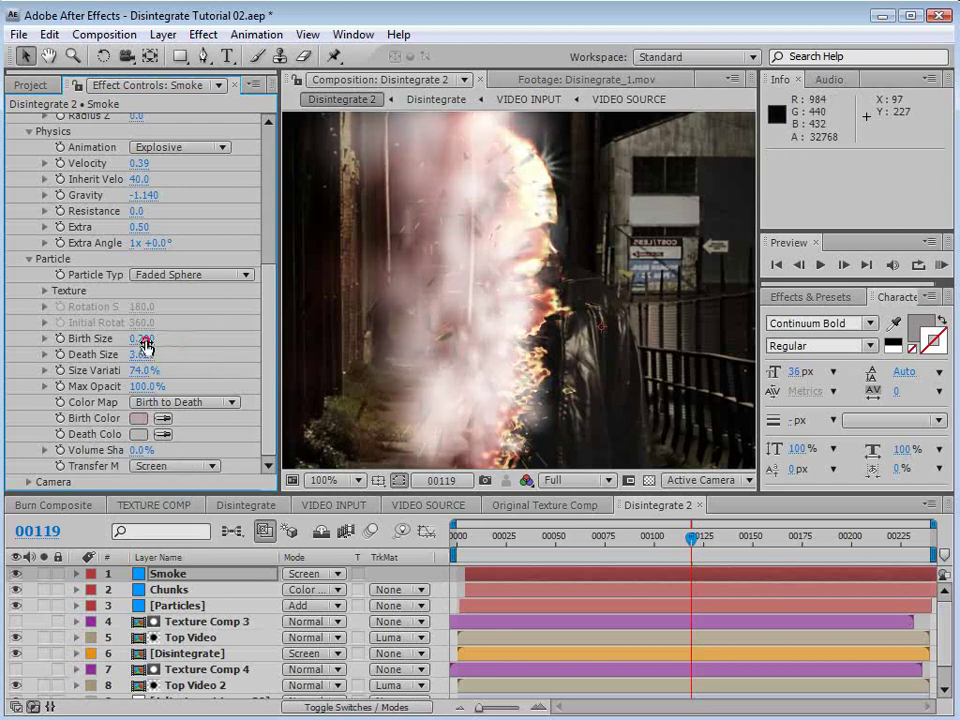
drag(146, 341, 110, 357)
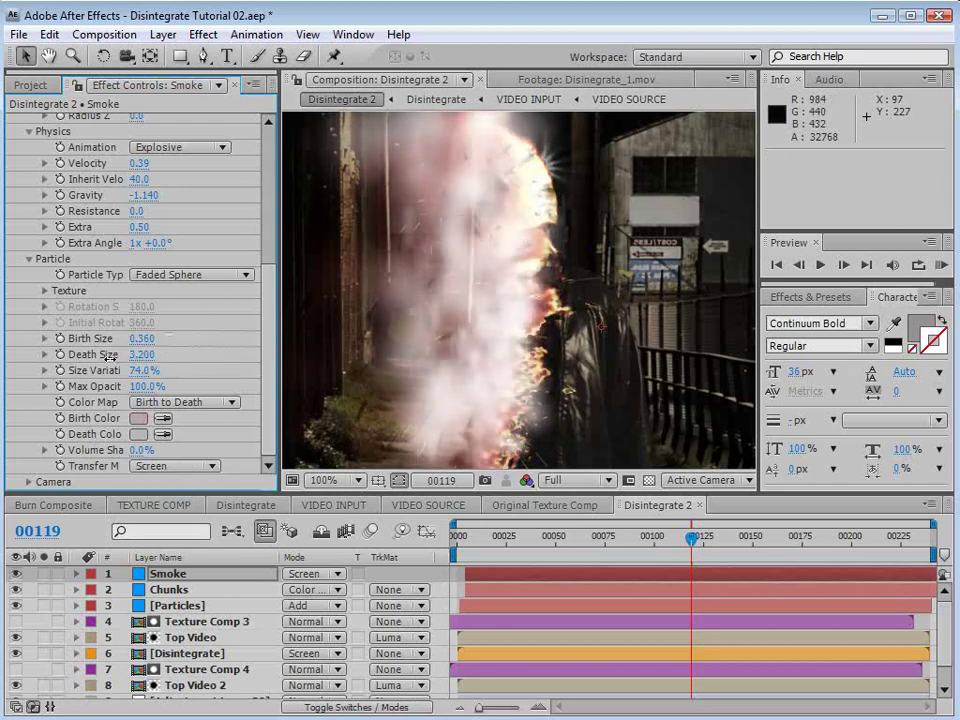
Step: Redraw the Smoke layer's Opacity Map so opacity climbs from 0% at birth to an early peak and fades to 0% at death
scroll(270, 372, up, 5)
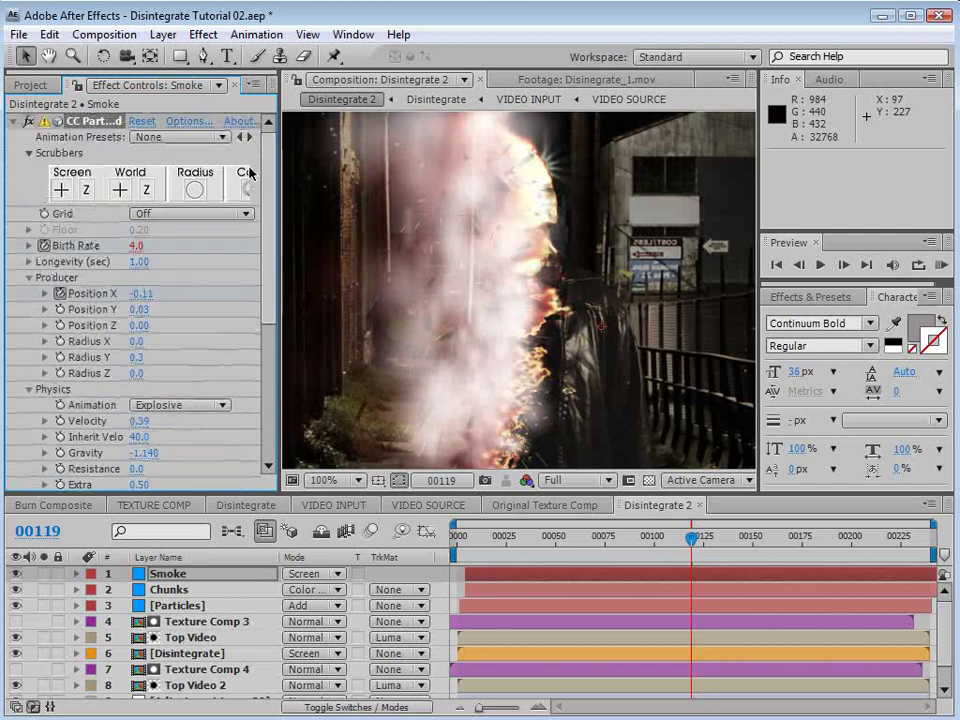
click(189, 121)
drag(506, 246, 463, 241)
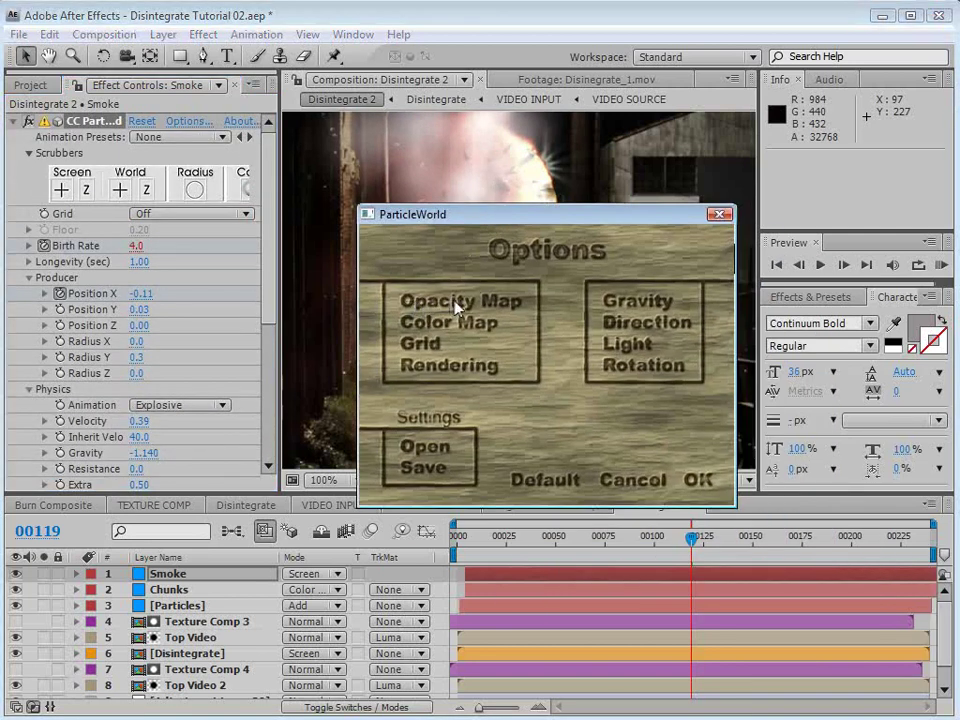
click(480, 308)
drag(463, 293, 408, 393)
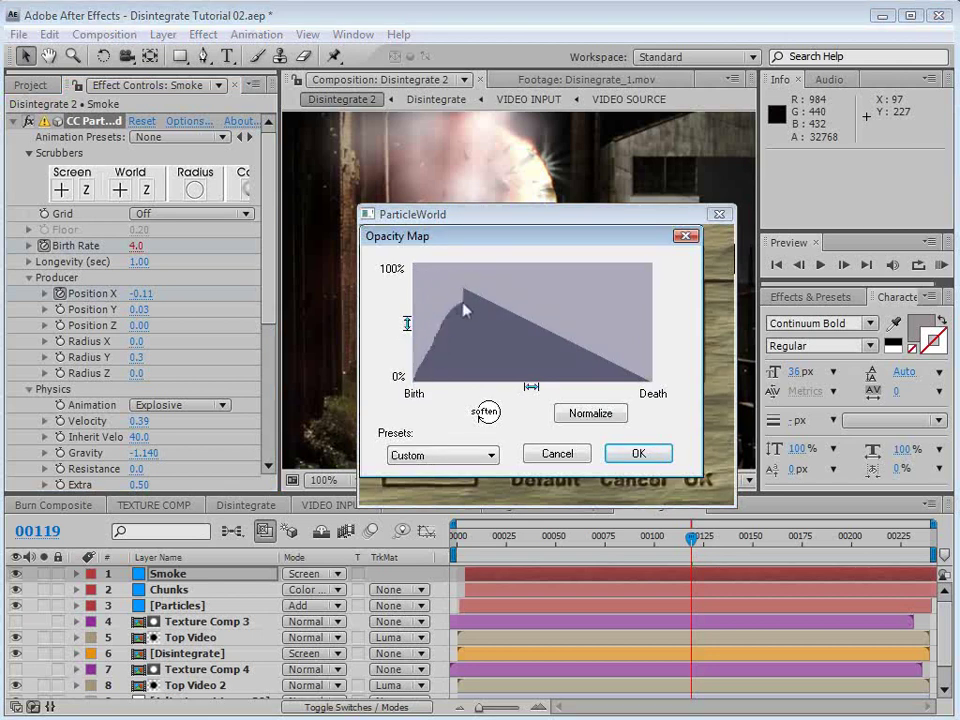
click(638, 453)
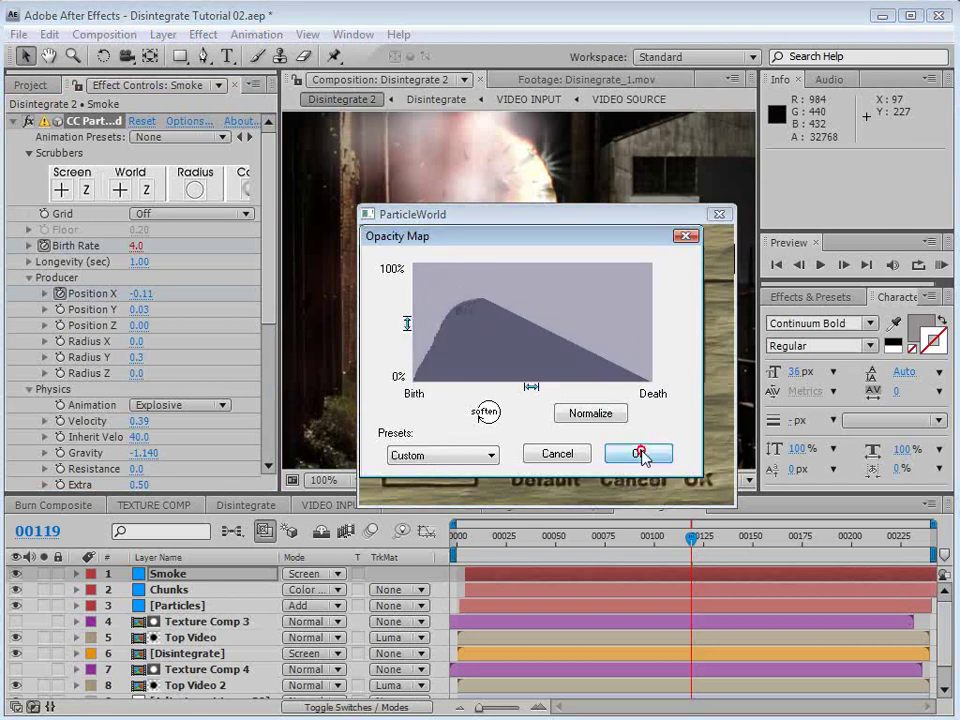
click(698, 478)
Step: Check the smoke at frame 121 and set its Max Opacity to 27%
drag(662, 540, 696, 538)
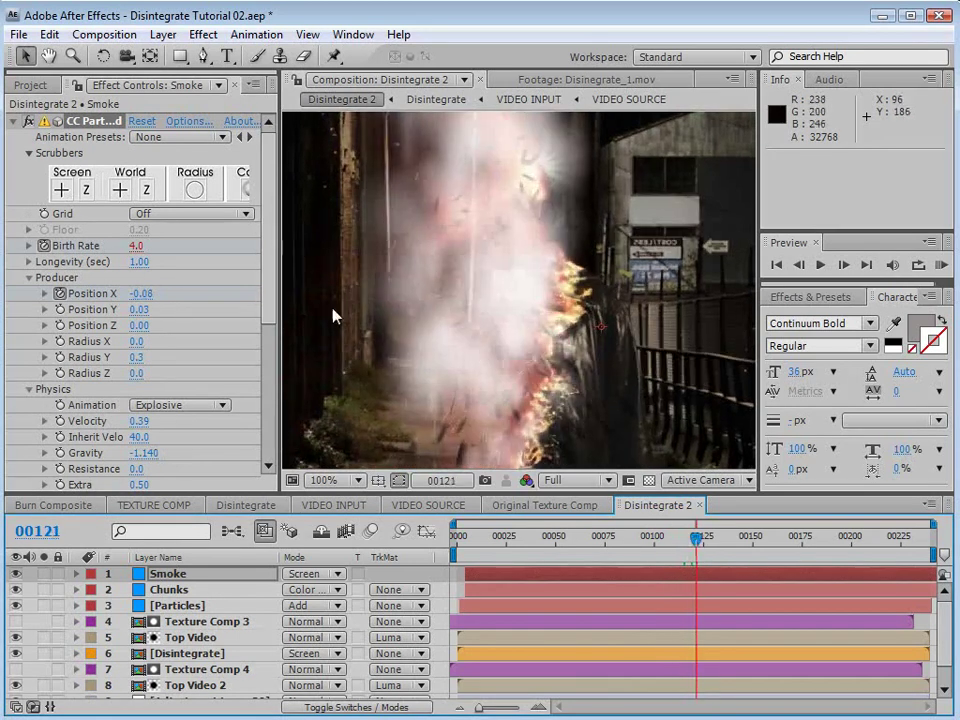
scroll(270, 268, down, 4)
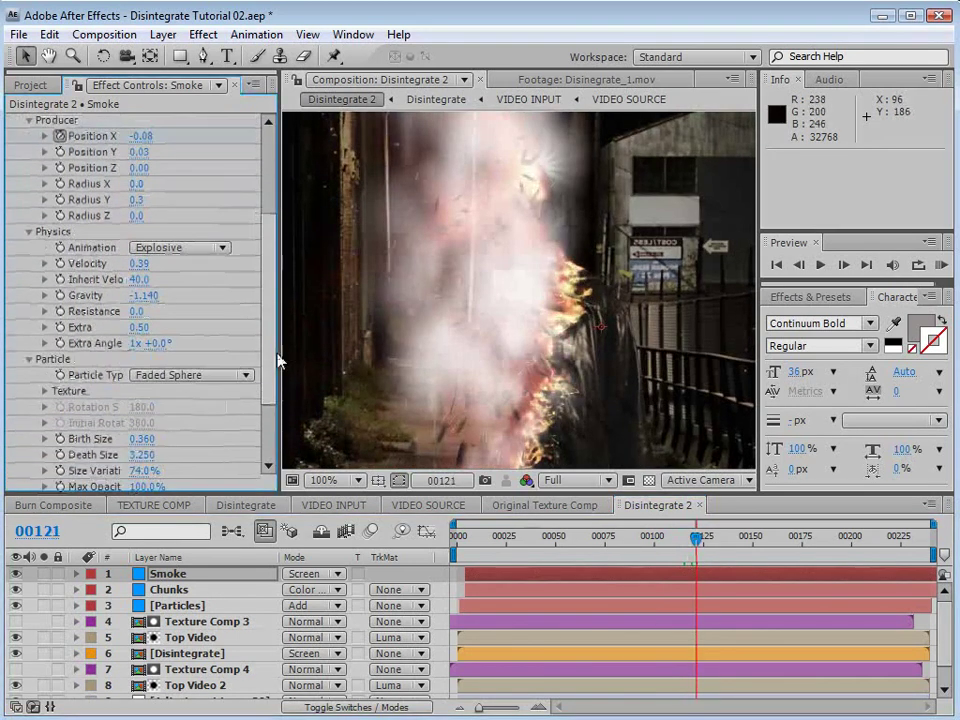
scroll(261, 413, down, 3)
drag(144, 390, 82, 401)
Step: Shift the Smoke layer's last two Birth Rate keyframes earlier so the pair starts at frame 125, and save the project
drag(696, 538, 717, 565)
key(u)
click(708, 606)
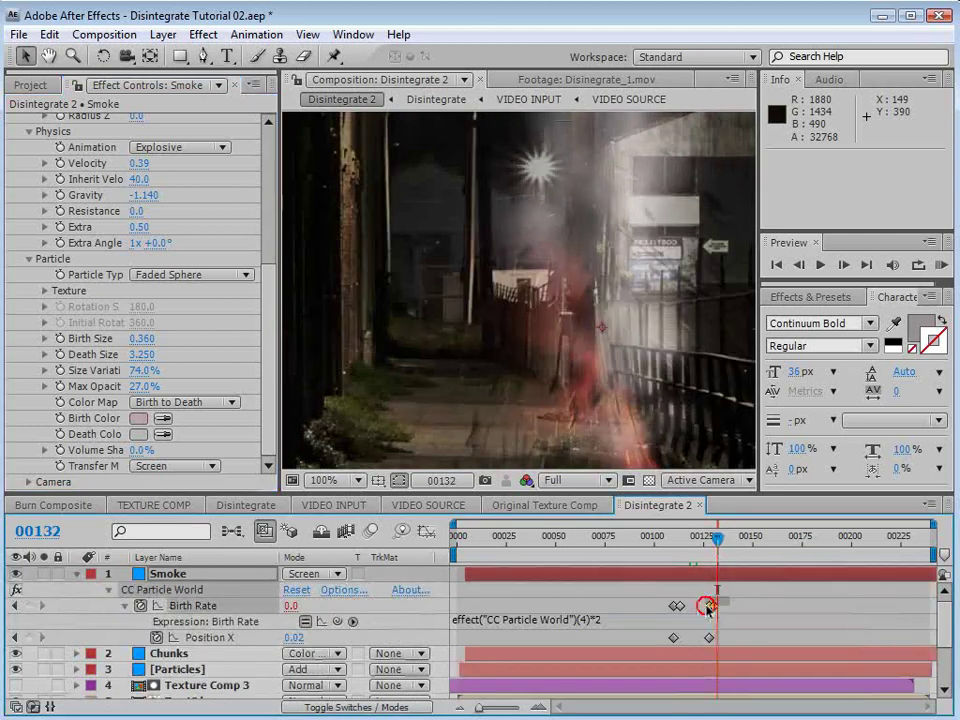
drag(704, 540, 703, 589)
scroll(576, 405, down, 1)
key(ctrl+s)
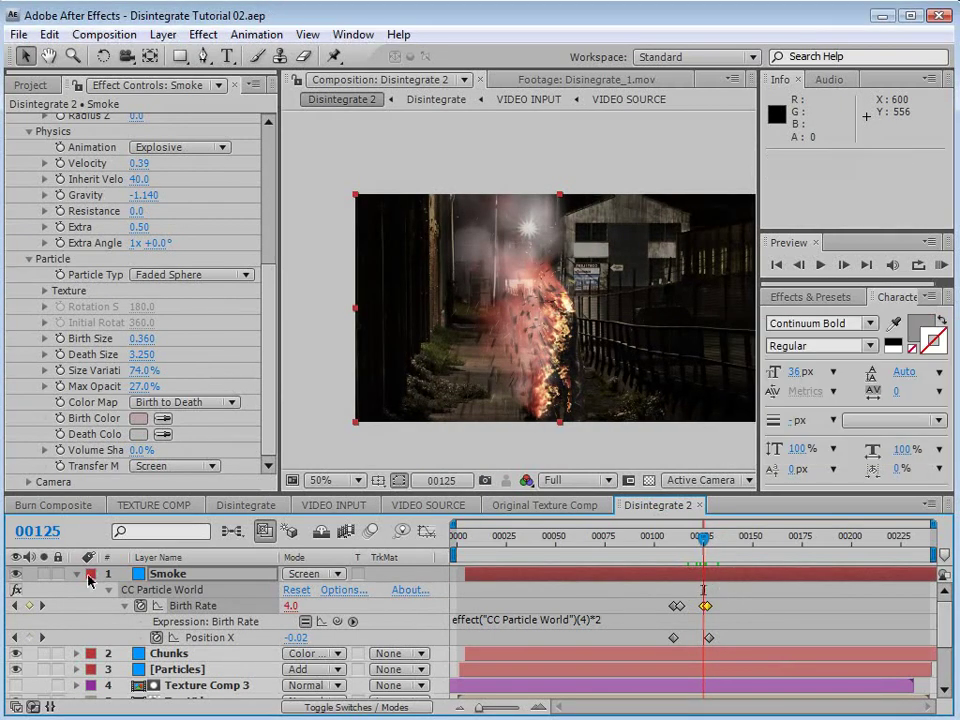
click(77, 575)
Step: Preview the Real Smoke 15seec.mov footage from the Footage folder up to frame 256, and return to the Disintegrate 2 composition
click(445, 425)
drag(646, 386, 617, 373)
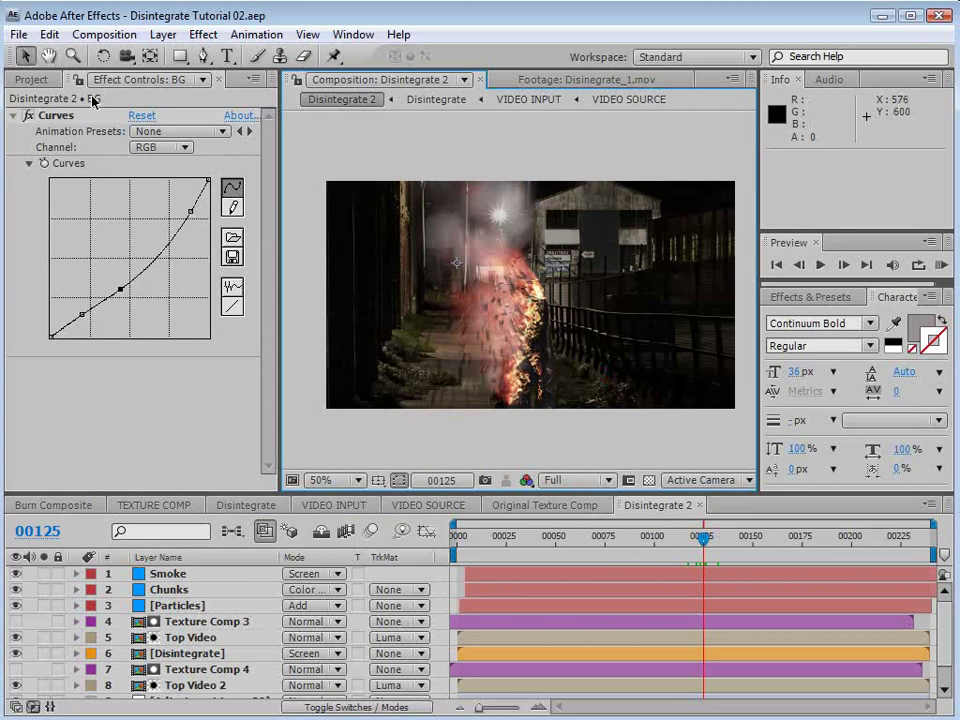
click(31, 79)
click(266, 319)
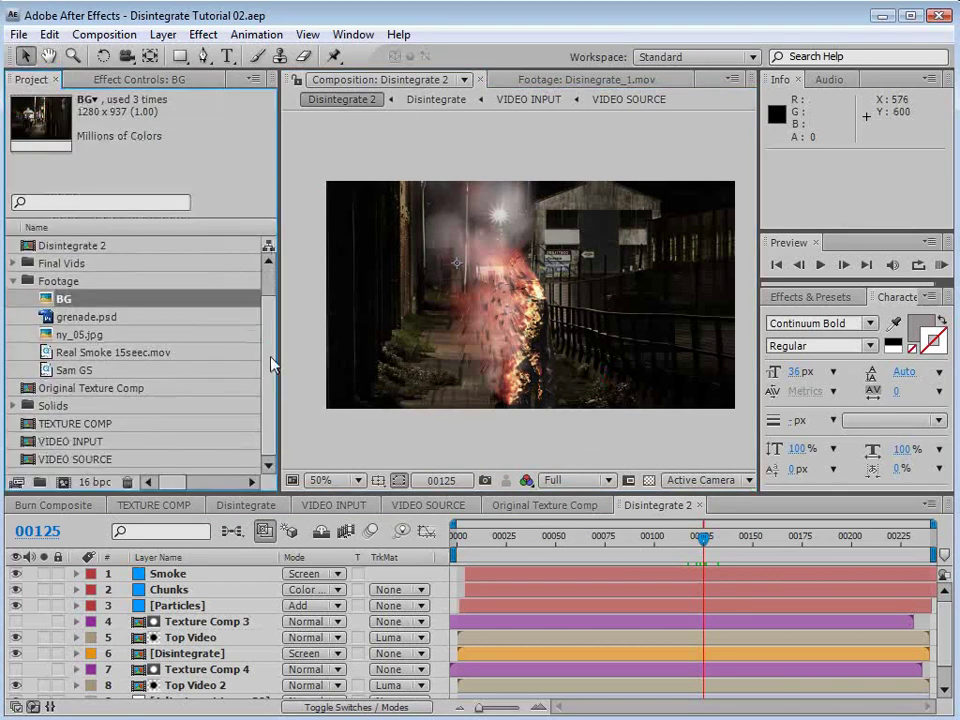
click(76, 355)
double_click(47, 354)
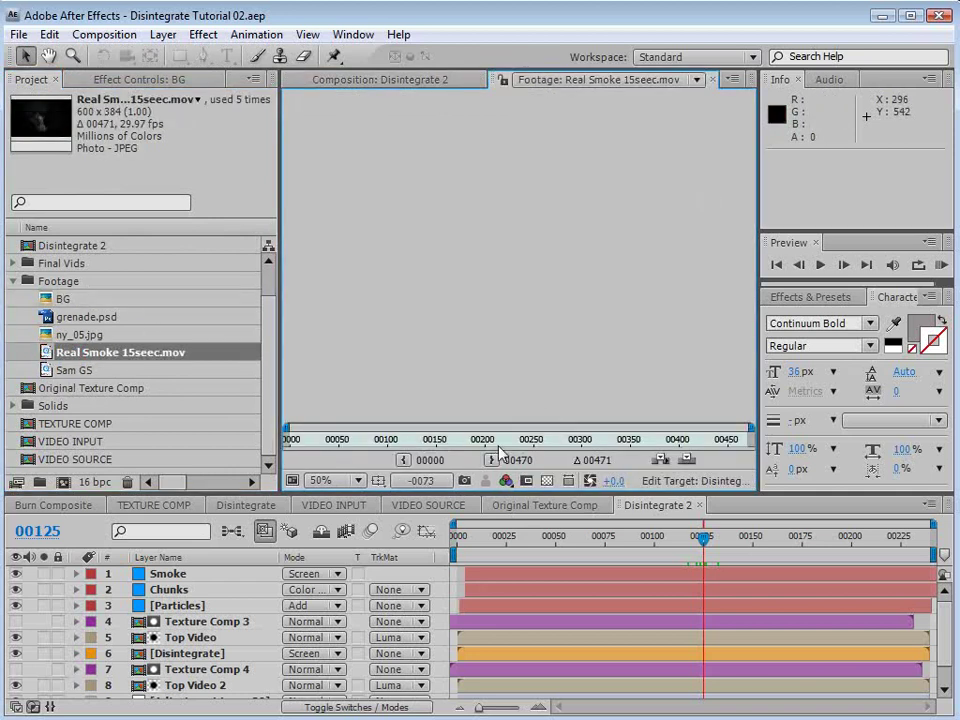
drag(484, 440, 545, 462)
scroll(491, 328, up, 1)
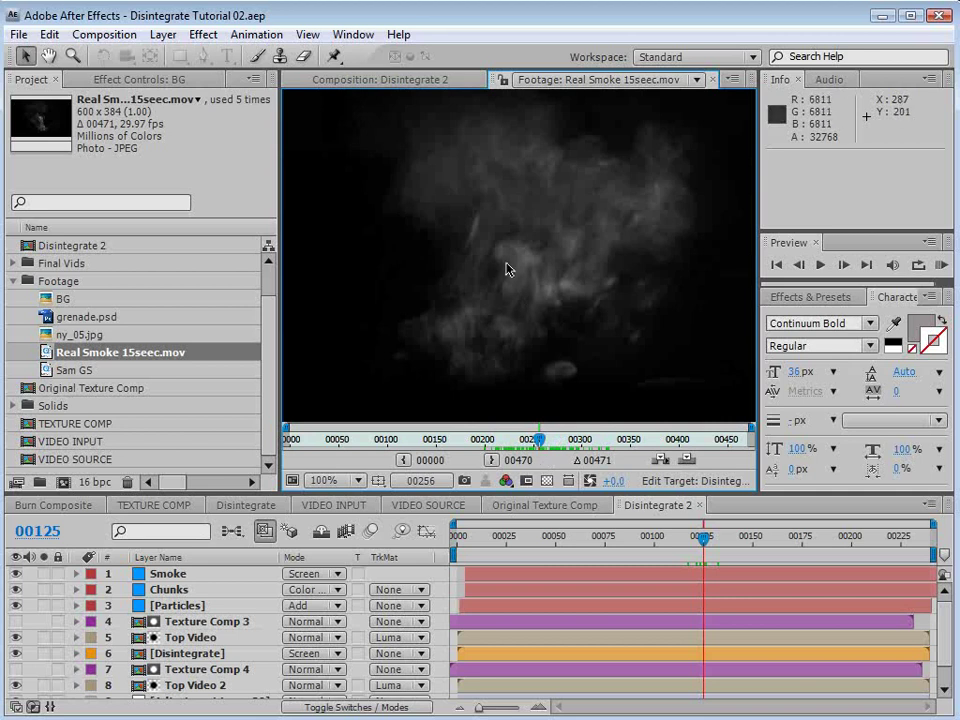
click(378, 79)
scroll(541, 323, up, 1)
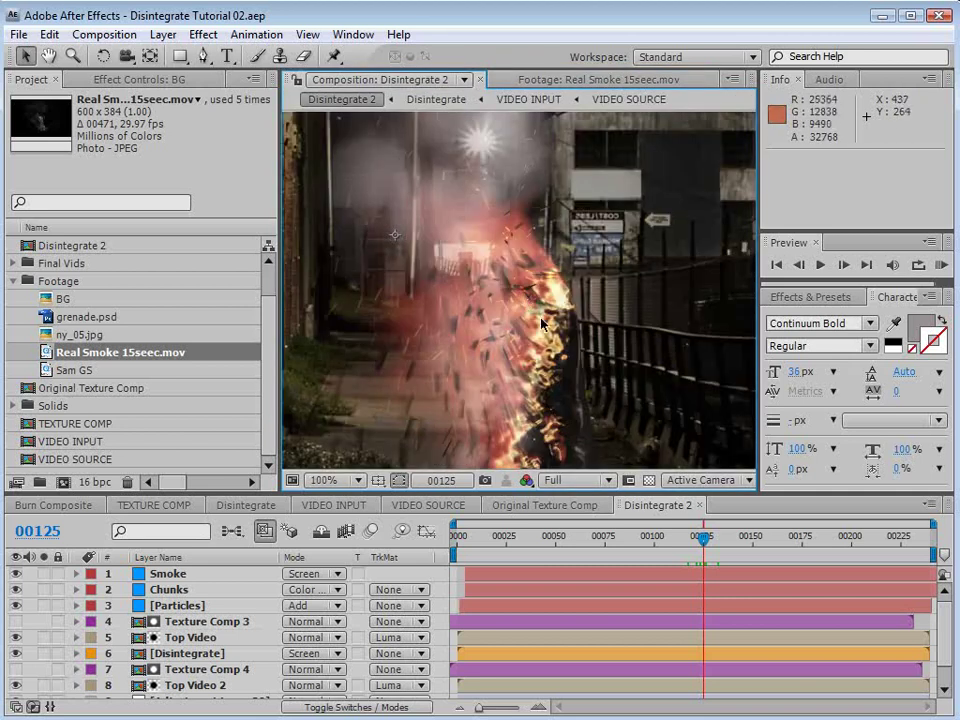
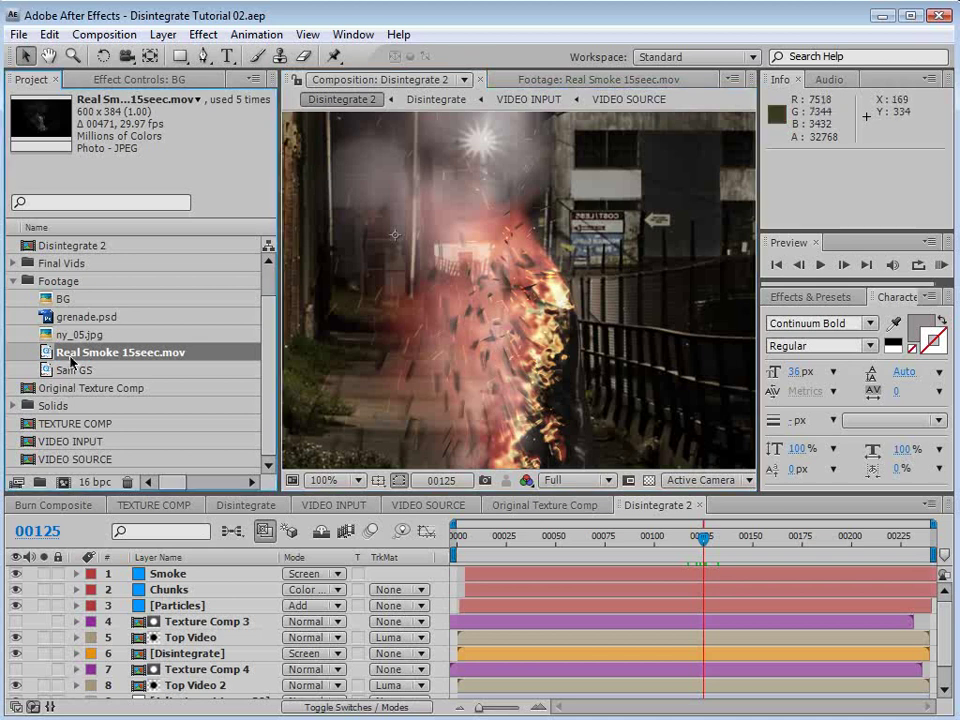
Step: Add Real Smoke 15seec.mov as the top layer starting at frame 82, and draw a closed six-point mask beneath the soloed smoke
drag(58, 355, 628, 574)
click(203, 56)
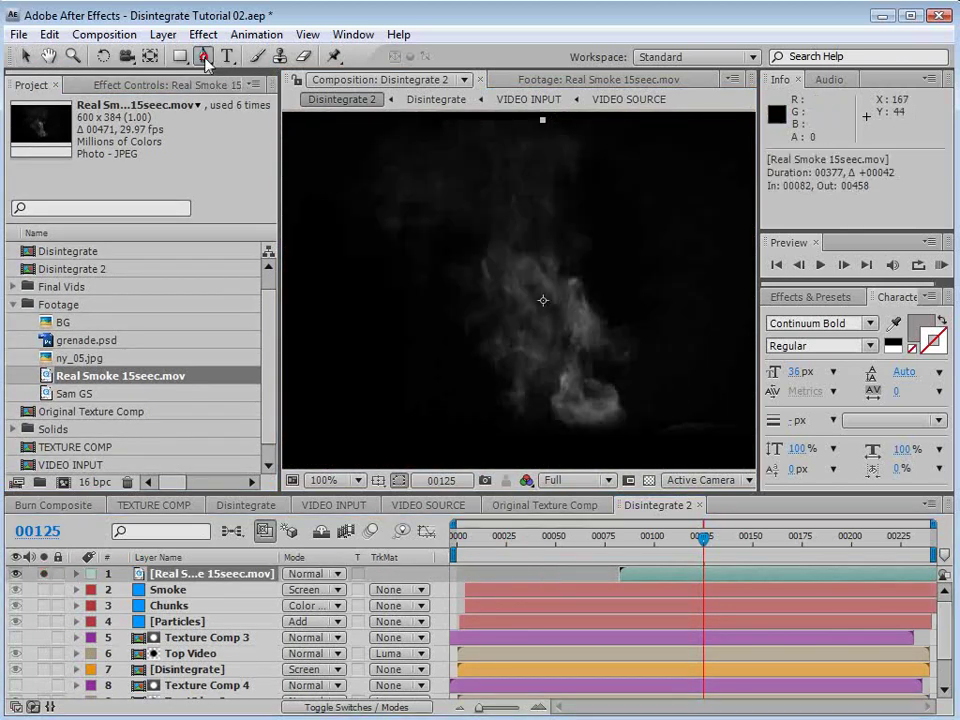
key(comma)
click(649, 342)
click(536, 372)
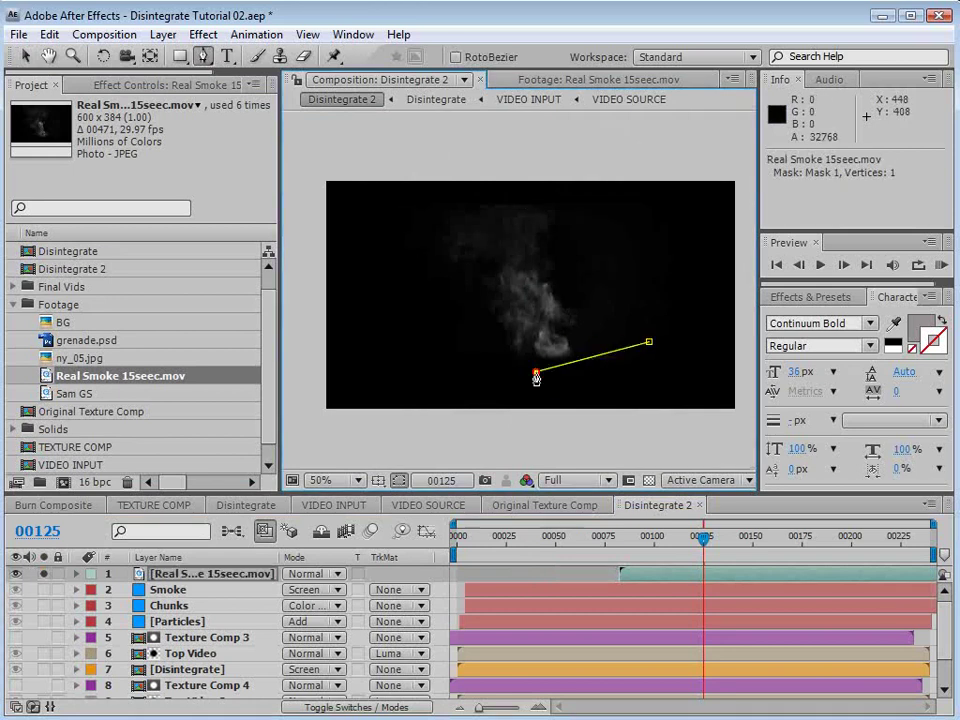
click(468, 380)
click(453, 437)
key(comma)
click(499, 428)
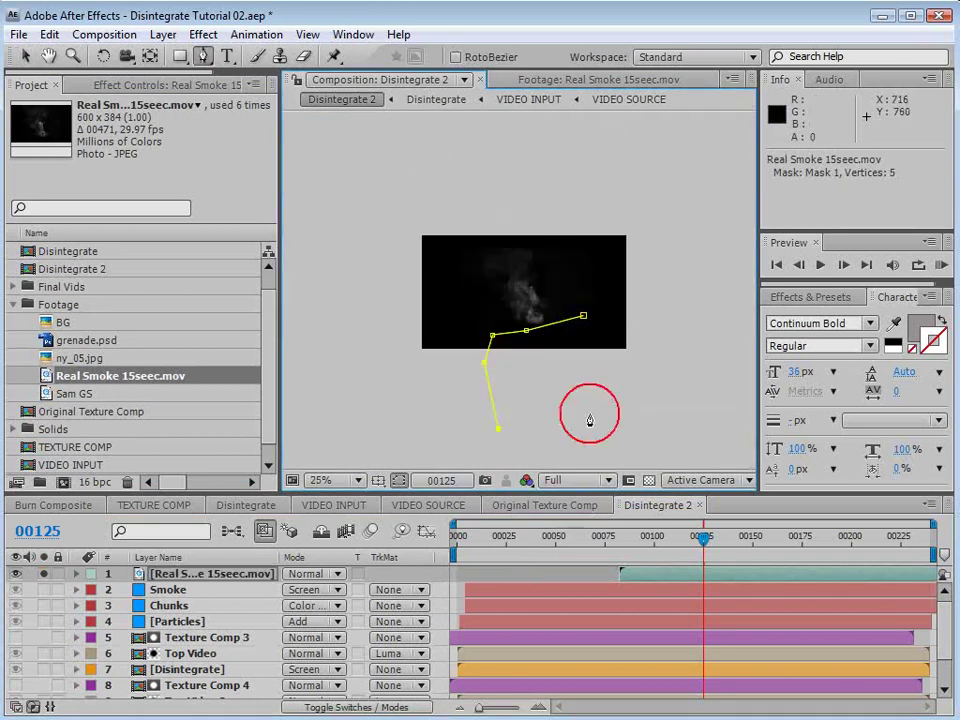
click(620, 409)
click(584, 320)
key(v)
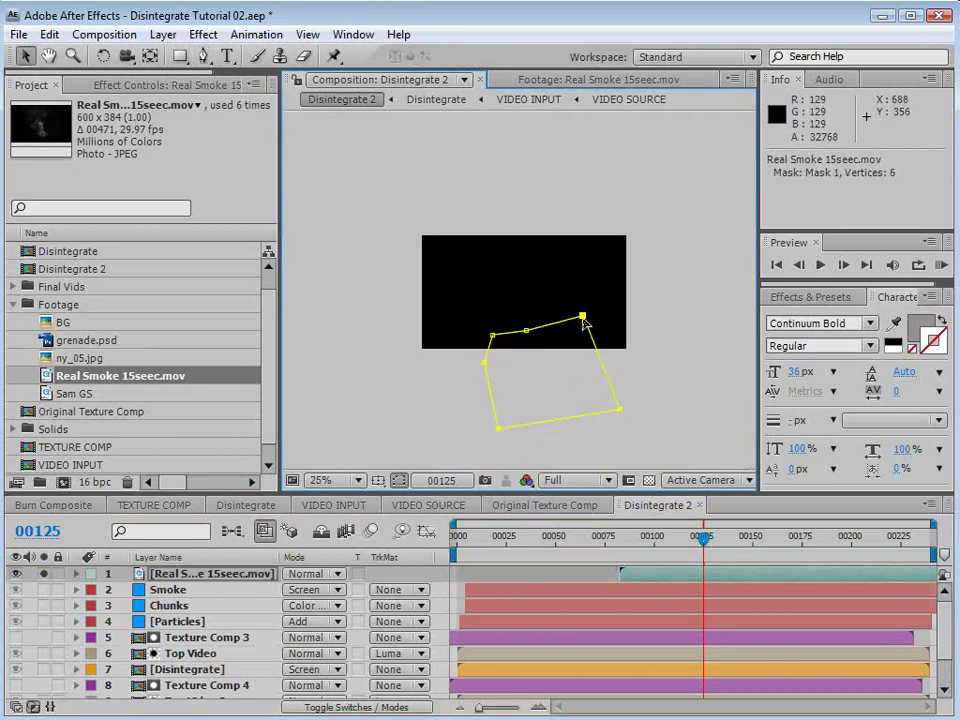
Step: Move the whole six-point mask up so it covers the smoke in the frame
mouse_move(582, 318)
mouse_down()
mouse_move(577, 304)
mouse_move(573, 323)
mouse_move(566, 300)
mouse_move(579, 327)
mouse_up()
double_click(579, 326)
drag(559, 376, 532, 280)
key(period)
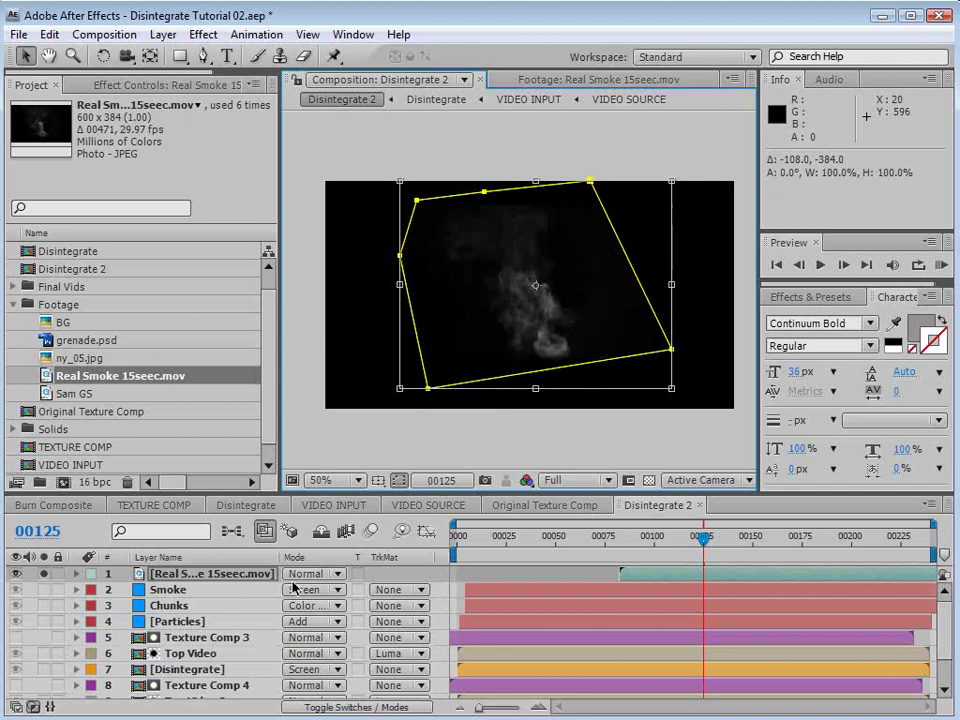
Step: Set Mask 1 to Subtract and give it a Mask Feather of 120 pixels
key(m)
key(m)
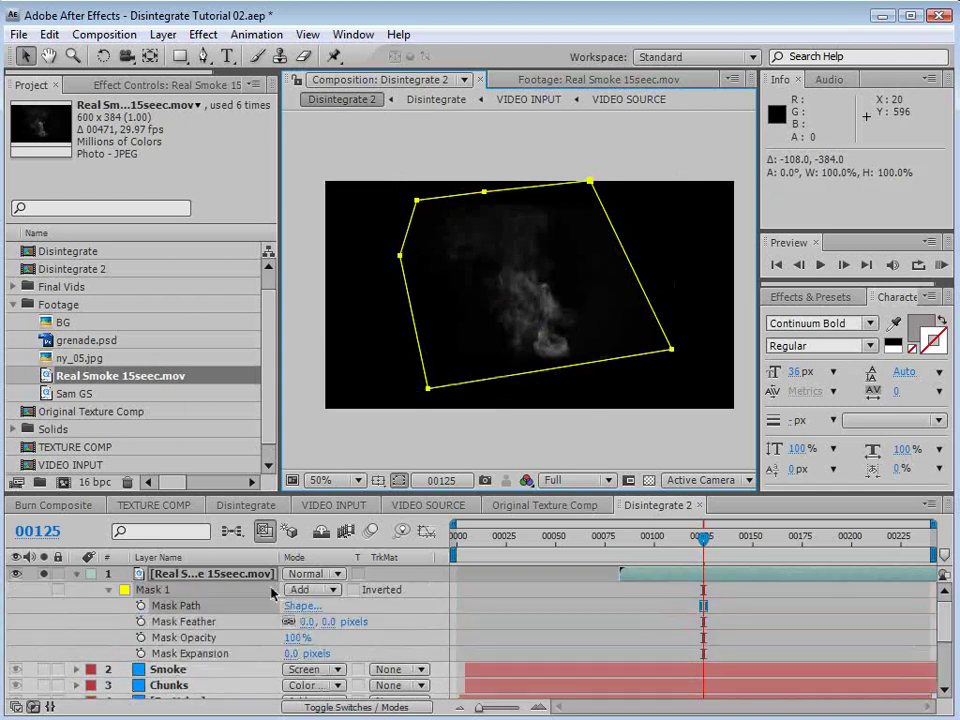
click(301, 596)
click(321, 614)
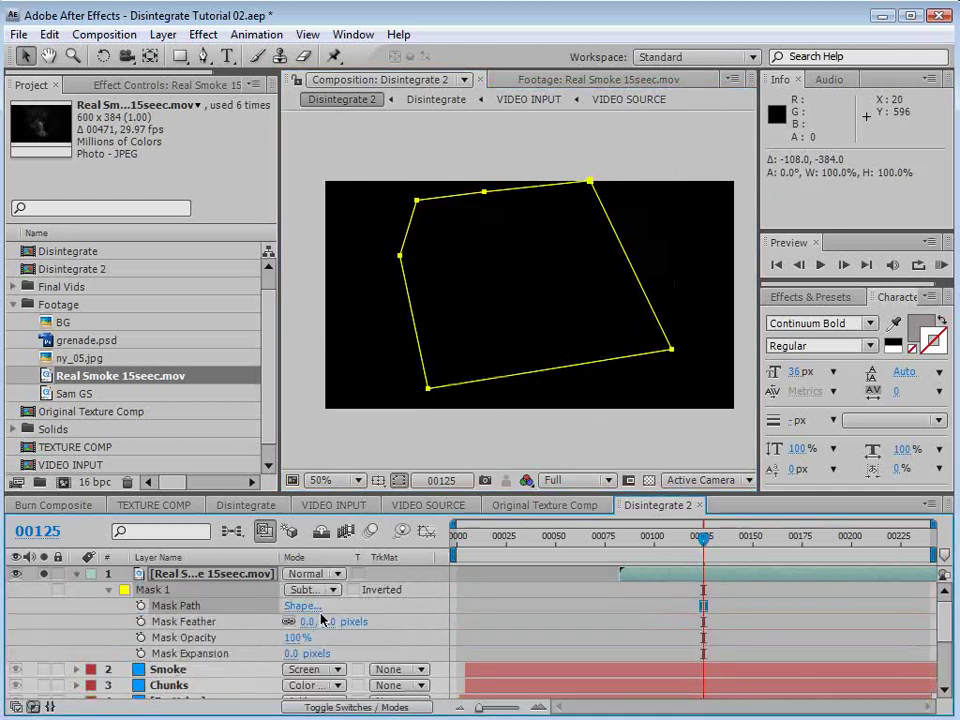
click(352, 621)
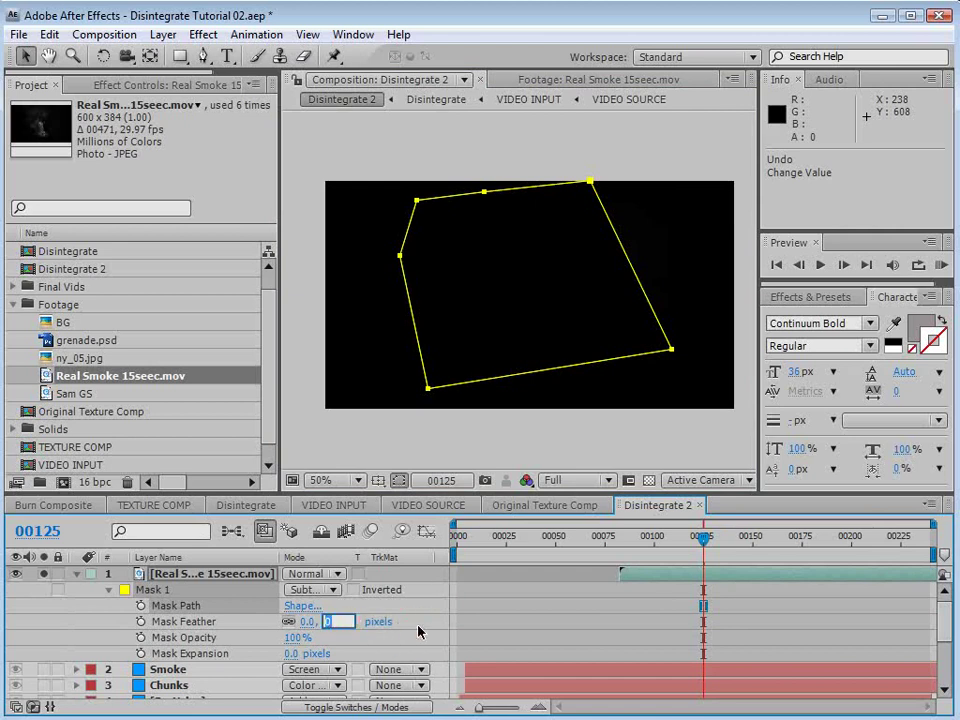
text(120)
key(Return)
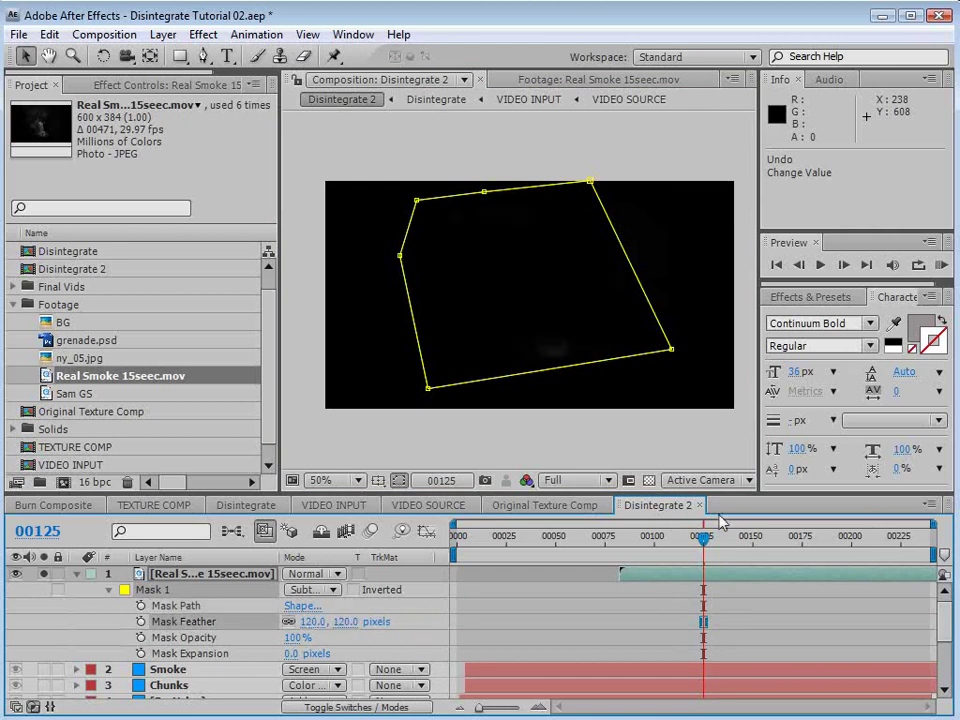
Step: Keyframe Mask 1's path at frame 125 over the smoke and at frame 153 moved up above it
click(141, 605)
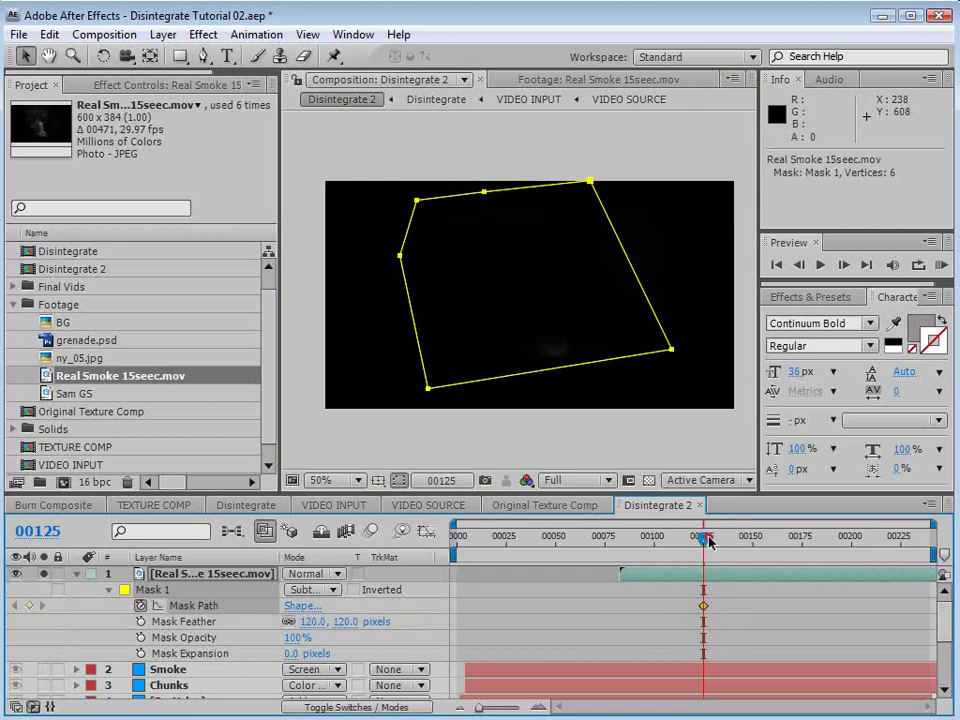
drag(708, 541, 759, 541)
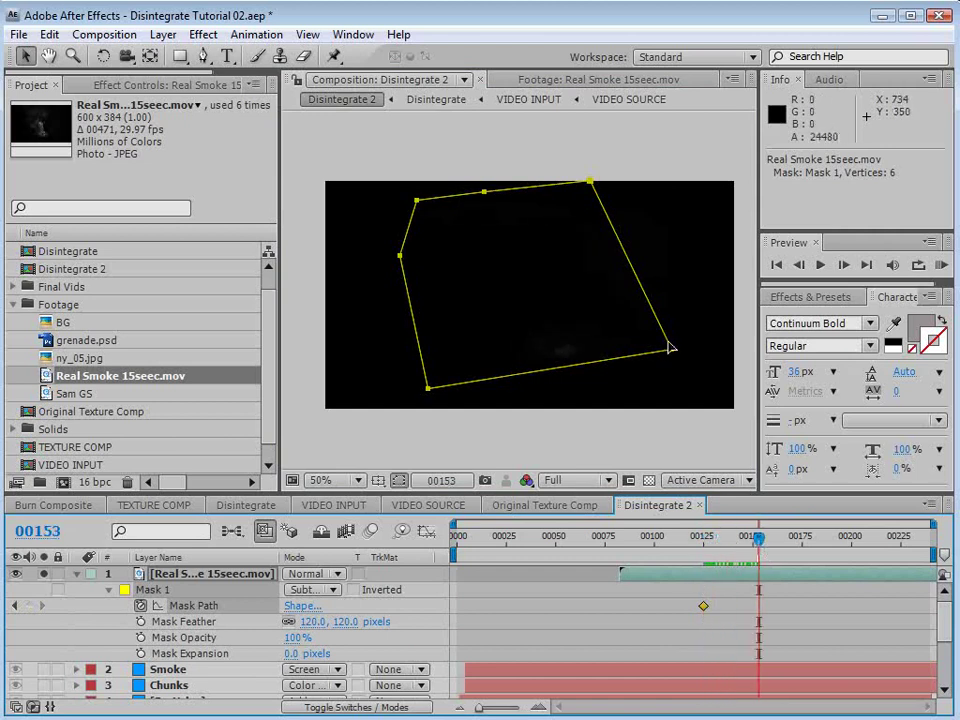
drag(669, 347, 614, 180)
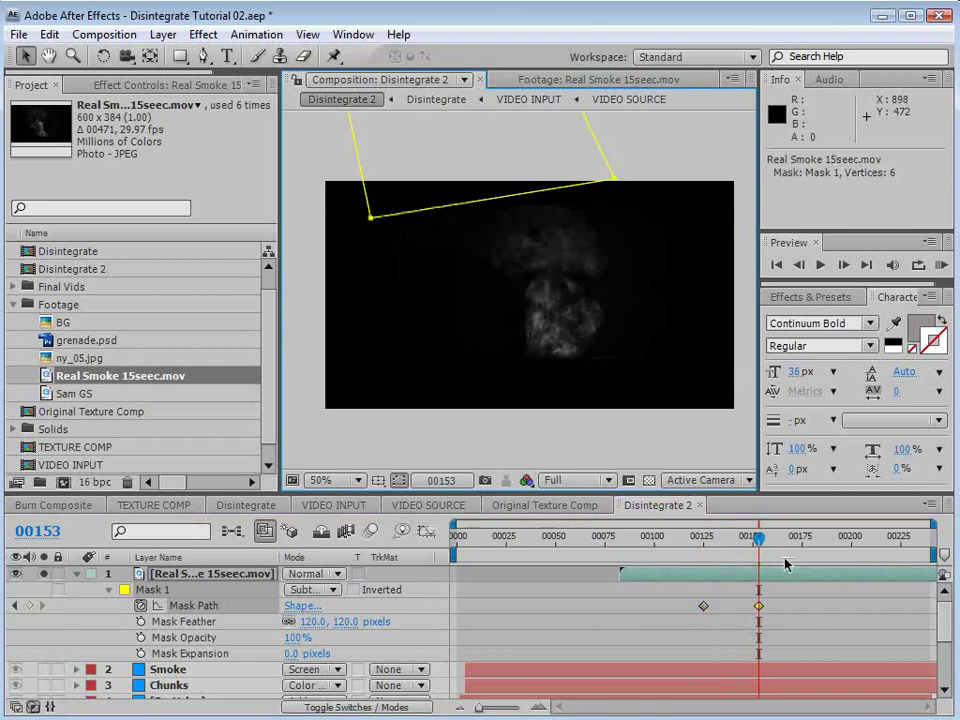
mouse_move(759, 540)
mouse_down()
mouse_move(711, 540)
mouse_move(763, 560)
mouse_up()
Step: Duplicate Mask 1 and shift the copy's Mask Path keyframes later so the last one sits at frame 179
click(125, 589)
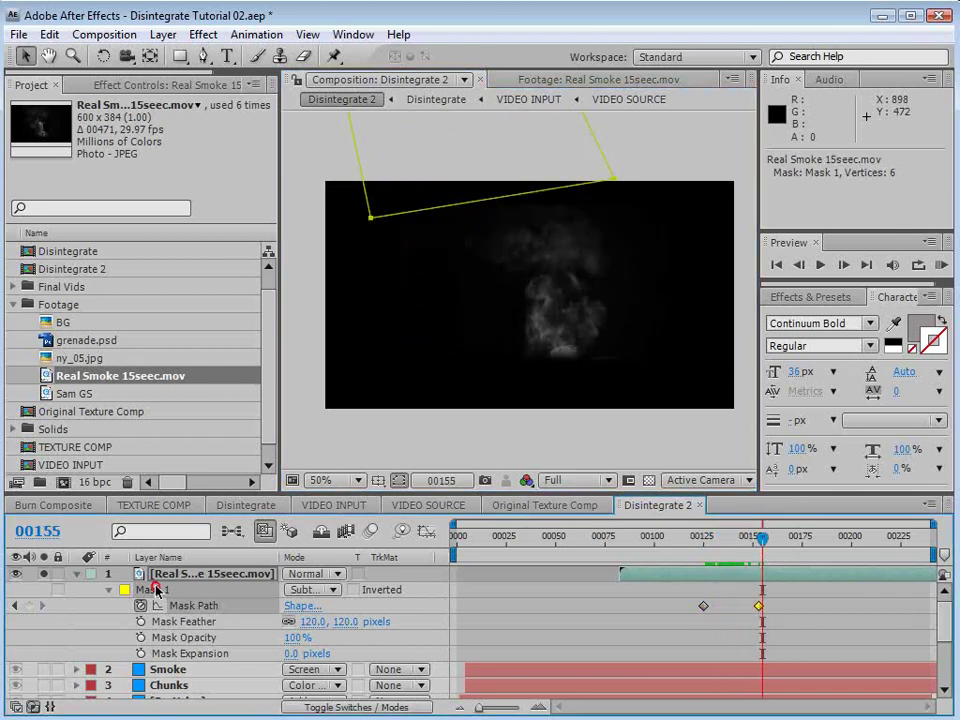
key(ctrl+d)
drag(195, 492, 190, 408)
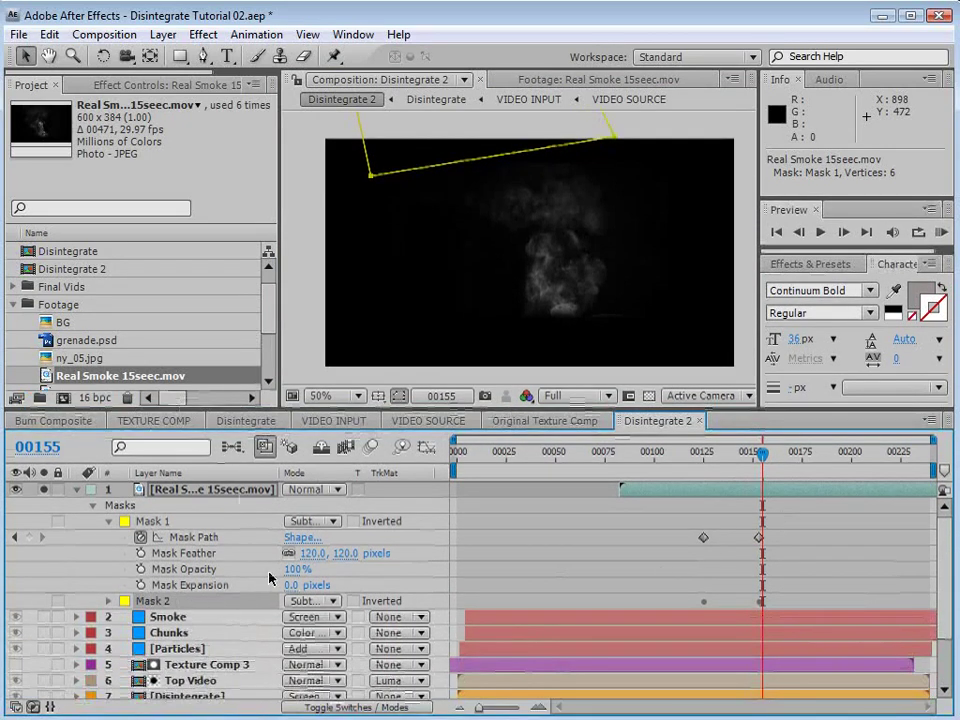
click(108, 601)
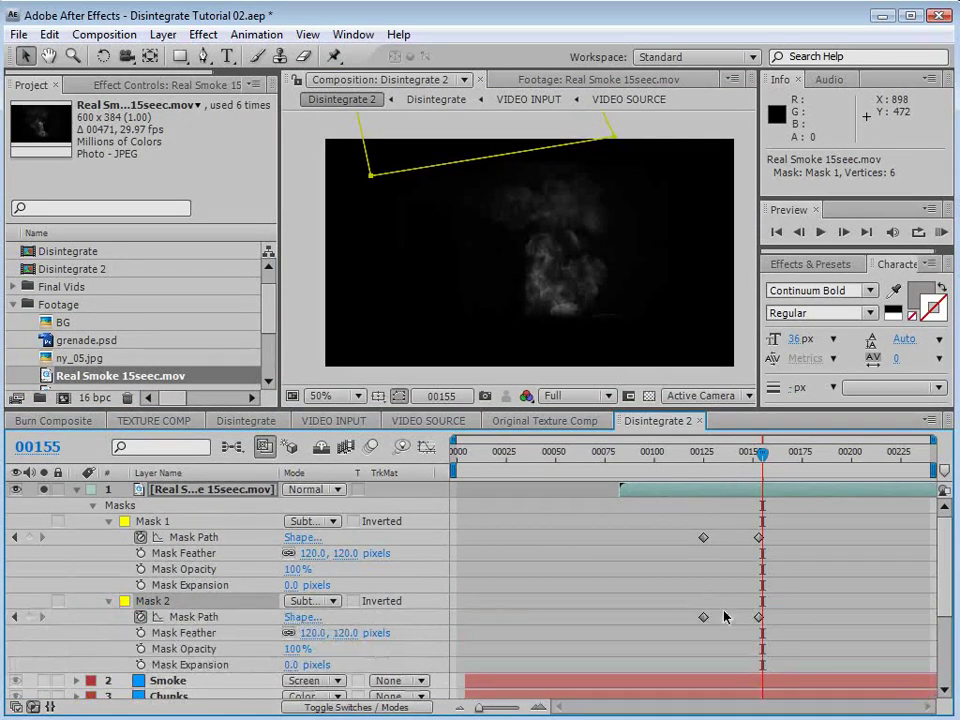
drag(686, 609, 810, 625)
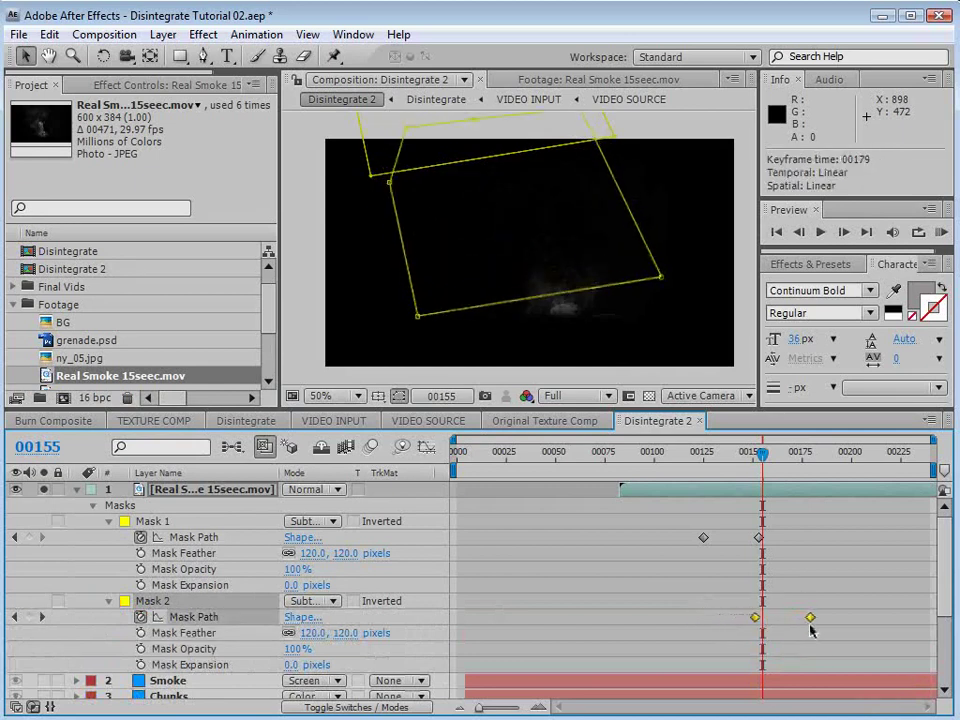
Step: Reposition Mask 2 below the smoke at frame 151 and over the smoke at frame 179
drag(781, 458, 754, 472)
double_click(590, 145)
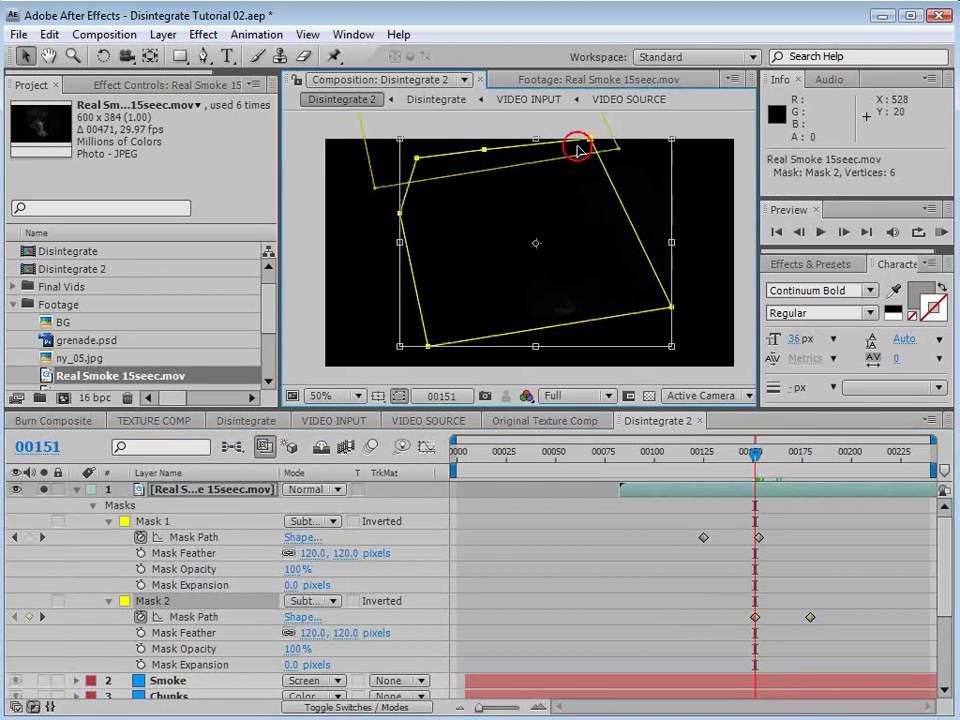
drag(580, 146, 646, 348)
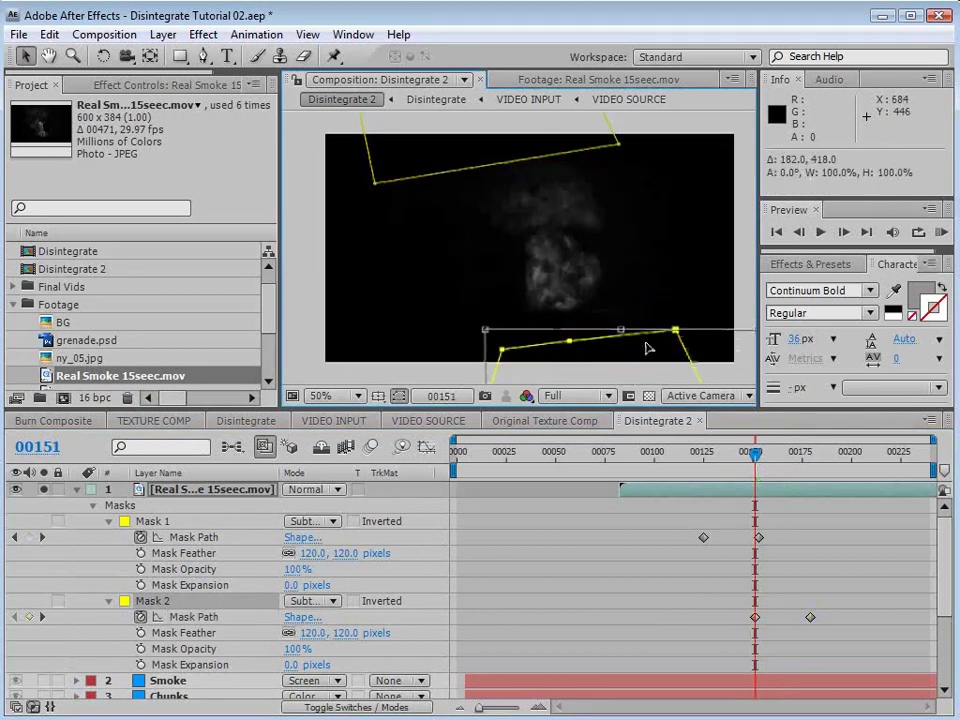
drag(757, 466, 810, 466)
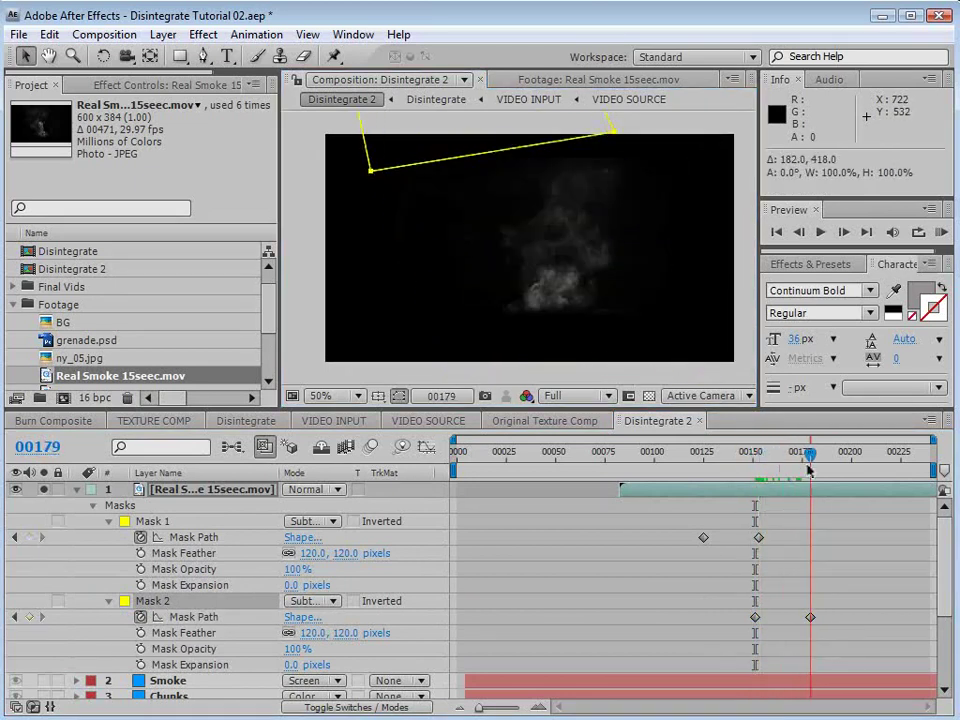
drag(373, 171, 457, 350)
Step: Shift both Mask 2 path keyframes earlier so the last one sits at frame 170, and check the smoke around frame 143
drag(810, 452, 758, 505)
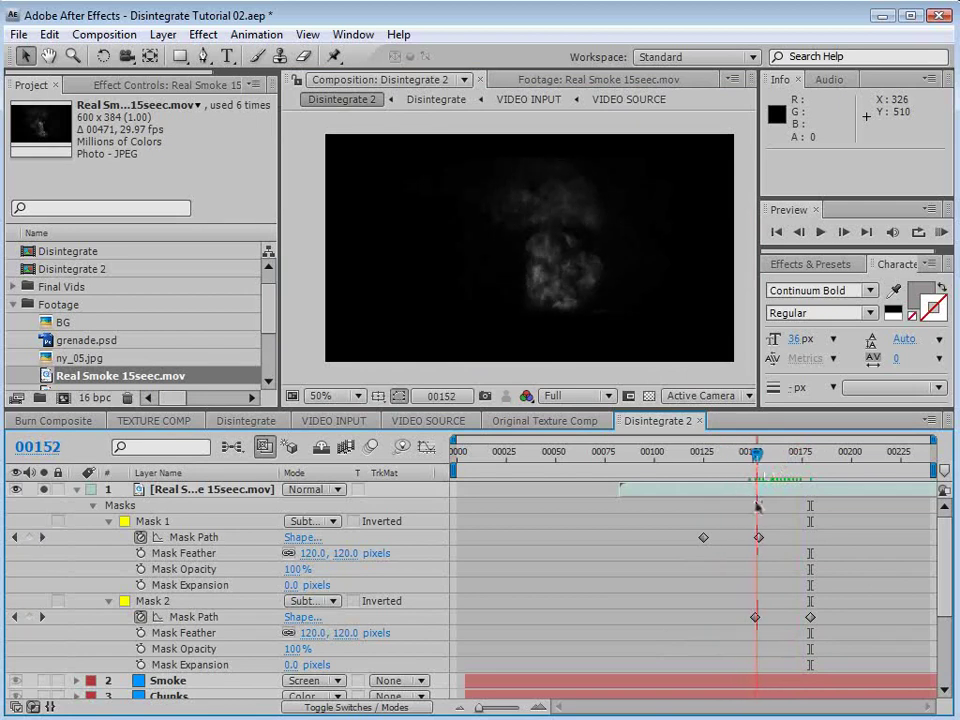
click(756, 617)
shift+click(810, 617)
drag(810, 617, 793, 617)
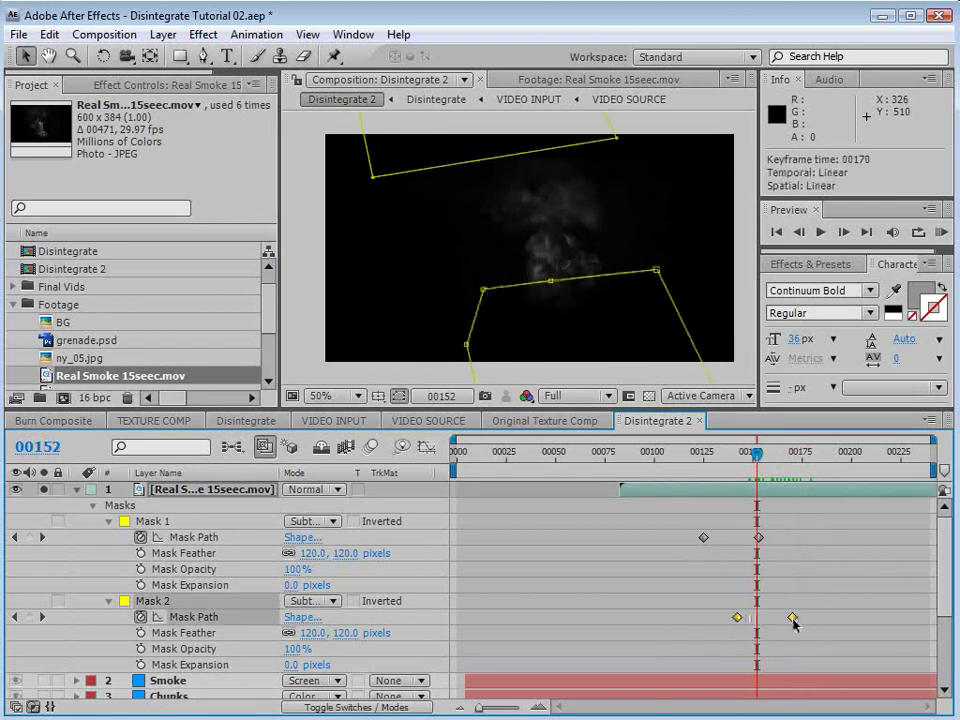
drag(716, 454, 740, 510)
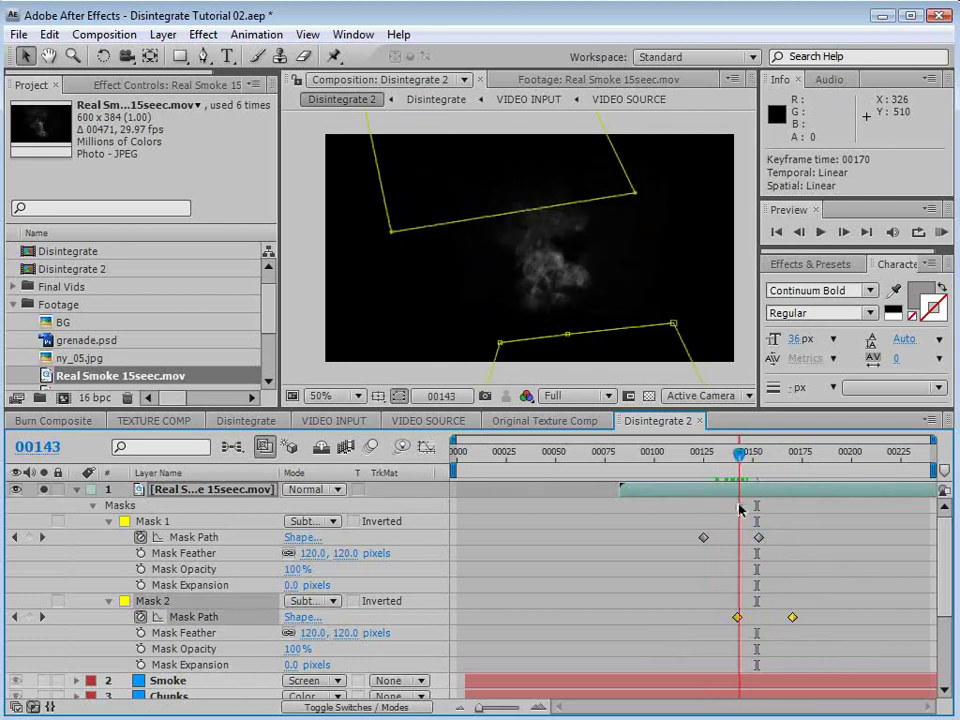
Step: Trim the Real Smoke layer to end at frame 183 and slip its footage 33 frames earlier
click(818, 454)
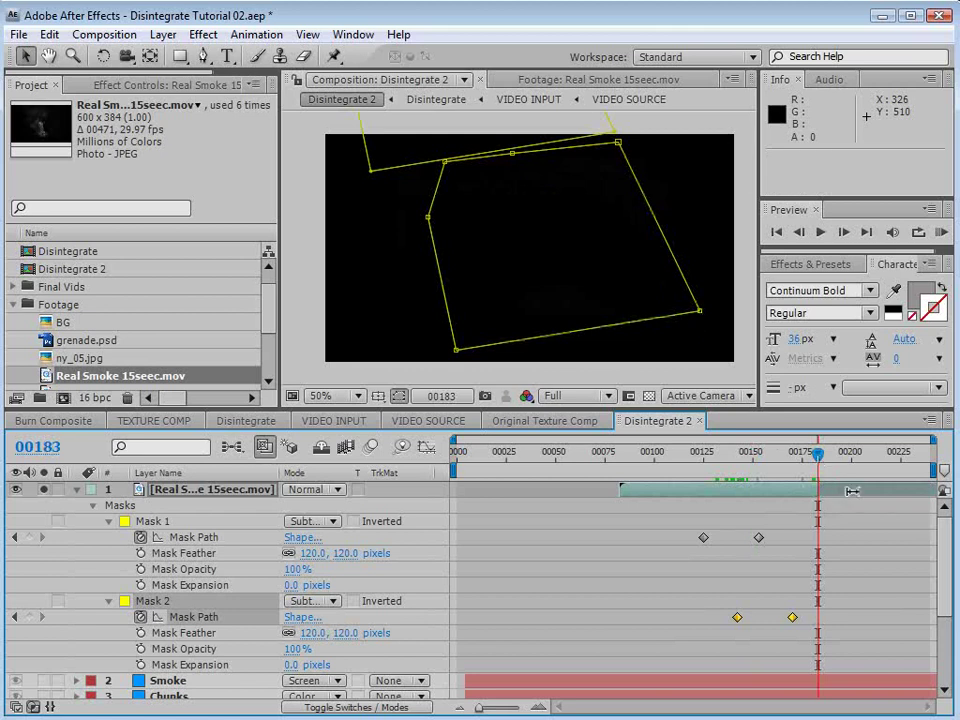
drag(851, 491, 737, 495)
key(ctrl+z)
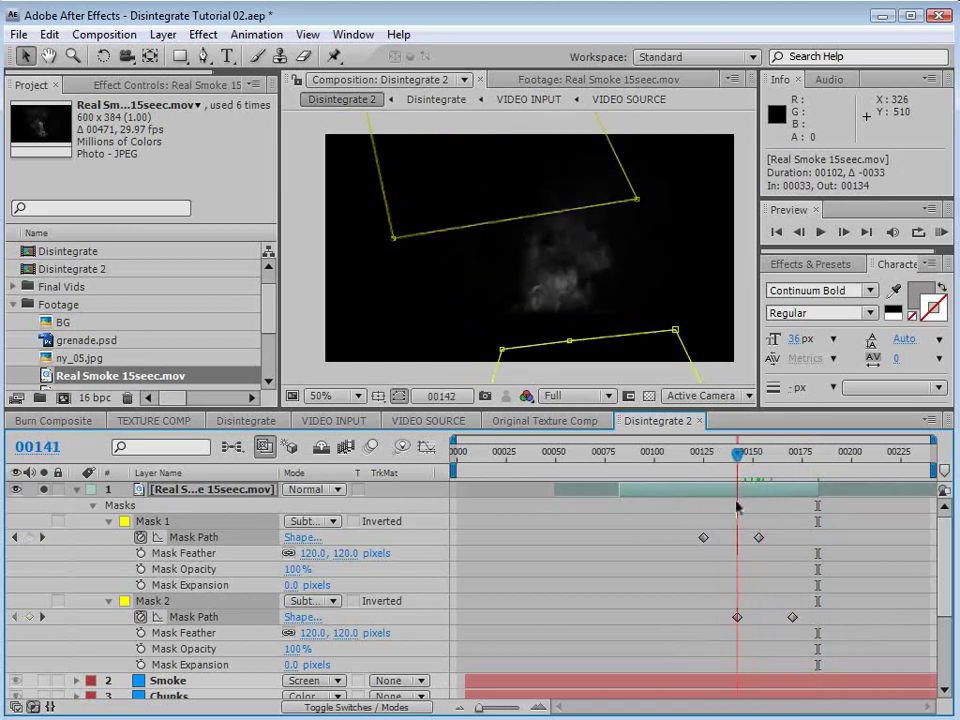
Step: Collapse and unsolo the Real Smoke layer, and set its blending mode to Screen
click(77, 490)
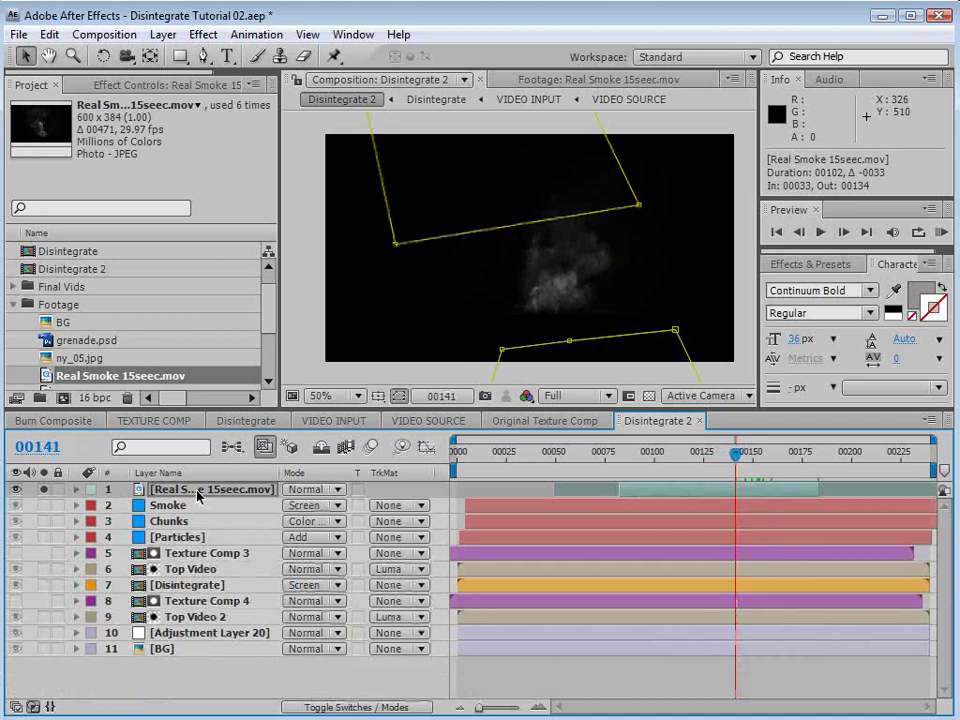
click(706, 486)
click(628, 671)
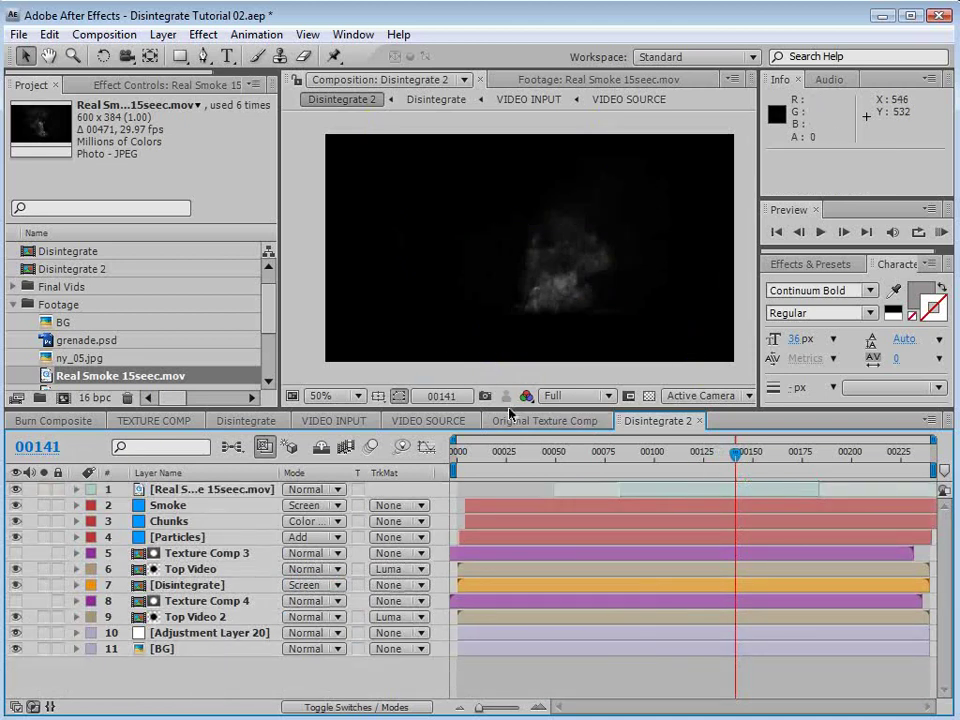
drag(509, 413, 506, 463)
click(326, 541)
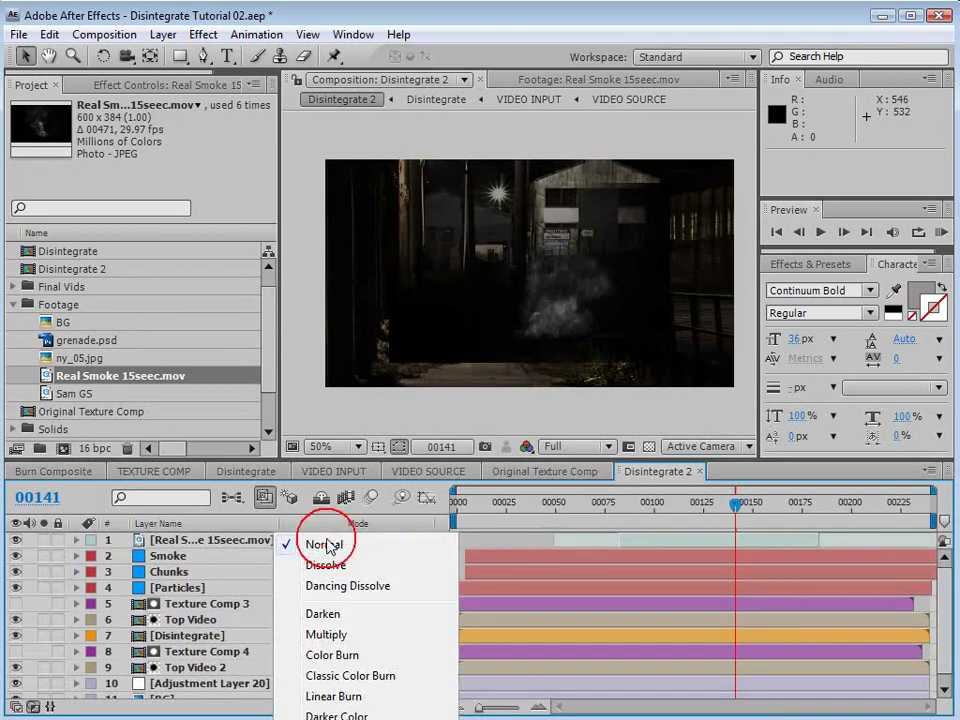
click(328, 718)
Step: At frame 112, move the smoke toward the figure's burning edge and slide its layer to start at frame 66
drag(652, 504, 678, 528)
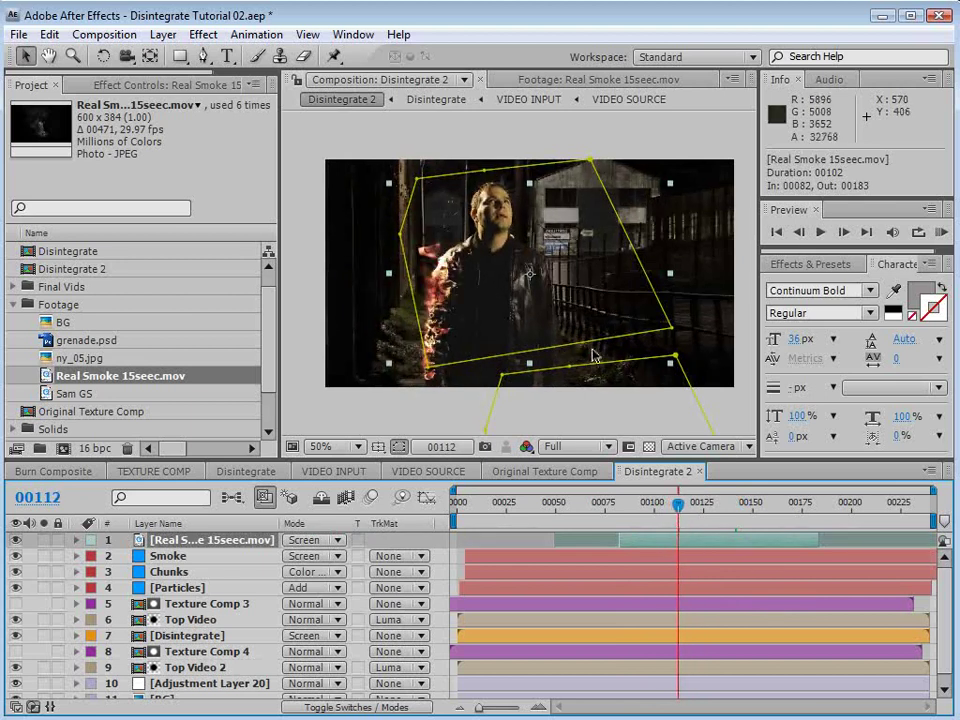
drag(597, 351, 486, 314)
drag(676, 538, 641, 545)
Step: Change the smoke's blending mode to Add and place the layer at position 180, 255, starting at frame 54
click(306, 540)
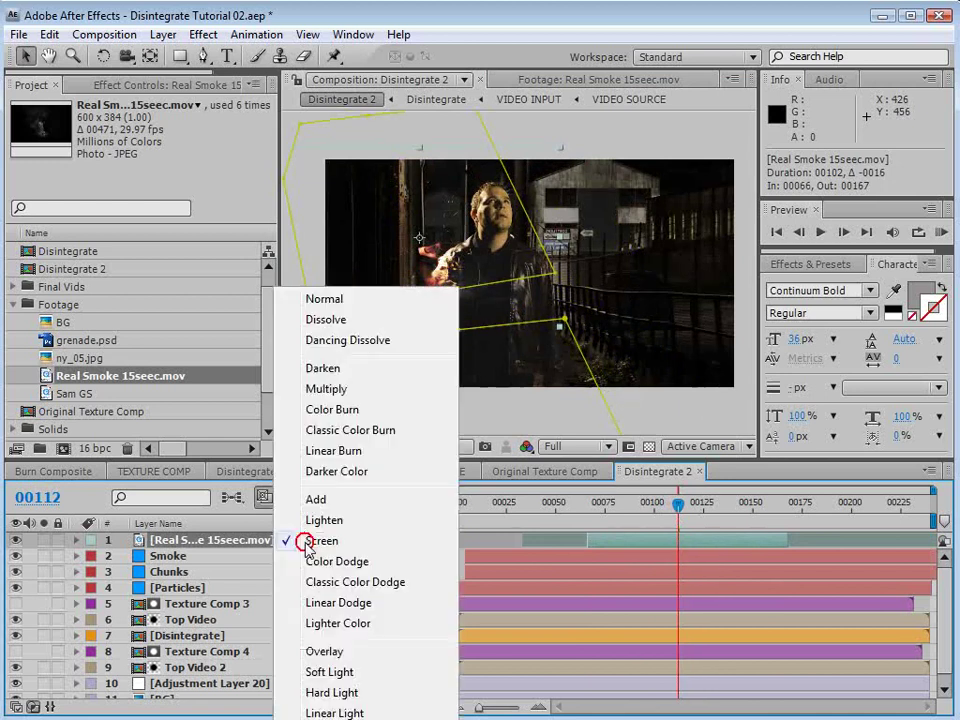
click(294, 499)
drag(467, 324, 457, 369)
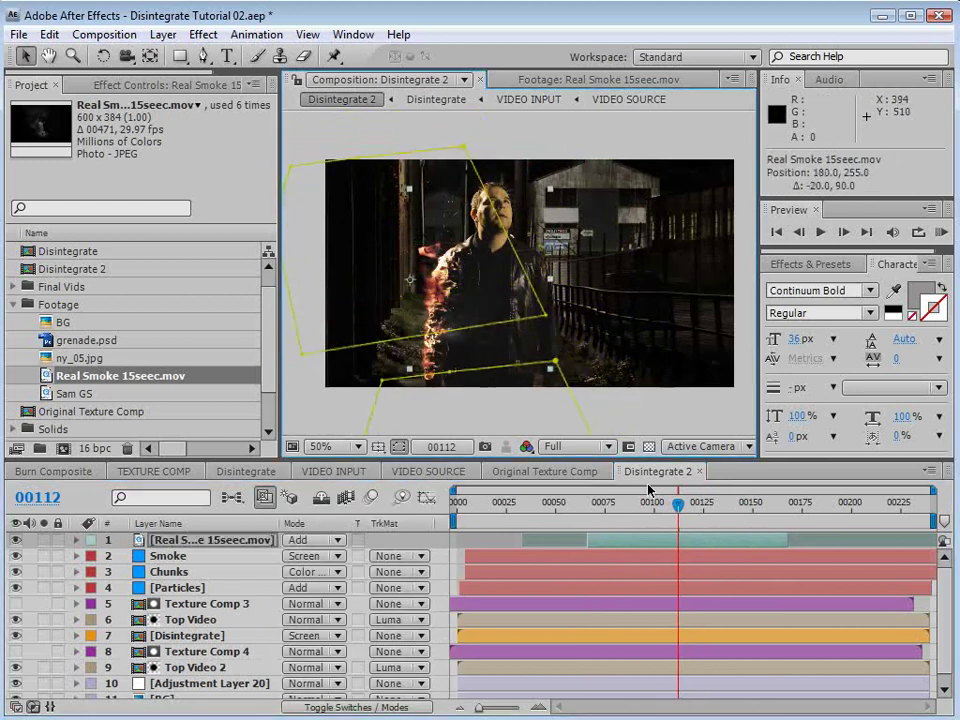
drag(679, 519, 655, 558)
Step: Apply Curves to the Real Smoke layer and shape an S-curve with raised highlights and lowered shadows
click(203, 34)
mouse_move(397, 215)
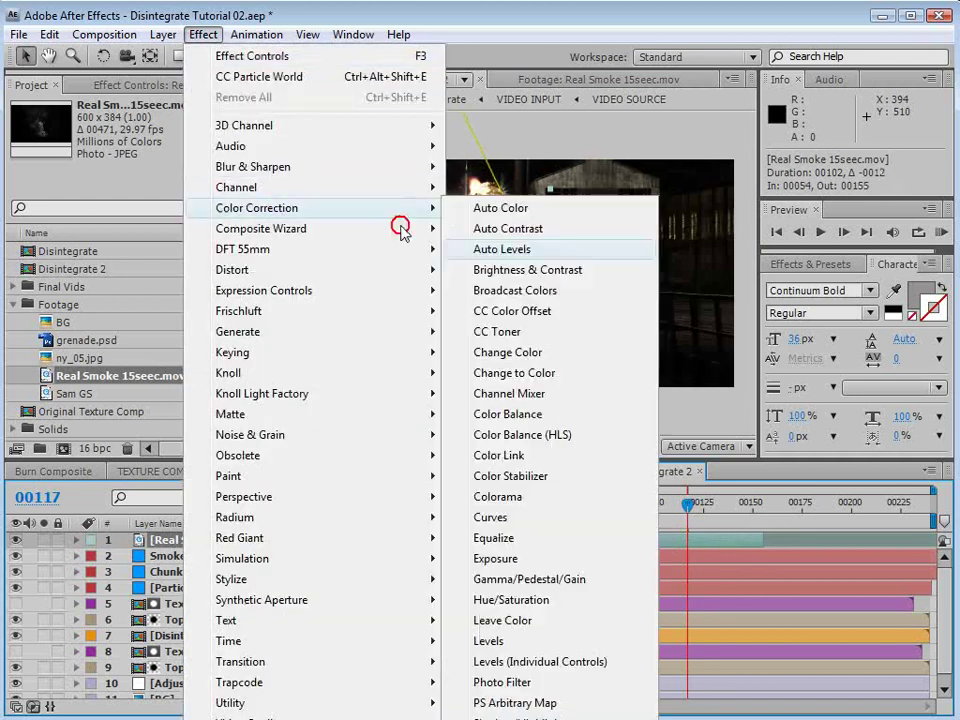
click(497, 516)
drag(123, 250, 140, 226)
drag(92, 290, 67, 331)
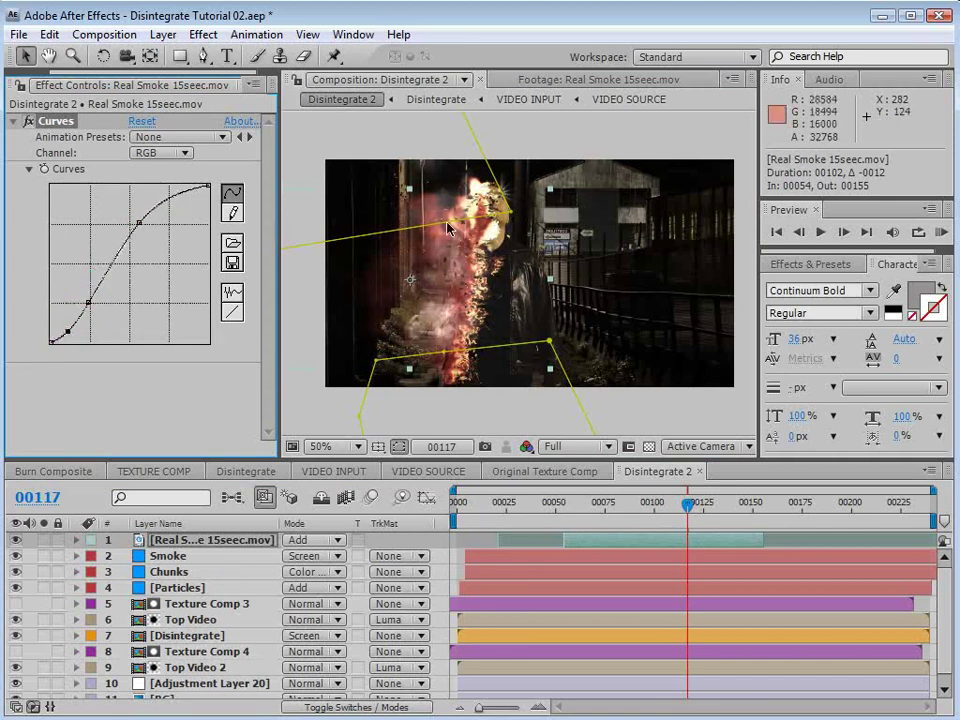
Step: Duplicate the Real Smoke layer, start the copy later, and move it right along the burning edge
mouse_move(686, 503)
mouse_down()
mouse_move(671, 503)
mouse_move(692, 503)
mouse_up()
key(ctrl+d)
drag(587, 543, 613, 543)
drag(473, 336, 488, 273)
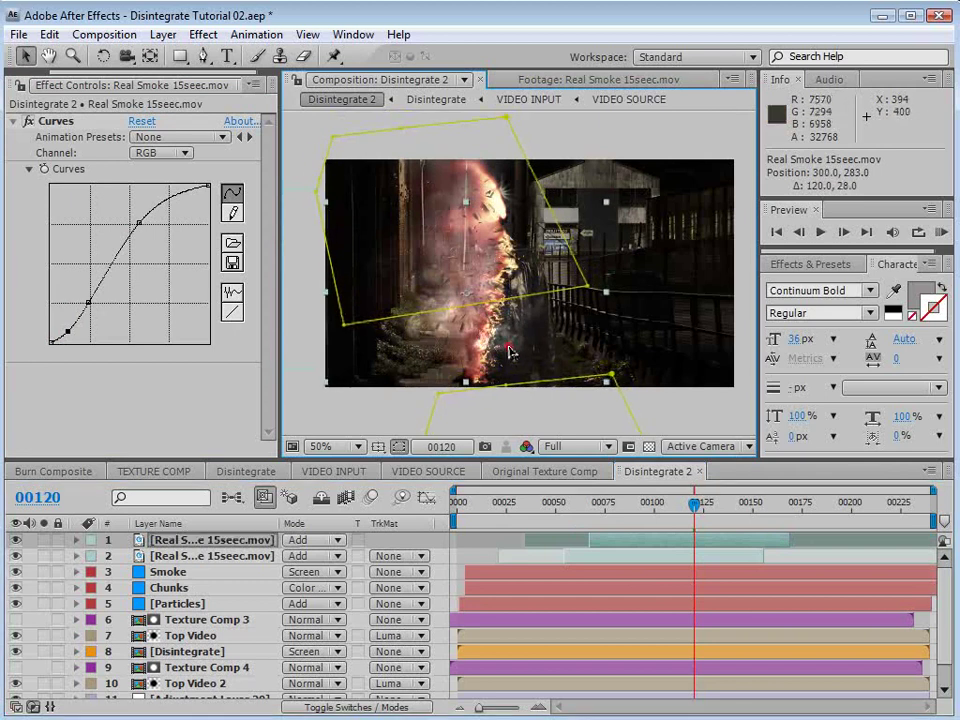
drag(509, 347, 498, 342)
Step: Slip the duplicated smoke's footage 10 frames earlier within its trimmed range and check it up to frame 121
click(657, 541)
drag(831, 541, 813, 543)
drag(640, 510, 695, 522)
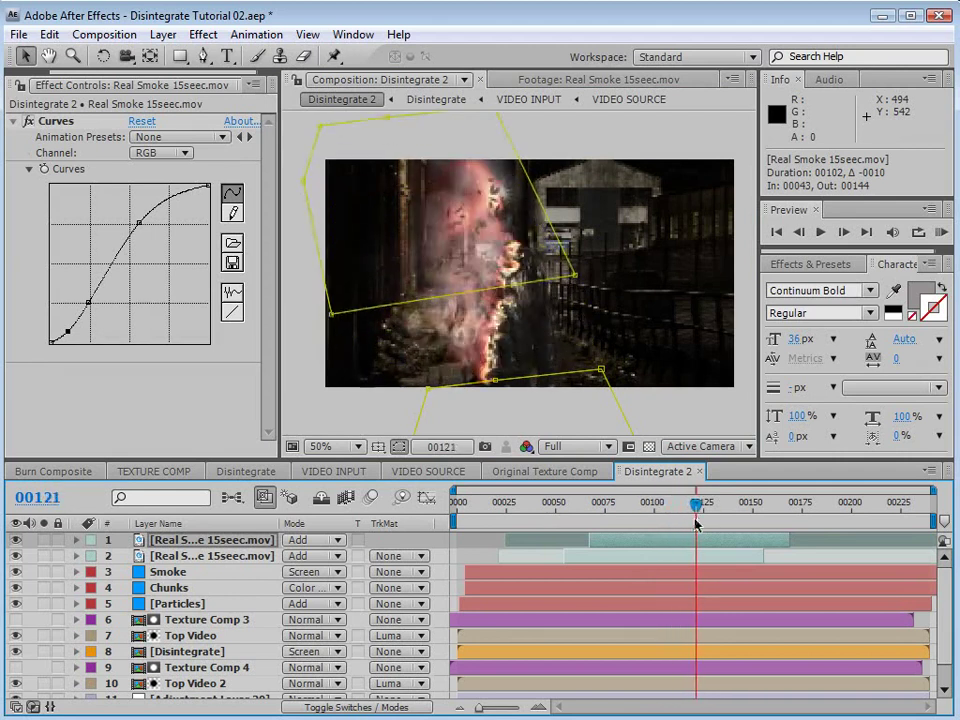
Step: Duplicate the top smoke layer again, start the copy later, and move it onto the lower burning edge around frame 130
click(642, 541)
key(ctrl+d)
drag(632, 542, 650, 544)
drag(495, 369, 555, 342)
drag(702, 507, 713, 506)
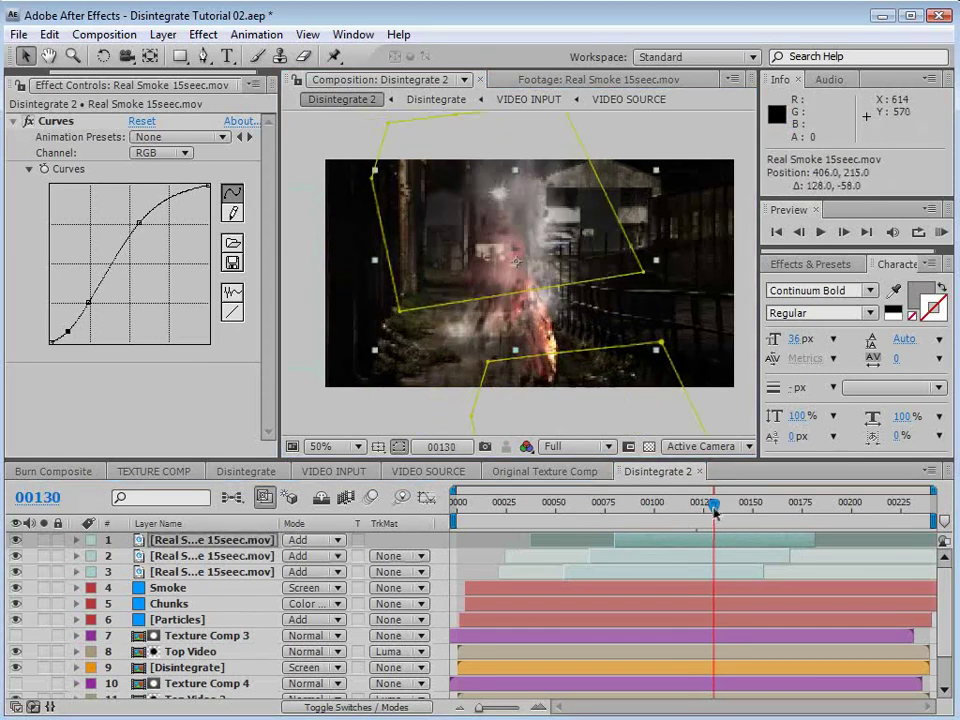
drag(563, 320, 571, 354)
mouse_move(647, 541)
mouse_down()
mouse_move(662, 544)
mouse_move(641, 553)
mouse_move(643, 528)
mouse_up()
Step: Start the smoke on layer 3 at frame 60 and fade it in with Opacity keyframes at frame 106 and 100% at frame 113
click(638, 504)
drag(530, 343, 566, 326)
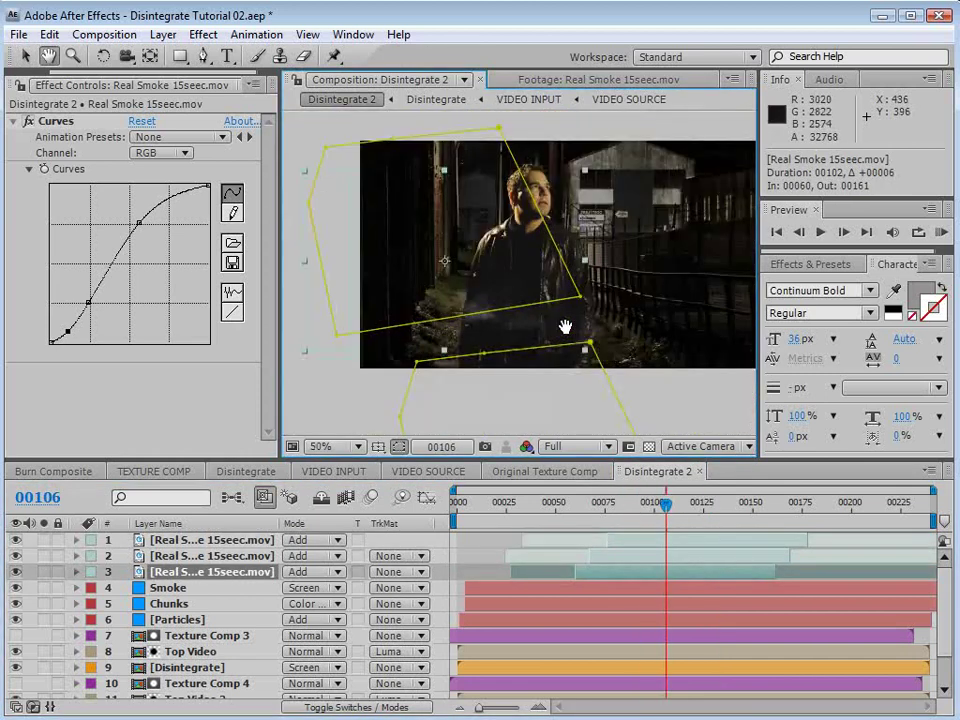
key(t)
click(123, 589)
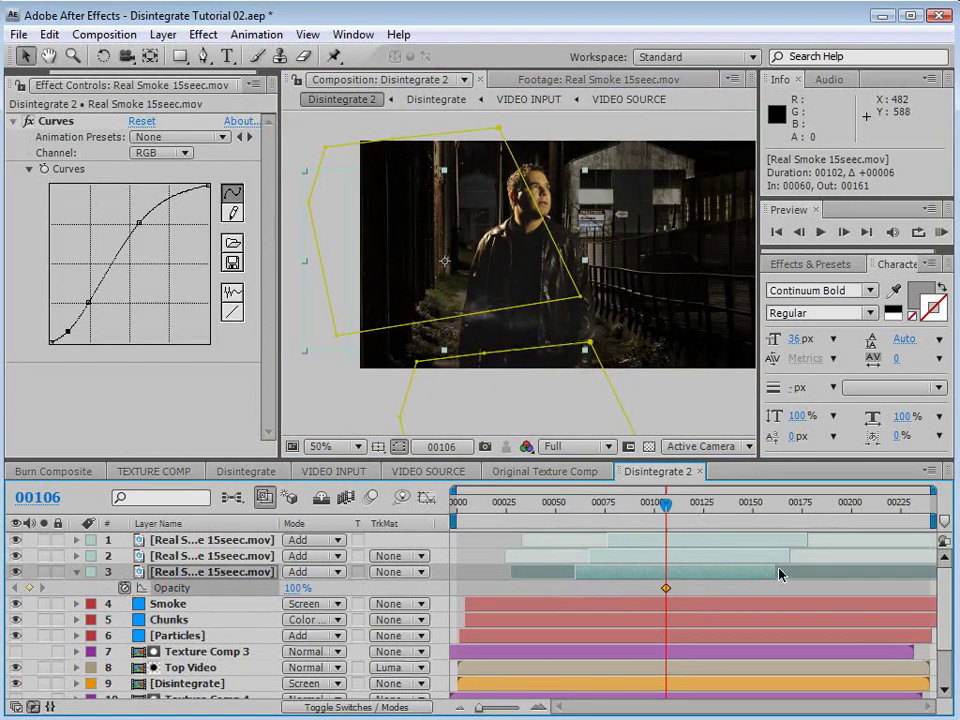
drag(665, 588, 680, 588)
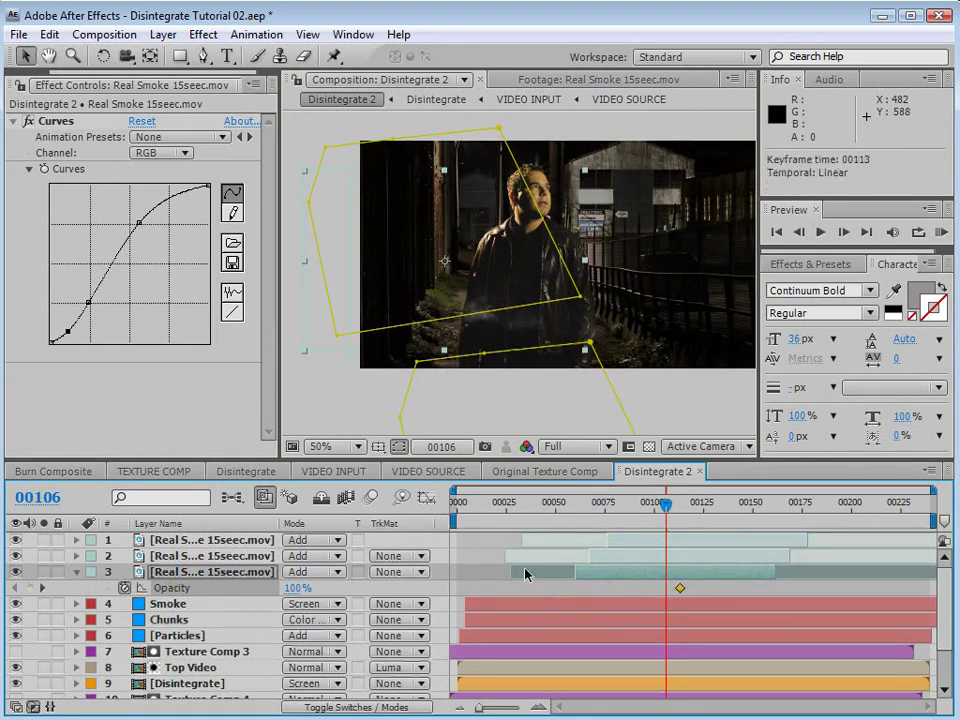
key(Return)
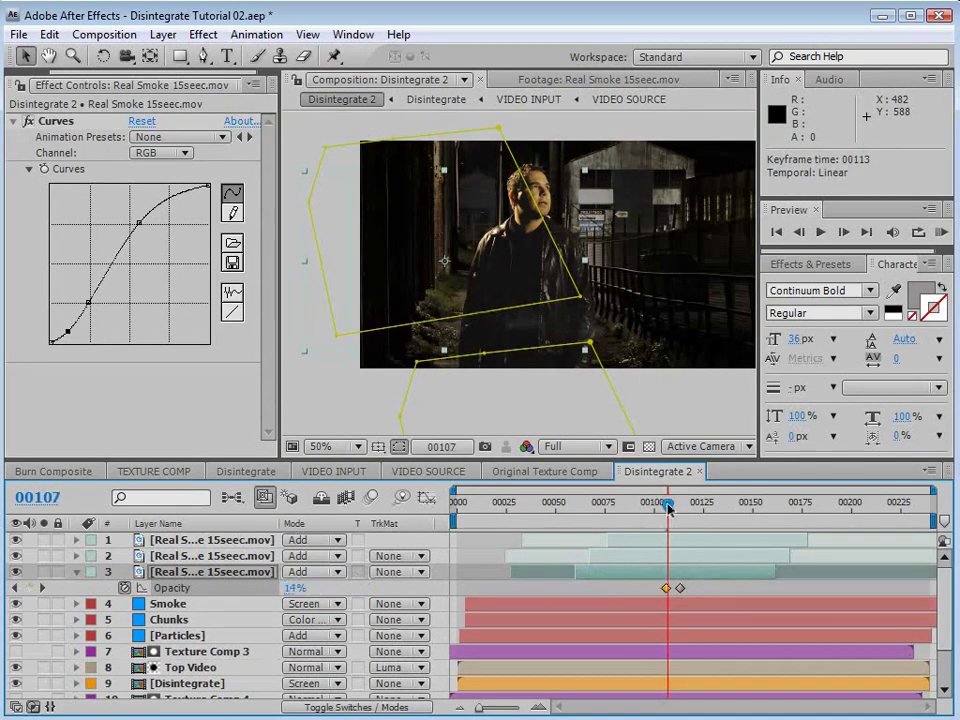
Step: Collapse the open properties of all layers in the Disintegrate 2 timeline and clear the selection
drag(668, 508, 675, 509)
click(510, 279)
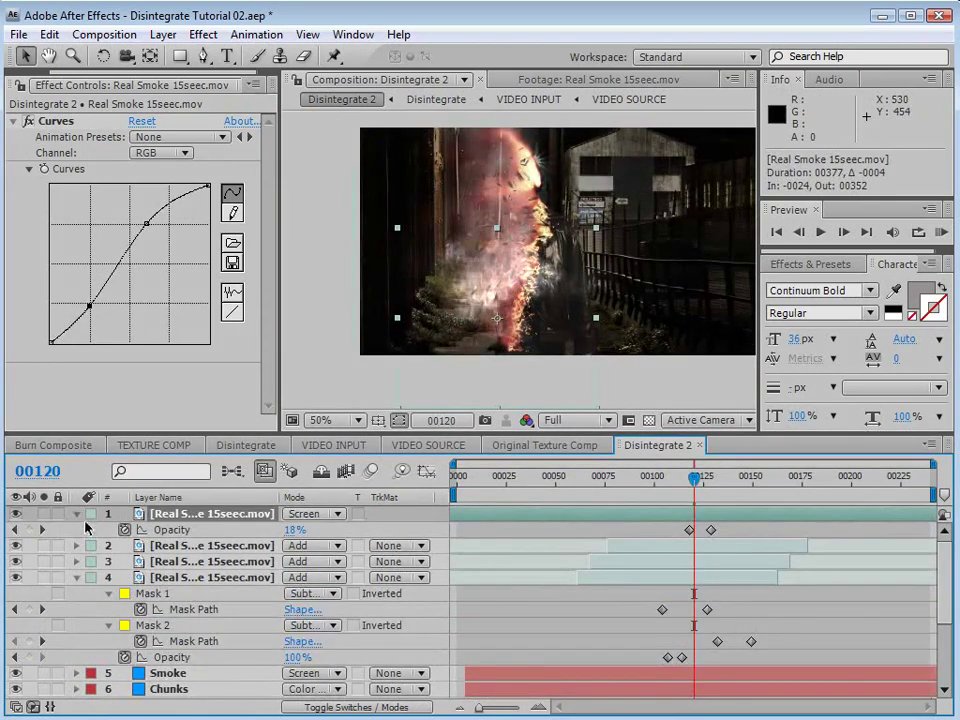
key(ctrl+a)
click(75, 513)
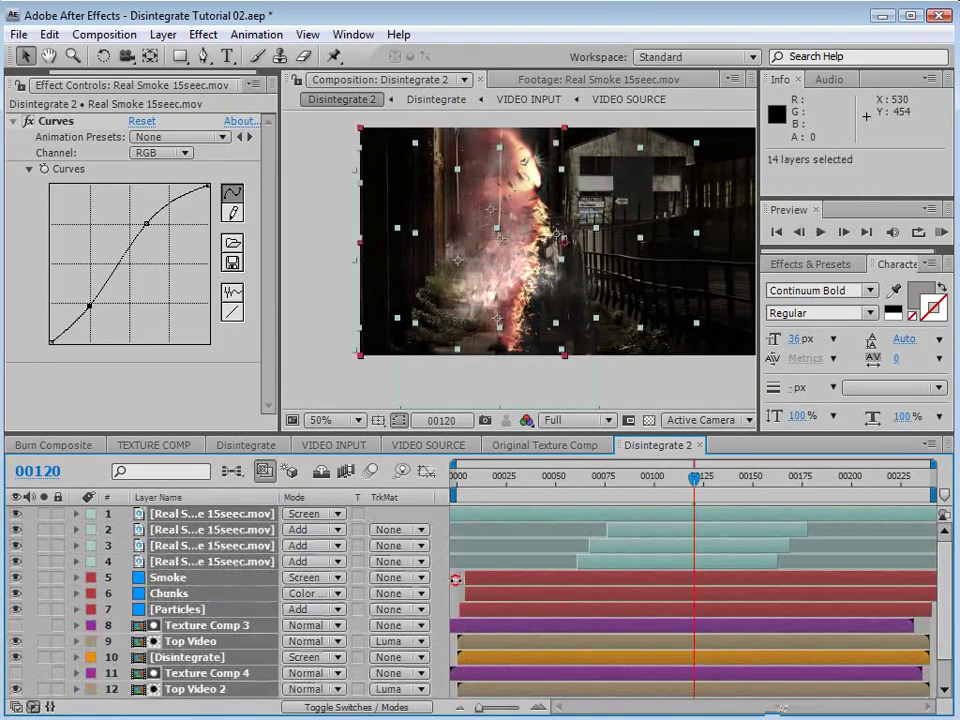
scroll(510, 380, down, 1)
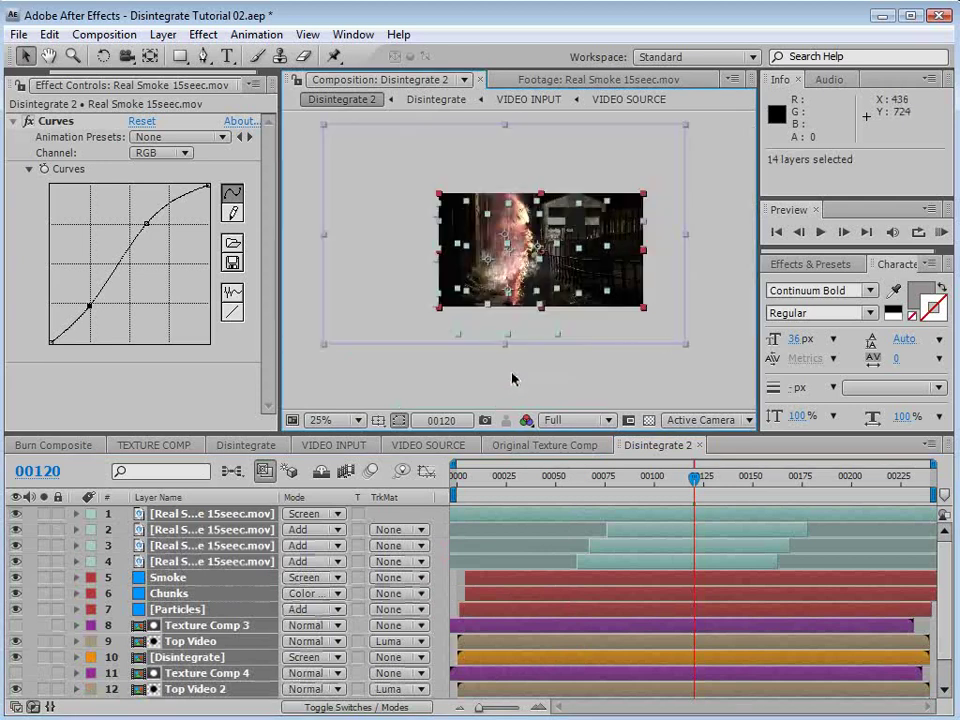
click(718, 324)
scroll(640, 324, up, 1)
Step: Go back to frame 82 and view the man before the burn starts
key(Page_Up)
key(Page_Up)
key(Page_Up)
key(Page_Up)
key(Page_Up)
key(Page_Up)
key(Page_Up)
key(Page_Up)
key(Page_Up)
key(Page_Up)
key(Page_Up)
key(Page_Up)
key(Page_Up)
key(Page_Up)
key(Page_Up)
key(Page_Up)
key(Page_Up)
key(Page_Up)
key(Page_Up)
key(Page_Up)
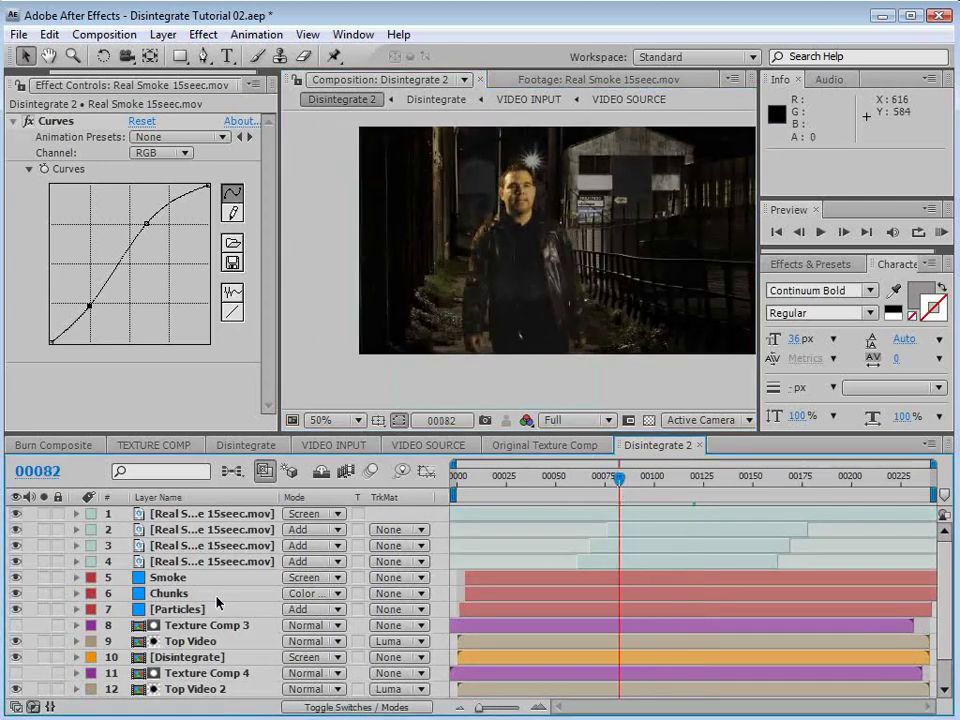
scroll(530, 172, up, 2)
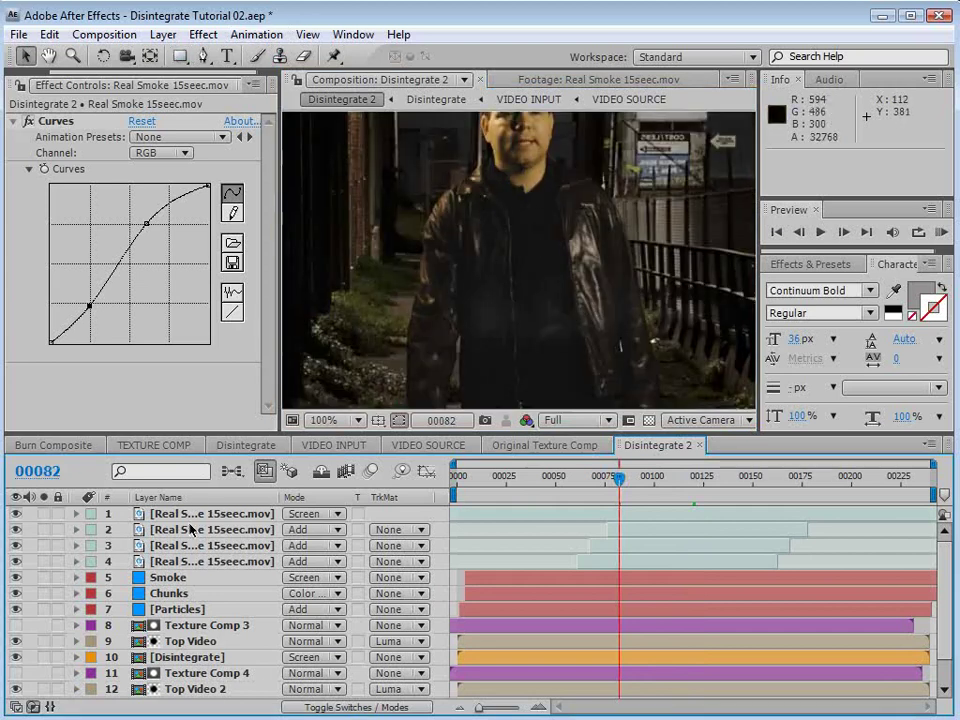
Step: Apply Tint and Curves to the Top Video layer, with the Amount to Tint at 21%
click(187, 627)
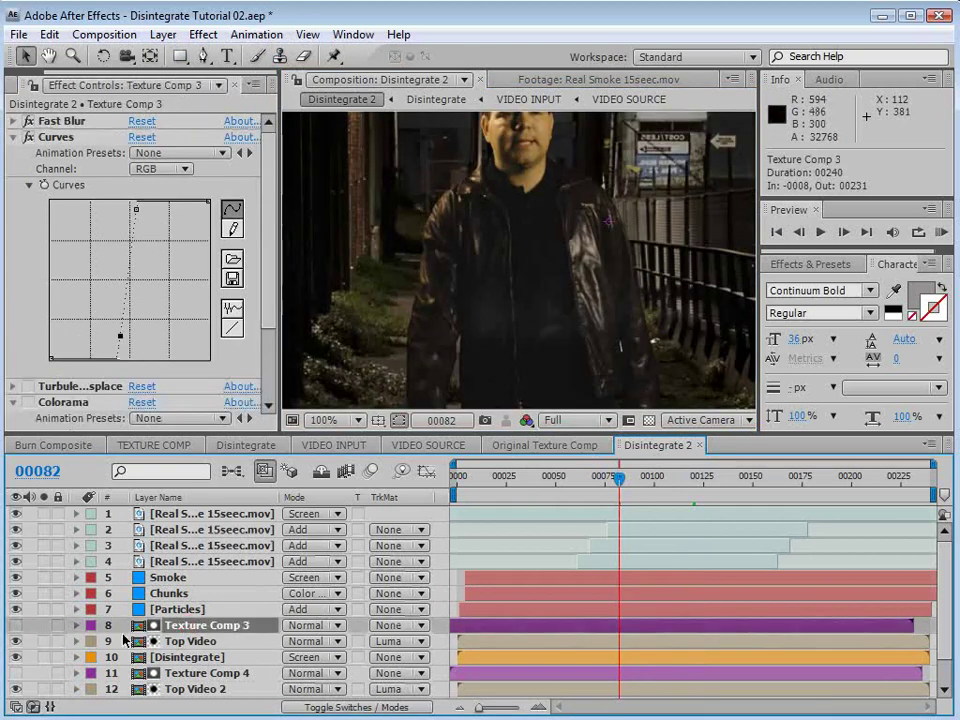
click(192, 643)
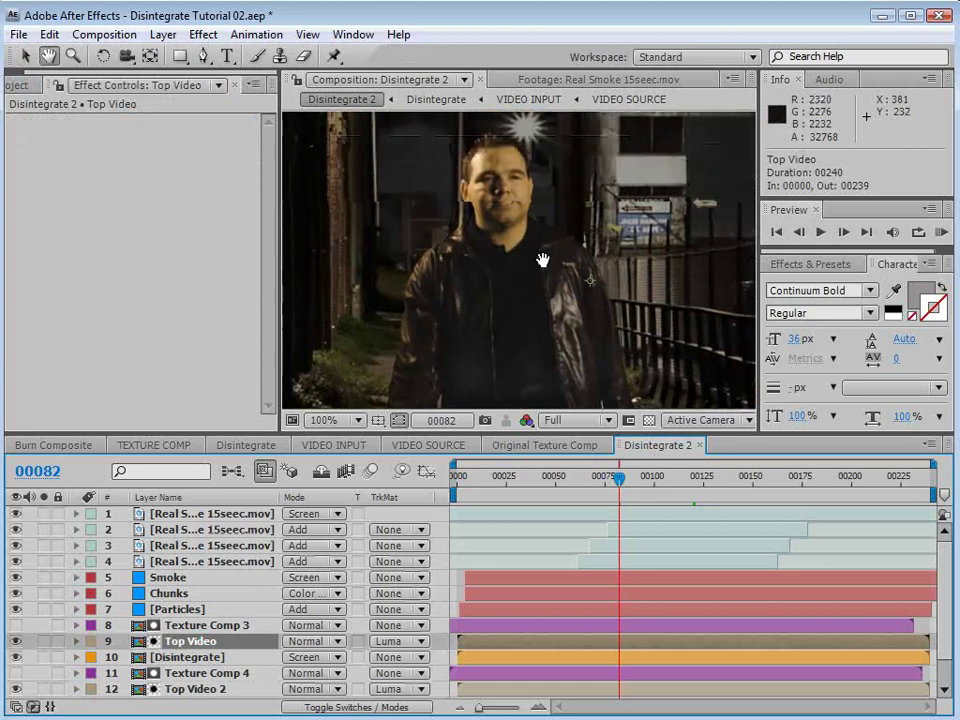
click(204, 35)
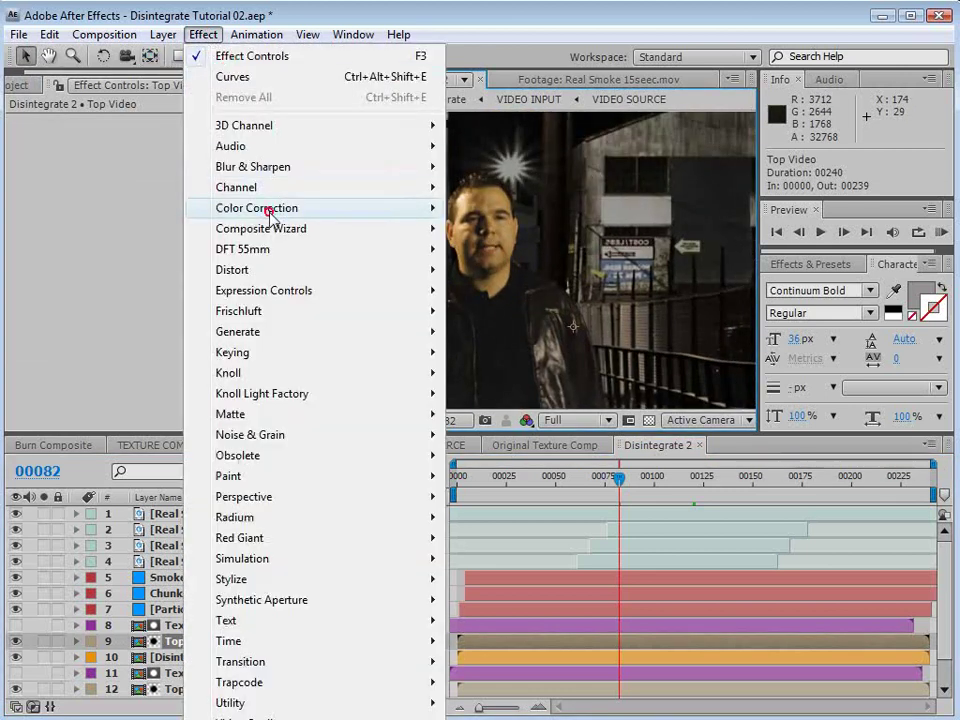
mouse_move(269, 211)
click(553, 719)
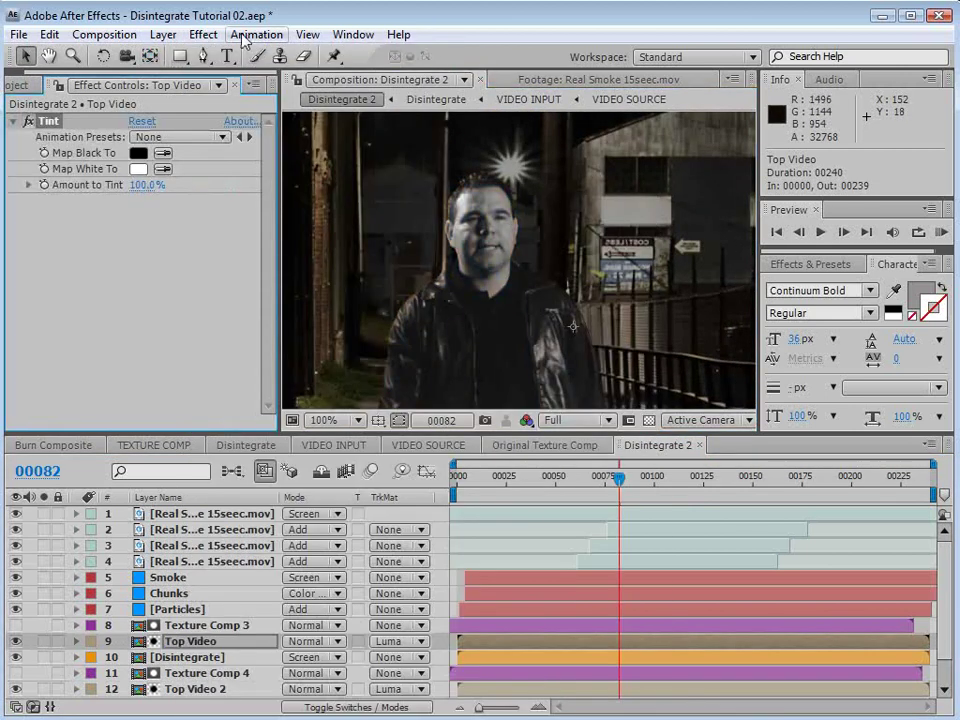
click(200, 35)
mouse_move(272, 206)
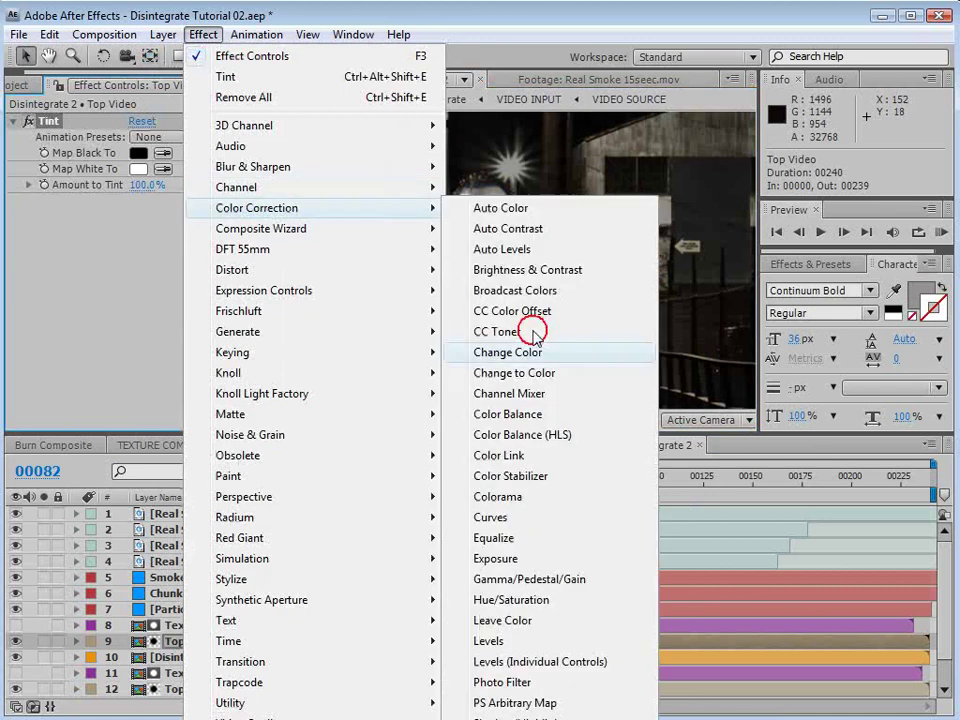
click(506, 519)
drag(147, 172, 107, 174)
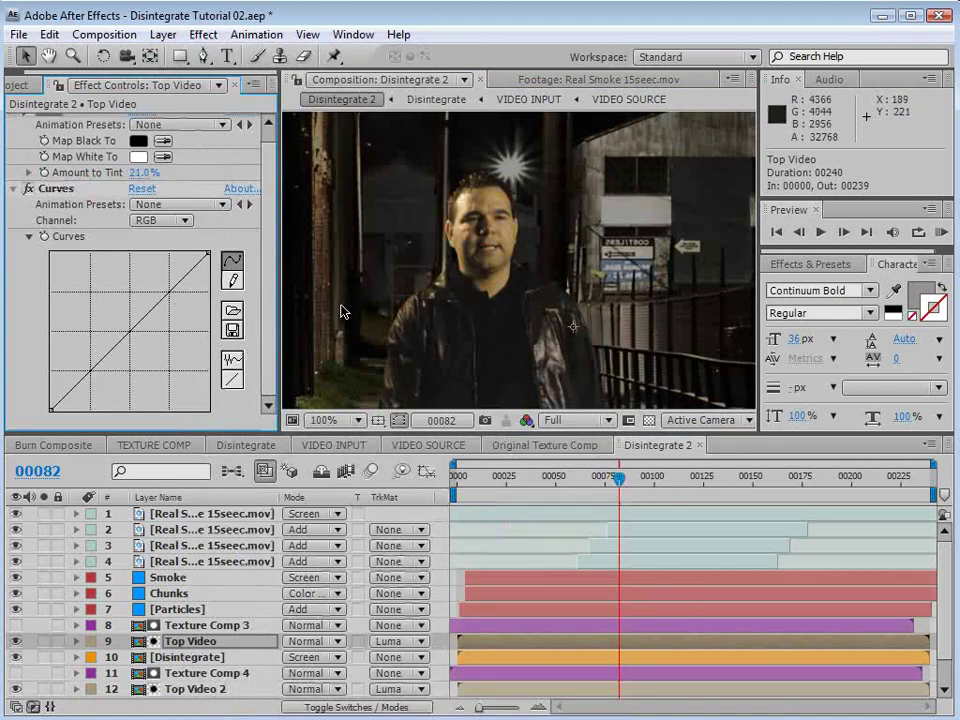
Step: Add an adjustment layer above the top Real Smoke layer and rename it CC
key(h)
drag(467, 321, 561, 240)
key(v)
click(193, 513)
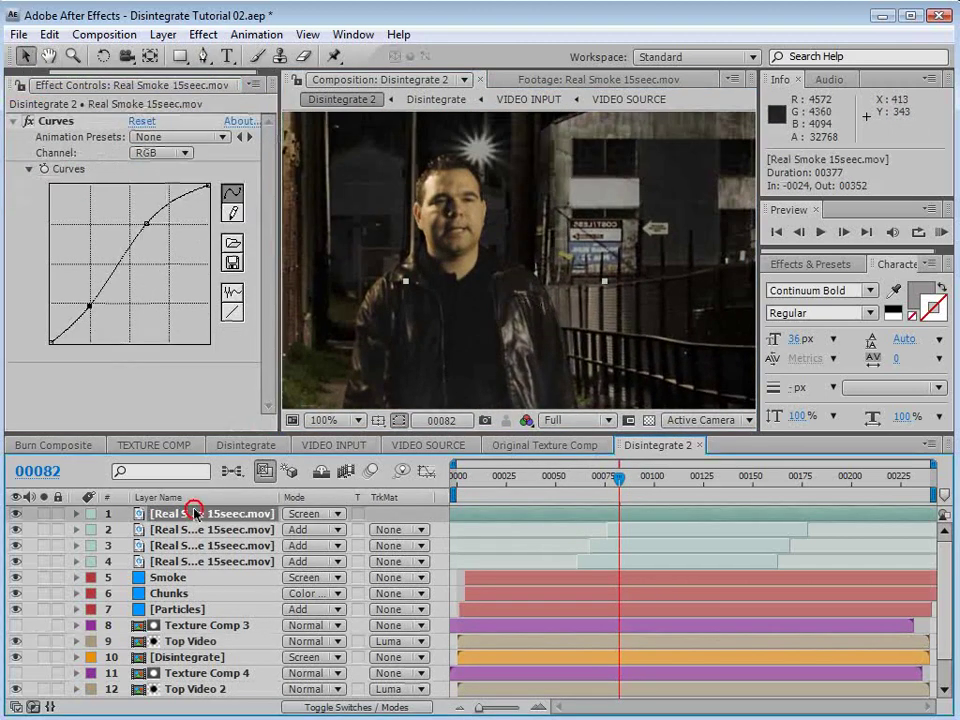
click(163, 34)
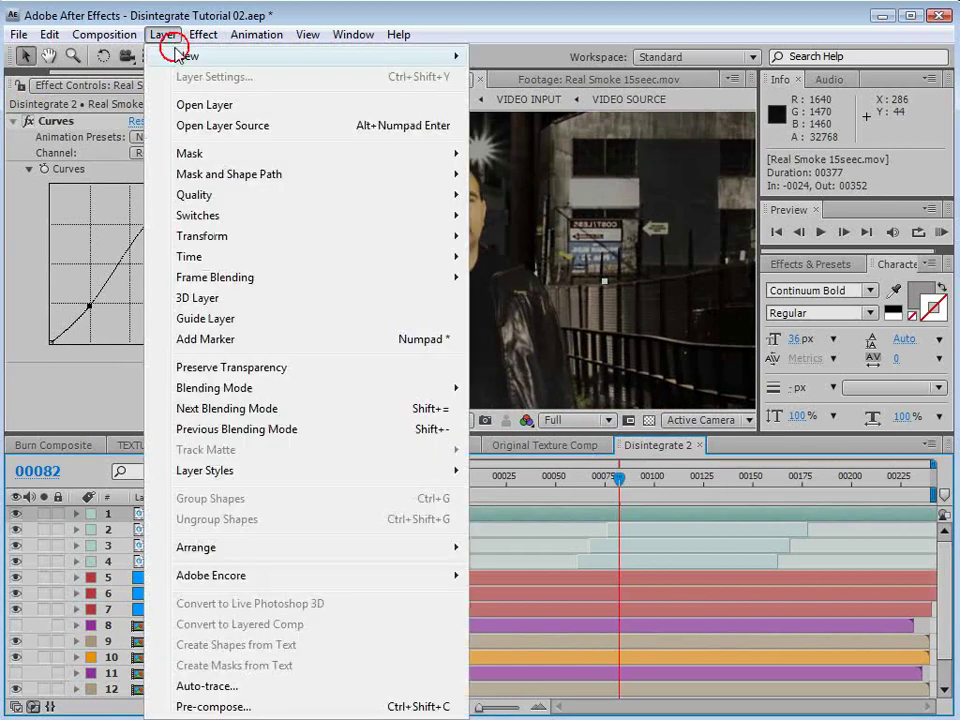
mouse_move(190, 56)
click(525, 188)
click(193, 514)
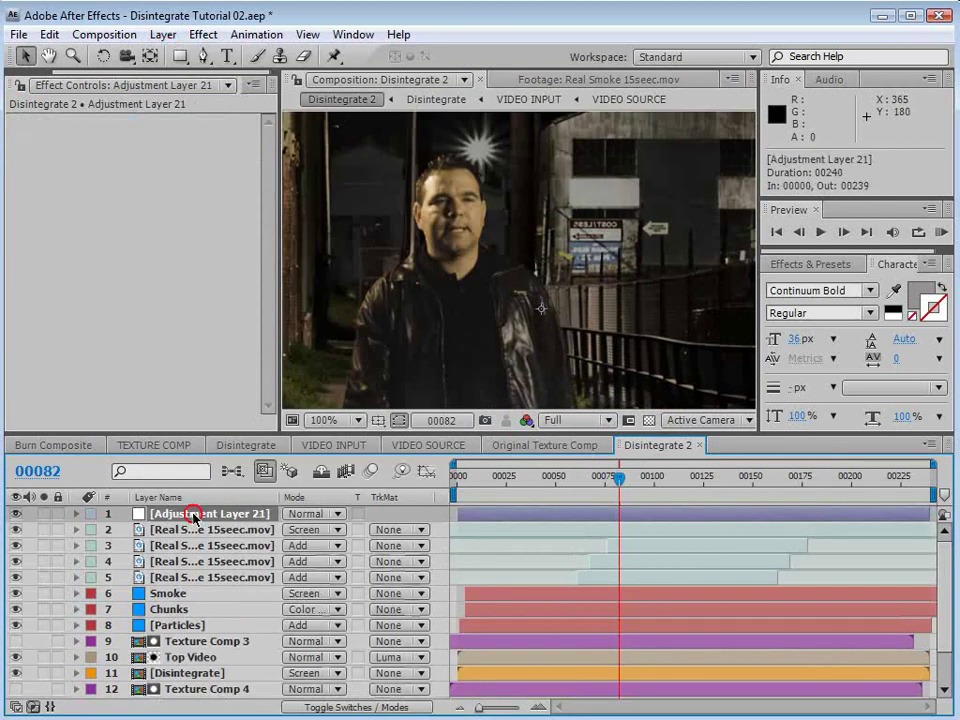
key(Return)
text(CC)
key(Return)
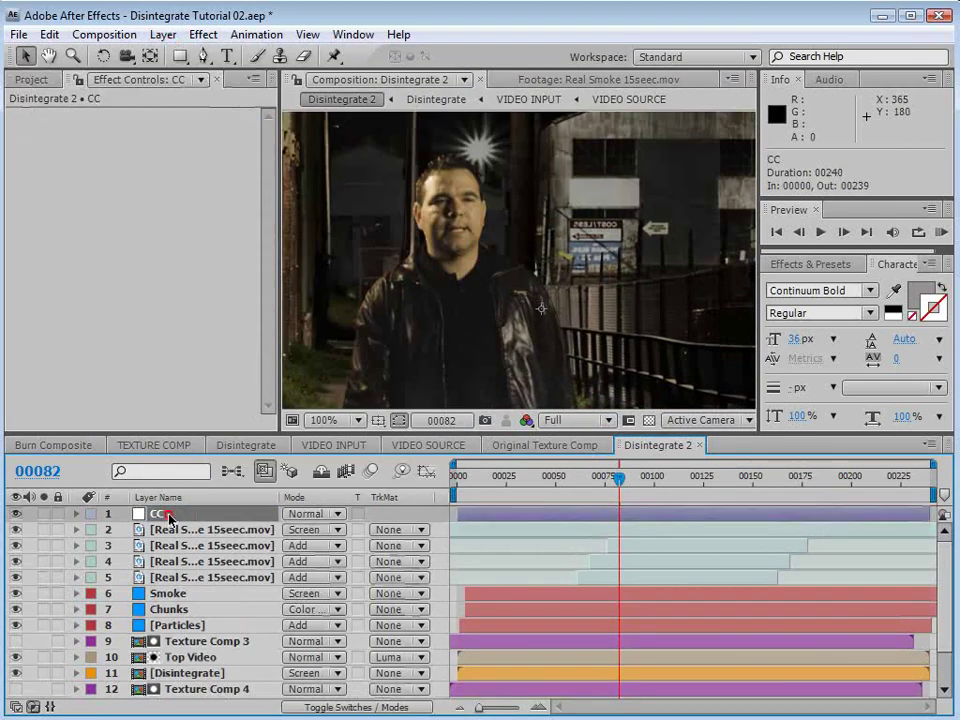
Step: Apply Curves to the CC layer and shape the RGB curve into a gentle S for more contrast
click(203, 34)
mouse_move(278, 207)
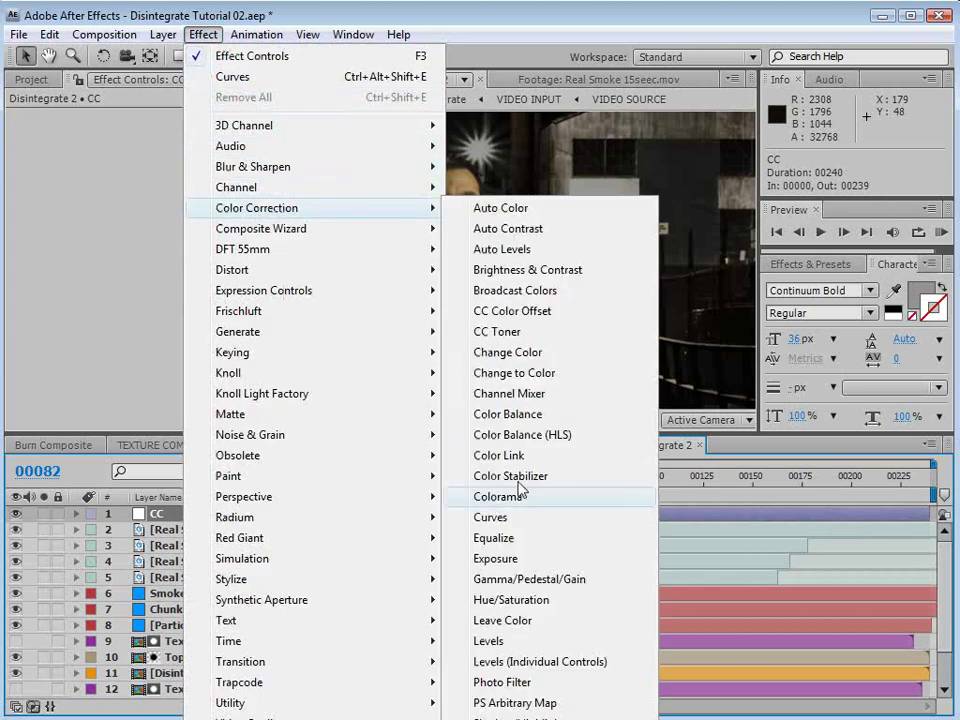
click(508, 516)
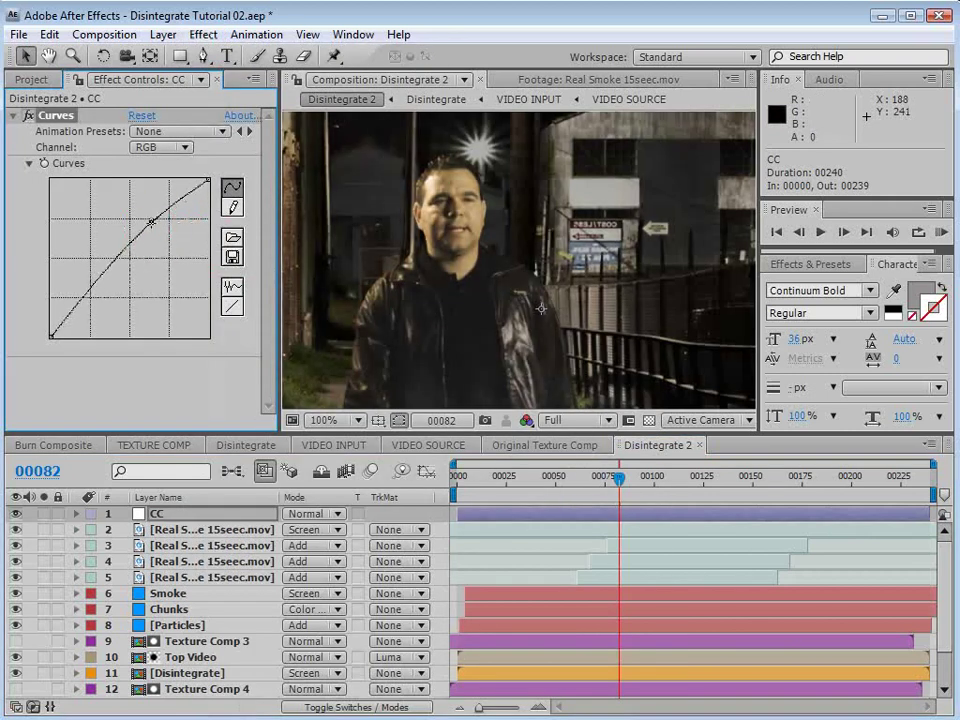
drag(106, 274, 107, 285)
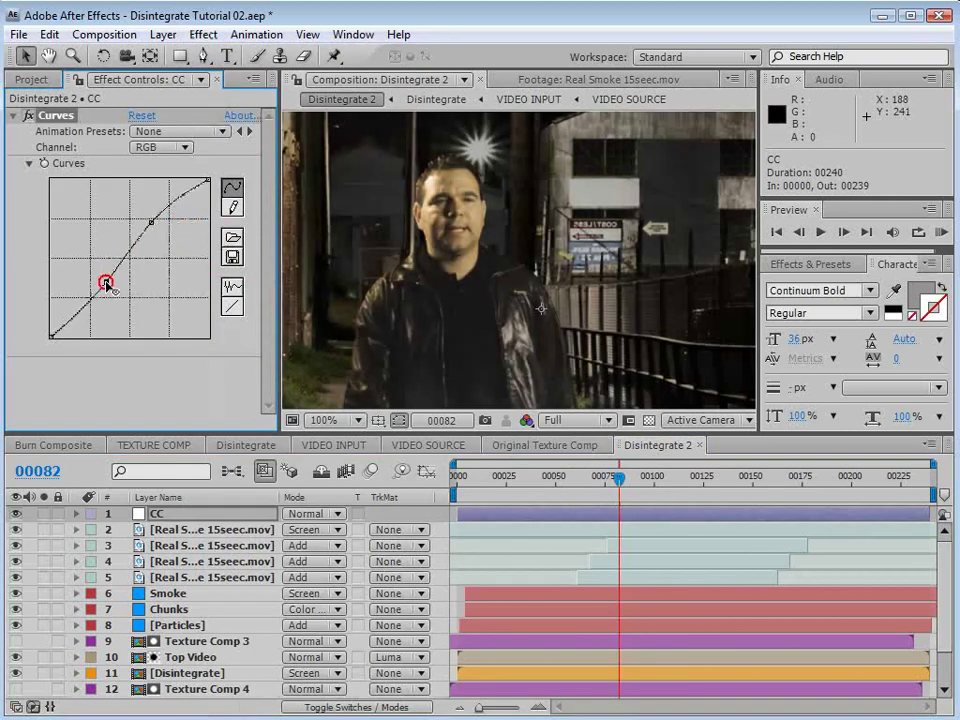
Step: On the CC layer's Curves, raise the Blue channel's midtones slightly and lower the Red channel's midtones
click(164, 149)
click(172, 214)
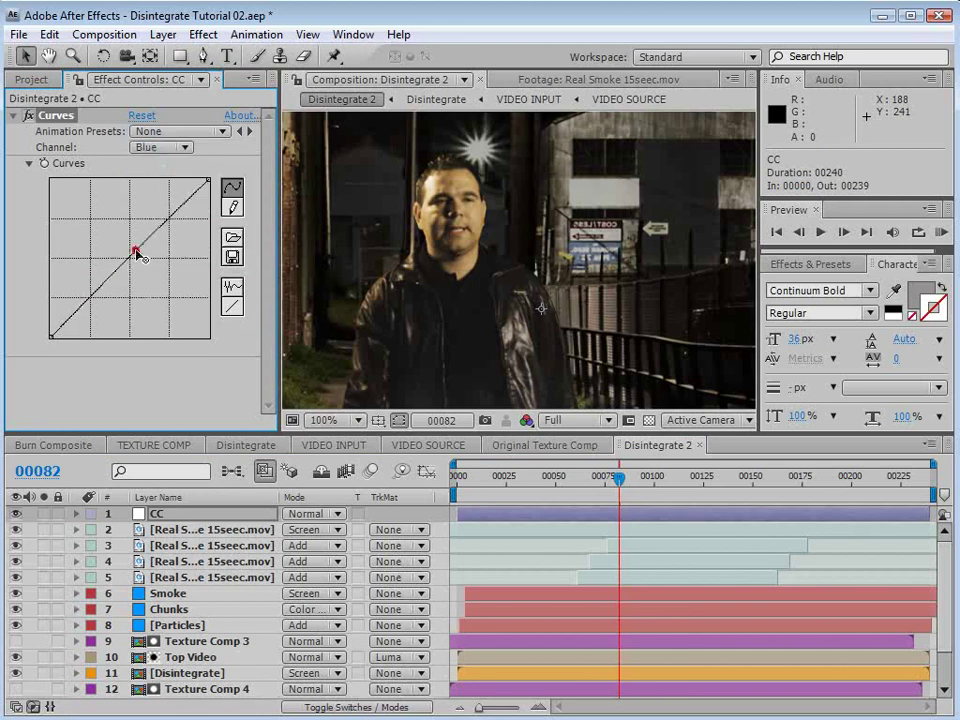
mouse_move(135, 254)
mouse_down()
mouse_move(121, 238)
mouse_move(138, 258)
mouse_up()
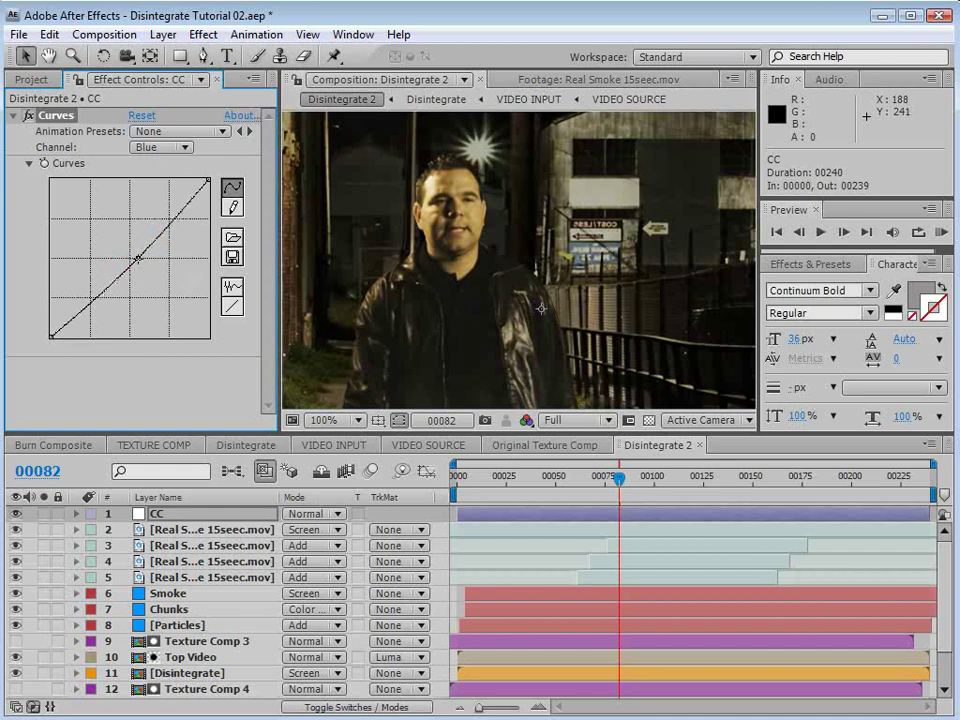
key(comma)
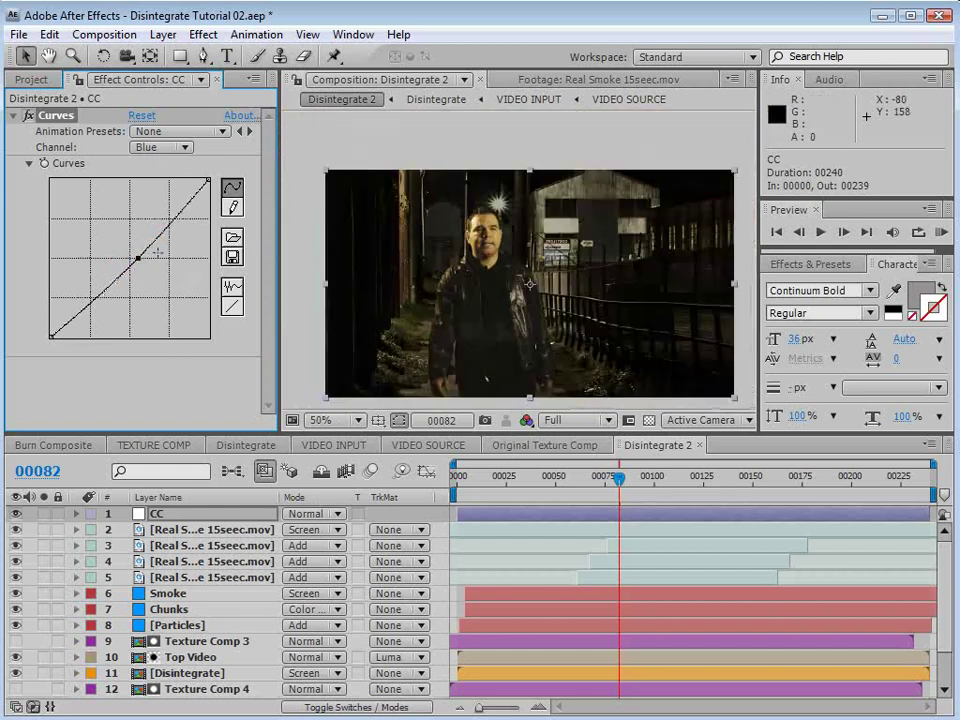
click(131, 253)
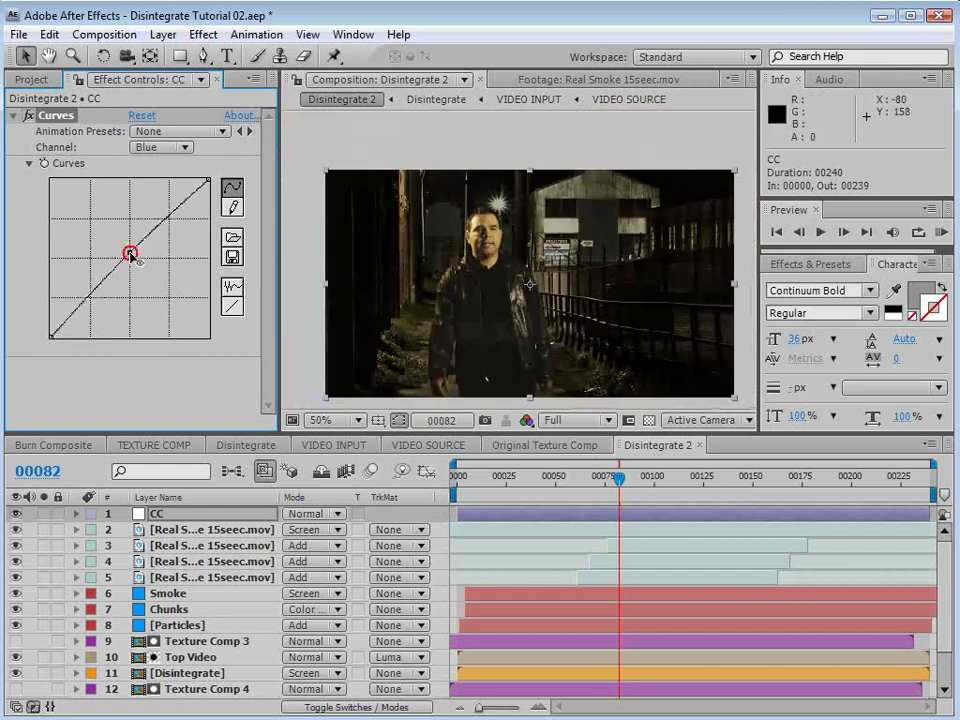
click(170, 150)
click(165, 105)
drag(134, 250, 141, 262)
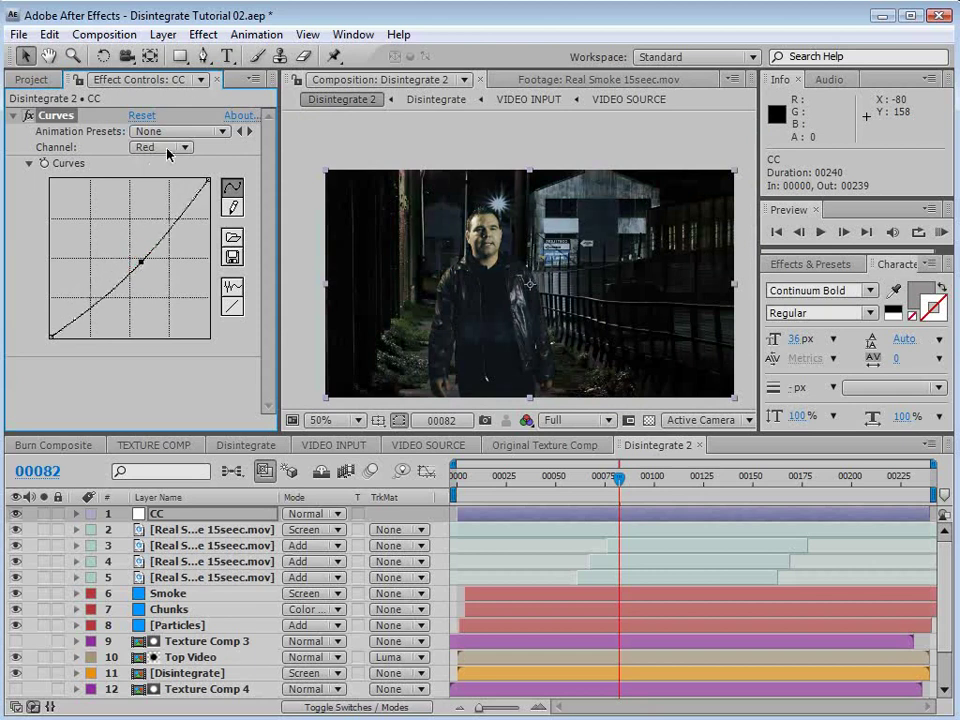
Step: Add a Tint effect to the CC layer, place it before Curves, and set Amount to Tint to 14%
click(203, 34)
mouse_move(281, 208)
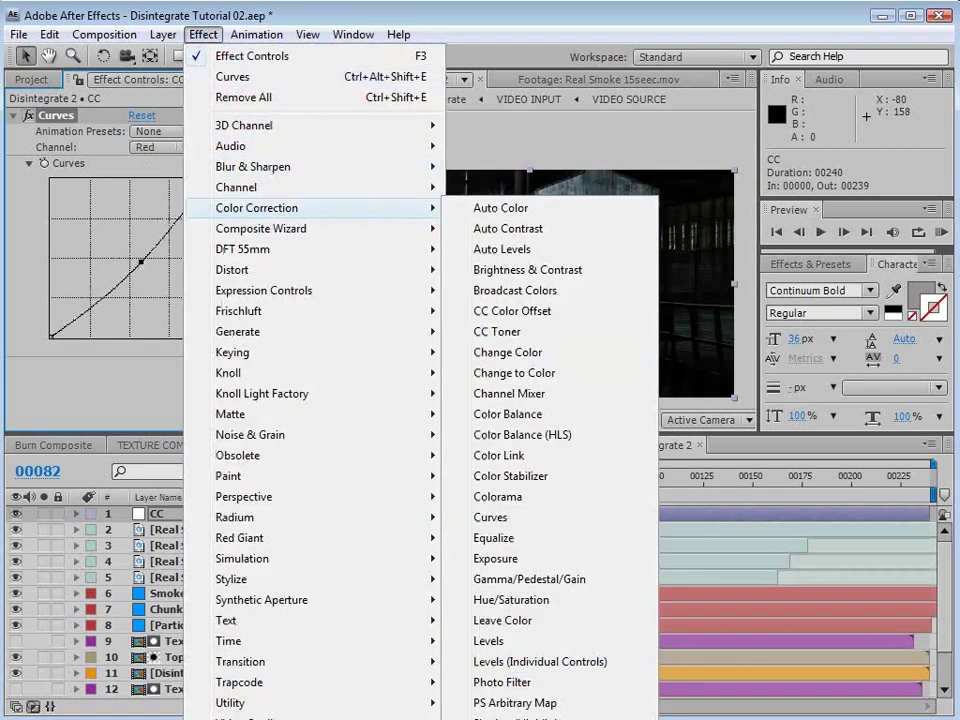
click(487, 719)
click(13, 108)
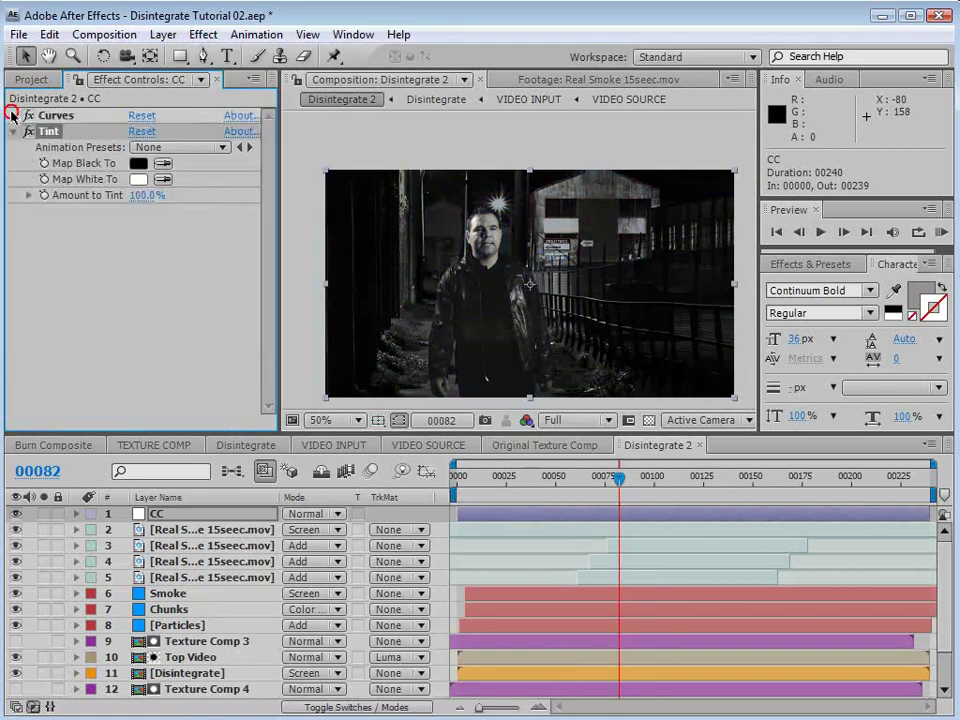
drag(26, 111, 62, 120)
drag(146, 179, 48, 193)
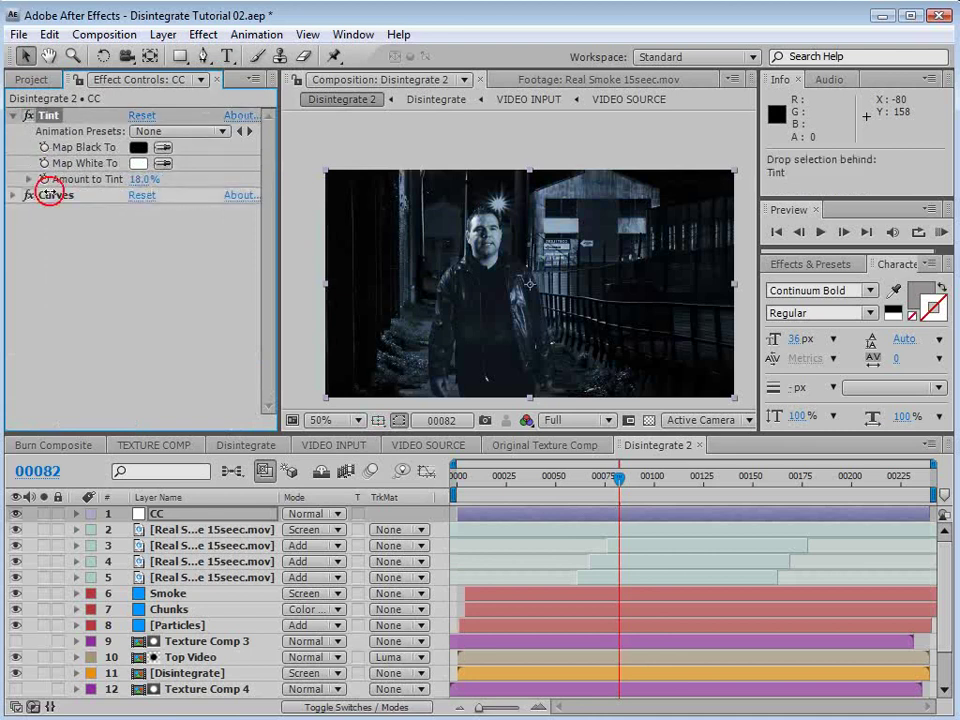
Step: Refine the CC layer's RGB curve with an extra shadow point and check the grade in an enlarged composition view
scroll(521, 318, up, 2)
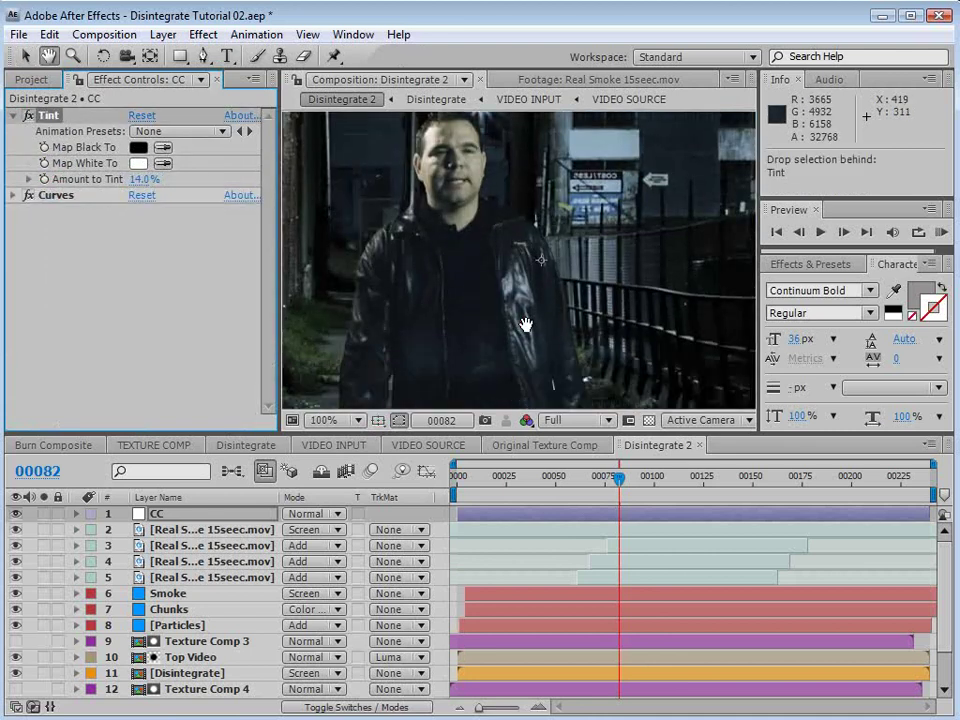
click(22, 195)
click(163, 223)
click(153, 139)
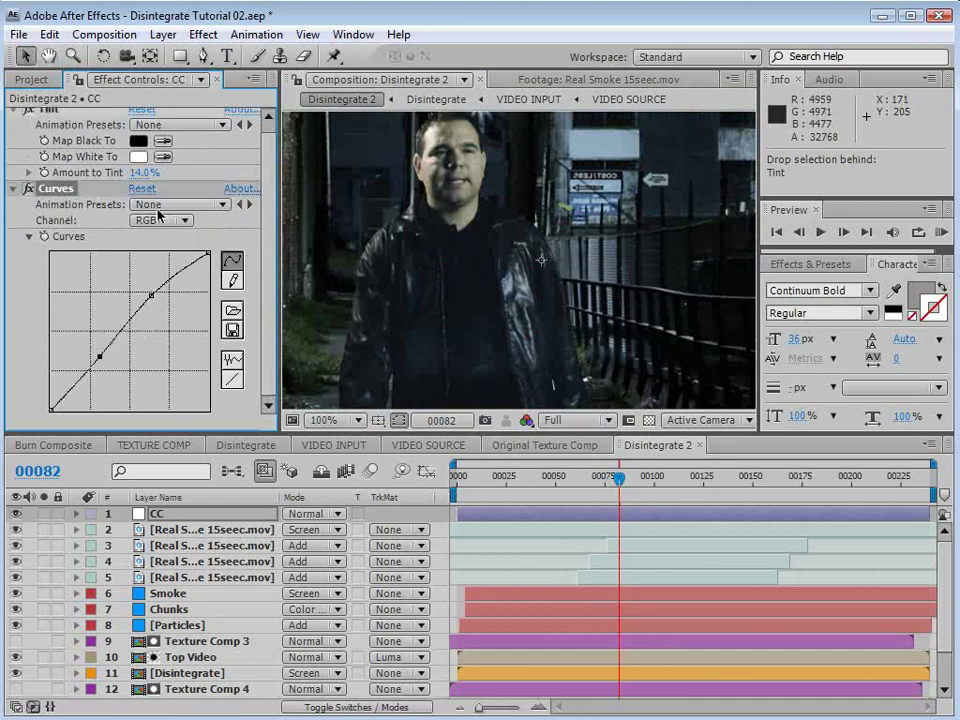
drag(81, 384, 80, 386)
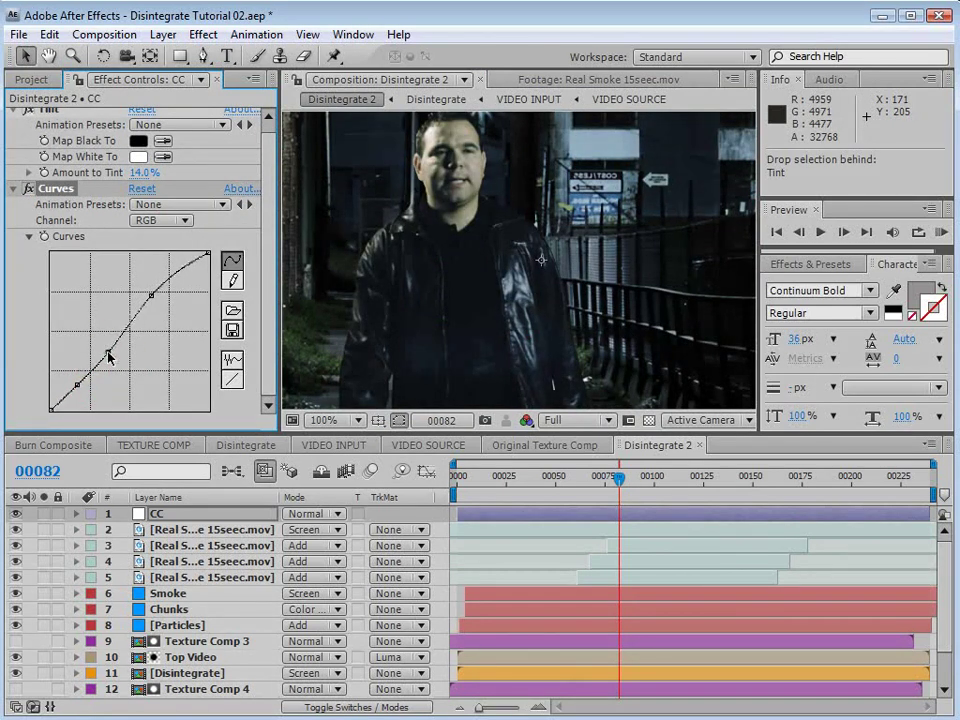
click(108, 355)
key(grave)
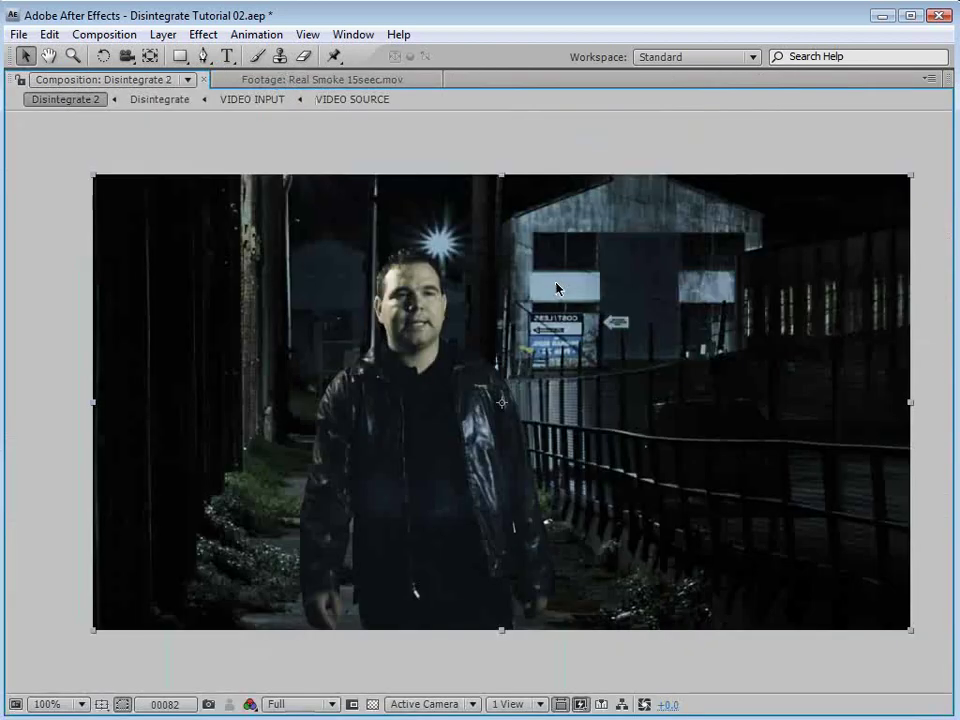
key(comma)
key(comma)
key(grave)
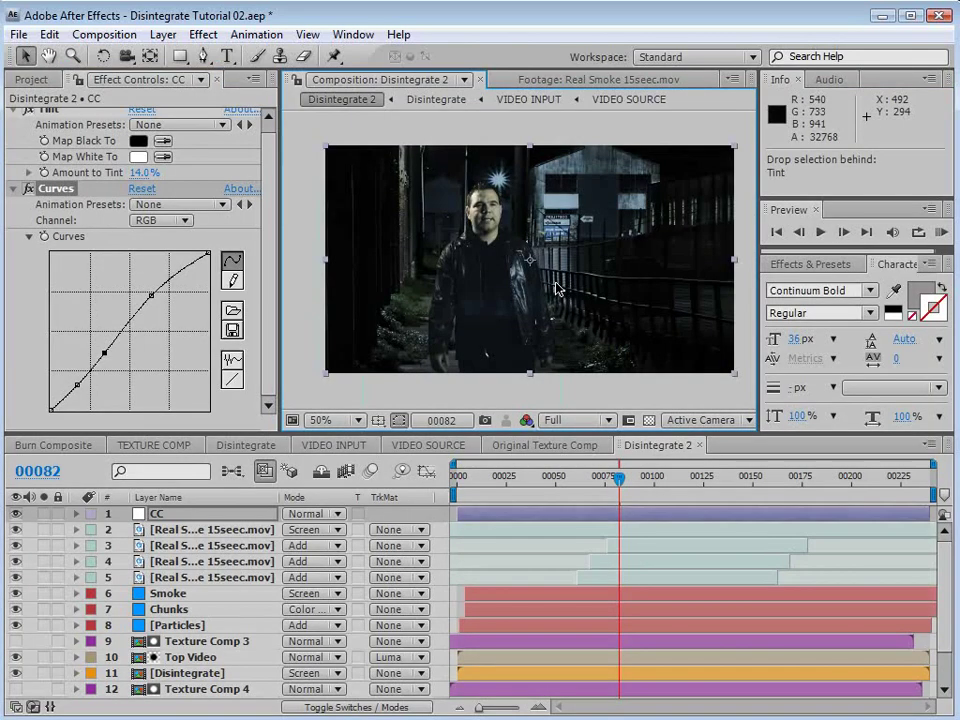
Step: Clear the selection and examine the color-graded burning edge and smoke at frame 116
click(551, 389)
key(comma)
click(715, 336)
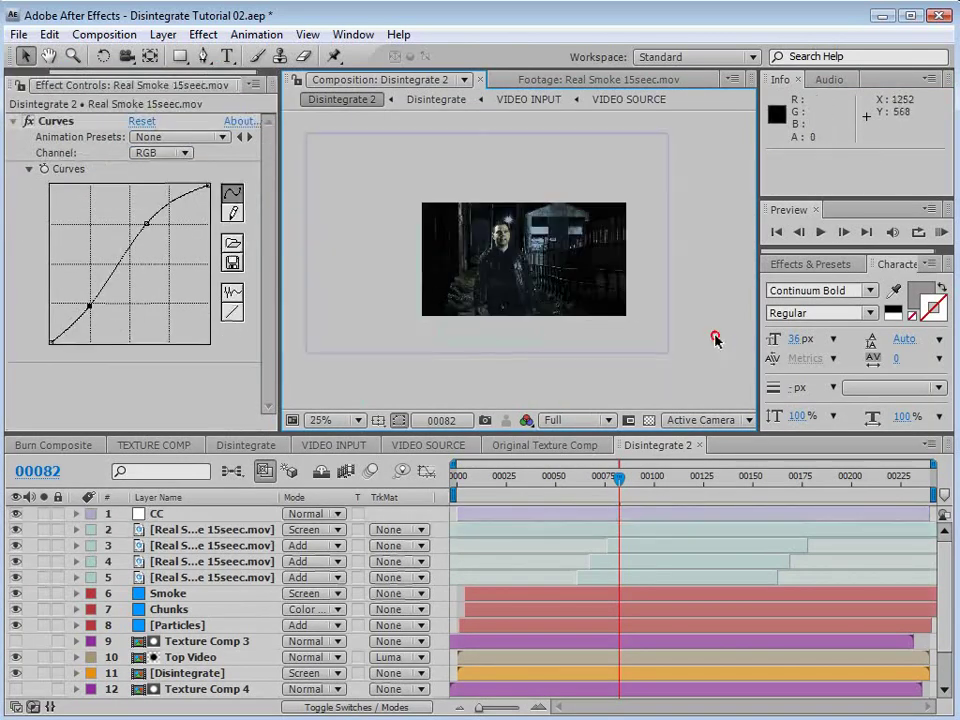
key(period)
drag(641, 488, 686, 495)
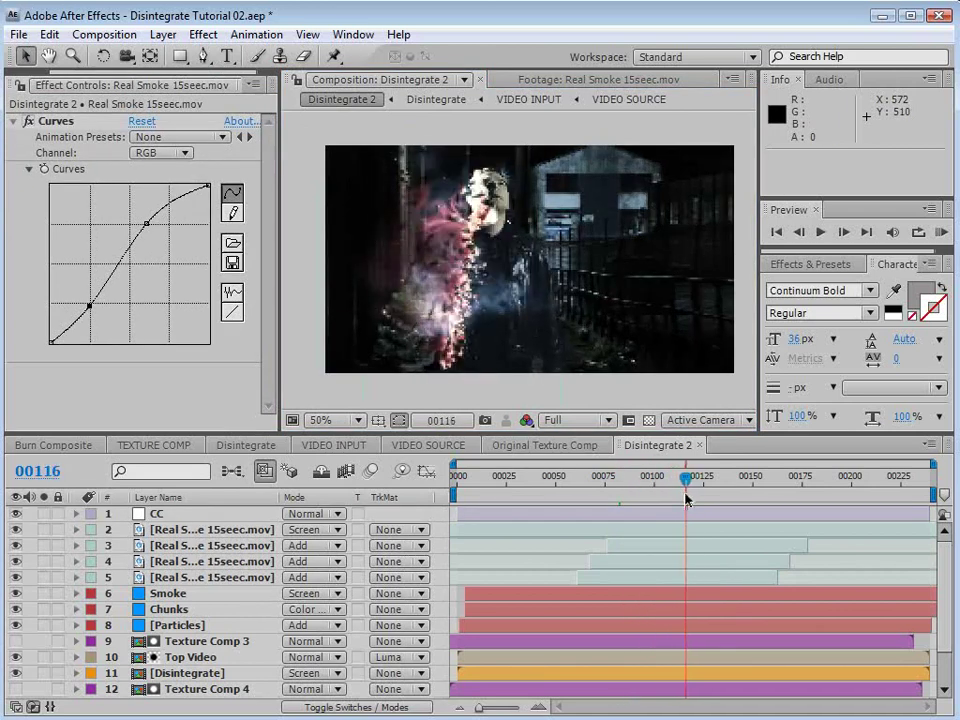
key(period)
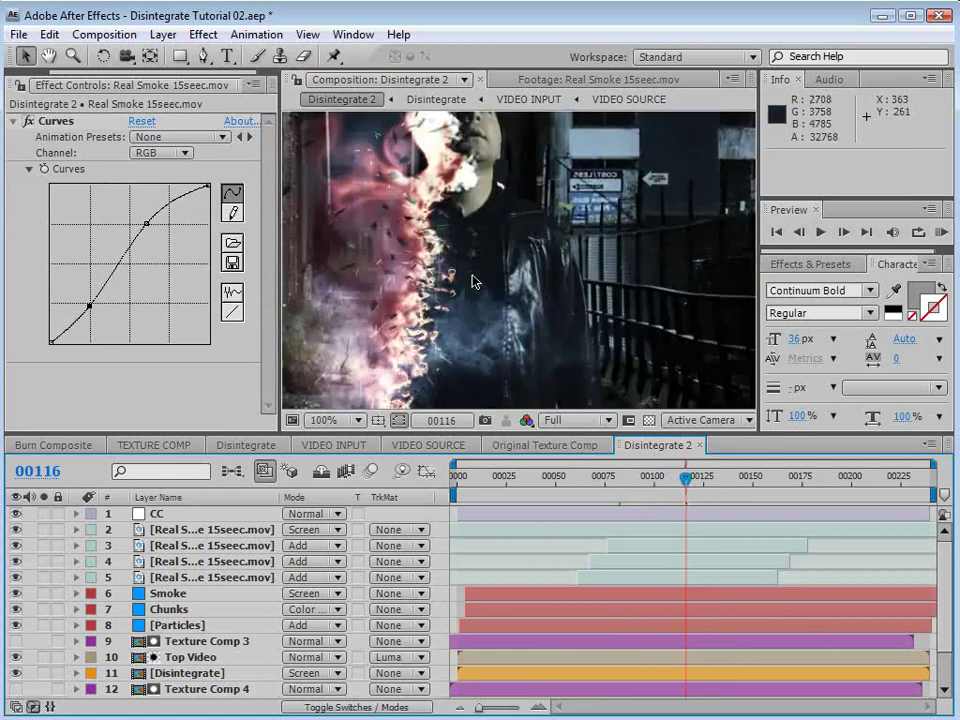
key(comma)
click(204, 38)
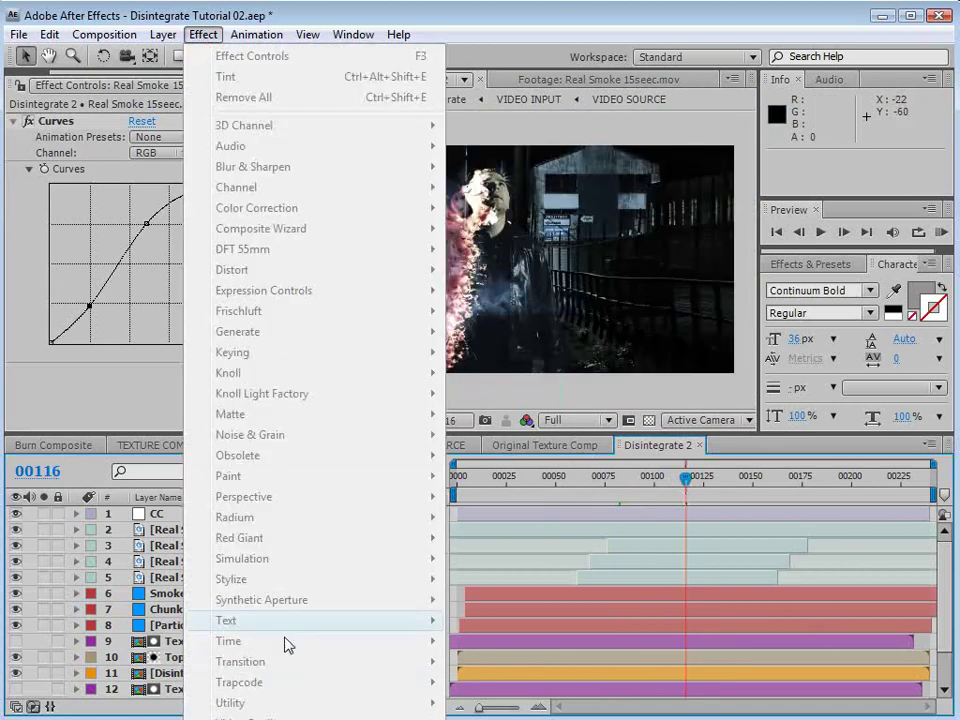
Step: Add a Glow effect to the CC layer with a threshold of 71.8% and a radius of 25
click(536, 514)
click(214, 36)
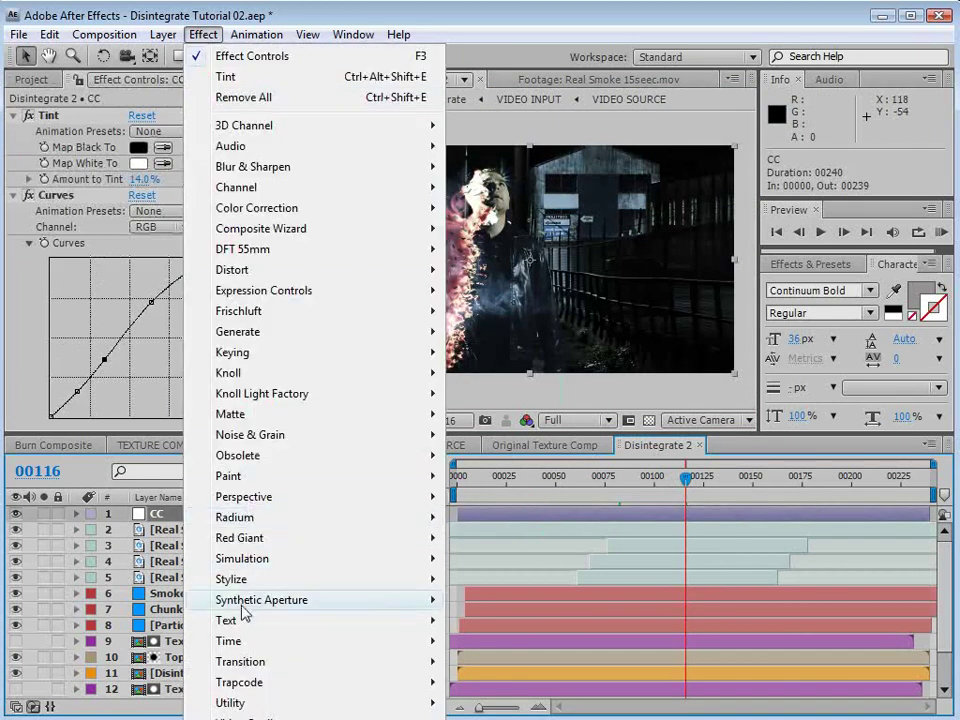
mouse_move(246, 579)
click(492, 718)
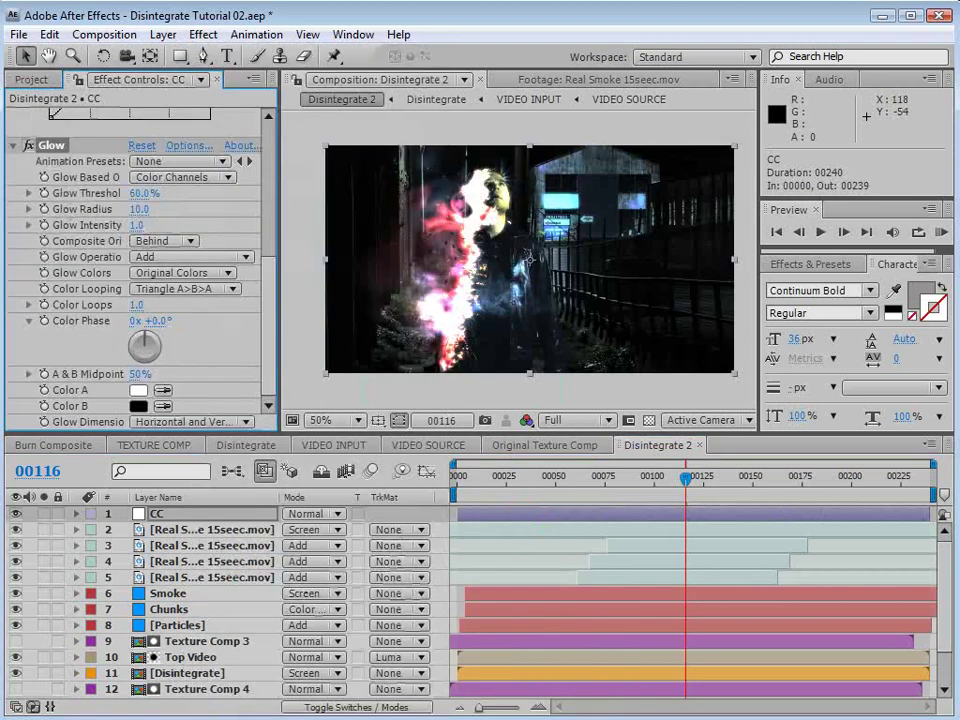
drag(147, 207, 205, 208)
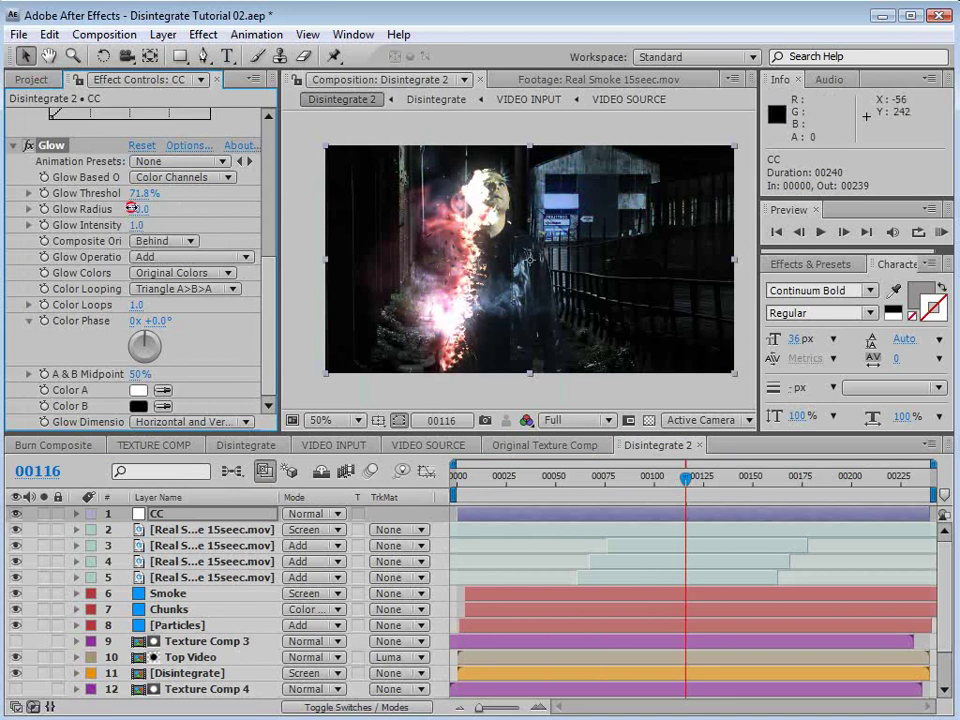
drag(131, 208, 84, 210)
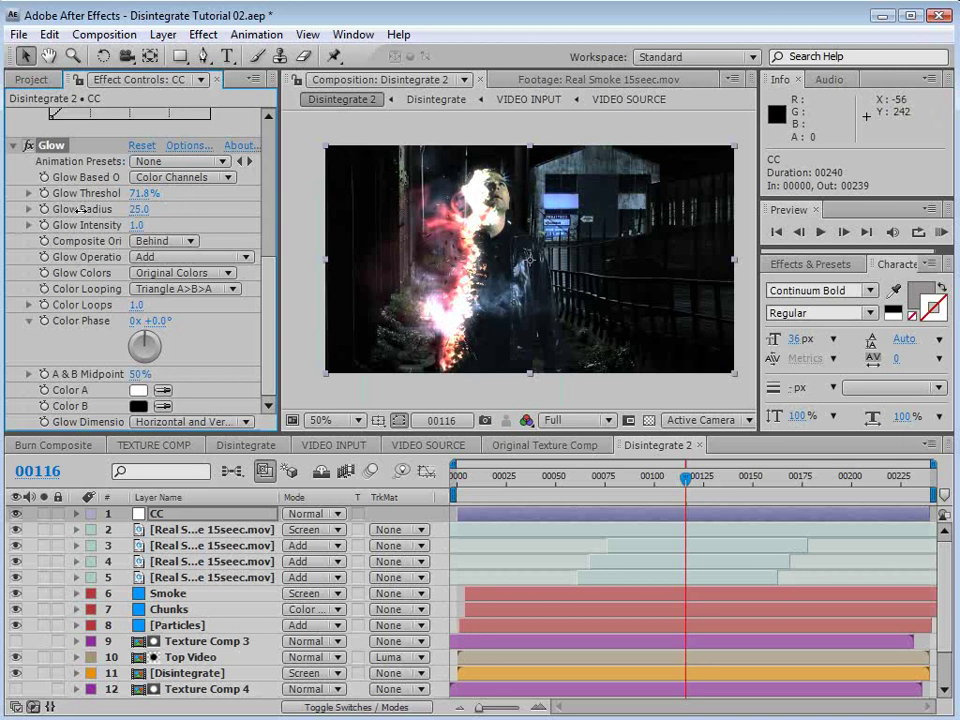
scroll(443, 251, up, 1)
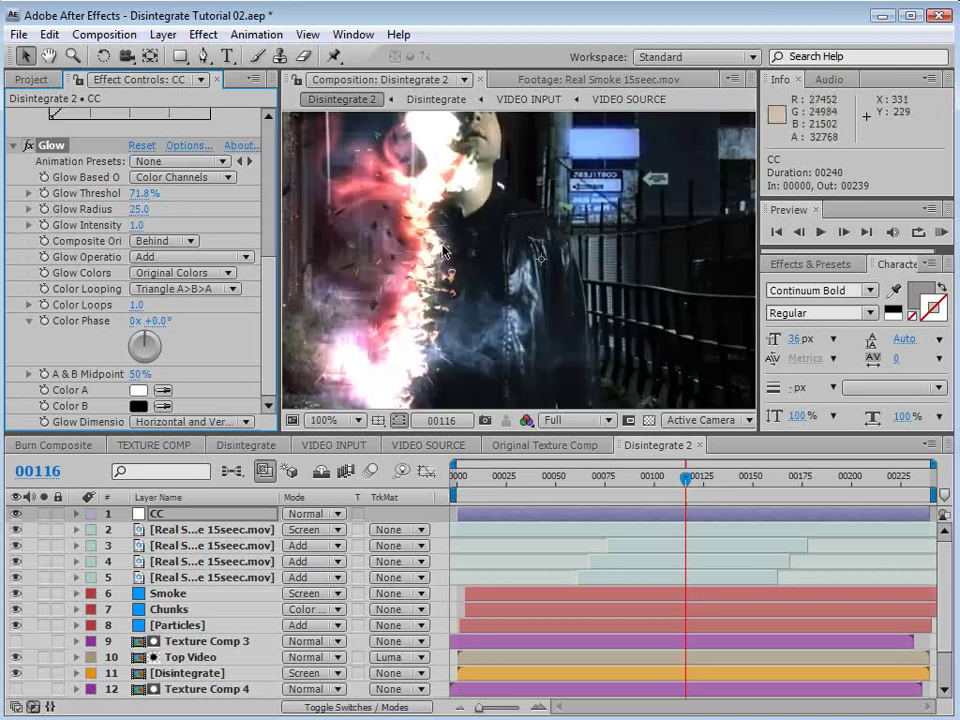
Step: Duplicate the CC layer's Glow, set the copy's Glow Radius to 153, and check it in an enlarged composition view
click(14, 146)
click(12, 172)
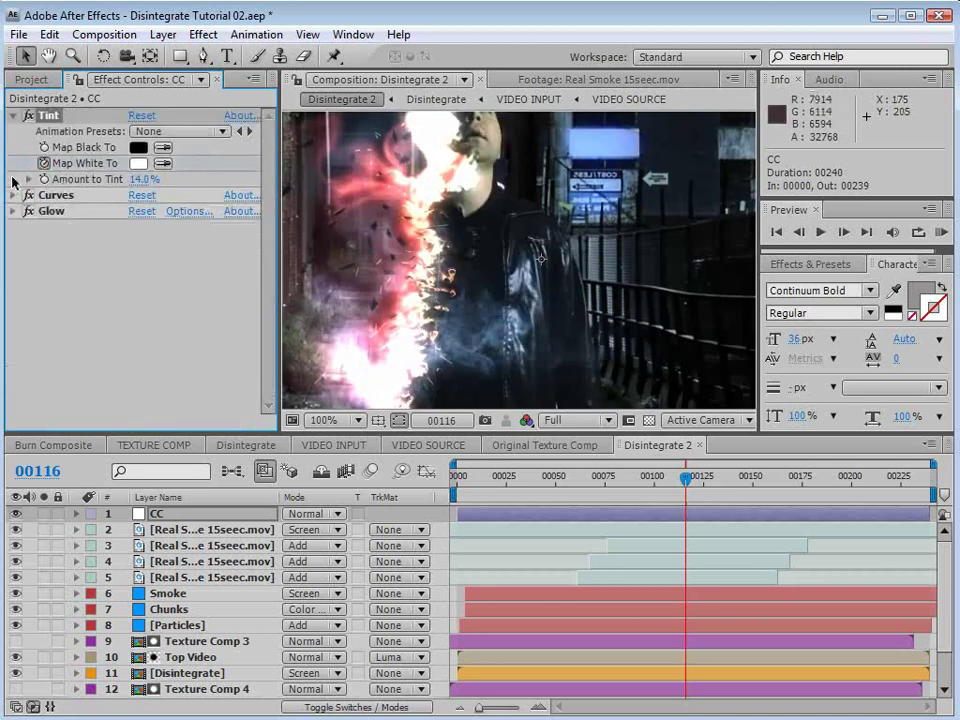
click(13, 116)
click(60, 146)
key(ctrl+d)
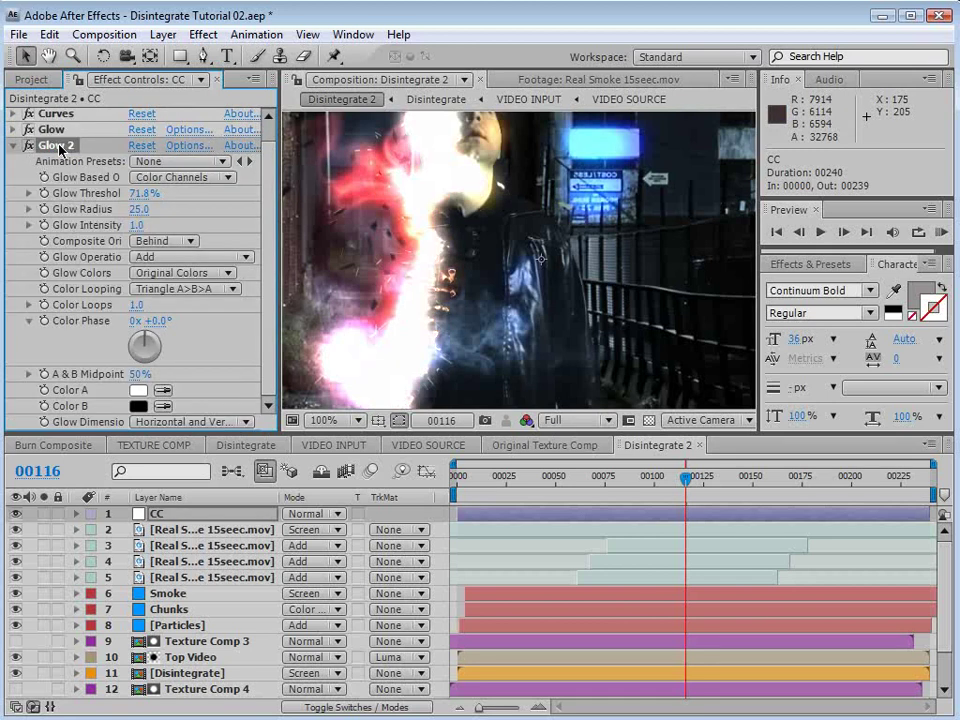
drag(181, 204, 250, 204)
key(grave)
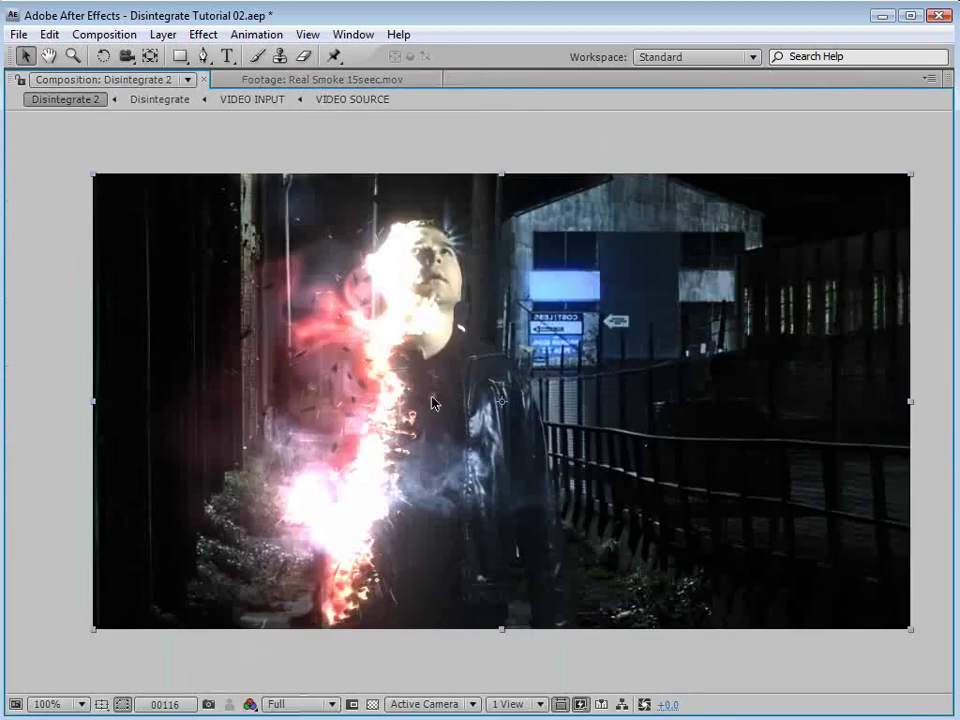
key(grave)
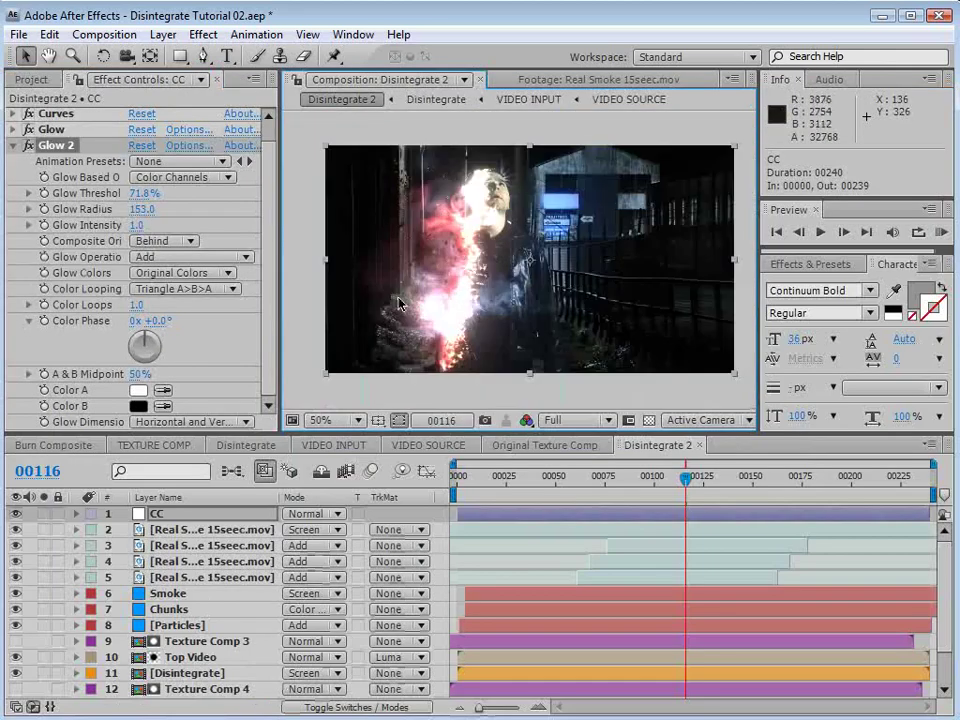
Step: Lower the Blue channel's midtones below the diagonal in the CC layer's Curves to warm the fire
drag(268, 300, 268, 270)
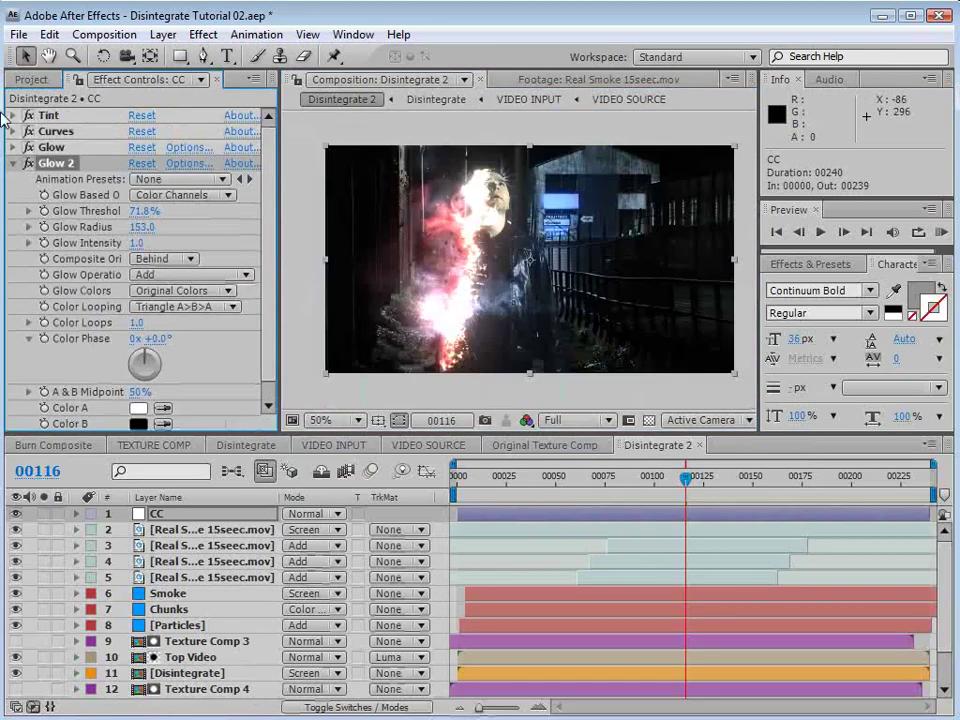
click(14, 131)
click(150, 162)
click(144, 229)
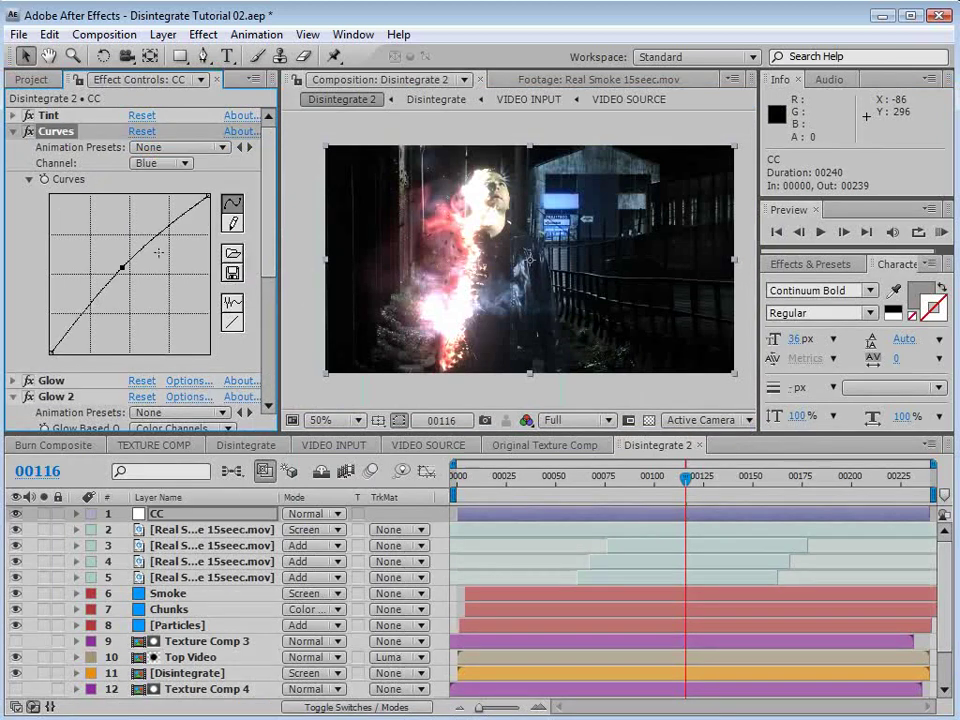
click(131, 277)
drag(122, 267, 140, 286)
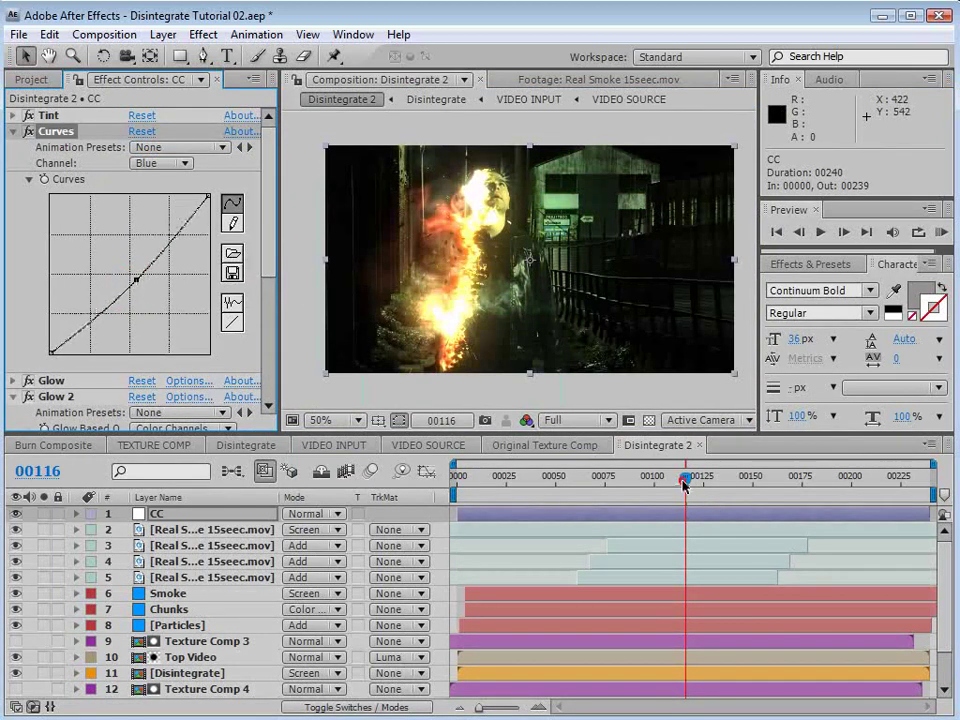
Step: Go to frame 129 and change the blending mode of the three Real Smoke layers 3 to 5 to Screen
drag(685, 485, 710, 500)
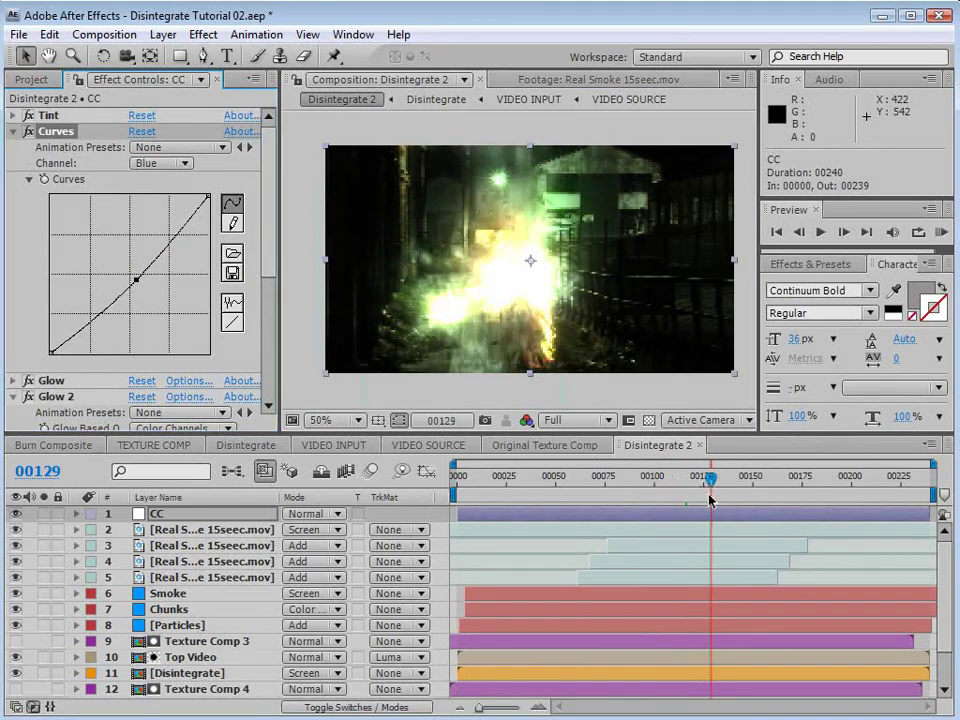
click(182, 545)
shift+click(199, 577)
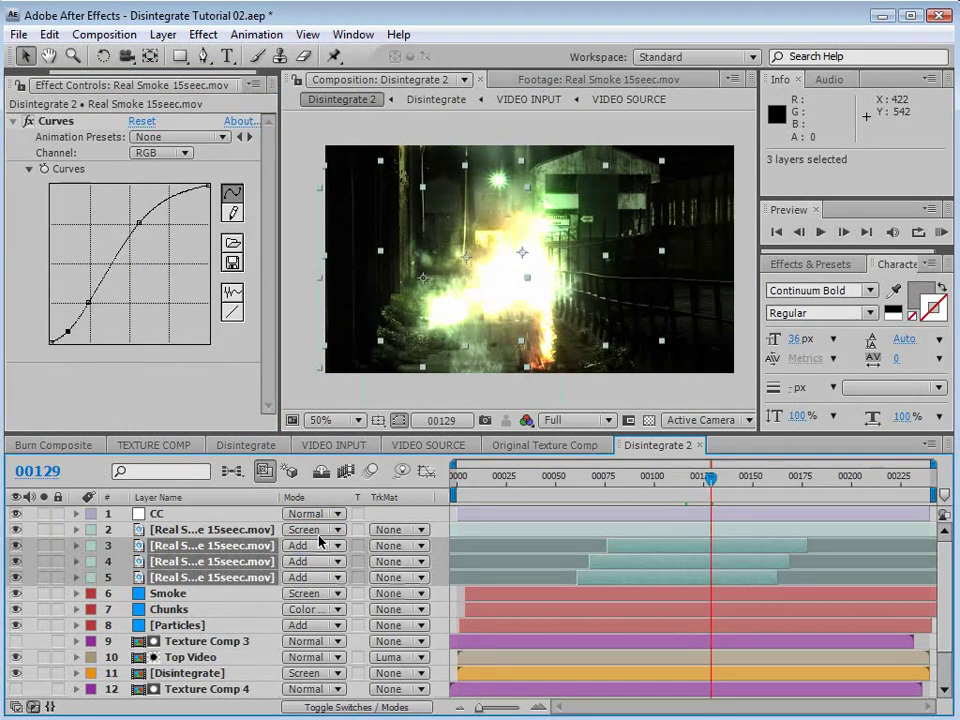
click(319, 543)
click(330, 587)
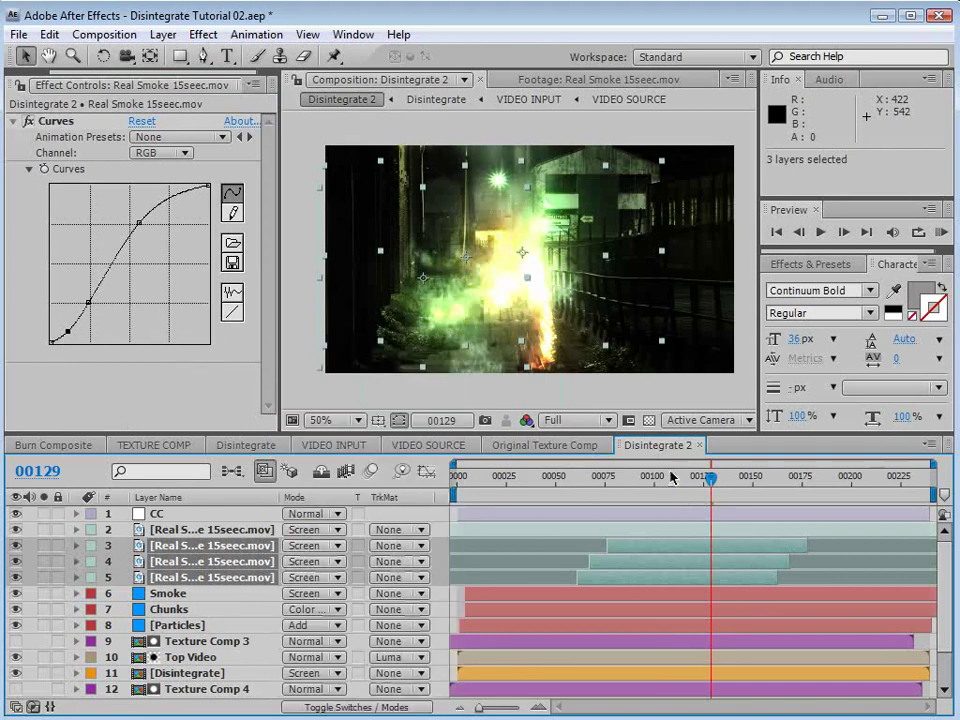
Step: Reveal opacity on Real Smoke layers 3 to 5 and lower the upper point of their RGB curves to tame the highlights
key(t)
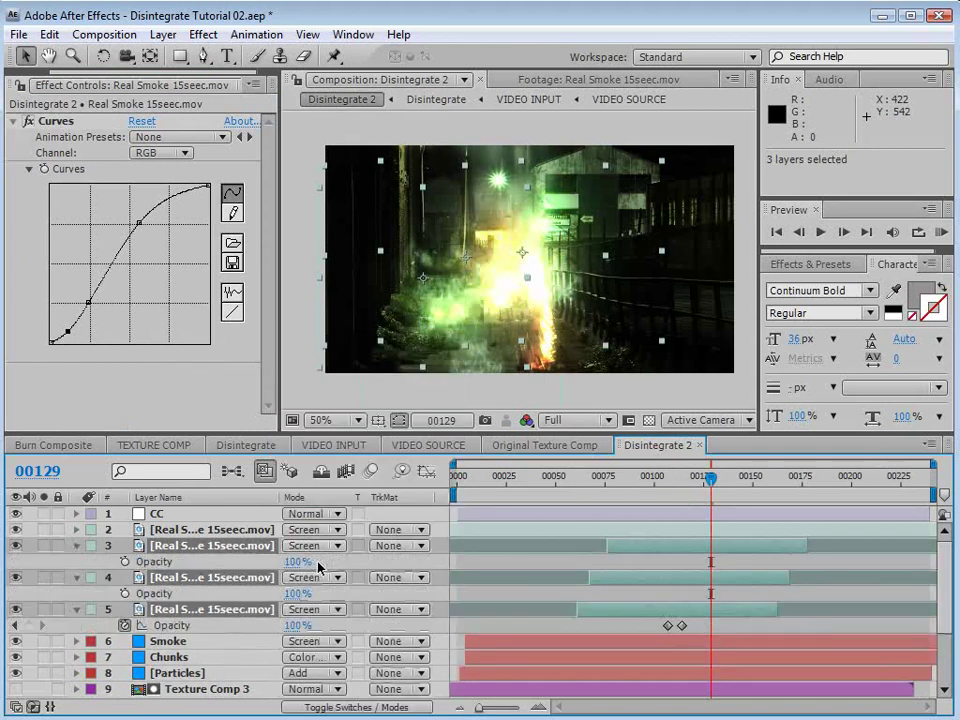
click(718, 628)
drag(693, 480, 703, 476)
click(688, 577)
drag(139, 222, 150, 237)
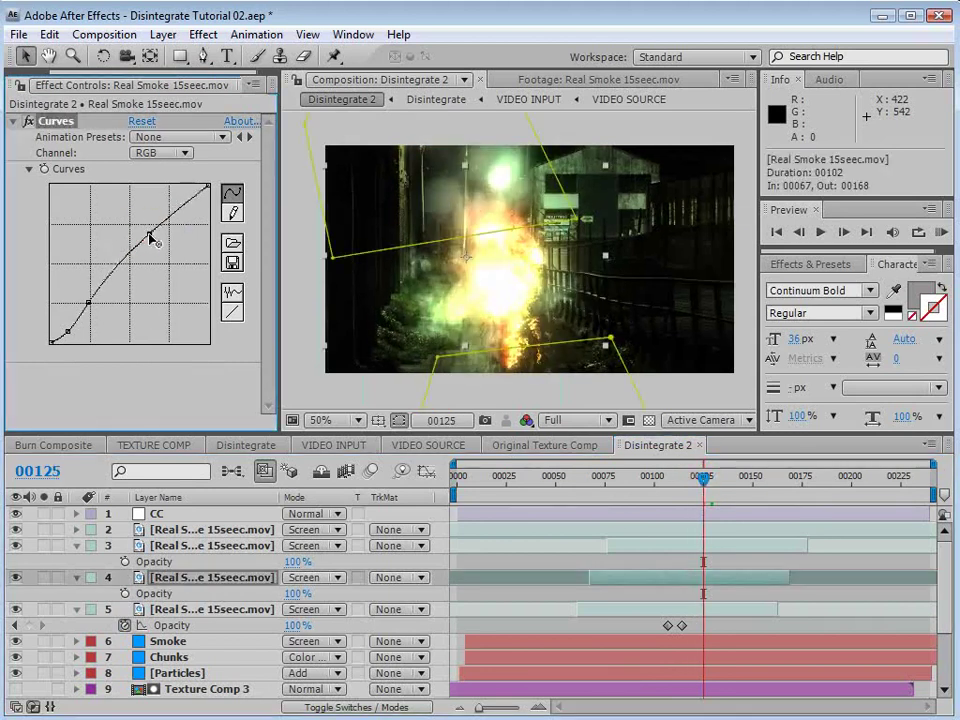
click(618, 543)
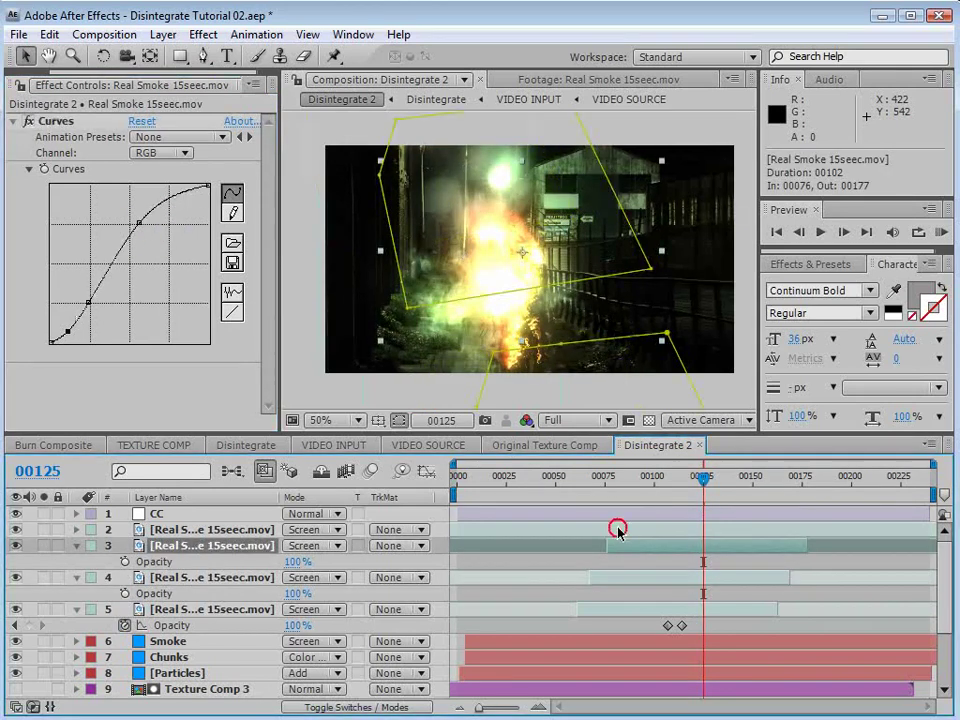
drag(140, 222, 149, 237)
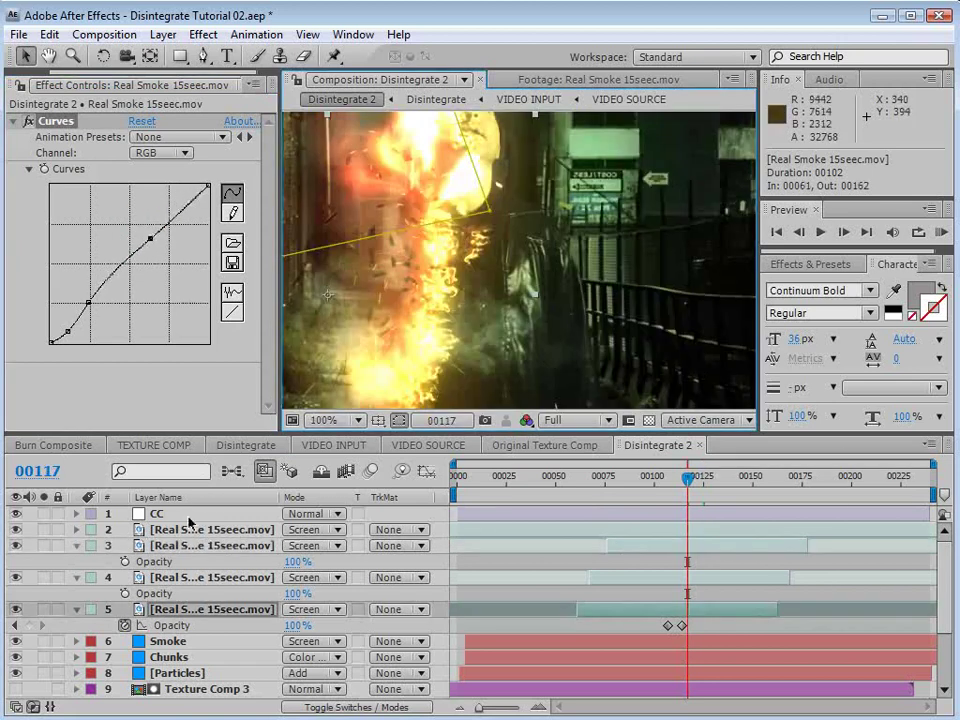
Step: Add a second Tint after the CC layer's glows, set Amount to Tint to 45%, and check the enlarged composition
click(157, 514)
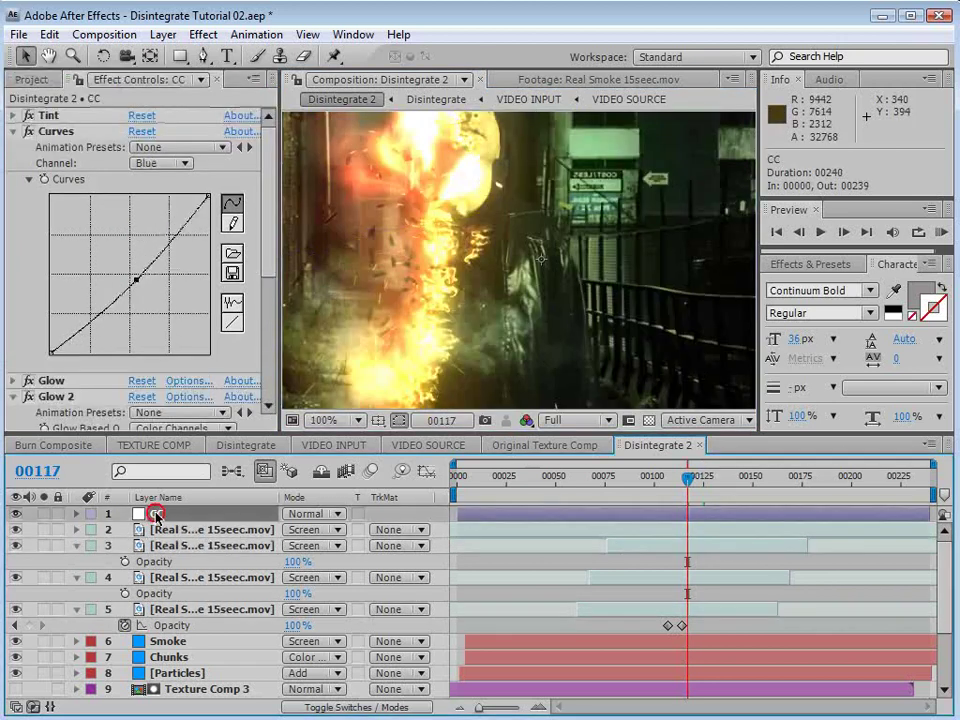
click(10, 134)
click(12, 161)
click(203, 34)
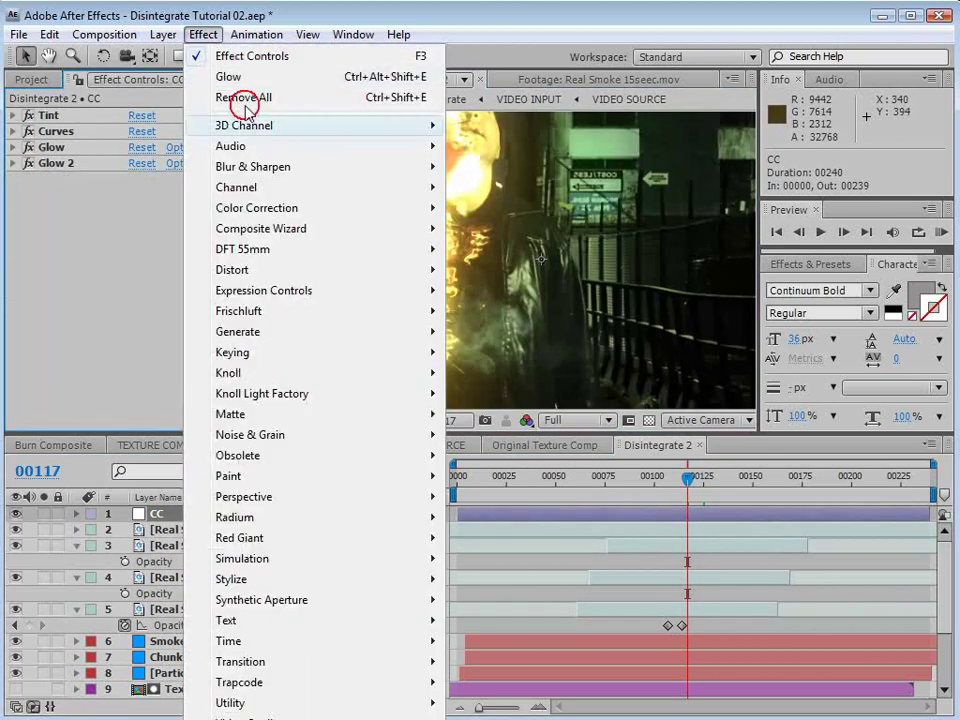
click(306, 208)
click(500, 718)
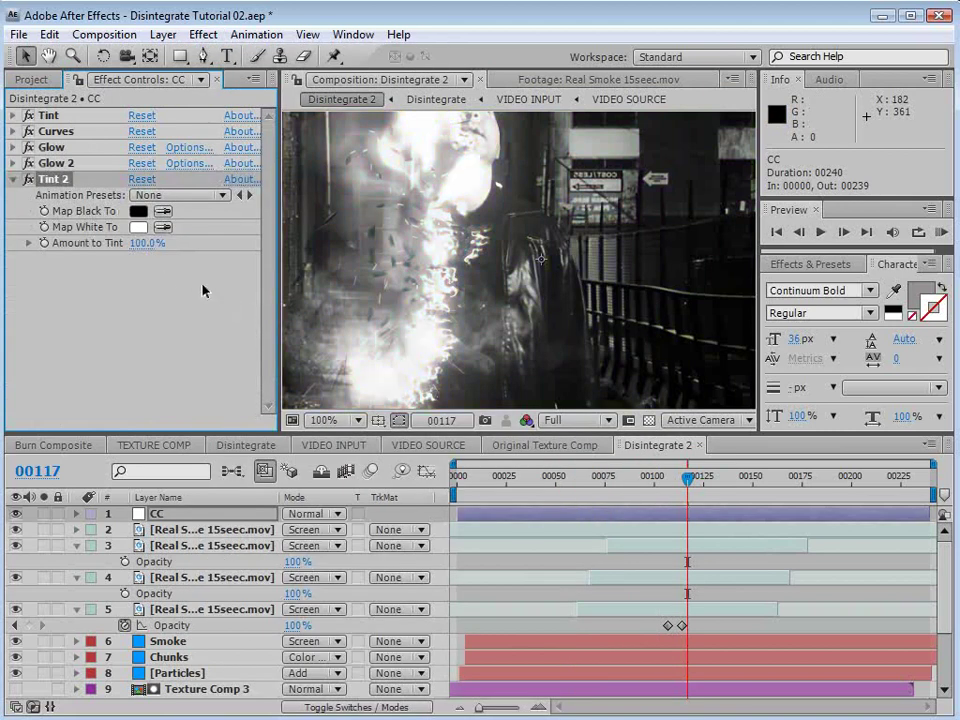
drag(139, 252, 107, 245)
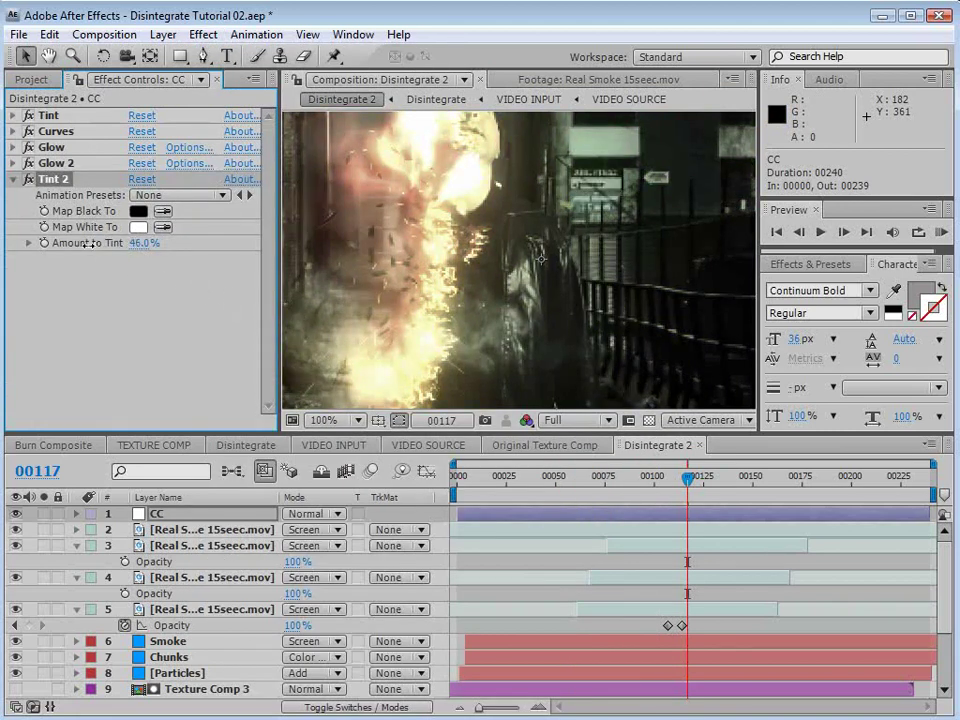
key(grave)
key(grave)
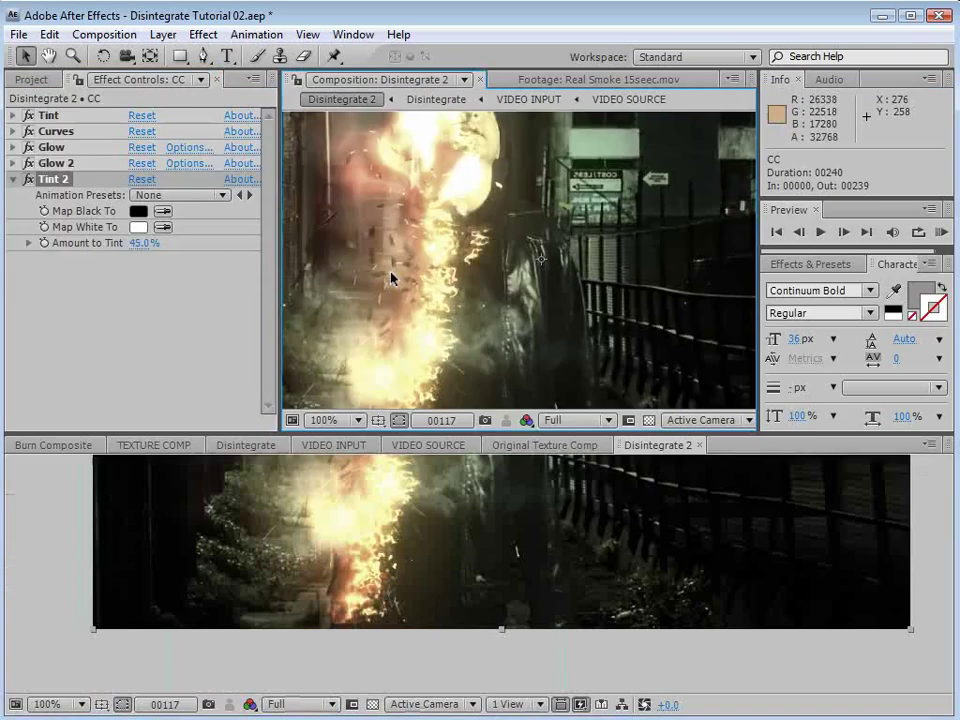
key(comma)
Step: In VIDEO SOURCE, slide the keyed actor footage layer 14 frames earlier and return to the Disintegrate 2 composition
click(627, 396)
mouse_move(688, 480)
mouse_down()
mouse_move(653, 481)
mouse_move(690, 484)
mouse_move(681, 488)
mouse_up()
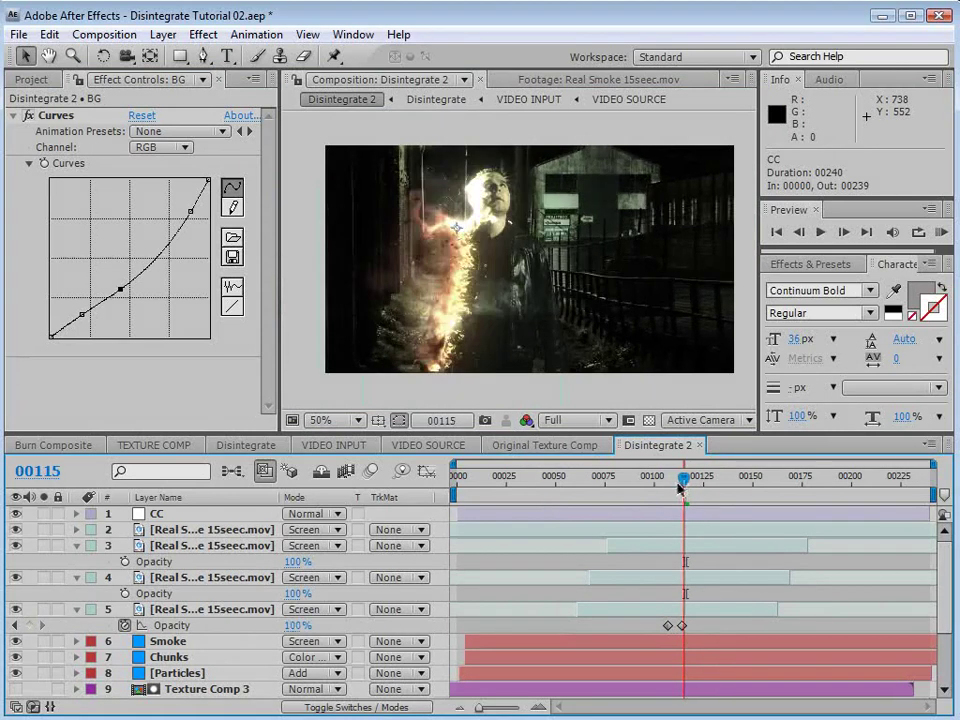
click(441, 450)
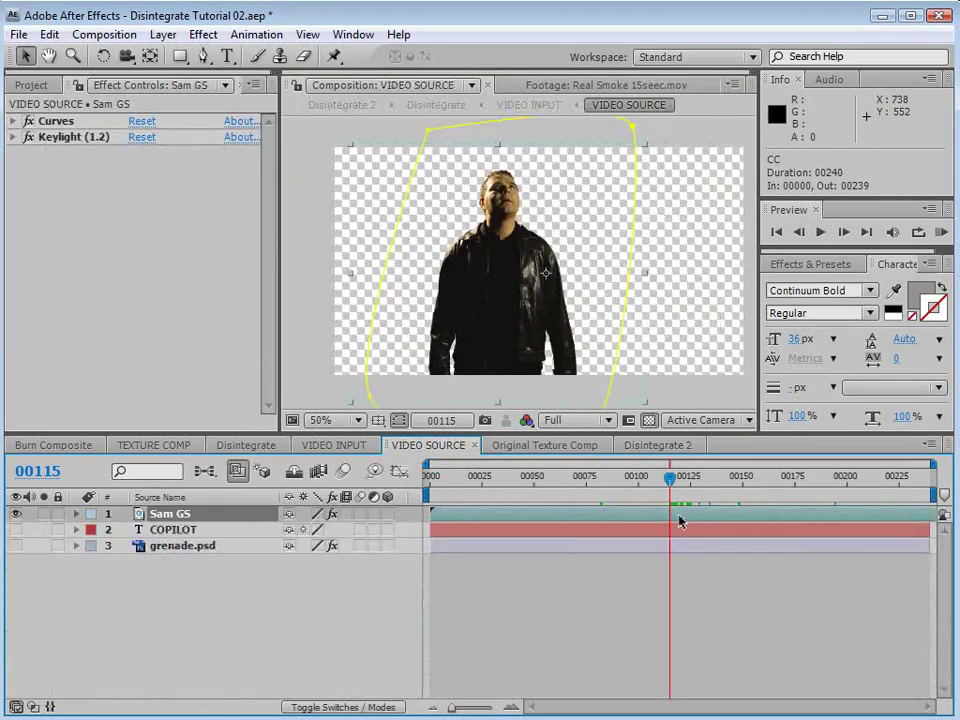
drag(675, 518, 646, 527)
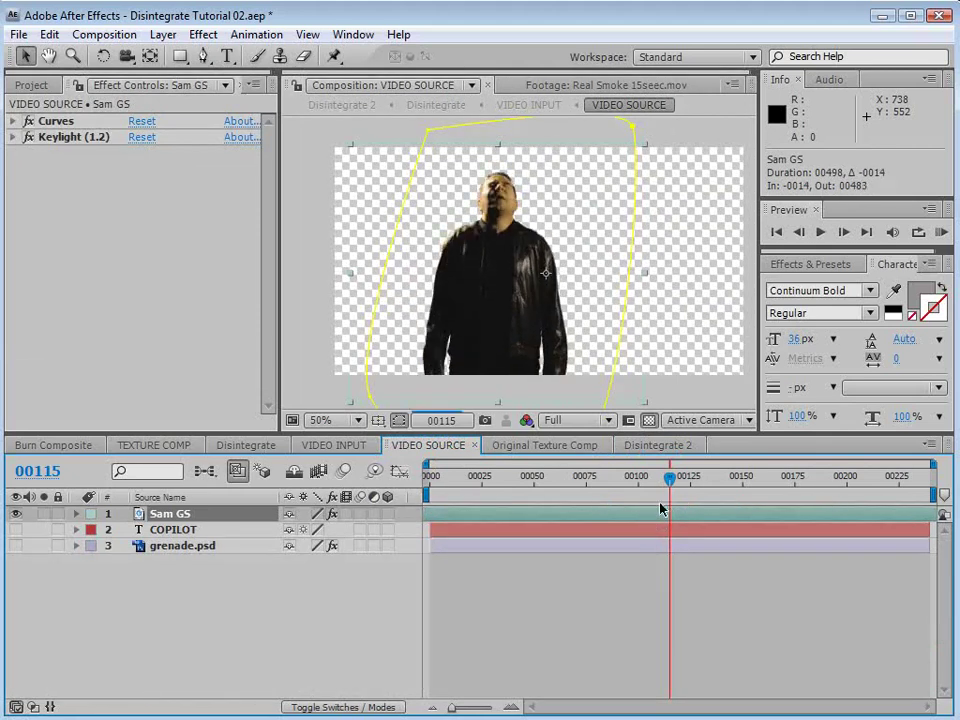
click(662, 445)
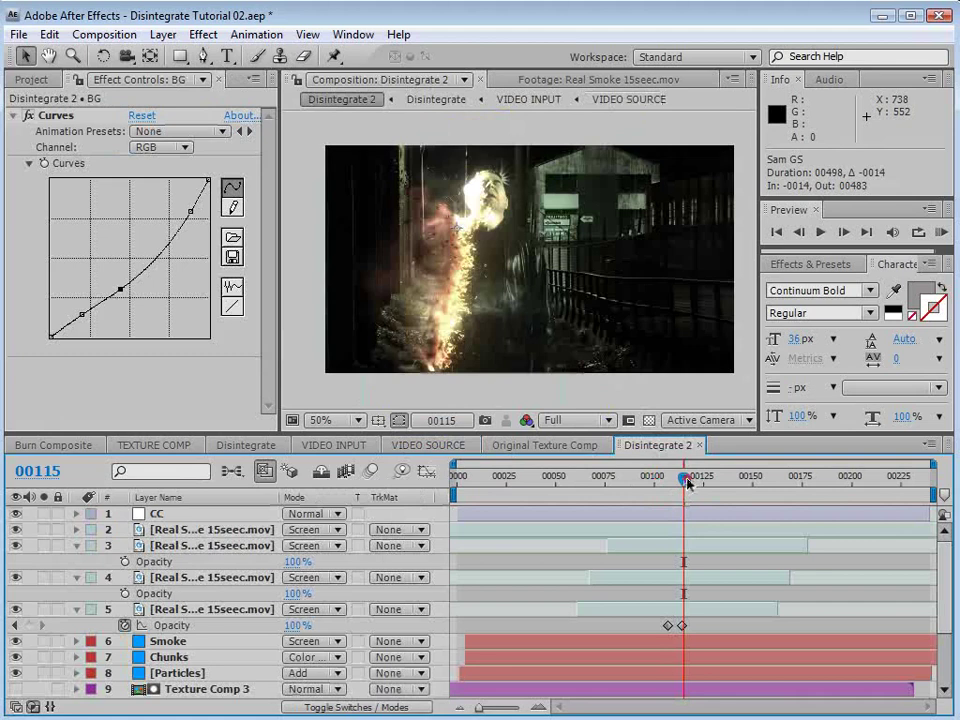
Step: Preview the graded disintegration over the 00088 to 00141 work area and scrub through the burning frames
drag(687, 483, 639, 510)
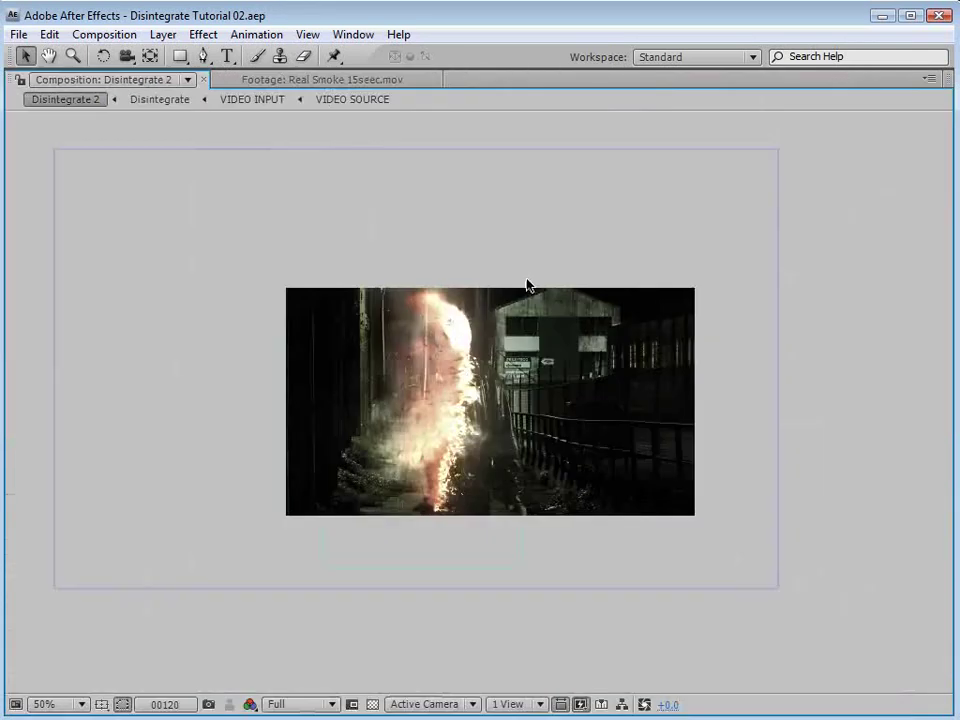
key(KP_0)
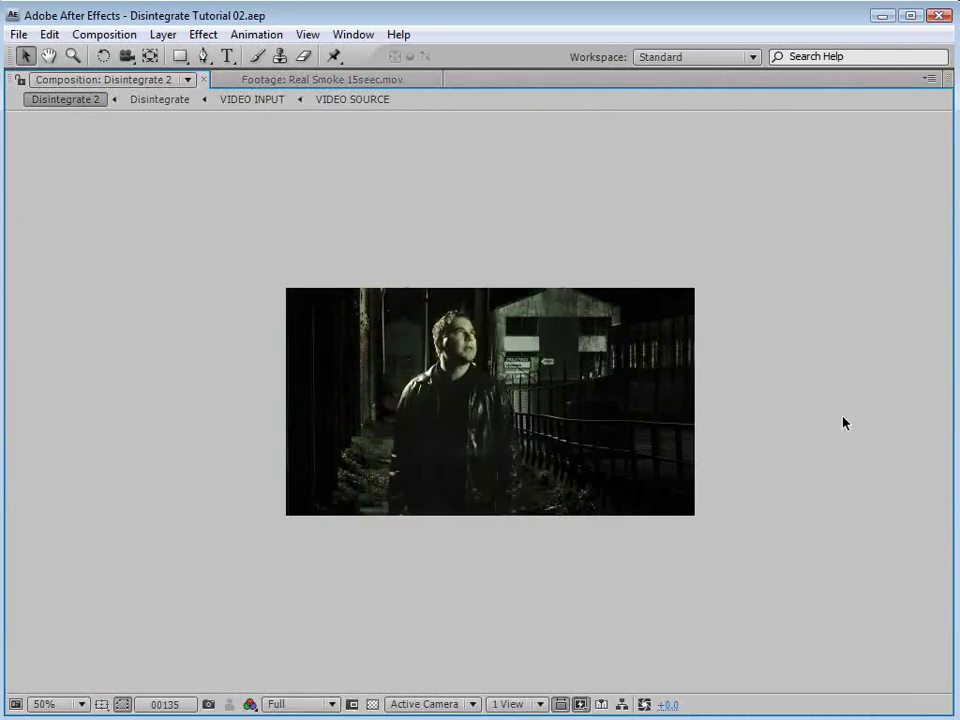
key(grave)
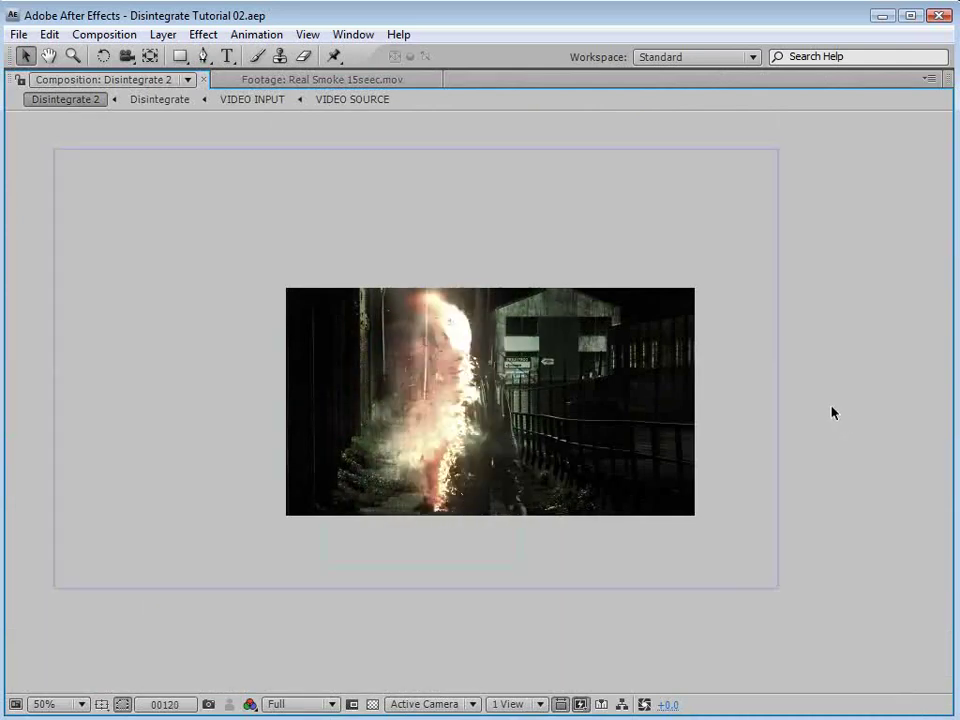
mouse_move(687, 487)
mouse_down()
mouse_move(677, 490)
mouse_move(706, 493)
mouse_move(694, 492)
mouse_up()
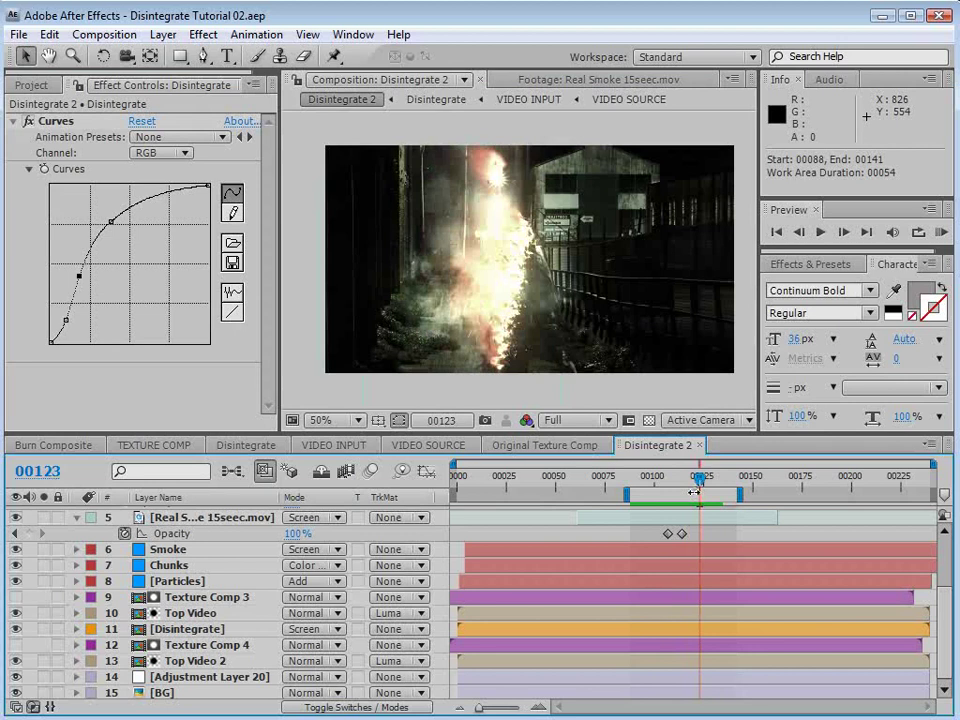
drag(698, 484, 719, 487)
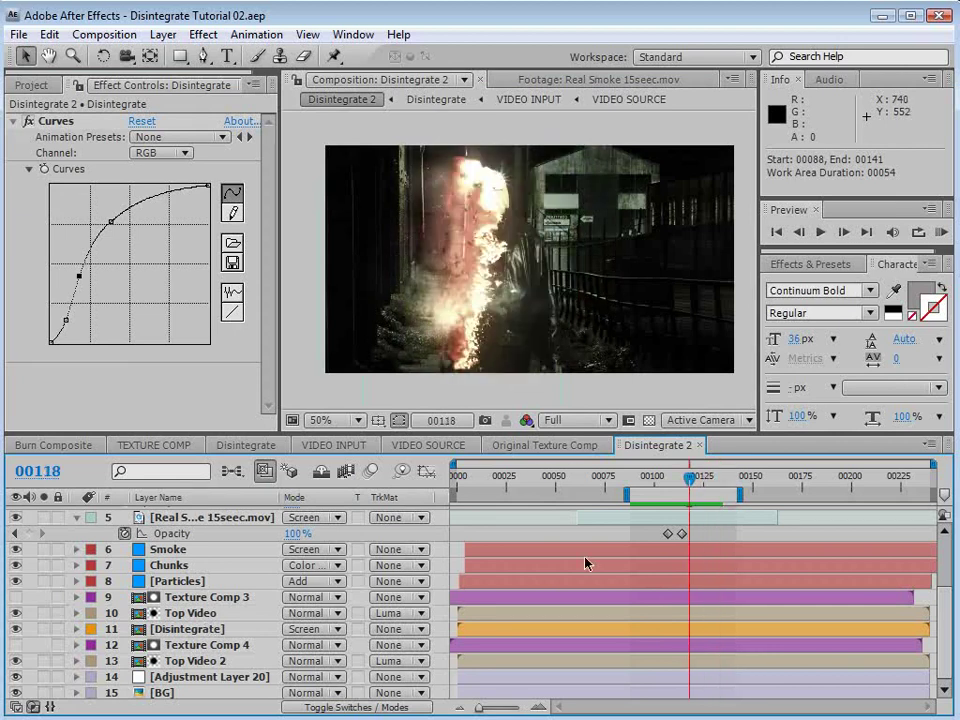
Step: Switch to the movie player and scrub through the finished disintegration clip for comparison
key(alt+Tab)
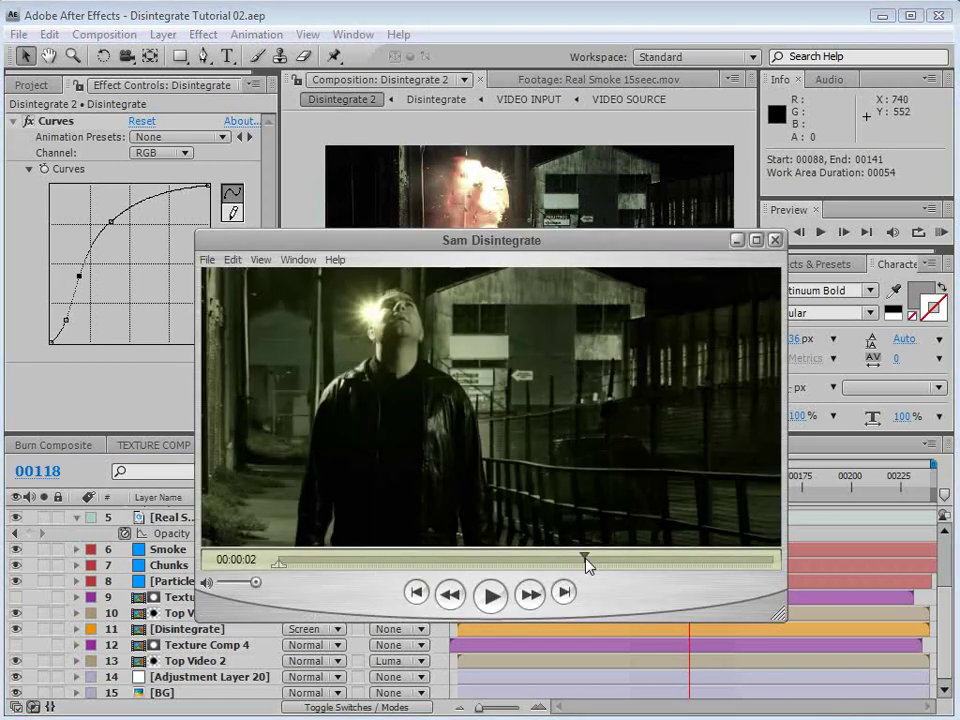
mouse_move(586, 560)
mouse_down()
mouse_move(686, 576)
mouse_move(643, 574)
mouse_up()
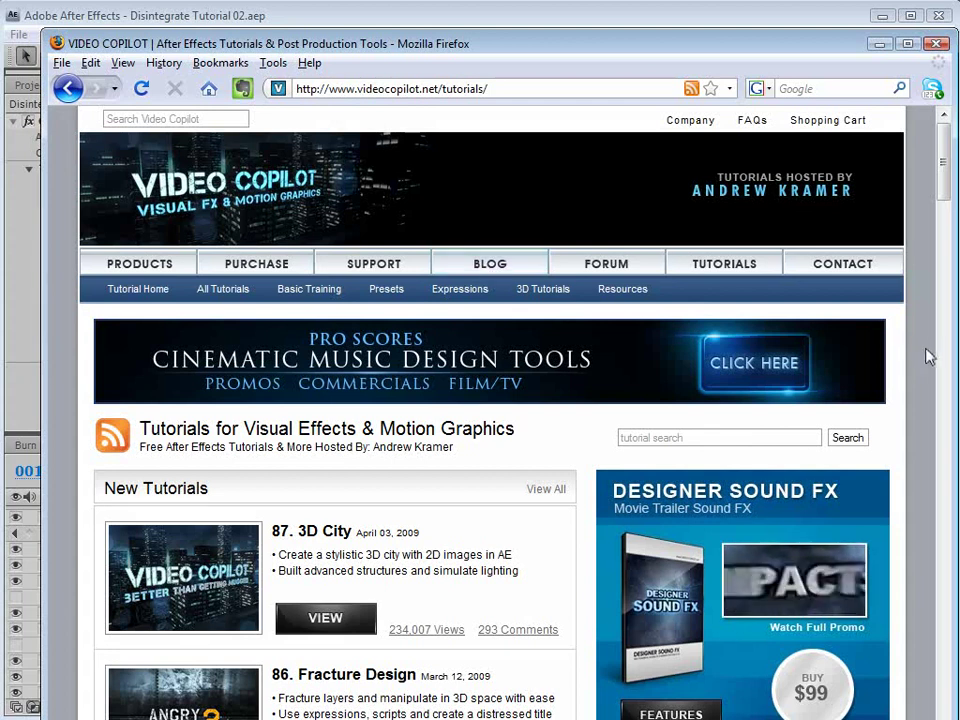
Step: Switch to Firefox and look through the new tutorials and essential content on the Video Copilot tutorials page
scroll(920, 360, down, 4)
scroll(920, 362, down, 1)
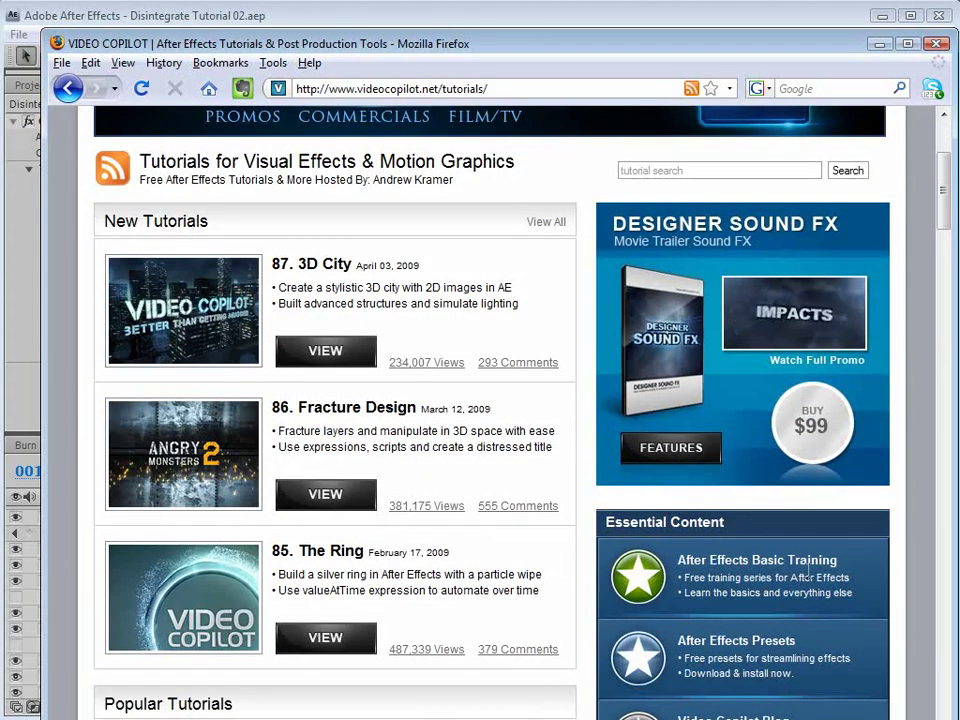
drag(944, 228, 944, 193)
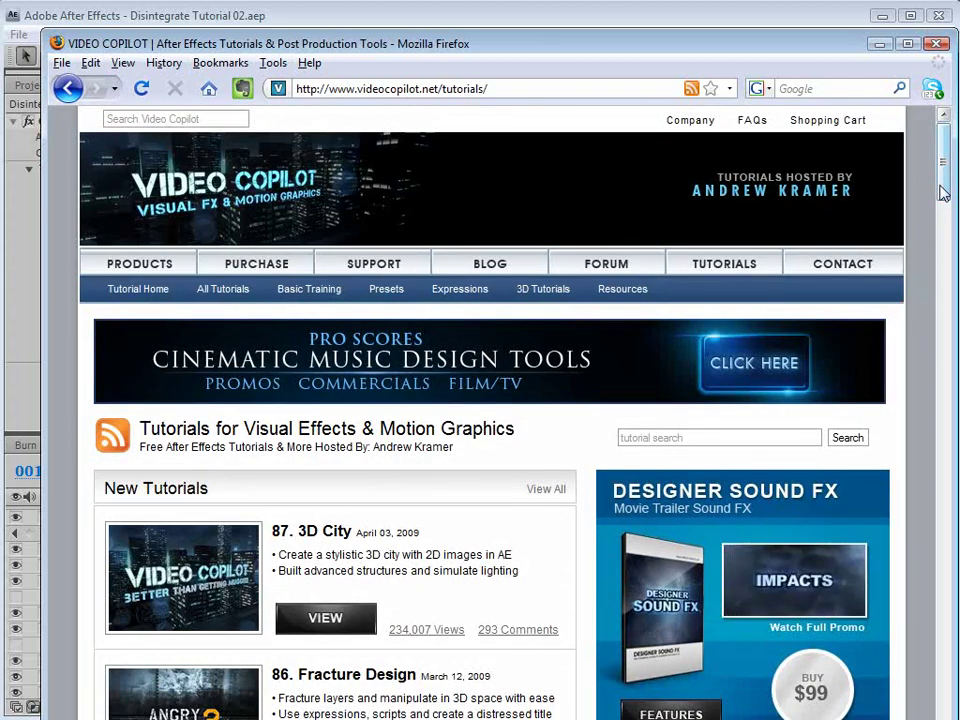
scroll(917, 244, down, 1)
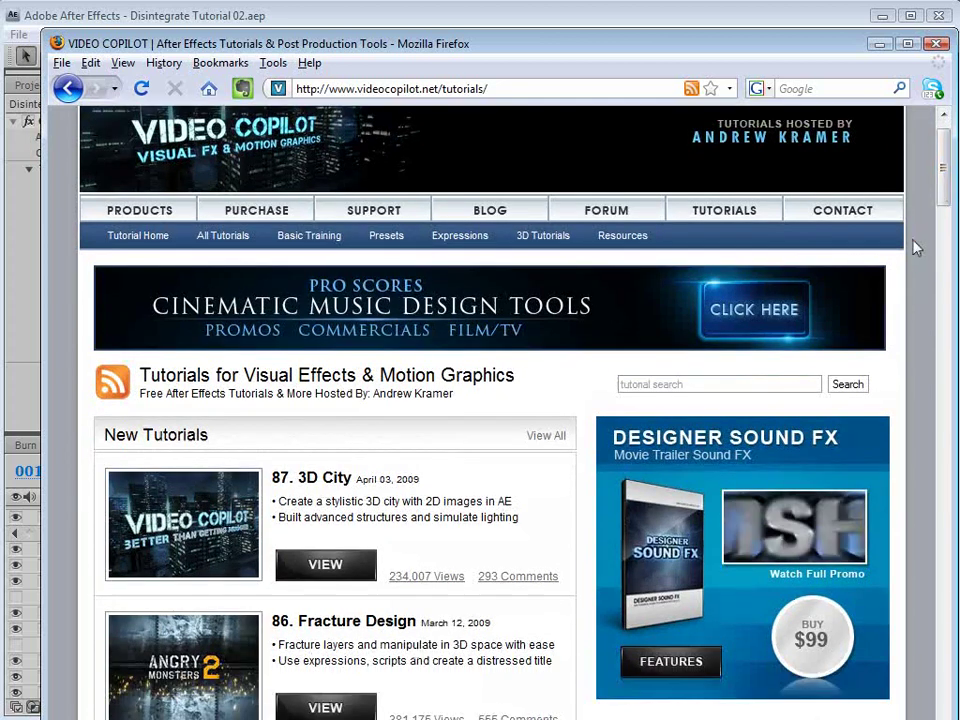
scroll(915, 244, up, 1)
Step: Open the Video Copilot products page and look through the product offers from Pro Scores to Designer Sound FX
click(156, 266)
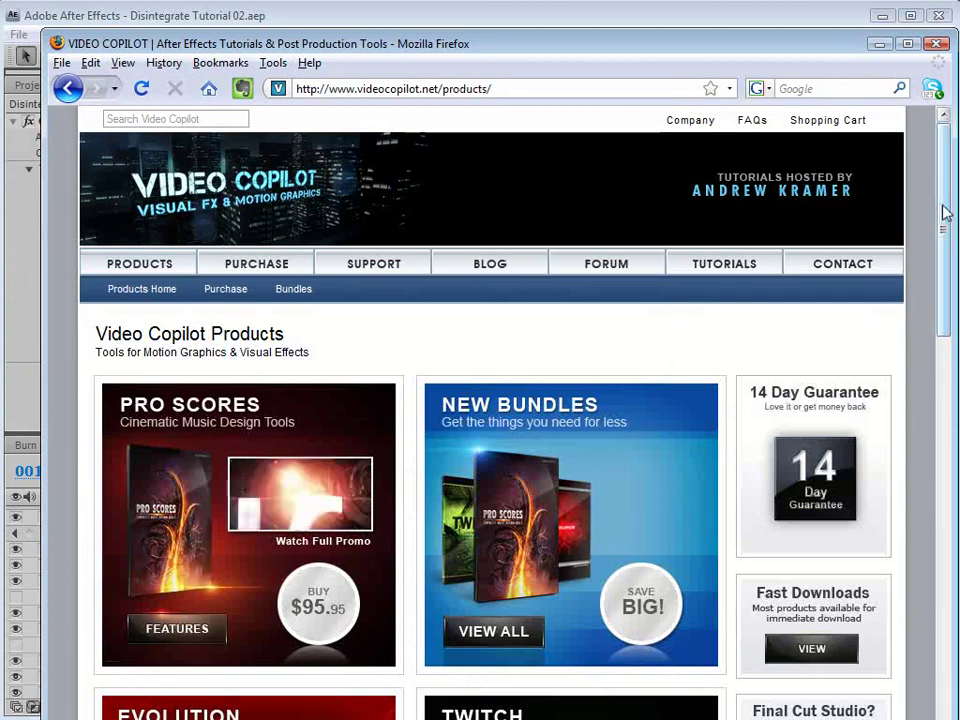
drag(945, 210, 938, 383)
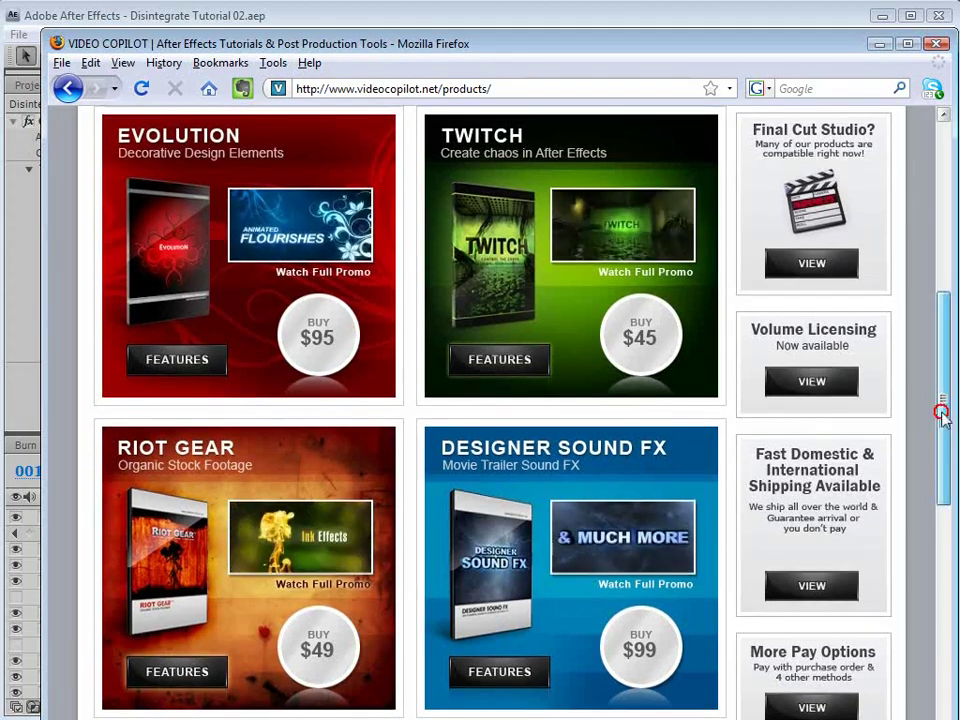
drag(936, 413, 938, 238)
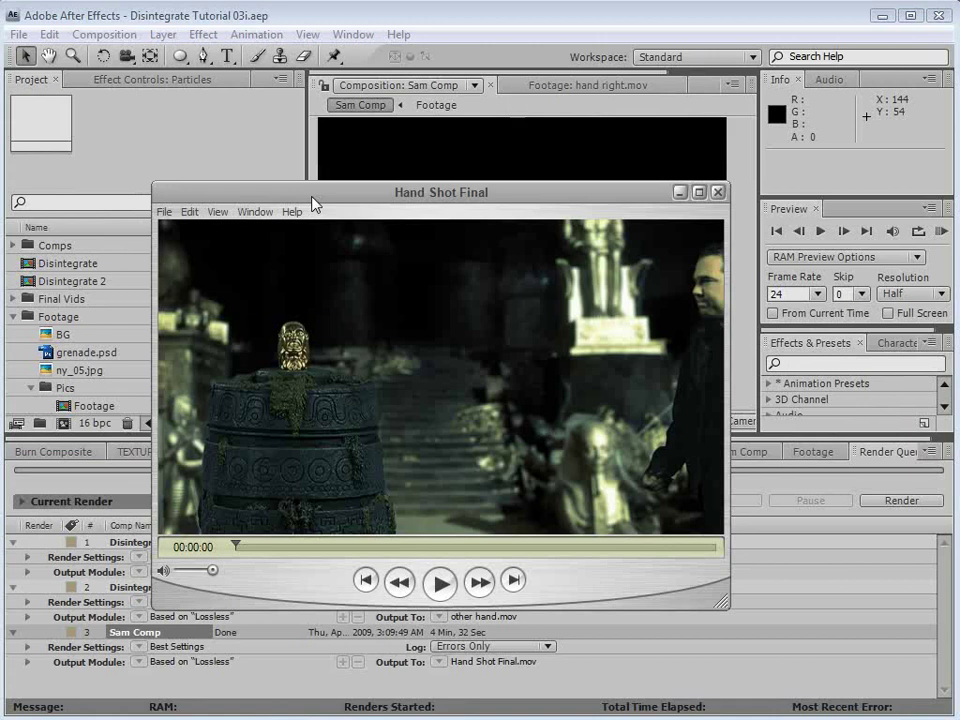
Step: Play the rendered Hand Shot Final clip in the movie player
key(space)
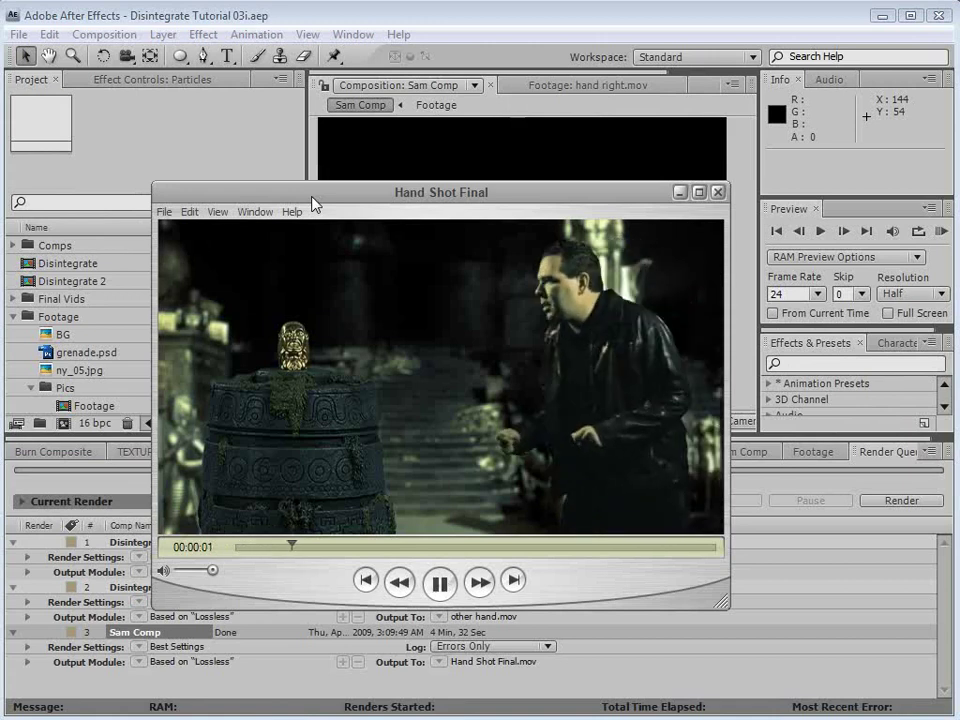